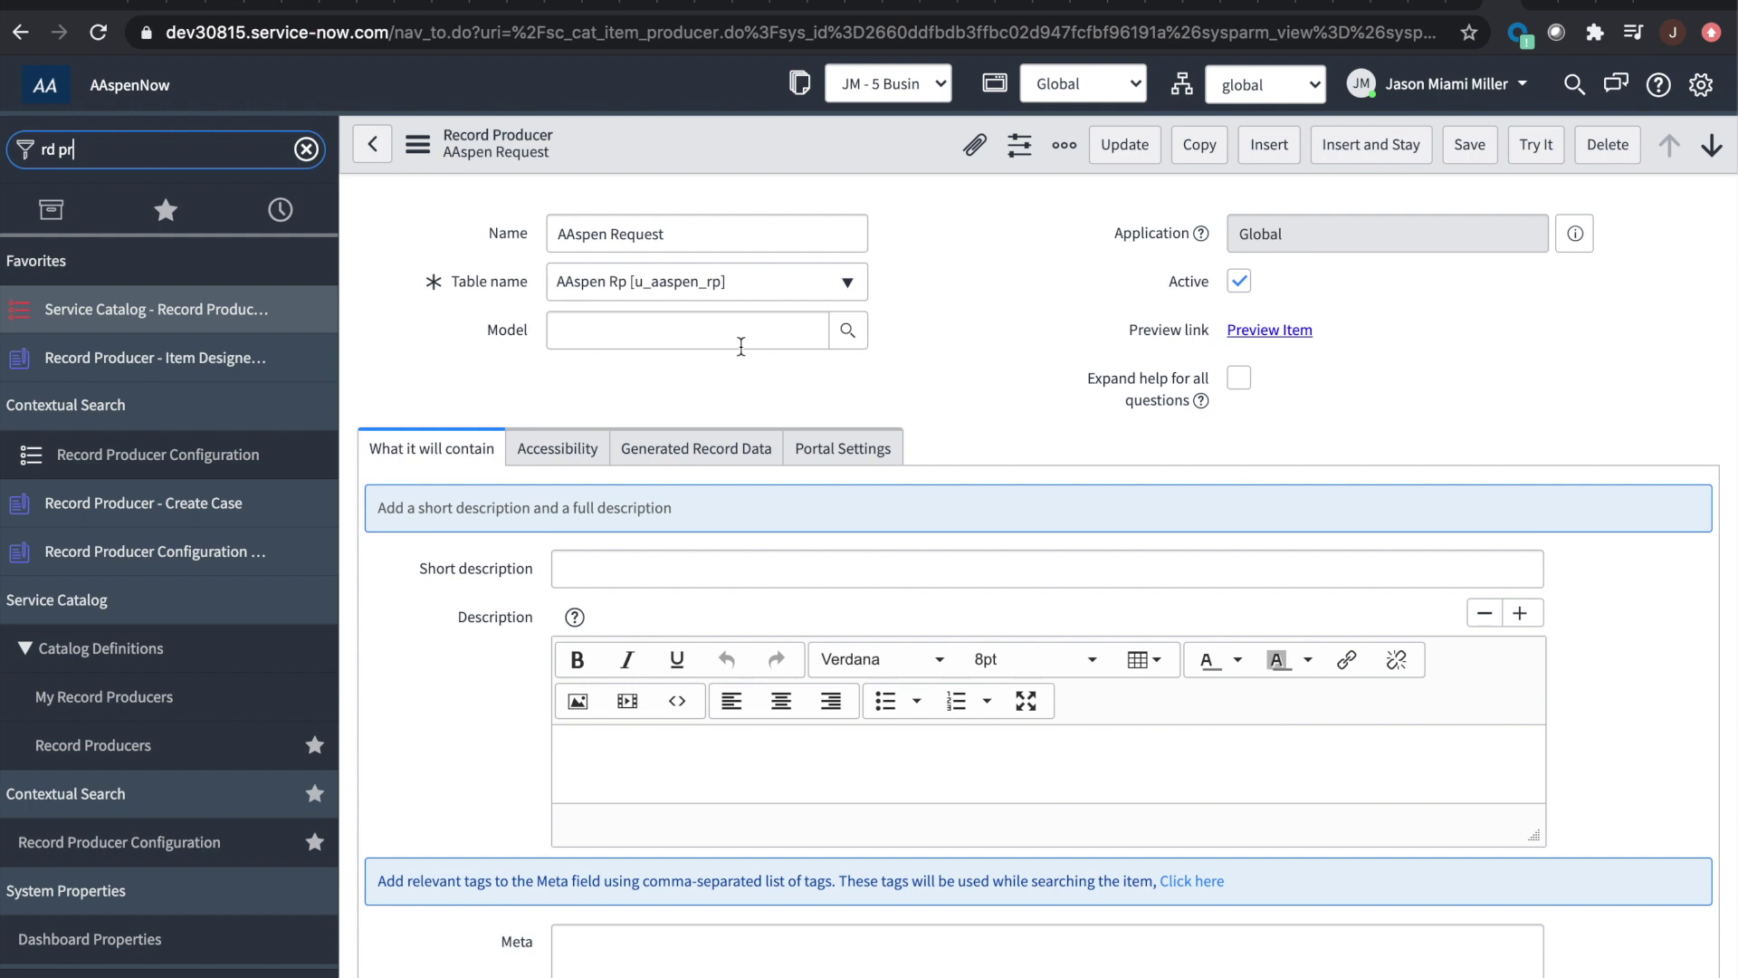
Step: Filter the application navigator for "tables" and open the System Definition - Tables list
left_click(147, 8)
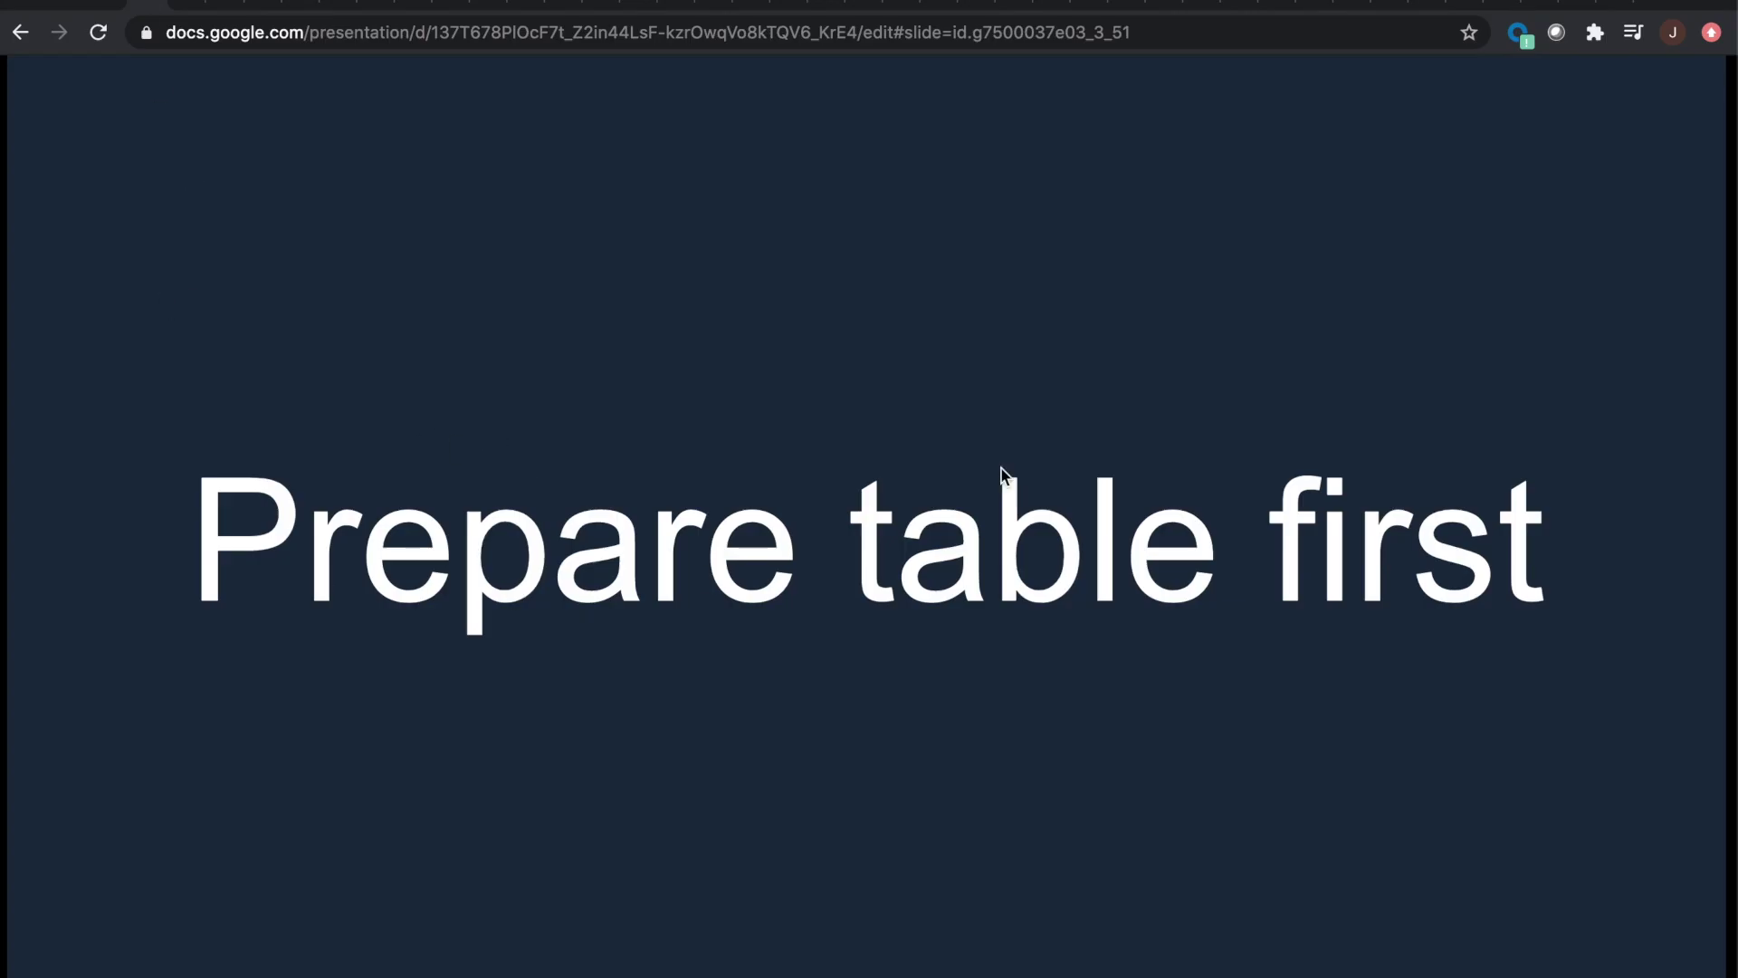
left_click(184, 5)
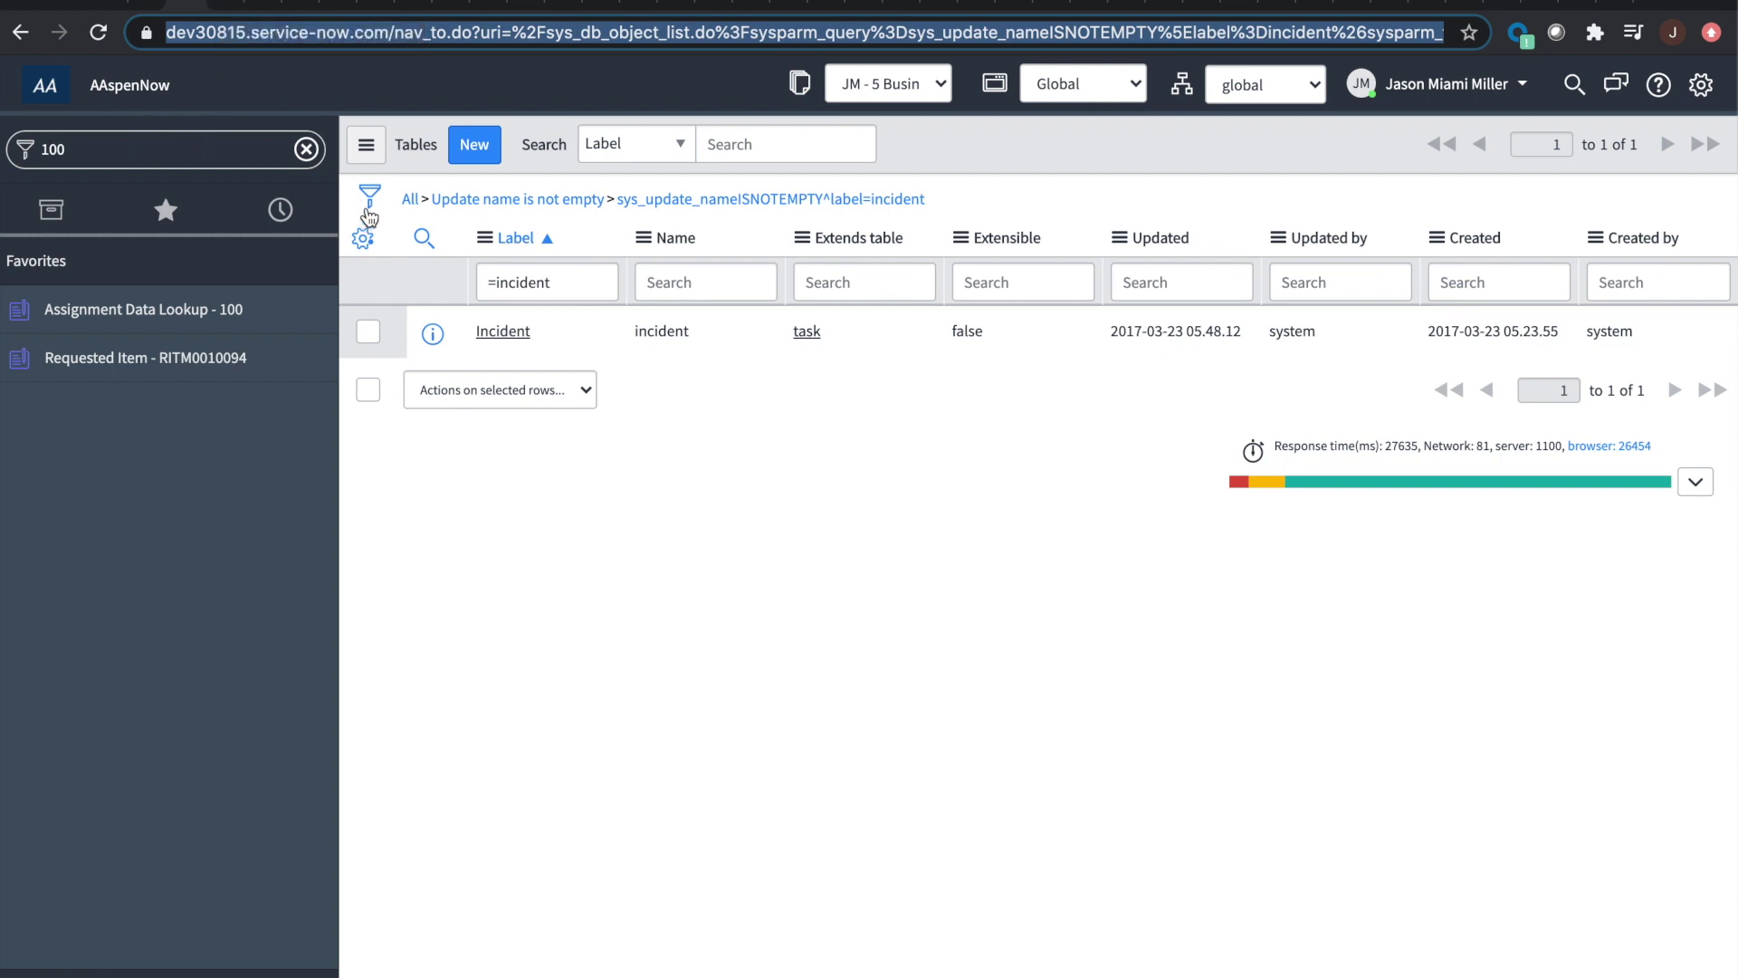
double_click(75, 147)
type("tas")
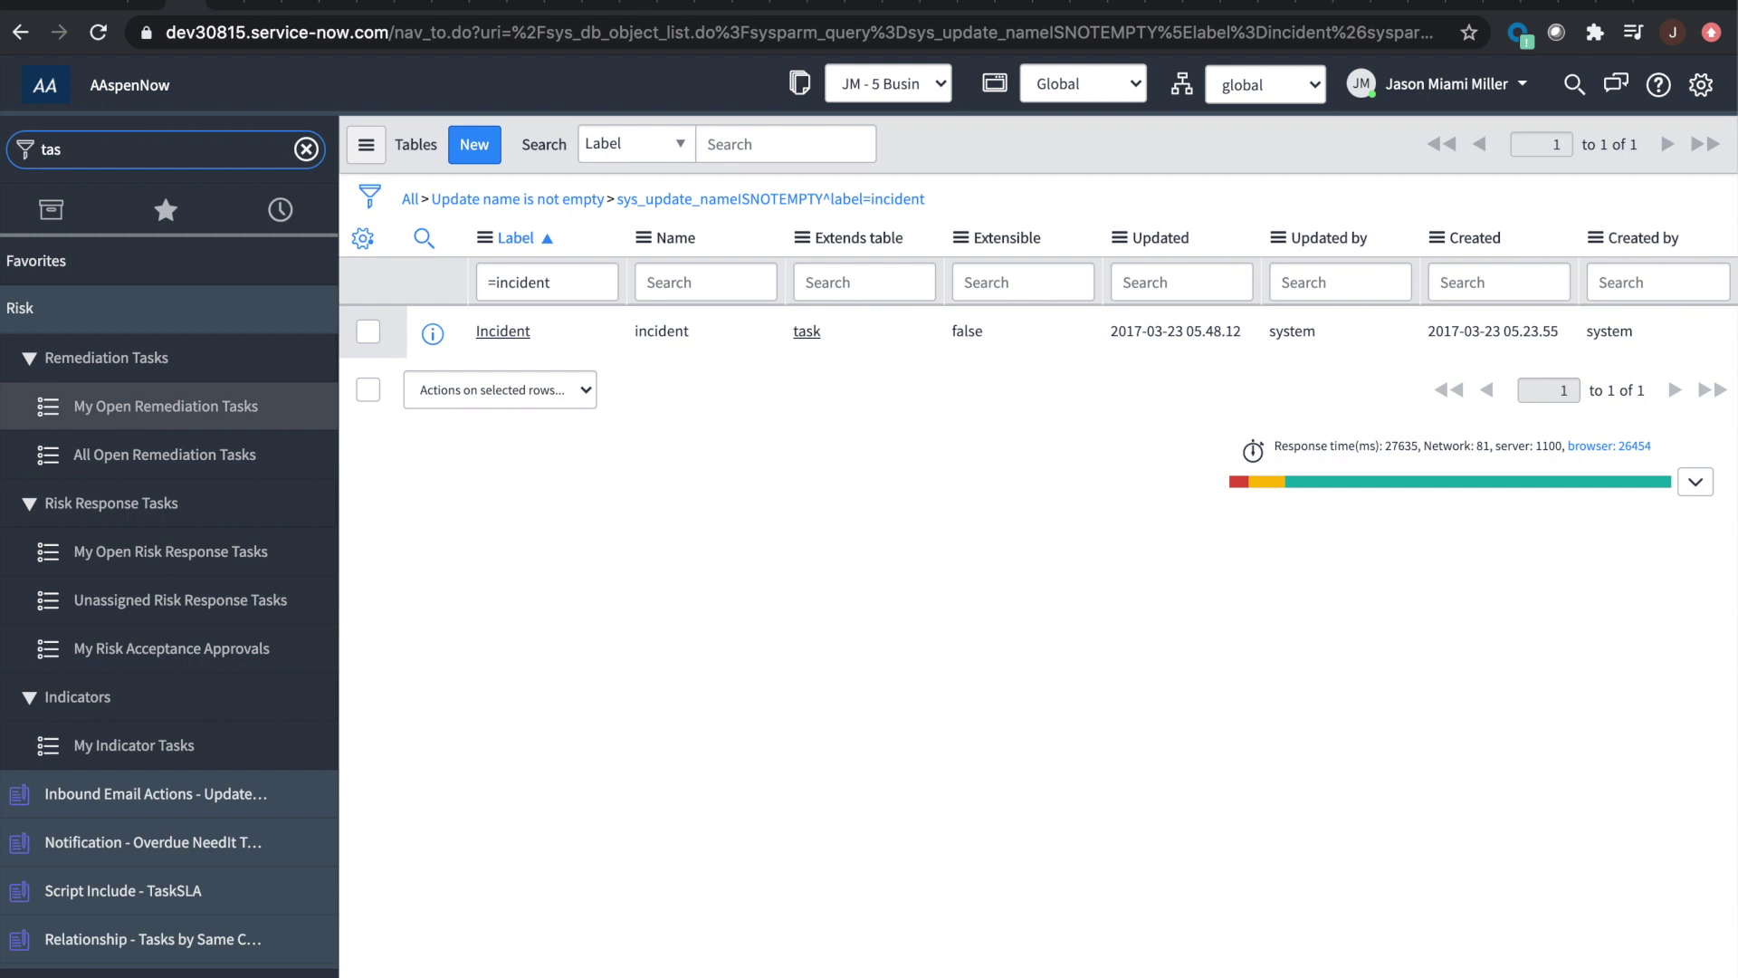
type("bles")
scroll(184, 455, "down", 20)
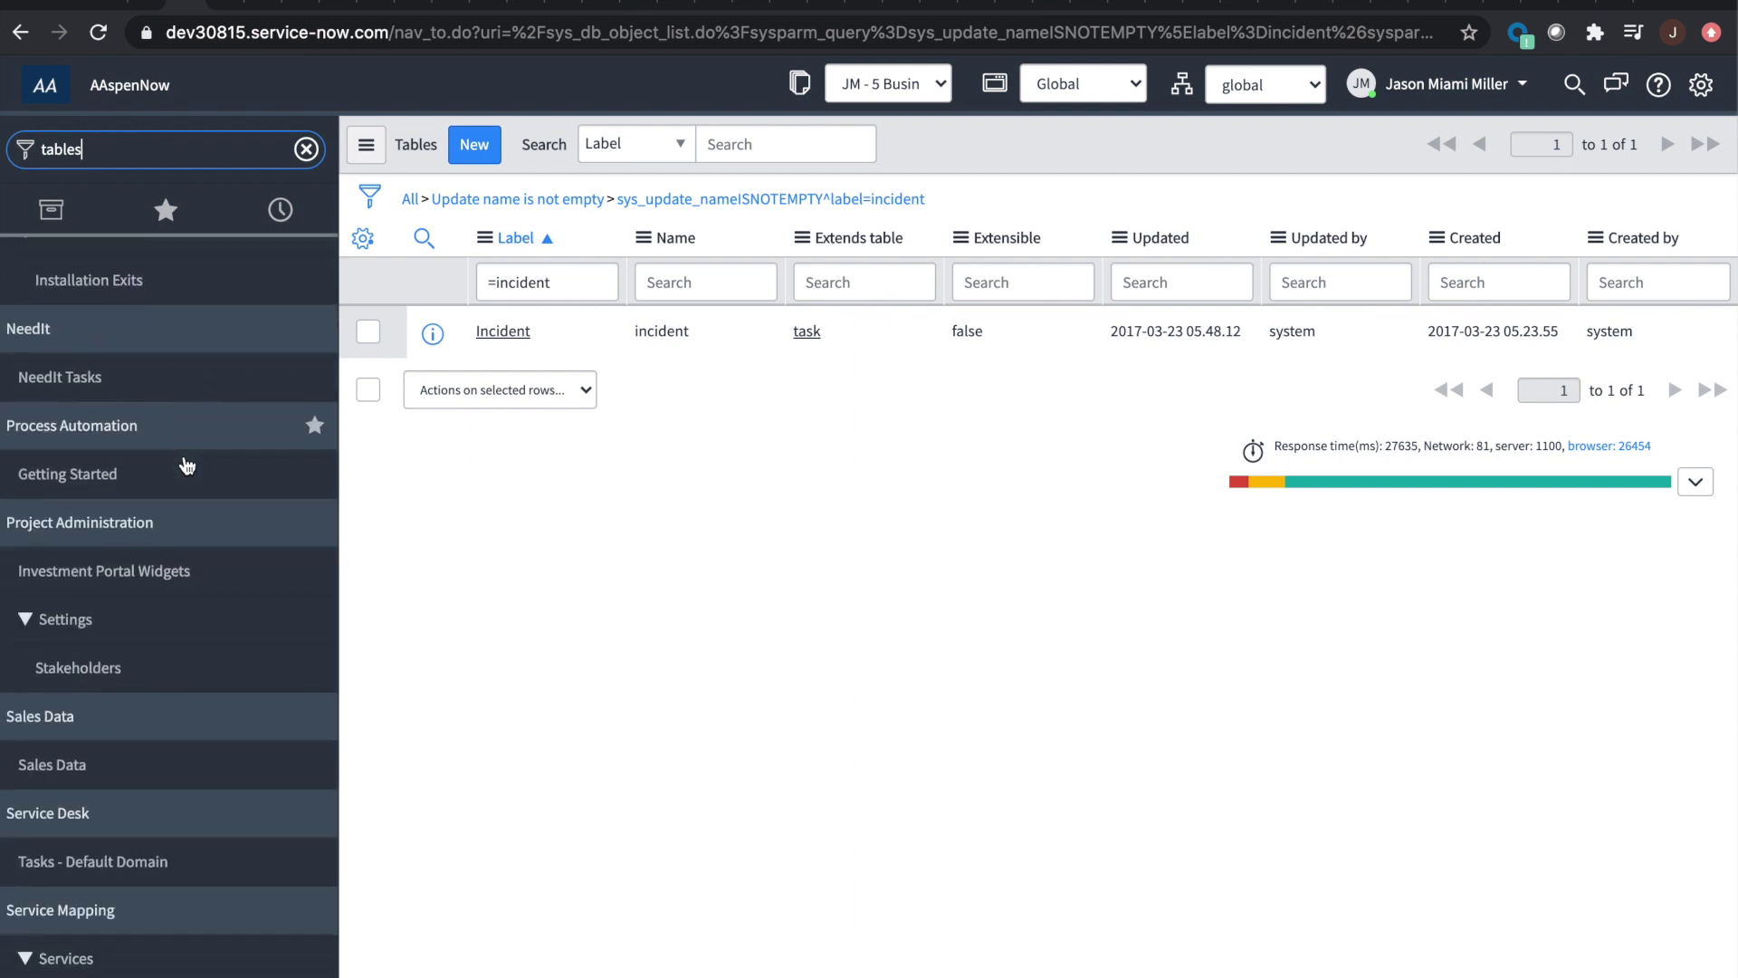
scroll(187, 466, "up", 15)
scroll(188, 465, "down", 20)
scroll(187, 465, "up", 12)
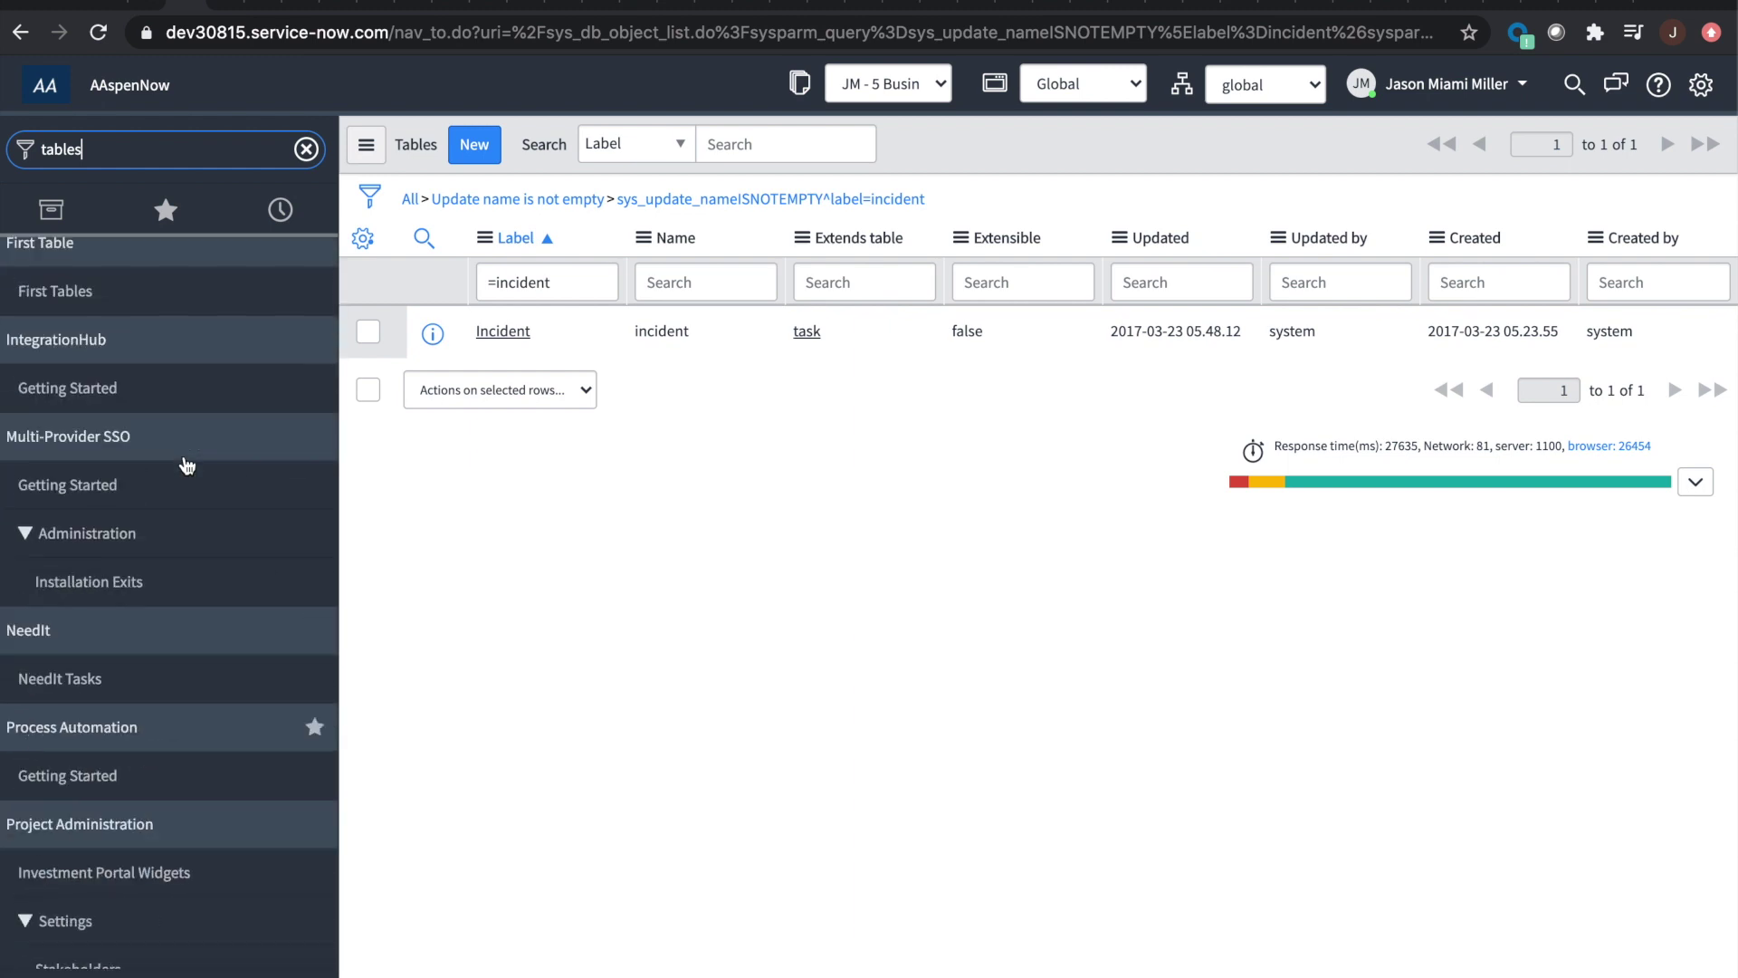
scroll(186, 463, "up", 3)
scroll(201, 792, "down", 3)
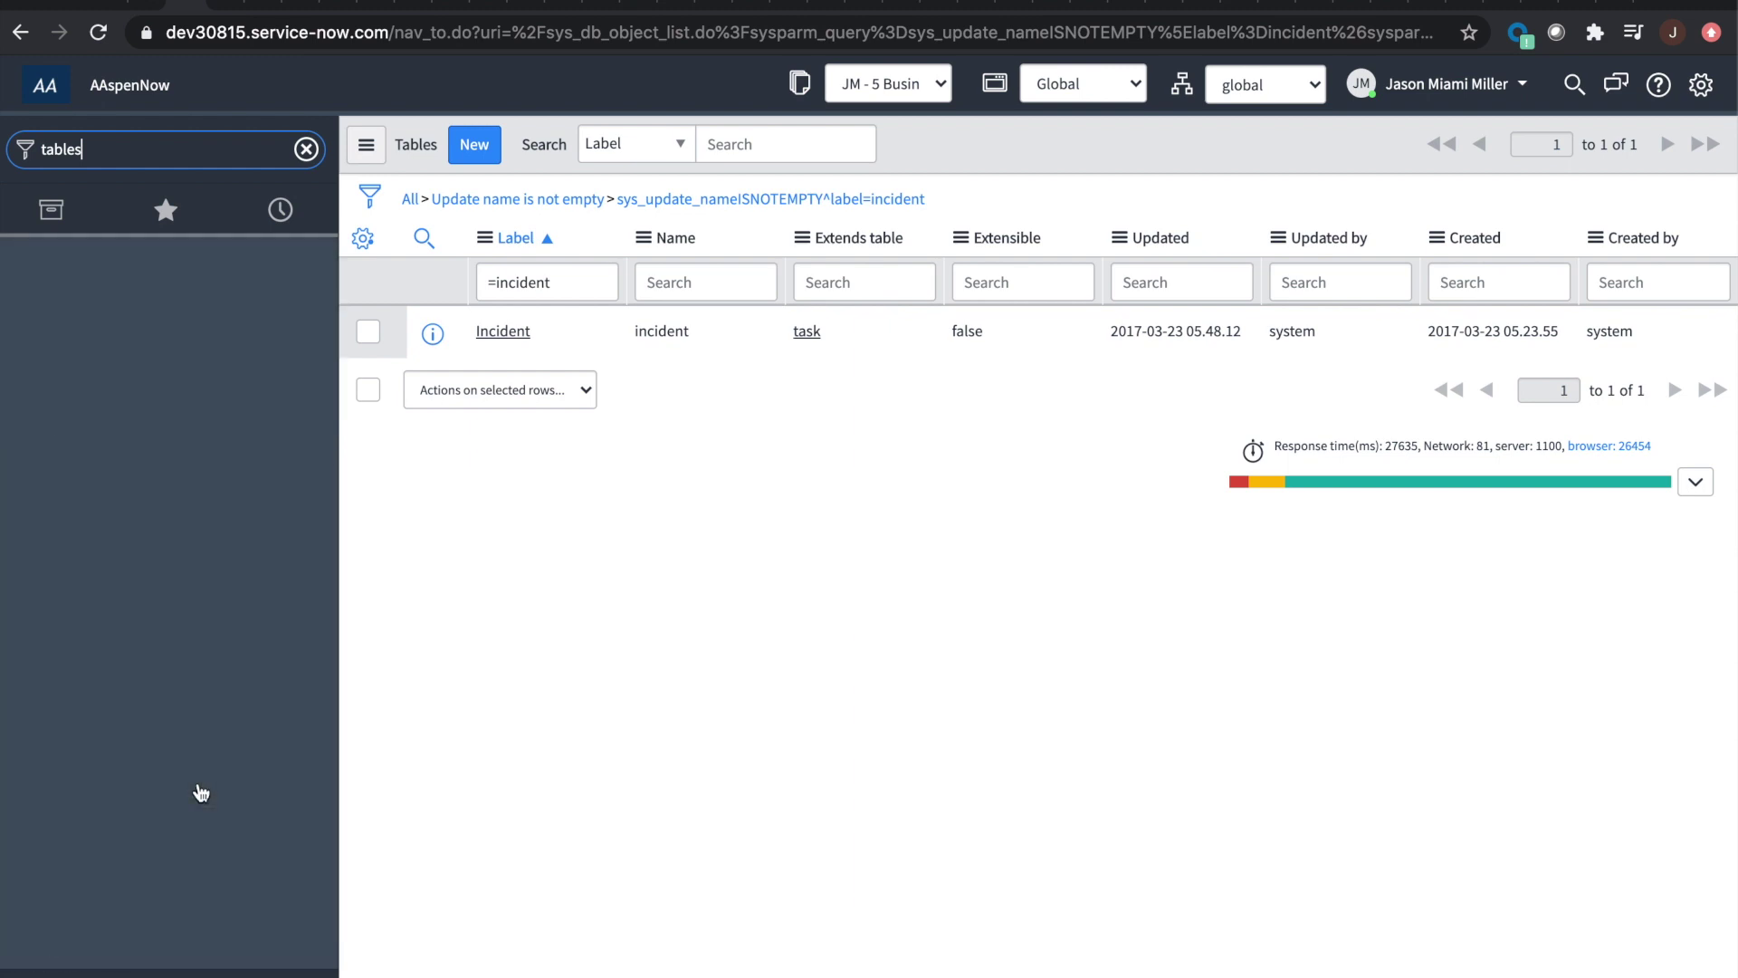
scroll(194, 795, "down", 15)
scroll(172, 652, "up", 15)
scroll(147, 516, "down", 15)
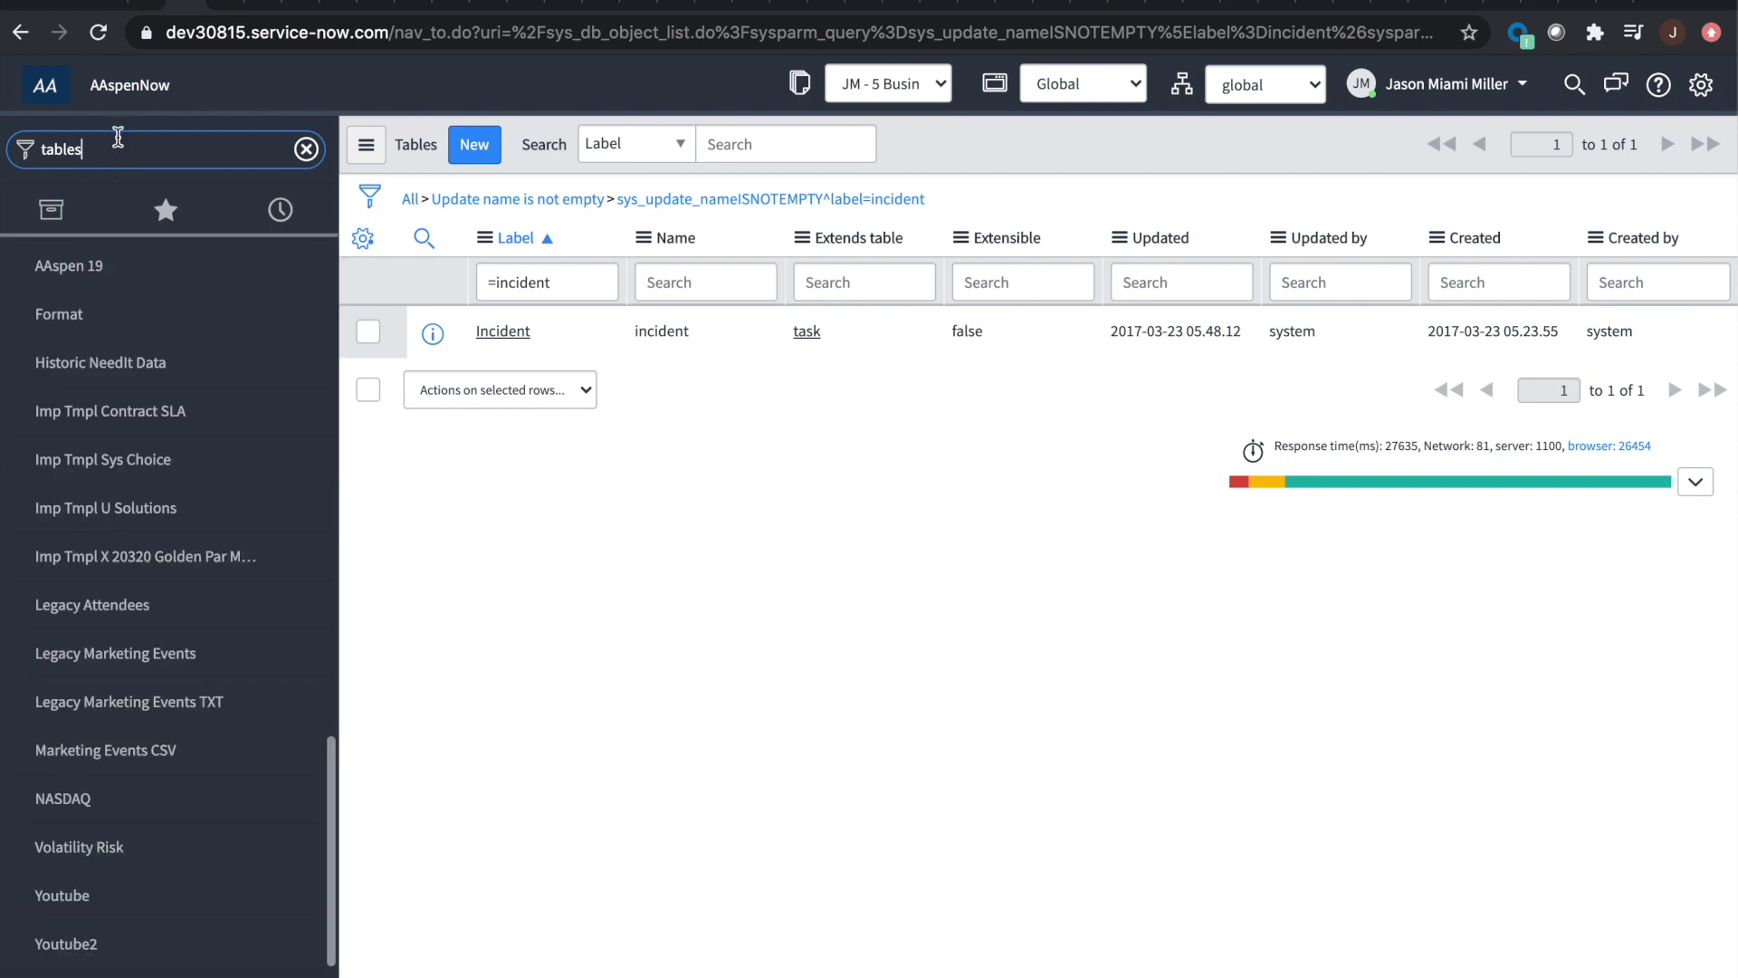
scroll(182, 744, "up", 10)
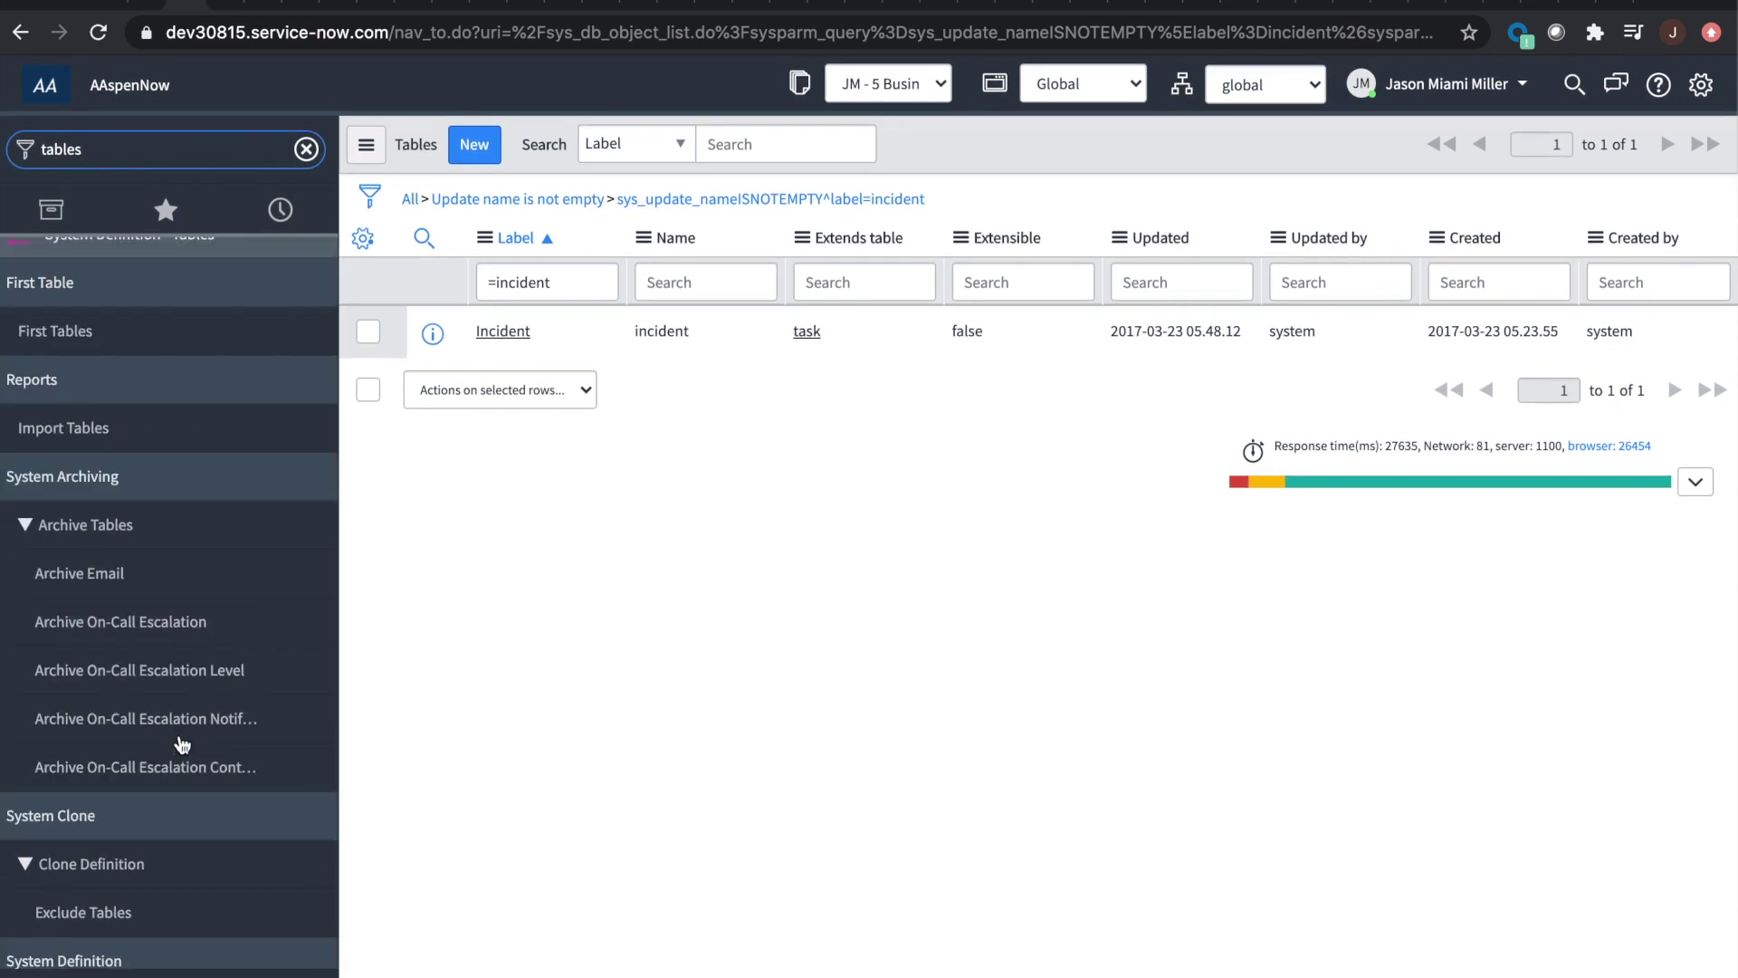
scroll(183, 744, "up", 2)
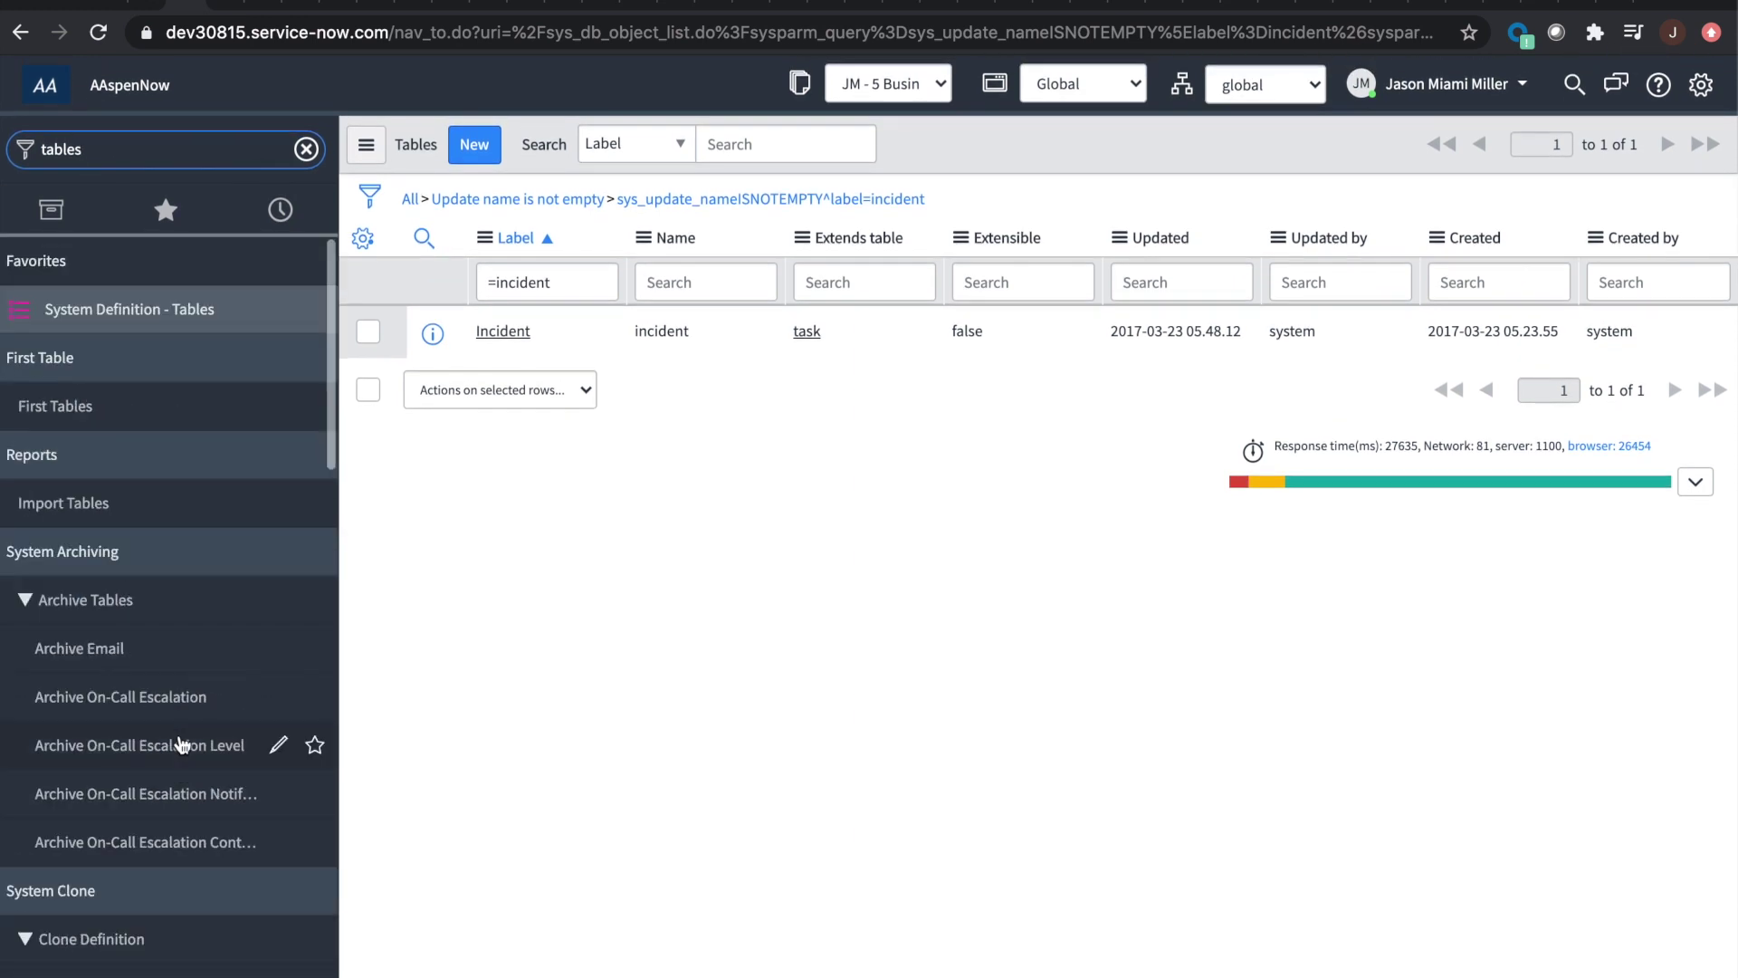
left_click(152, 333)
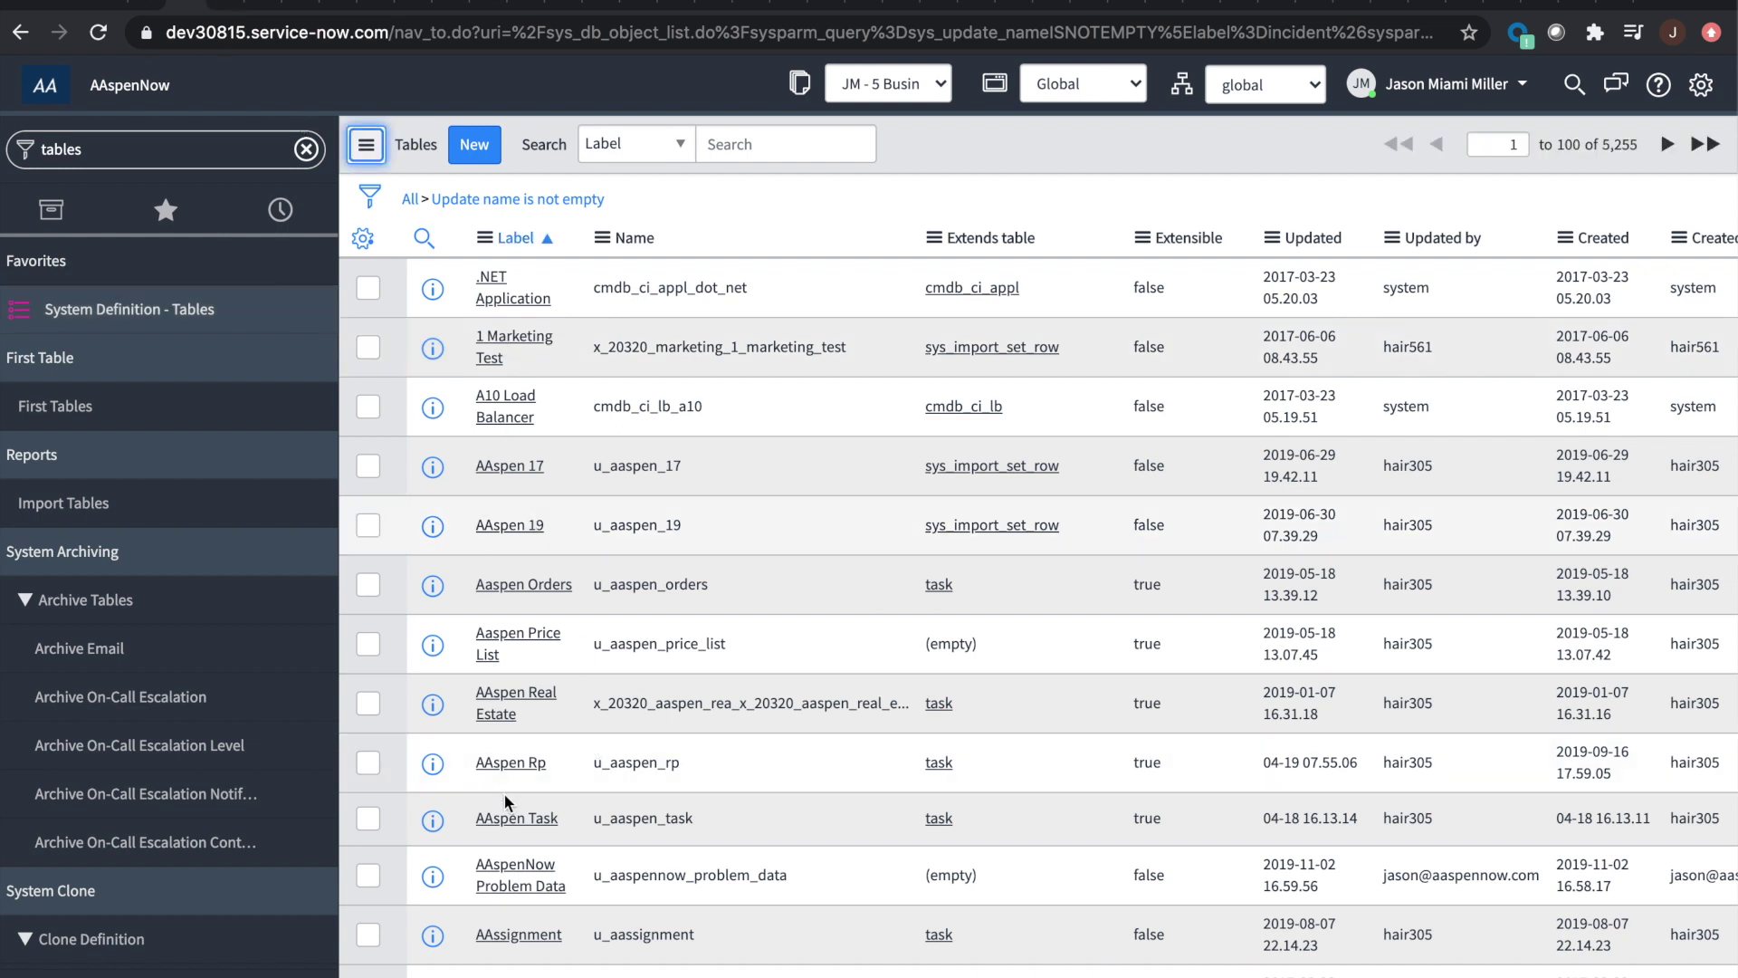
Step: Filter the tables list to show only records matching the label AAspen Rp
right_click(501, 763)
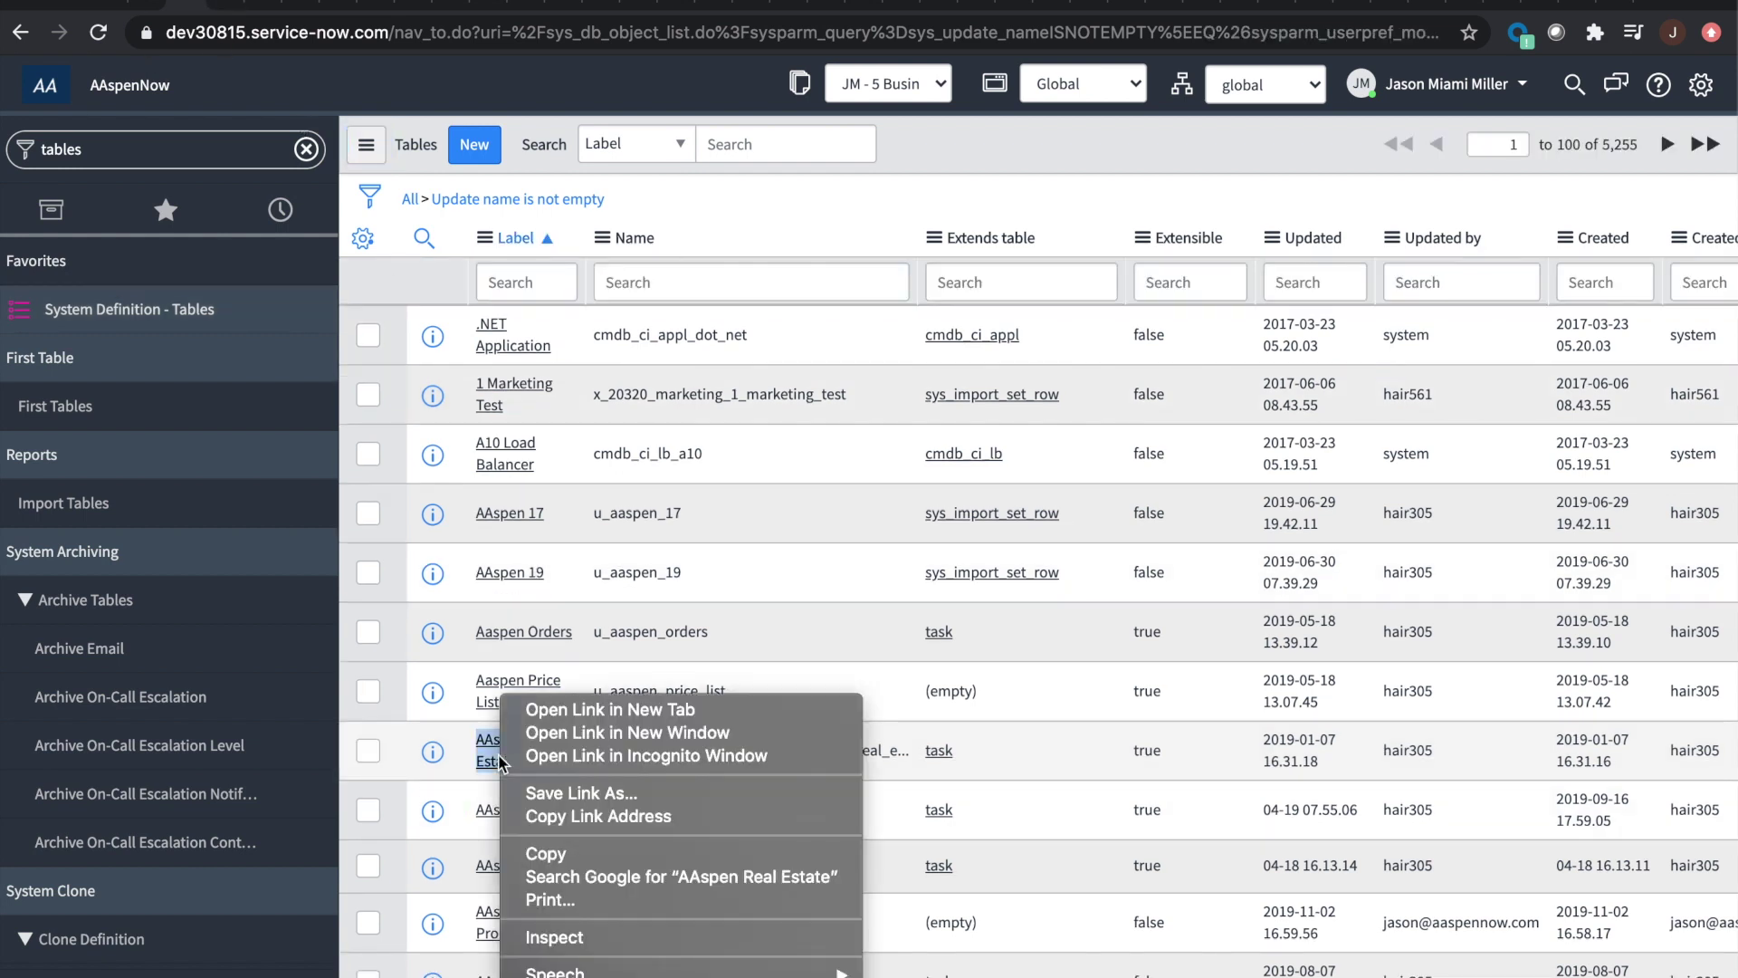
left_click(1011, 795)
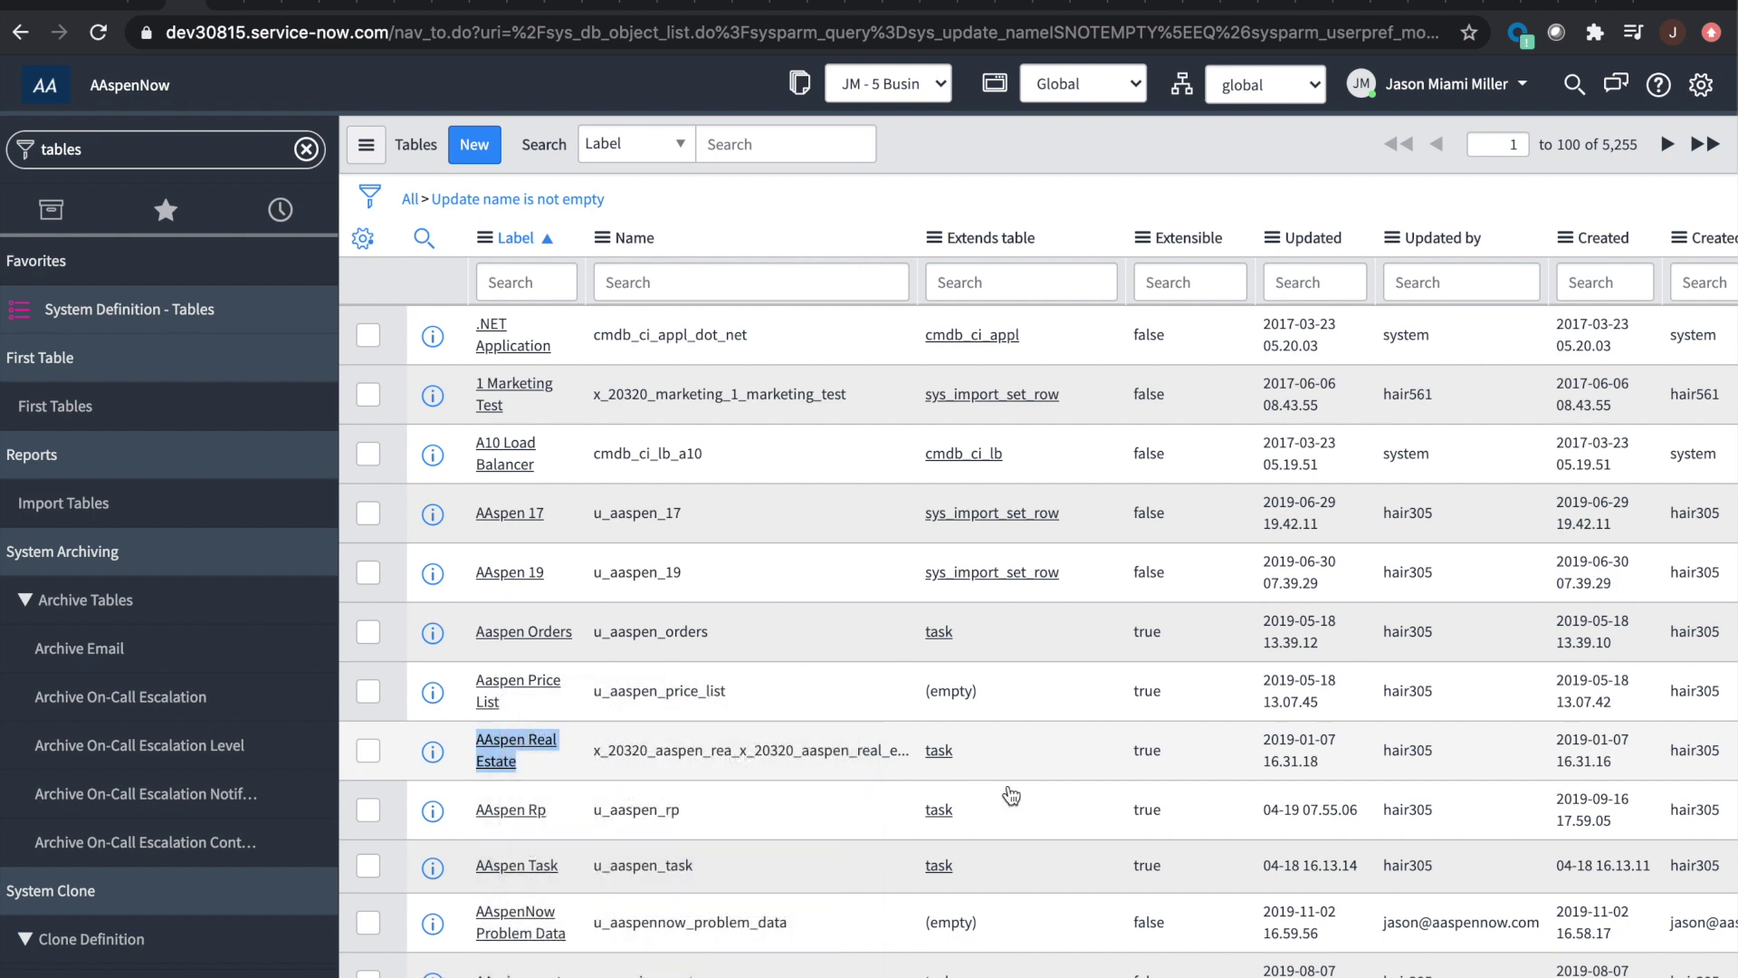
right_click(539, 824)
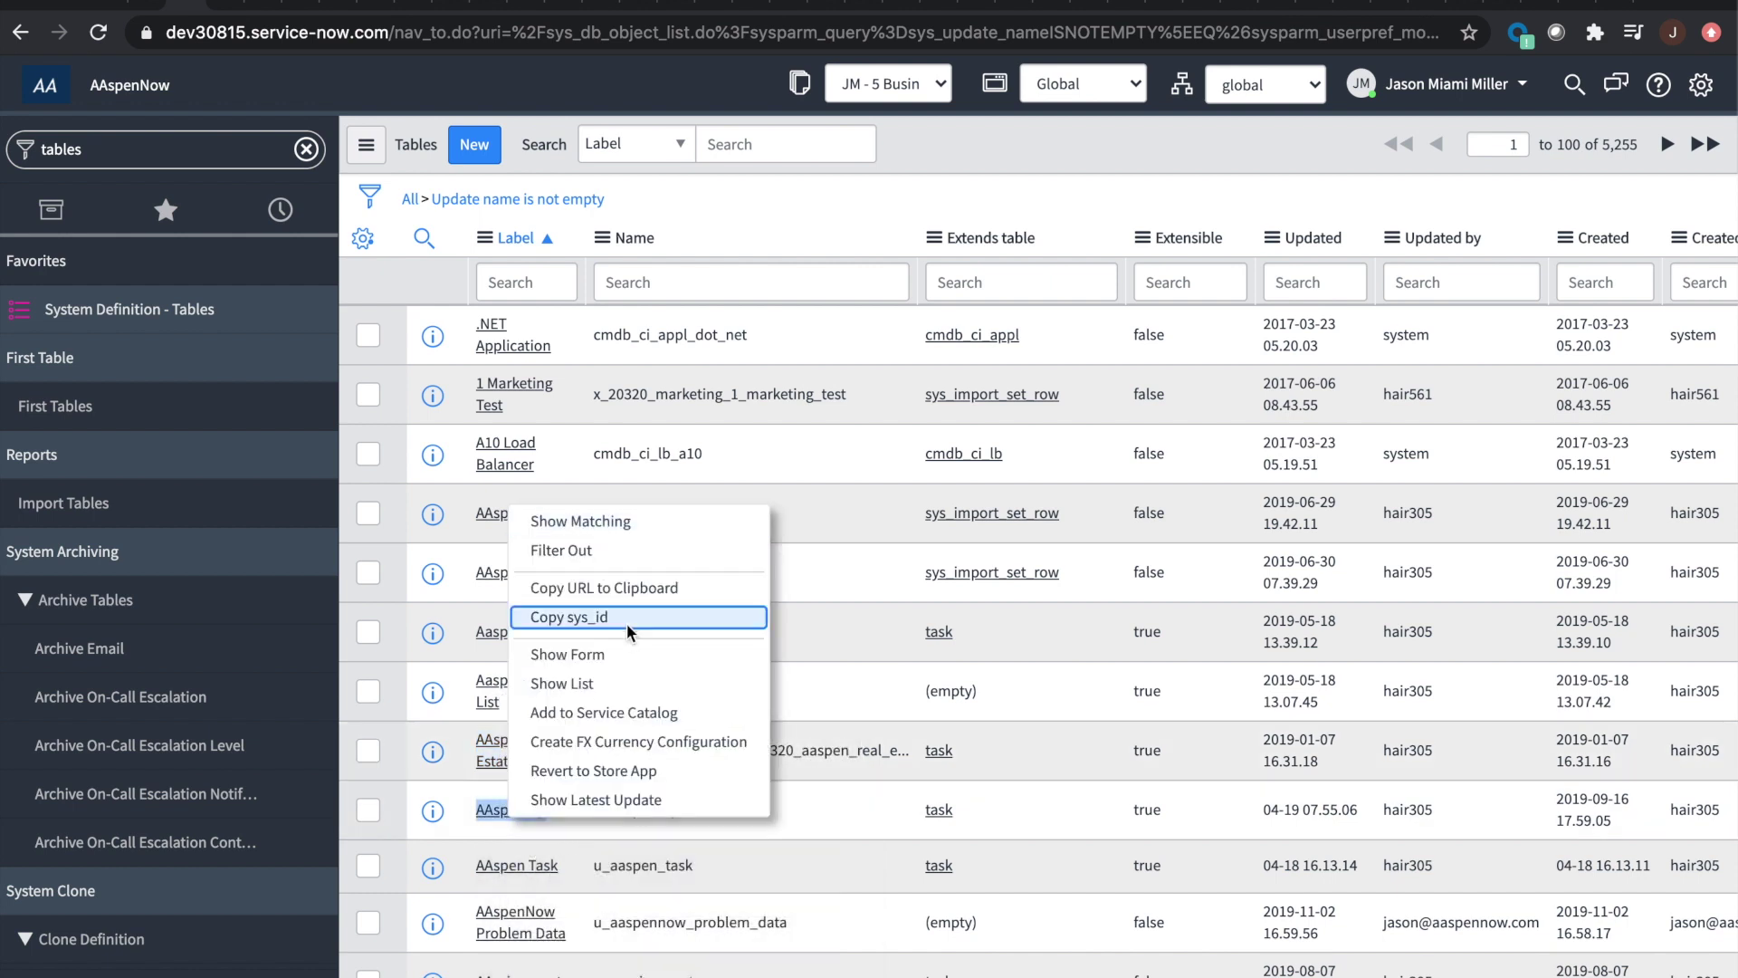
left_click(591, 523)
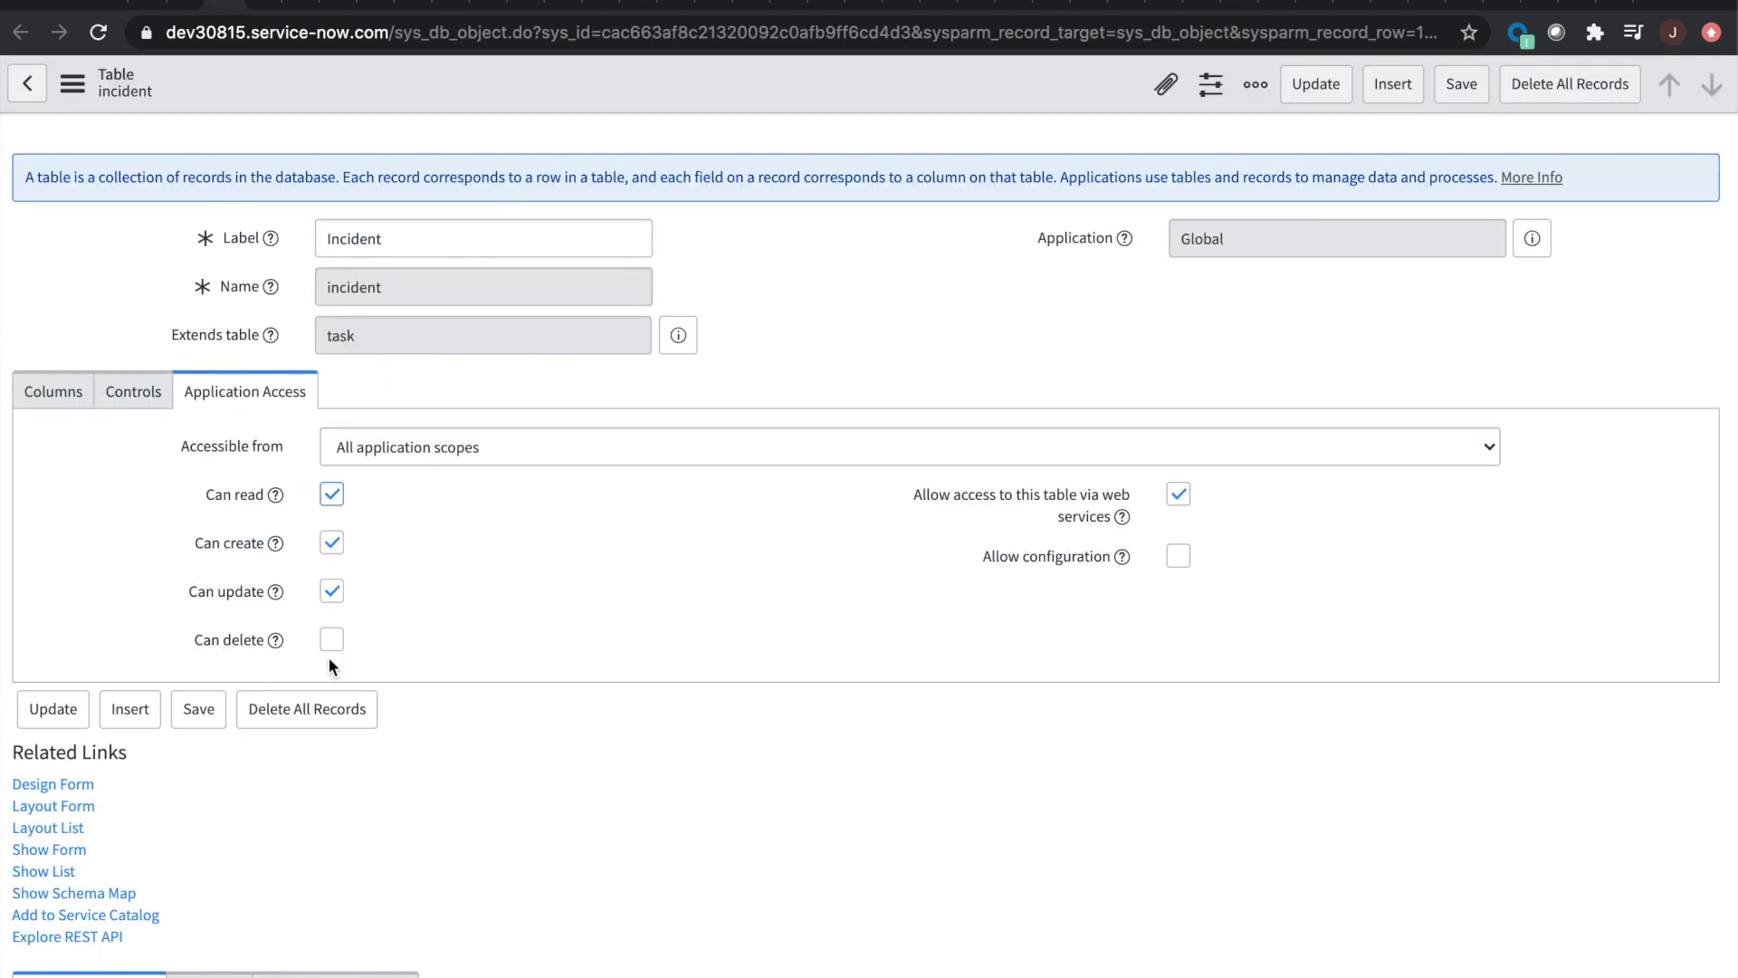
Step: Examine the incident table's columns, its application access settings and its related links
left_click(39, 389)
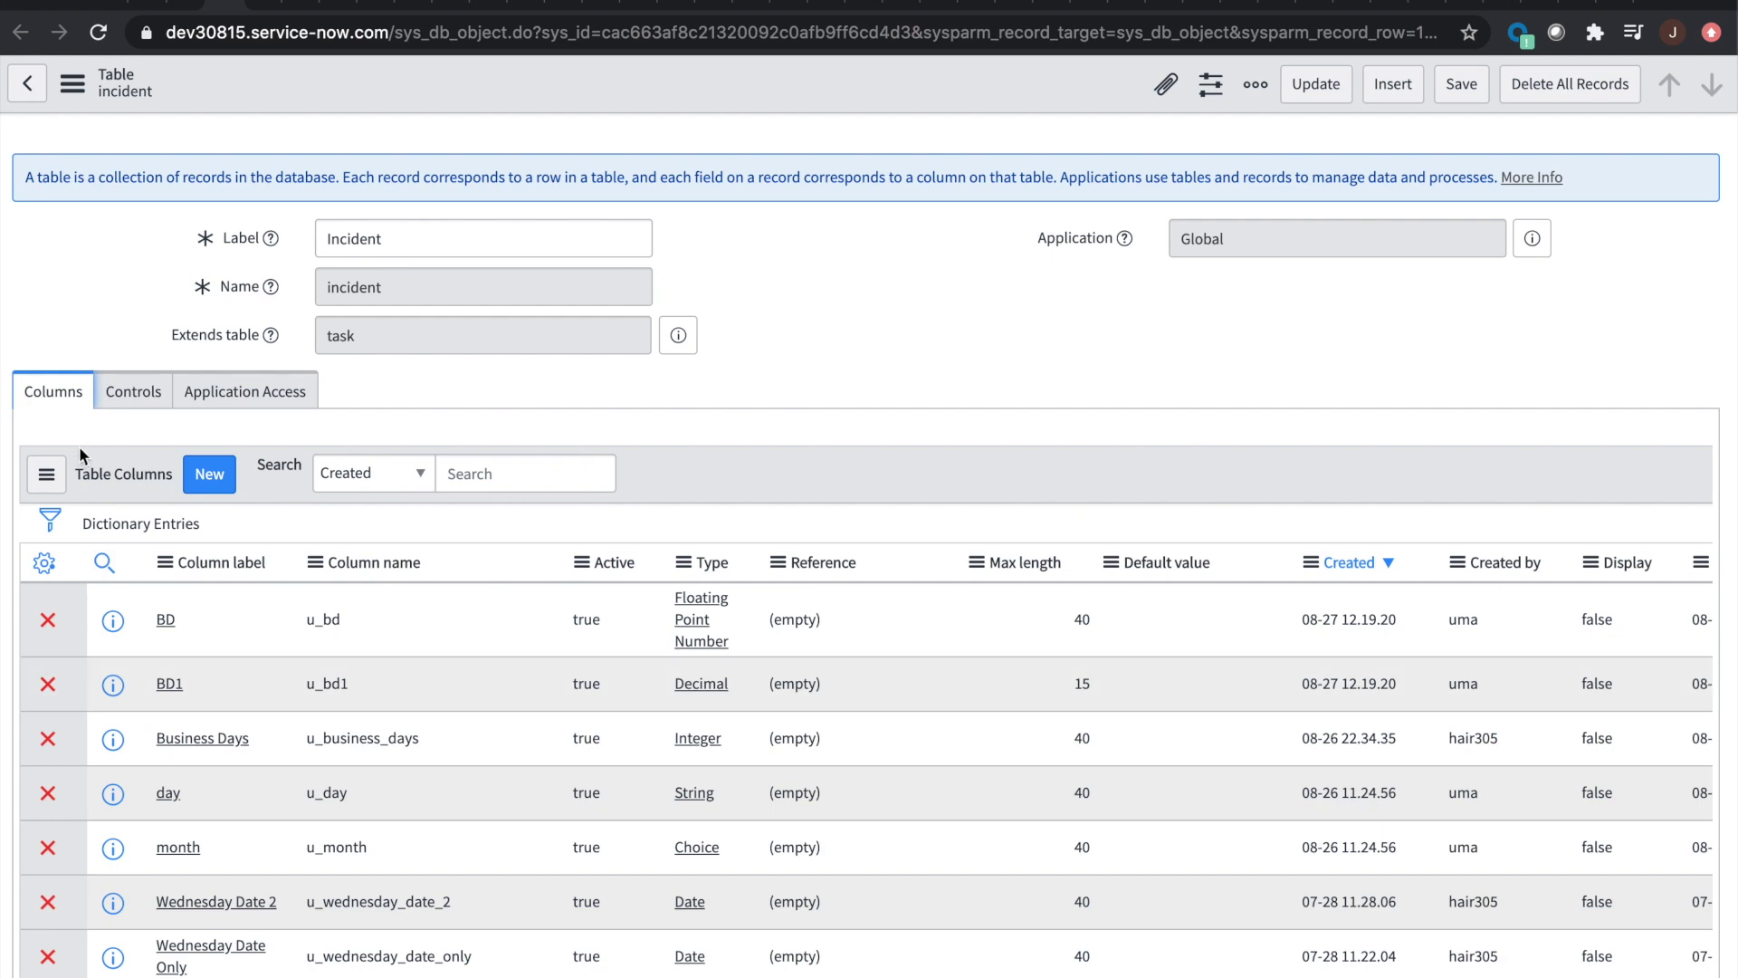
scroll(380, 650, "right", 10)
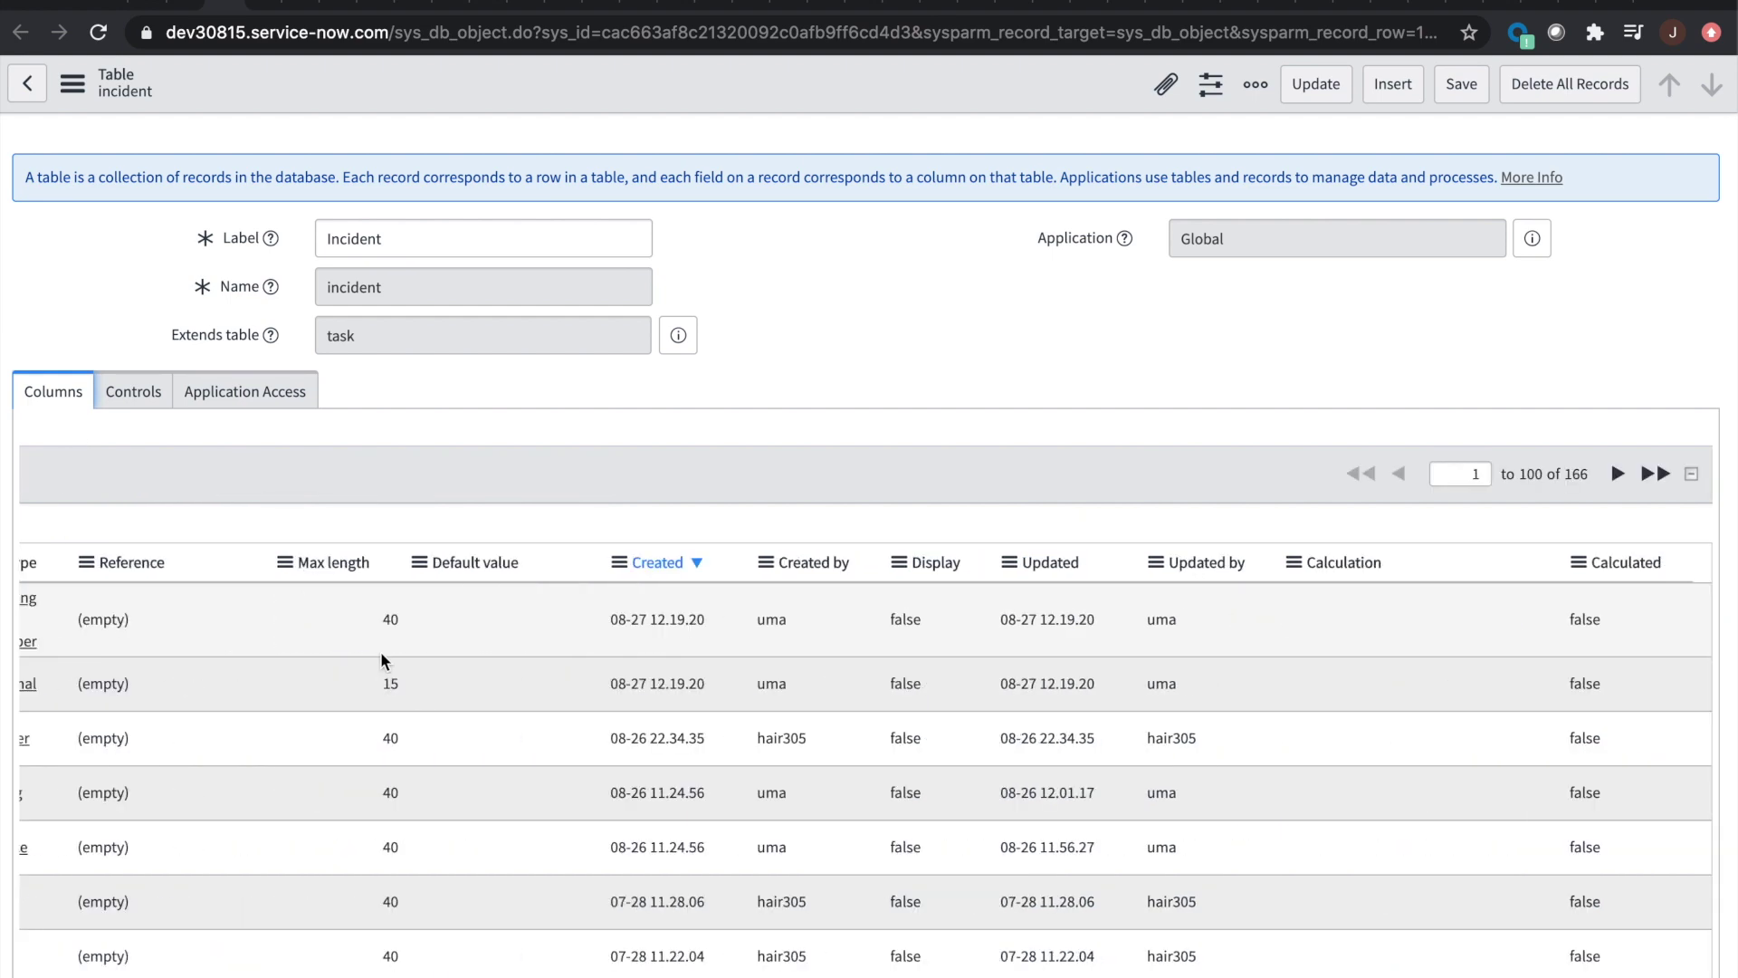
scroll(248, 535, "left", 10)
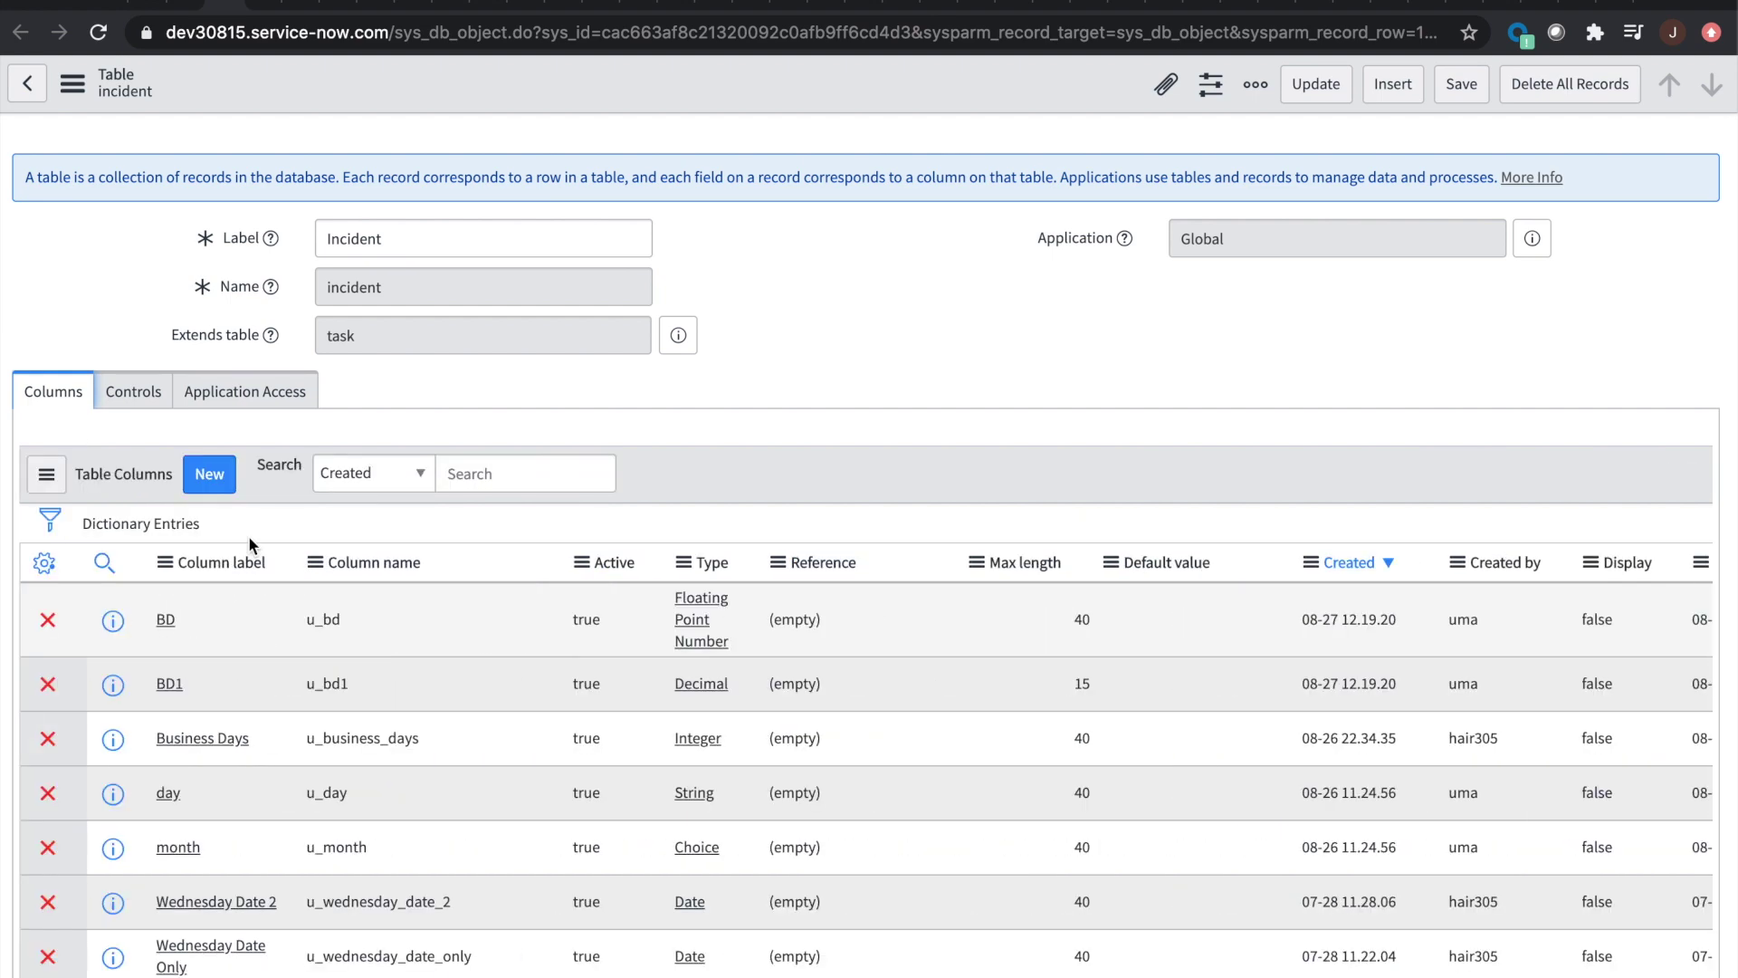
left_click(271, 394)
scroll(428, 453, "down", 2)
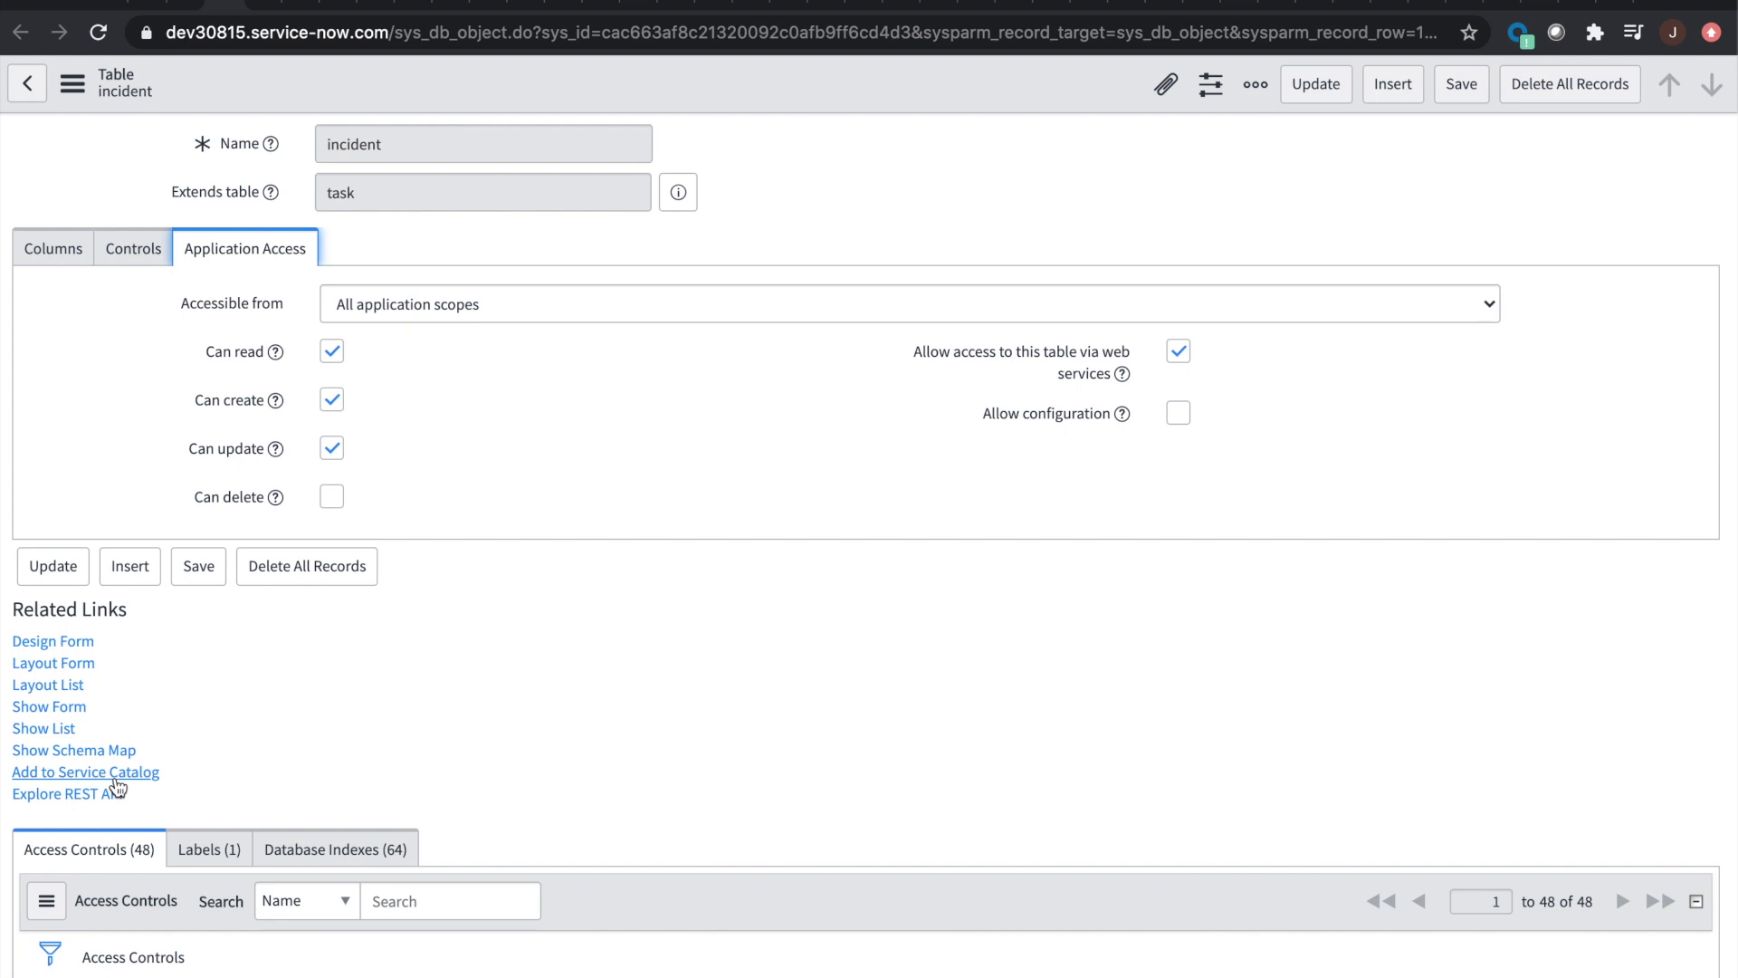
Step: Check the AAspen Requester and Location reference fields on the AAspen Request portal form
left_click(257, 5)
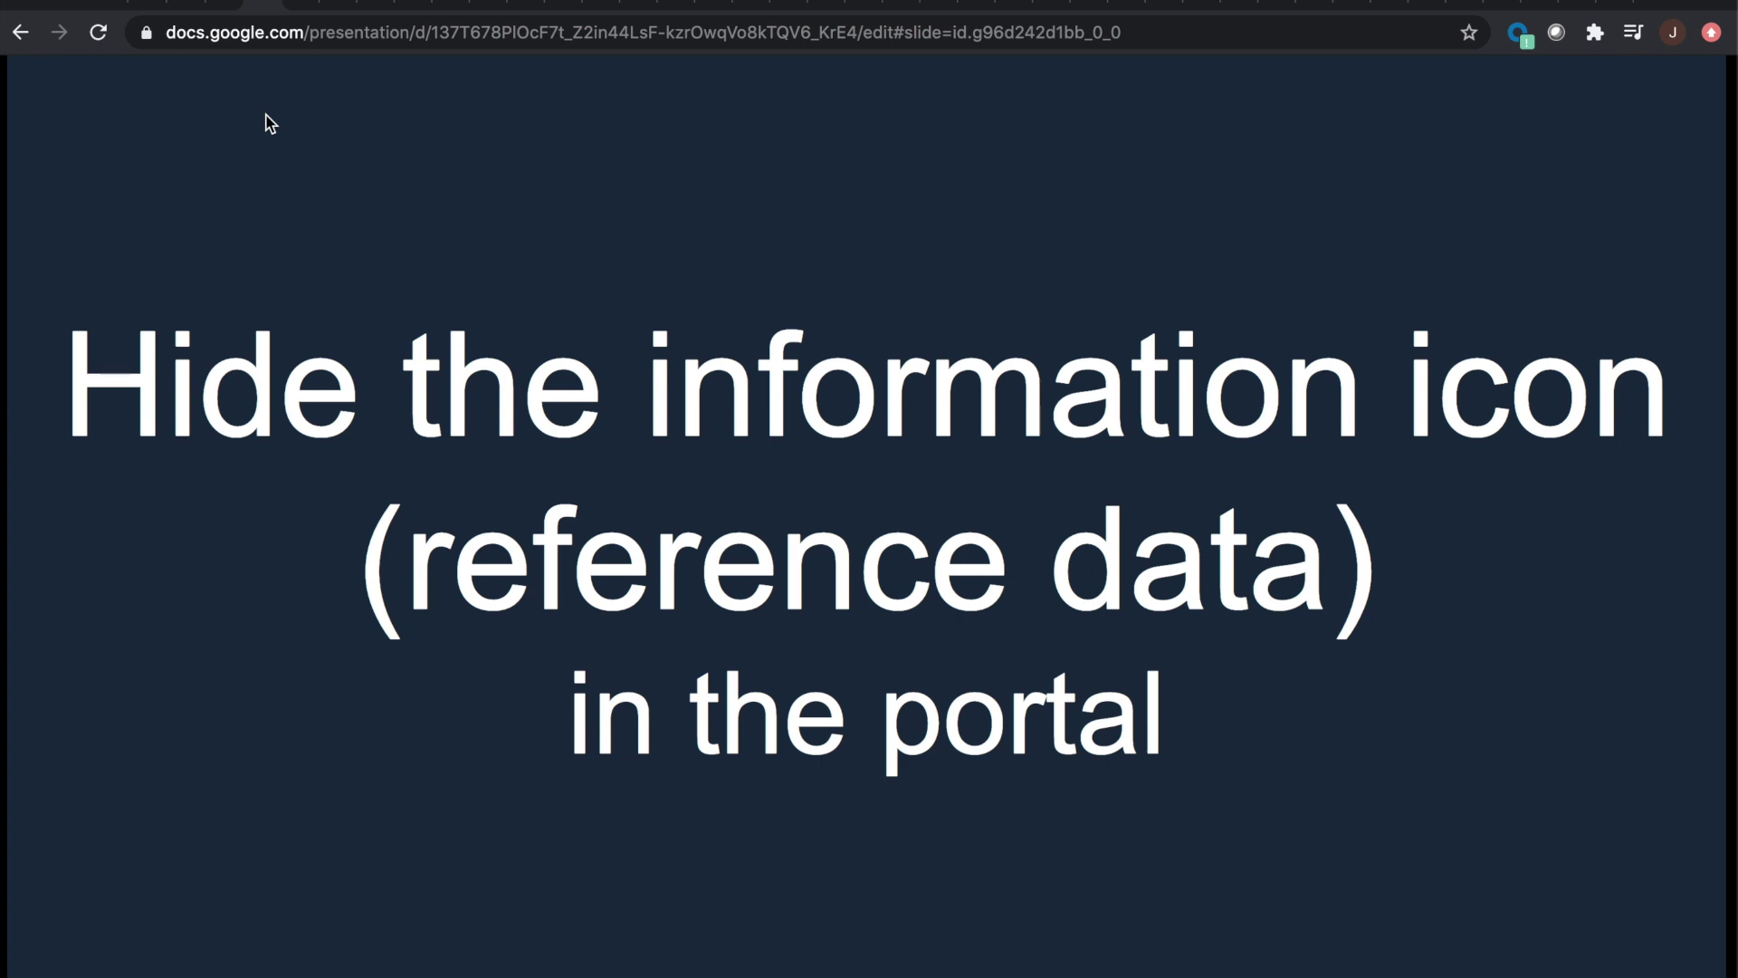
left_click(1510, 4)
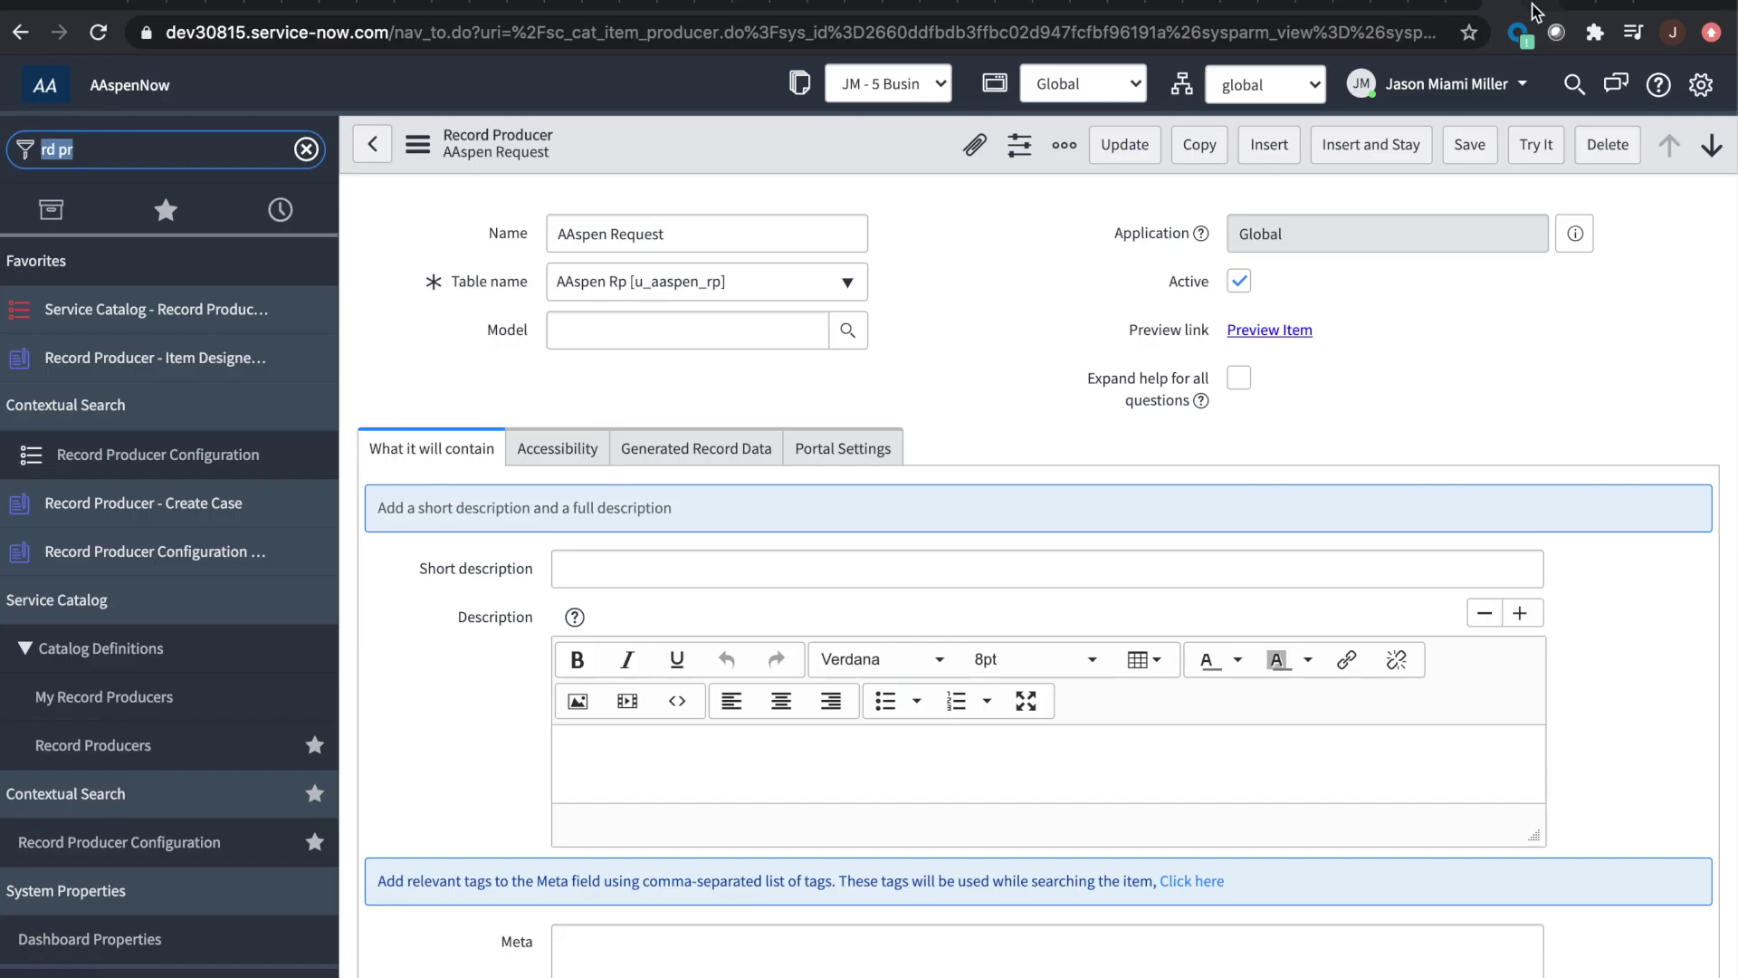
left_click(1534, 4)
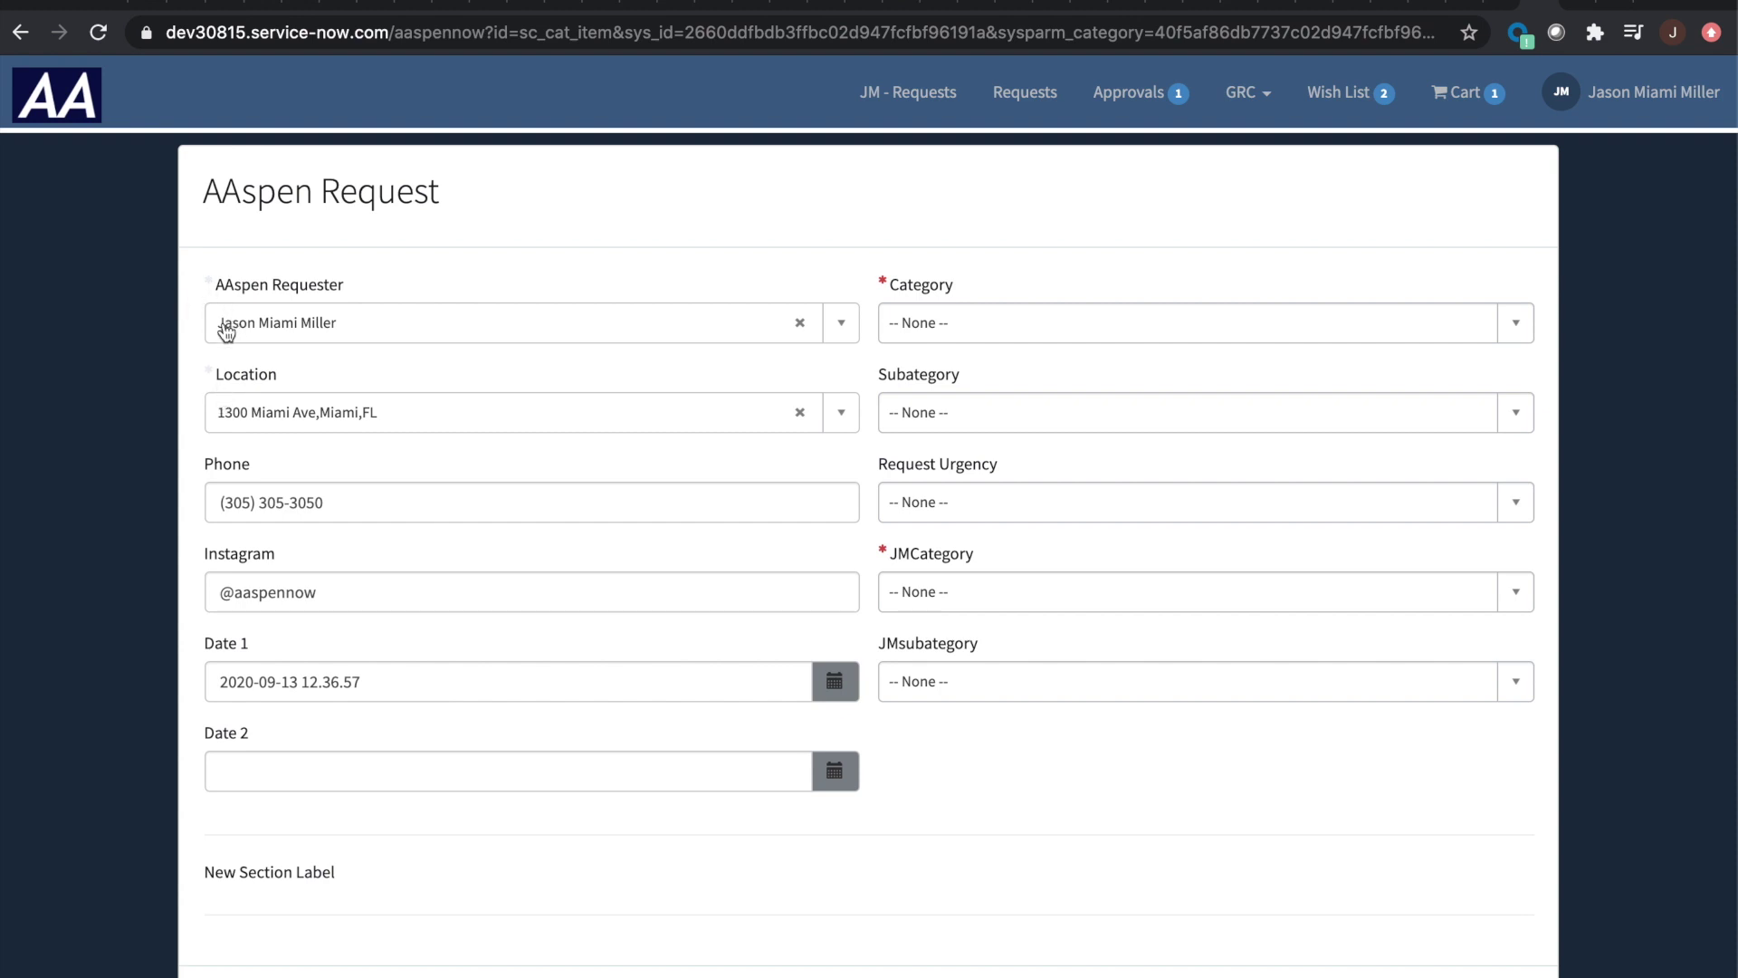
Step: Bring up the AAspenNow Service Portal record that contains the CSS variables
left_click(208, 6)
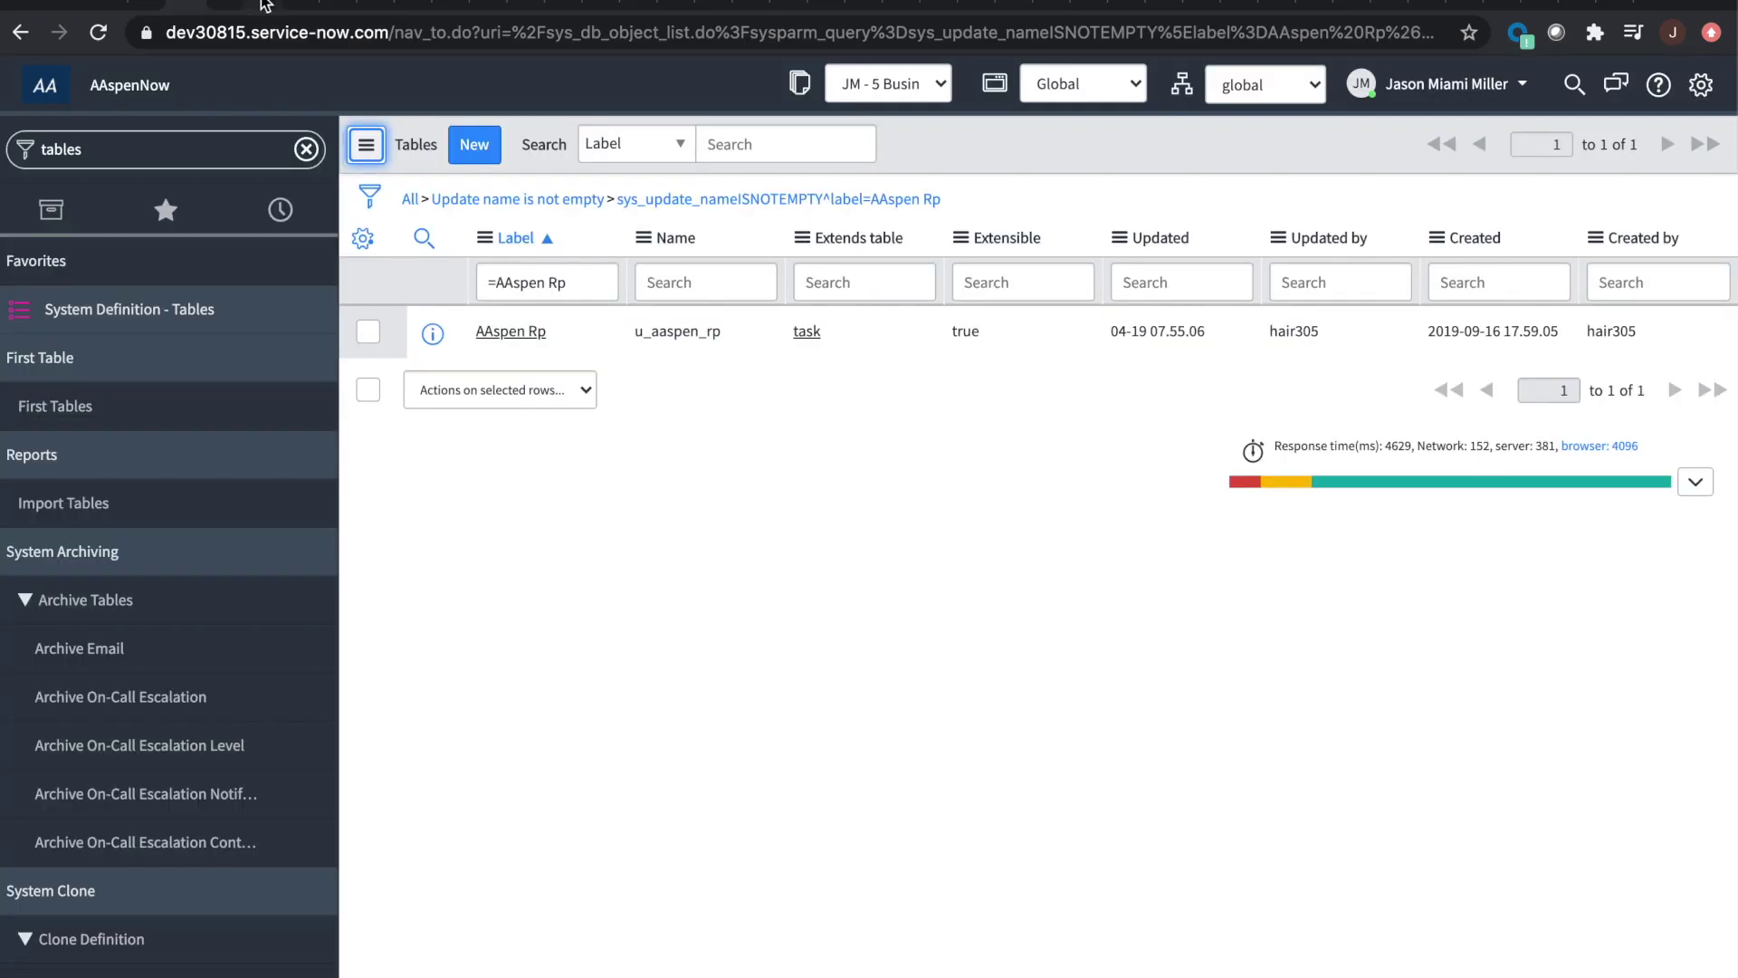
left_click(232, 5)
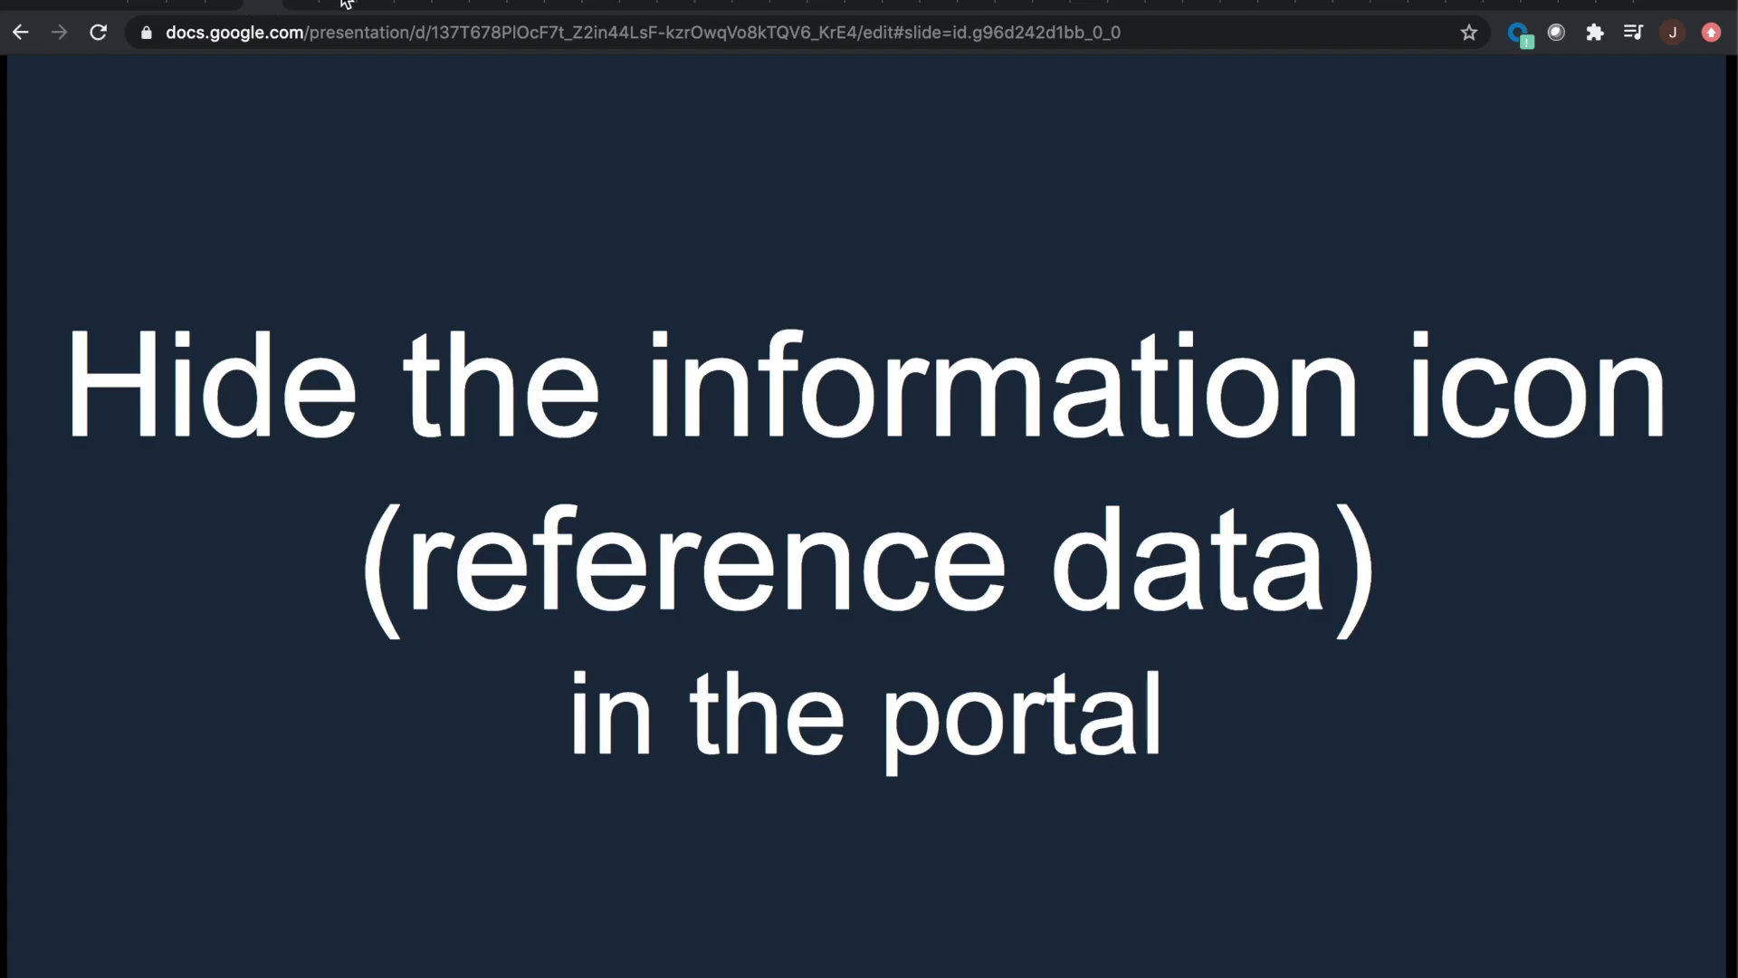
left_click(346, 4)
left_click(312, 5)
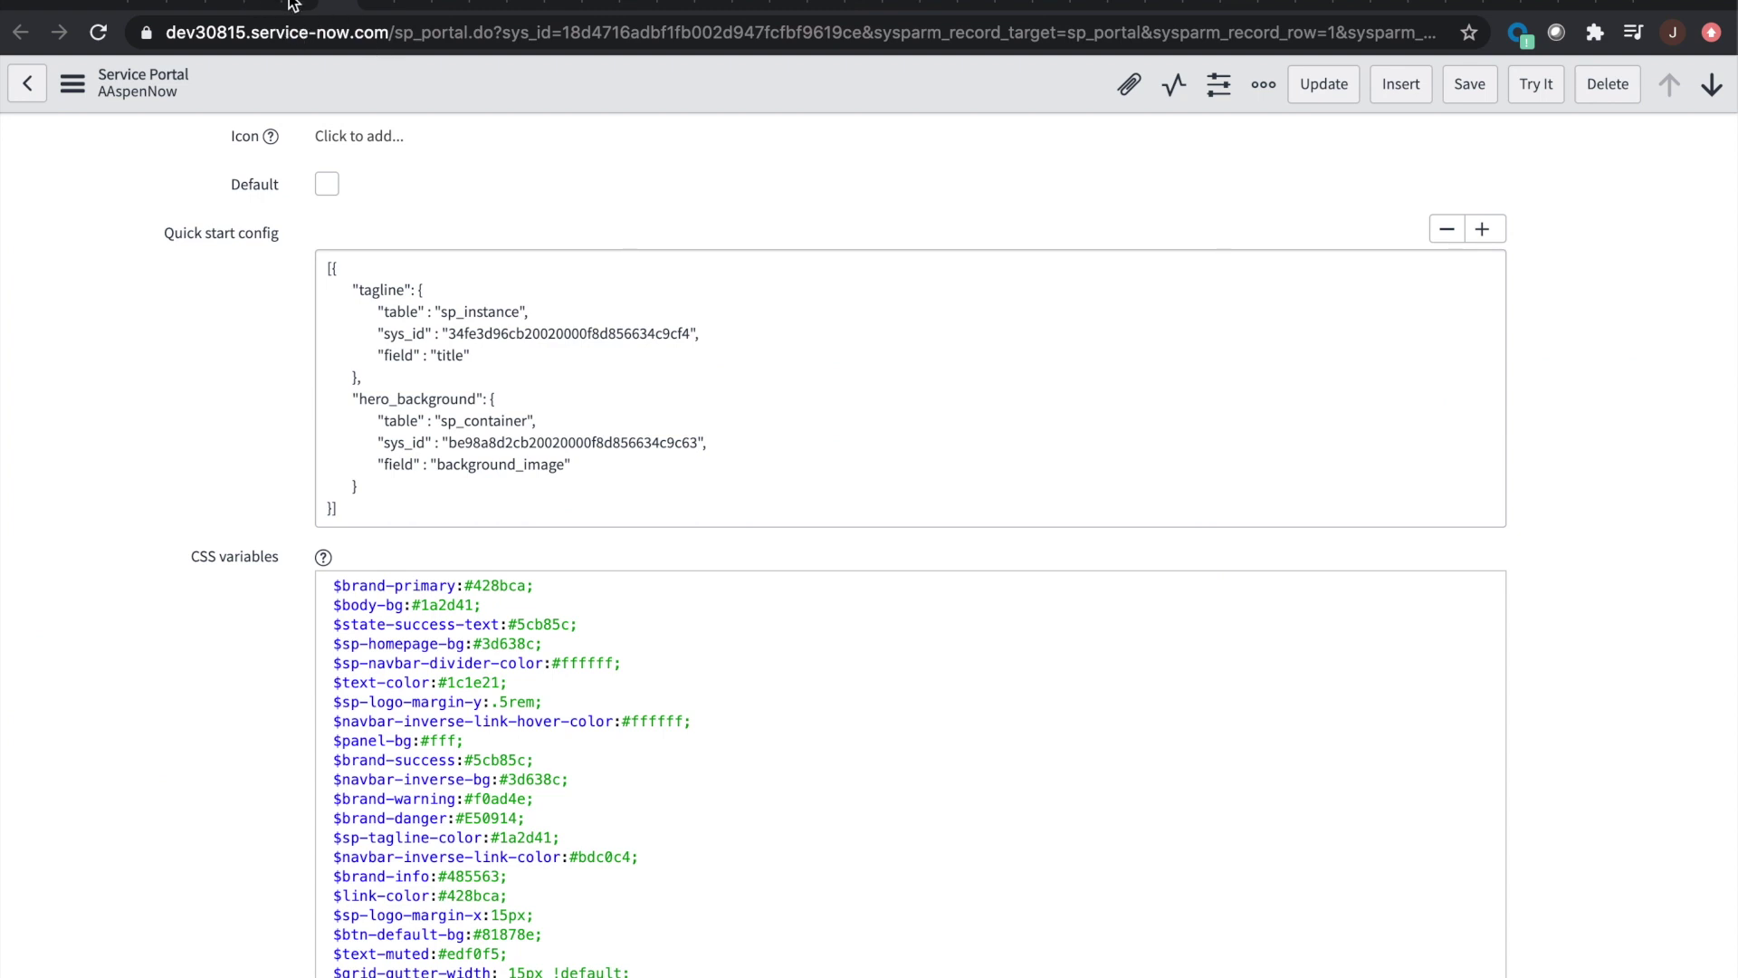
left_click(291, 4)
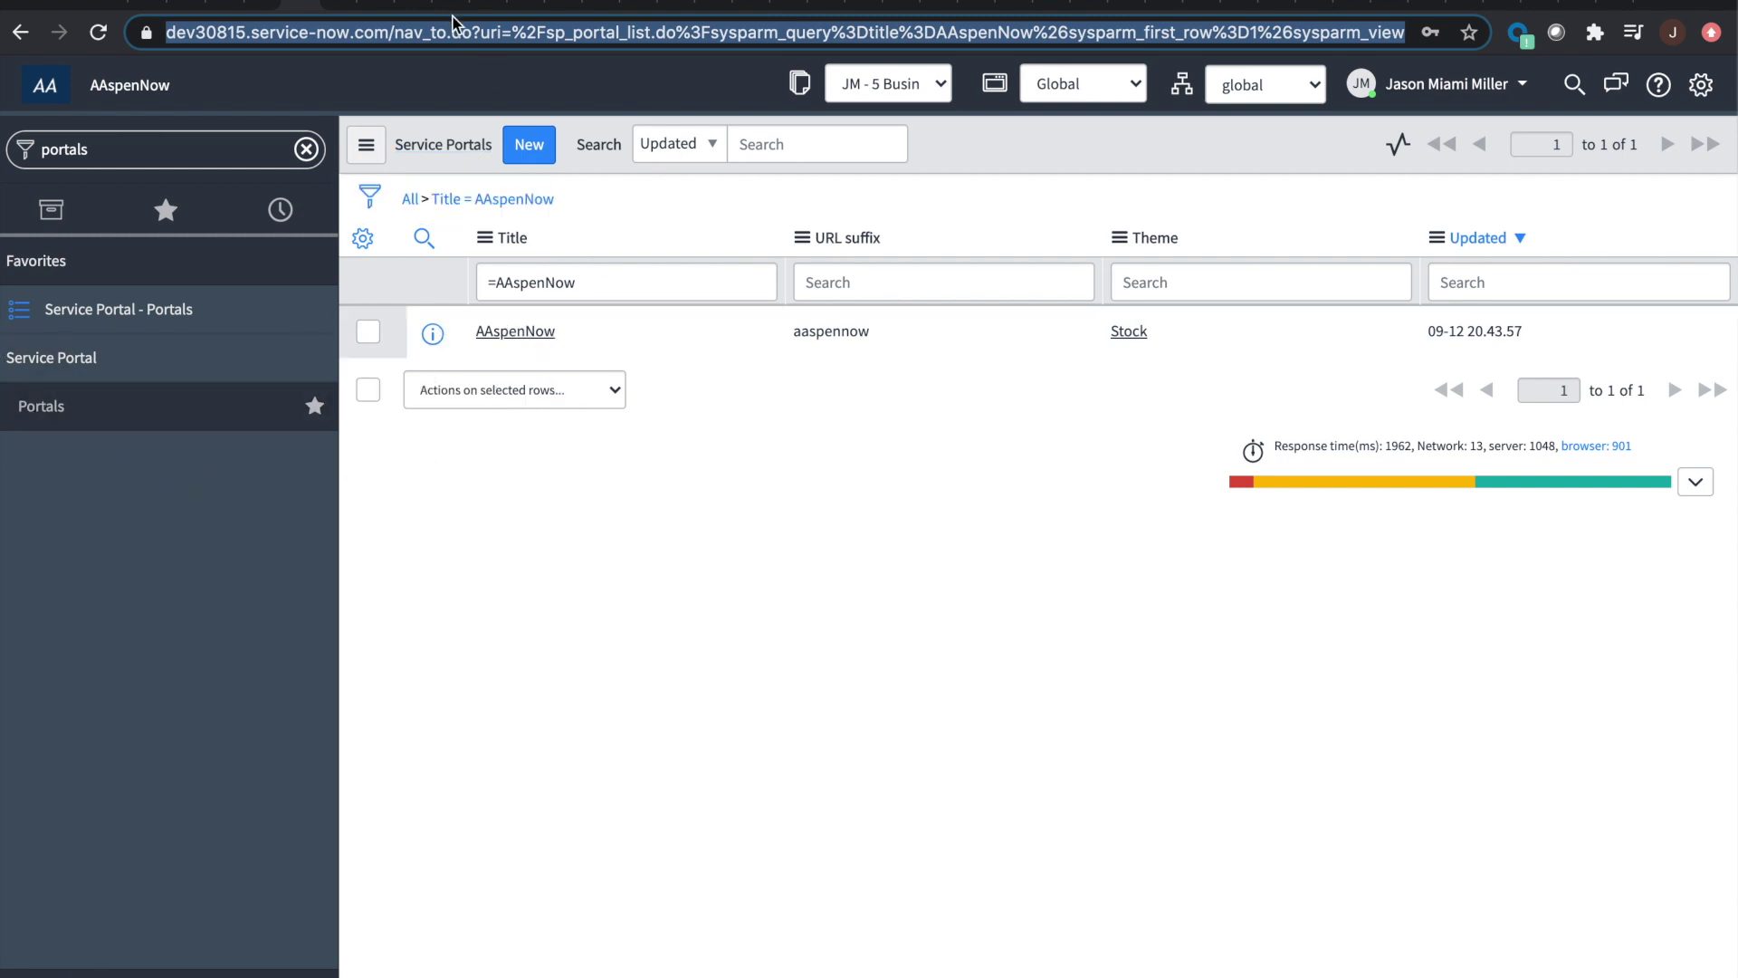
left_click(337, 5)
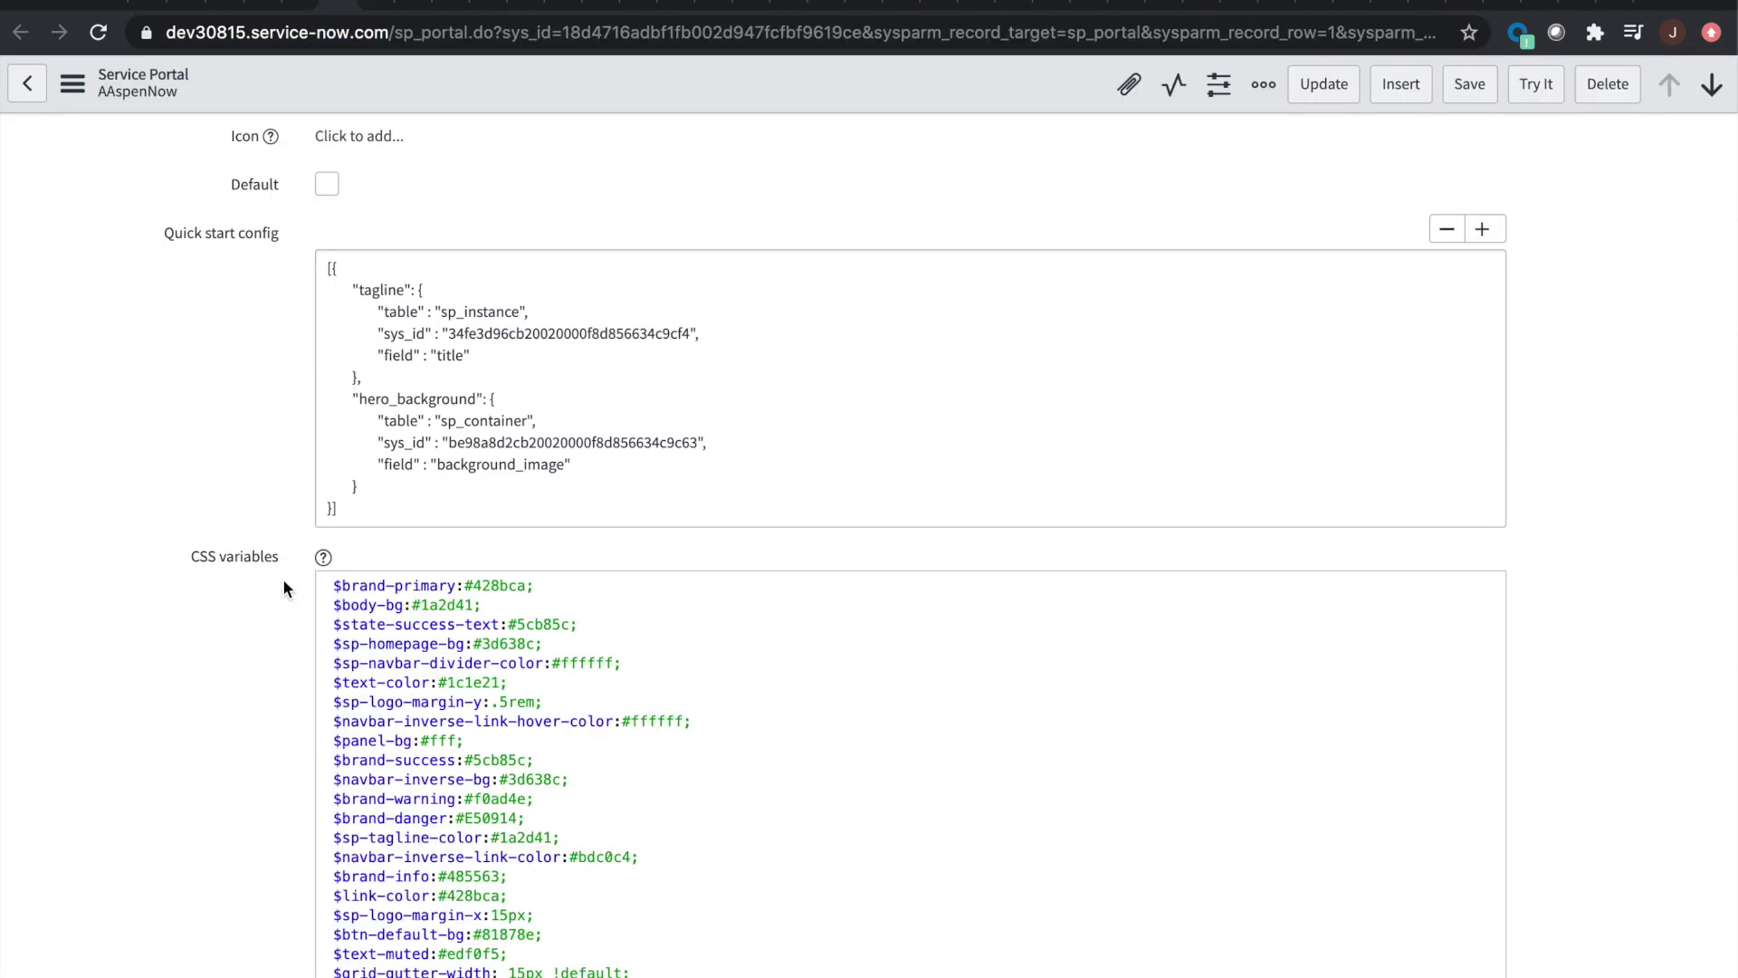
Step: Delete the .add-on > button.lookup and .field-has-reference .reference rules from the portal's CSS variables and save the record
scroll(231, 611, "down", 6)
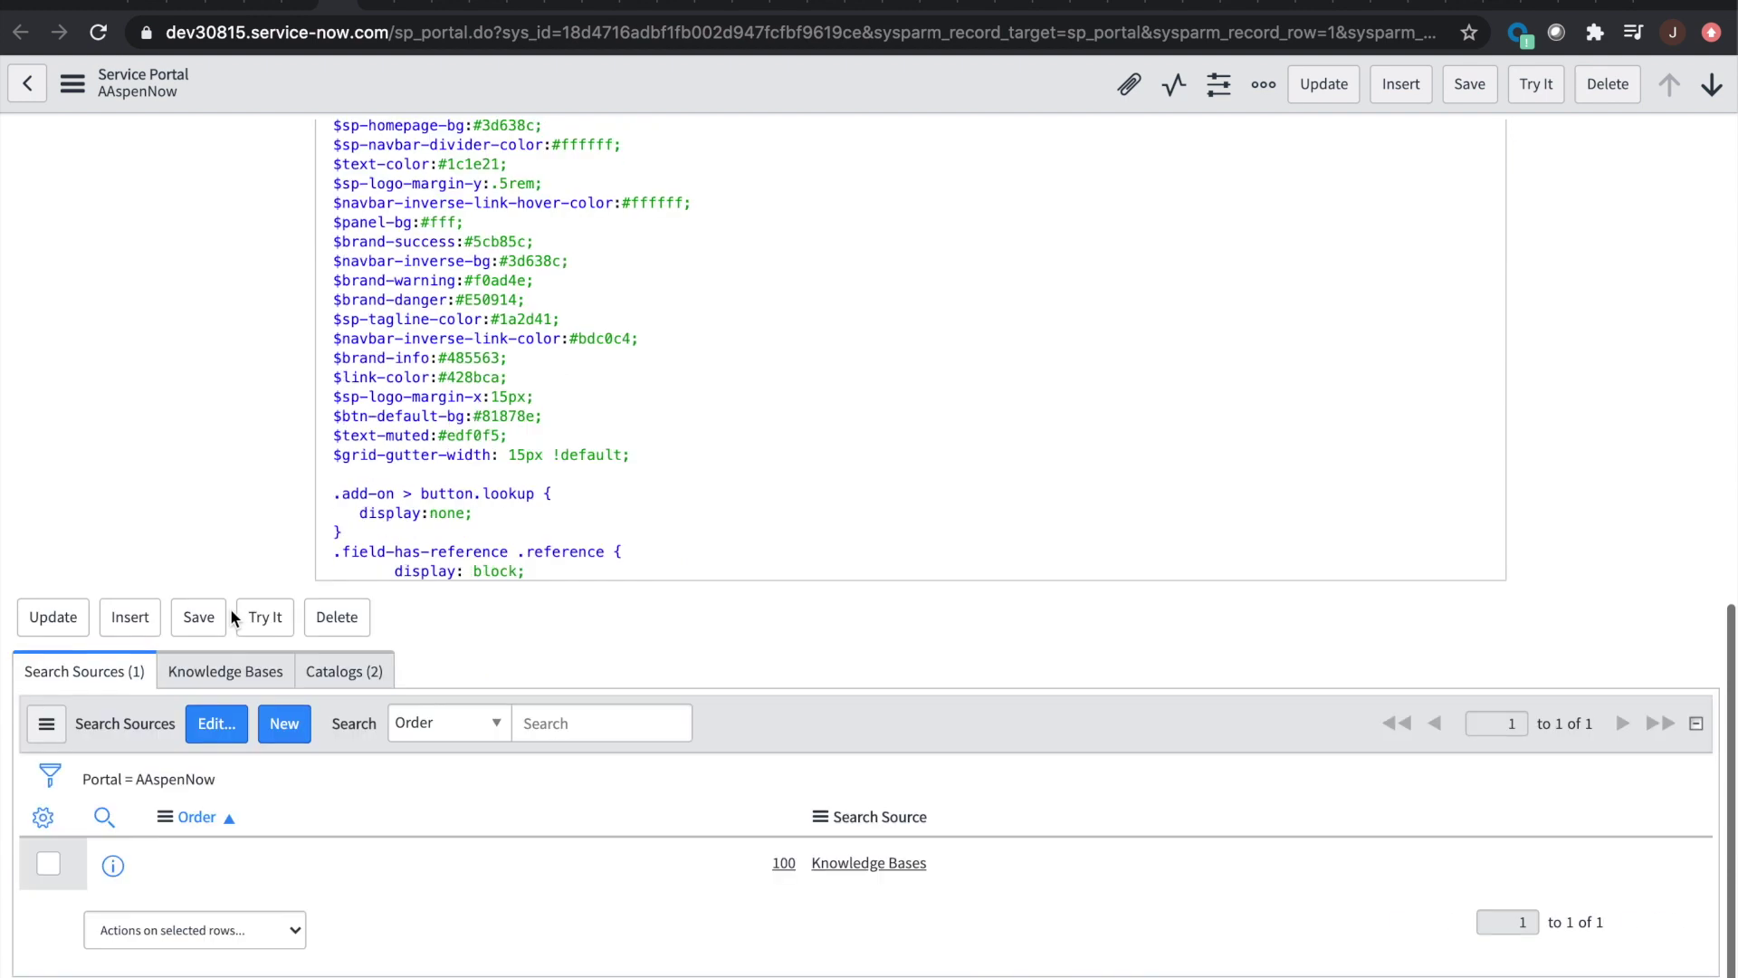
scroll(515, 329, "down", 1)
left_click_drag(333, 450, 455, 577)
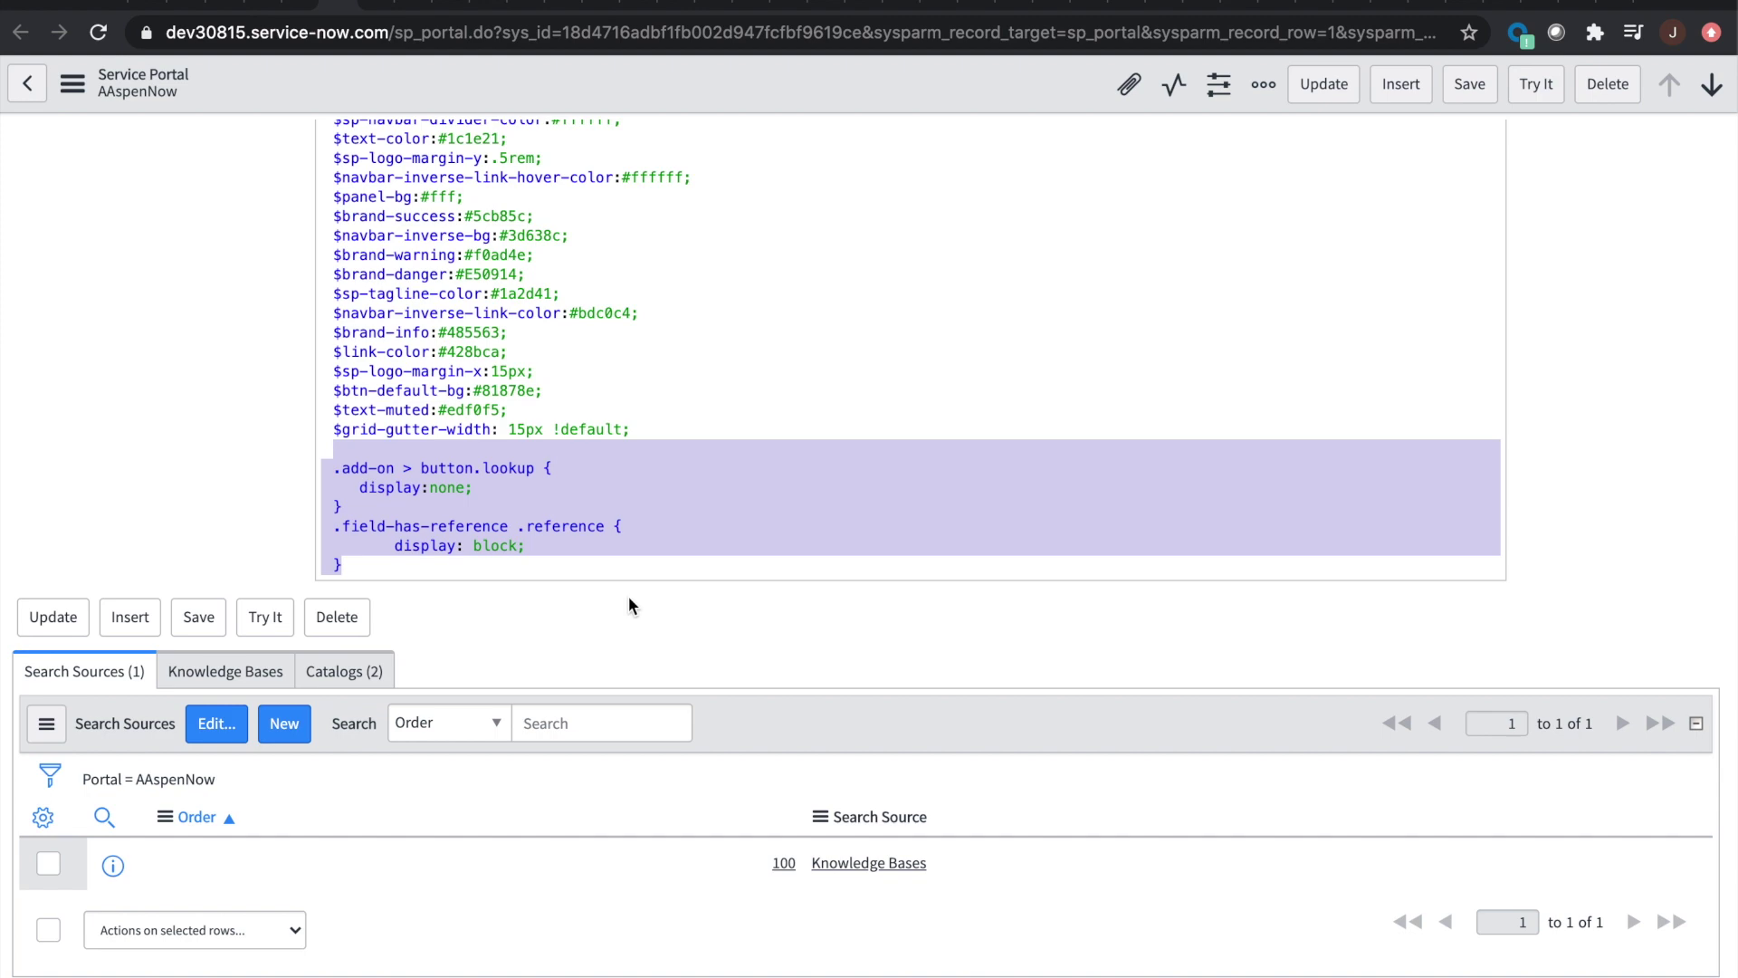
key("BackSpace")
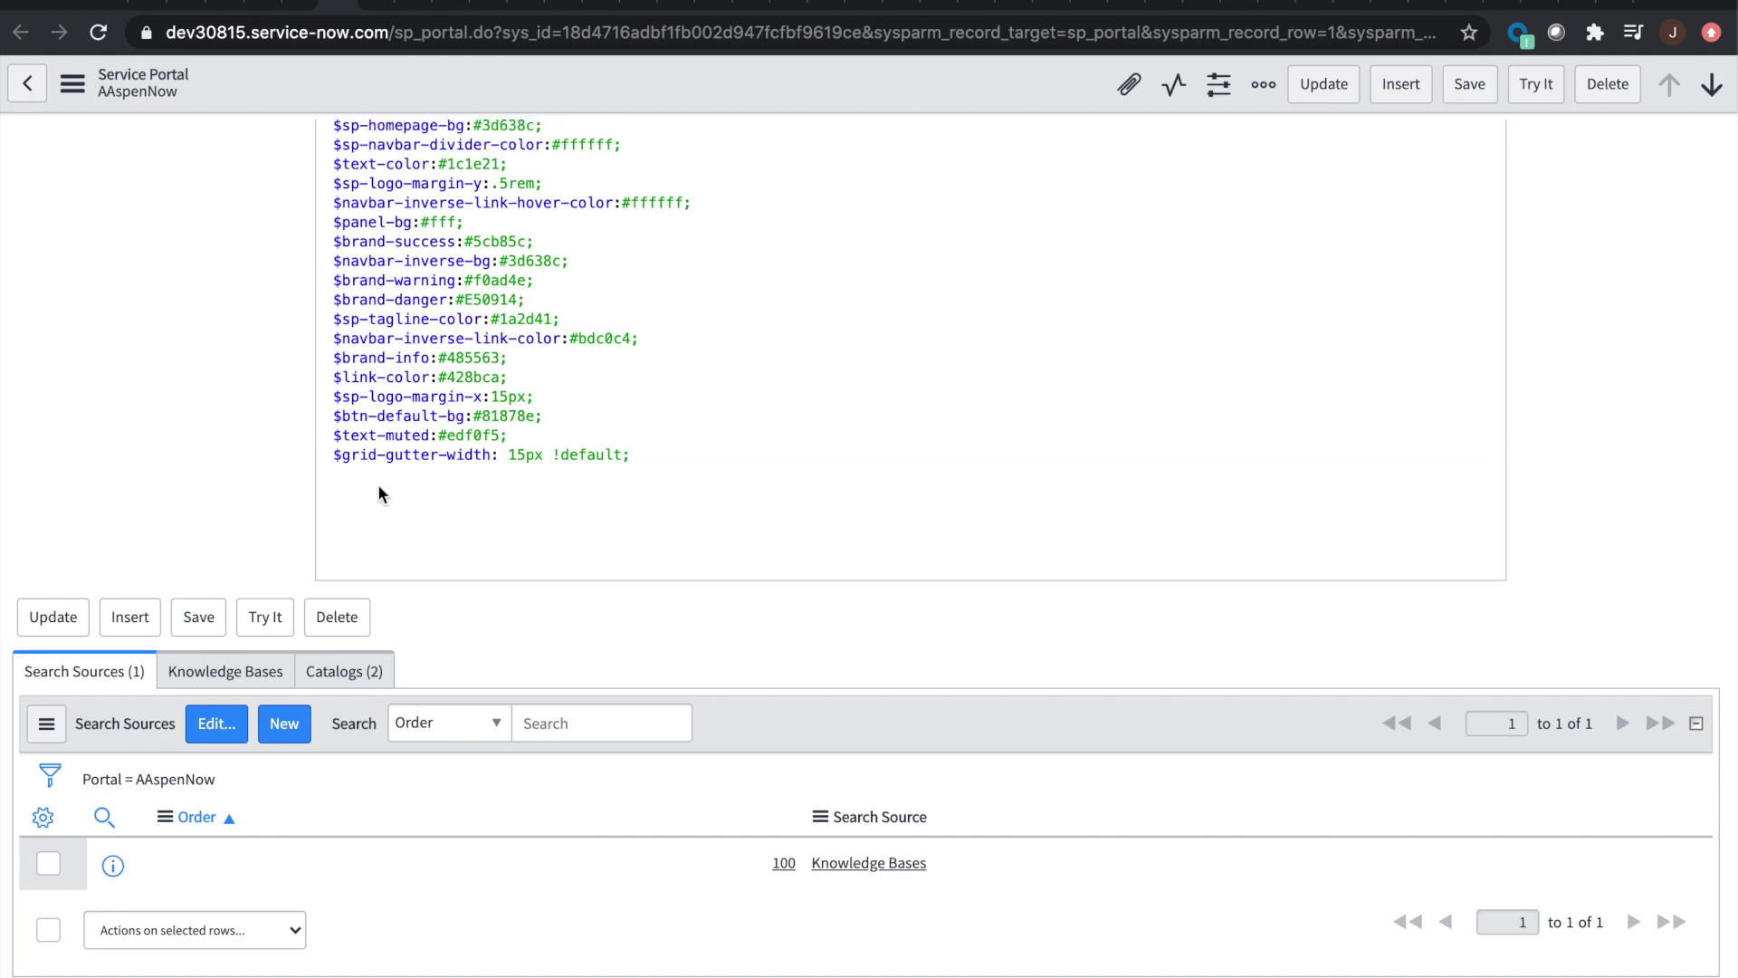
scroll(150, 410, "up", 5)
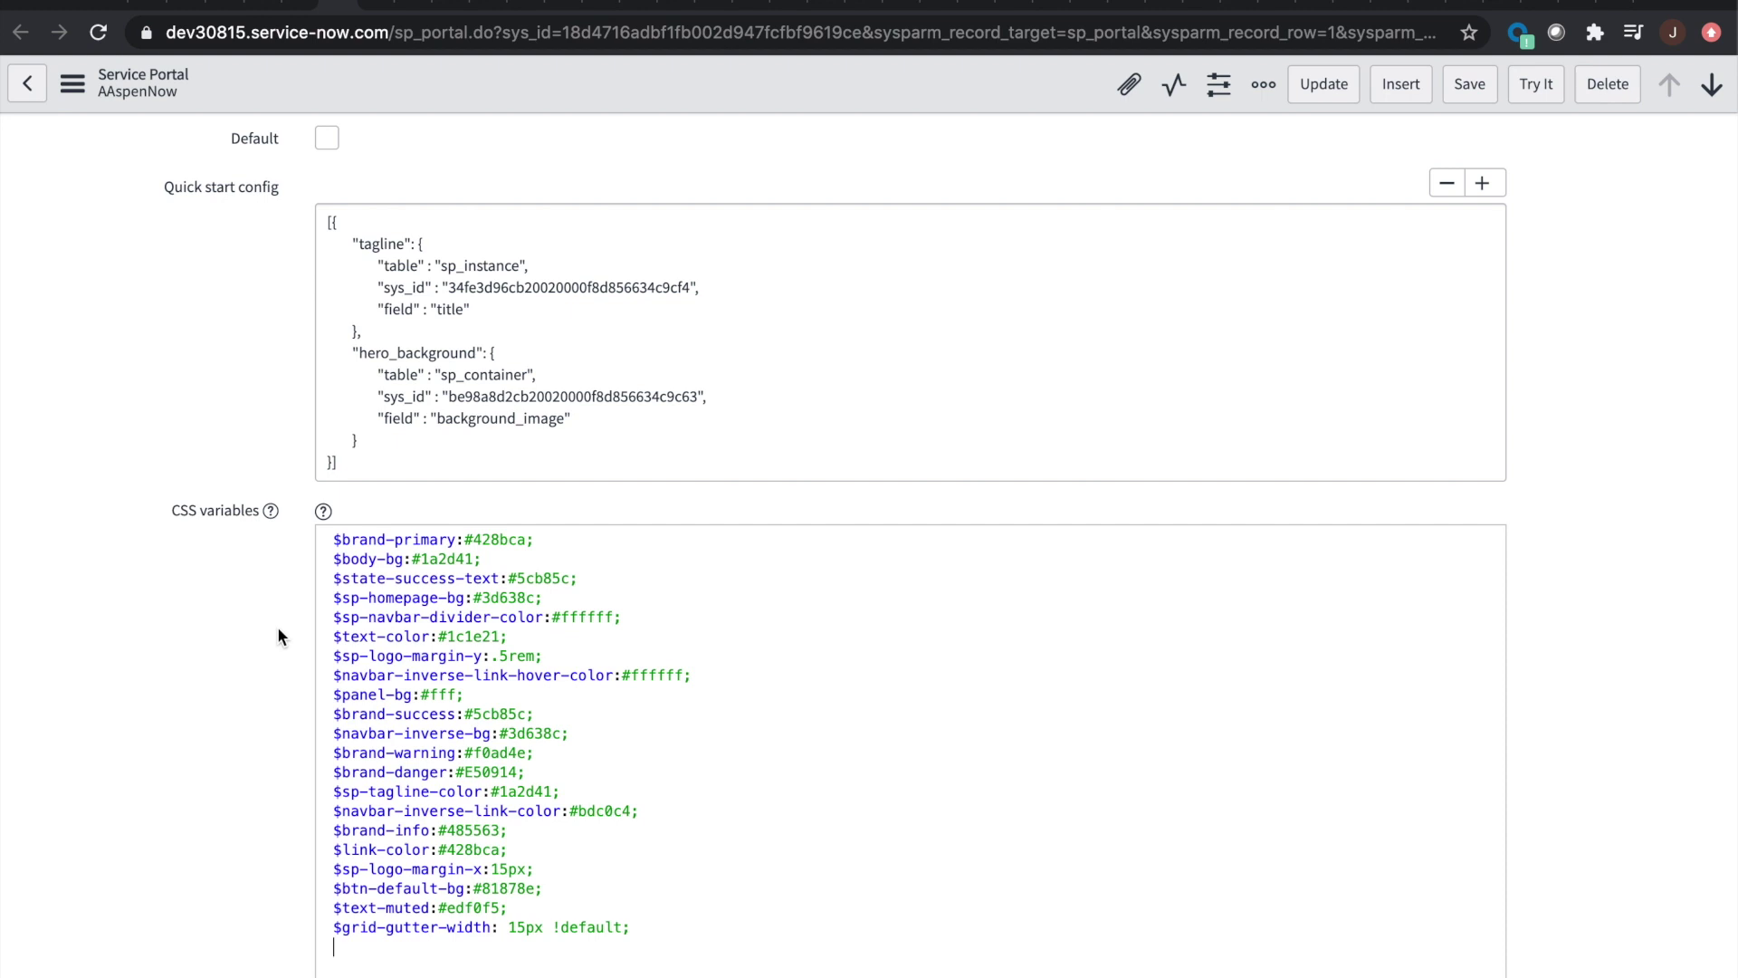
left_click(75, 94)
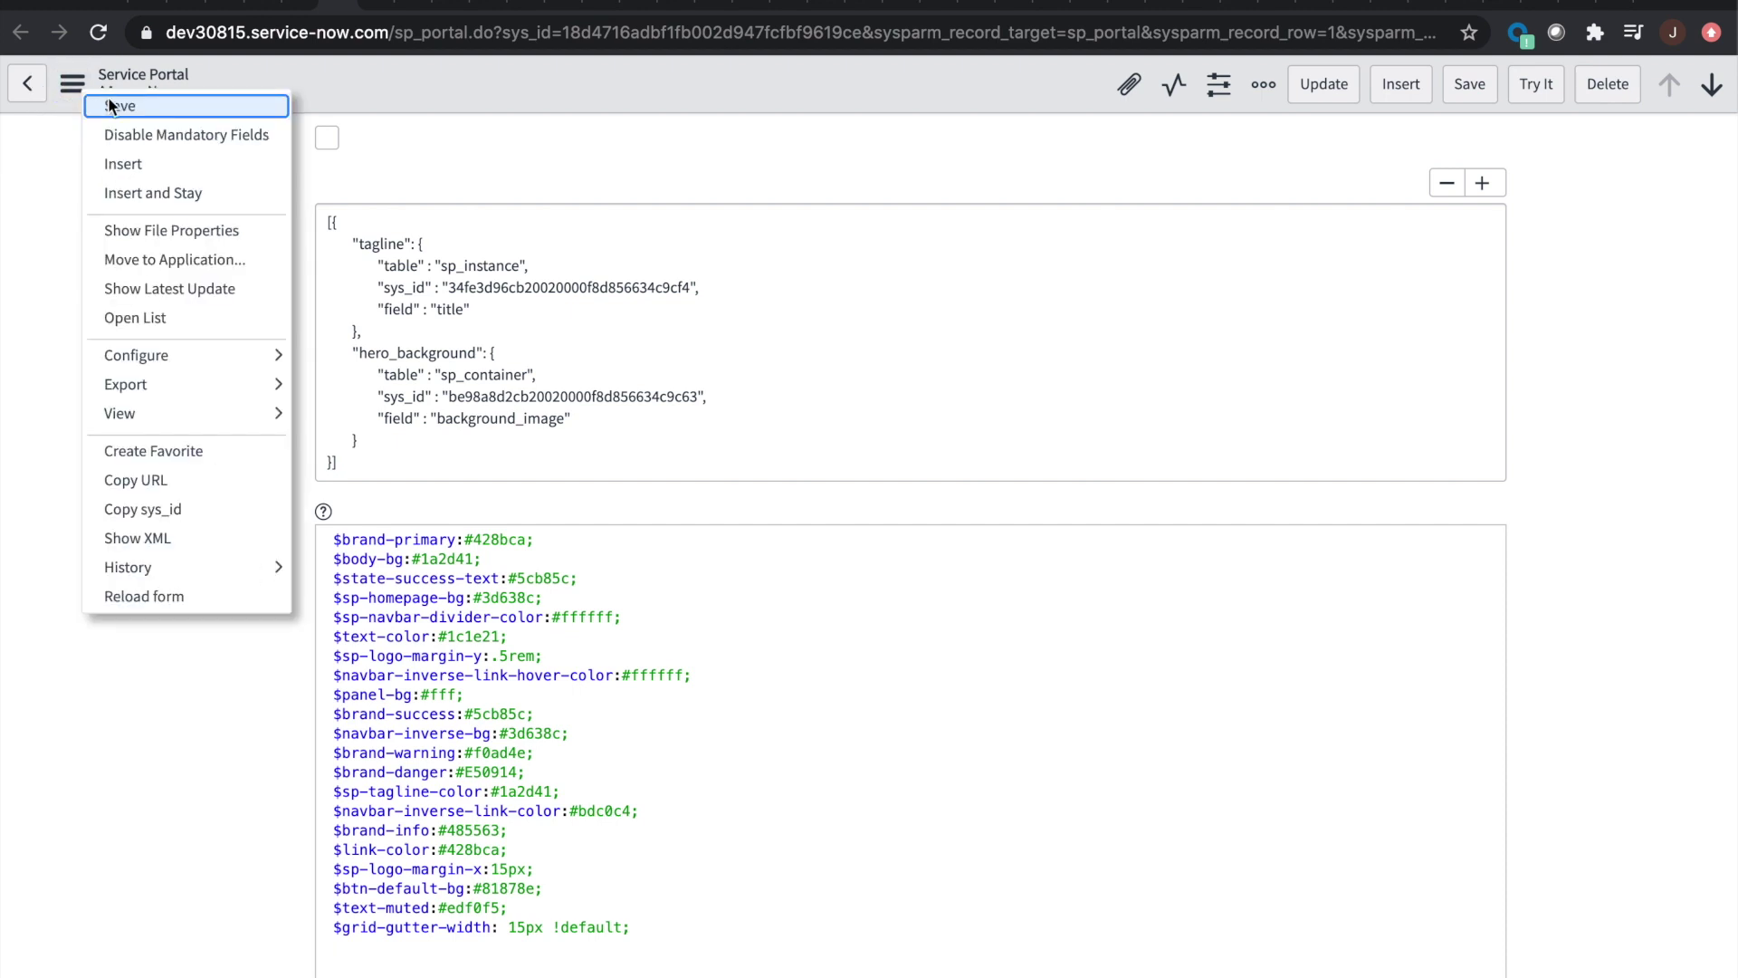
left_click(116, 106)
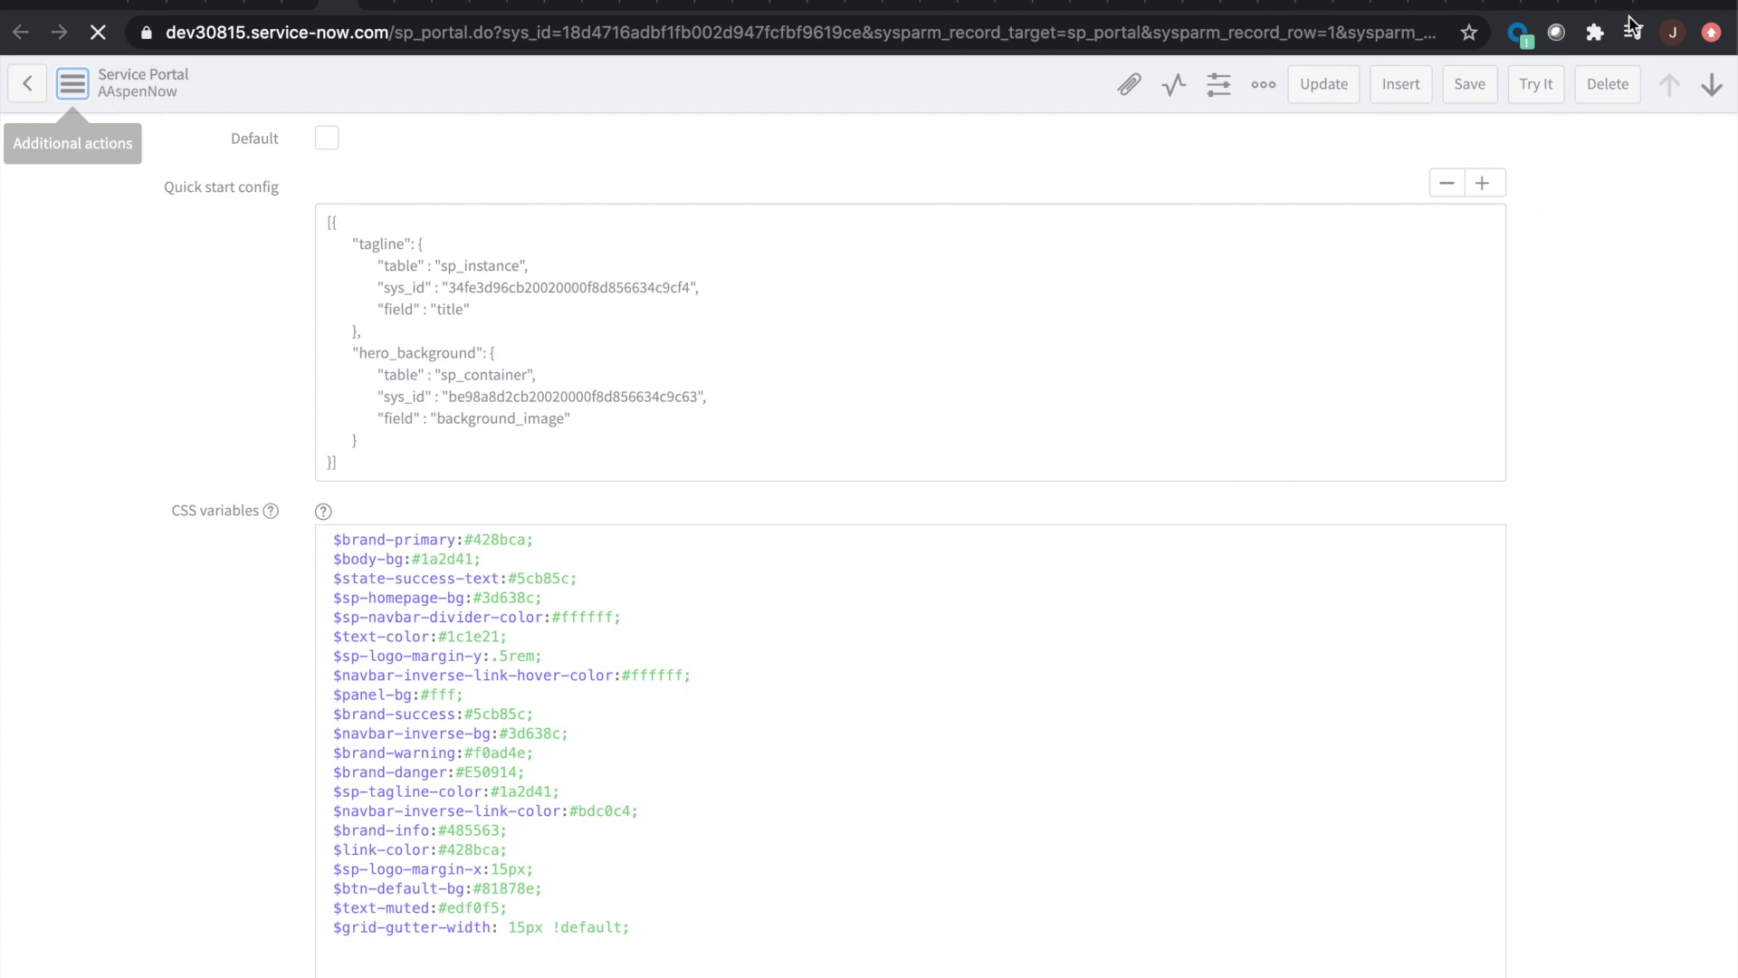
Step: Return to the AAspen Request portal form and view the details of the Location field's referenced record
left_click(1534, 4)
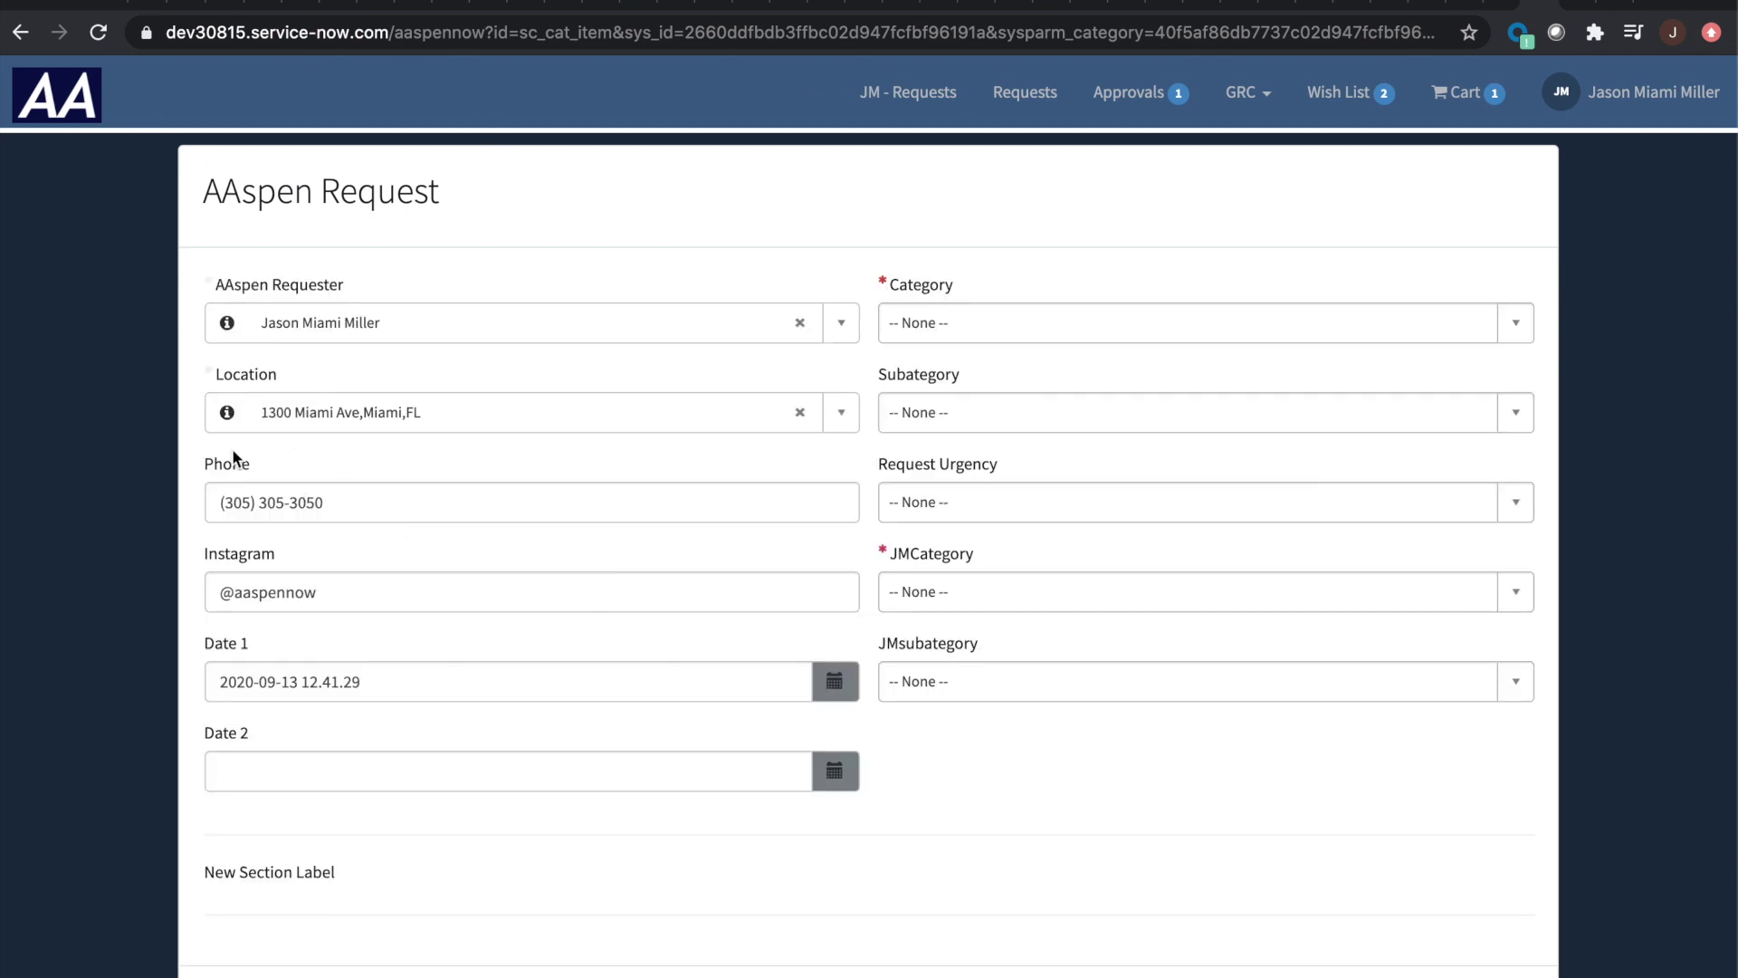
left_click(227, 416)
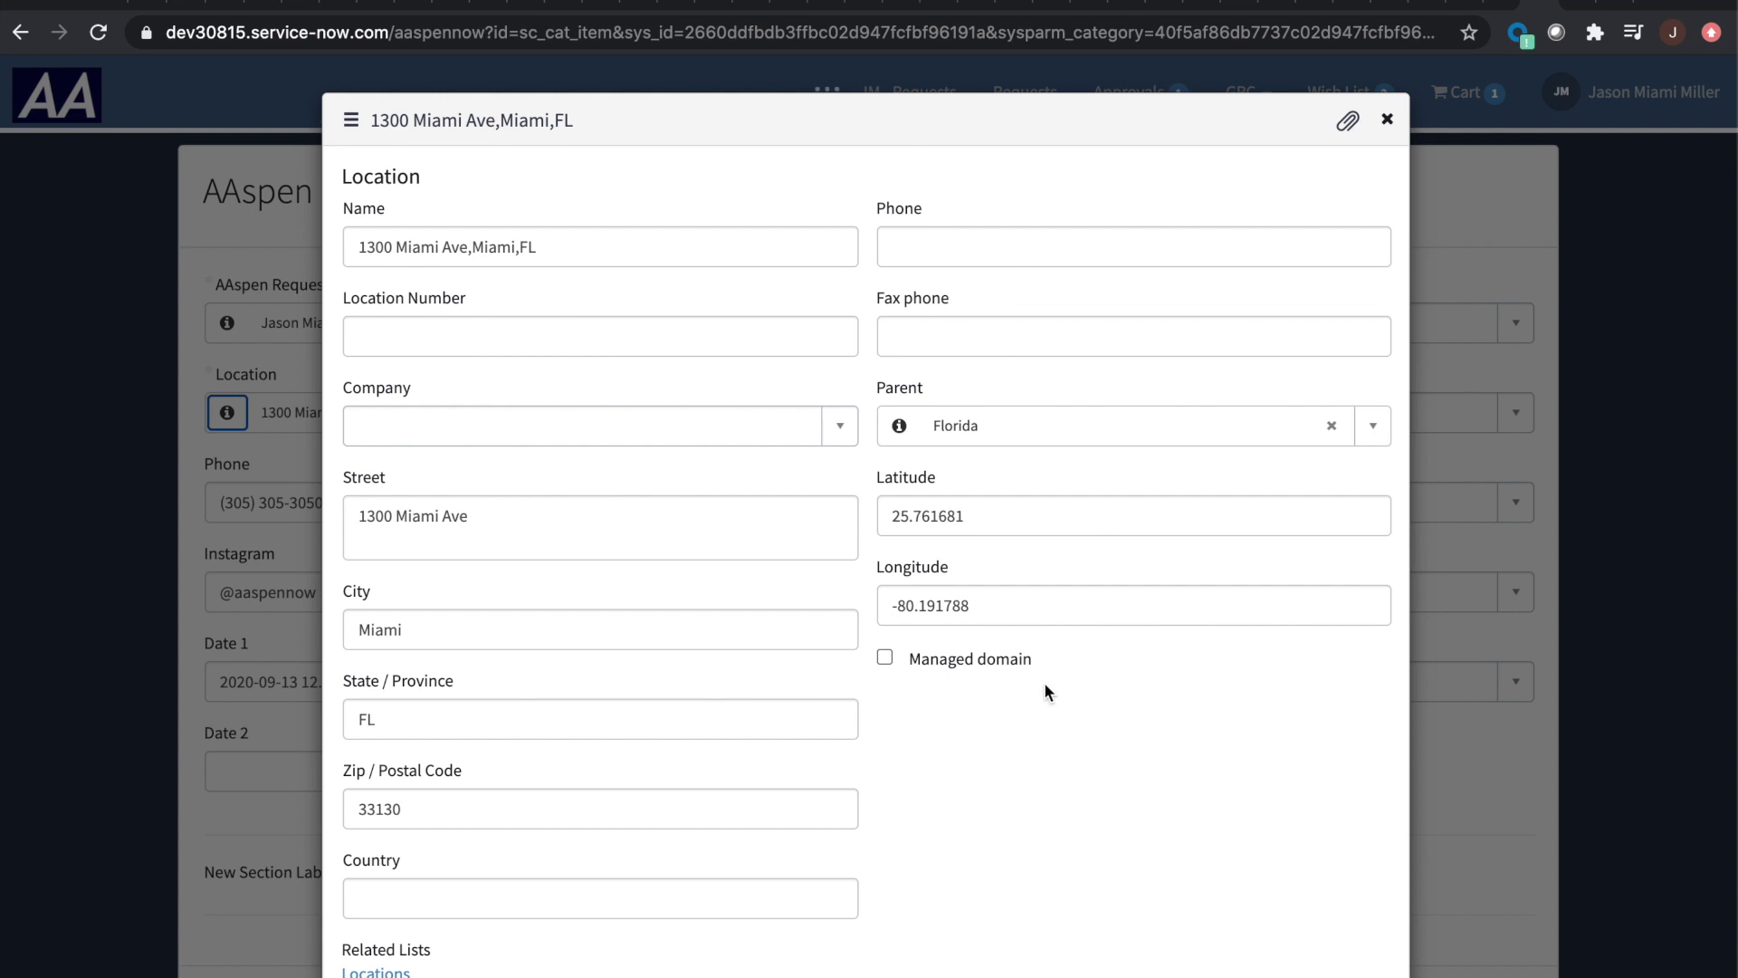
key("shift+Tab")
key("Tab")
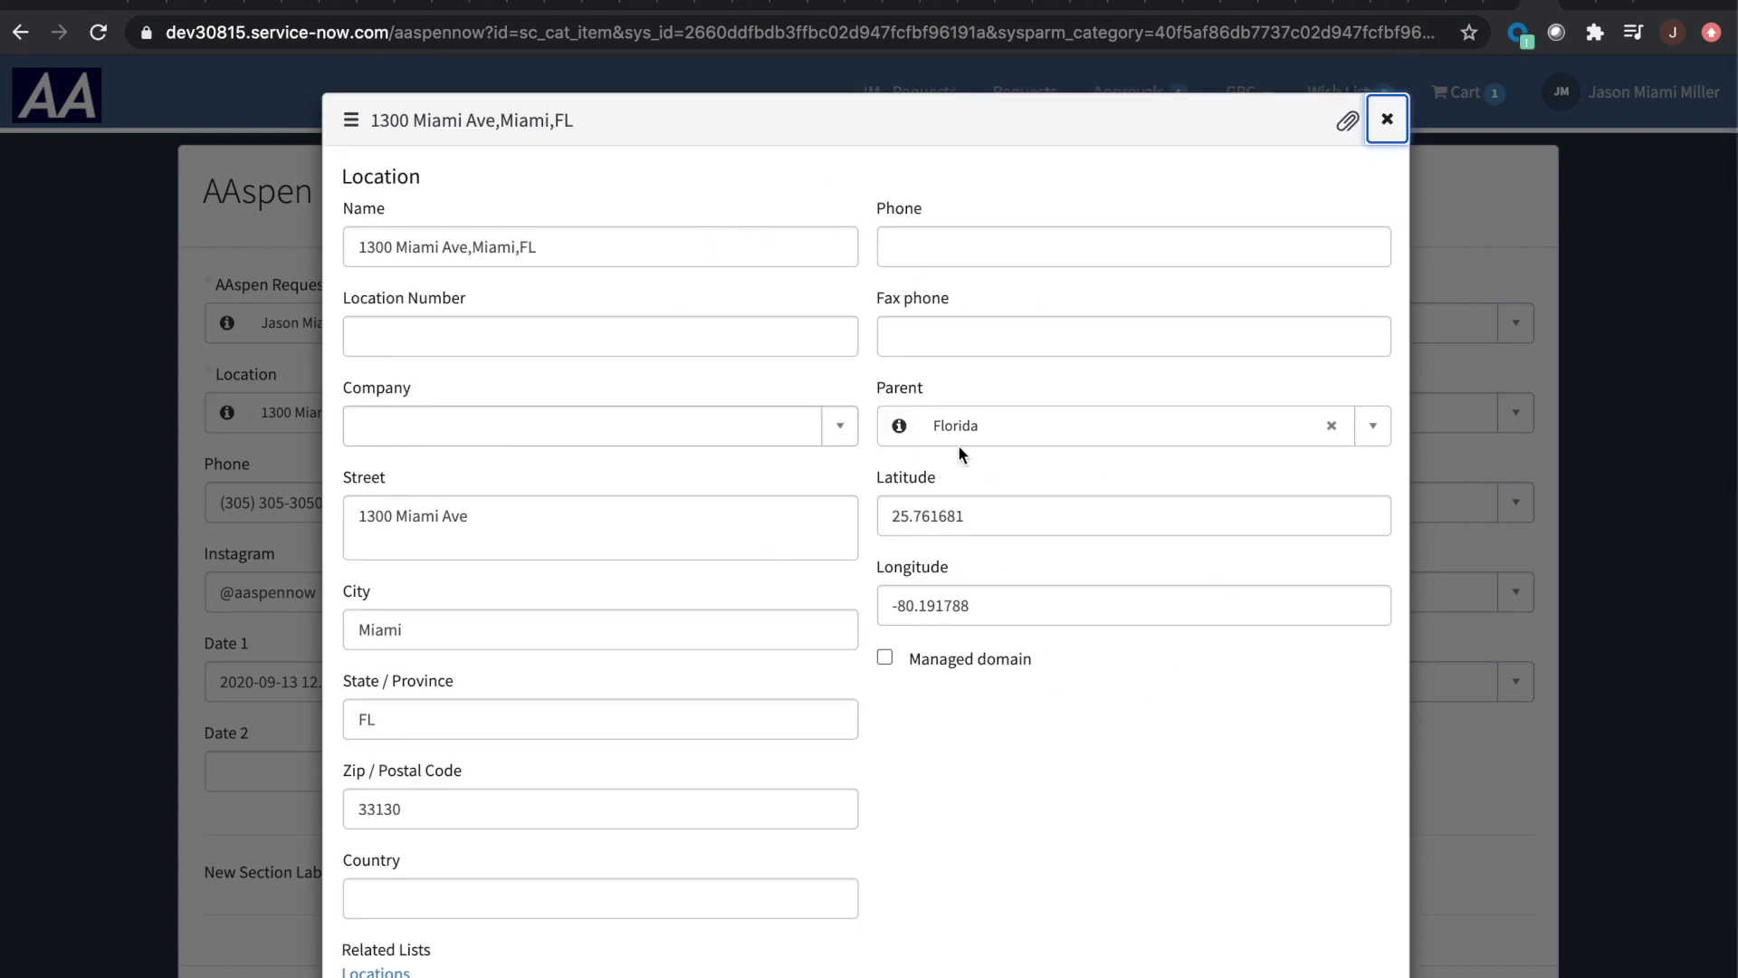
Step: Add the .add-on > button.lookup {display:none;} and .field-has-reference .reference {display: block;} rules back to AAspenNow's CSS variables and save the record
key("Escape")
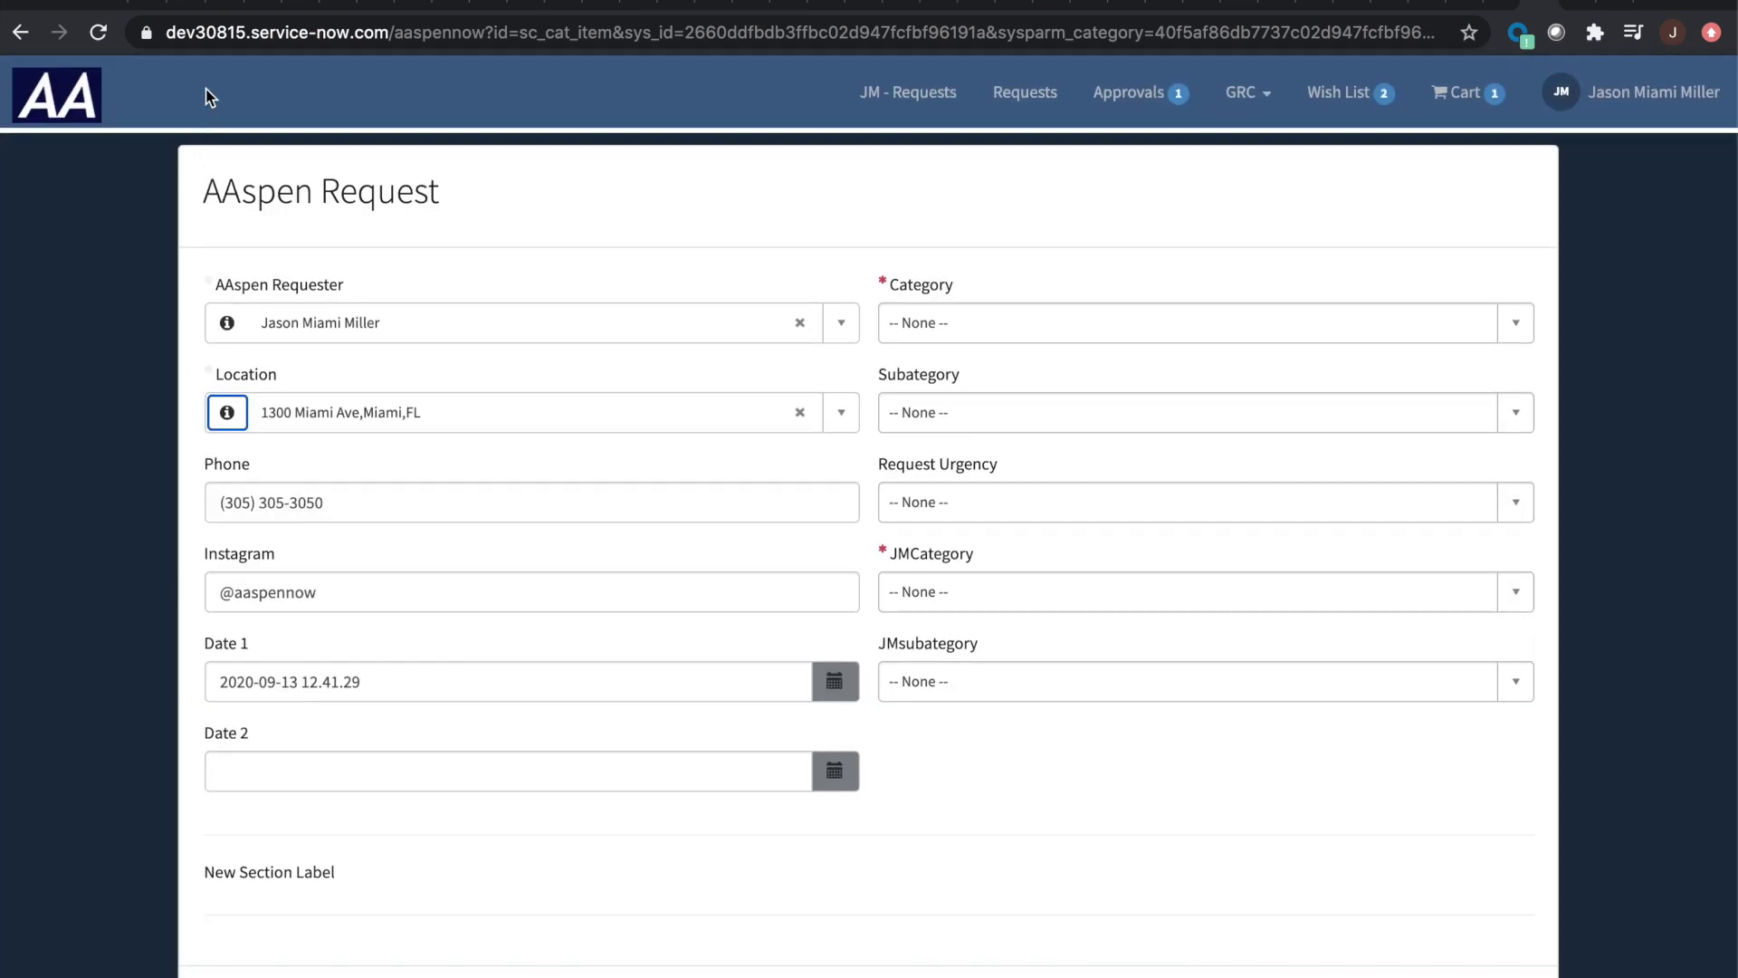
left_click(268, 7)
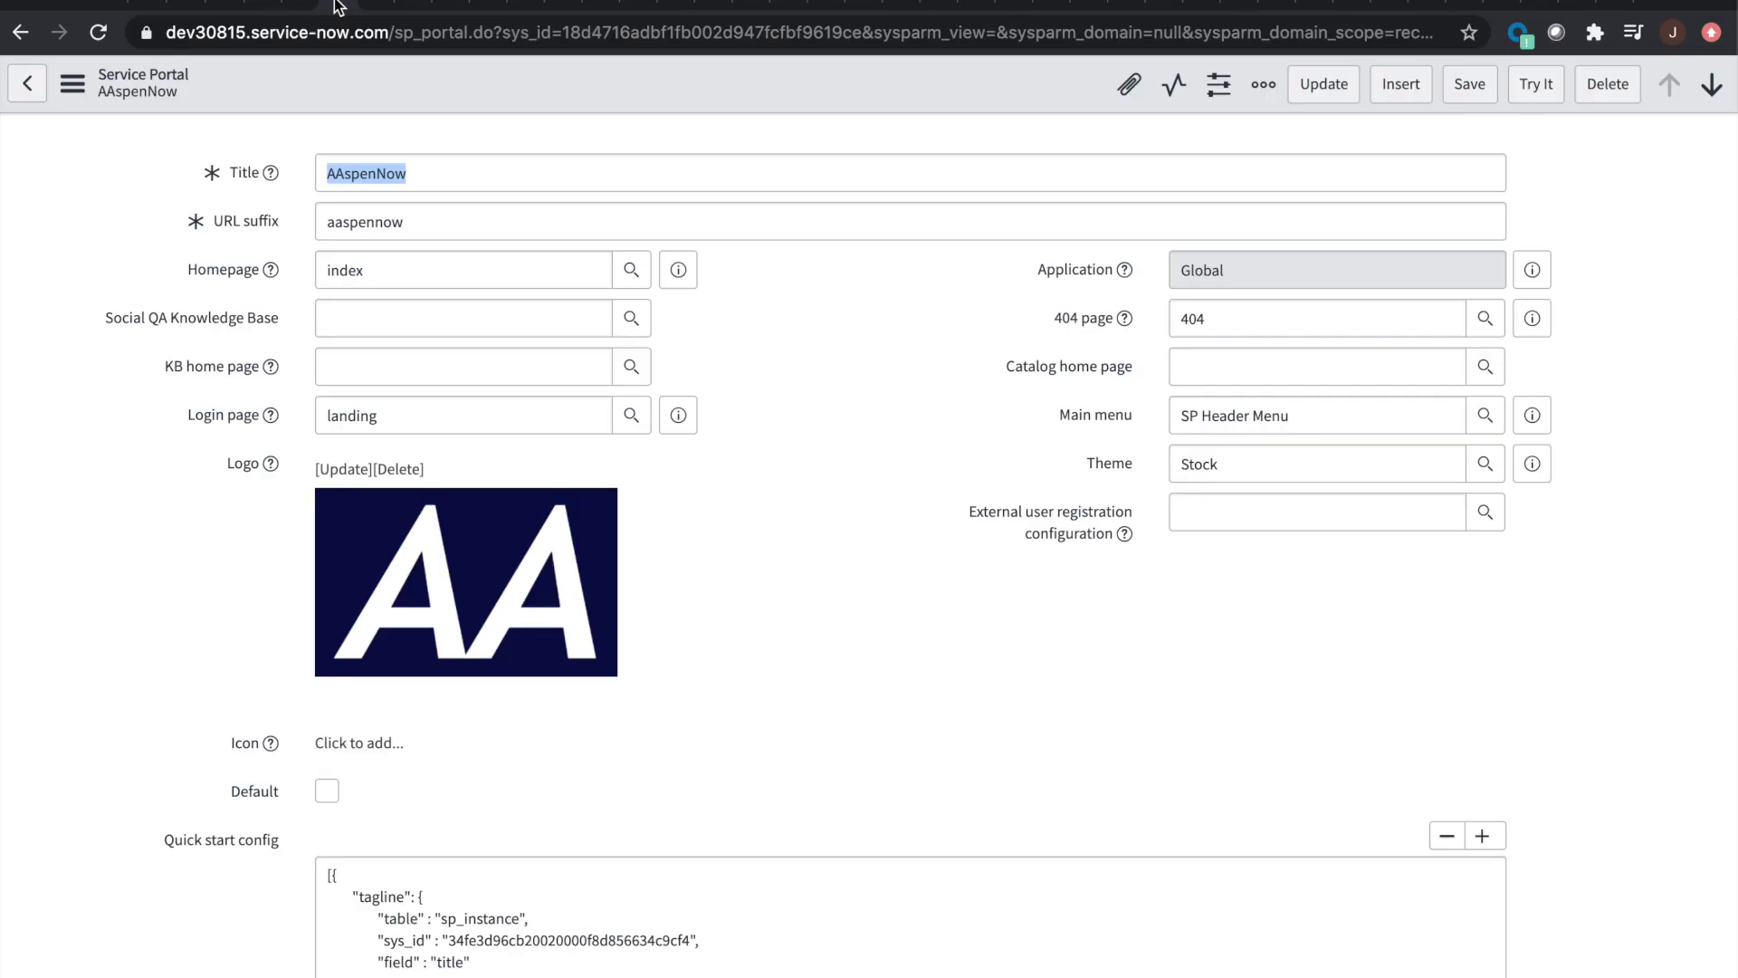
left_click(335, 8)
scroll(451, 688, "down", 15)
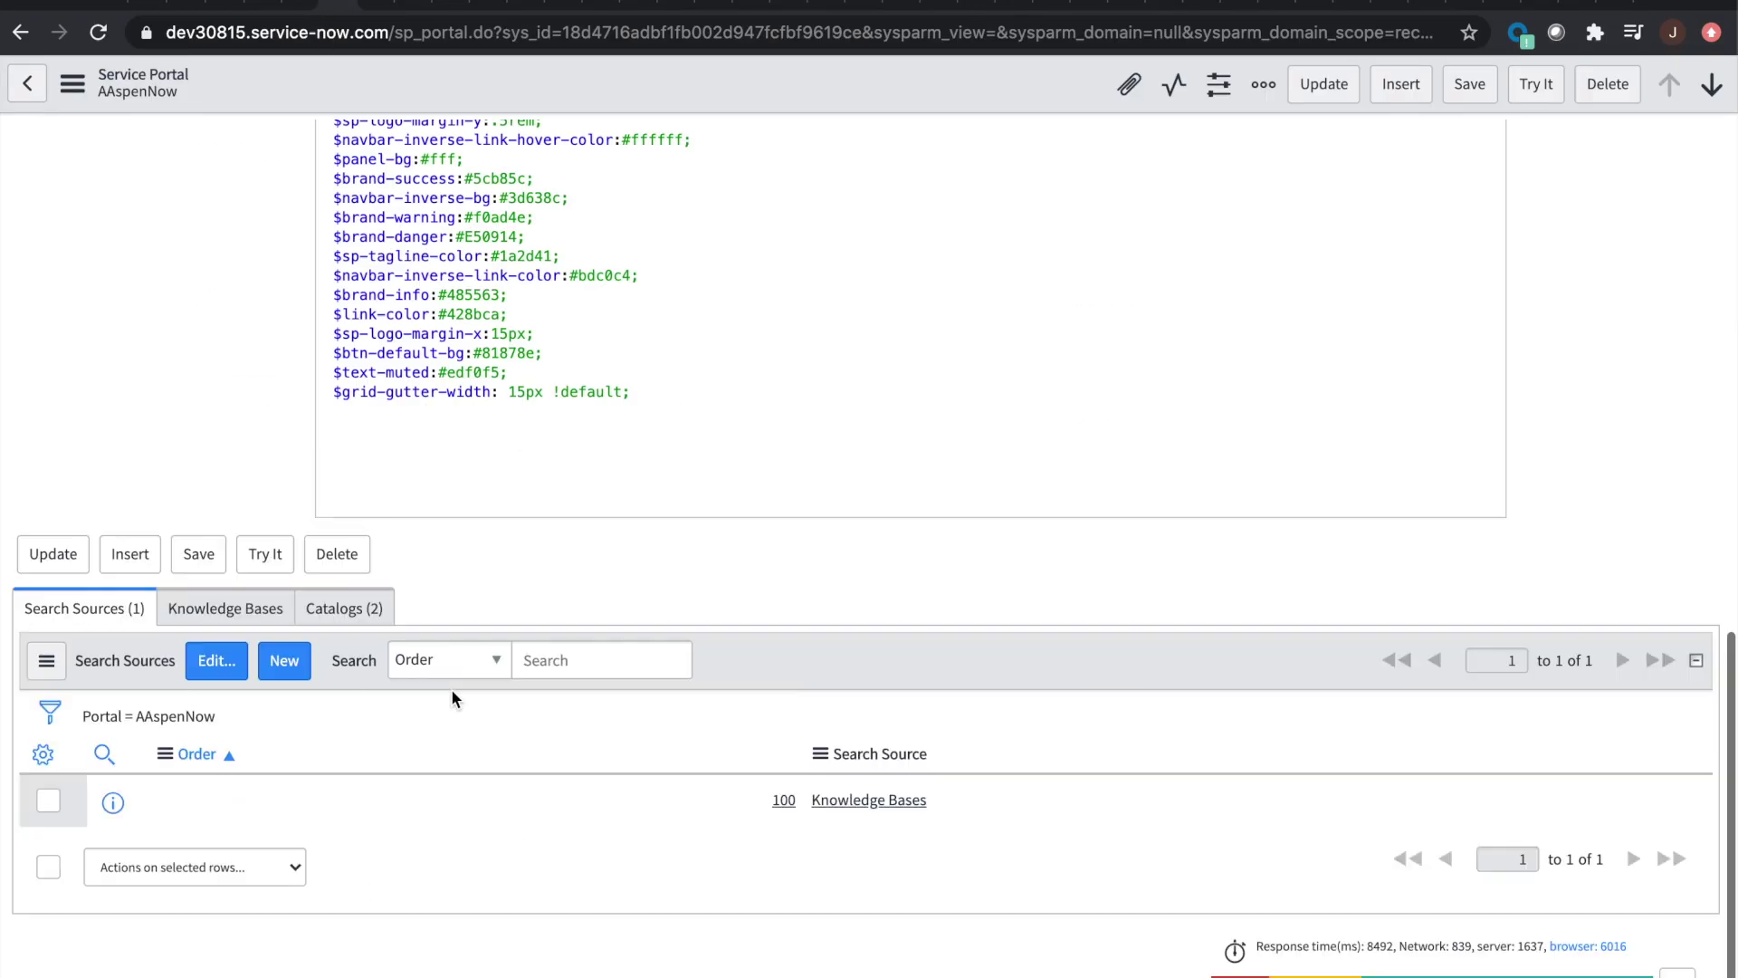
scroll(358, 463, "up", 2)
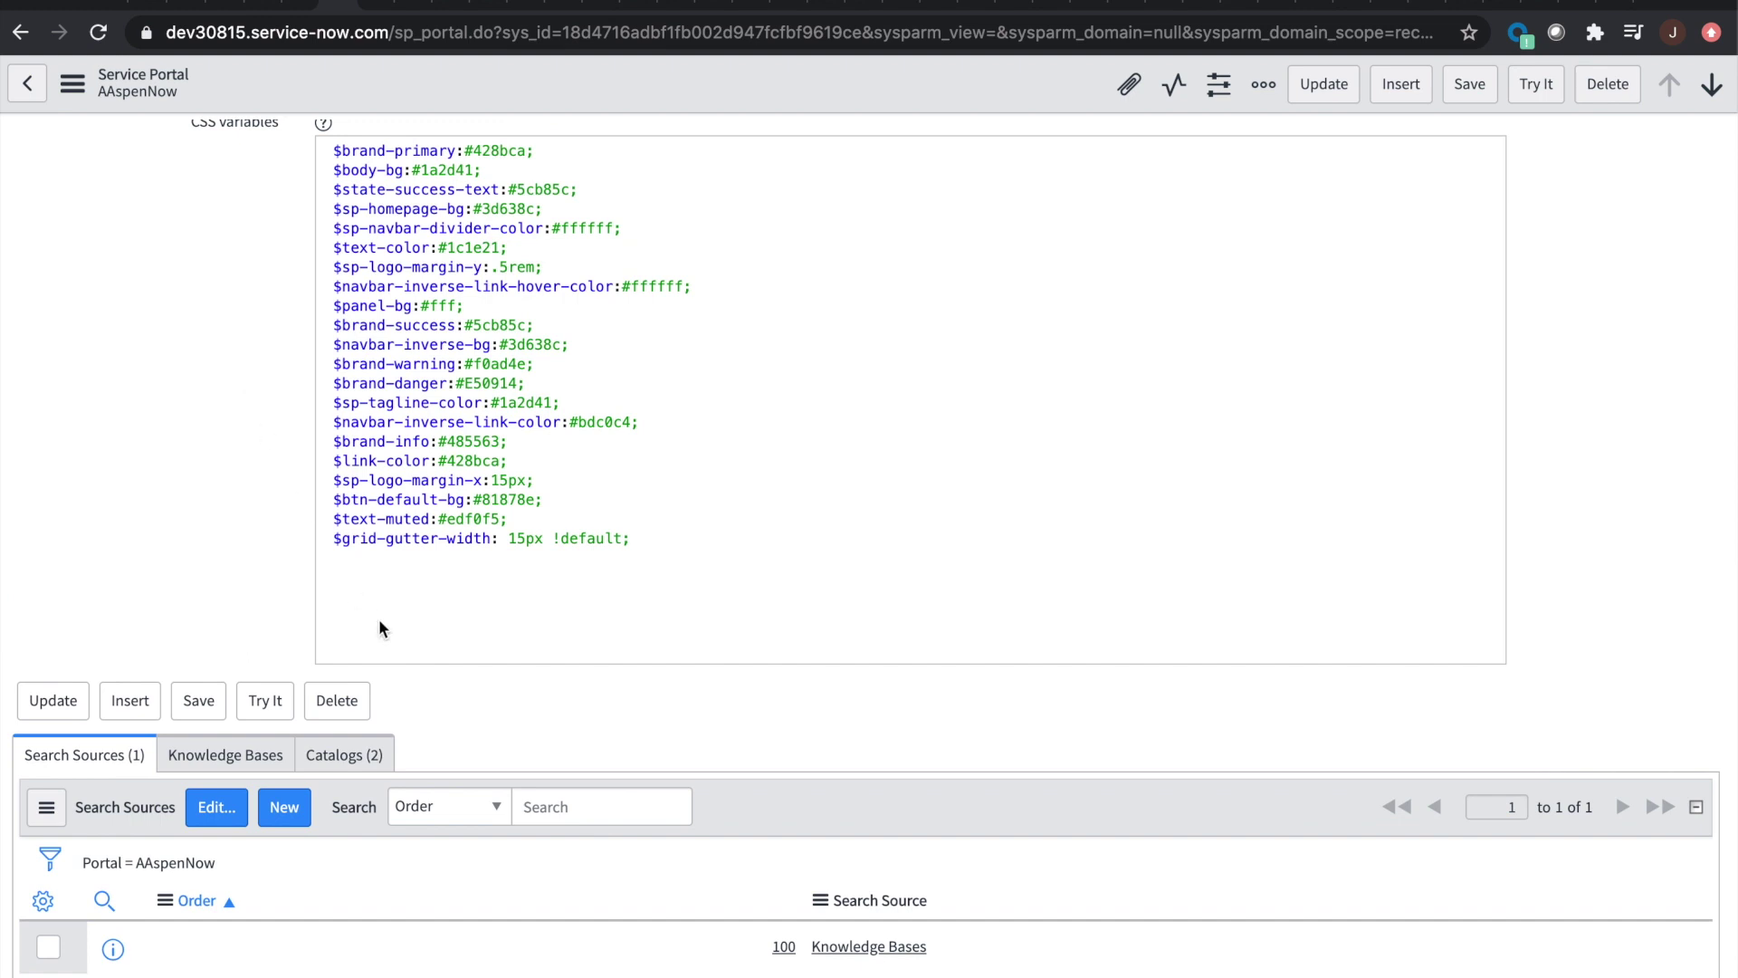
left_click(379, 628)
type(".add-on > button.lookup {    display:none; } .field-has-reference .reference {        display: block; }")
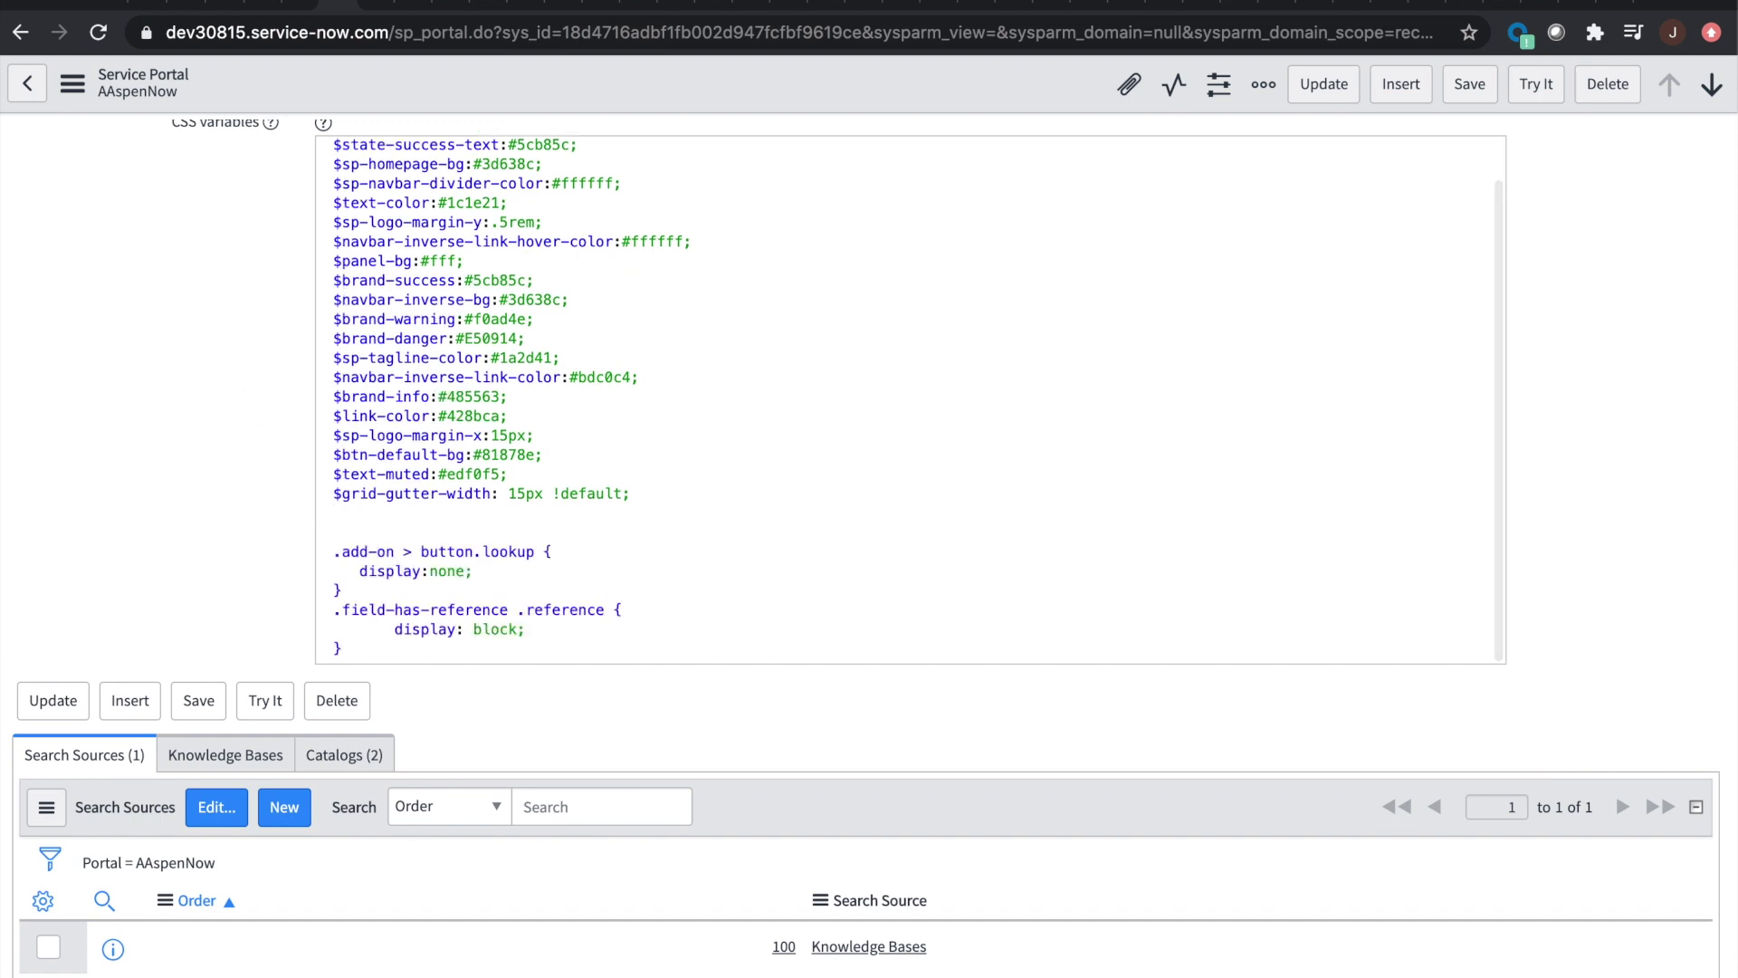
left_click(72, 85)
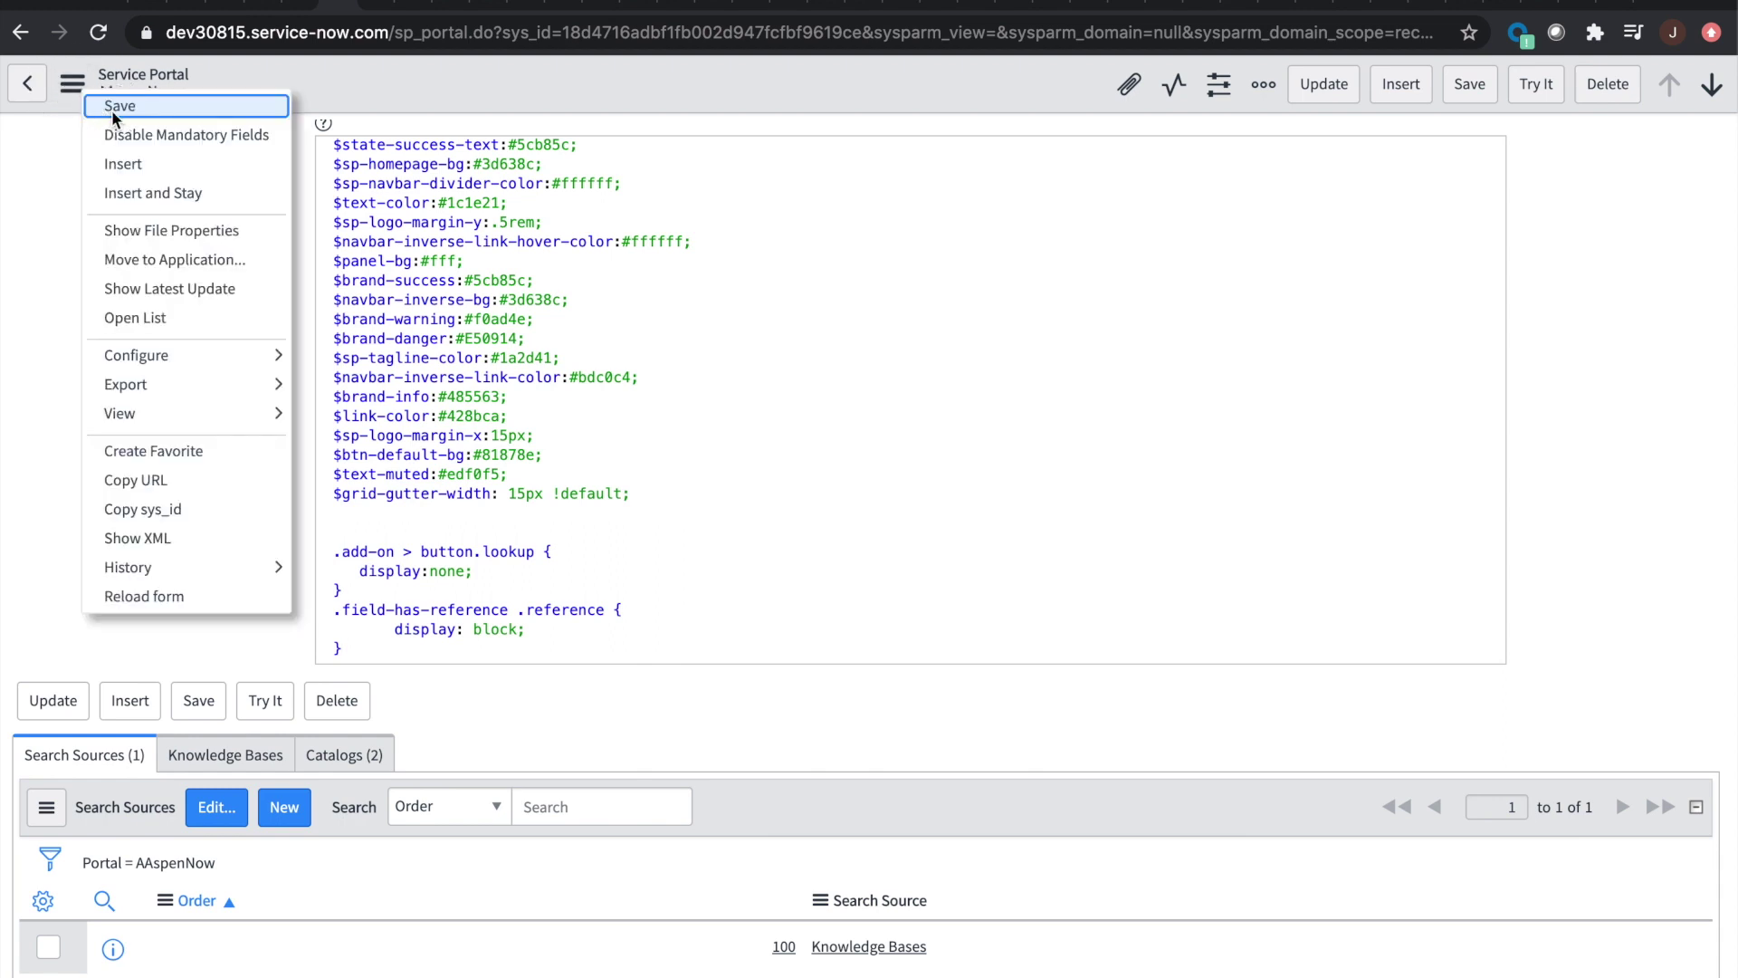
left_click(111, 110)
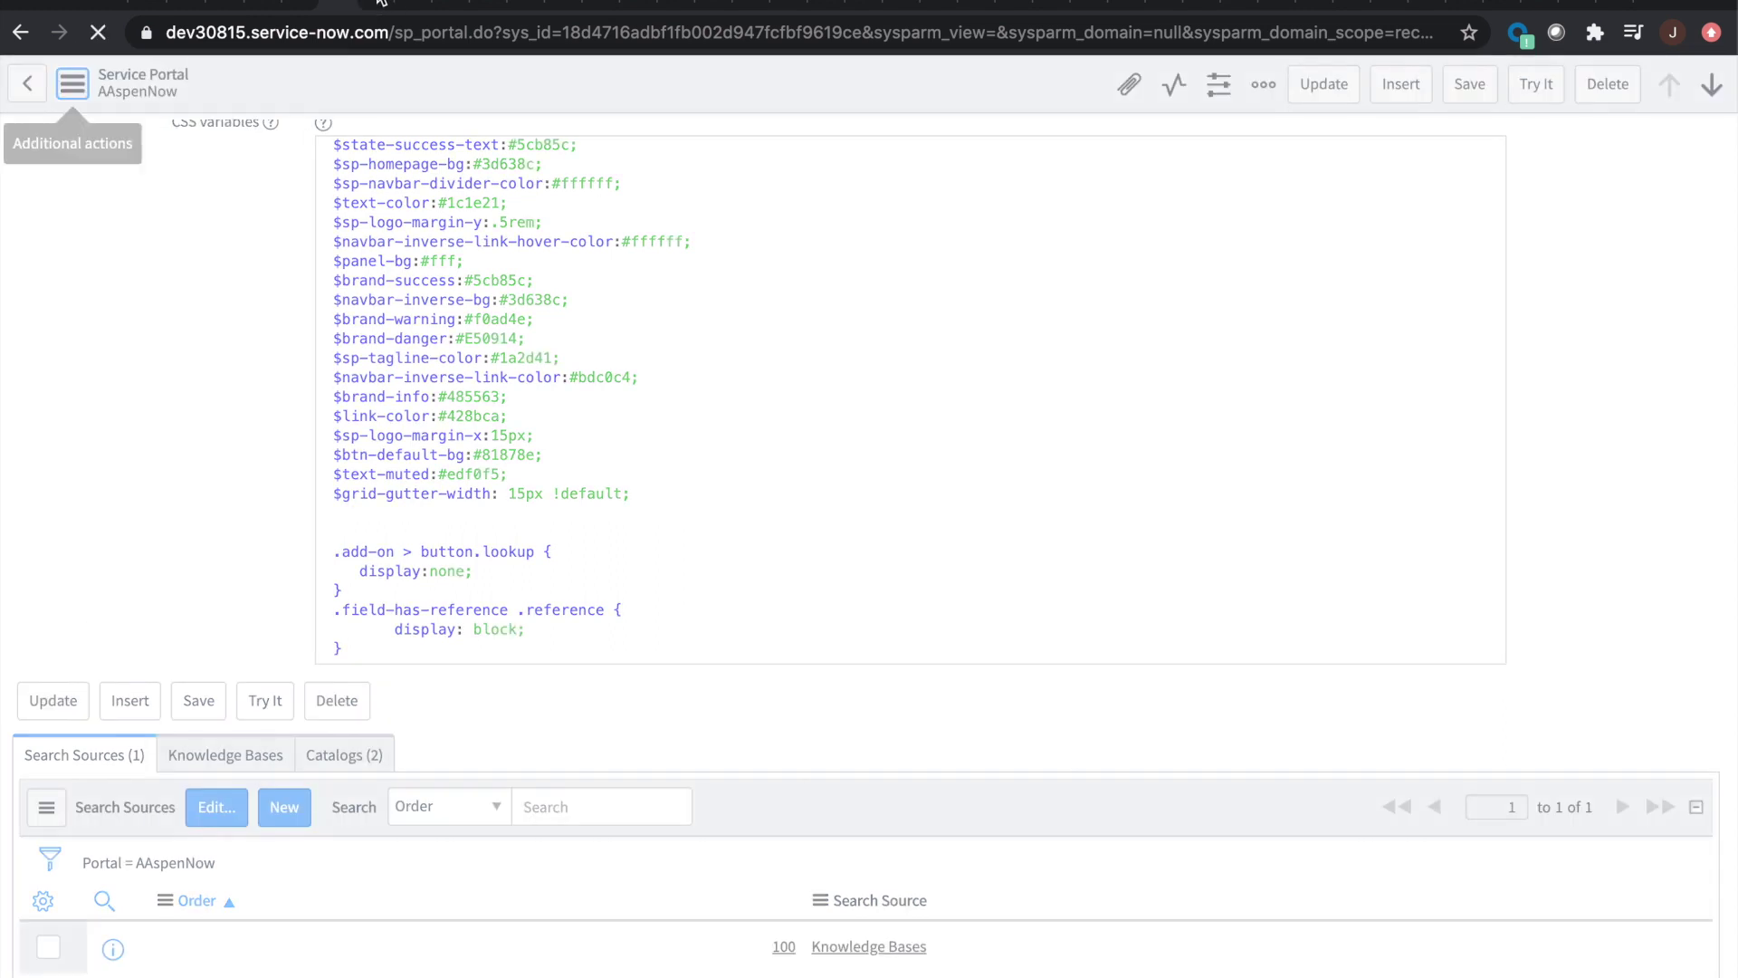
Step: View the slide on variable defaults and onChange client scripts, and reload the AAspen Request portal form
left_click(380, 3)
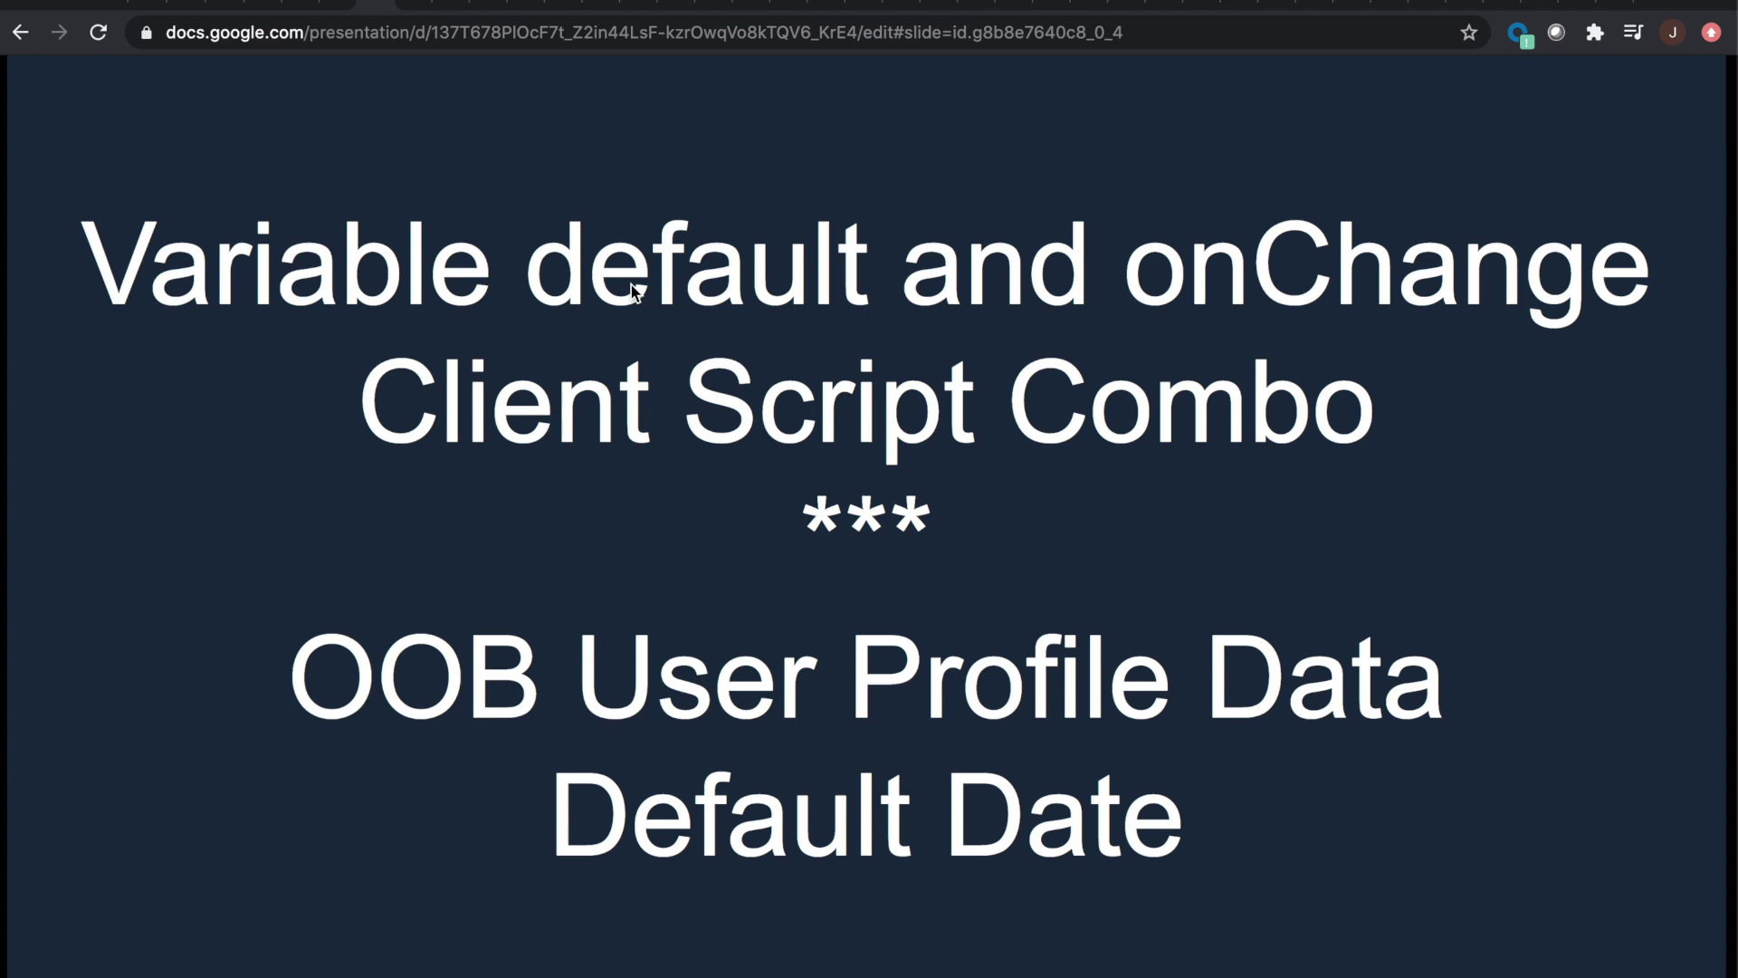
left_click(1544, 11)
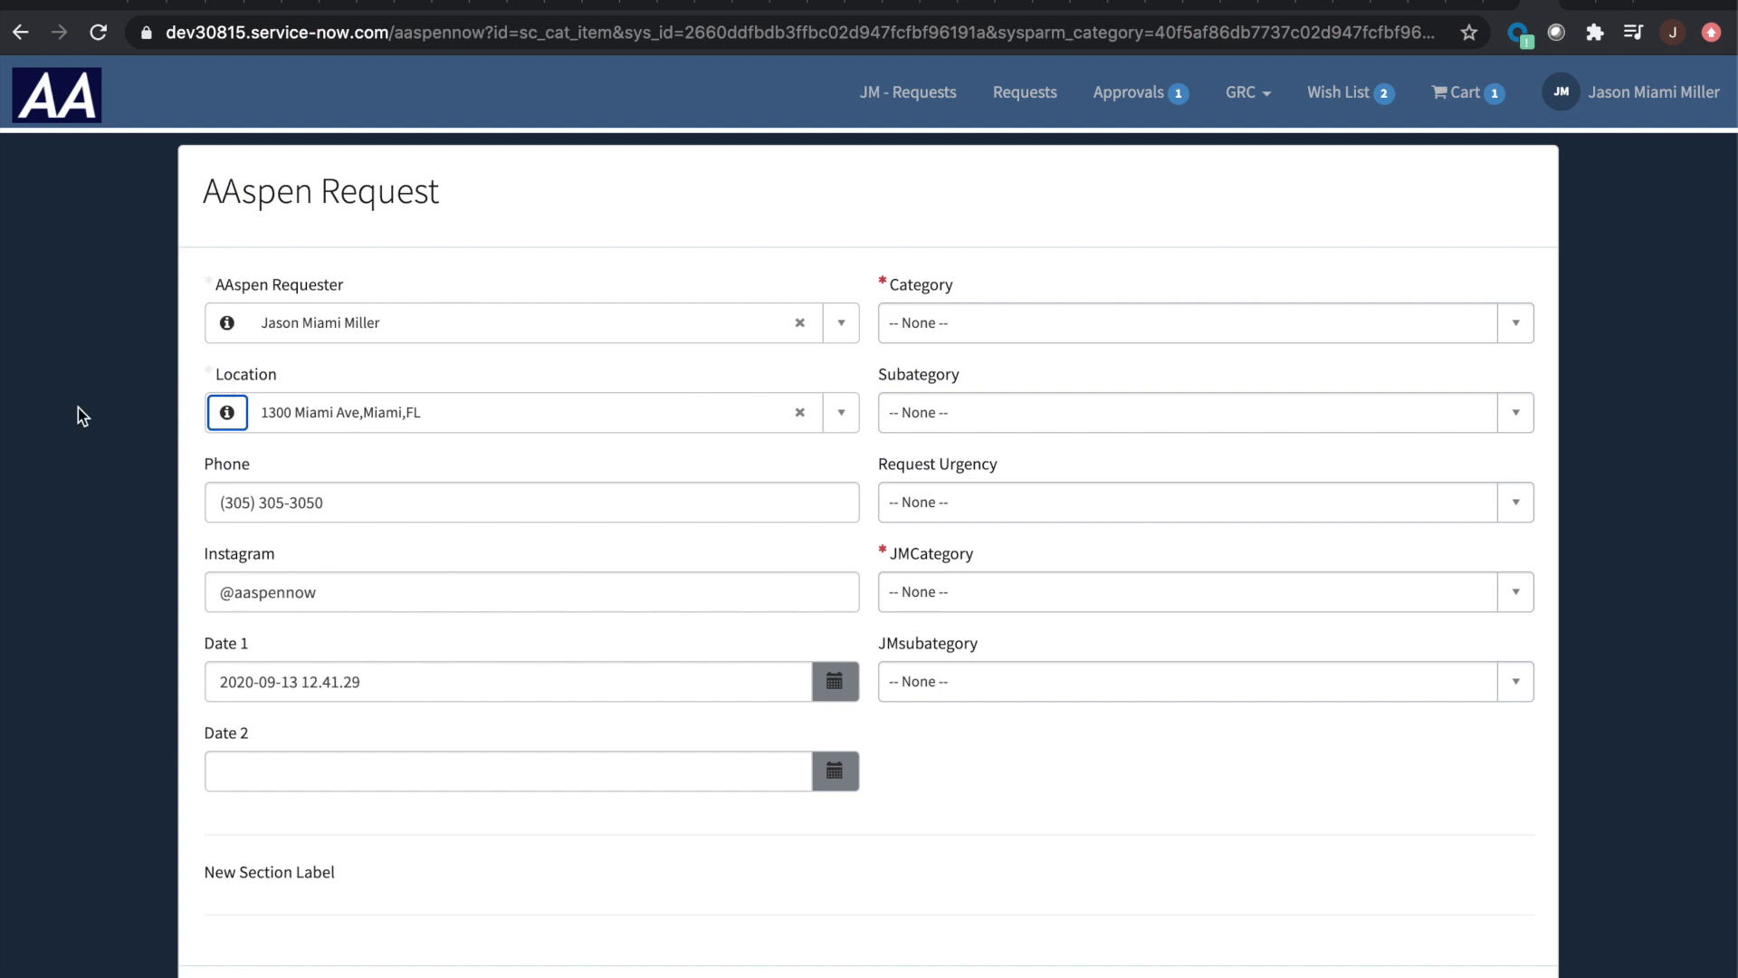
left_click(97, 32)
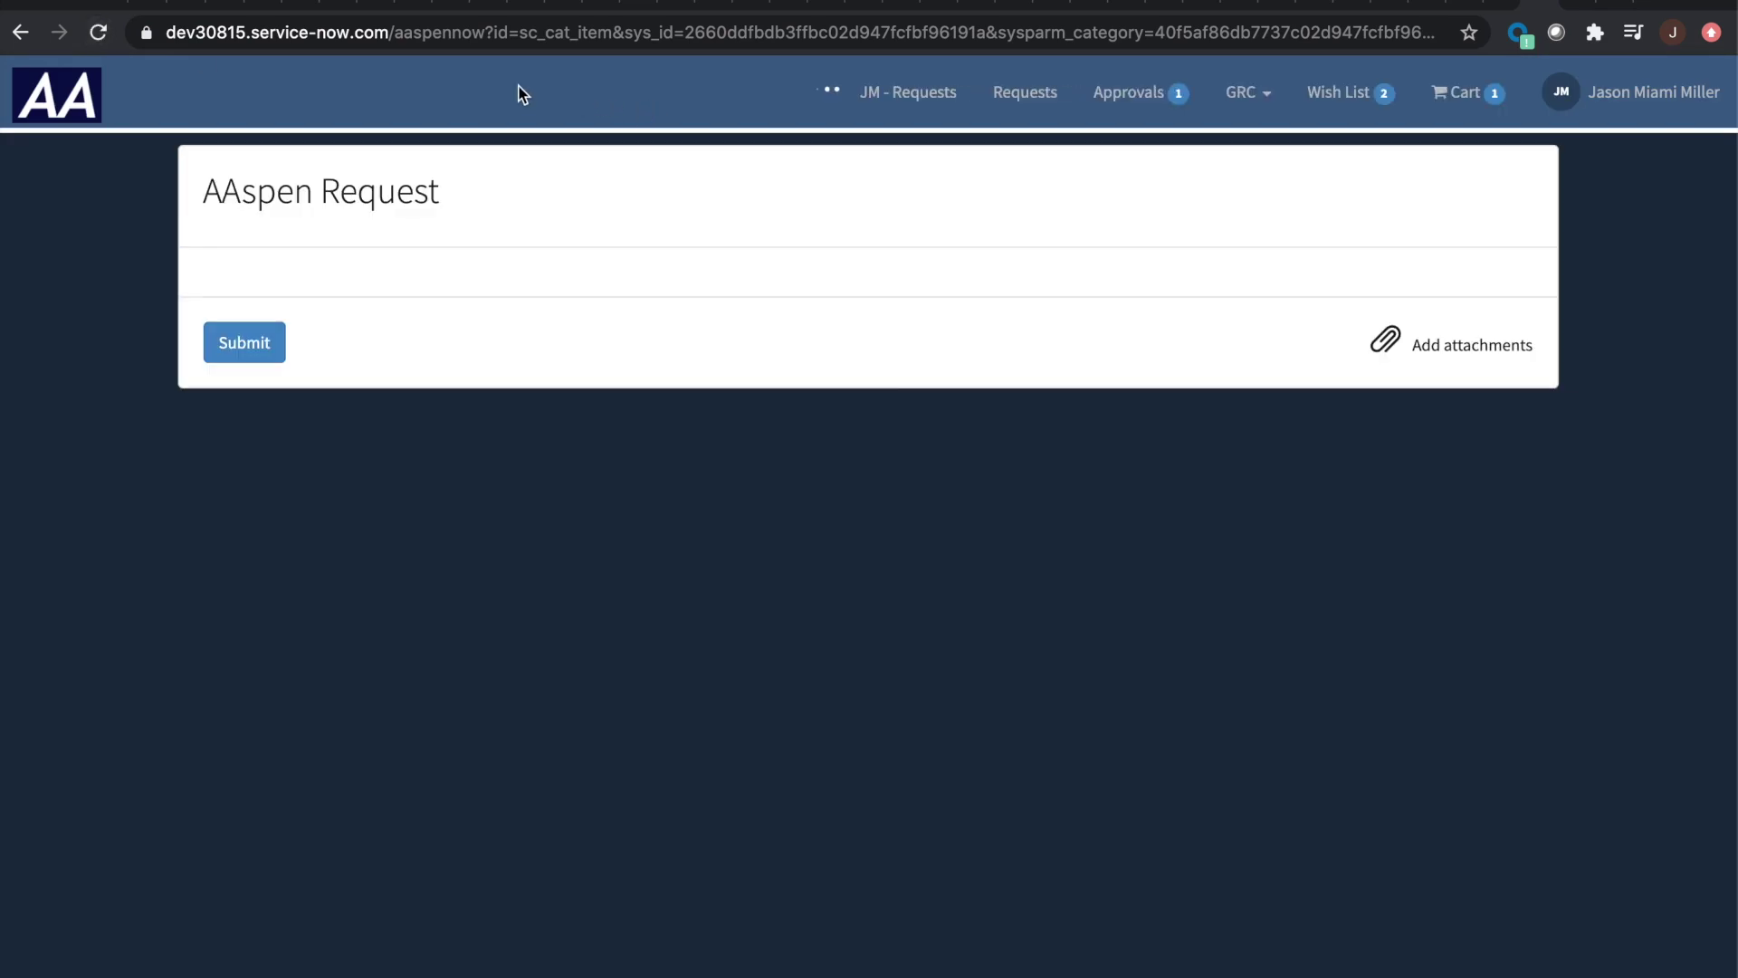
Step: Review the default values of the AAspen Requester and Location variables in the AAspen Request variables list
left_click(412, 5)
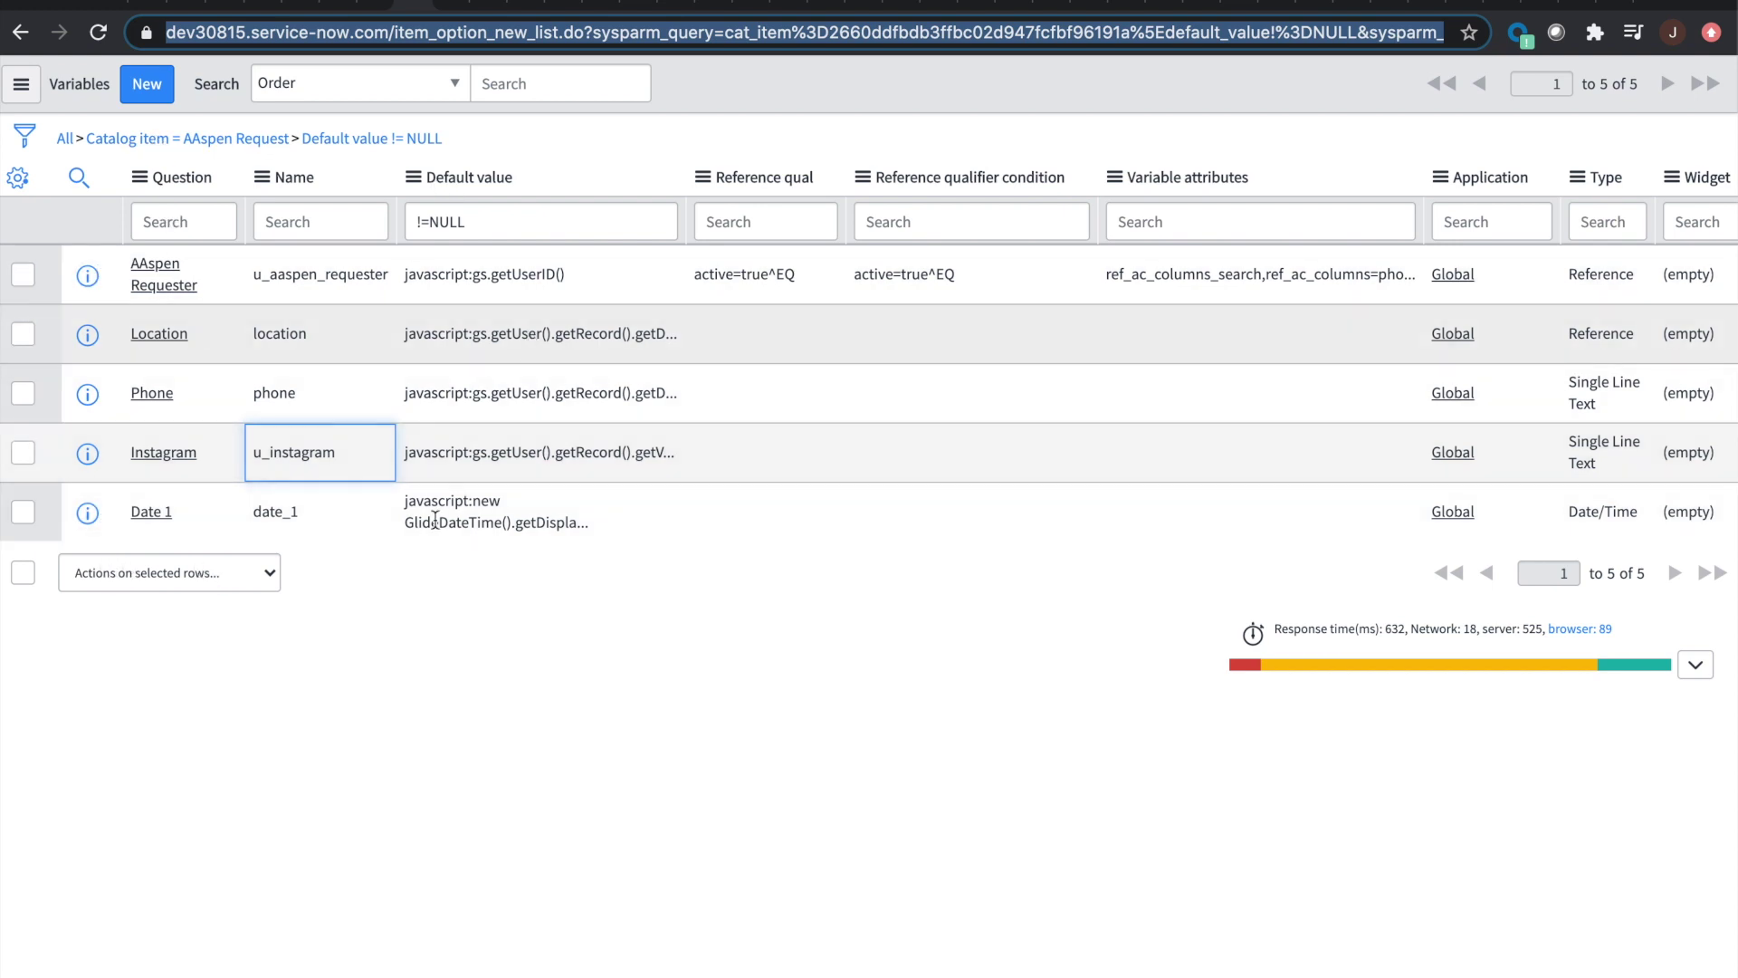
left_click(632, 285)
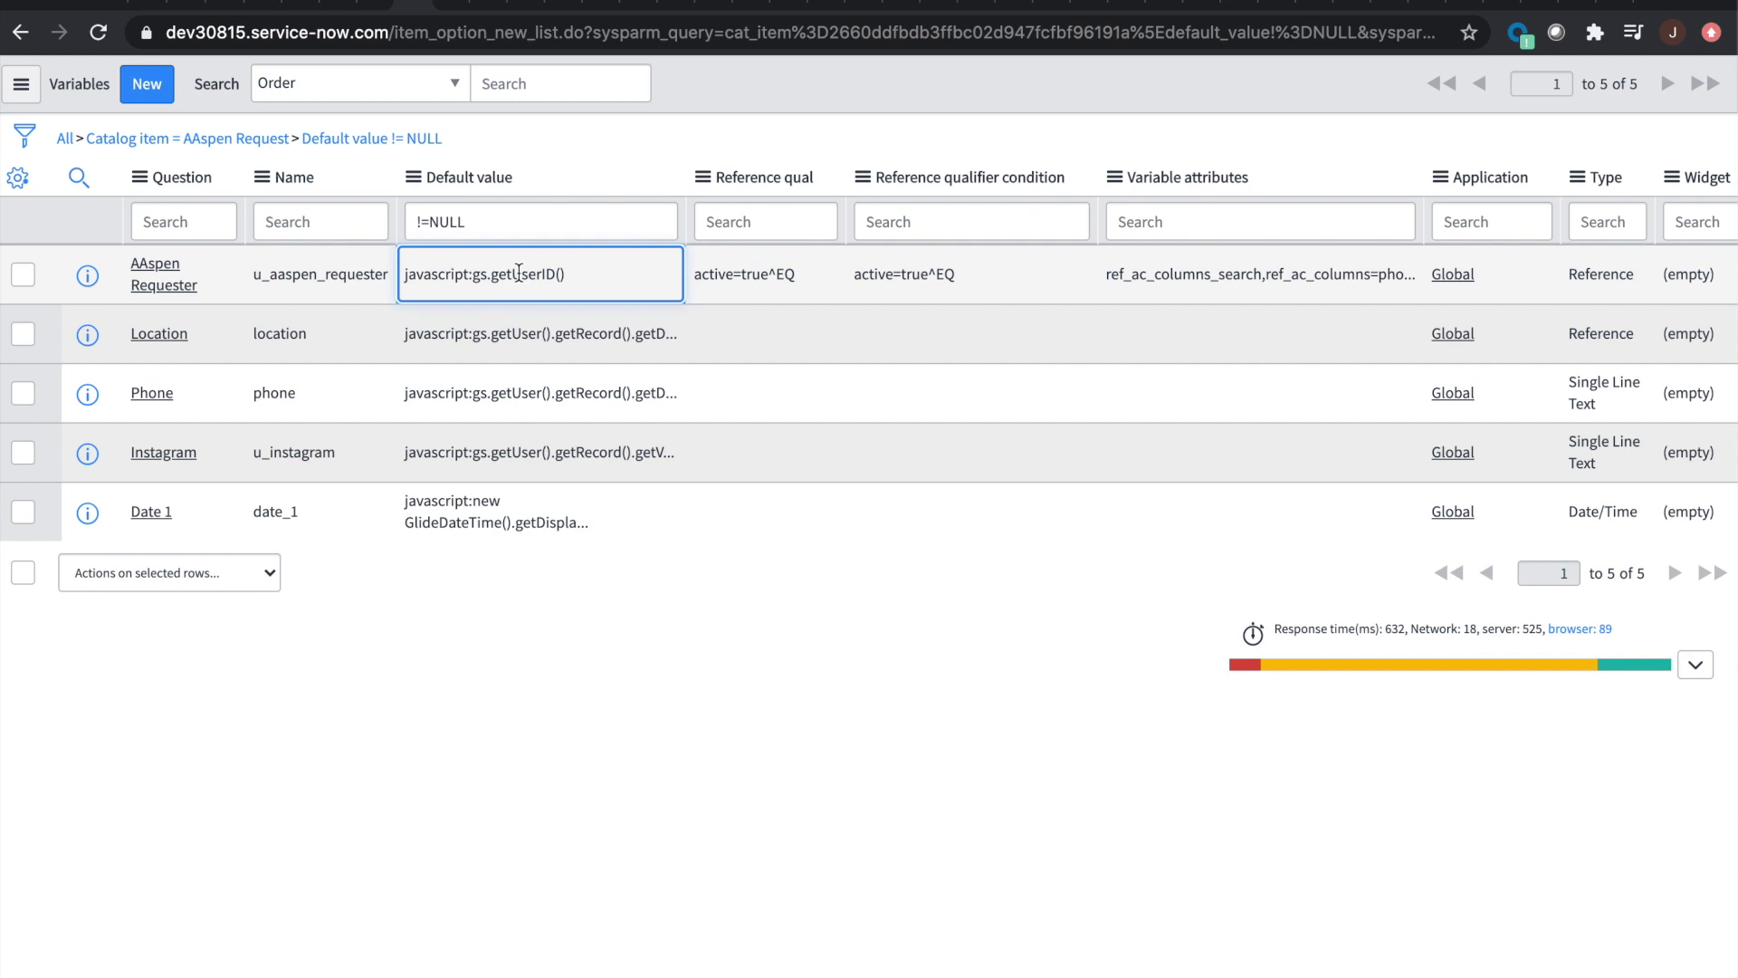
left_click(639, 353)
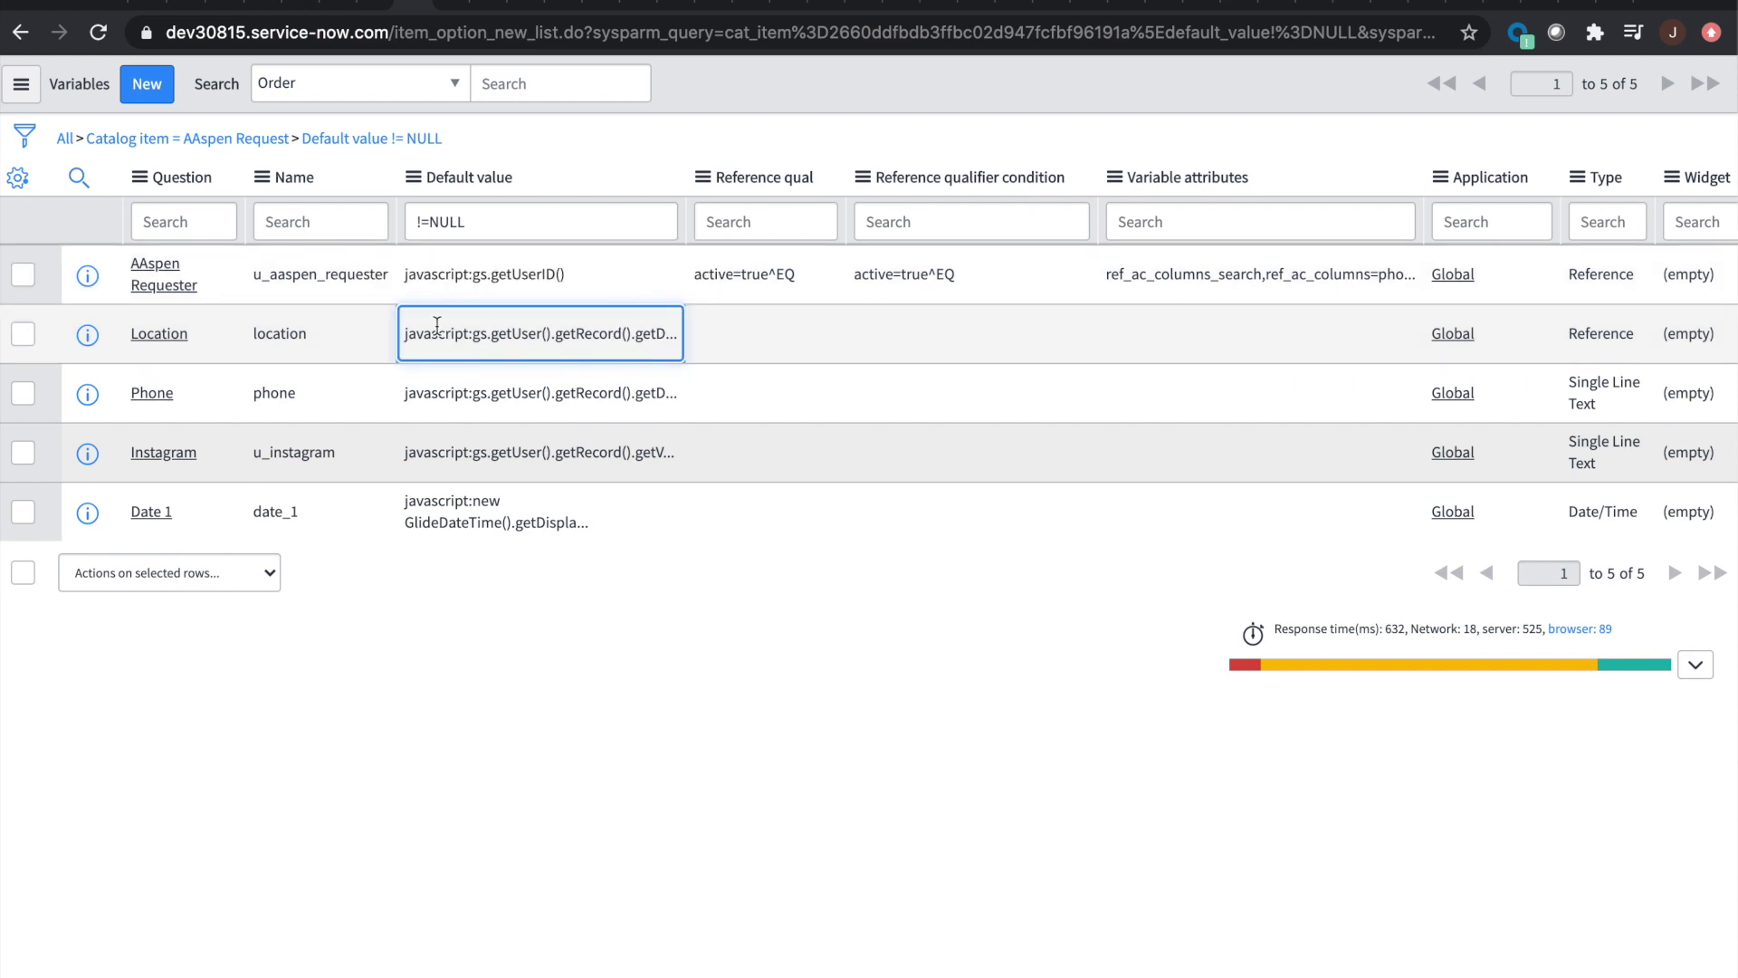
Step: Inspect the full default value scripts in the AAspen Requester and Location variable records
left_click(446, 3)
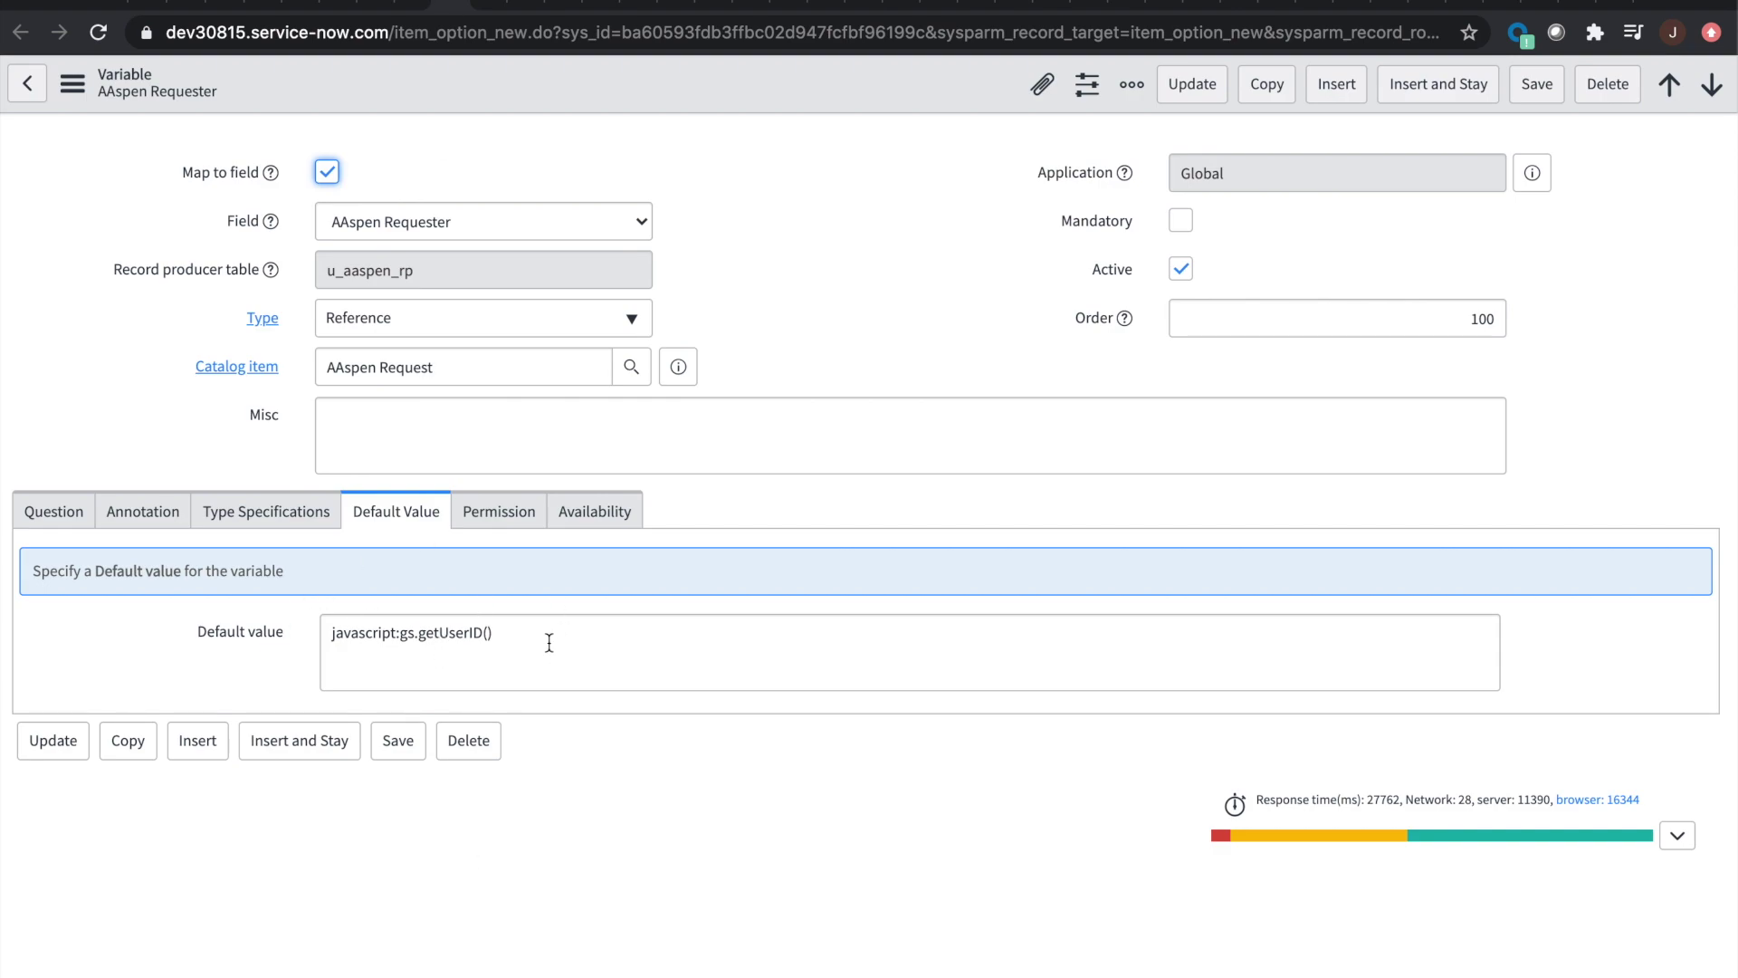
left_click(479, 11)
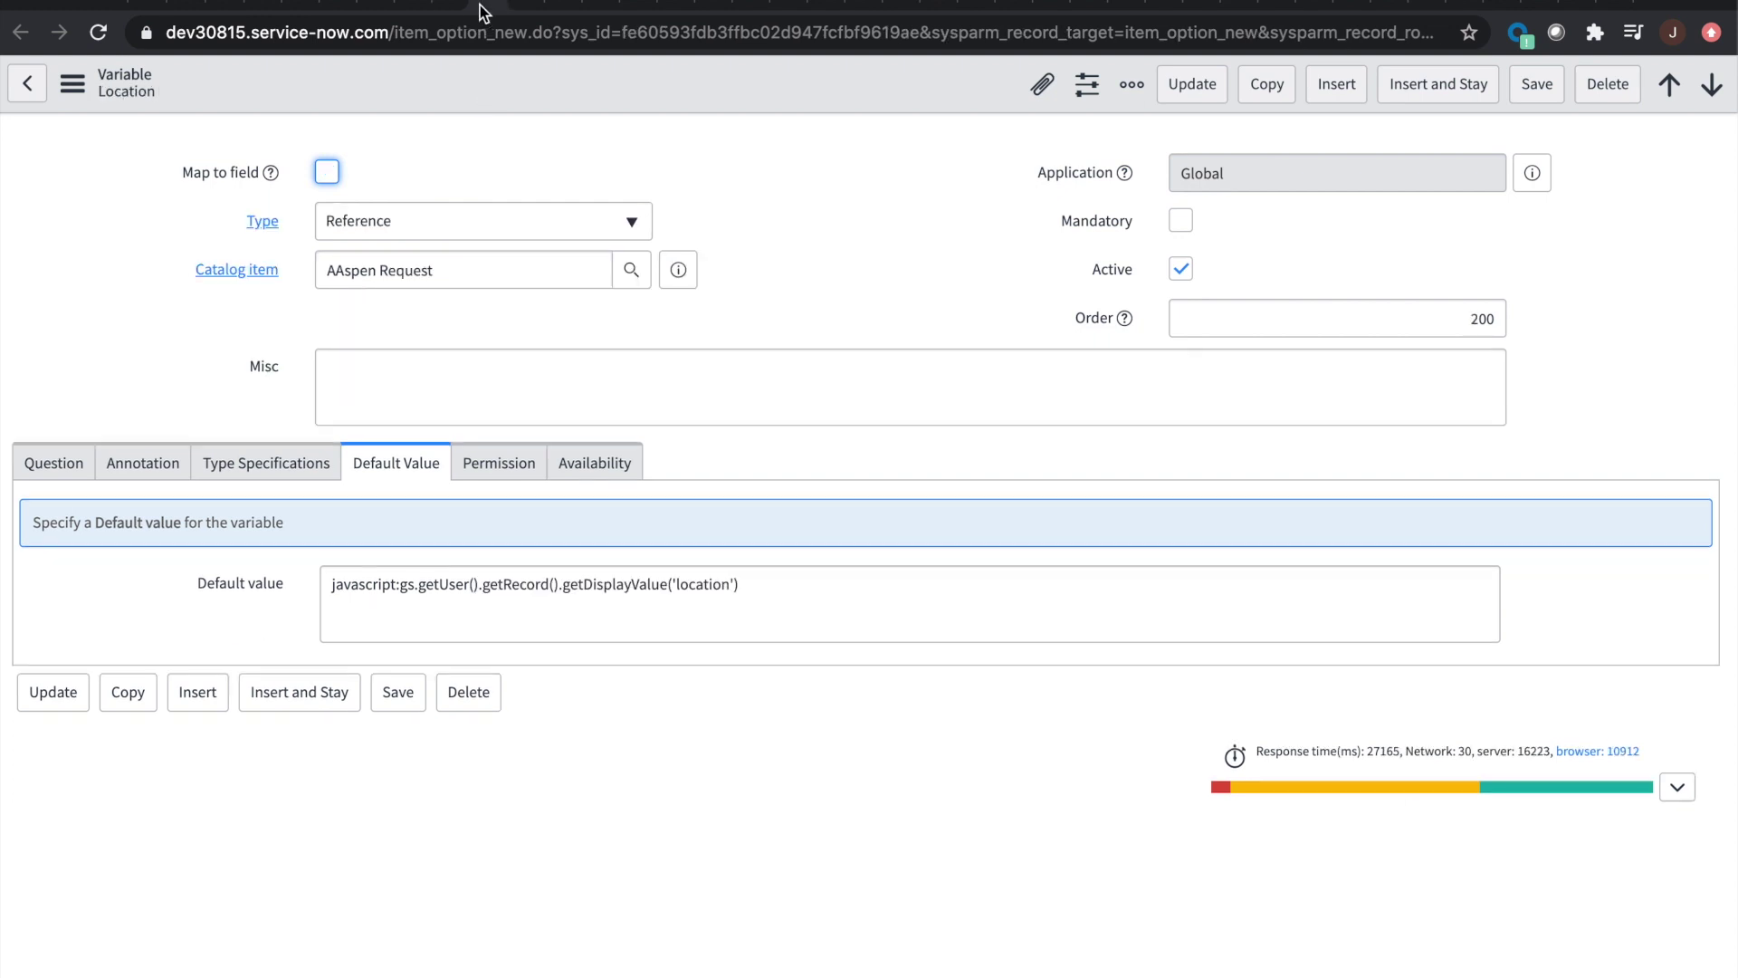
left_click(771, 554)
left_click(777, 598)
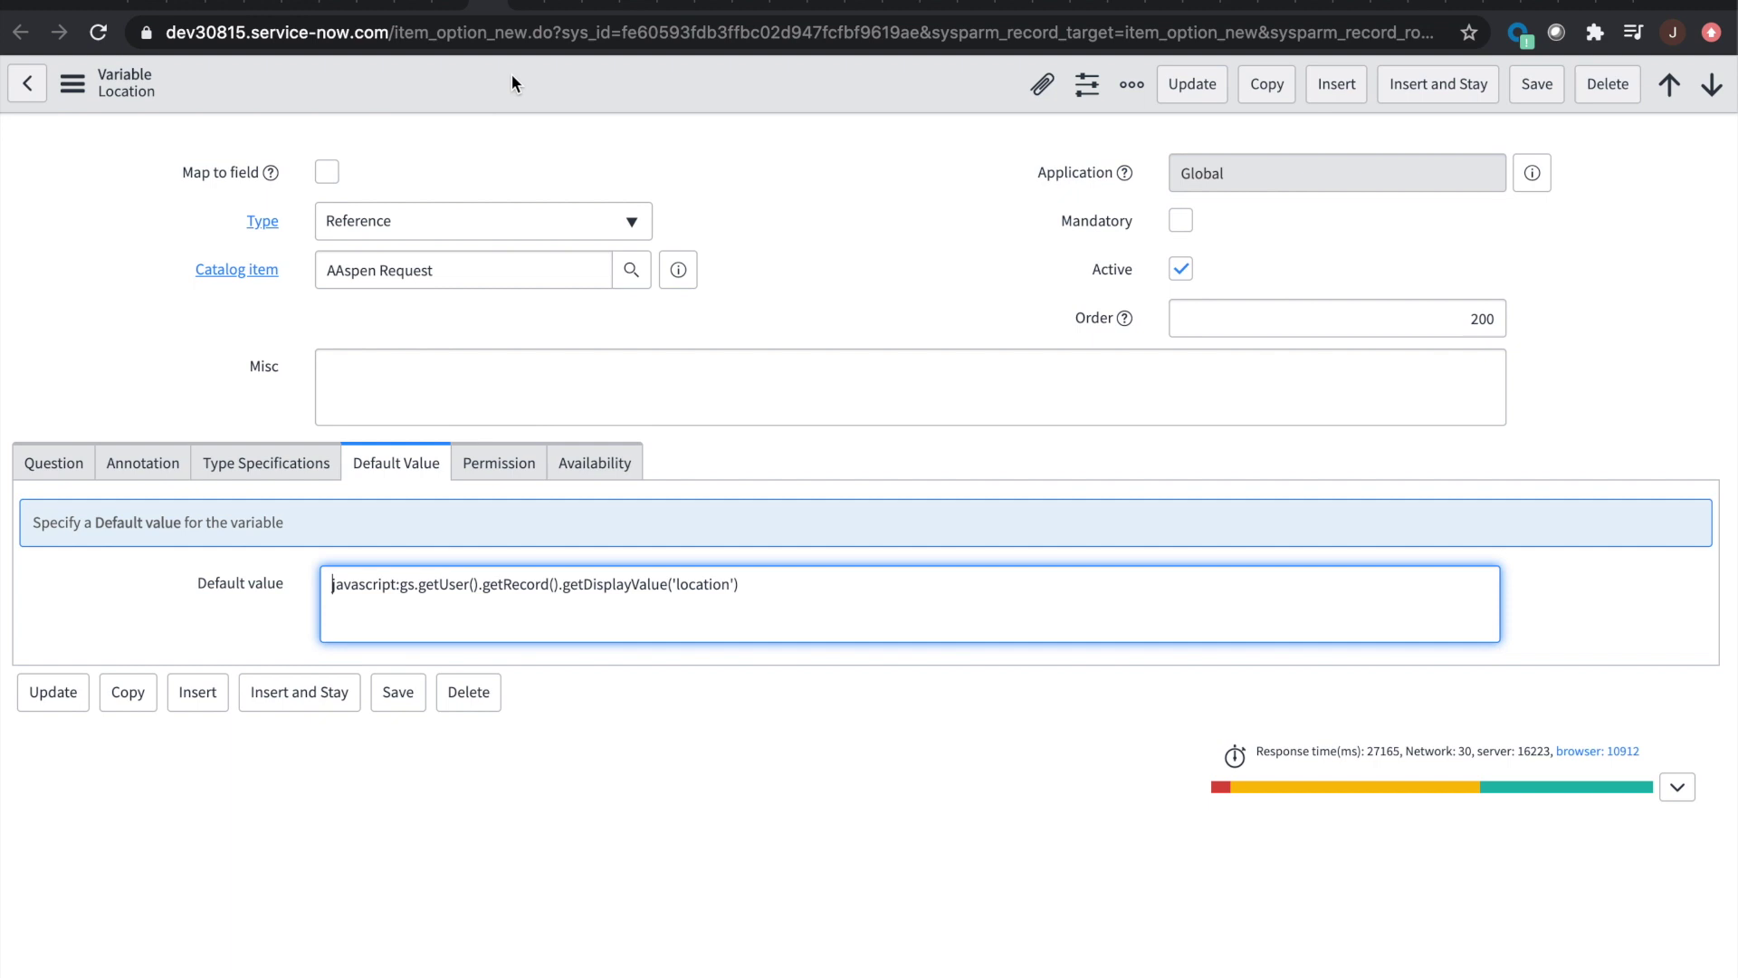
Step: Inspect the default value scripts in the Phone and Date 1 variable records
left_click(519, 9)
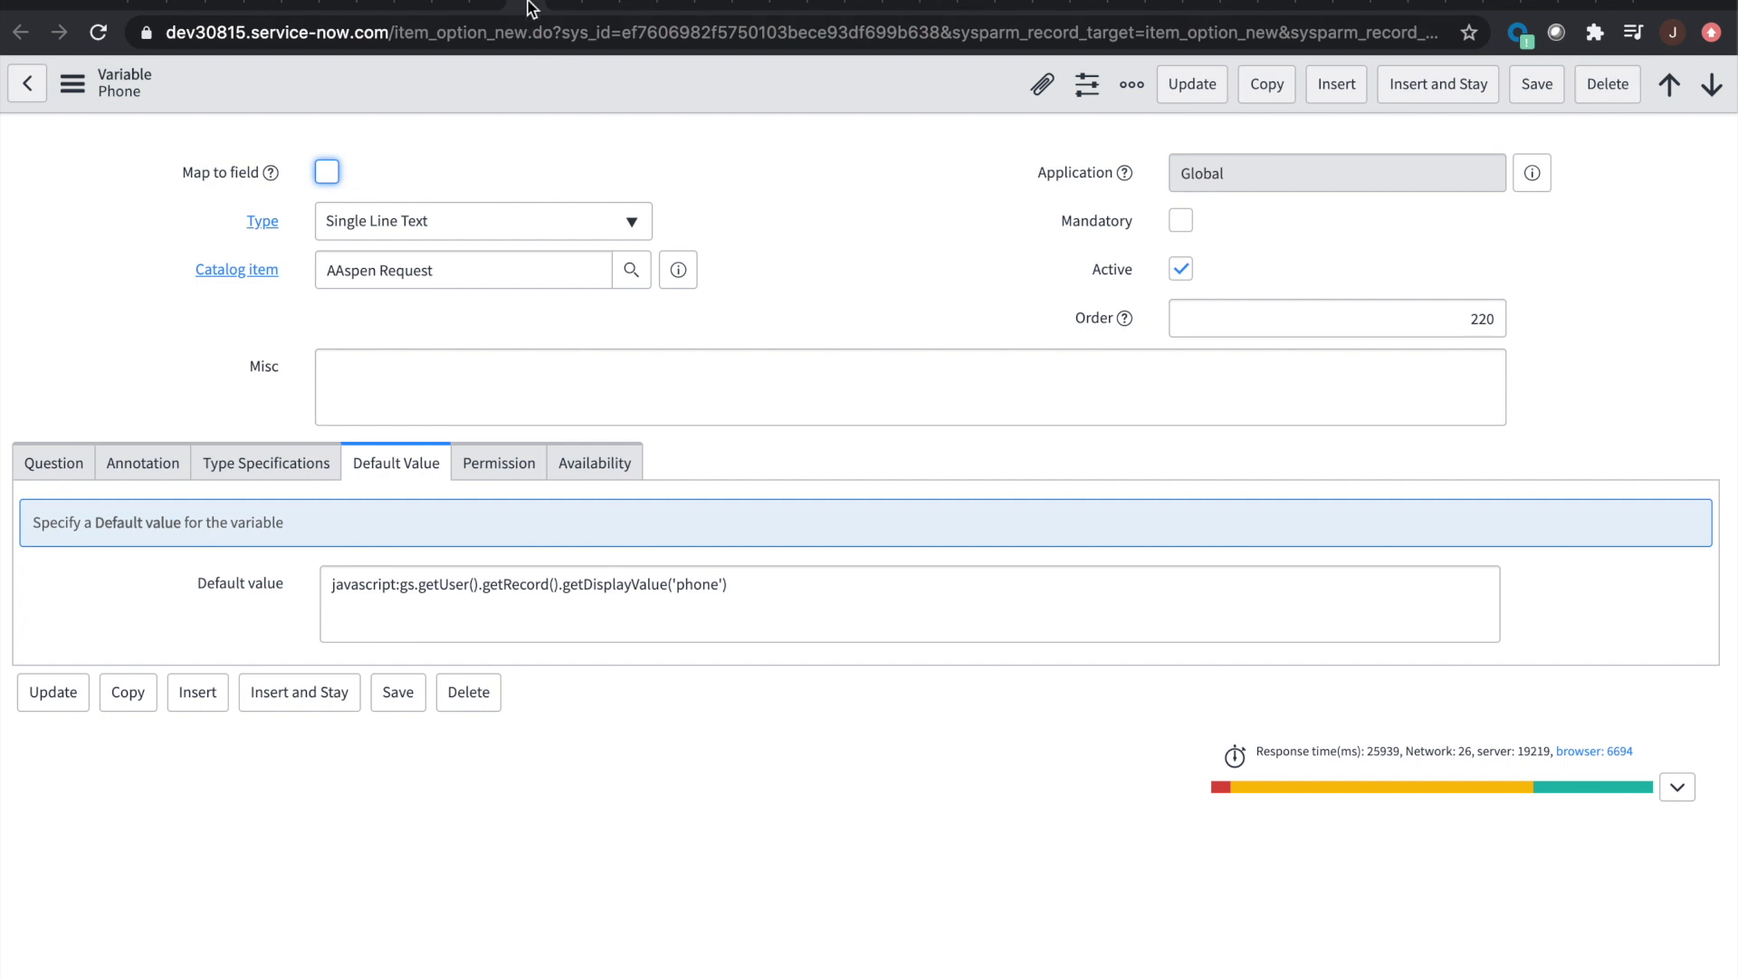
left_click(558, 8)
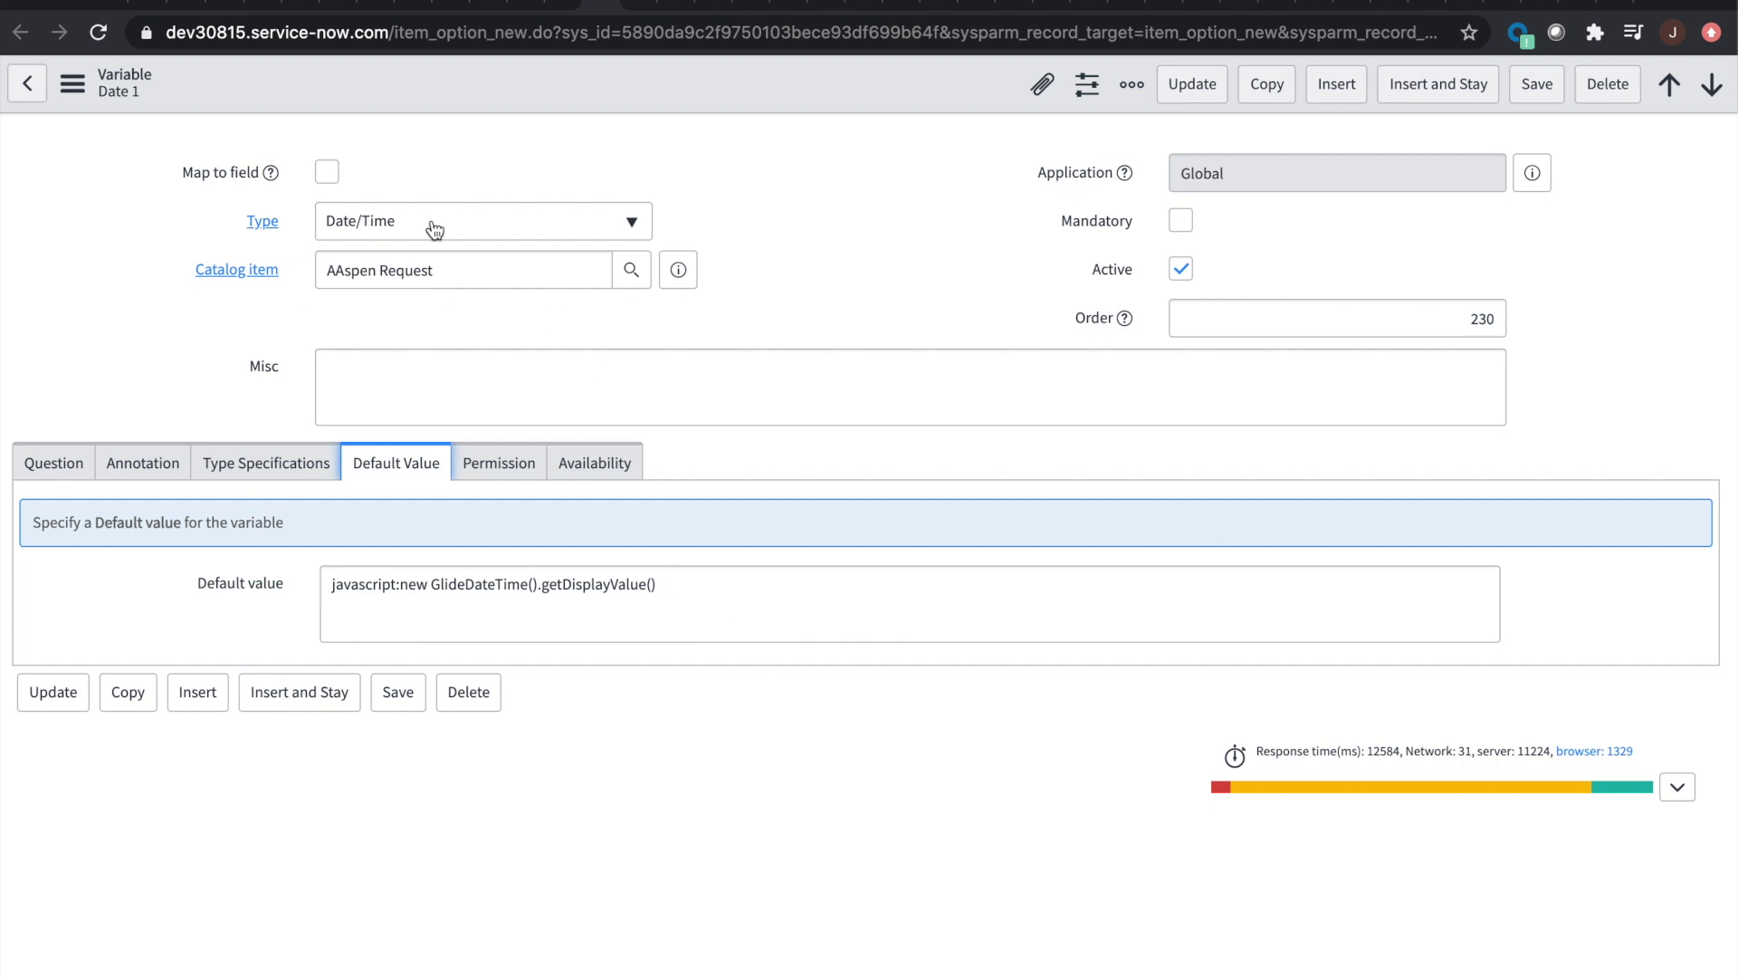
left_click(698, 594)
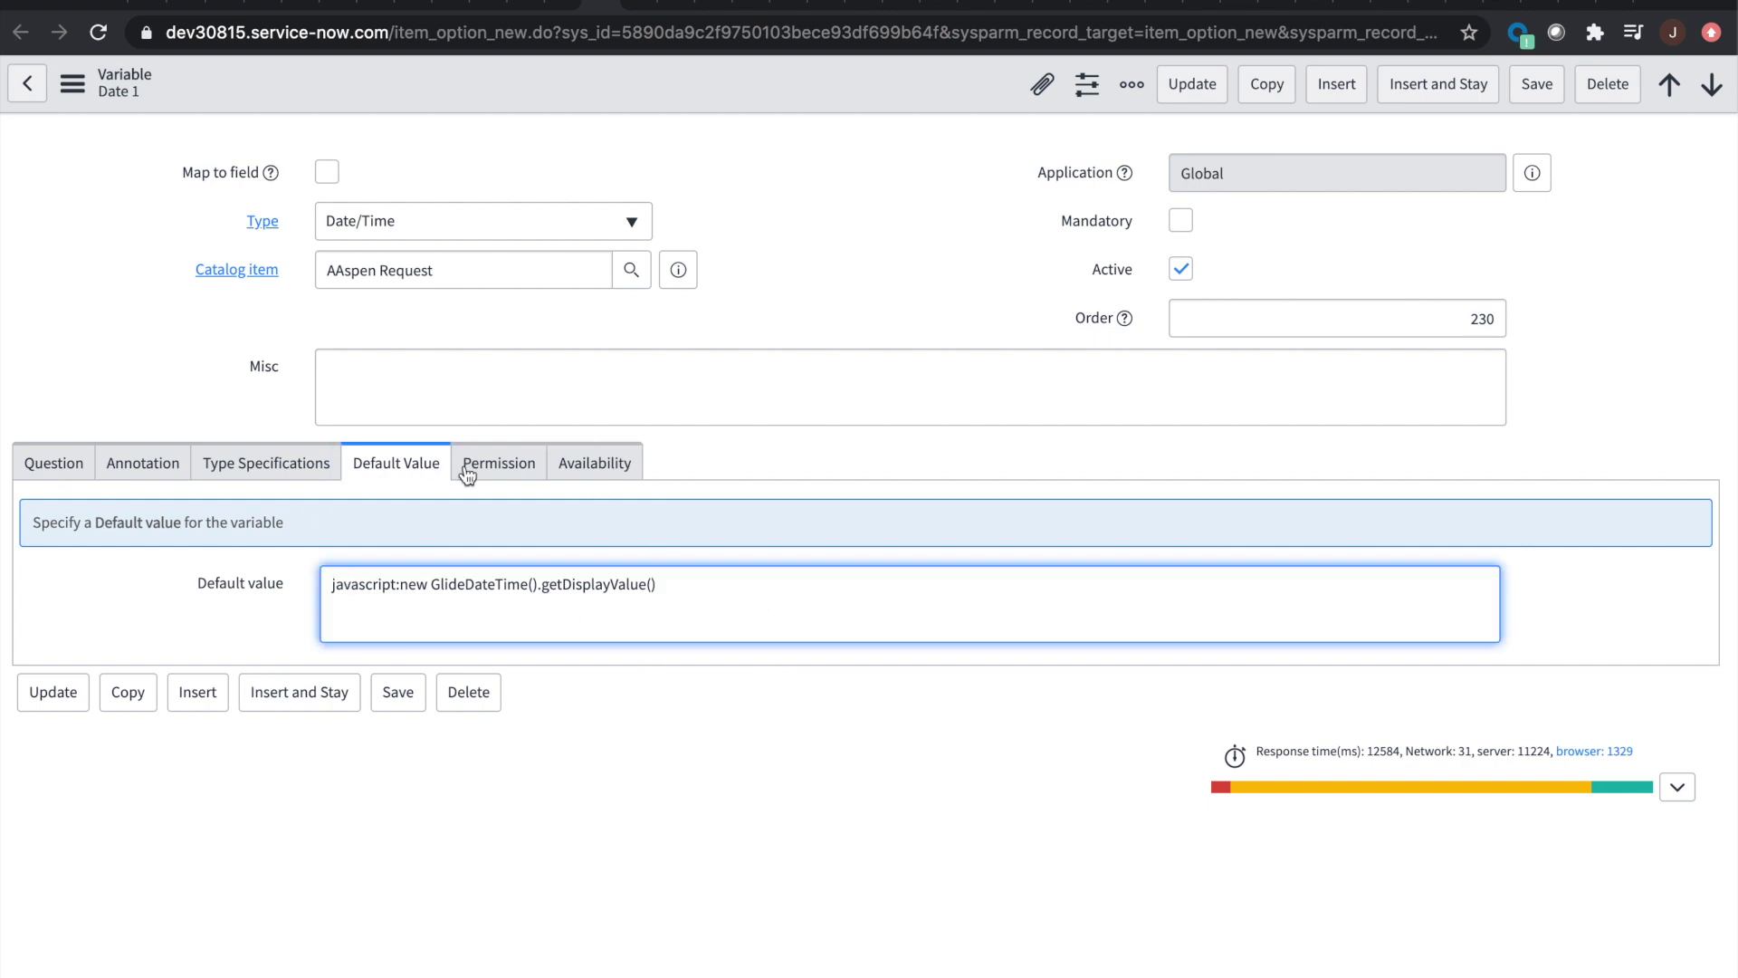
Step: Return to the AAspen Request portal form and reload it to check the default date in Date 1
left_click(1499, 2)
left_click(1530, 4)
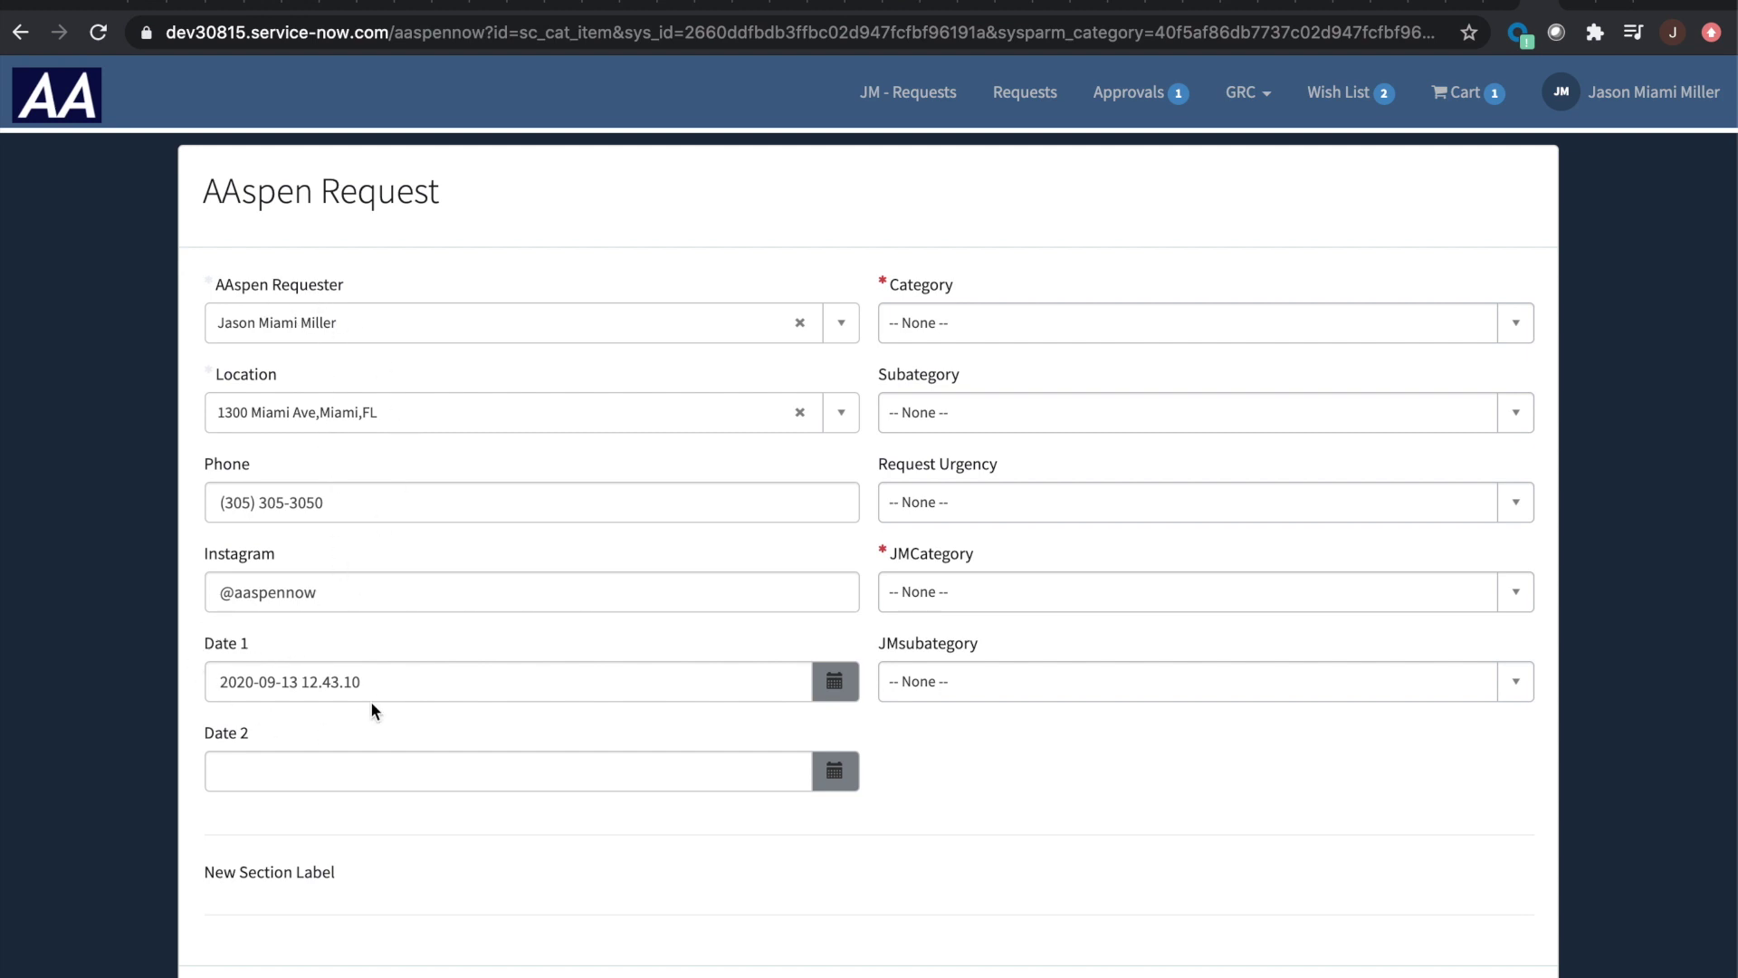
left_click(89, 33)
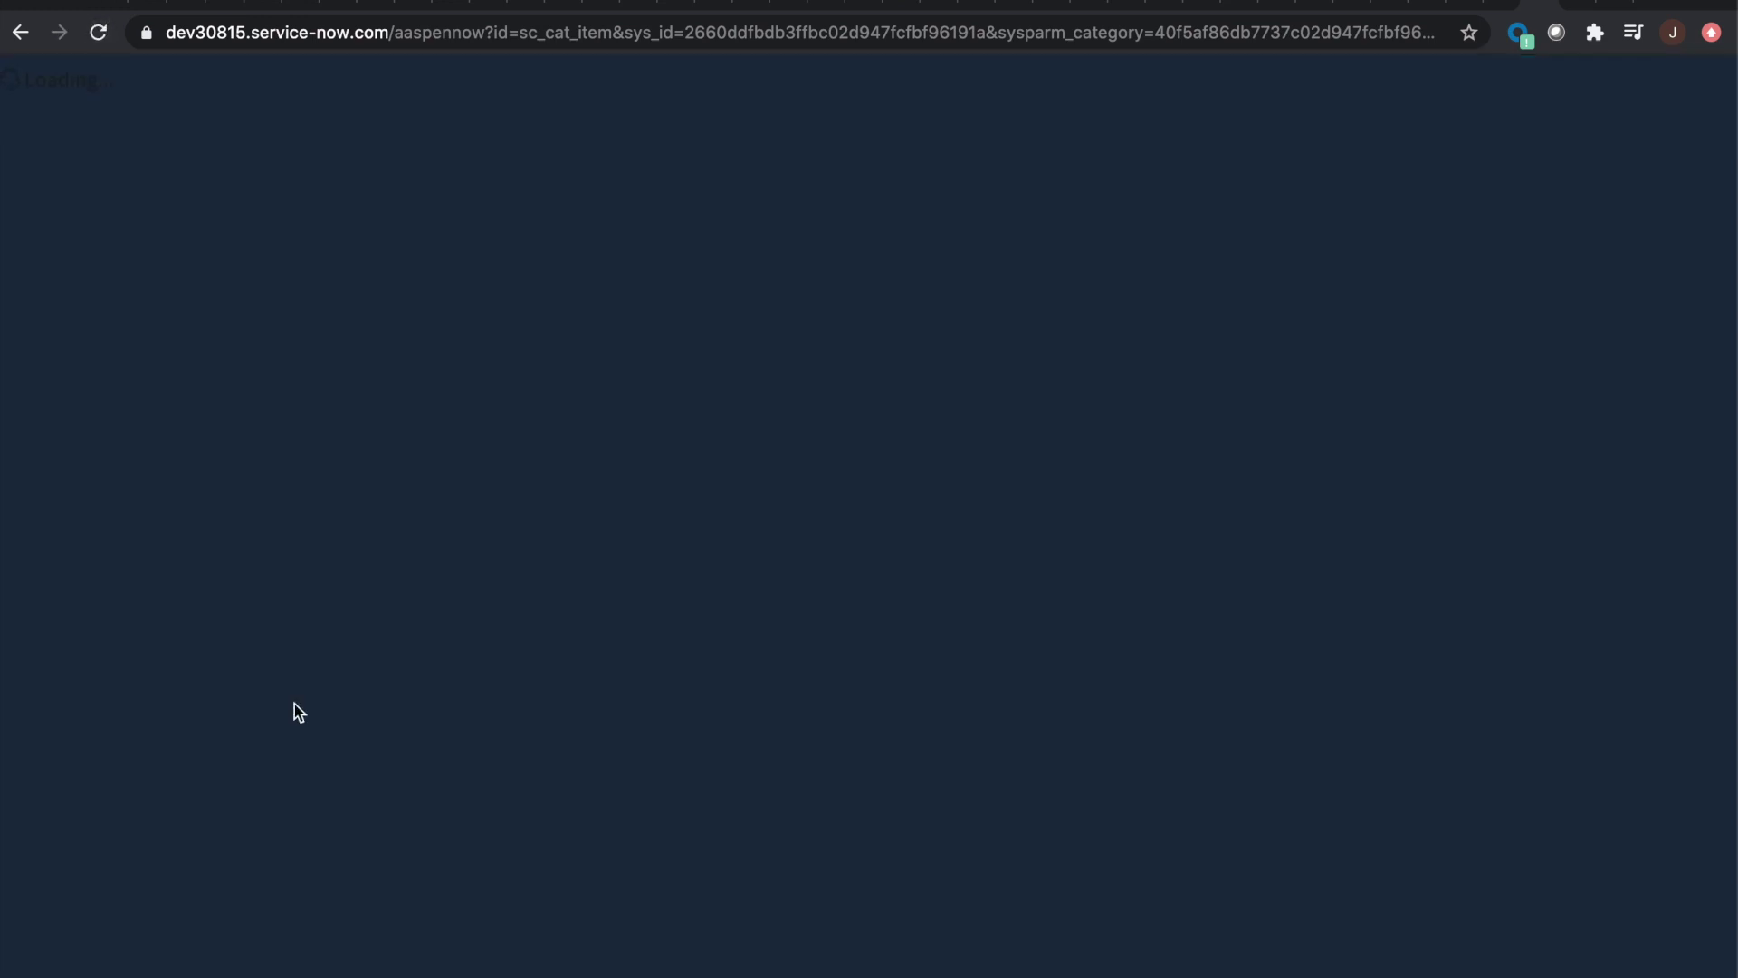
Step: Glance at the JM - Requester Information client script and select the second listed user as AAspen Requester on the portal form
left_click(638, 13)
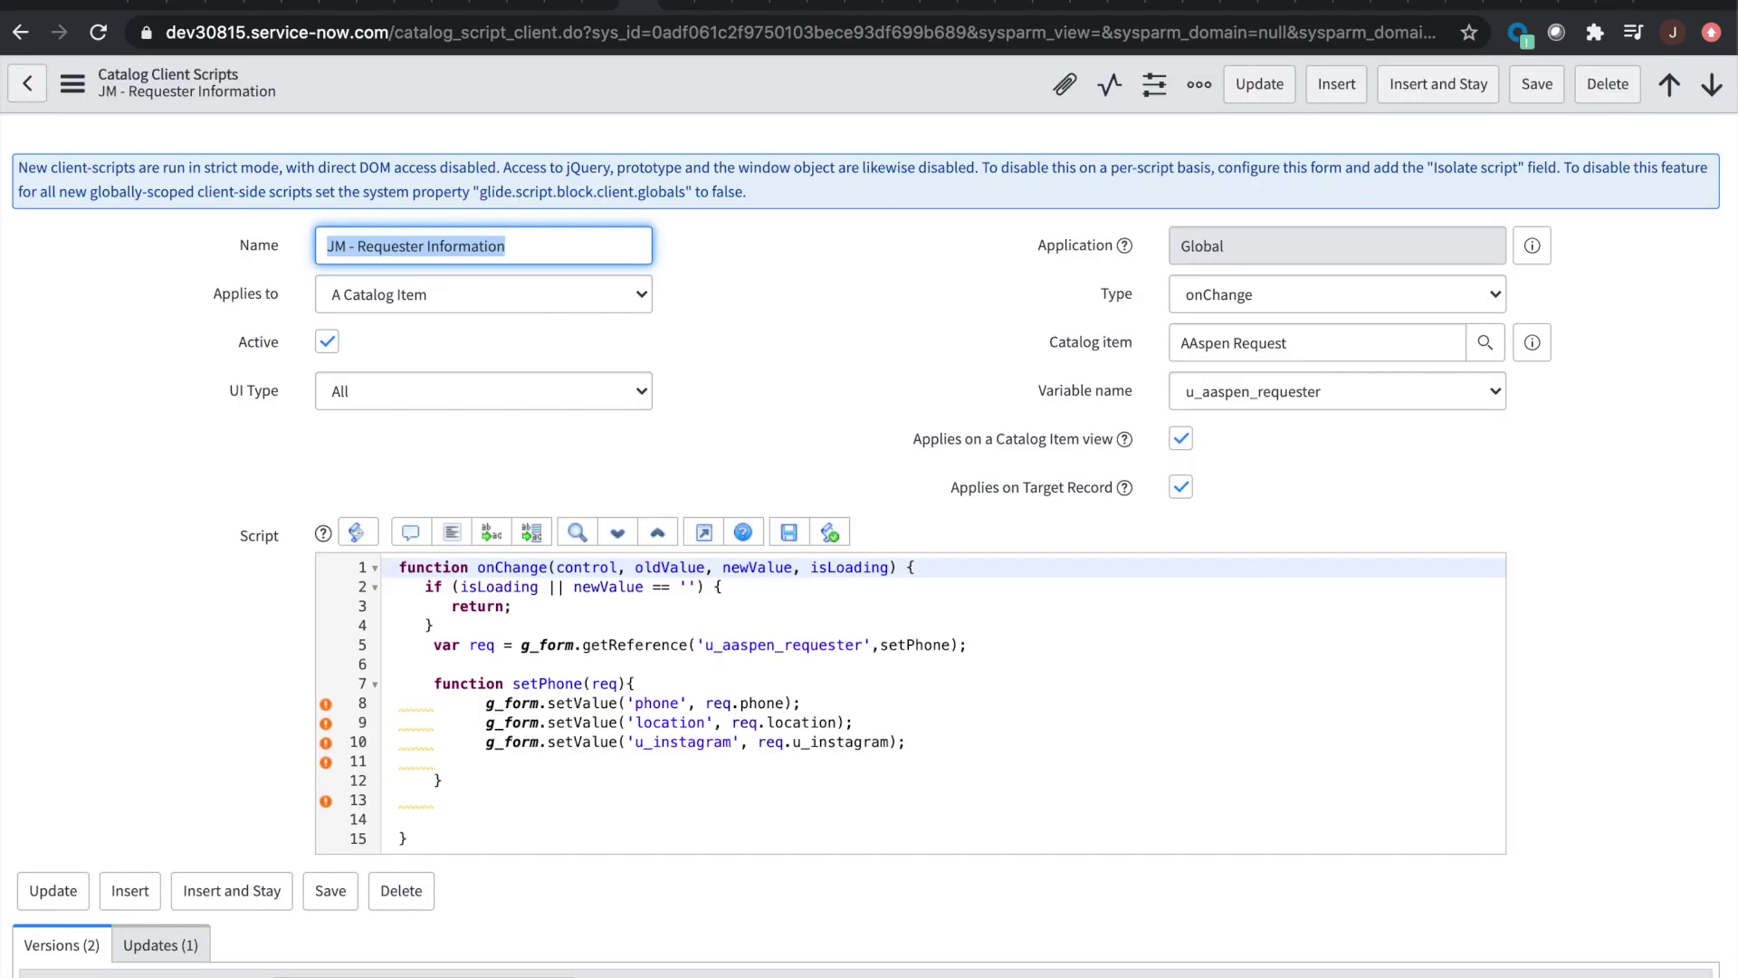
left_click(1542, 2)
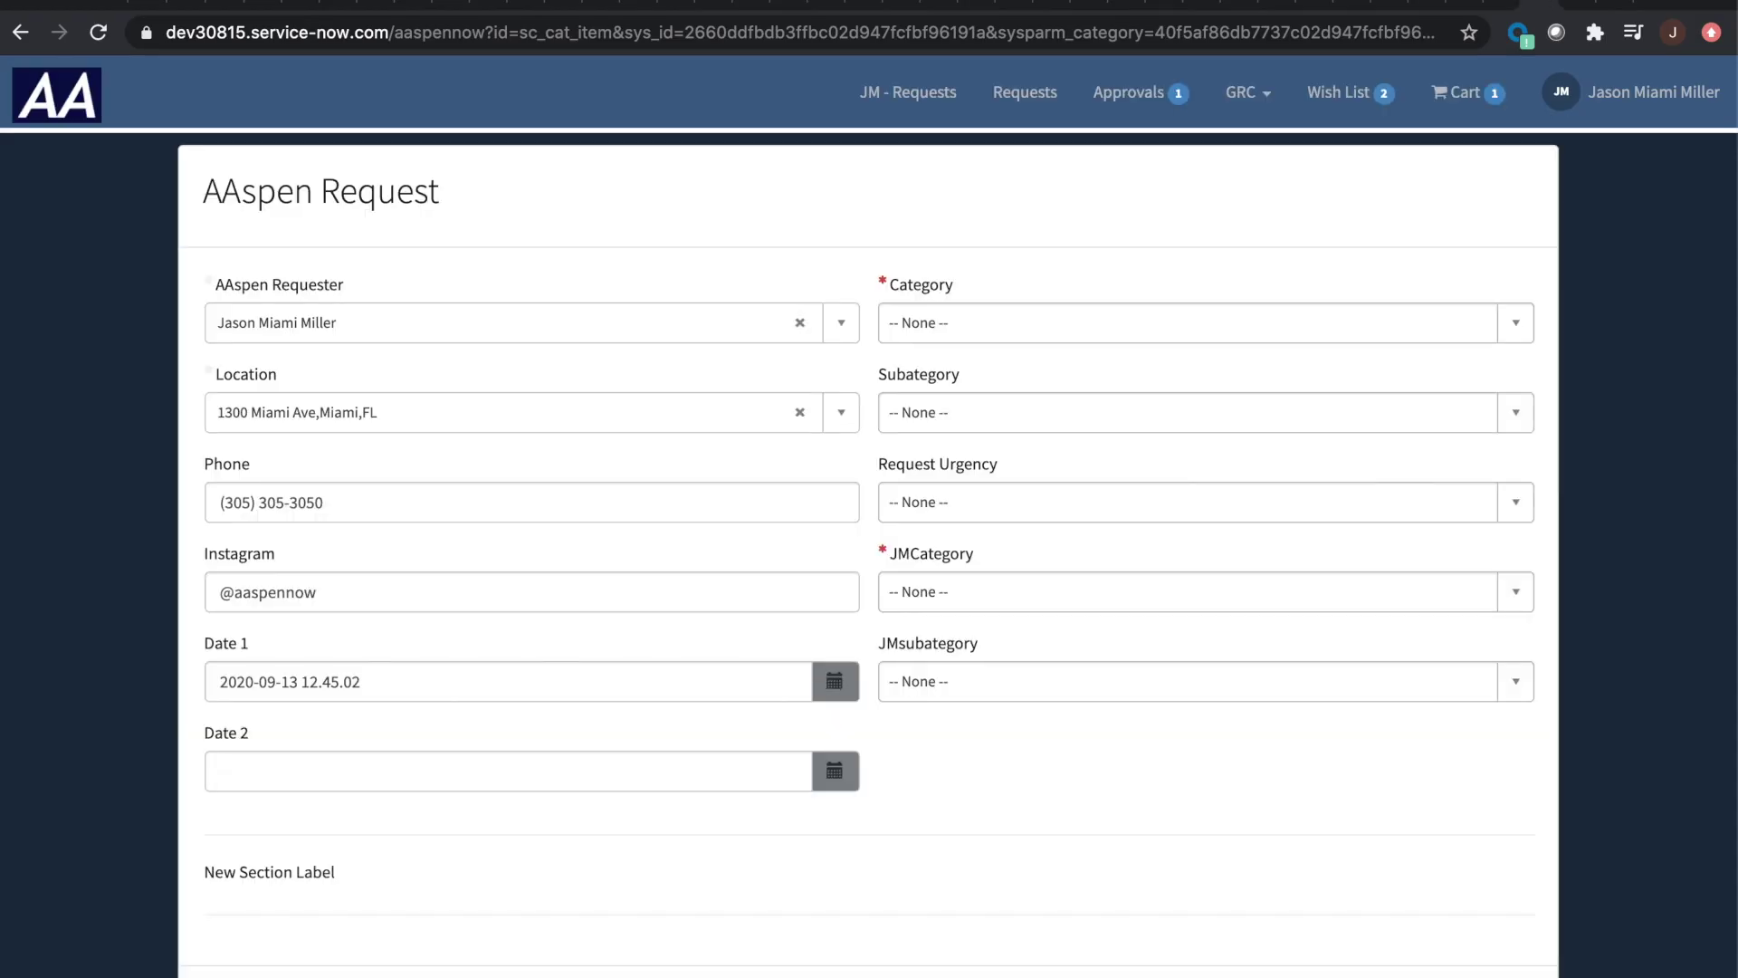
left_click(458, 324)
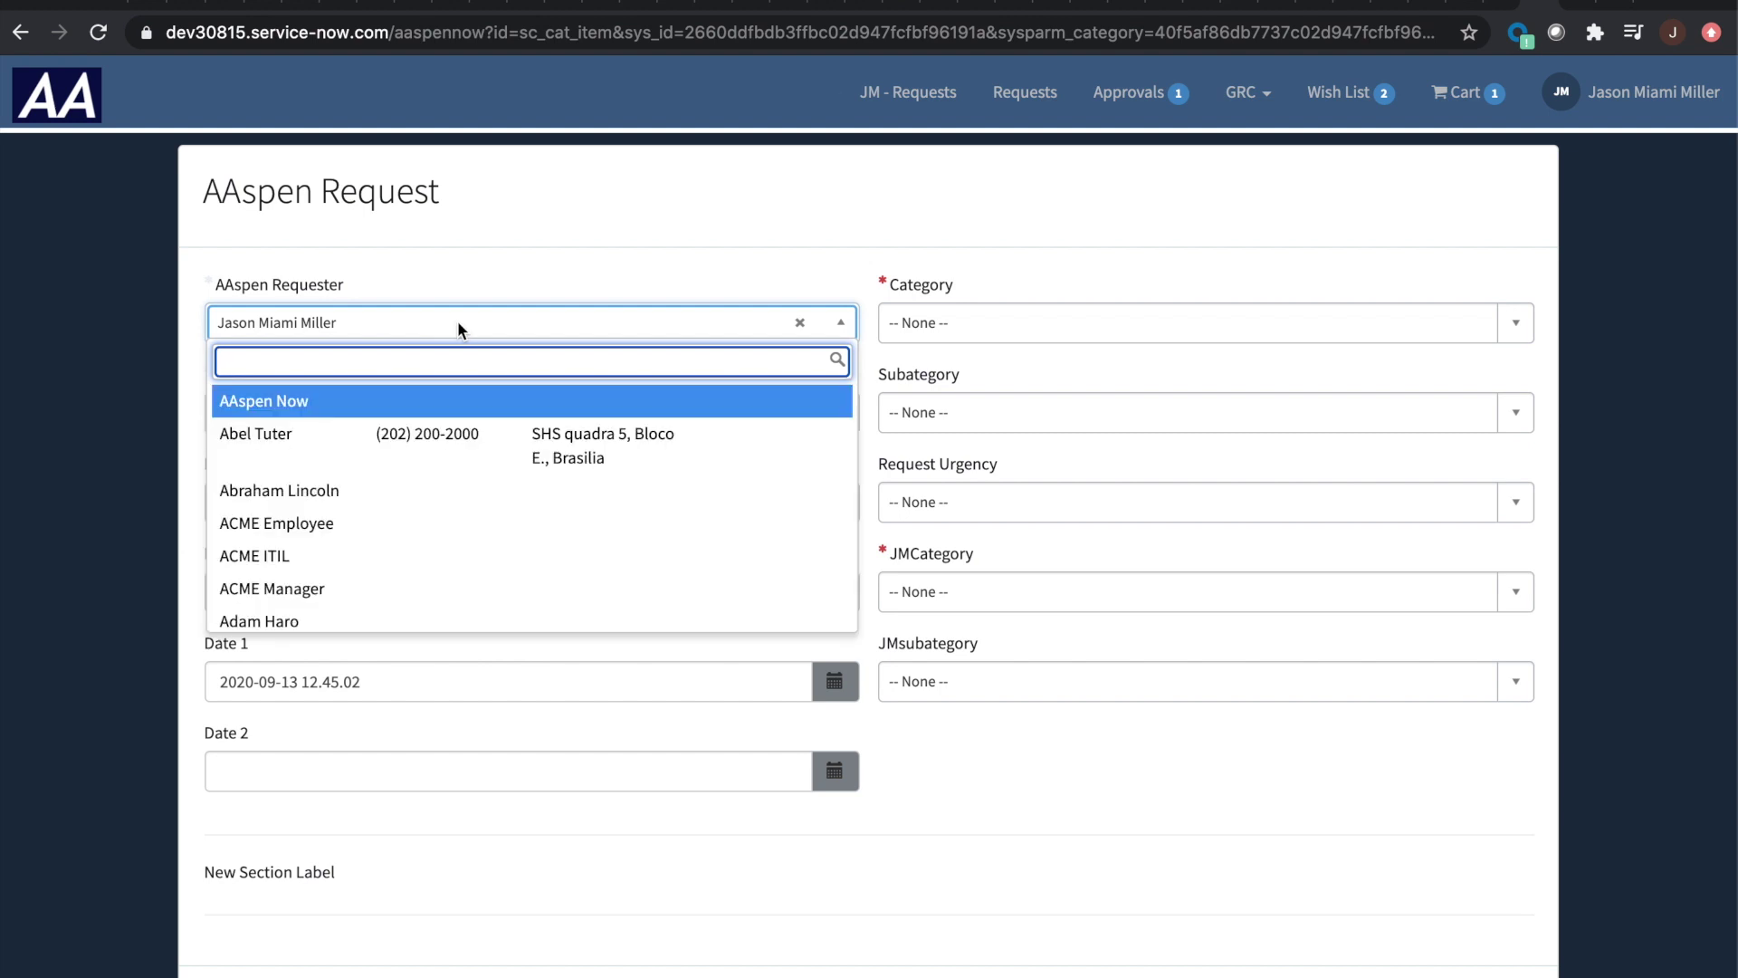
left_click(295, 437)
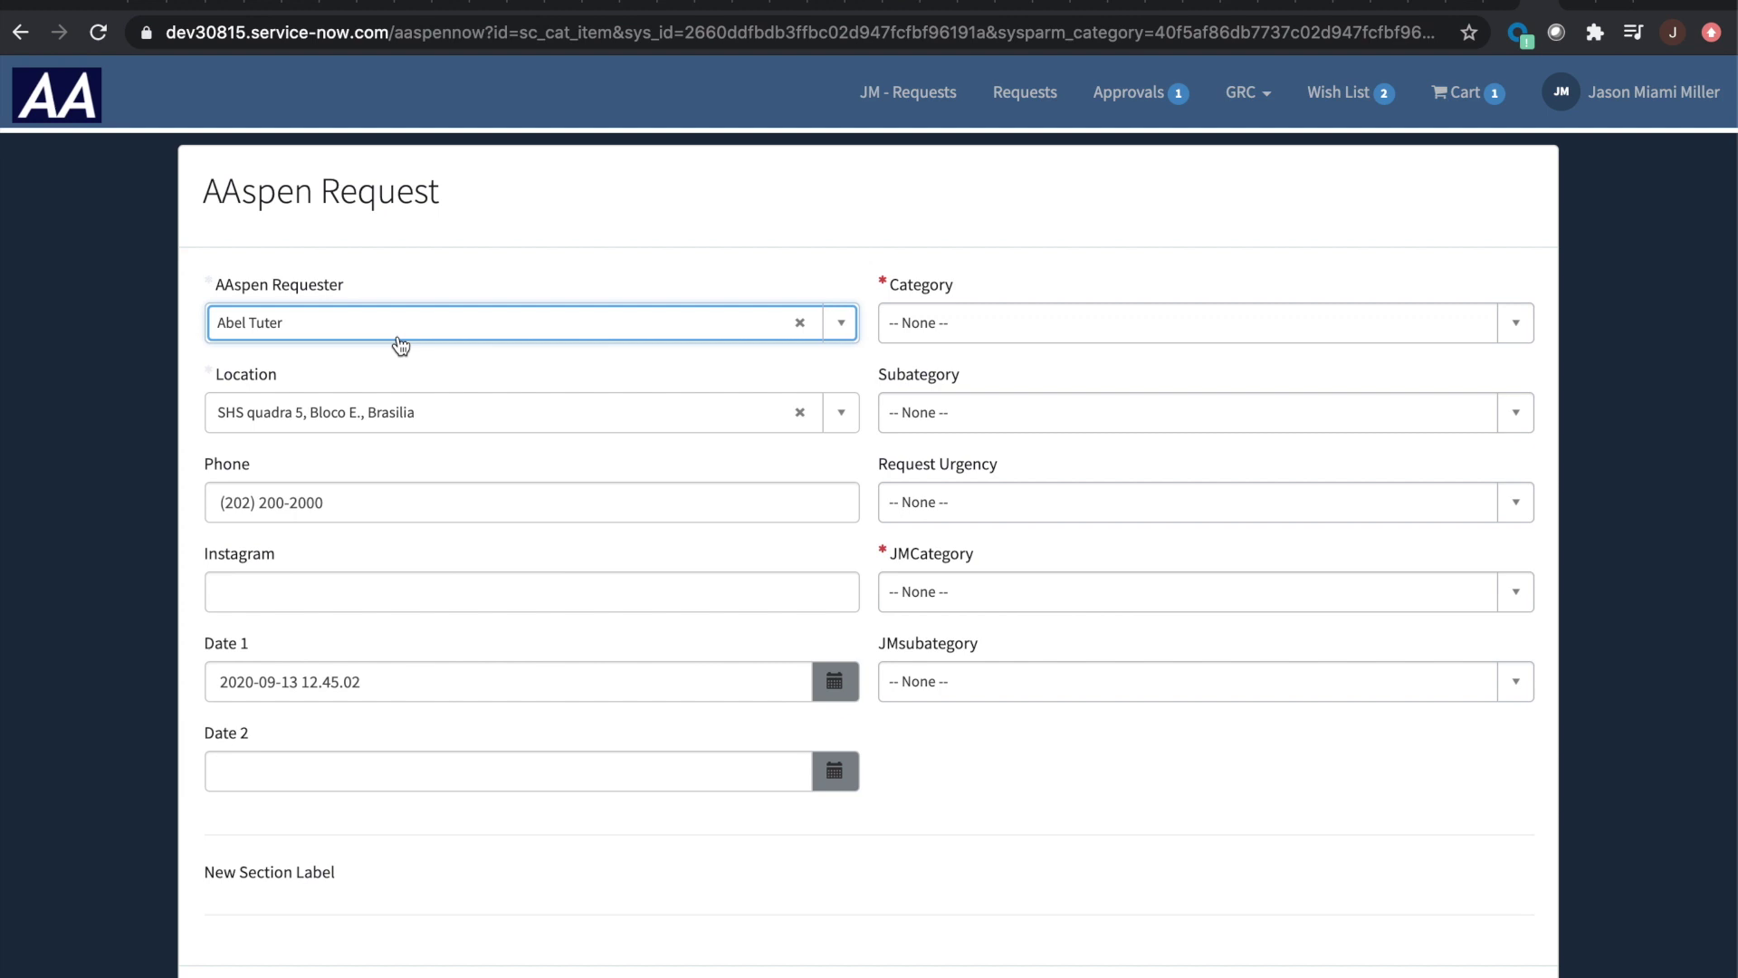
Step: Bring up the JM - Requester Information client script and try UI Type Desktop before setting it back to All
left_click(640, 5)
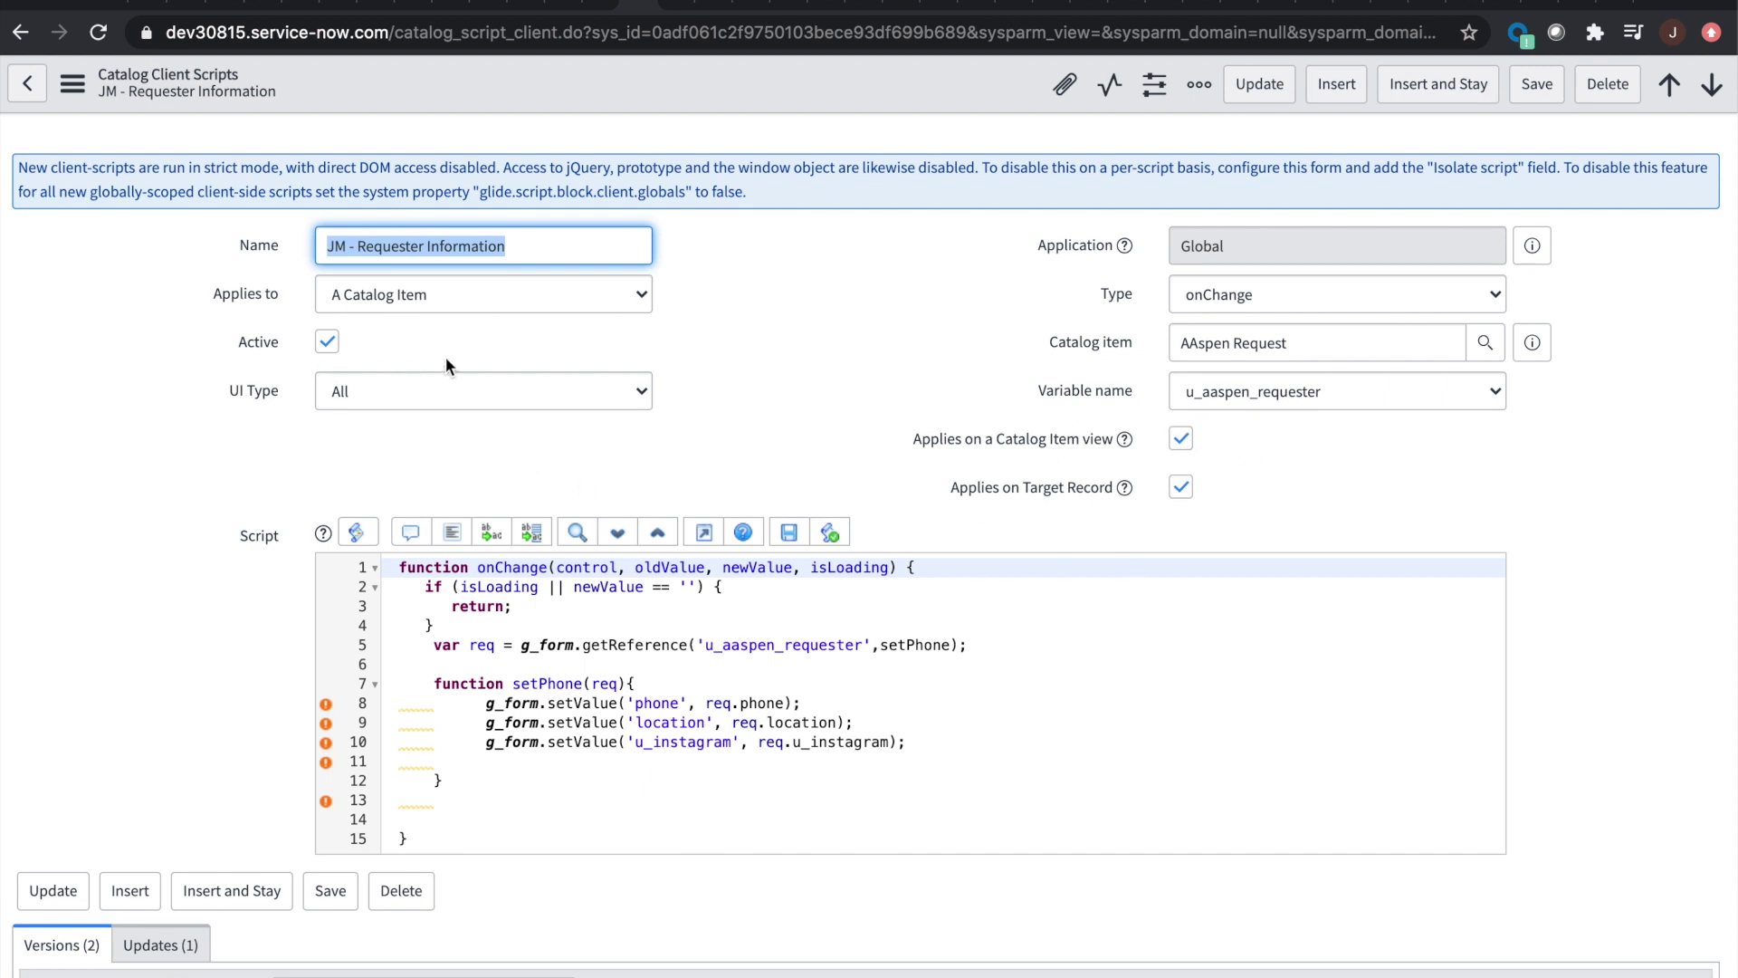
left_click(407, 399)
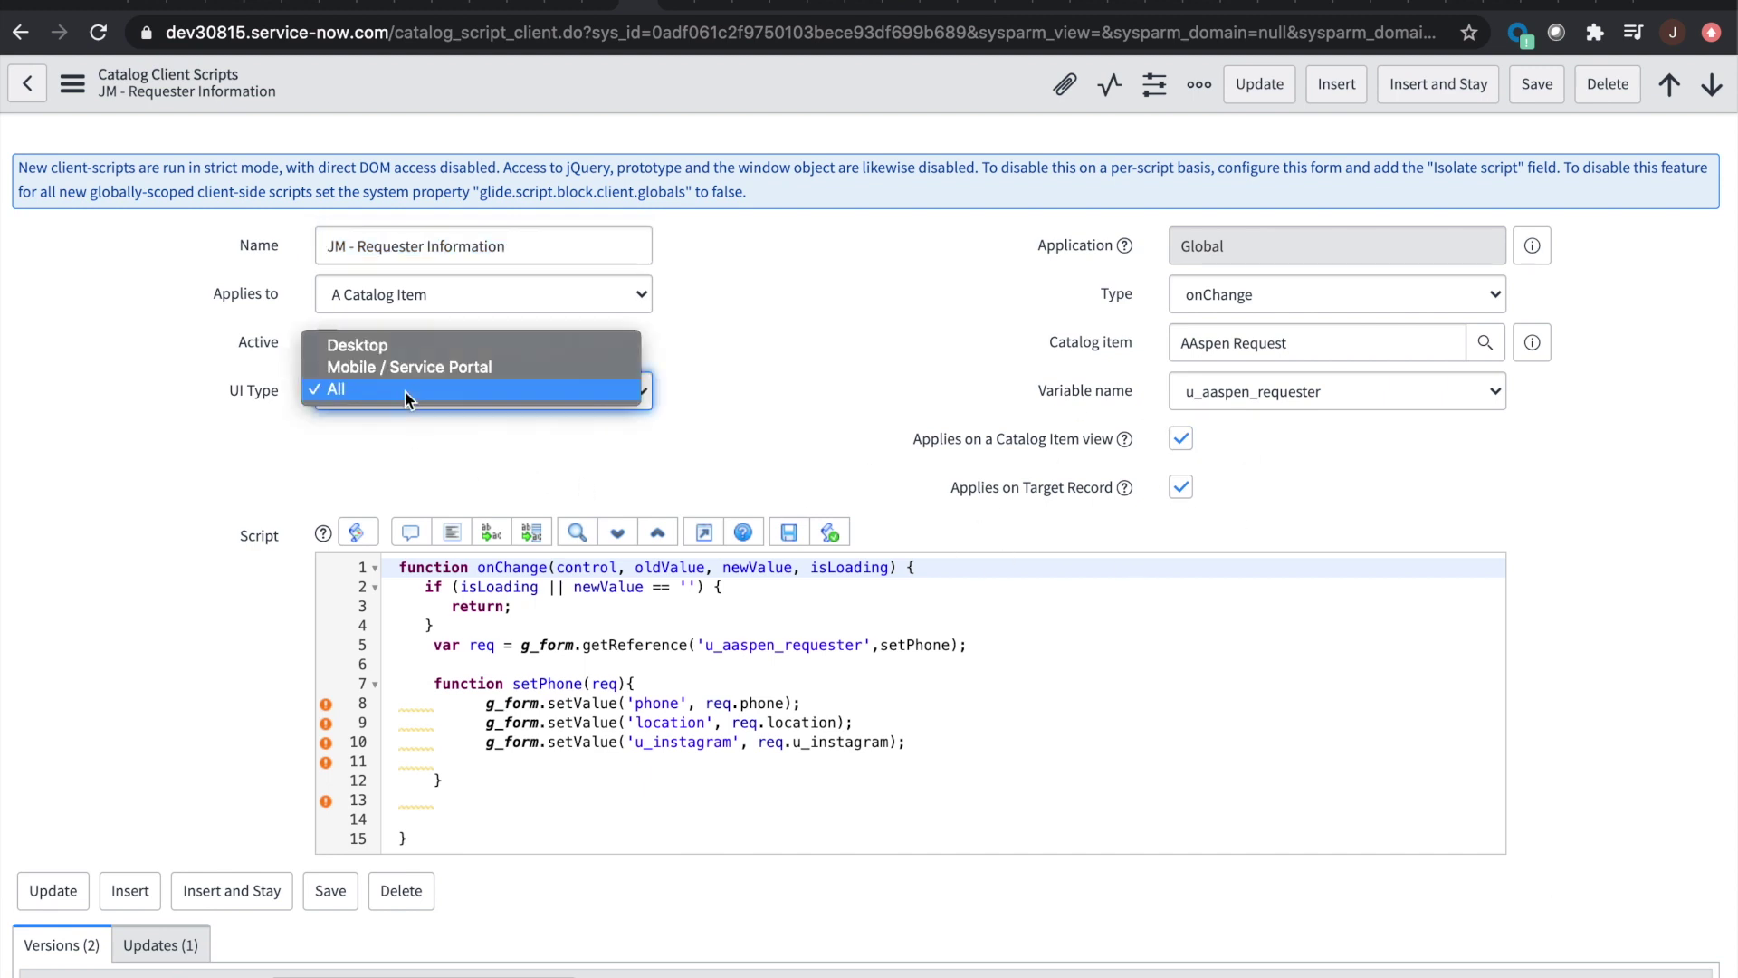
left_click(367, 347)
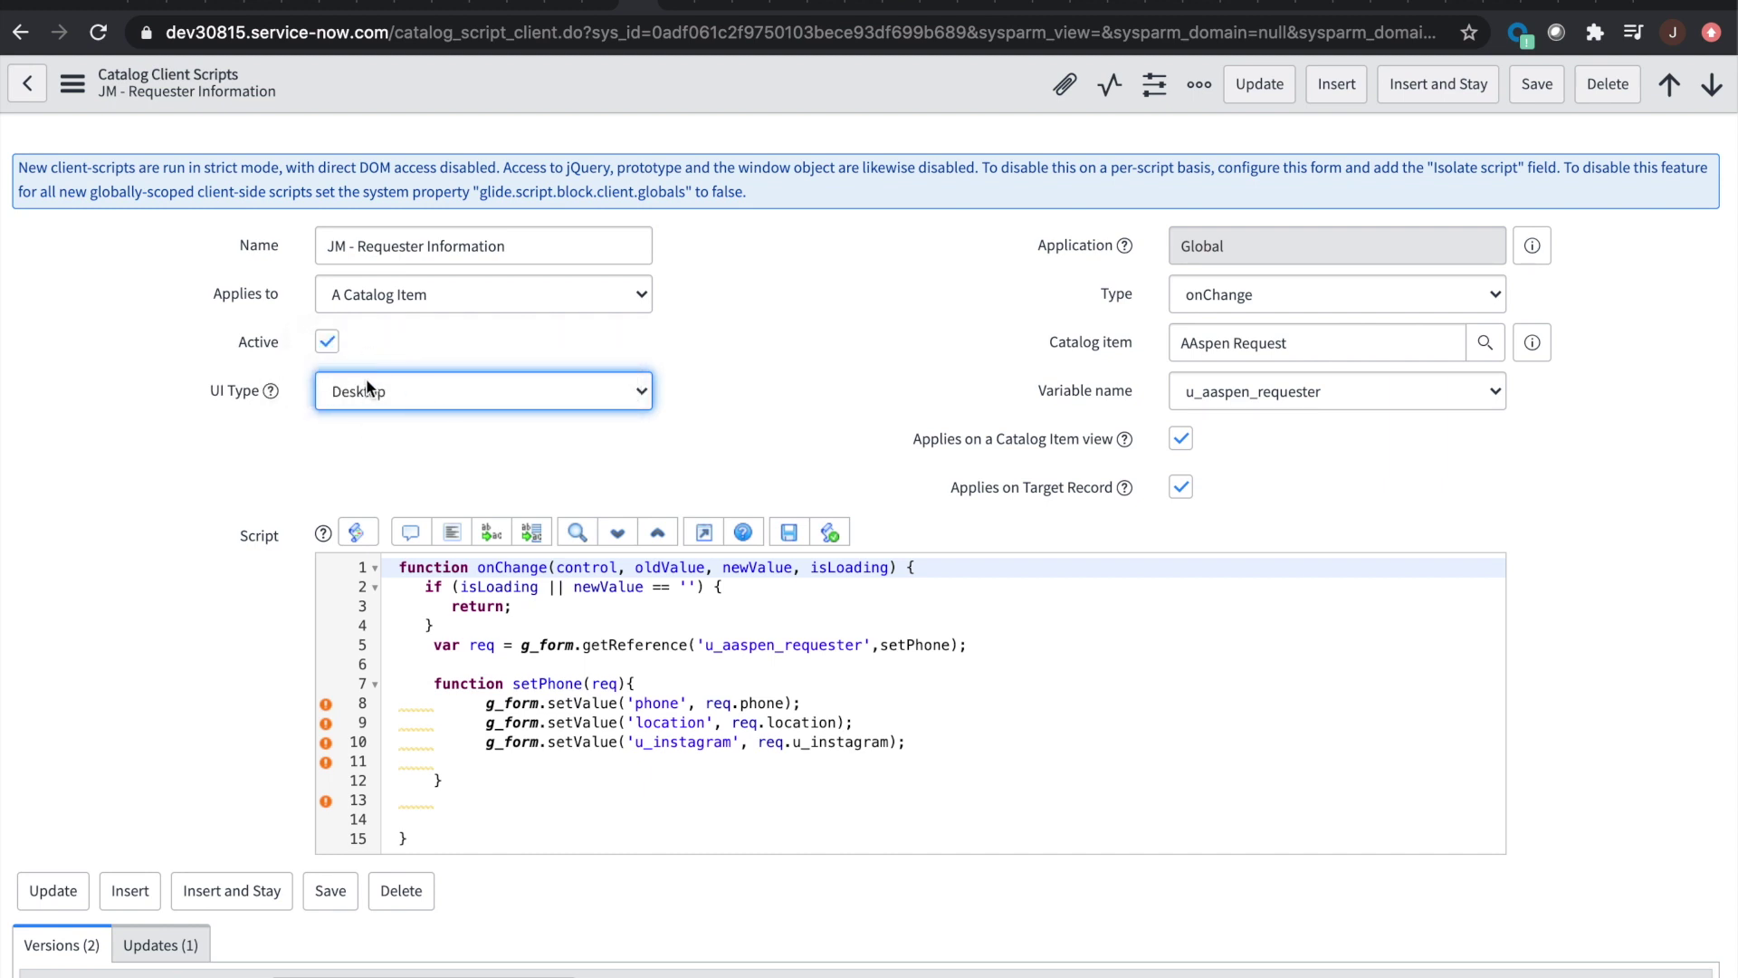
left_click(412, 396)
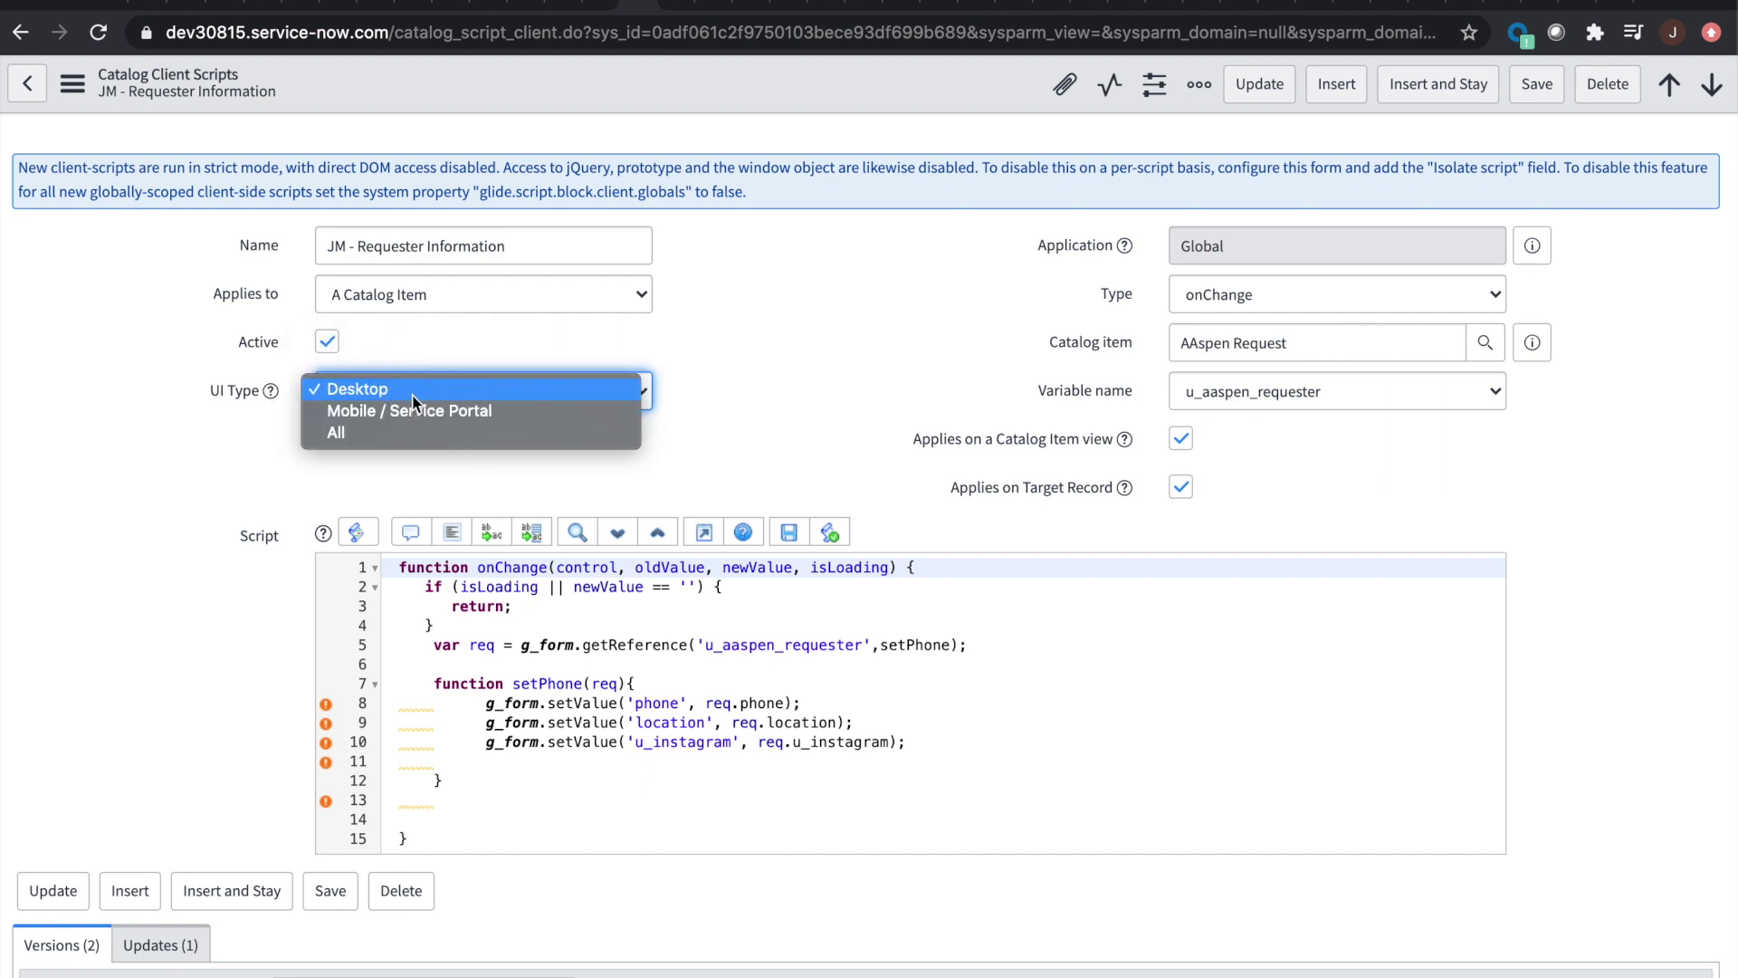
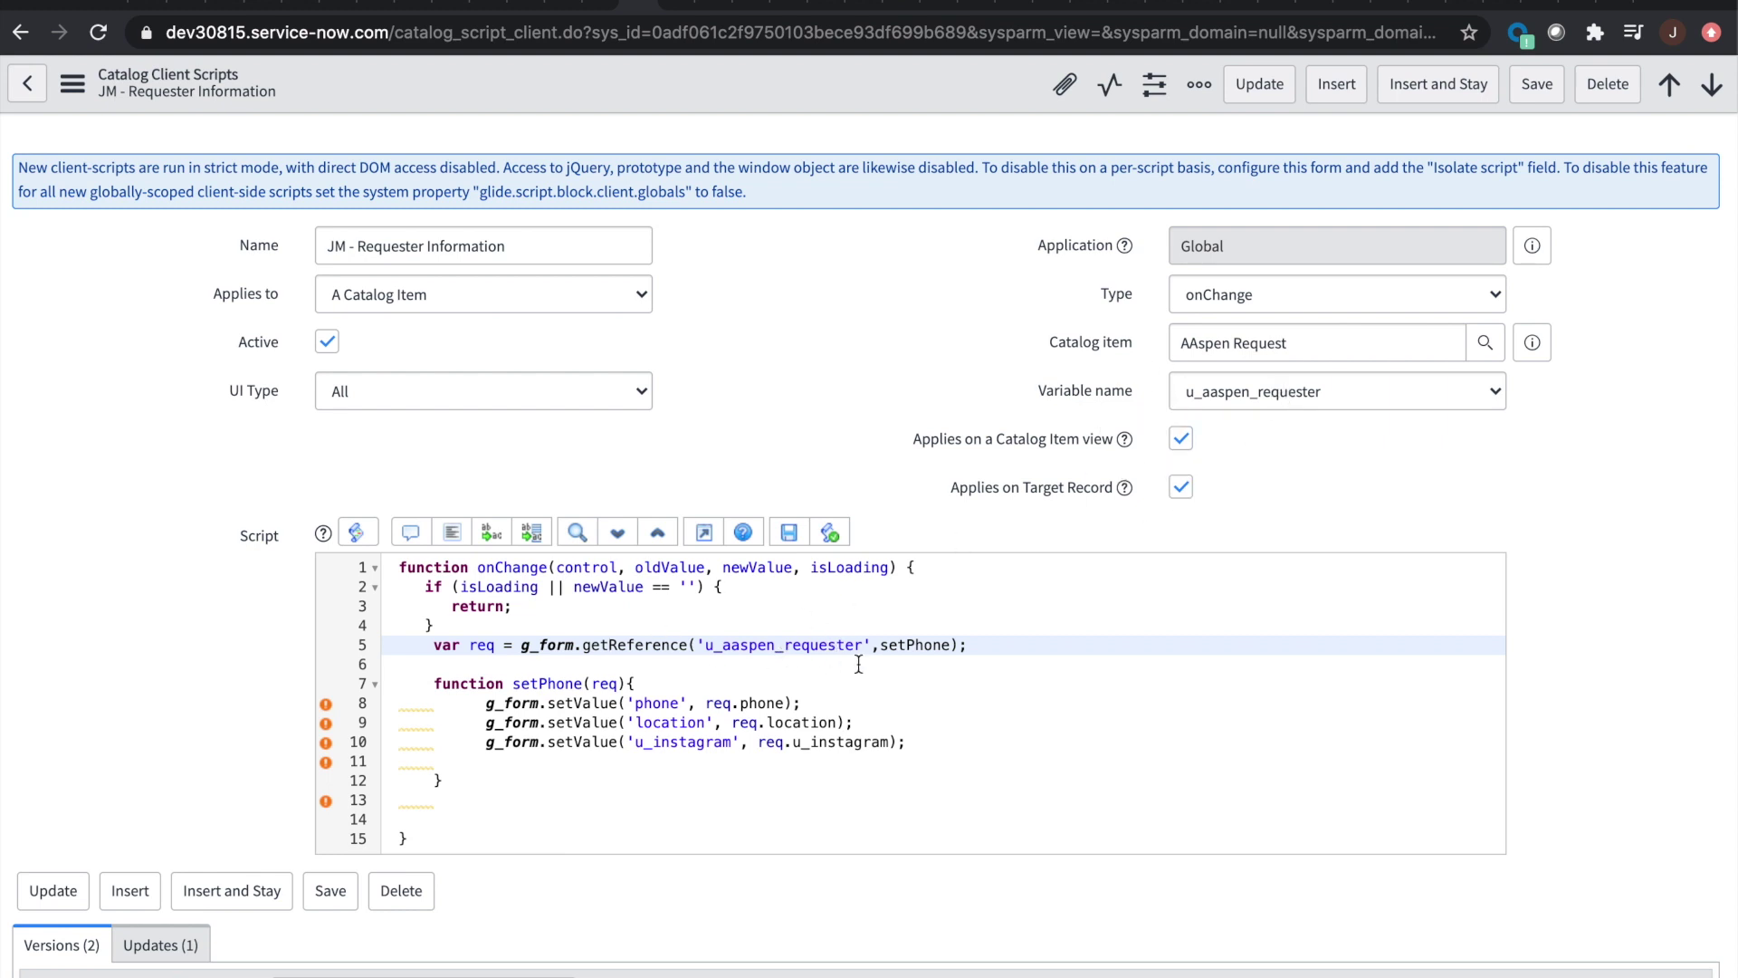
Step: Examine how the script's getReference call uses the setPhone callback and how the setPhone function receives req
left_click_drag(883, 643, 951, 639)
left_click(946, 641)
left_click(507, 683)
left_click_drag(541, 684, 595, 685)
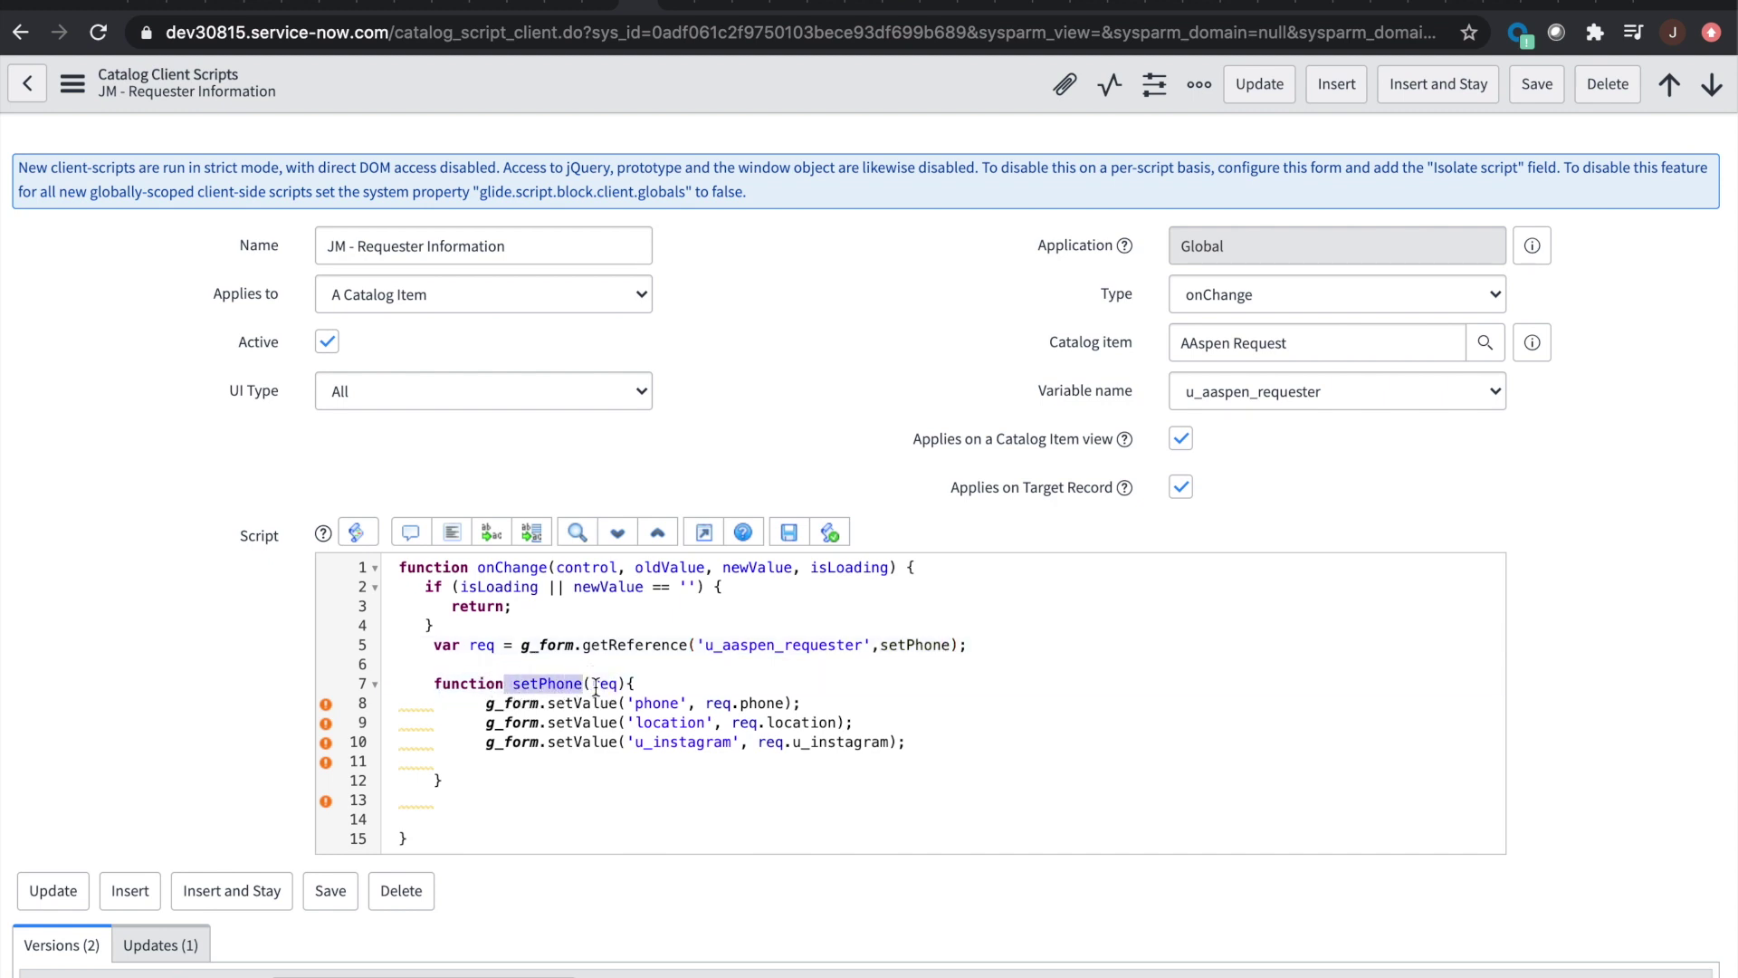
left_click(594, 683)
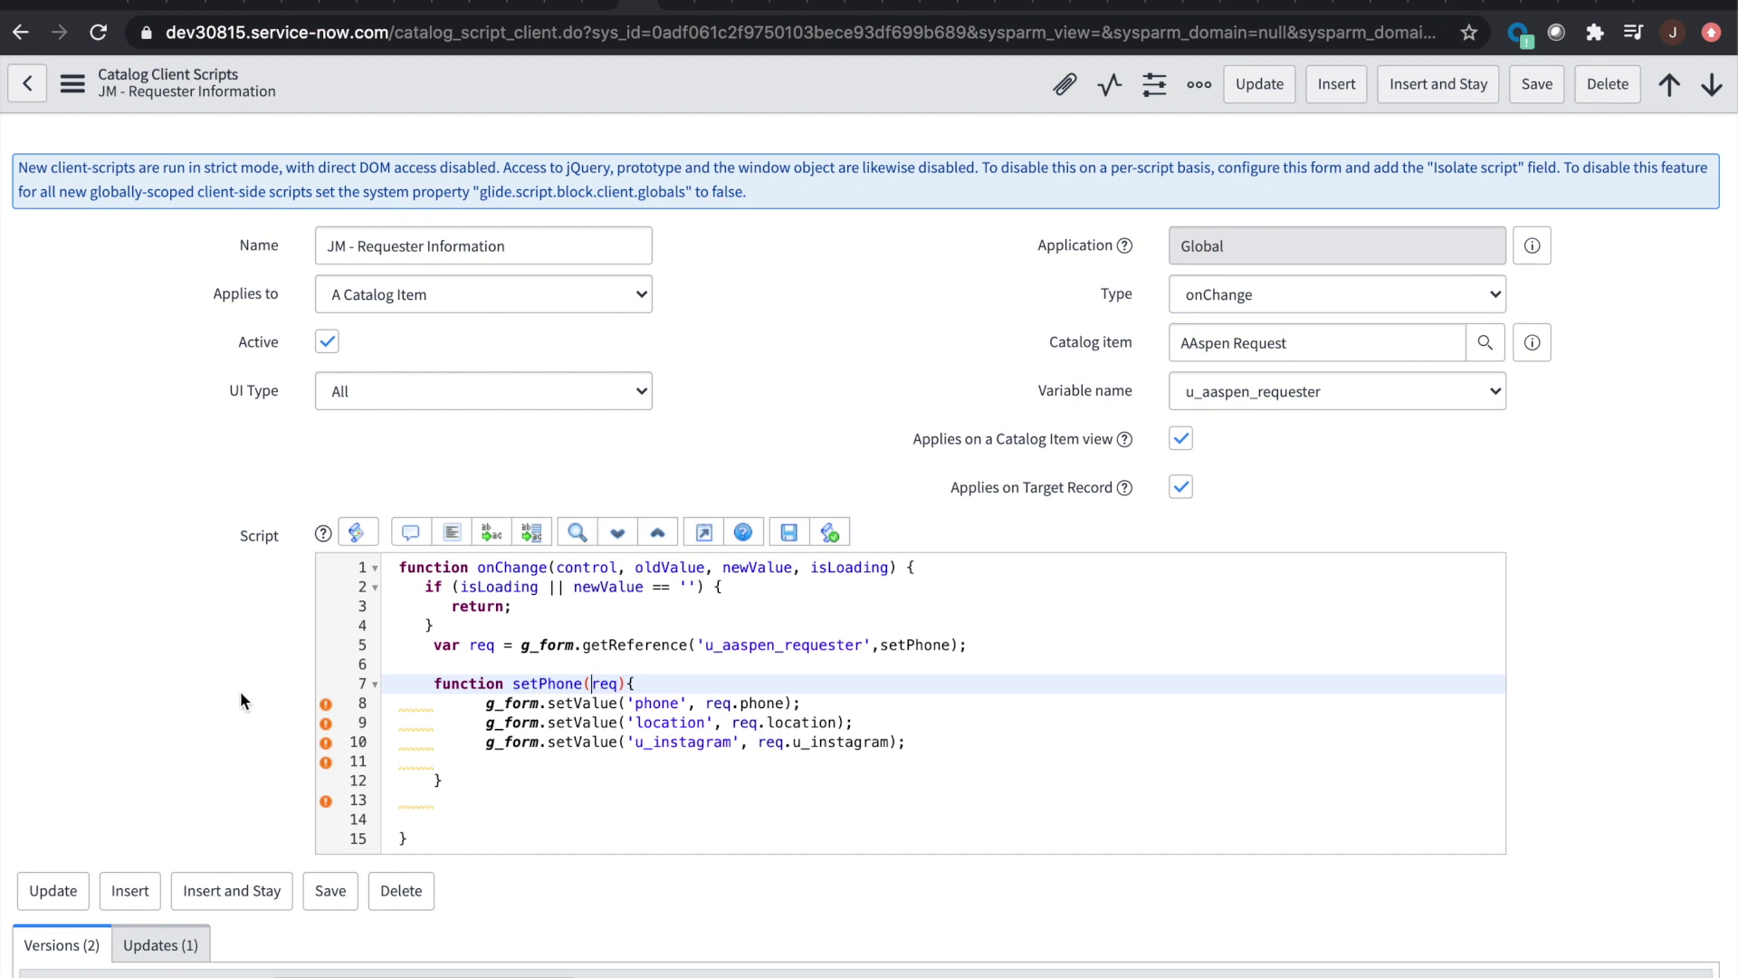
Step: Compare the phone setValue line in the script with the variables available under Variable name, leaving u_aaspen_requester selected
left_click(477, 702)
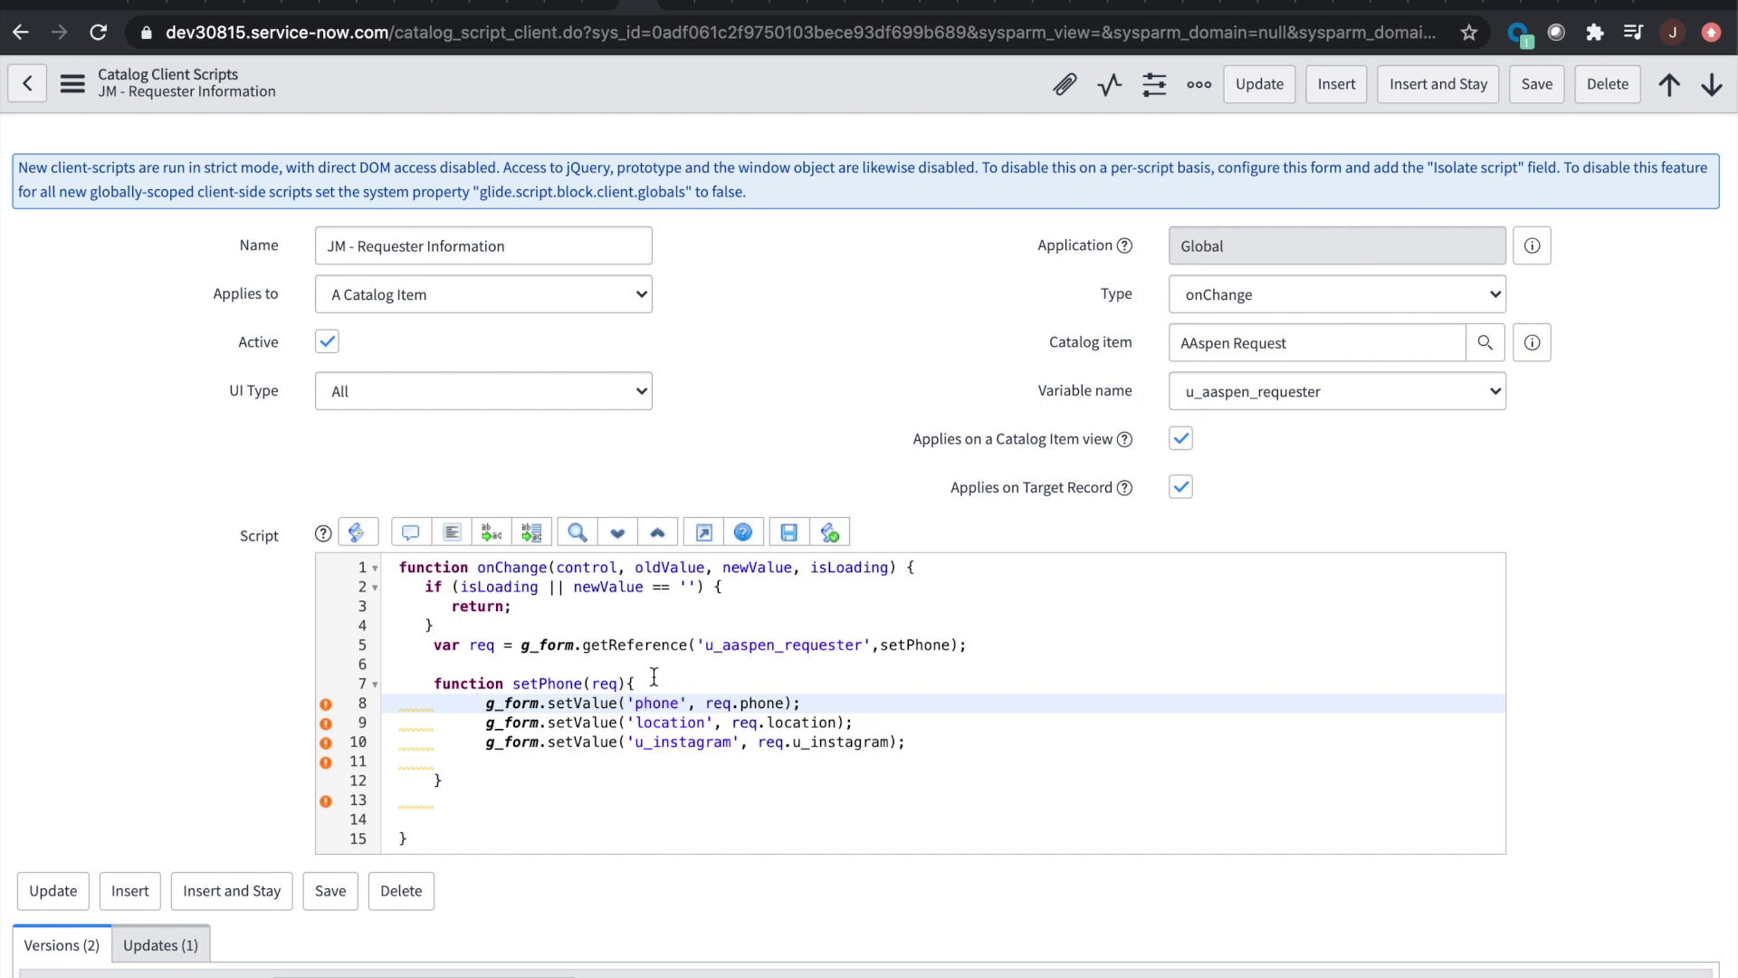
left_click(1238, 397)
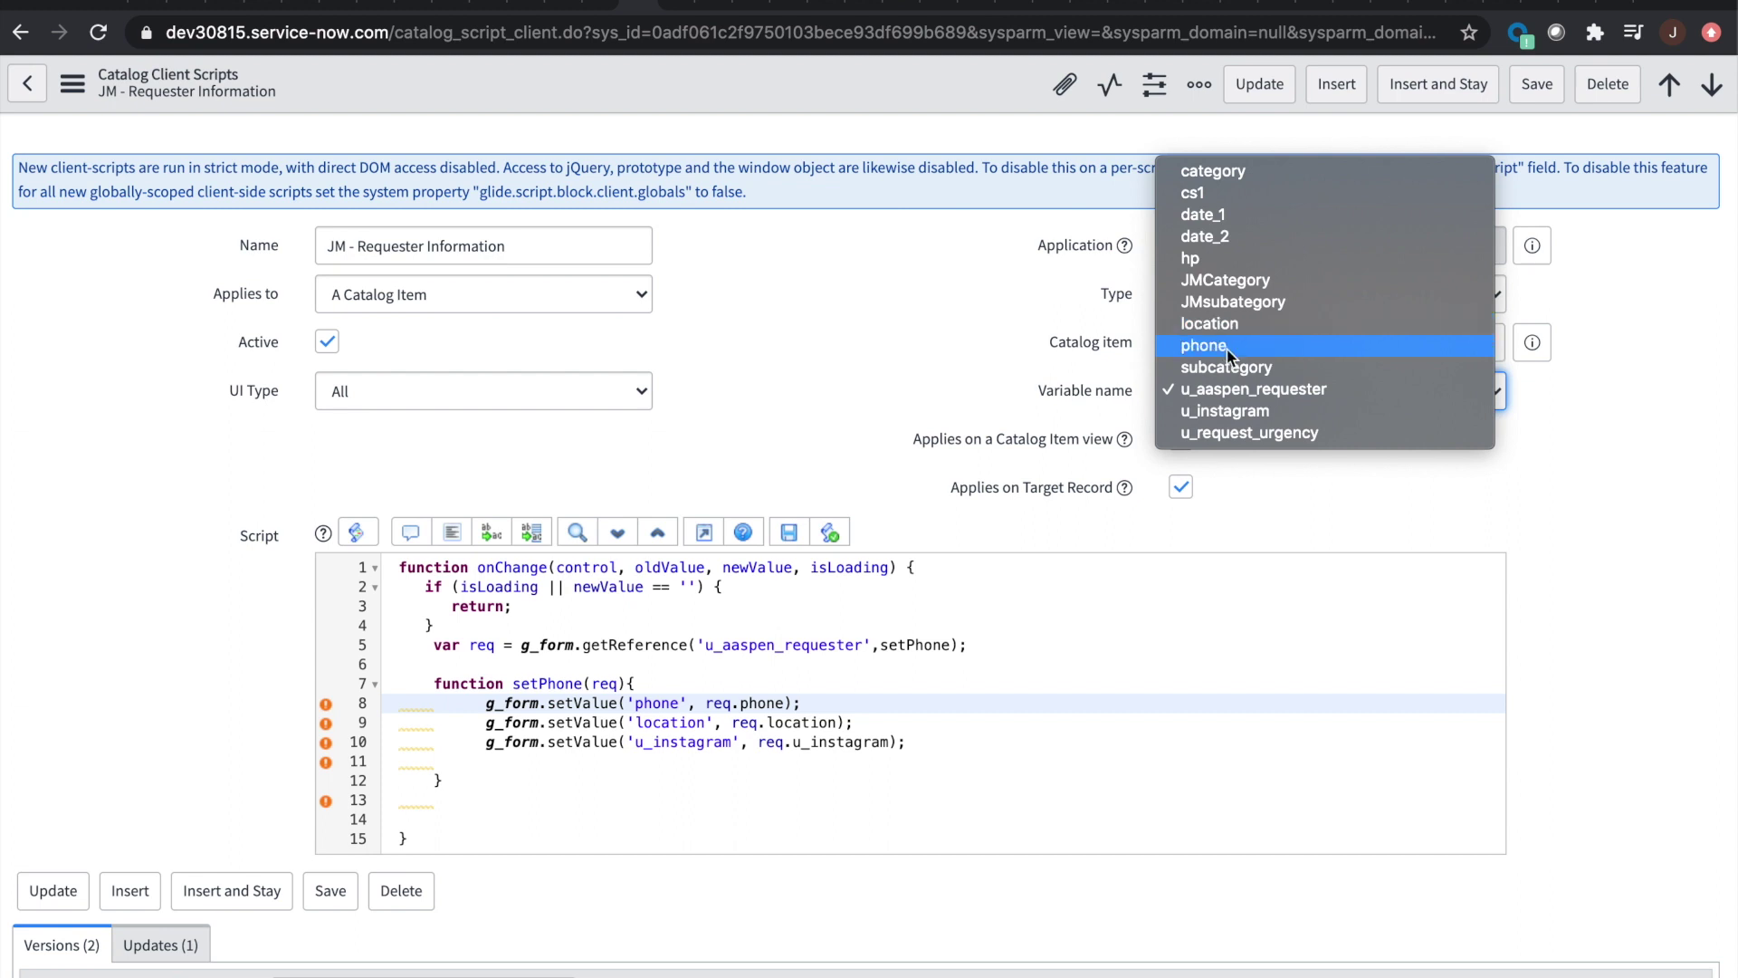
left_click(729, 702)
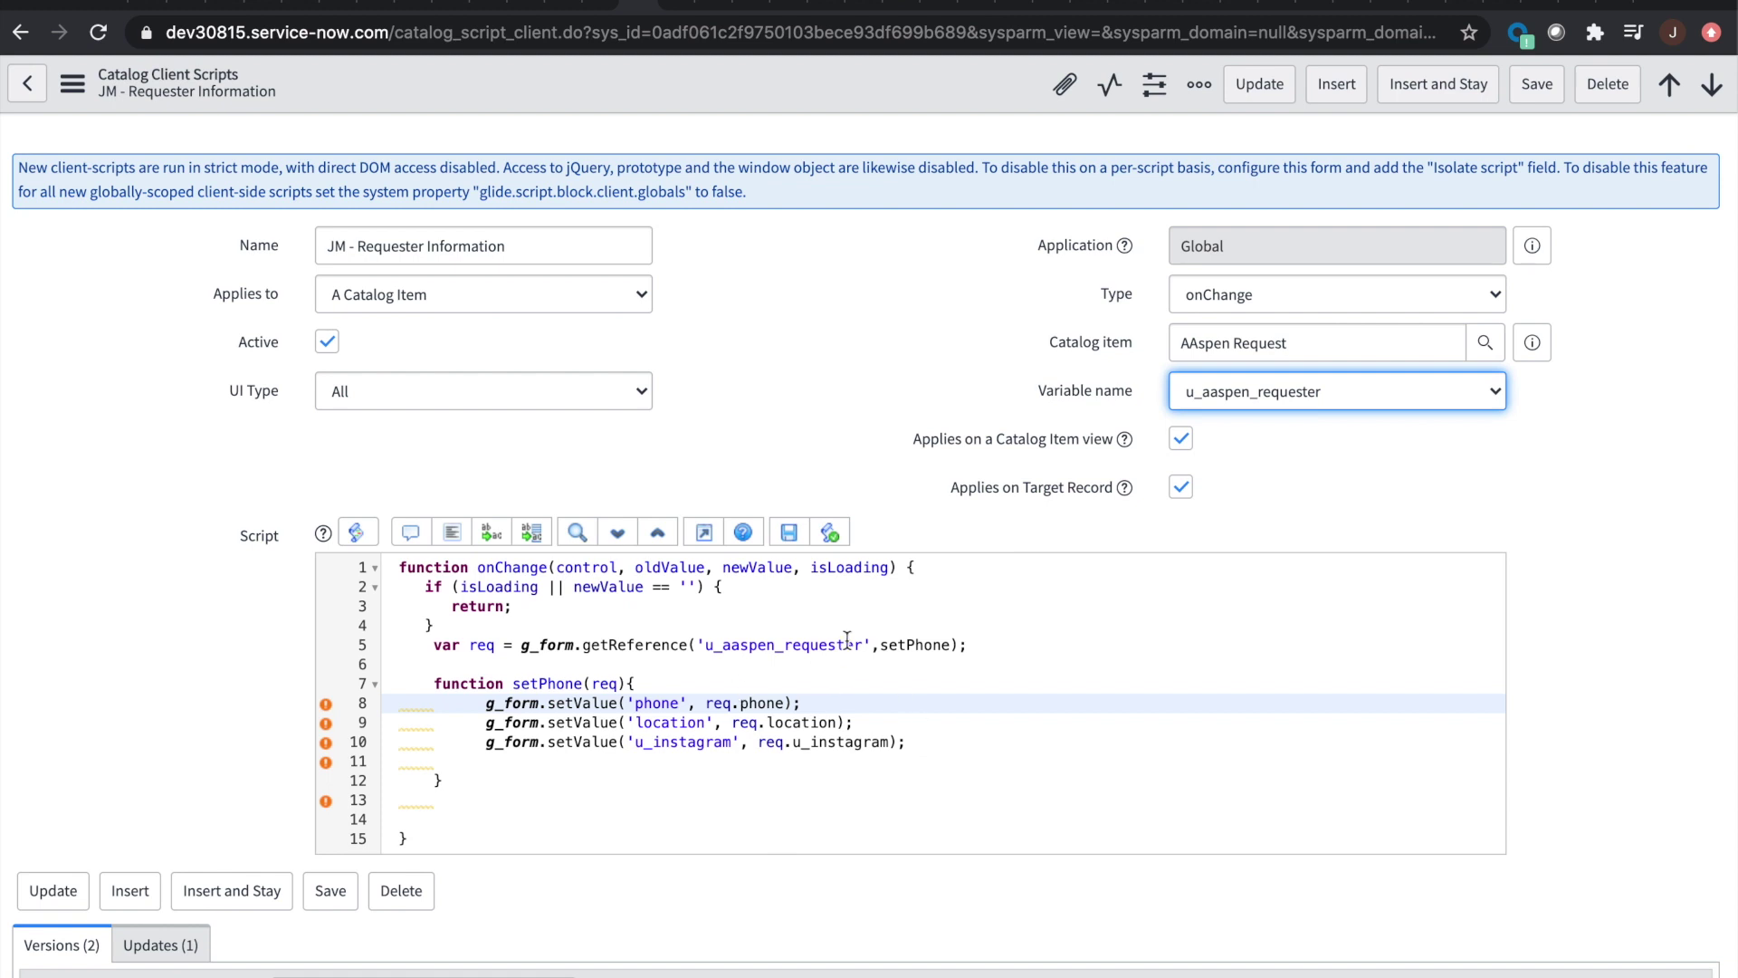
Step: Return to the AAspen Request portal form and search the AAspen Requester choices by a user's name
left_click(672, 8)
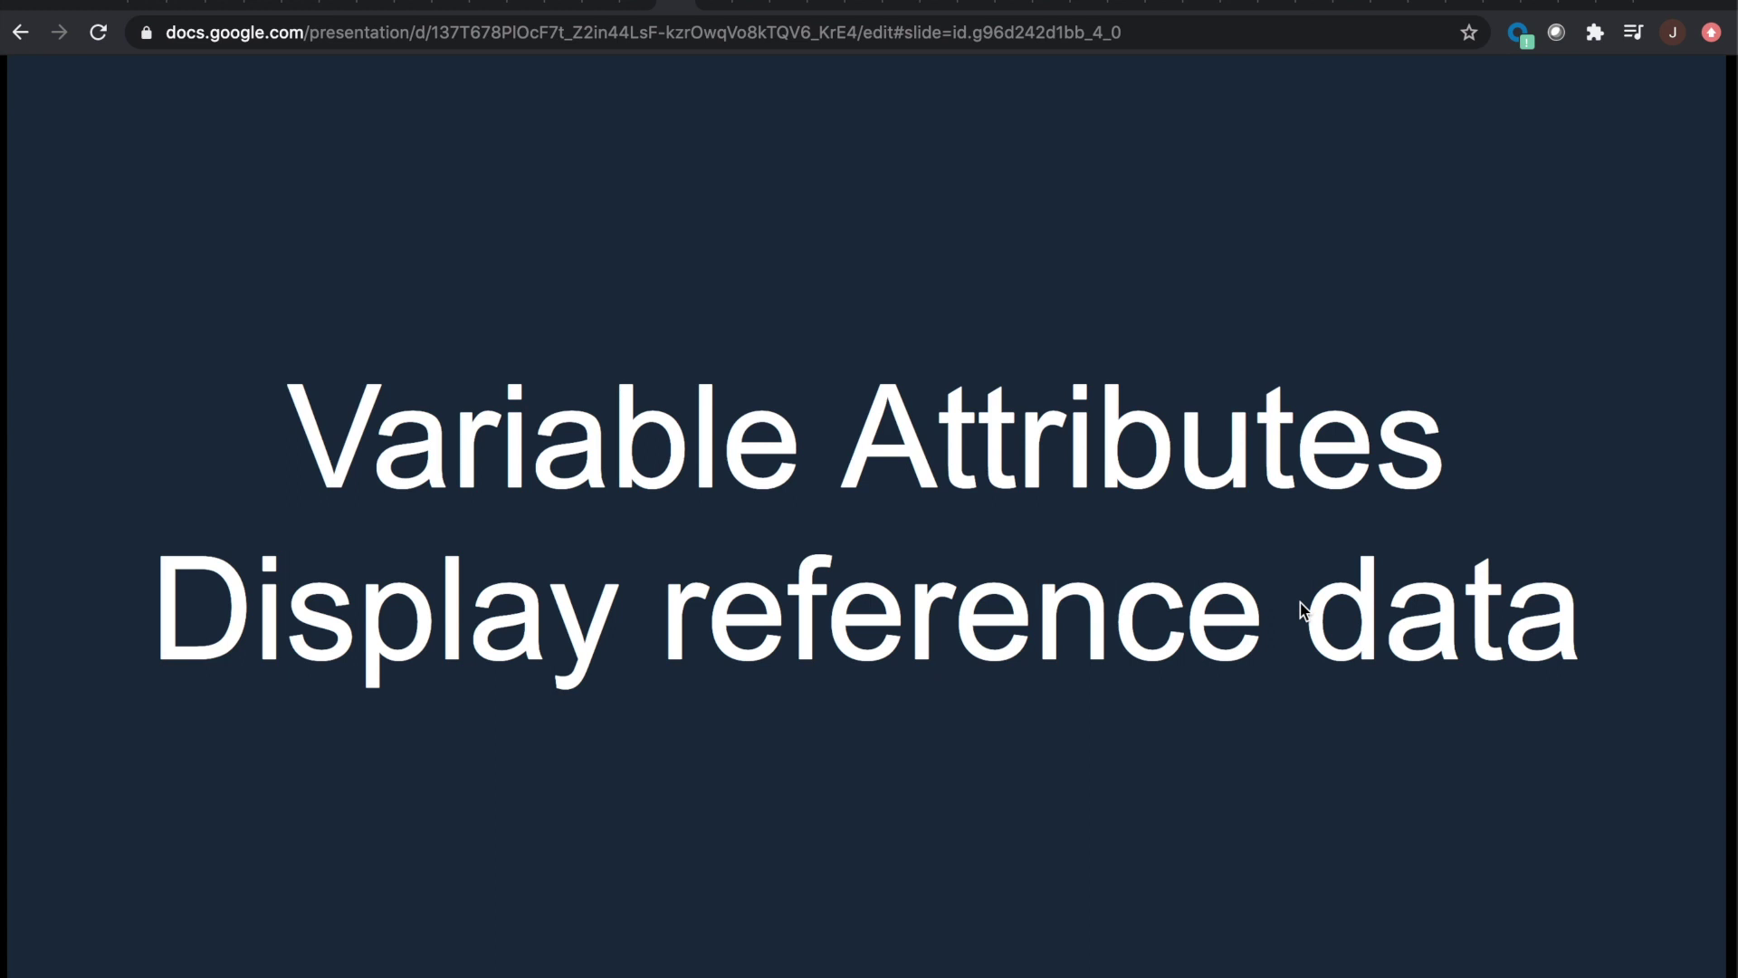
left_click(1498, 4)
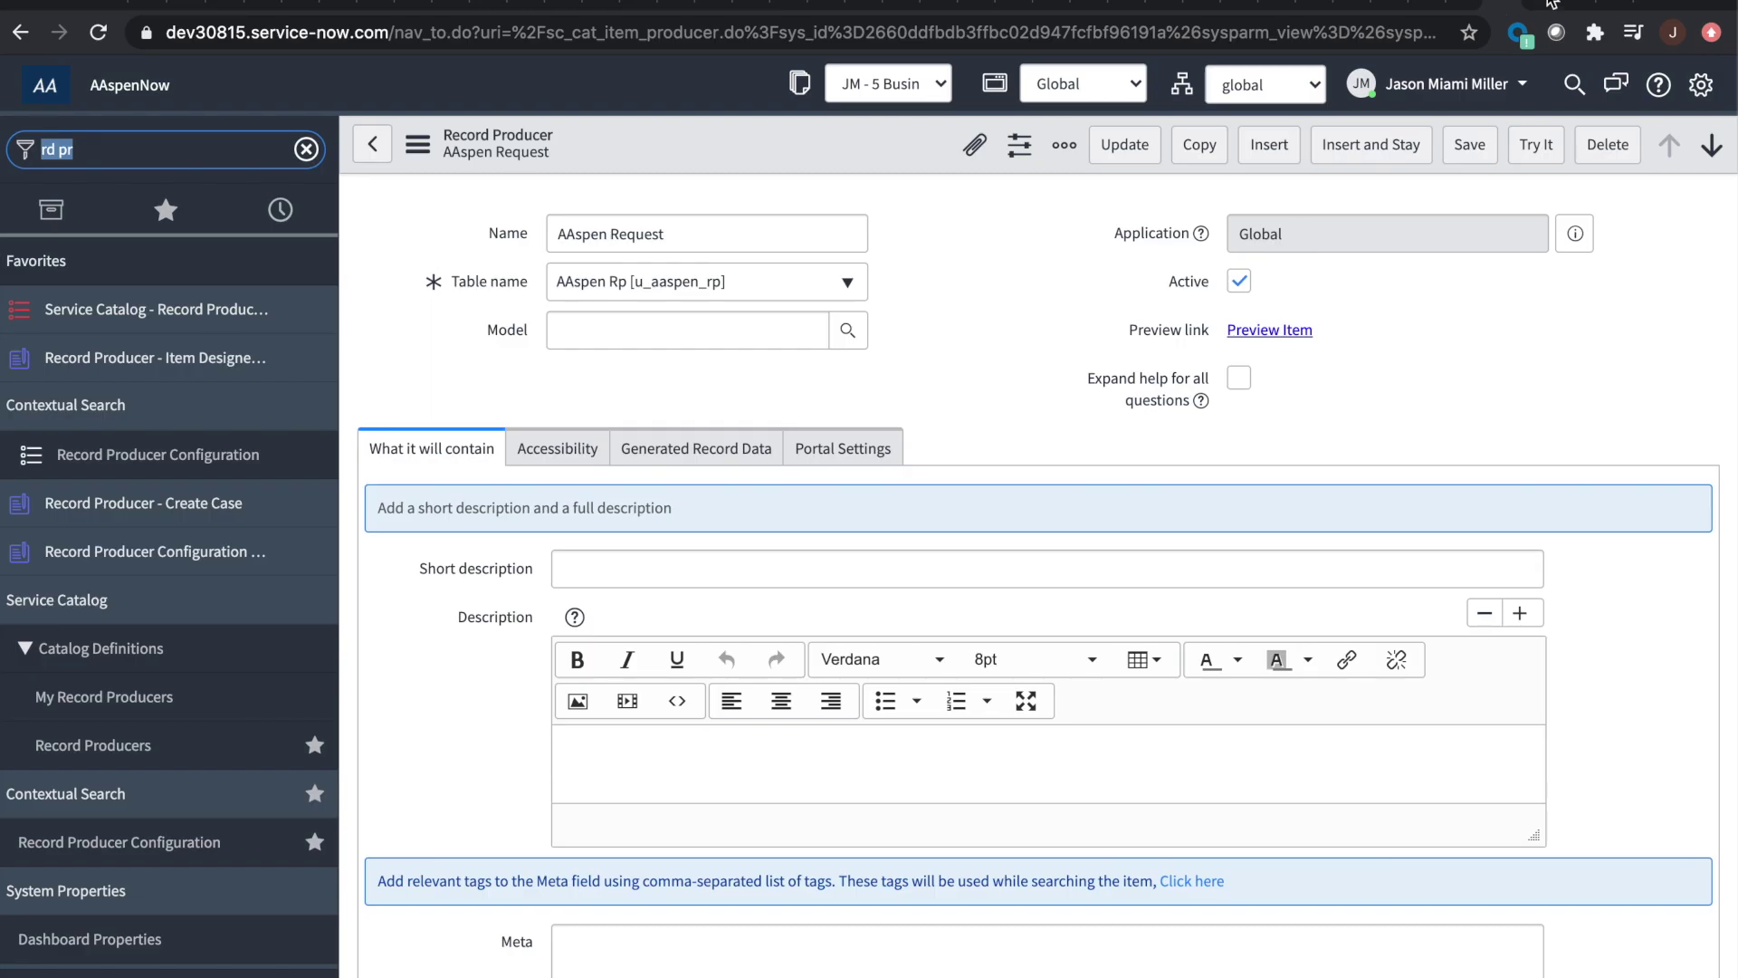
left_click(1535, 4)
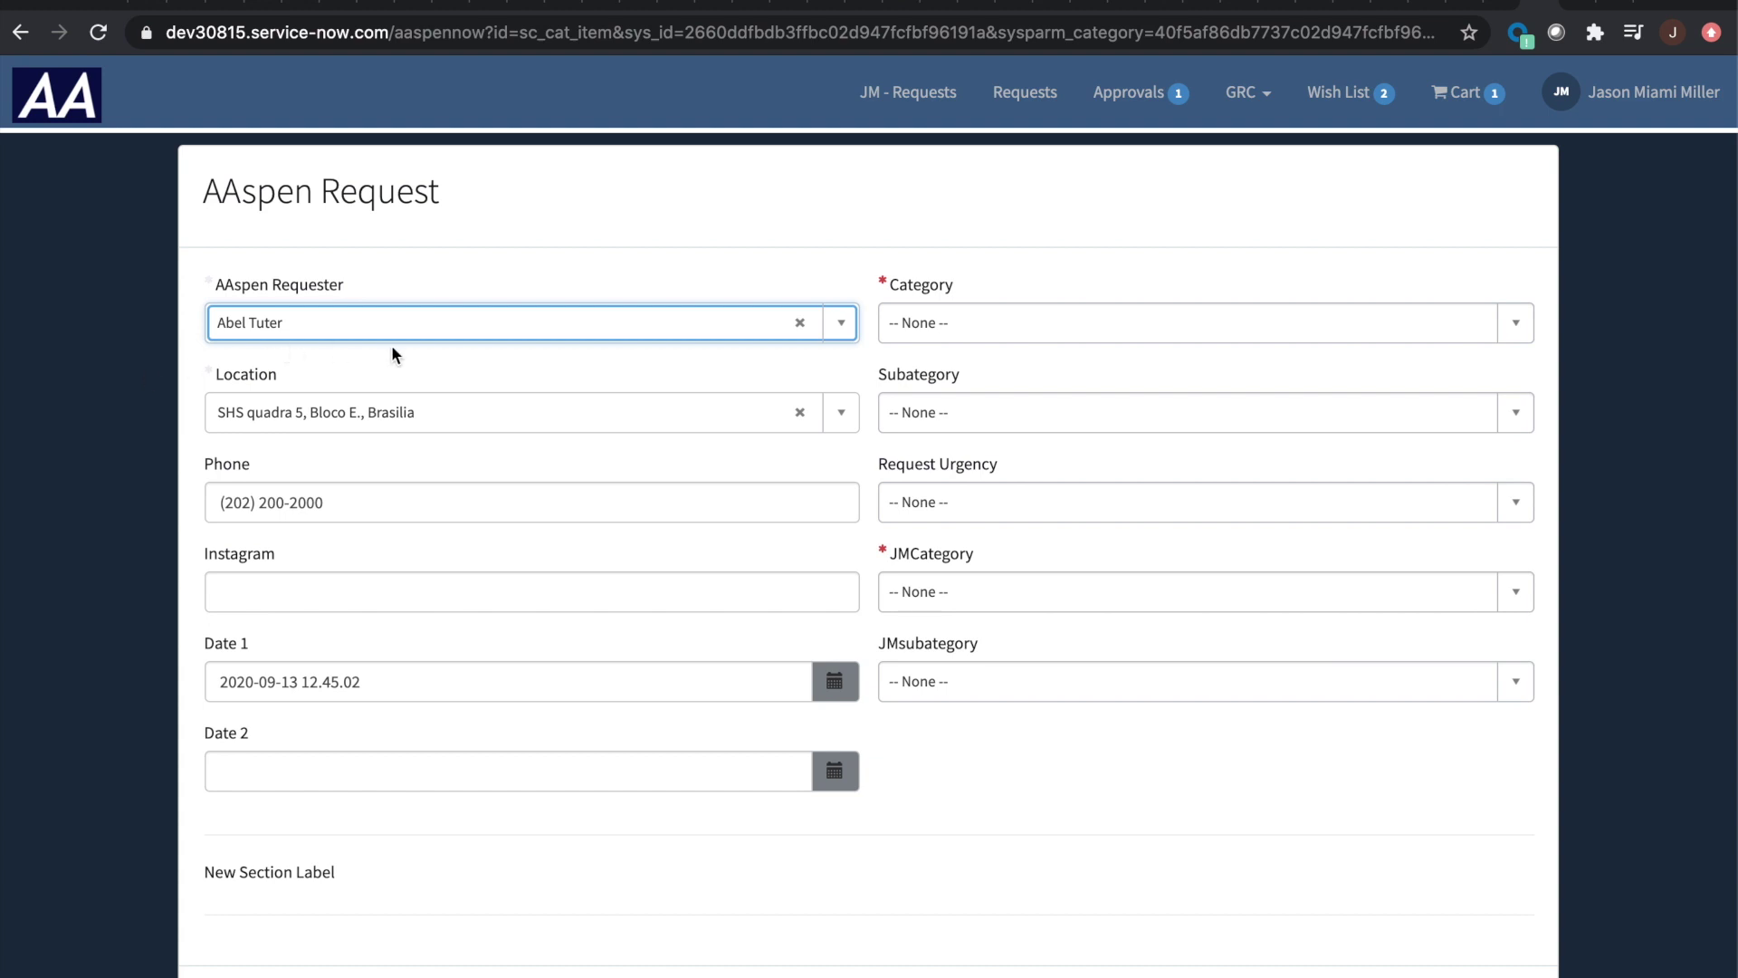
left_click(422, 331)
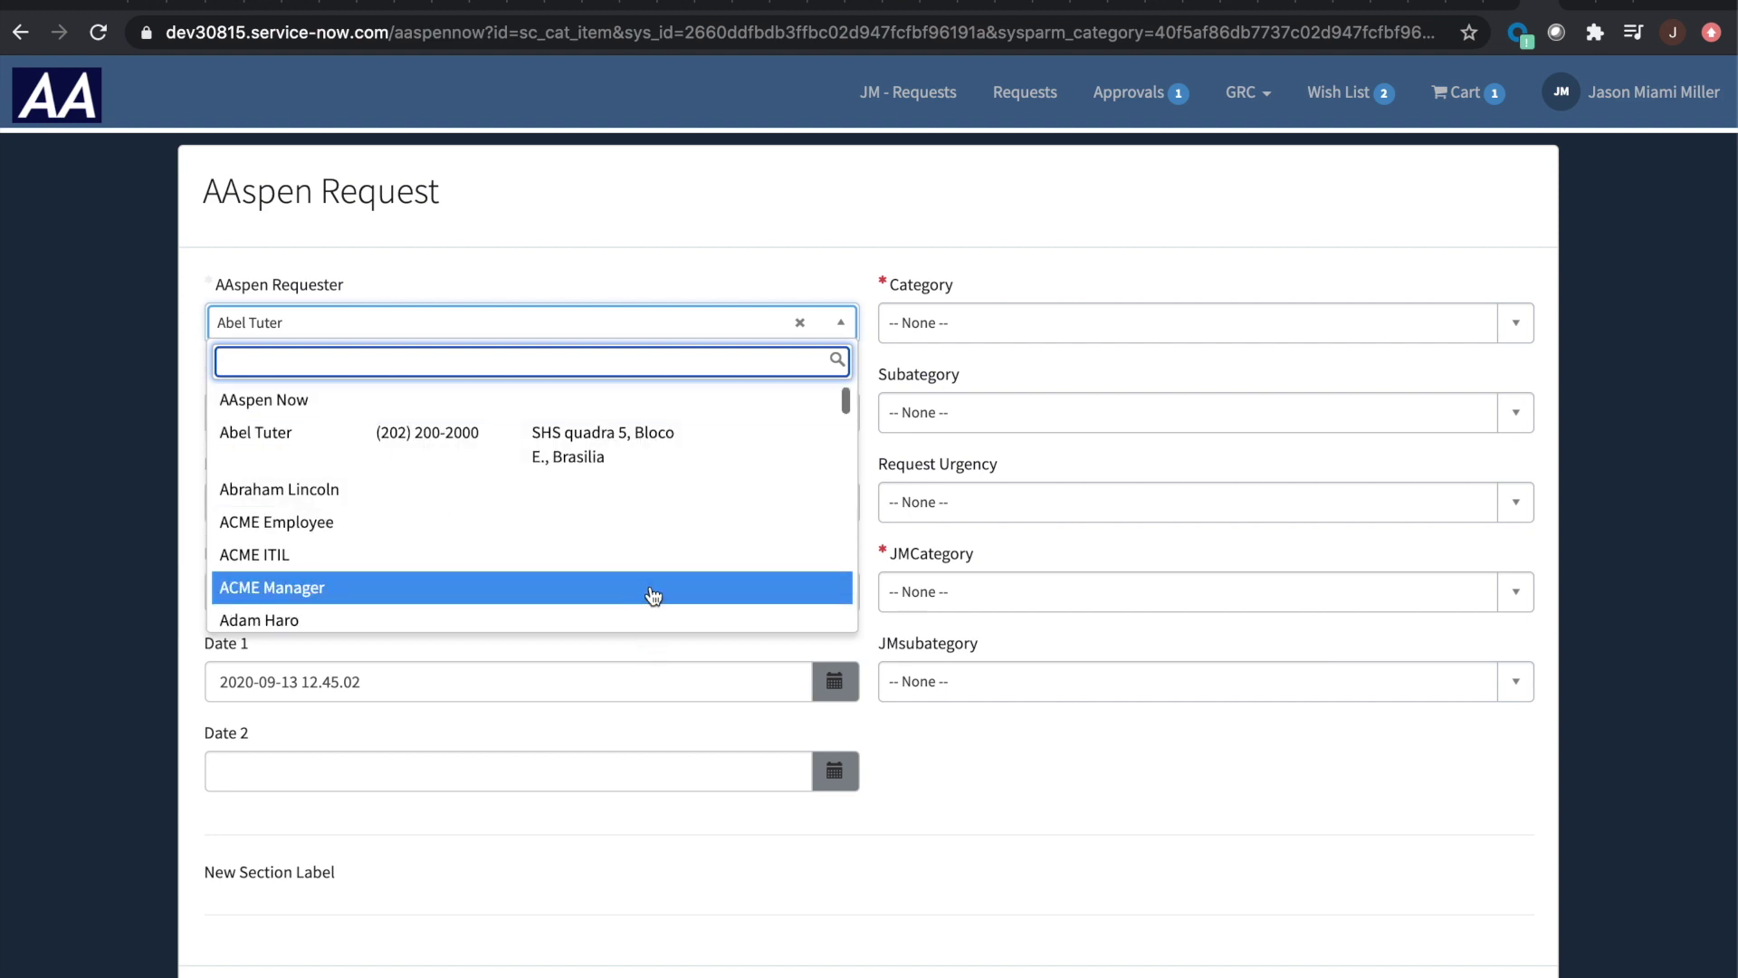
type("jason m")
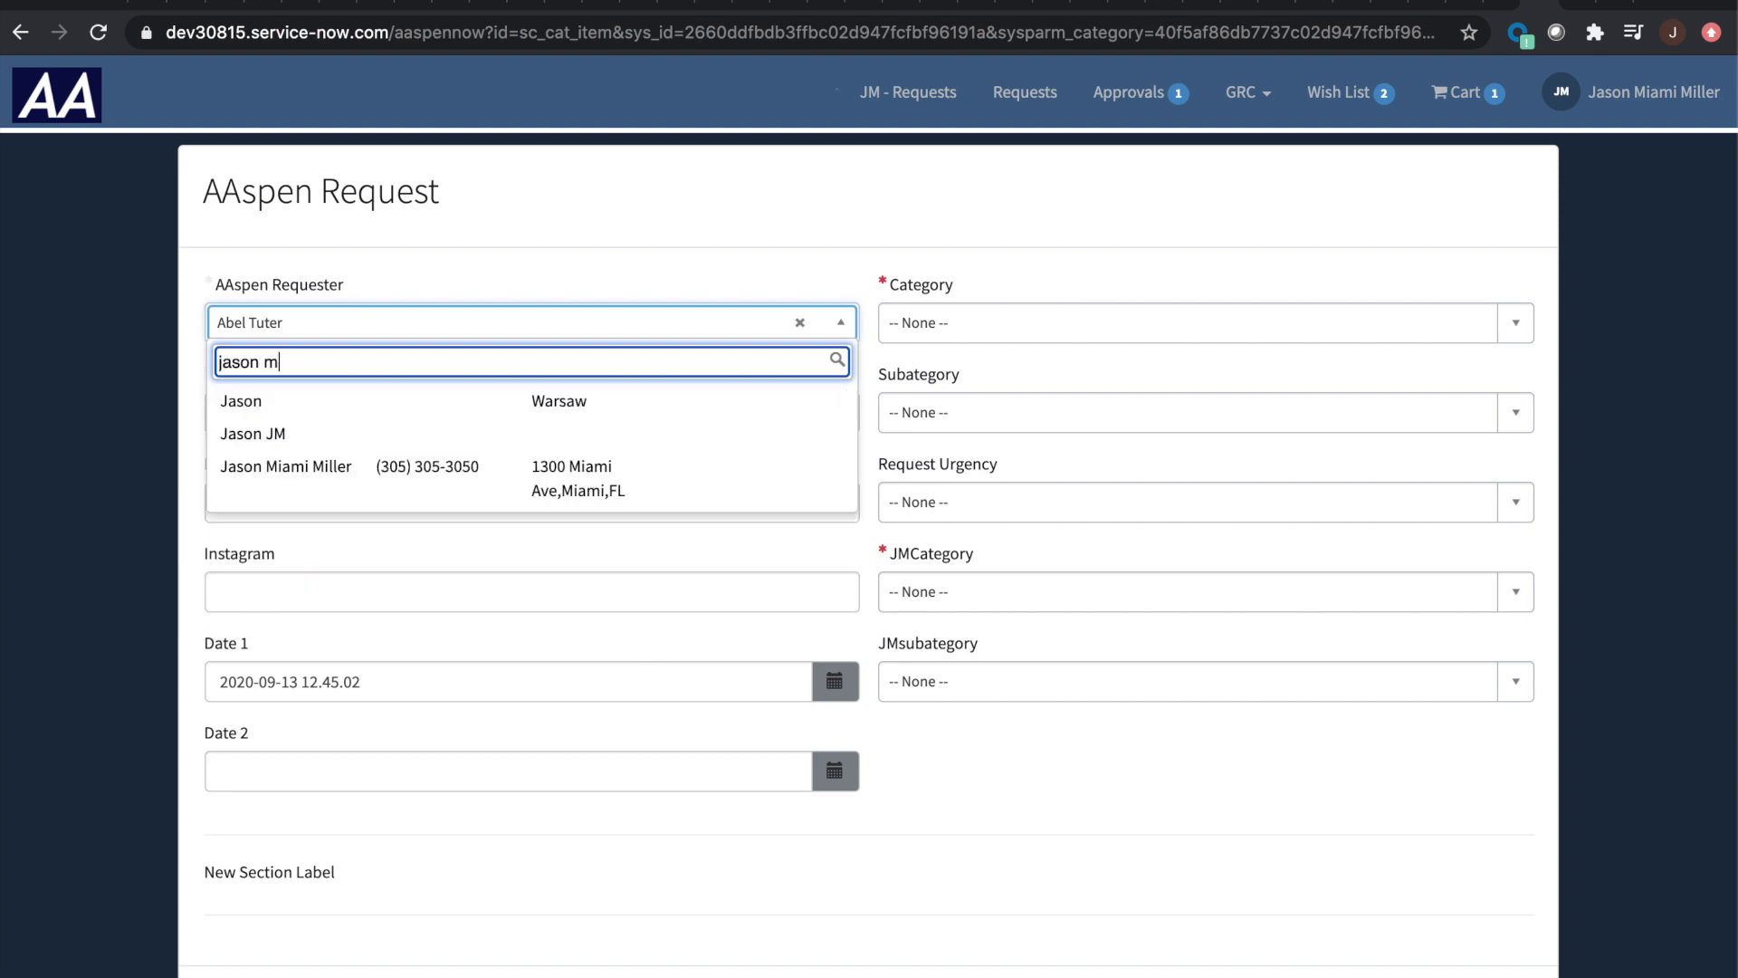
key("BackSpace")
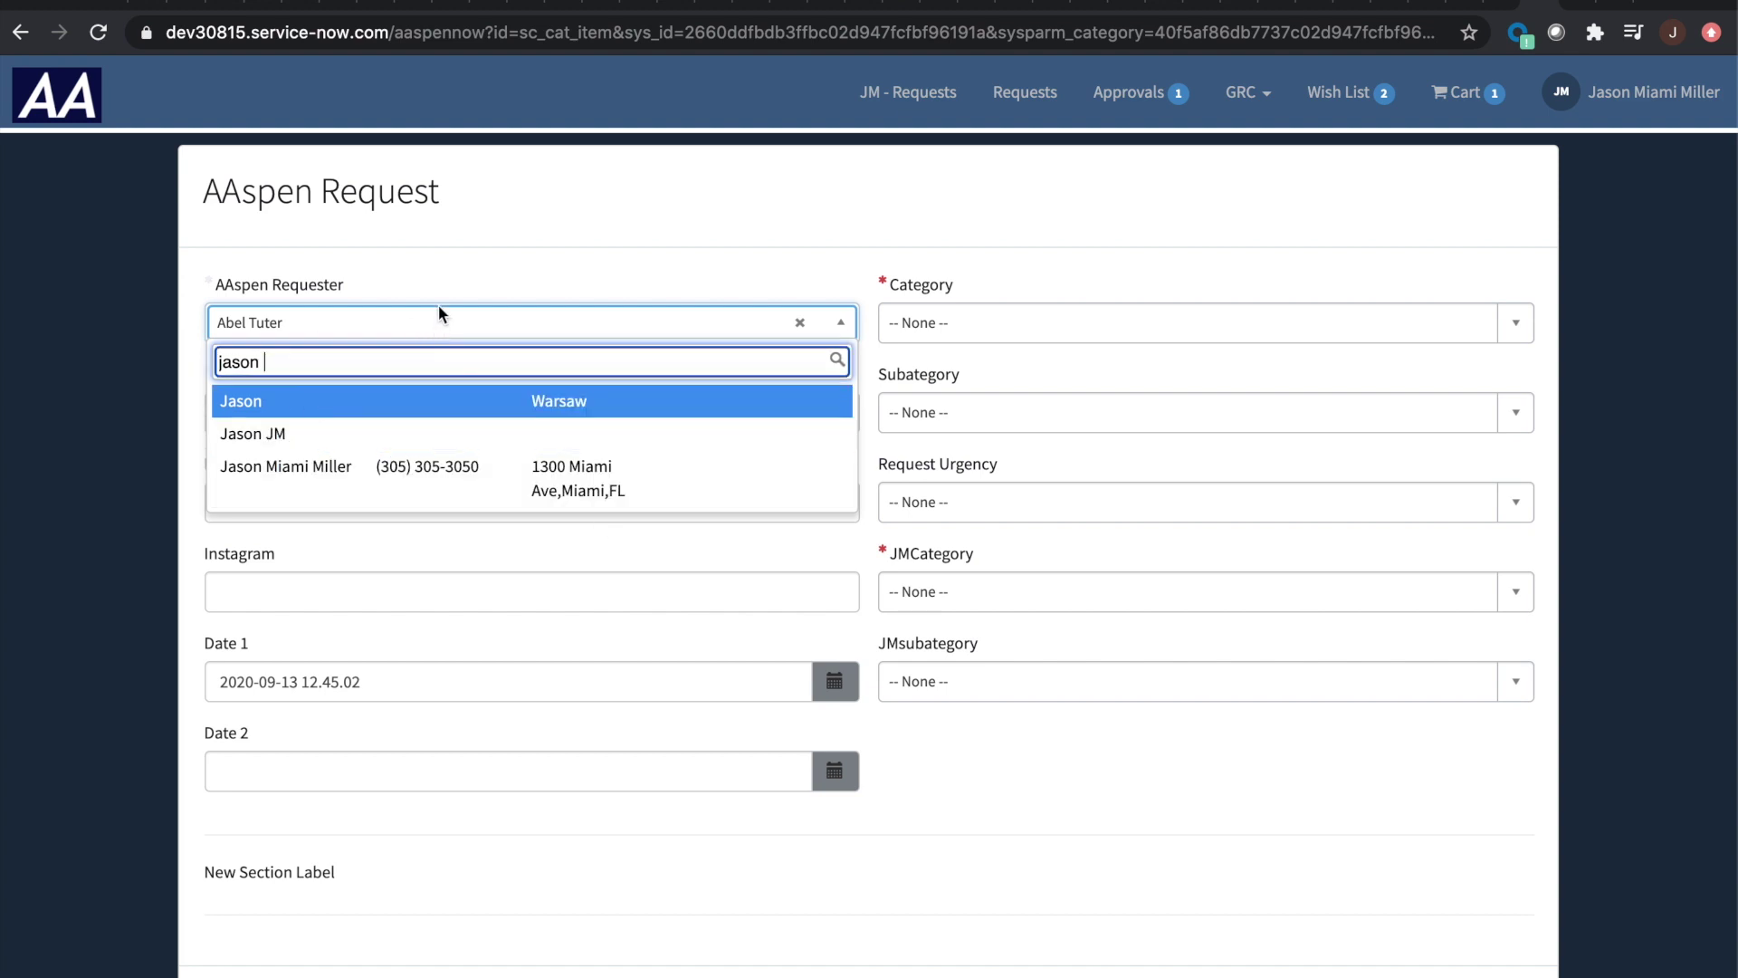
left_click(214, 361)
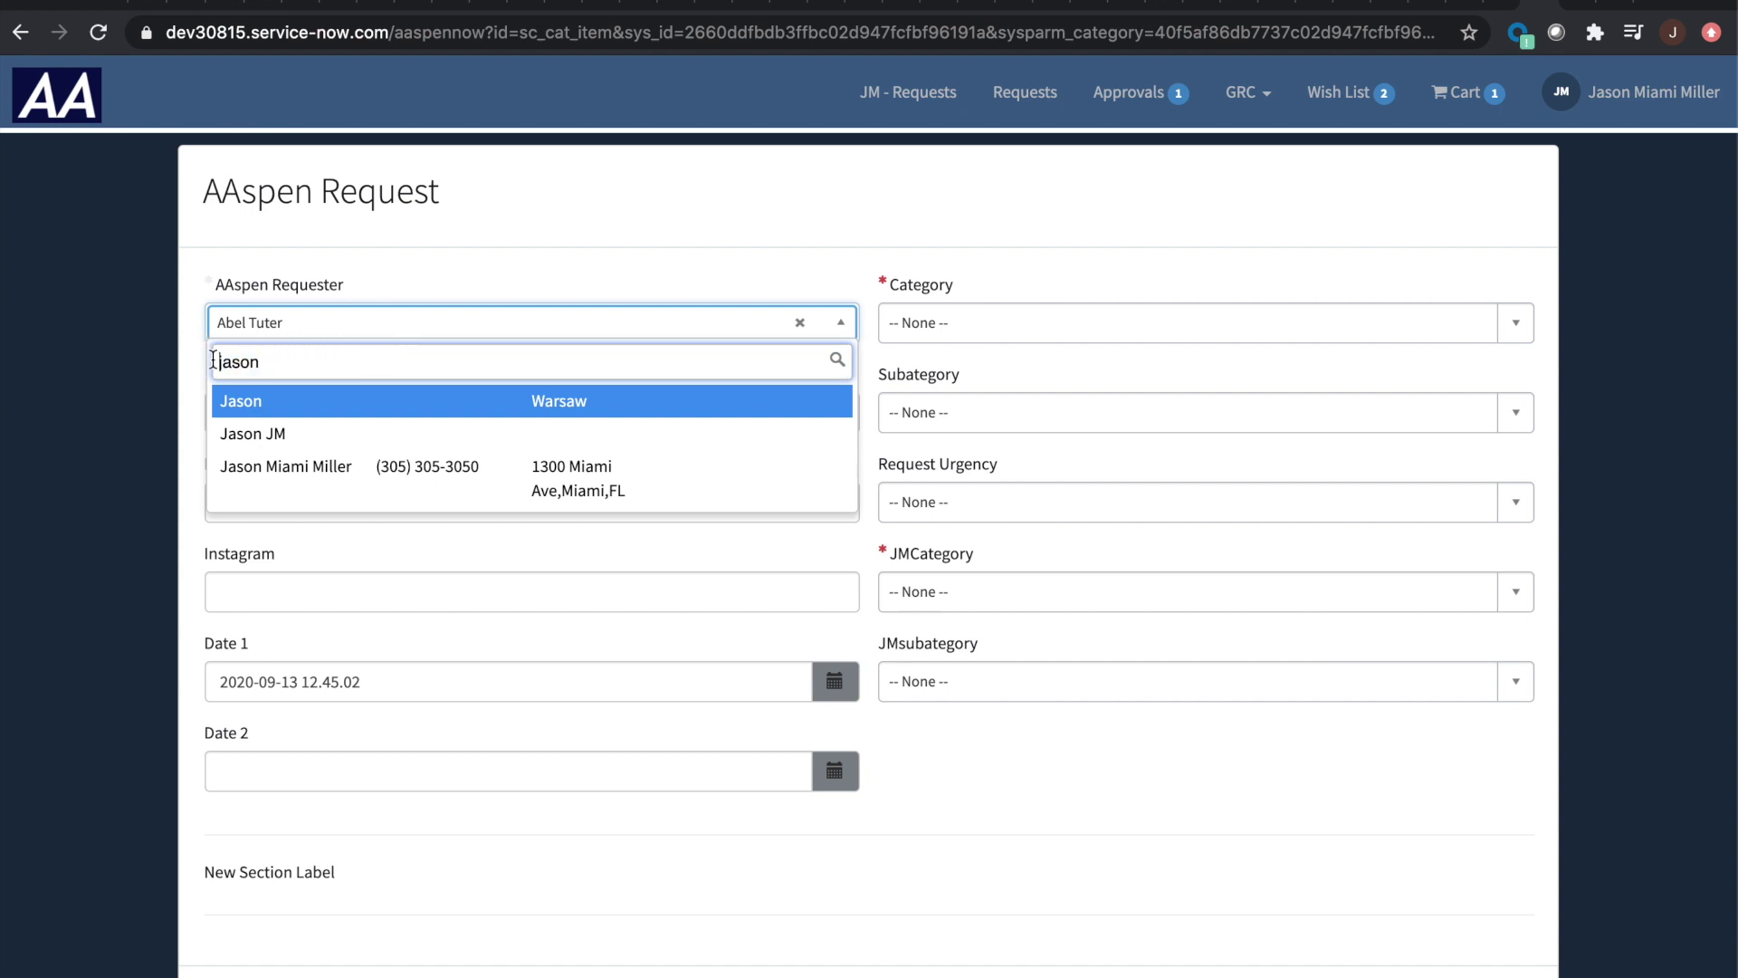
key("BackSpace")
key("BackSpace")
key("BackSpace")
key("BackSpace")
key("BackSpace")
key("BackSpace")
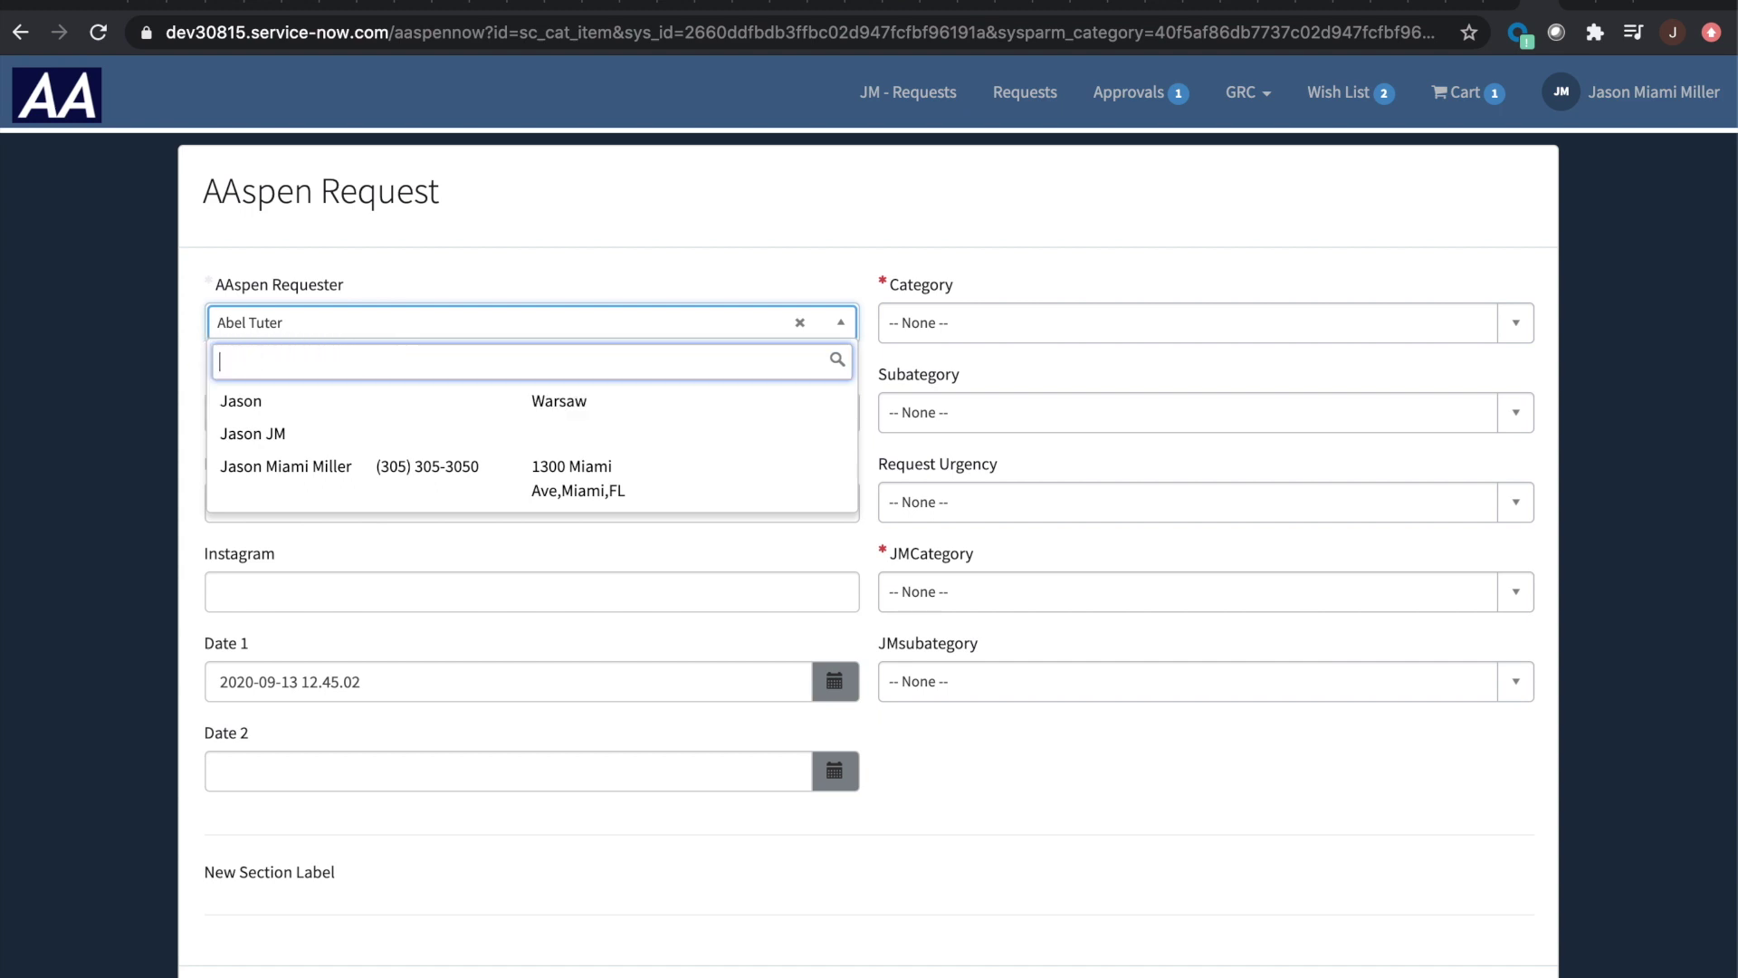
type("@aas")
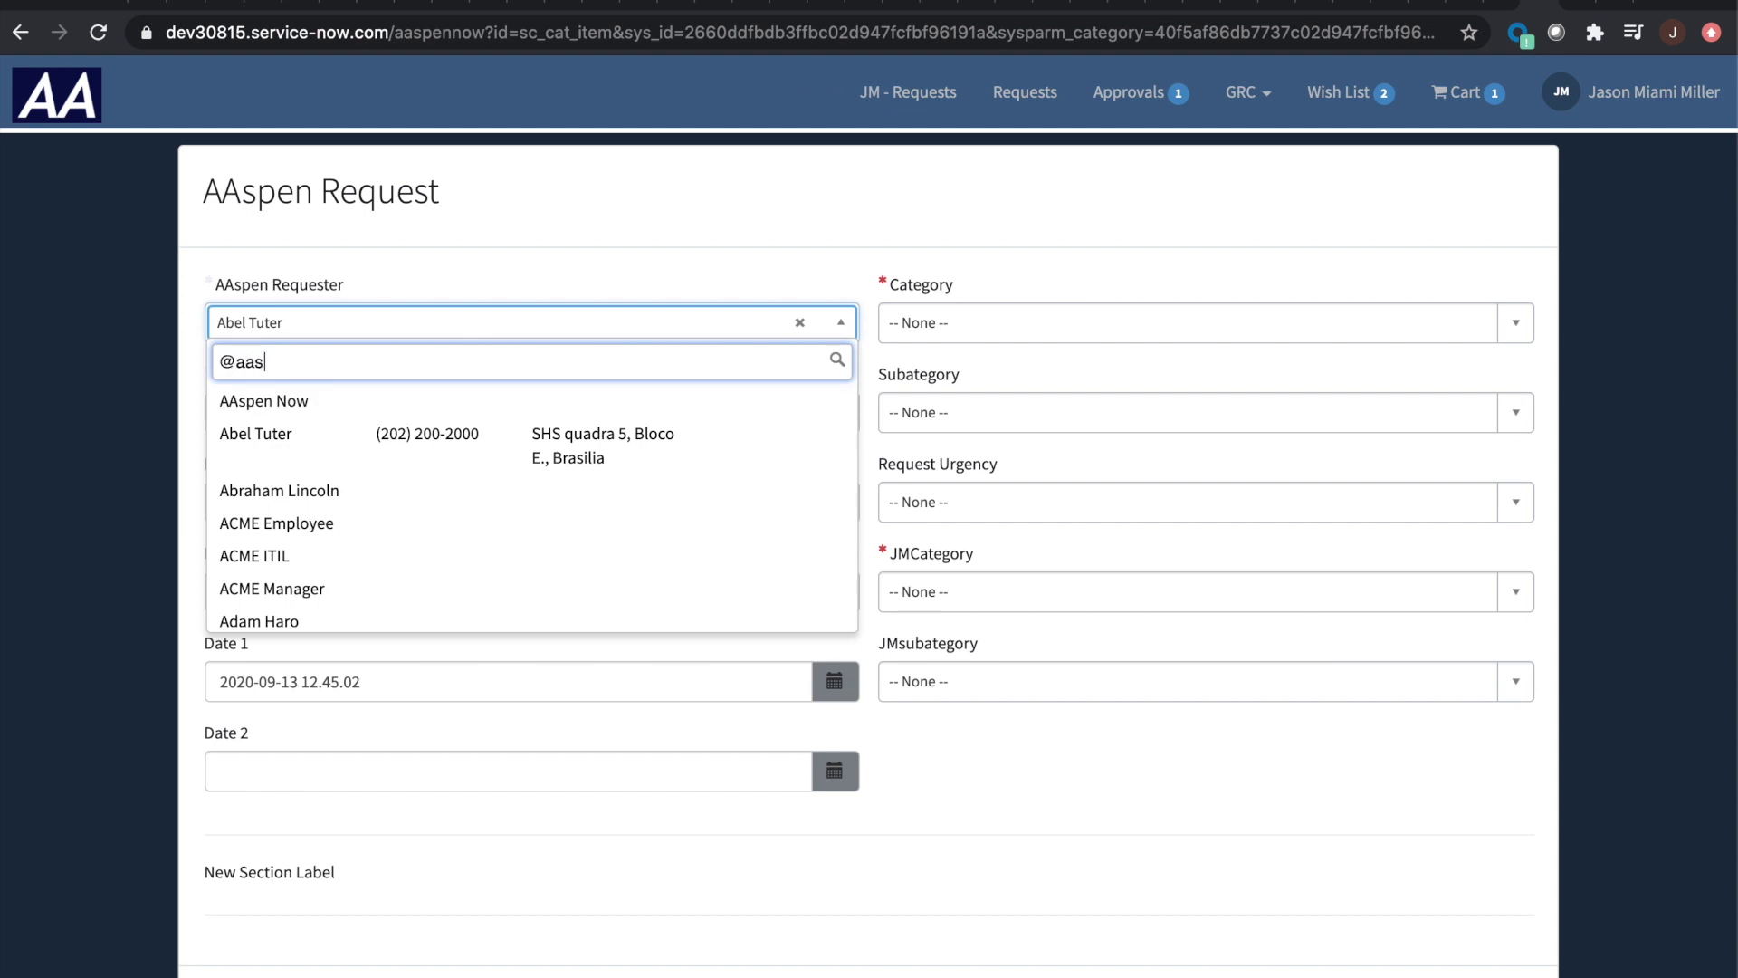
key("BackSpace")
key("BackSpace")
key("BackSpace")
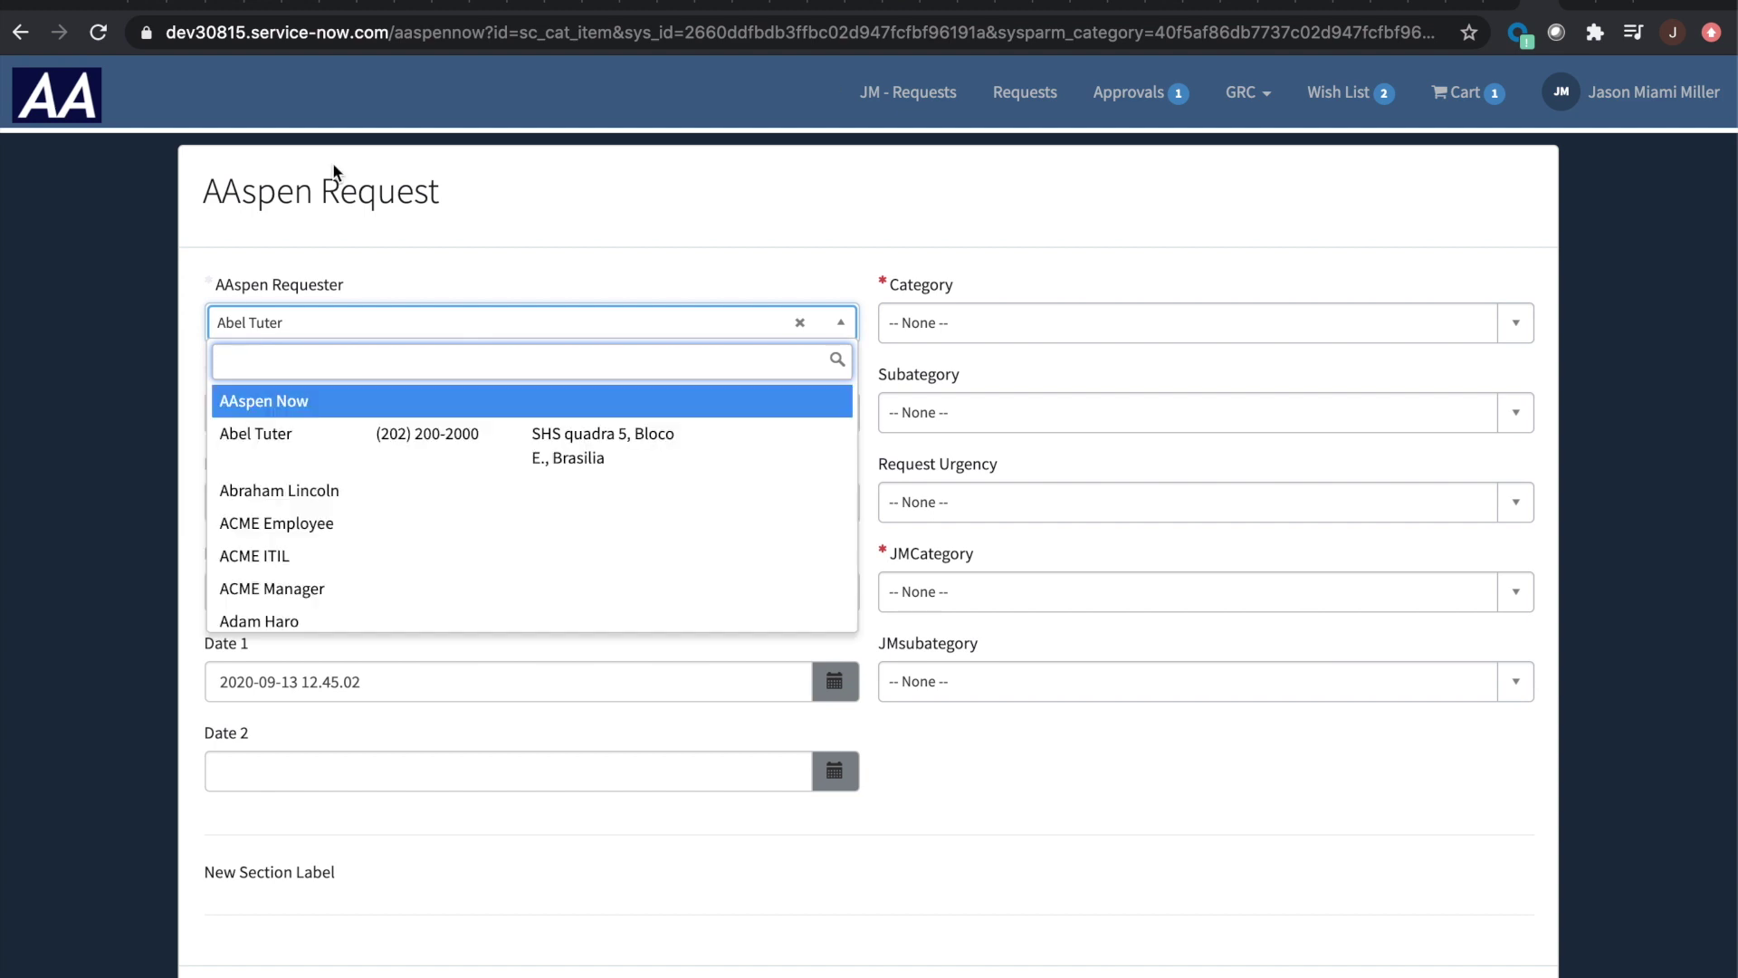
Step: Check the catalog item's variables that have attributes and review the AAspen Requester variable's Variable attributes setting
left_click(714, 7)
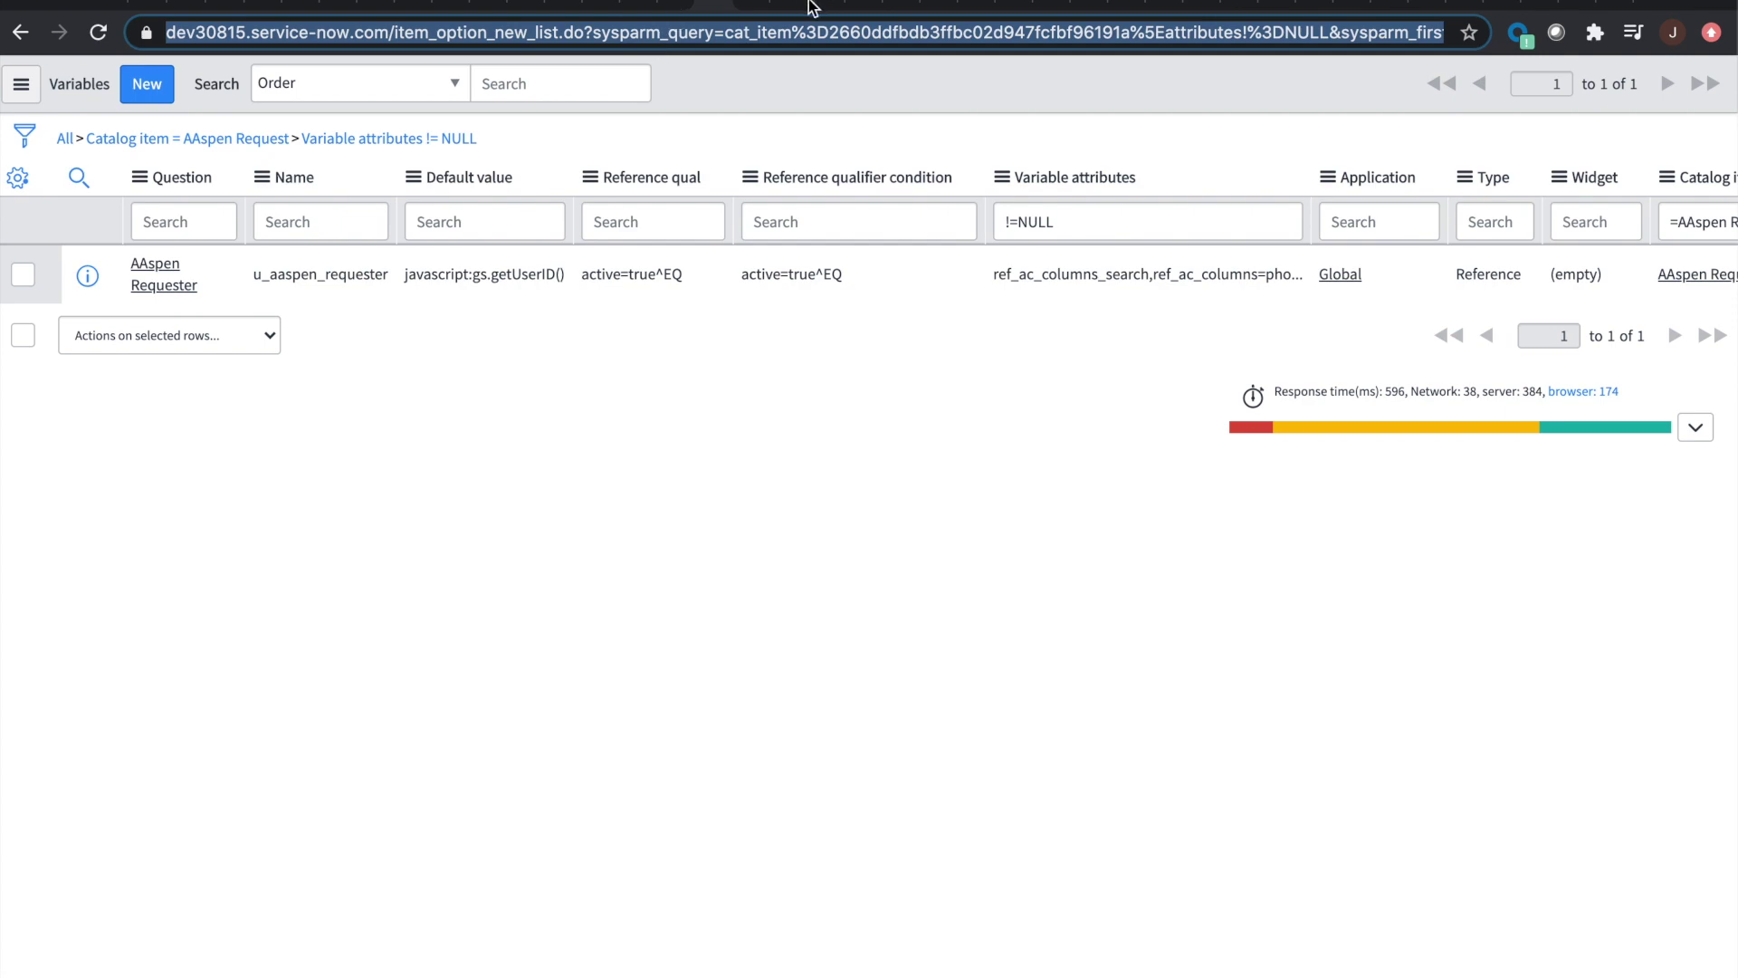
left_click(756, 7)
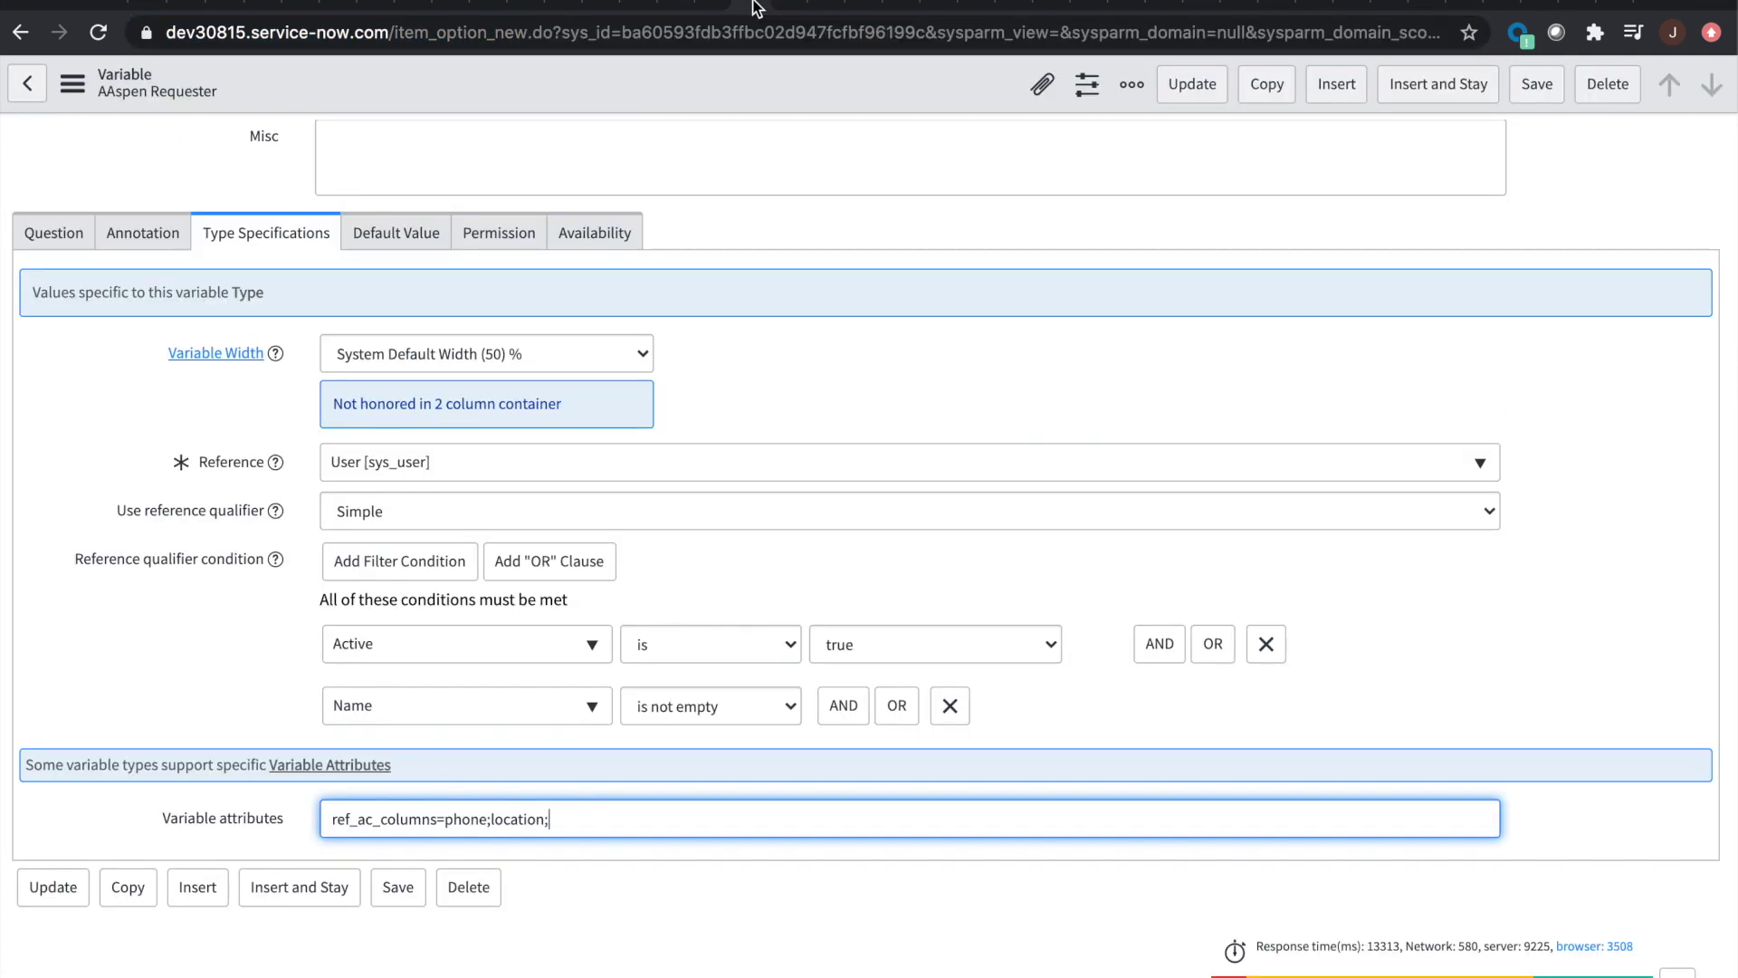
scroll(260, 321, "up", 2)
scroll(260, 320, "down", 2)
Step: Read the notes in the Service catalog variable attributes documentation and the applicable variables for allowed_extensions
left_click(795, 2)
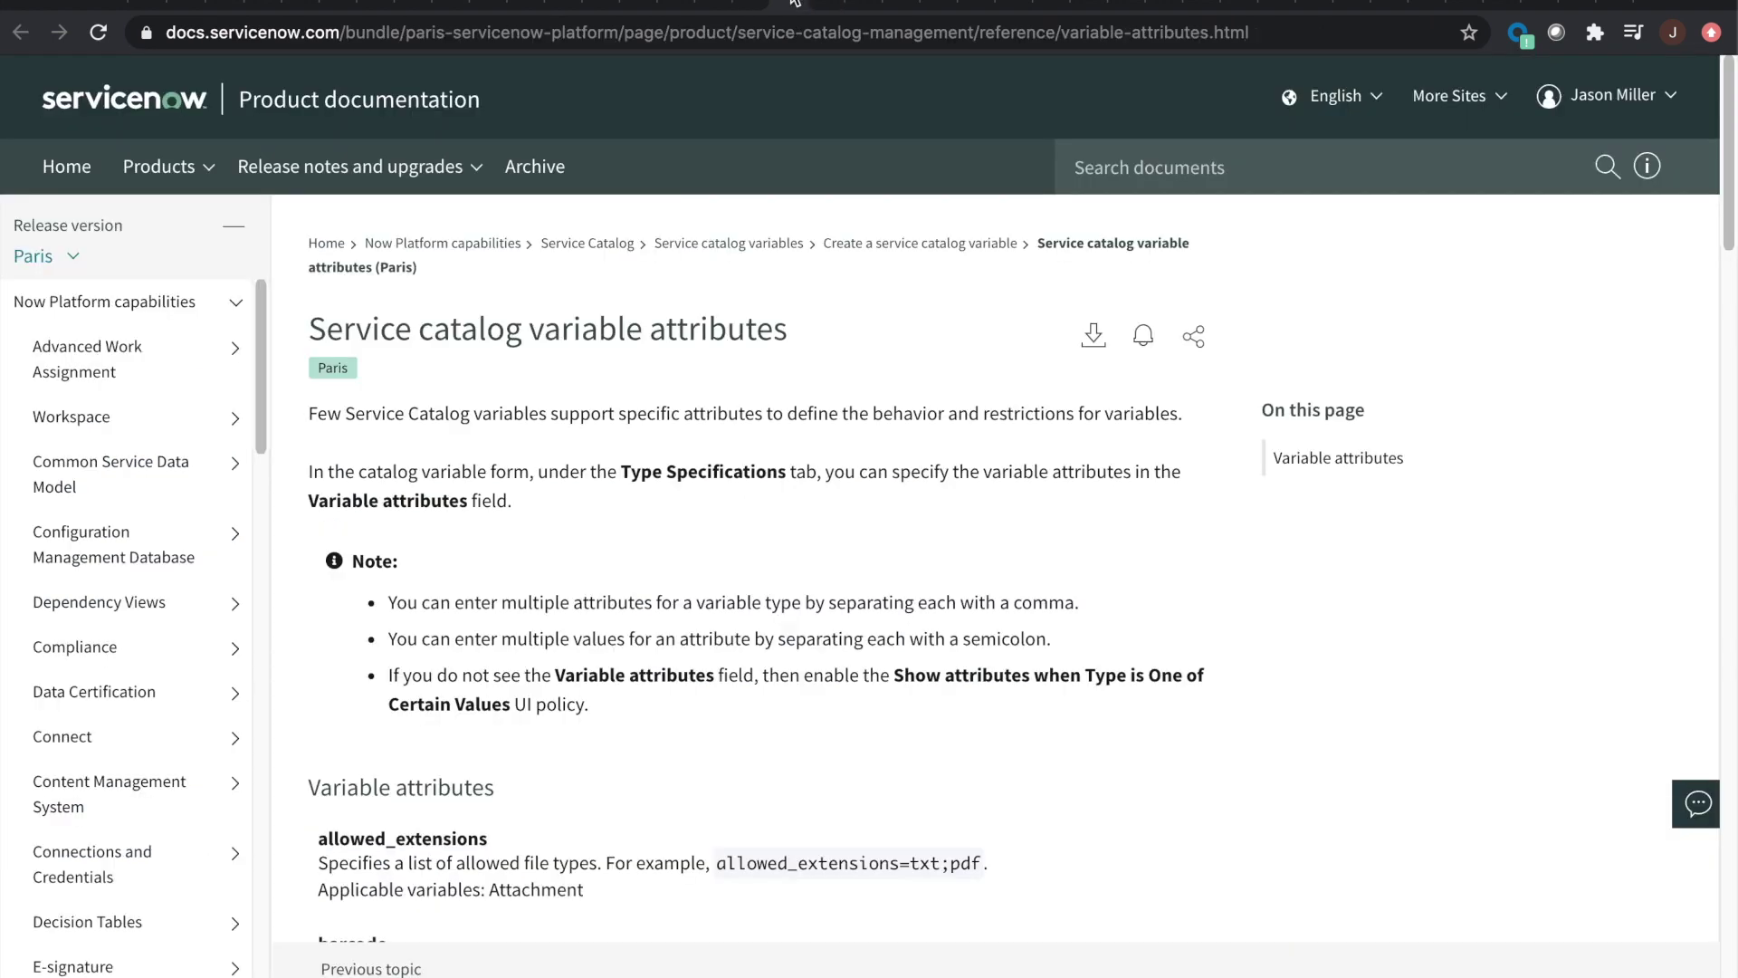
scroll(615, 529, "down", 2)
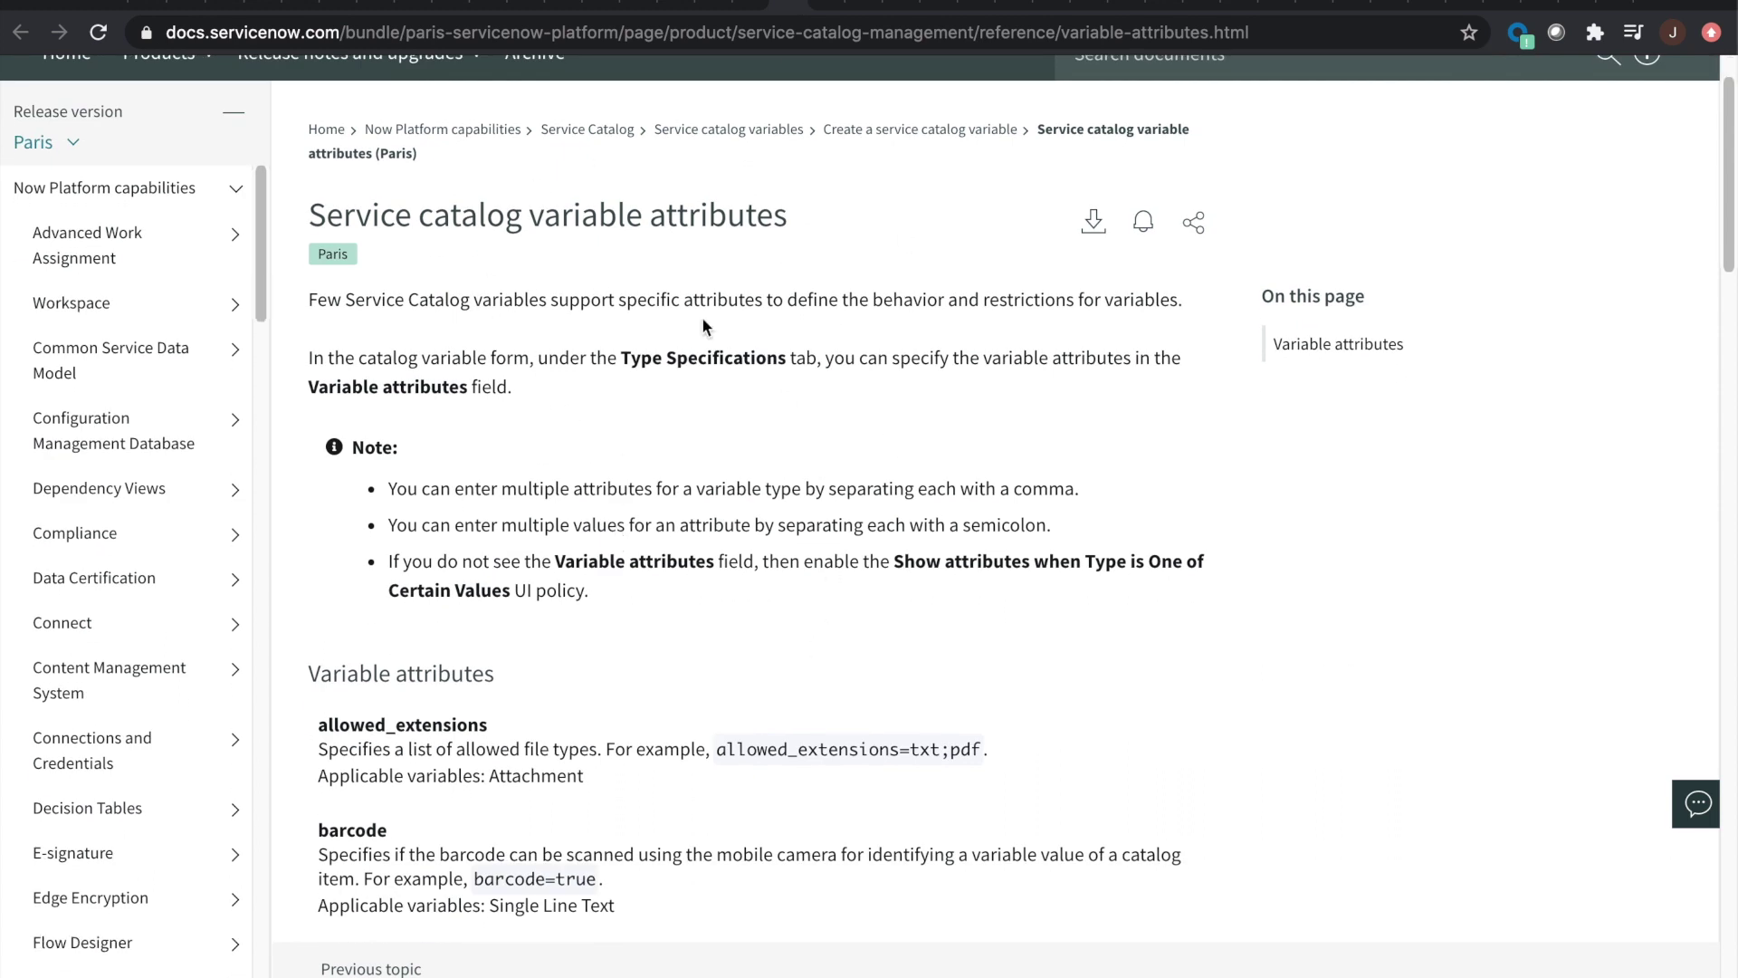
scroll(967, 462, "down", 1)
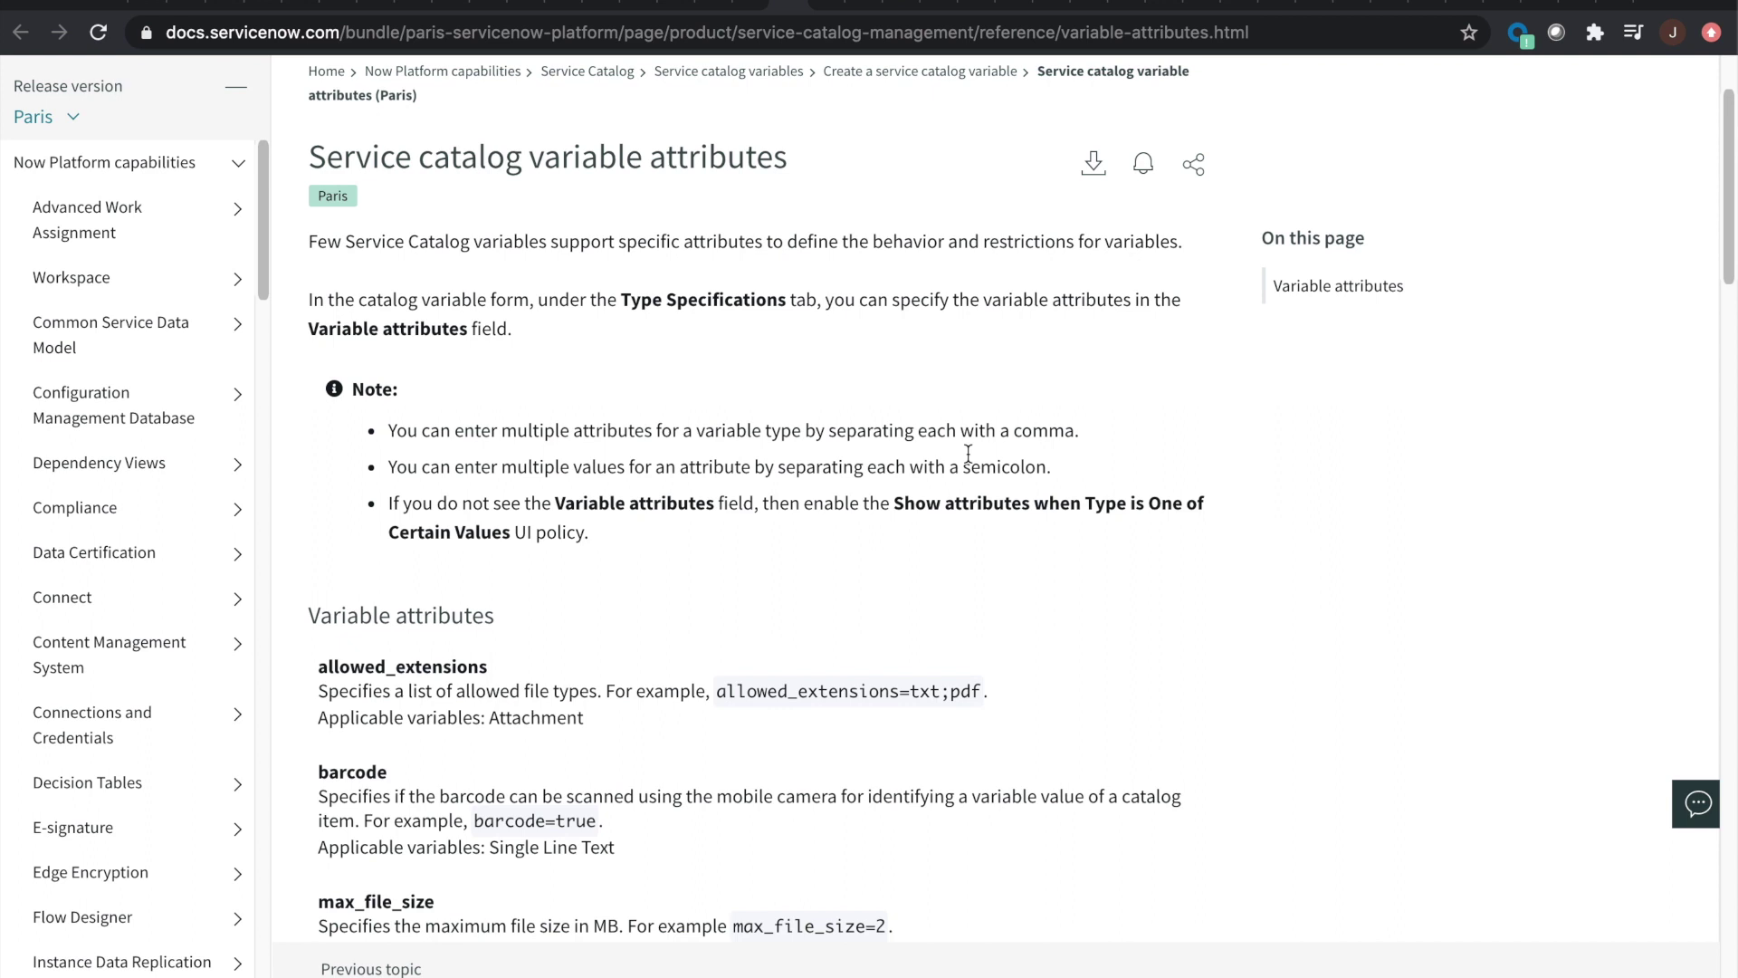
scroll(968, 453, "down", 1)
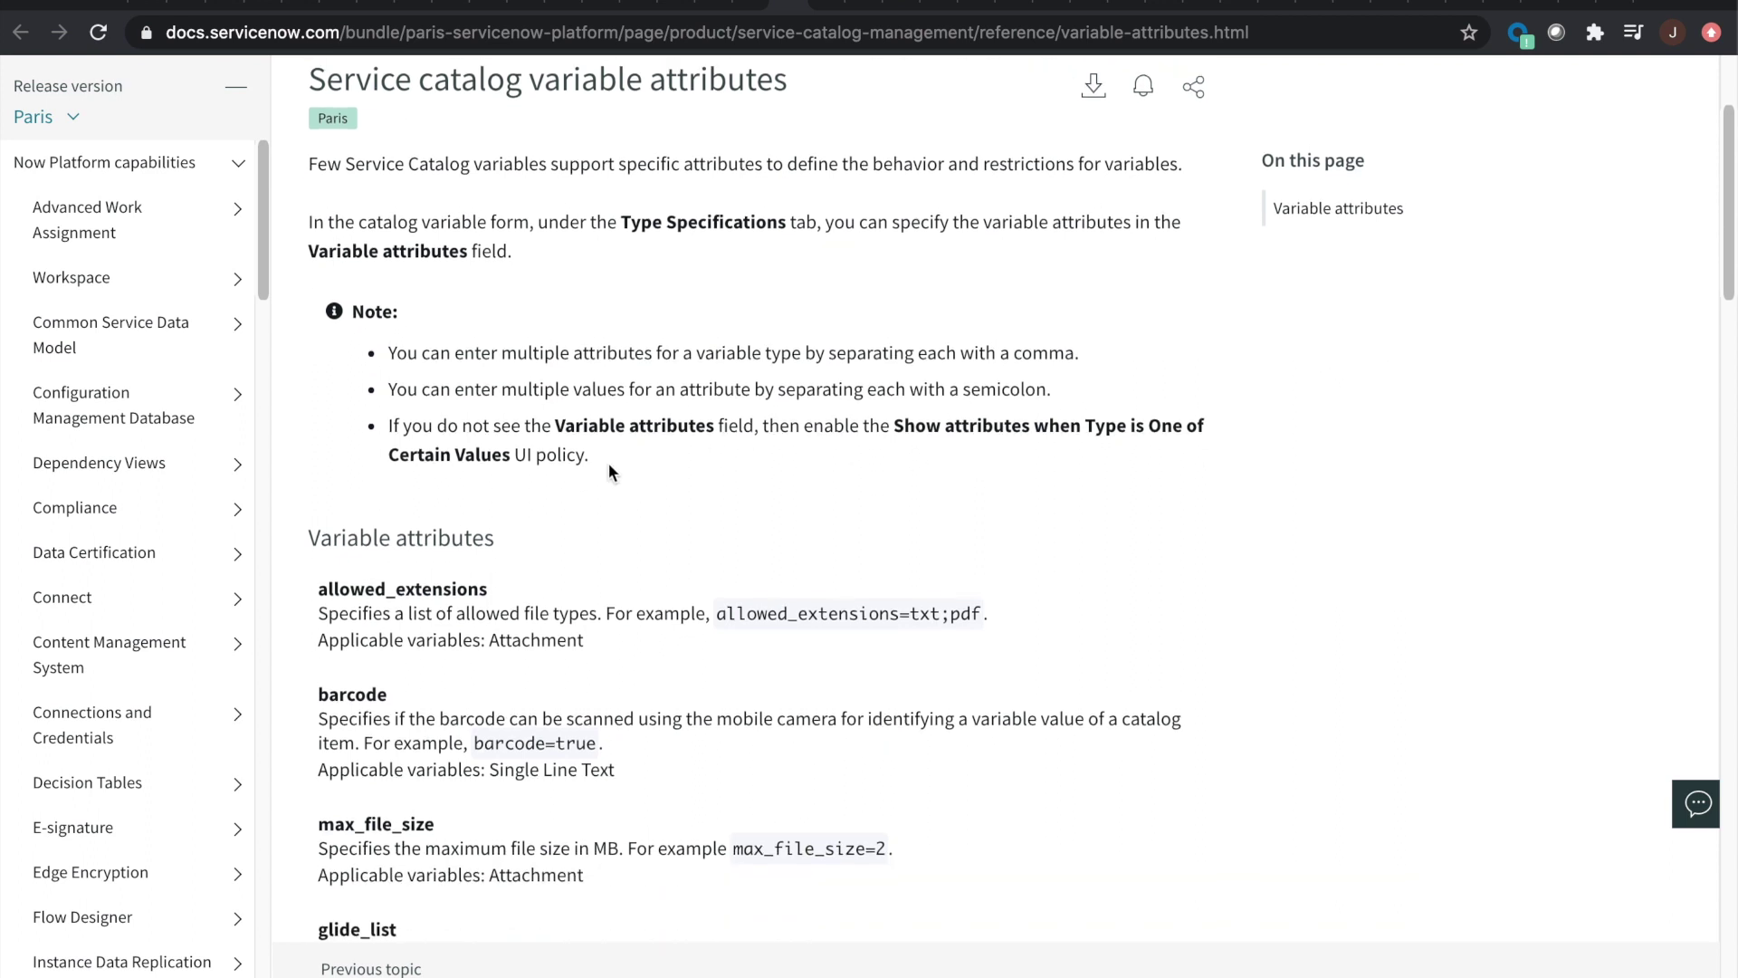
left_click_drag(587, 640, 318, 647)
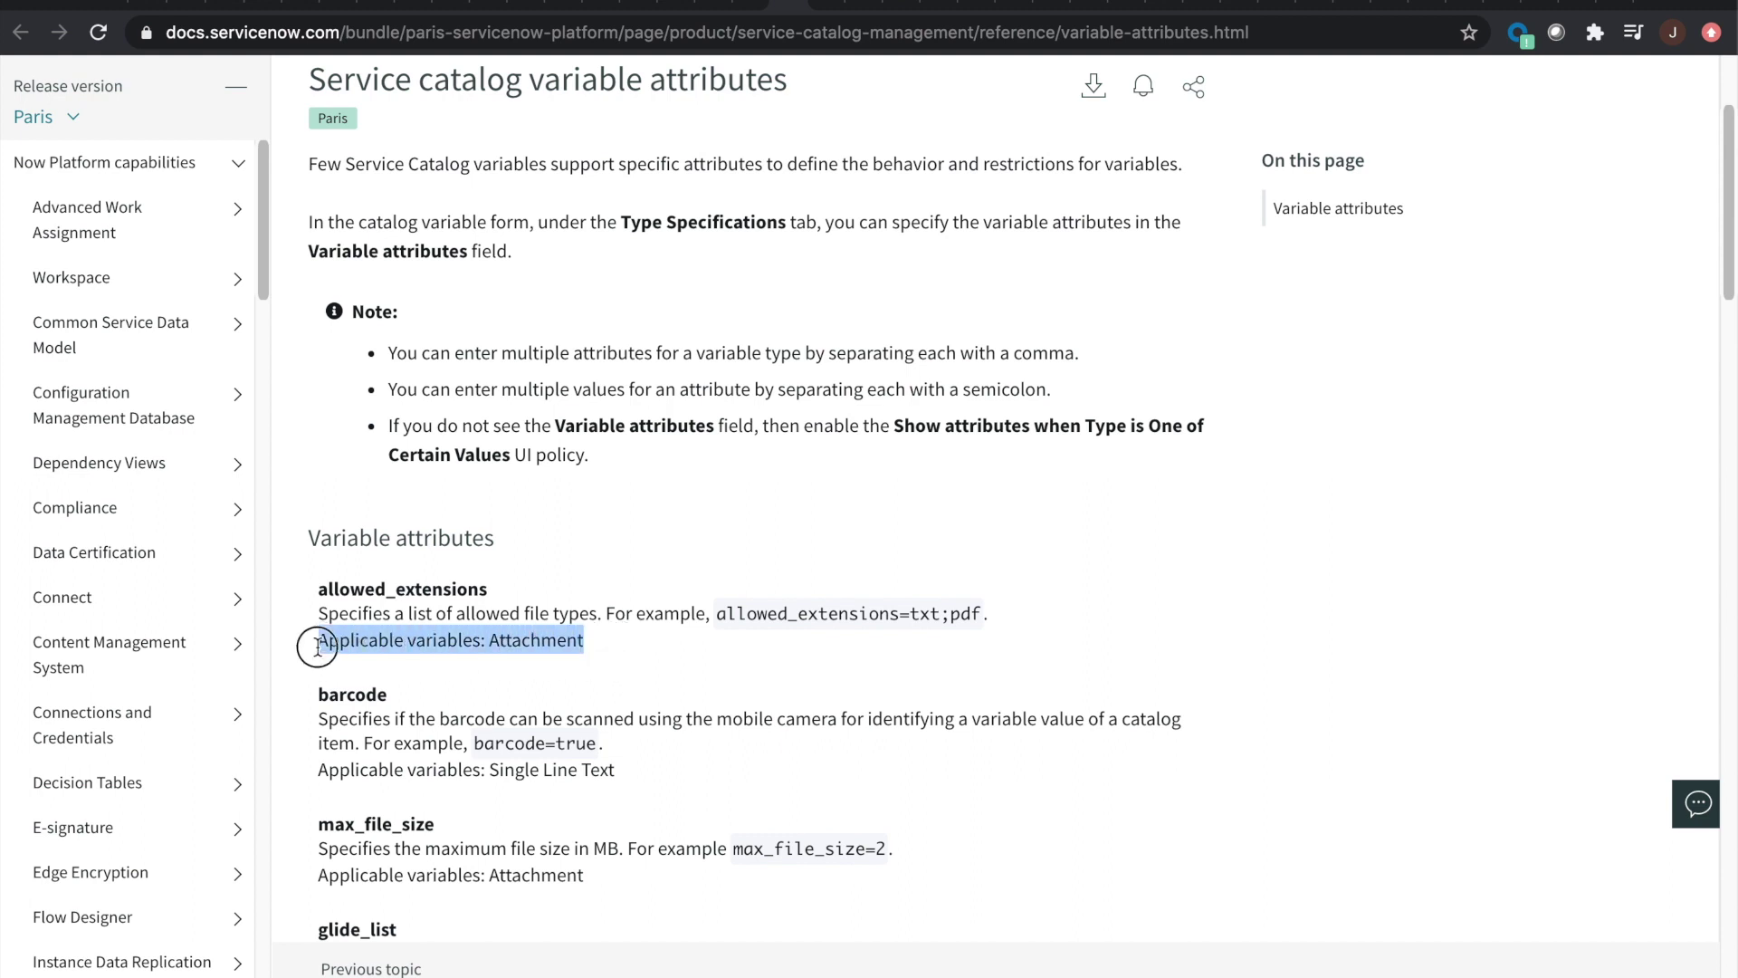
left_click(634, 664)
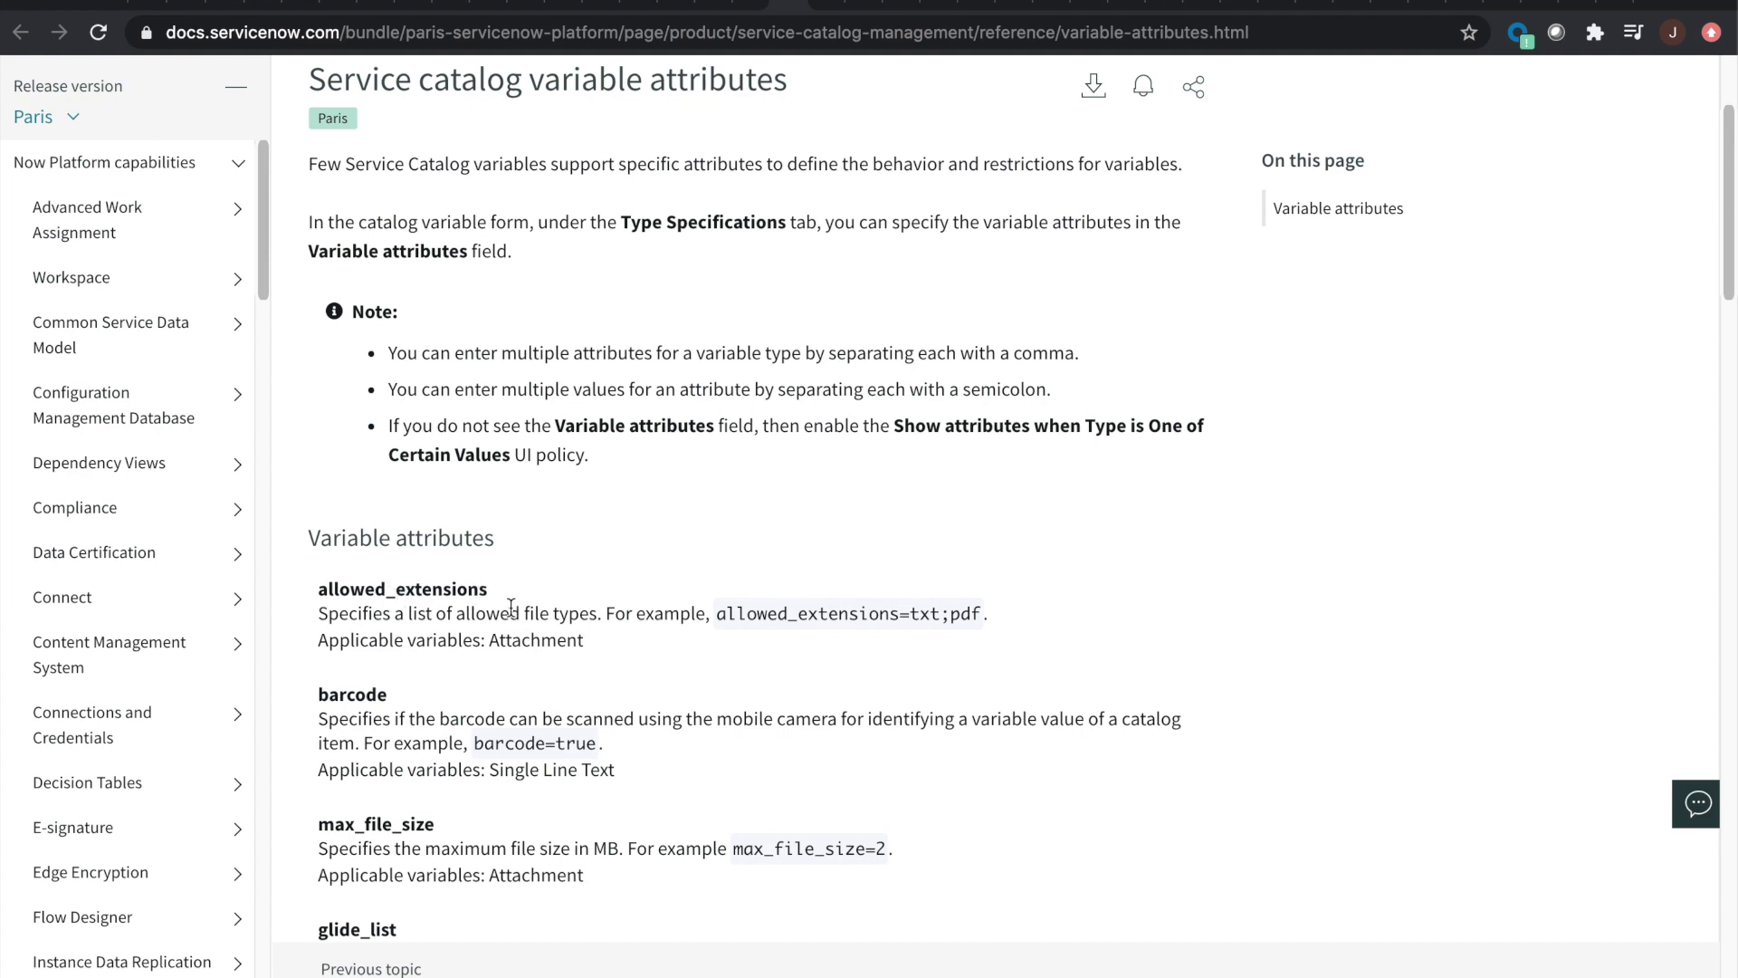
Step: Browse the documented variable attributes from barcode and max_file_size through glide_list to is_searchable_choice
scroll(623, 637, "down", 2)
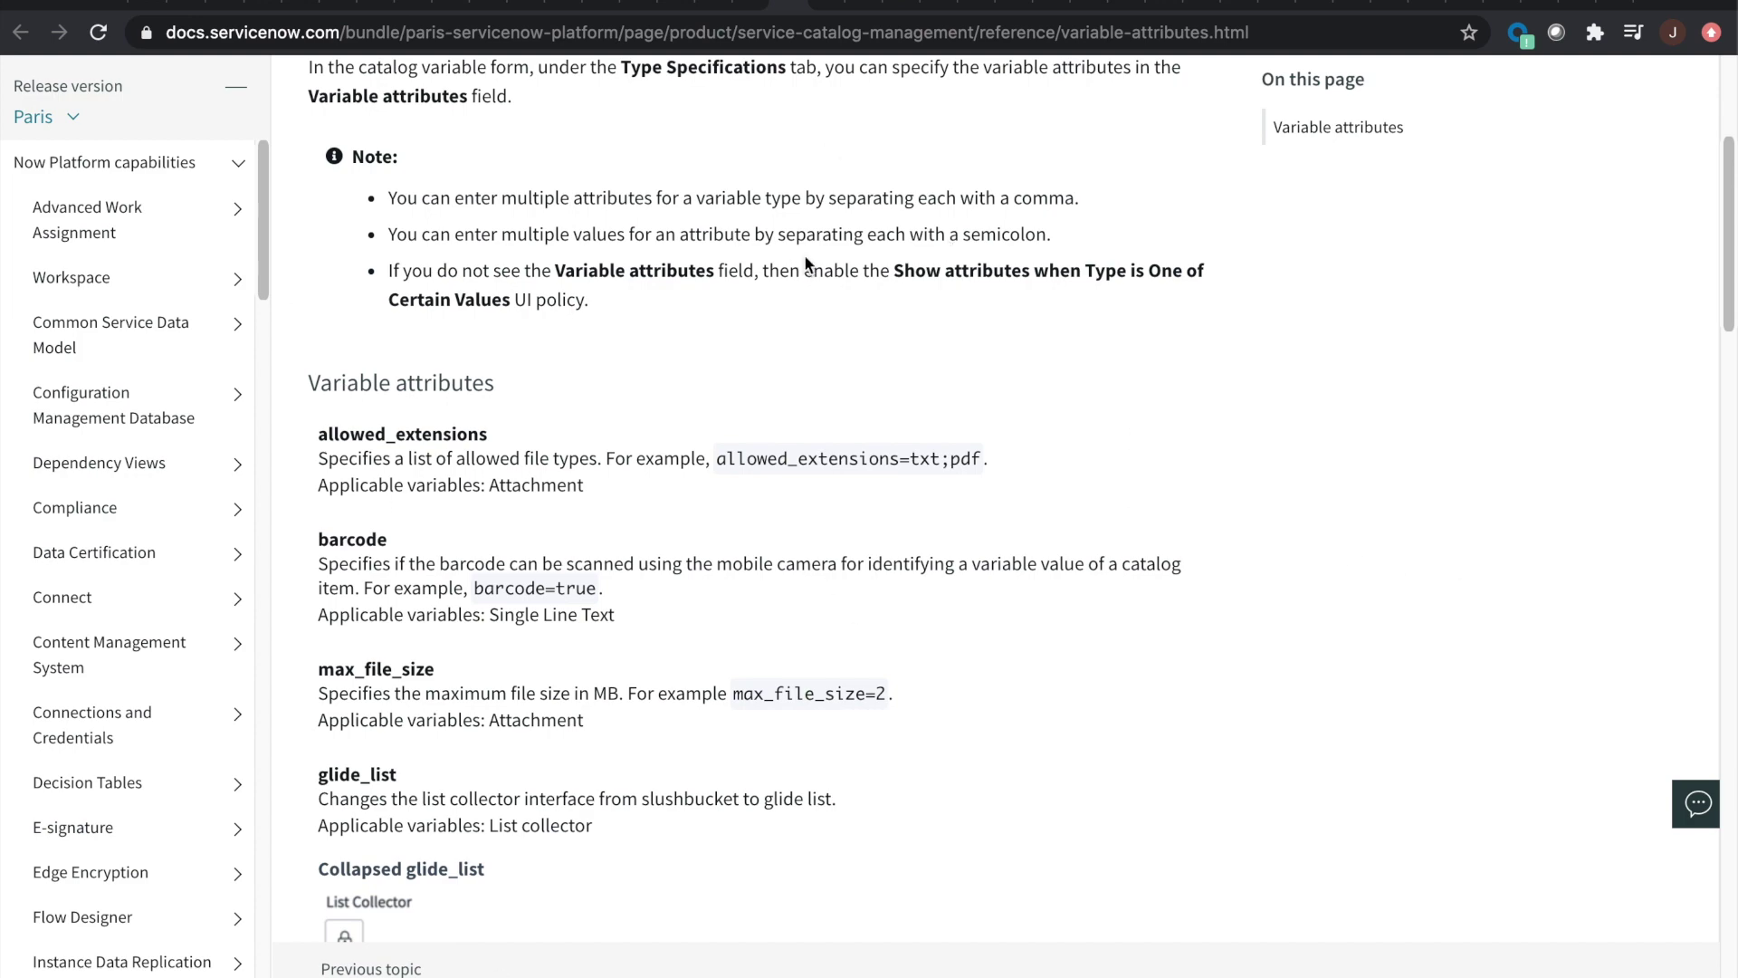
scroll(692, 684, "down", 8)
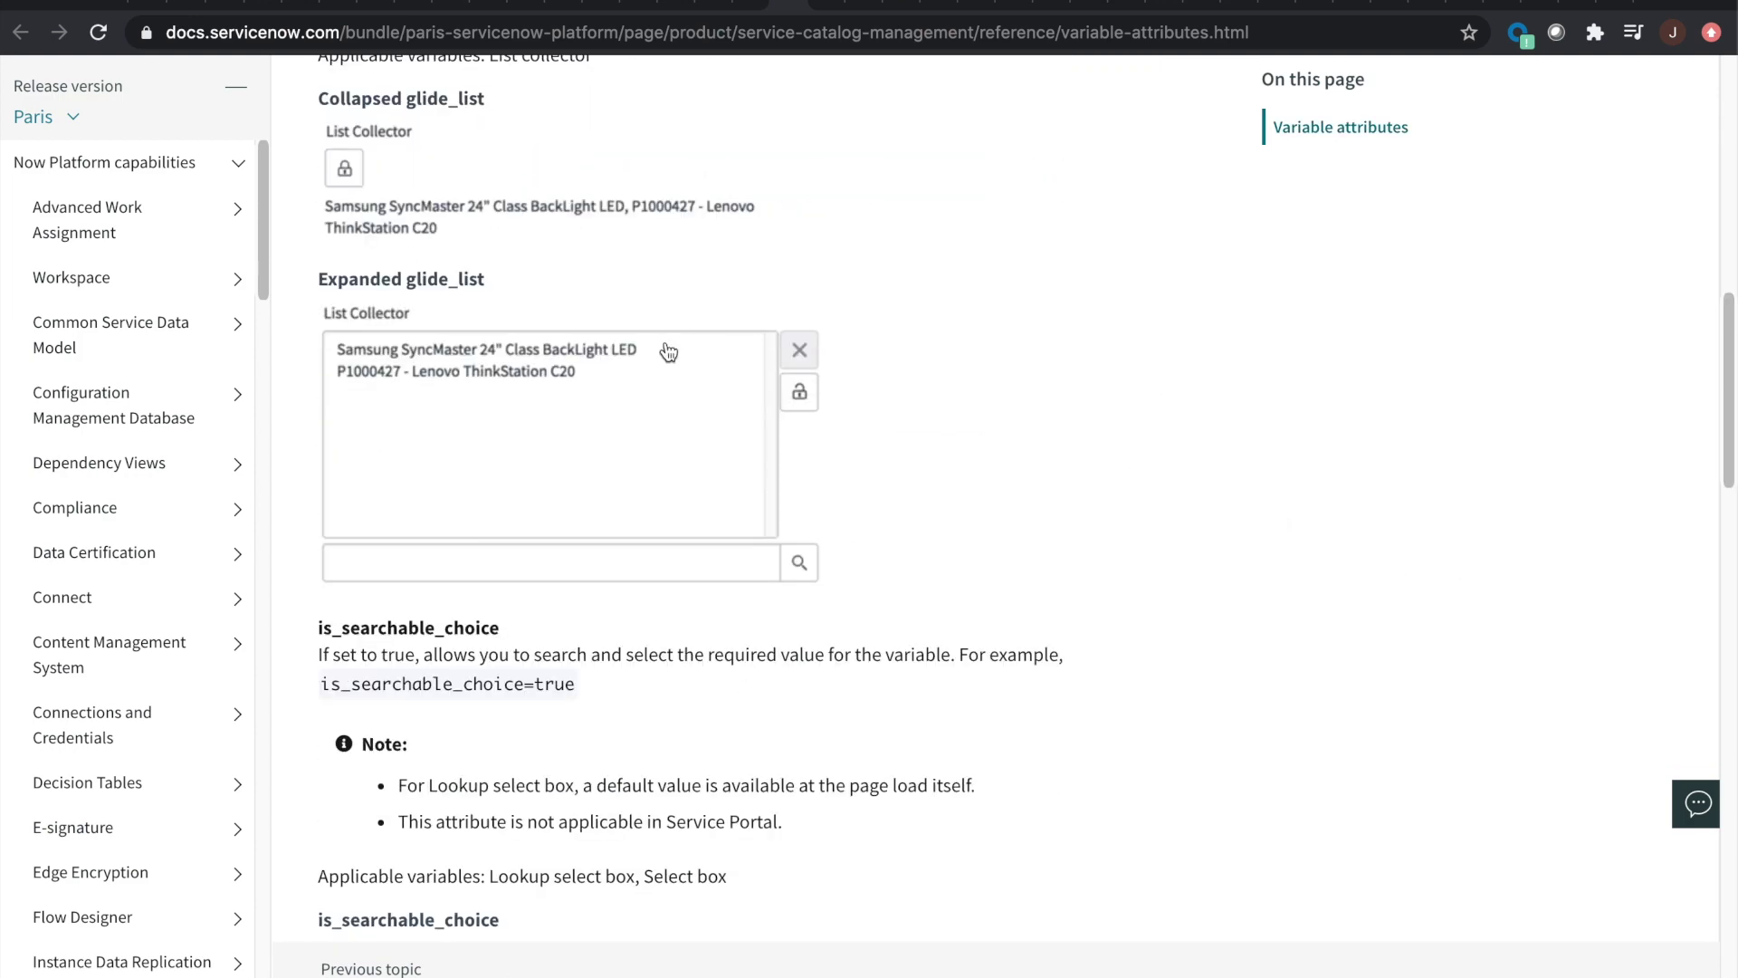
scroll(883, 677, "down", 3)
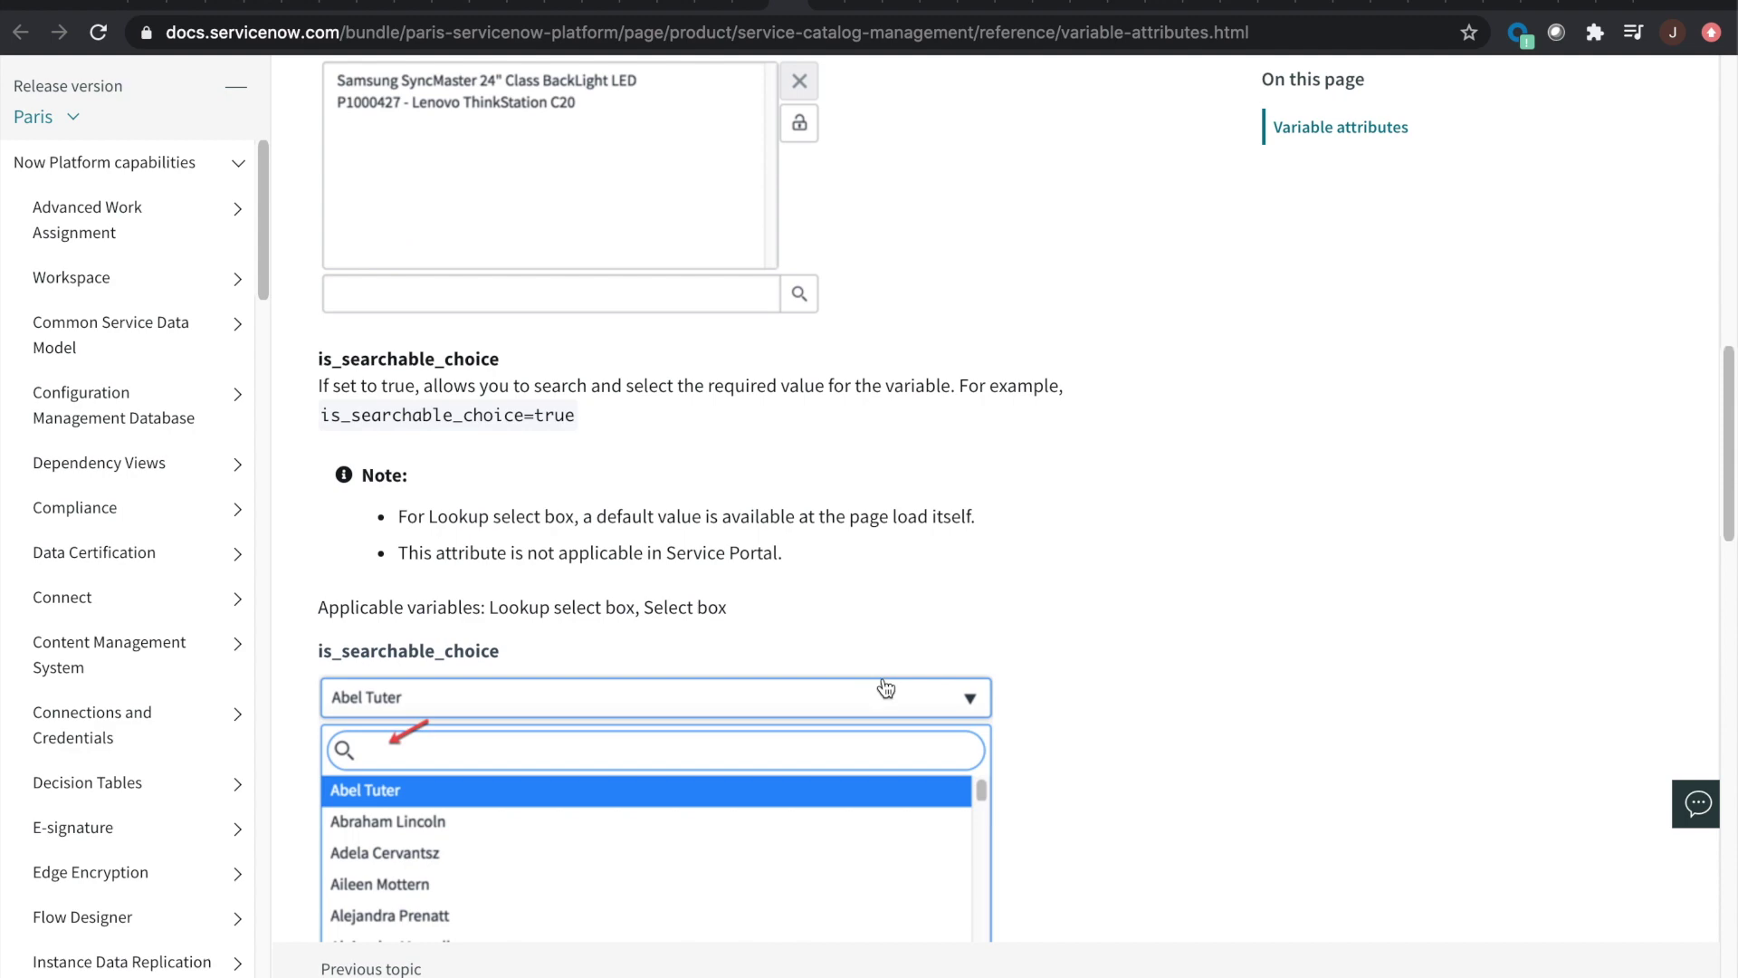
scroll(829, 271, "down", 2)
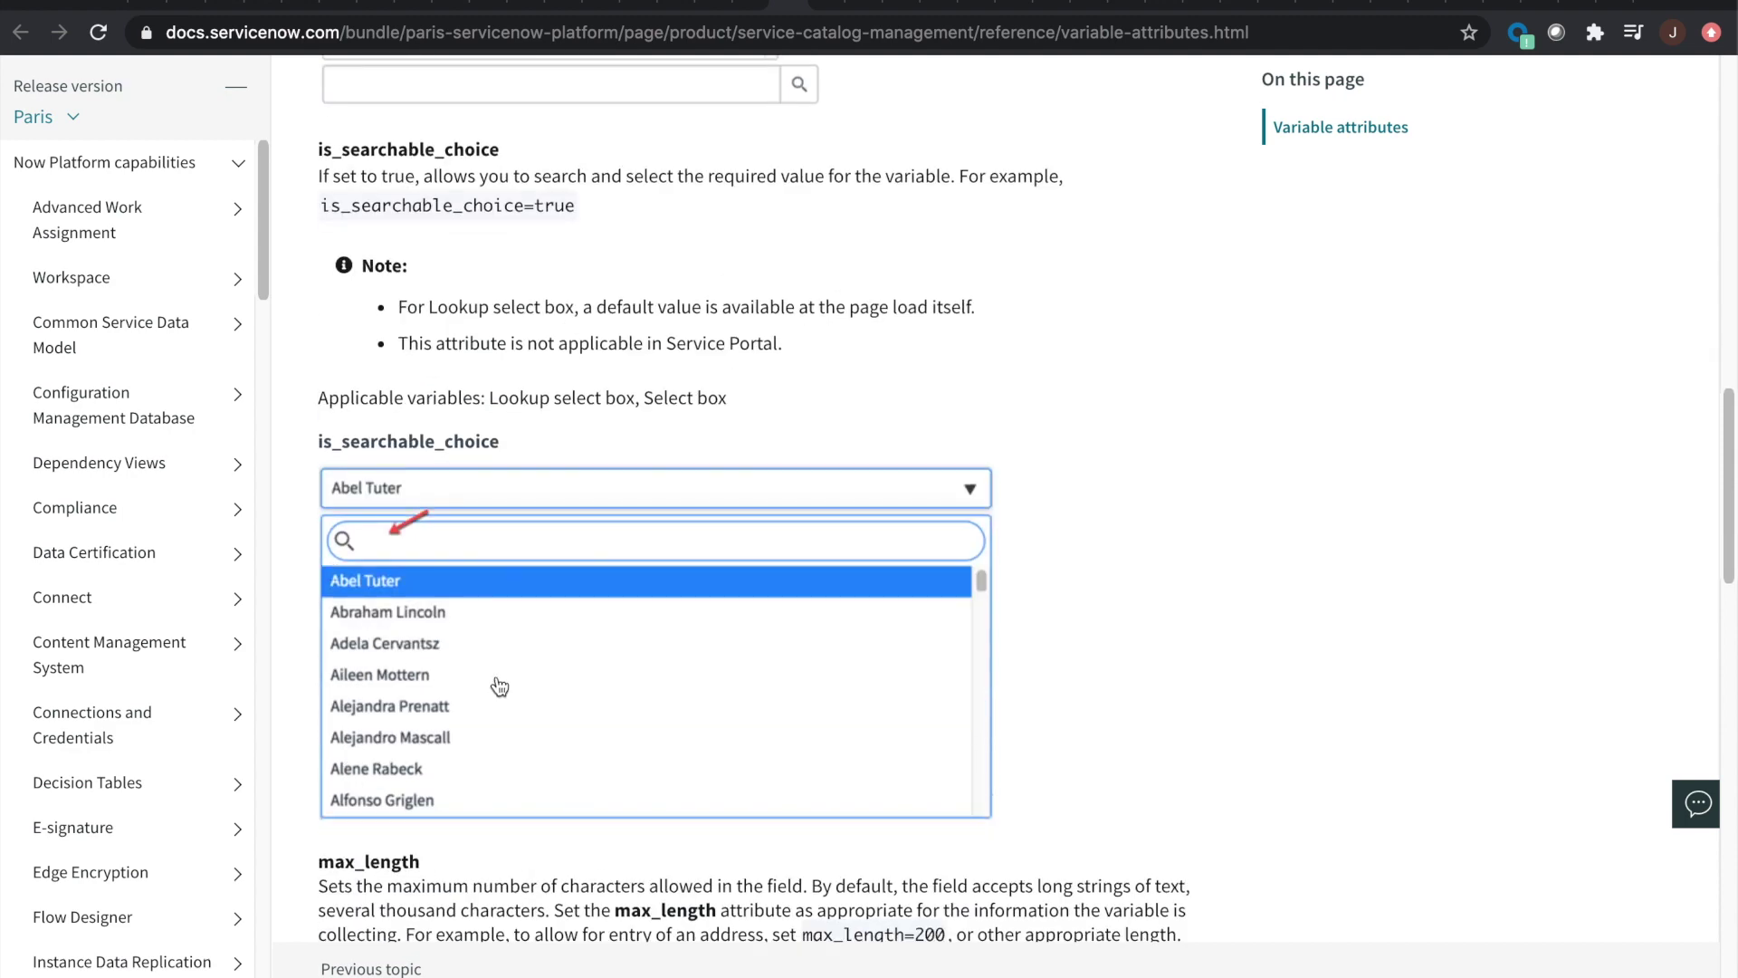
scroll(601, 544, "up", 20)
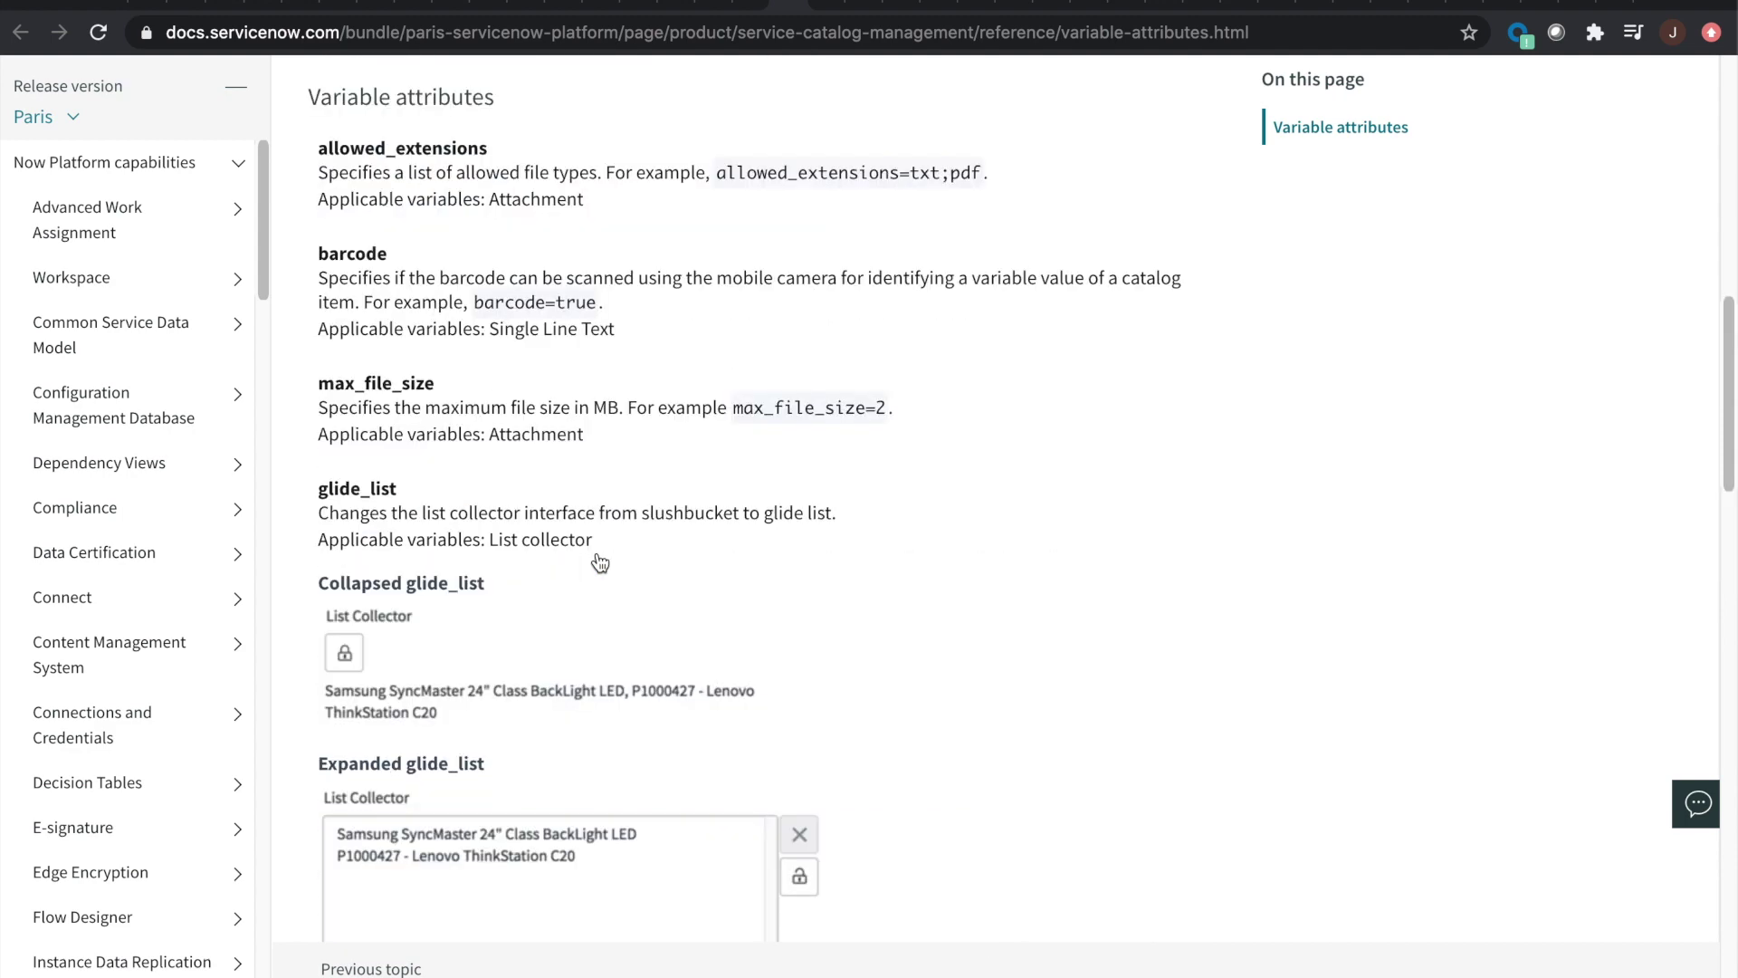
scroll(743, 525, "up", 2)
Step: Examine the is_searchable_choice documentation note about Service Portal applicability and return to the start of the attribute list
scroll(634, 263, "down", 20)
scroll(636, 264, "down", 1)
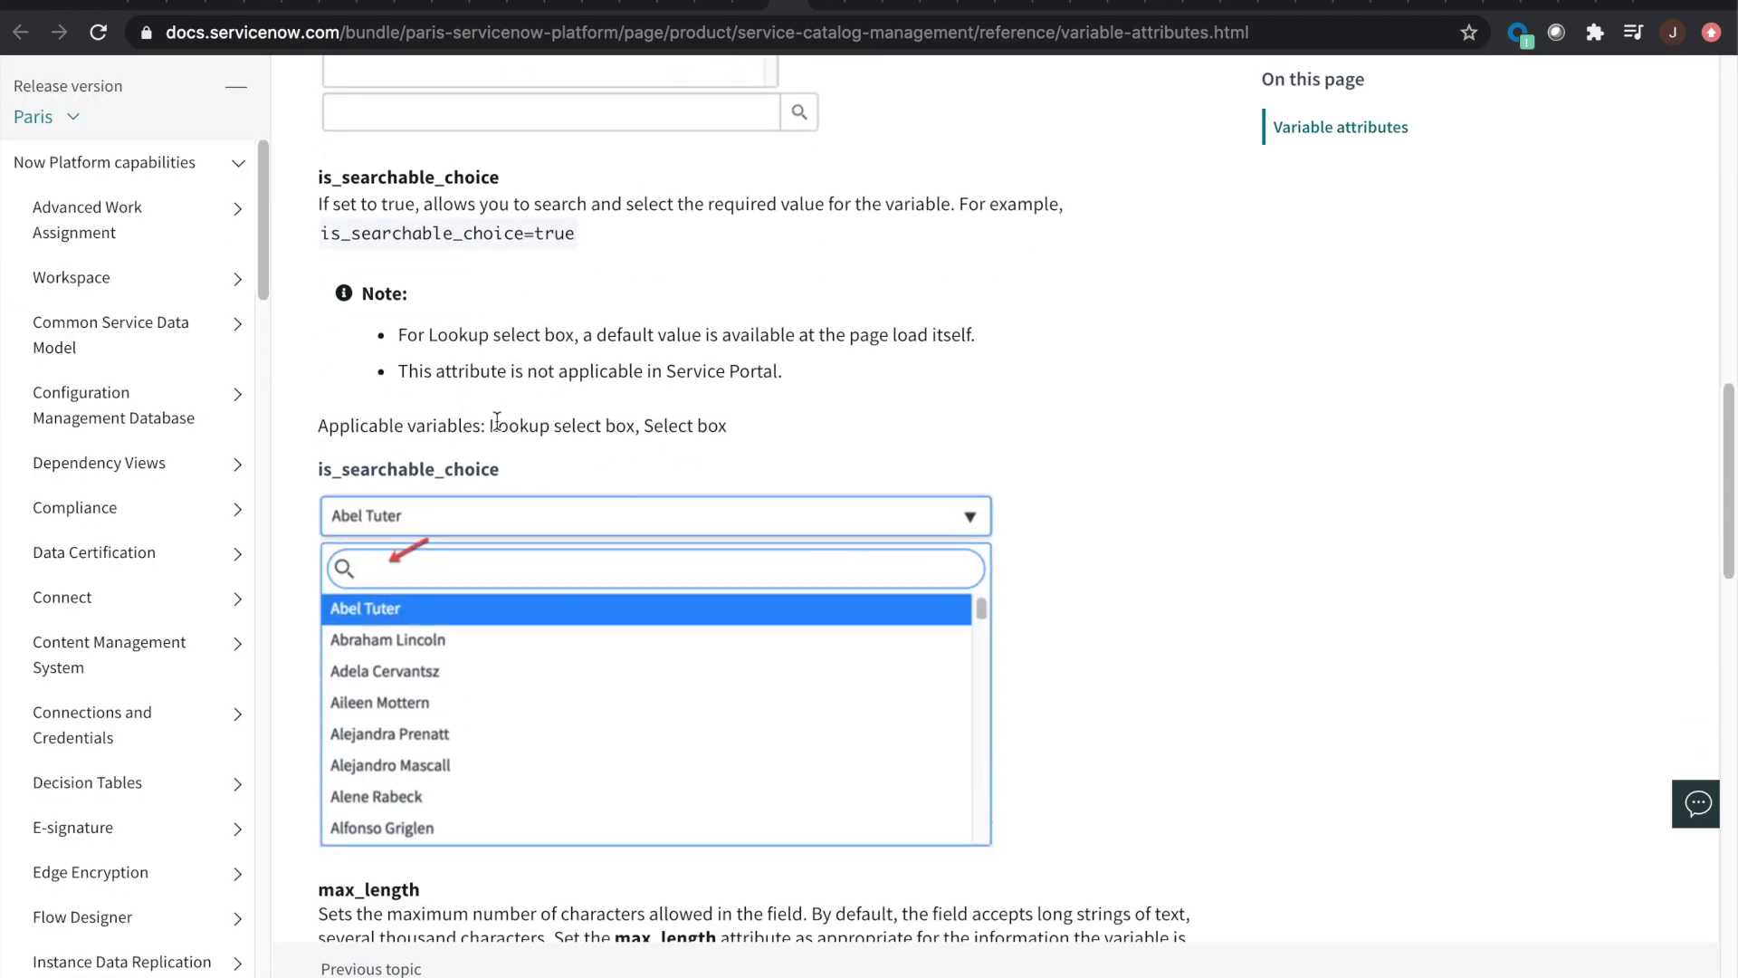
left_click_drag(784, 373, 398, 369)
left_click(785, 367)
scroll(789, 394, "up", 10)
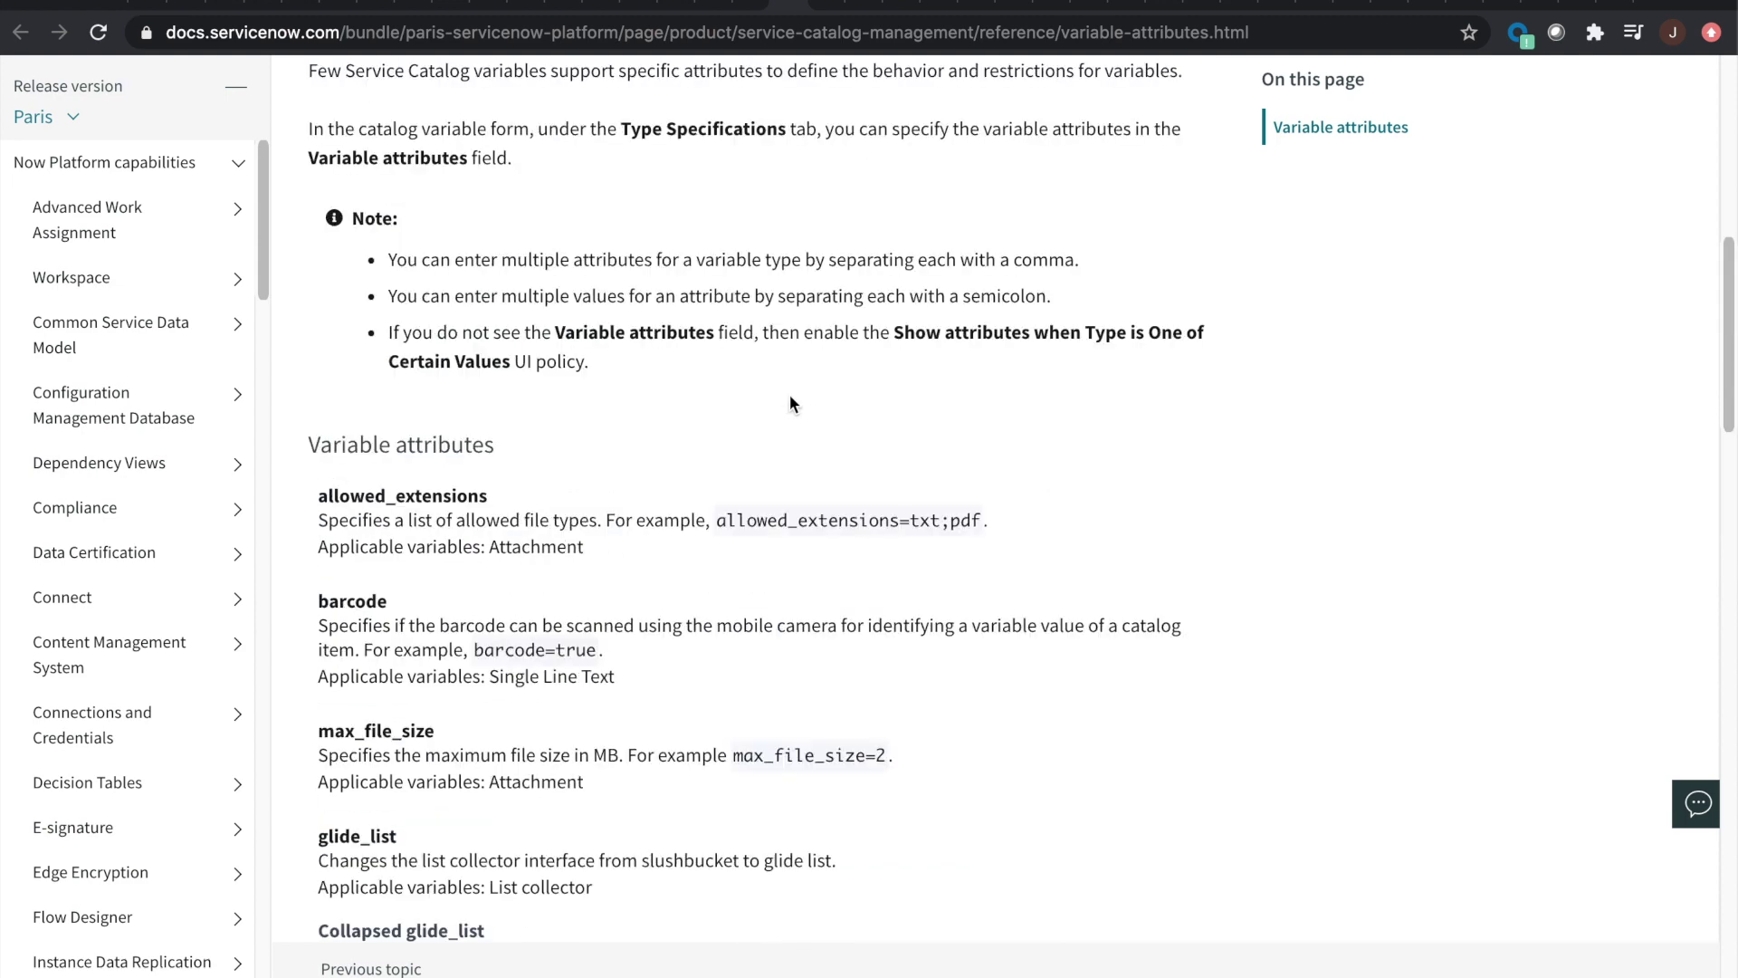
scroll(790, 397, "up", 1)
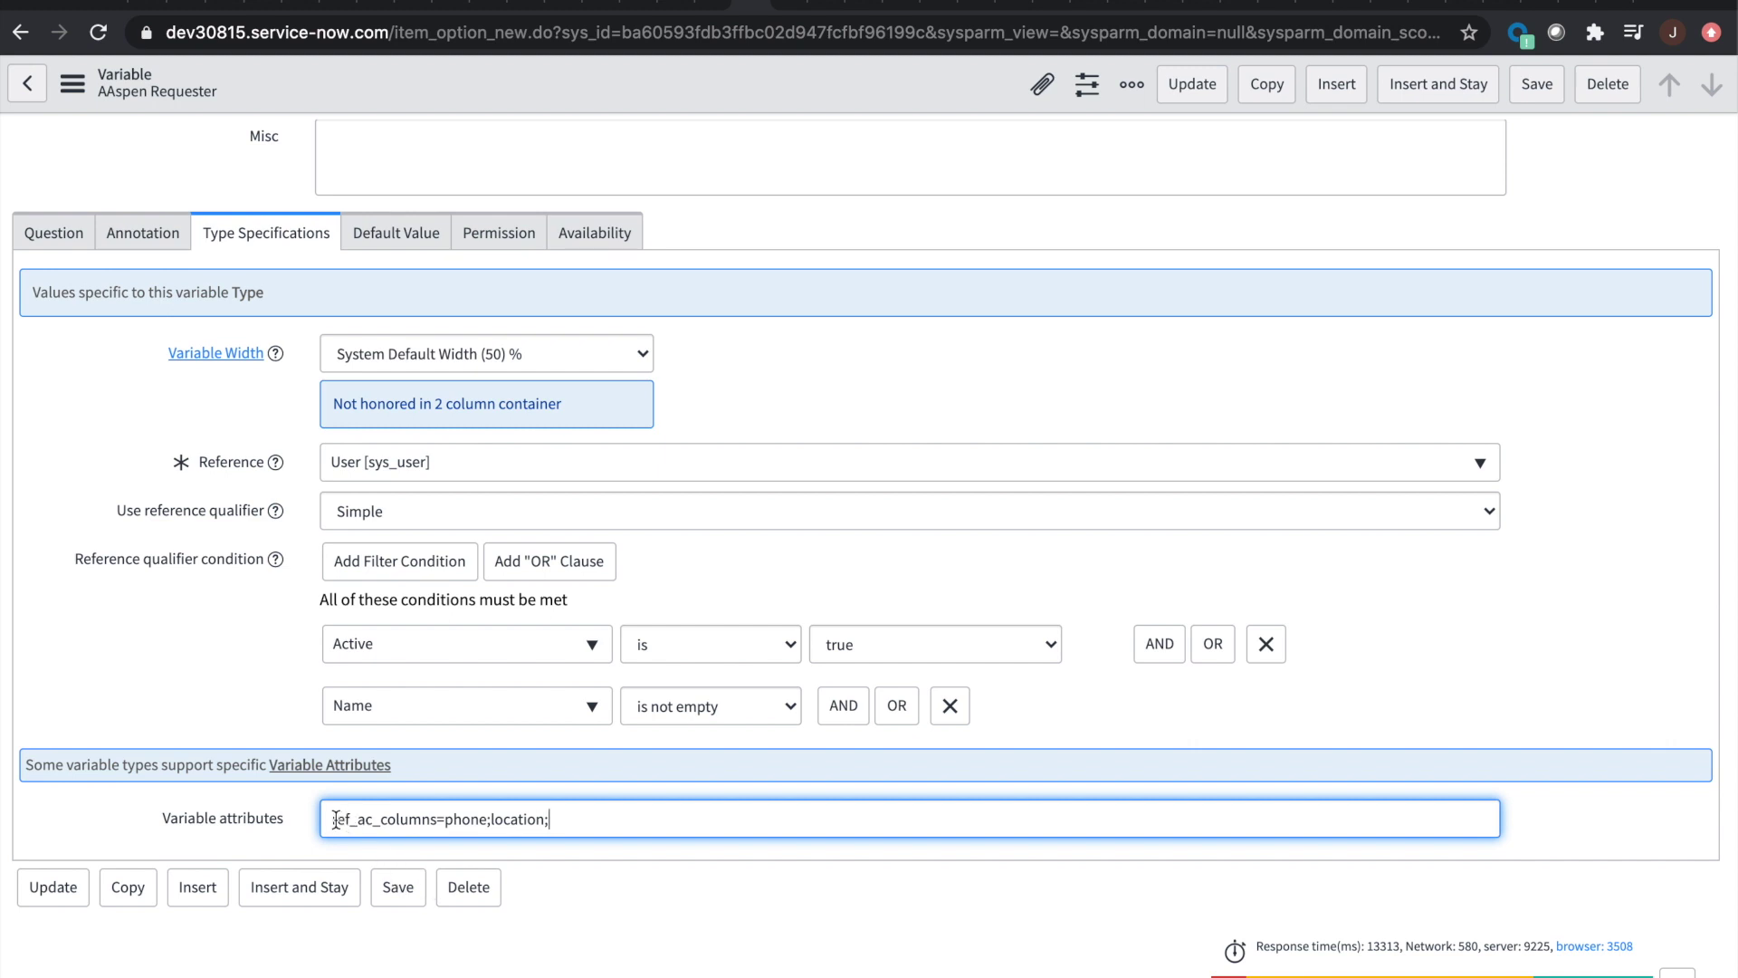
Step: Add u_instagram to the ref_ac_columns list in the AAspen Requester variable's attributes and save the variable
left_click_drag(337, 825, 453, 820)
left_click(454, 820)
type(";u_instagram")
left_click(391, 889)
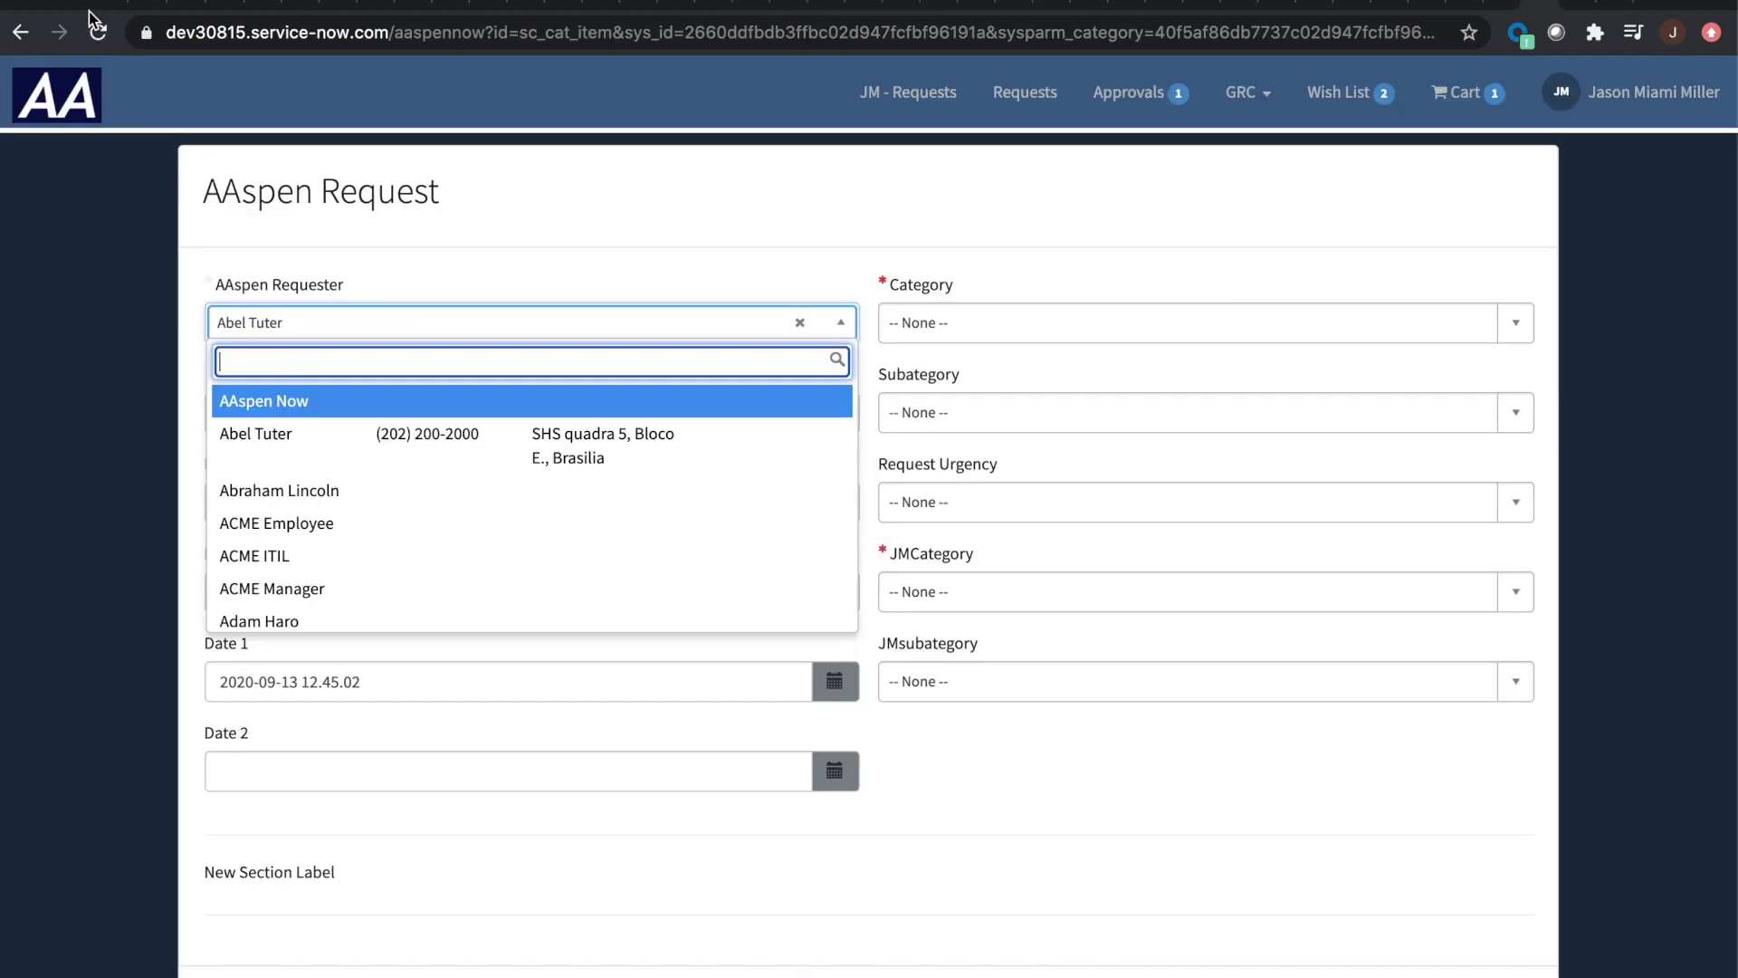
Step: Reload the AAspen Request portal form and select the second listed user as AAspen Requester
left_click(1285, 8)
left_click(97, 30)
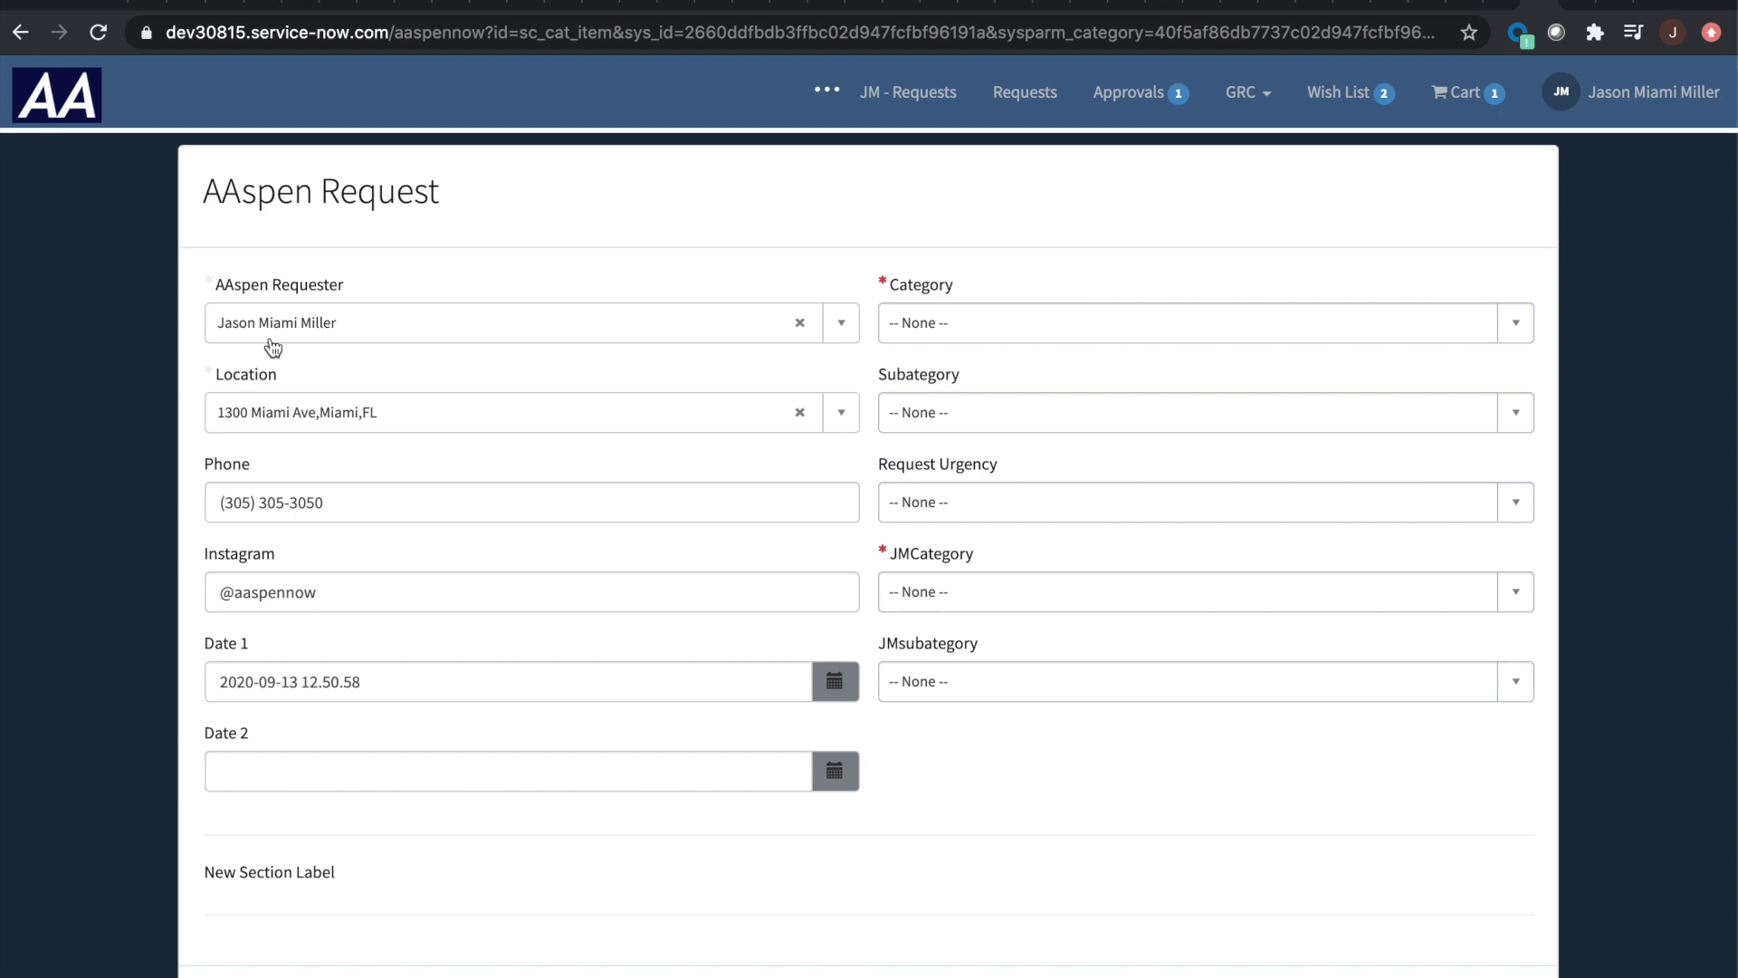
left_click(458, 326)
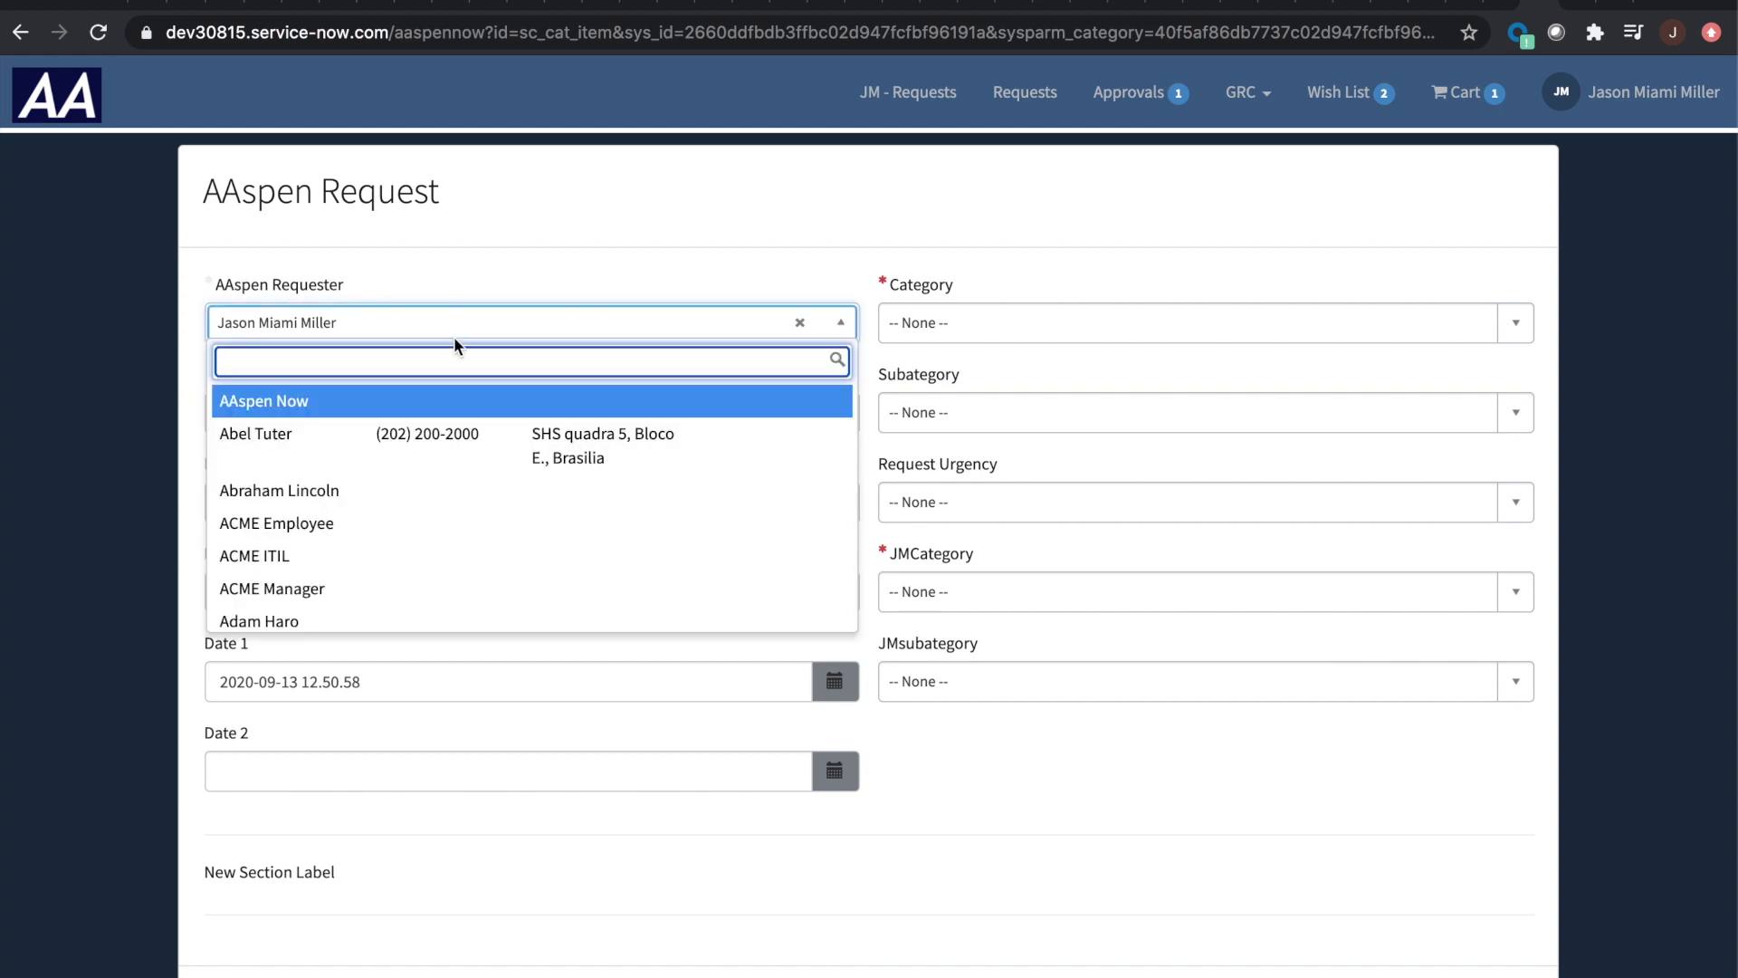
left_click(445, 453)
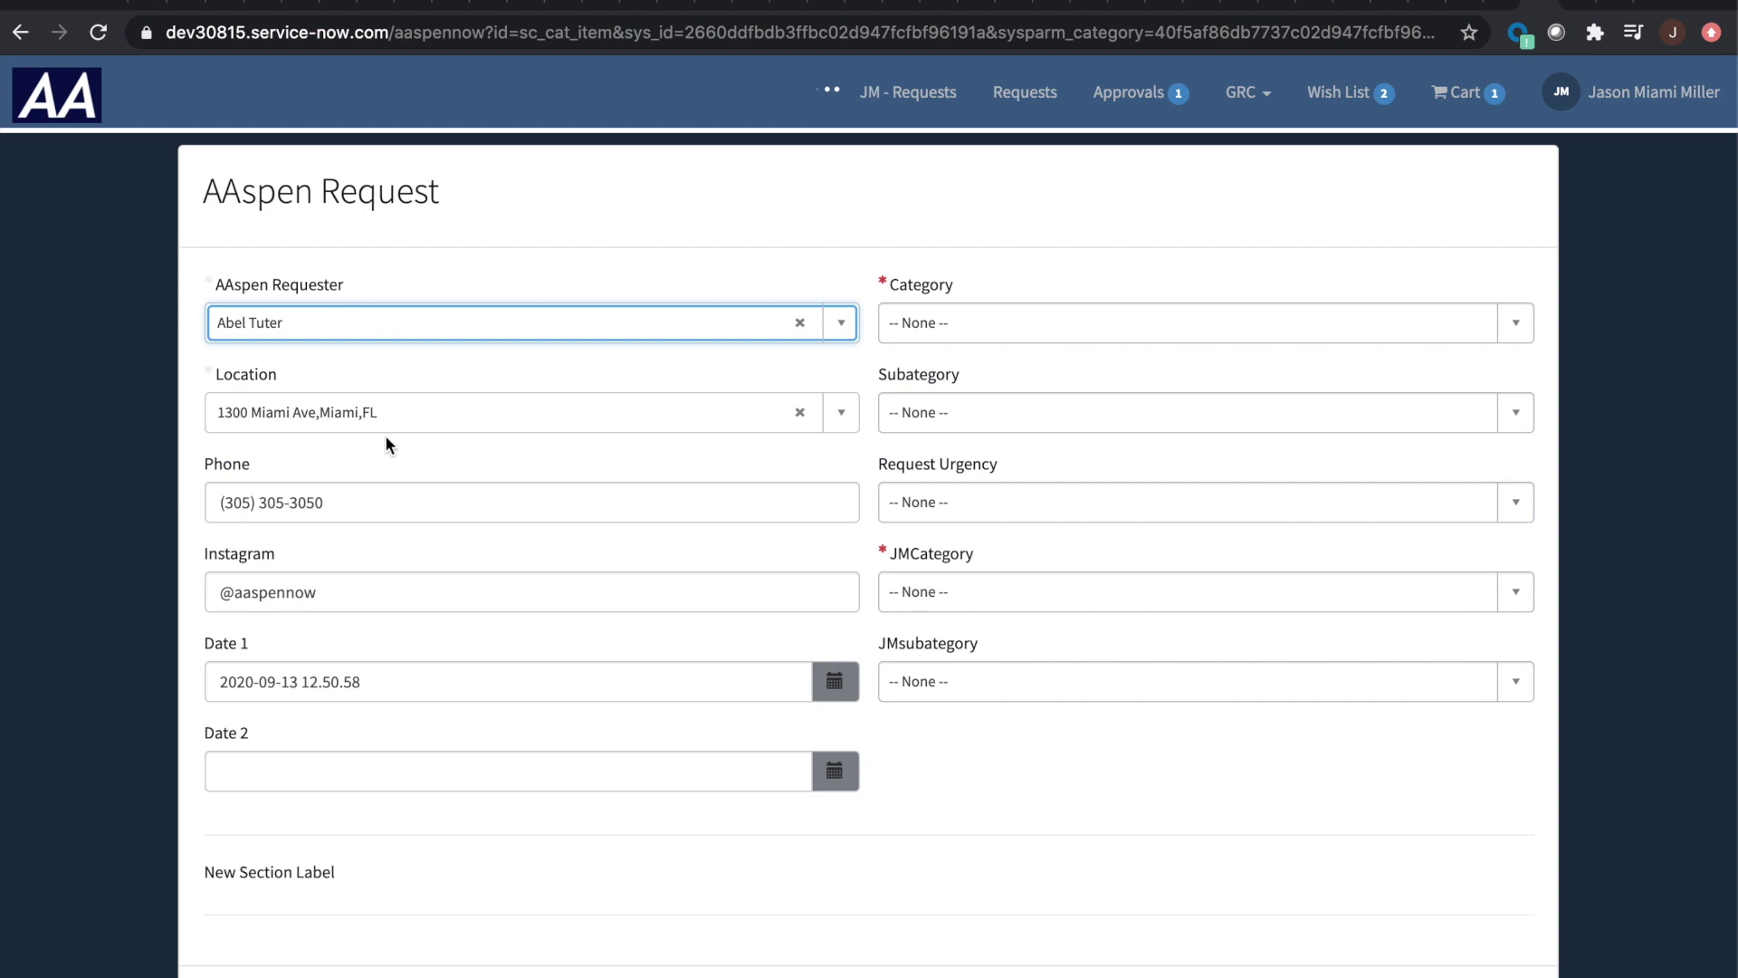
left_click(380, 335)
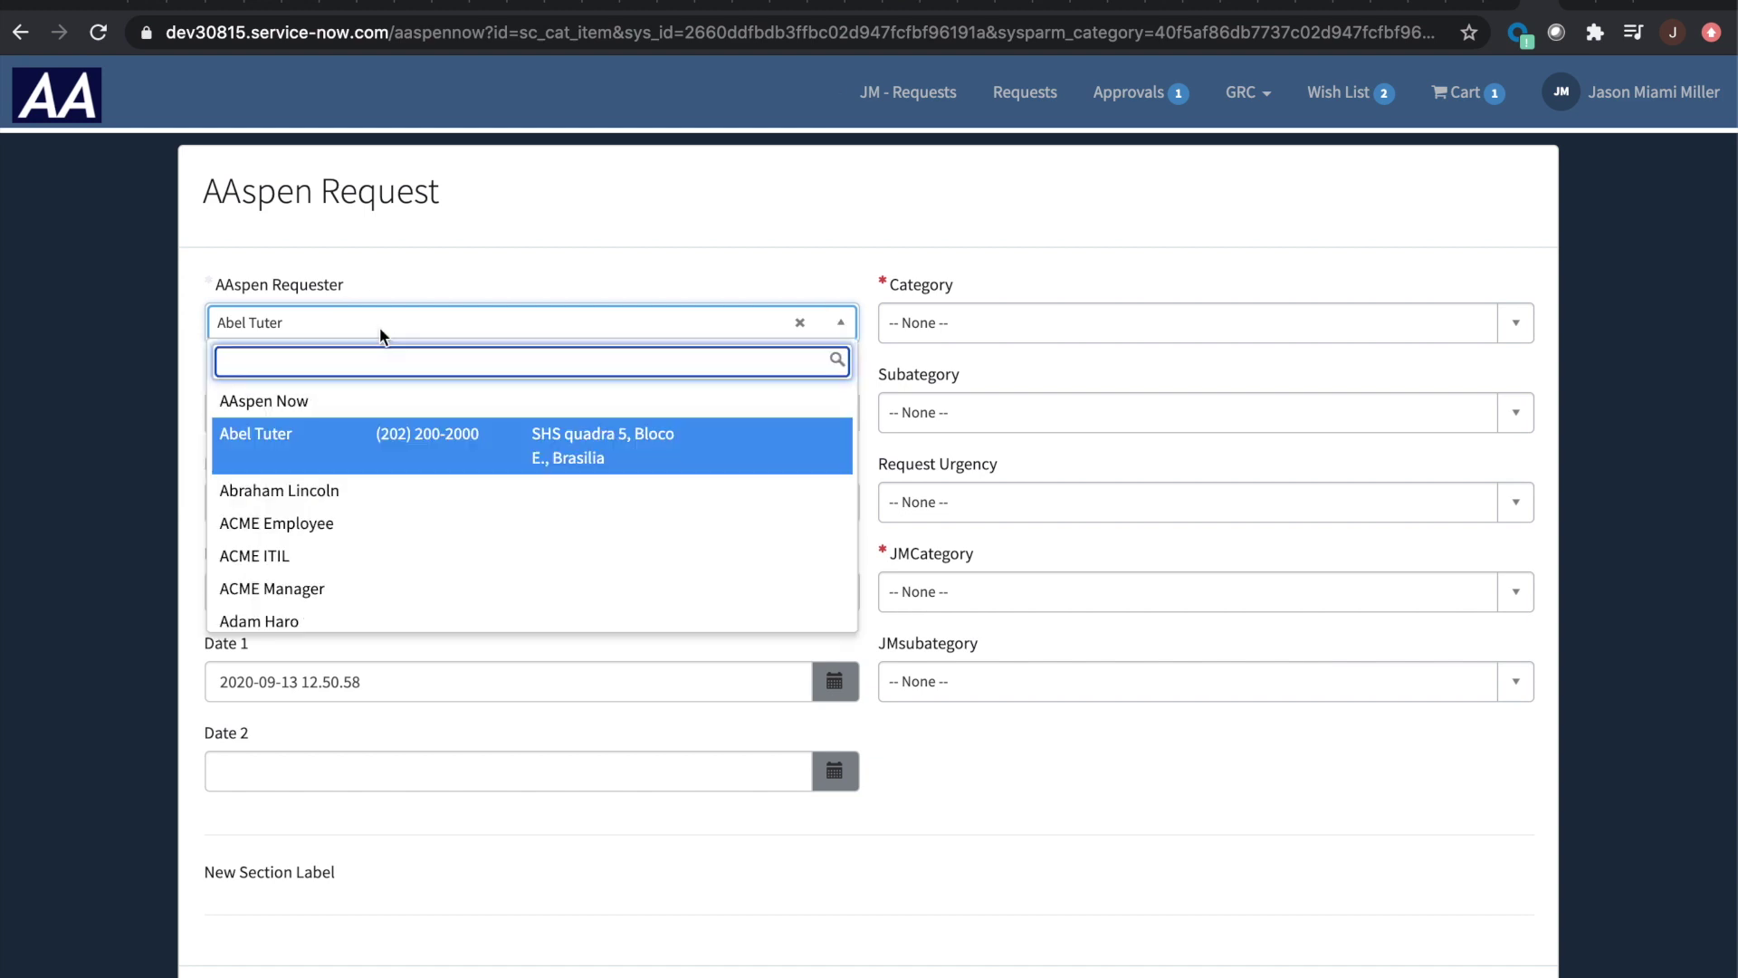
type("@aas")
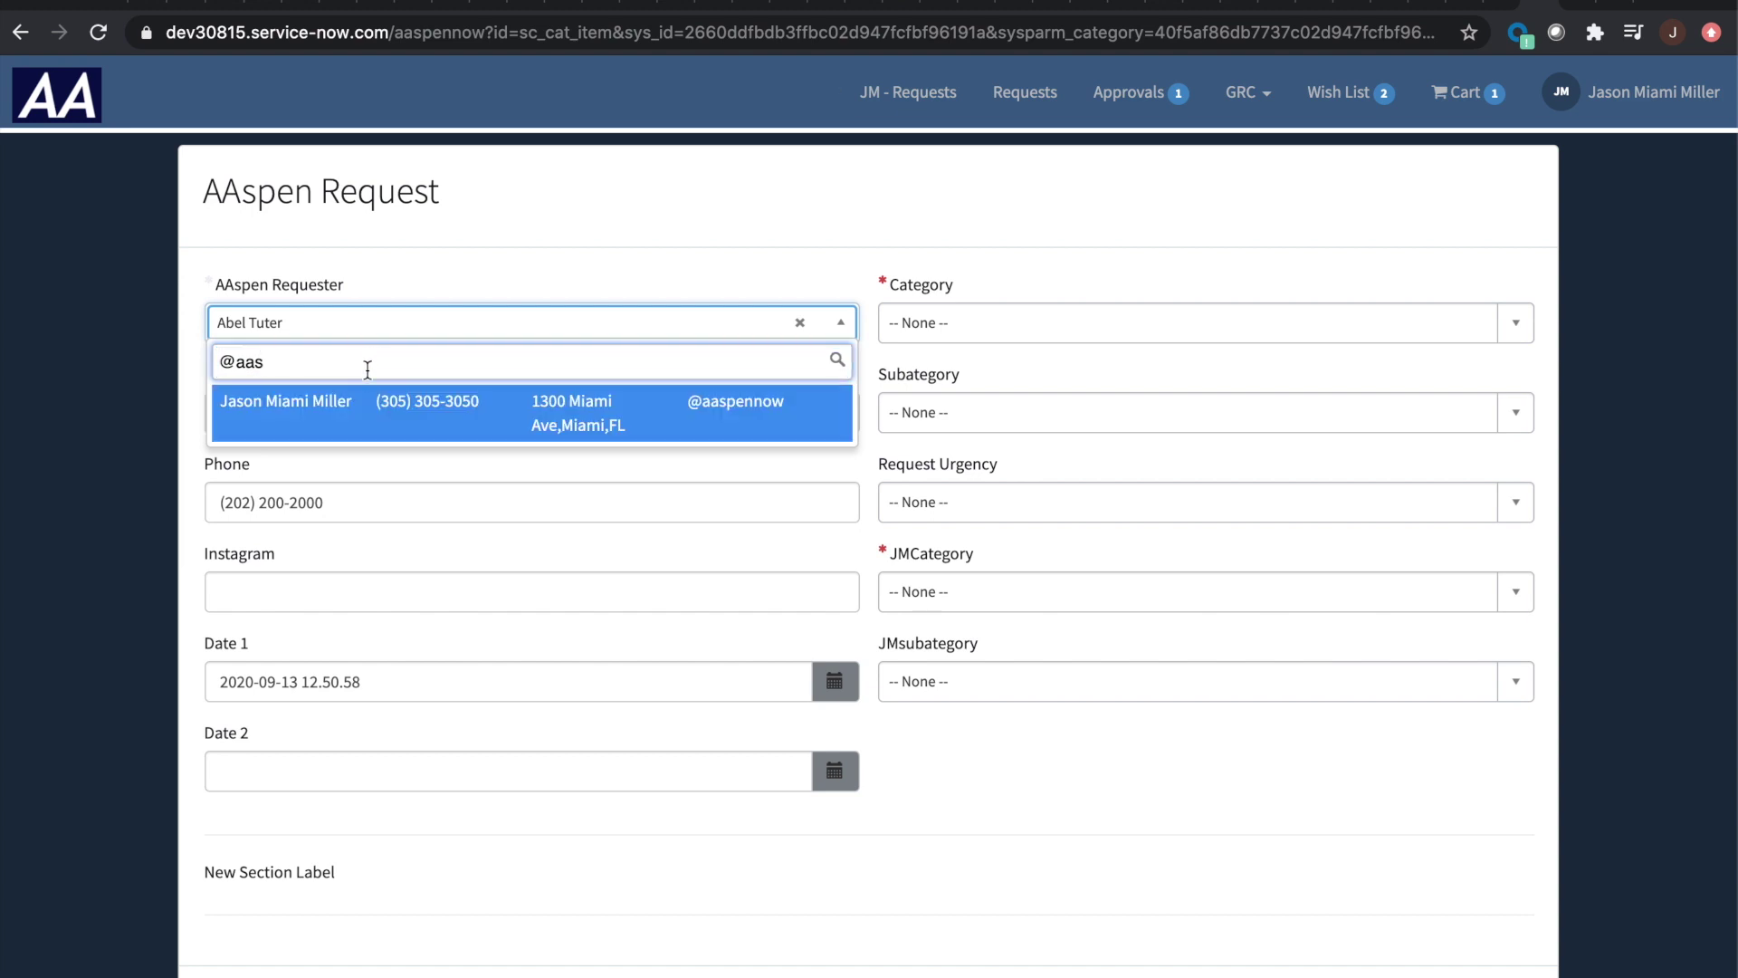
left_click(772, 419)
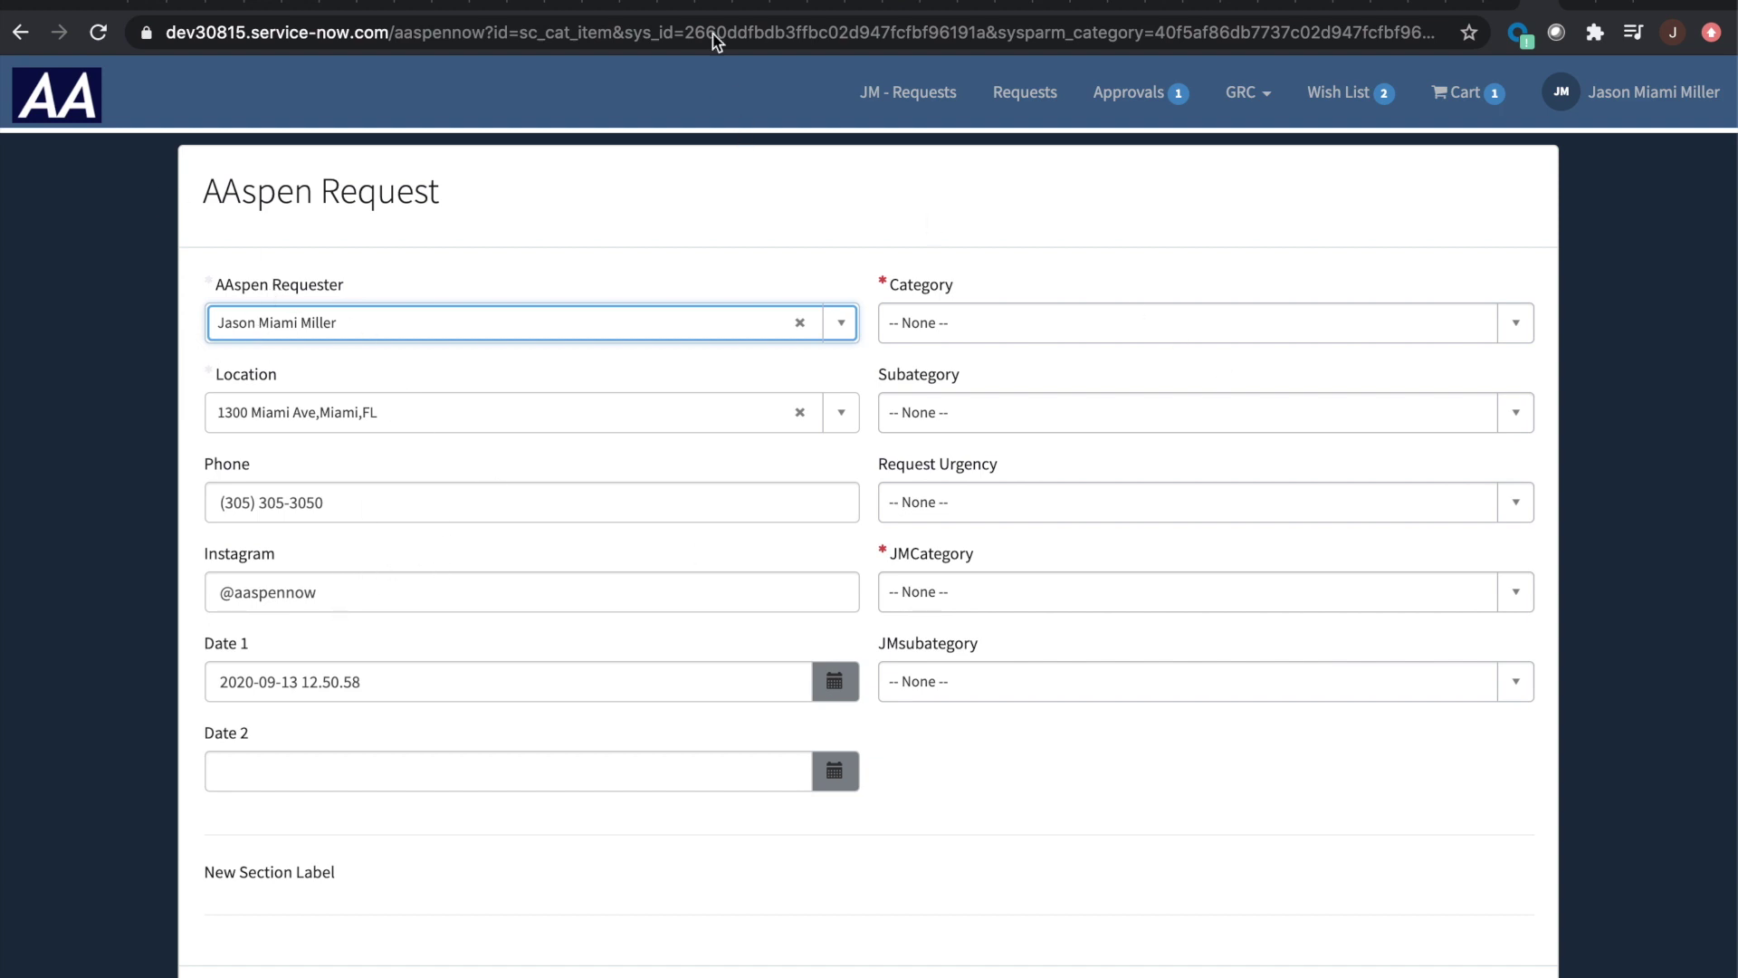
Step: Return to the AAspen Requester variable and review the ref_ac_columns entry in its type specifications
left_click(750, 12)
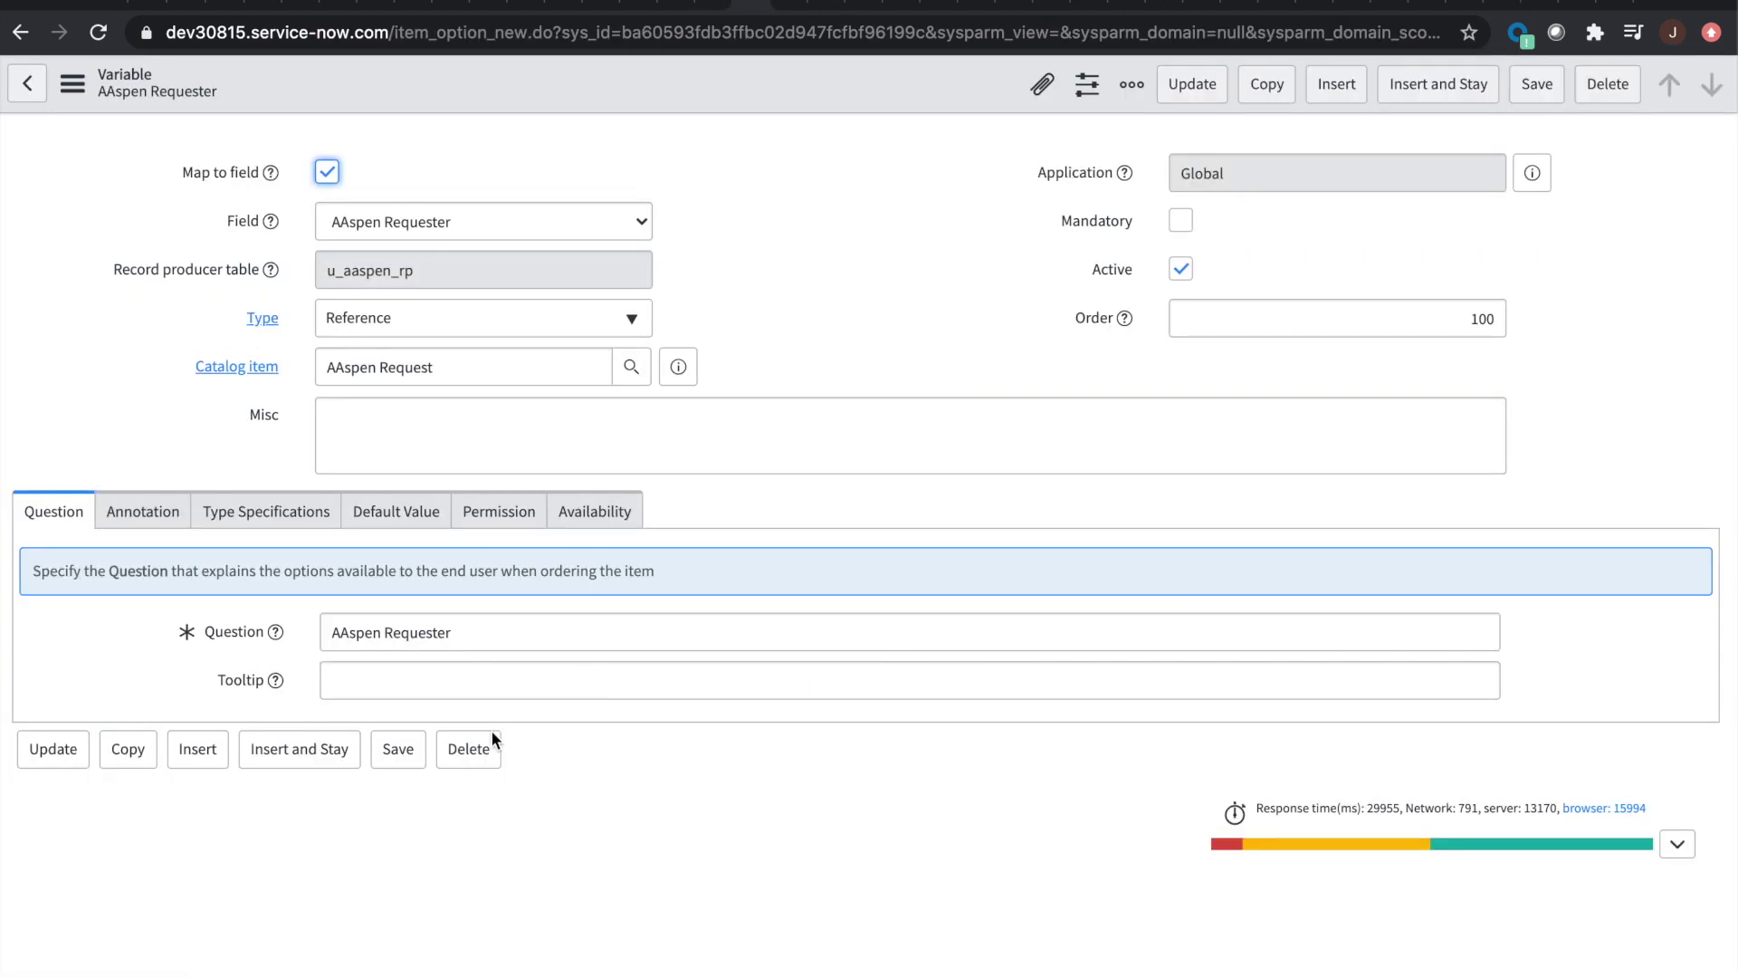
left_click(256, 504)
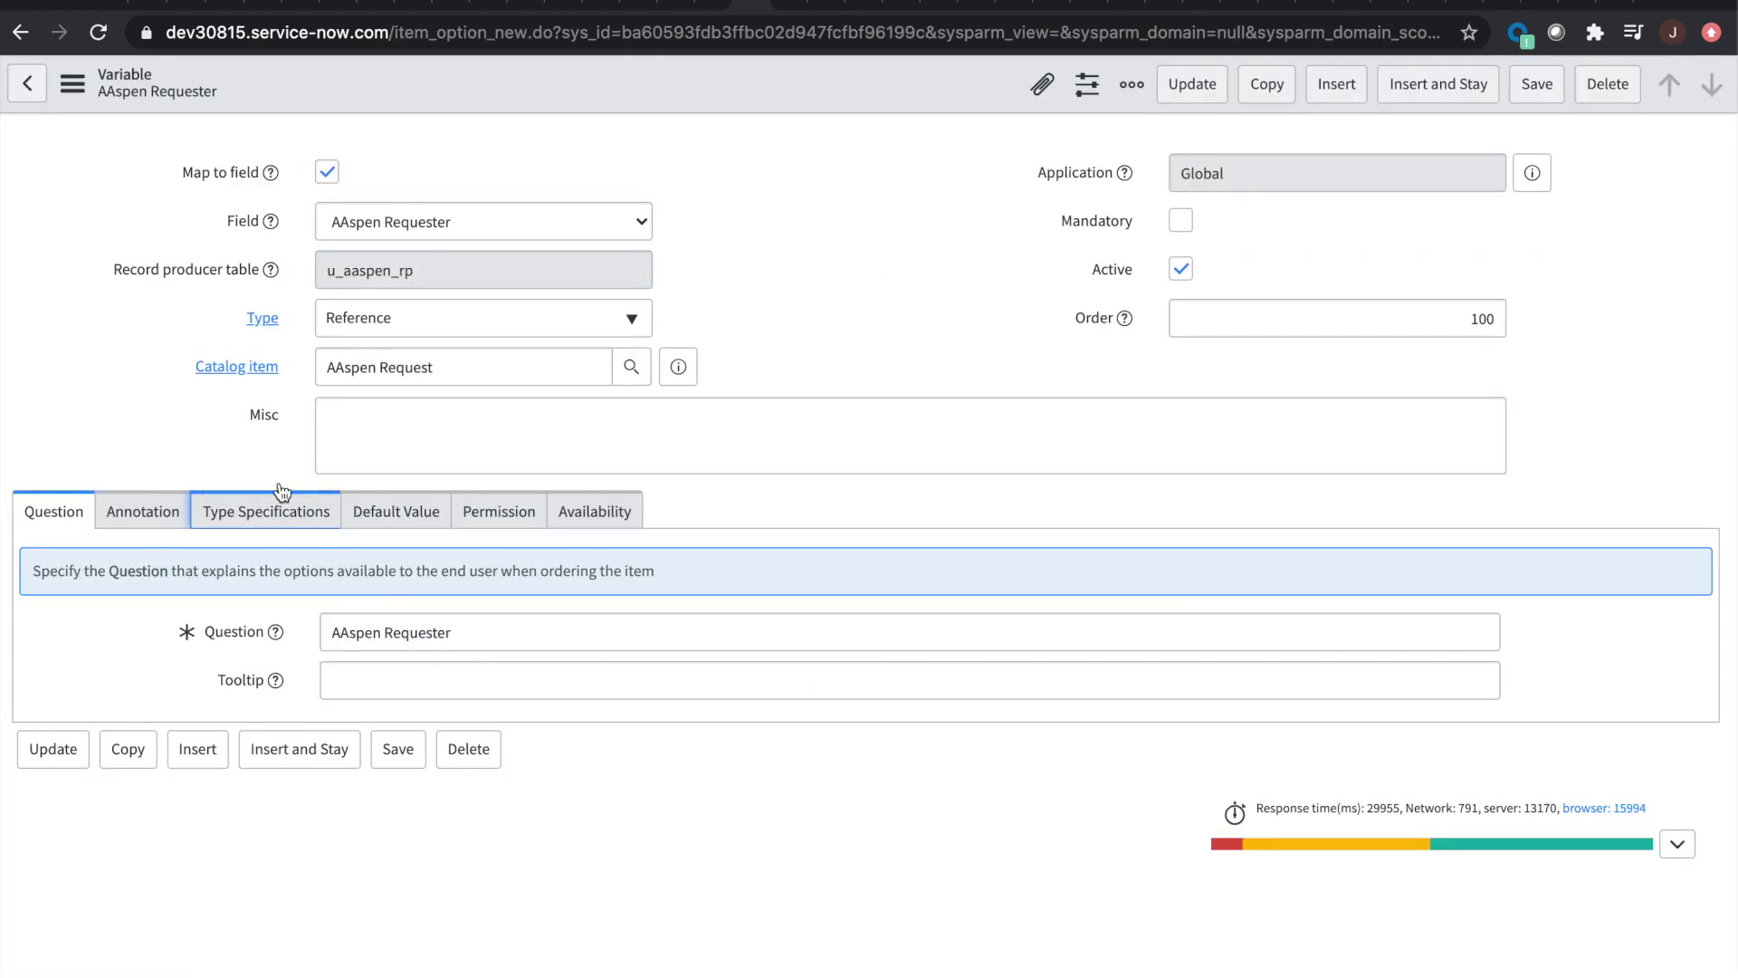
scroll(375, 697, "down", 3)
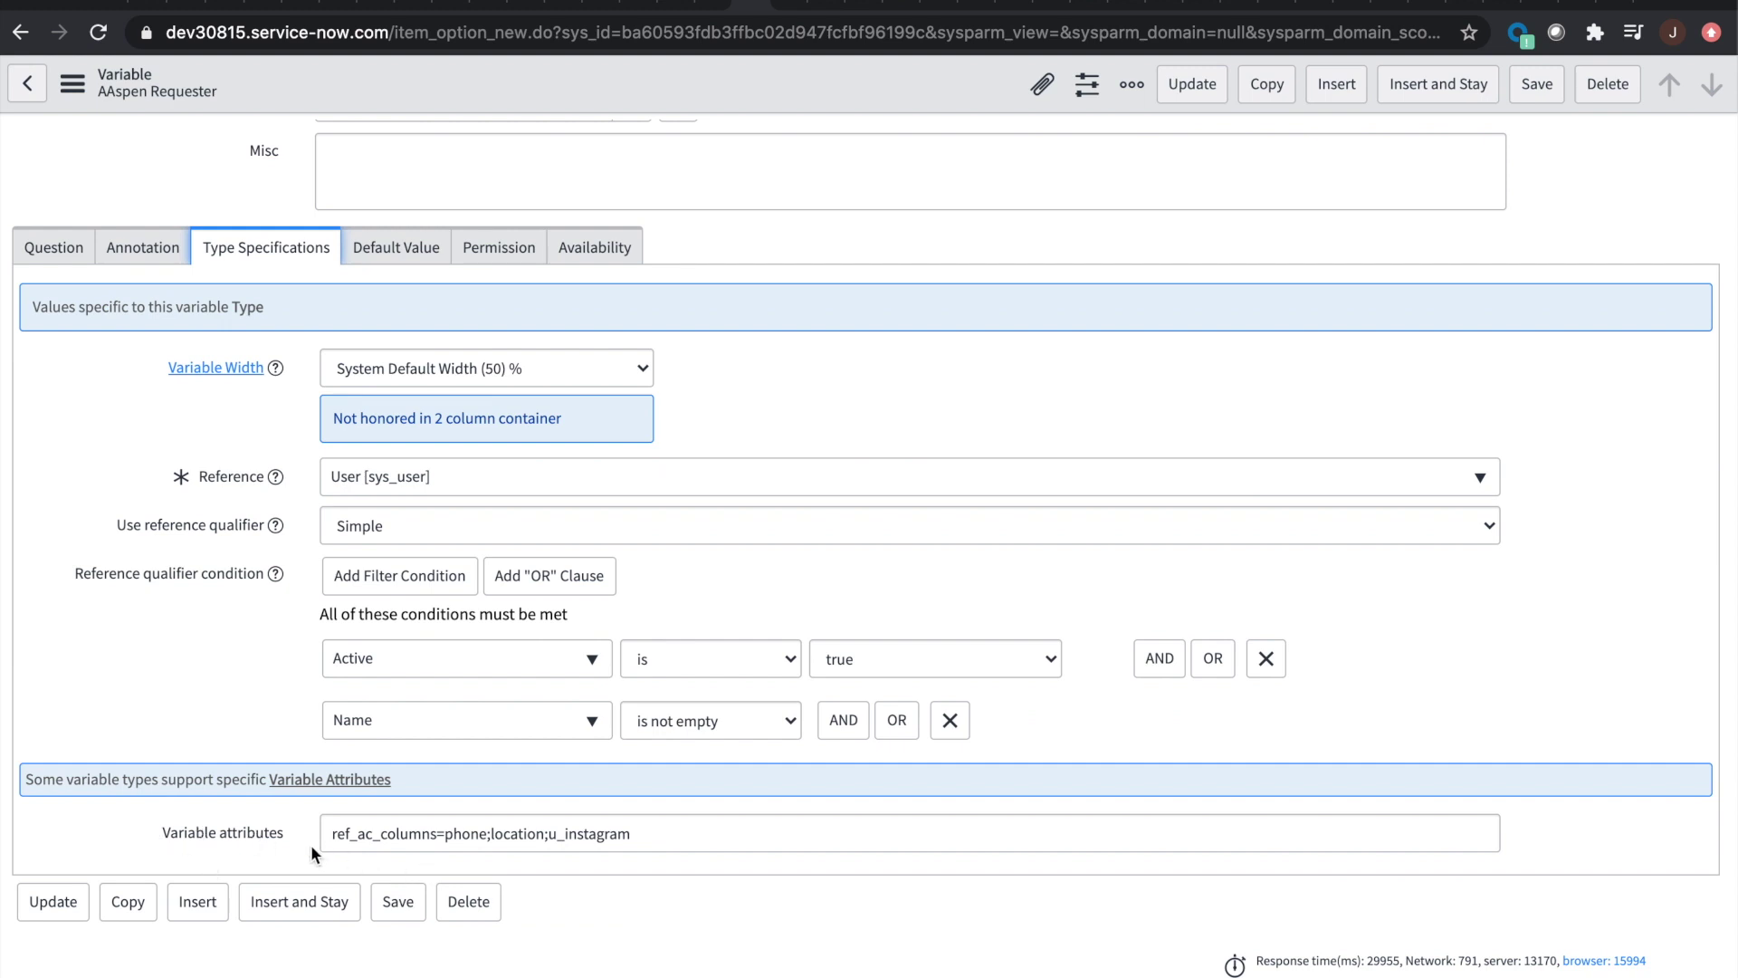
left_click_drag(330, 834, 488, 833)
left_click(487, 834)
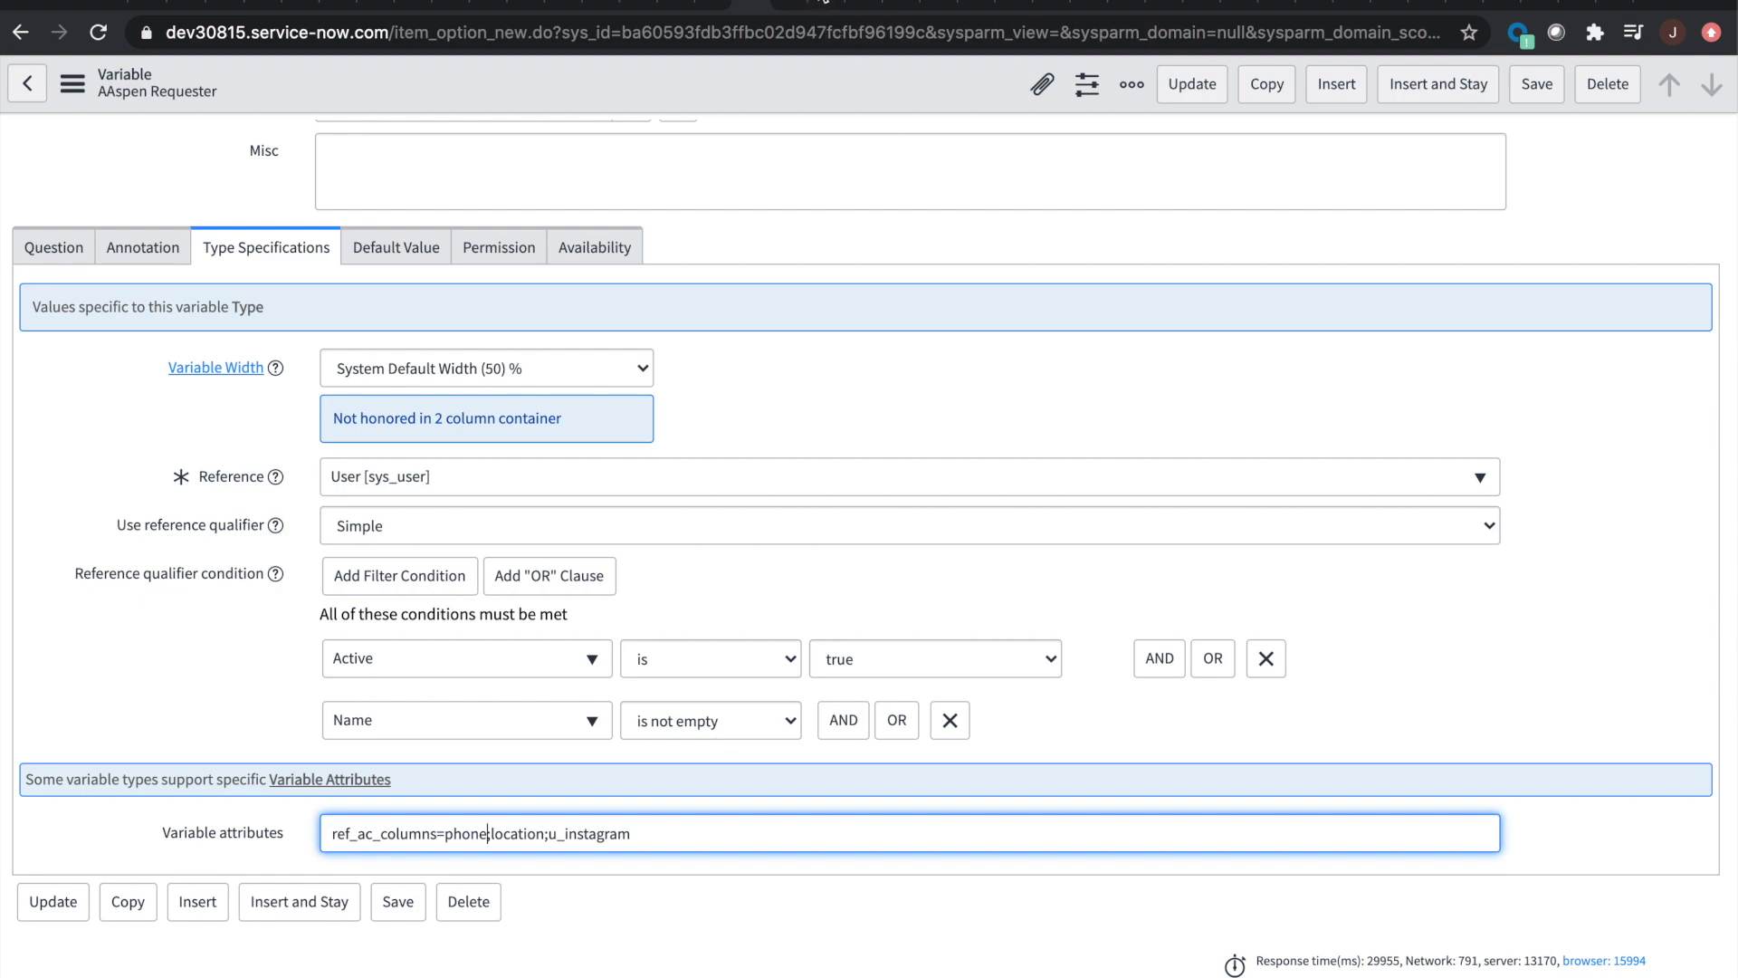
Step: Show the slide on variable order and examine the Order and Type columns throughout the AAspen Request variables list
left_click(821, 5)
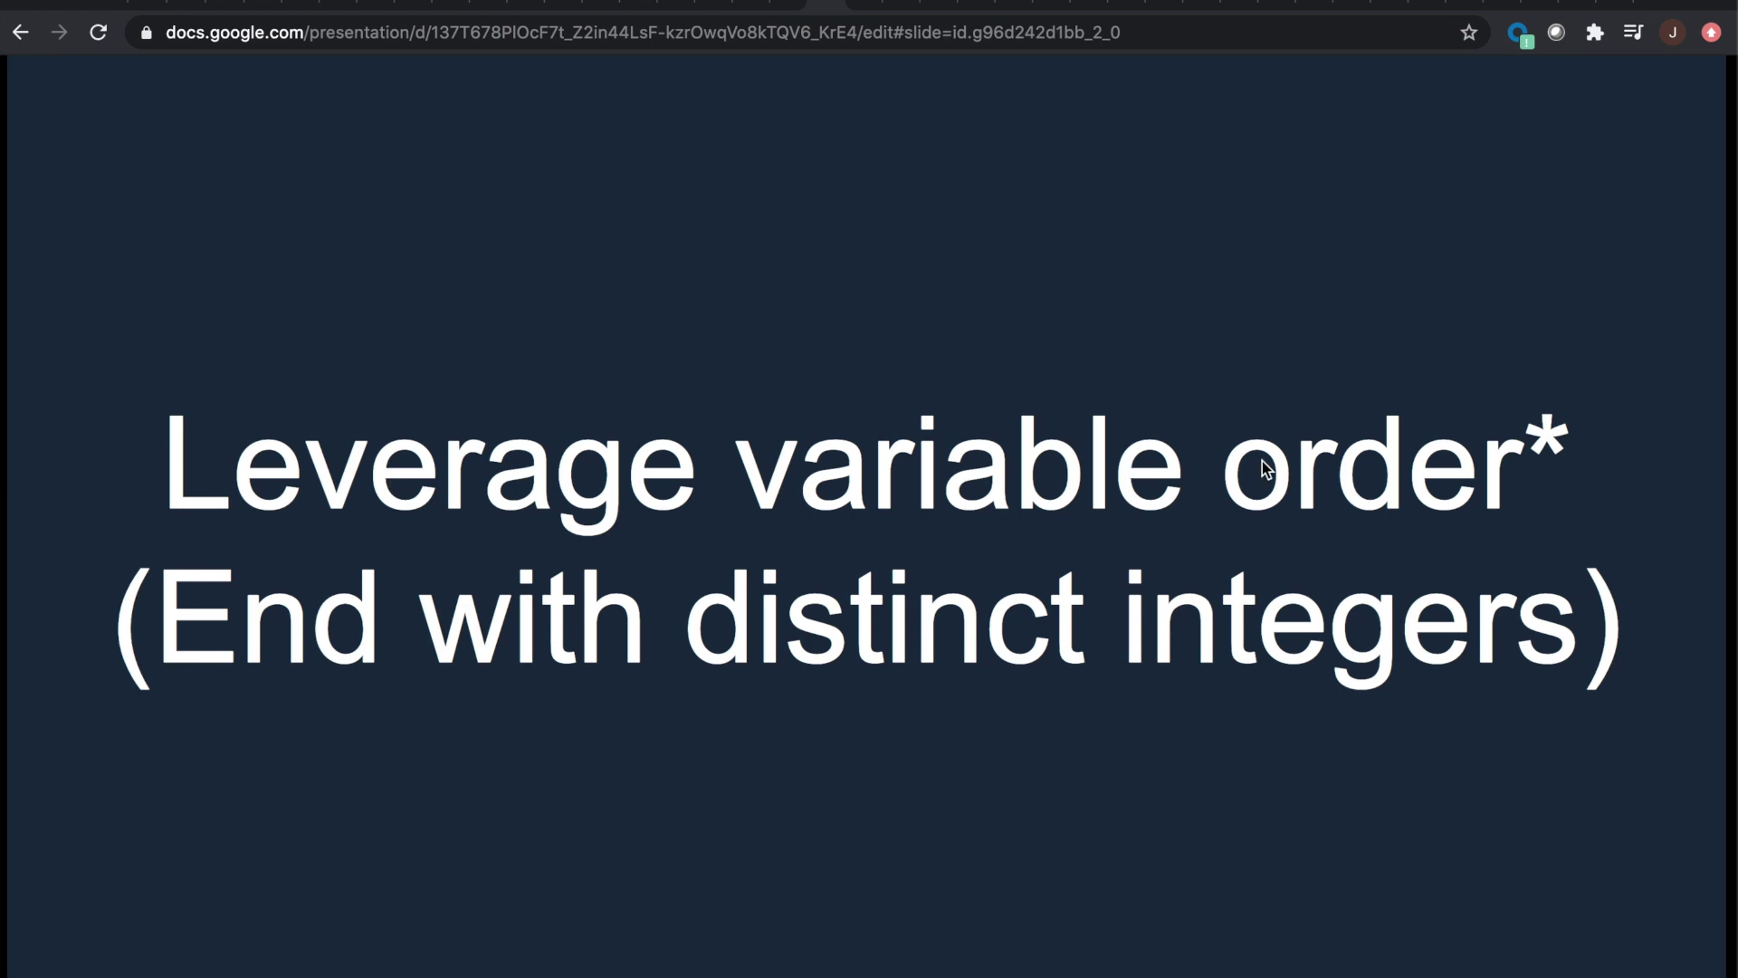
left_click(853, 4)
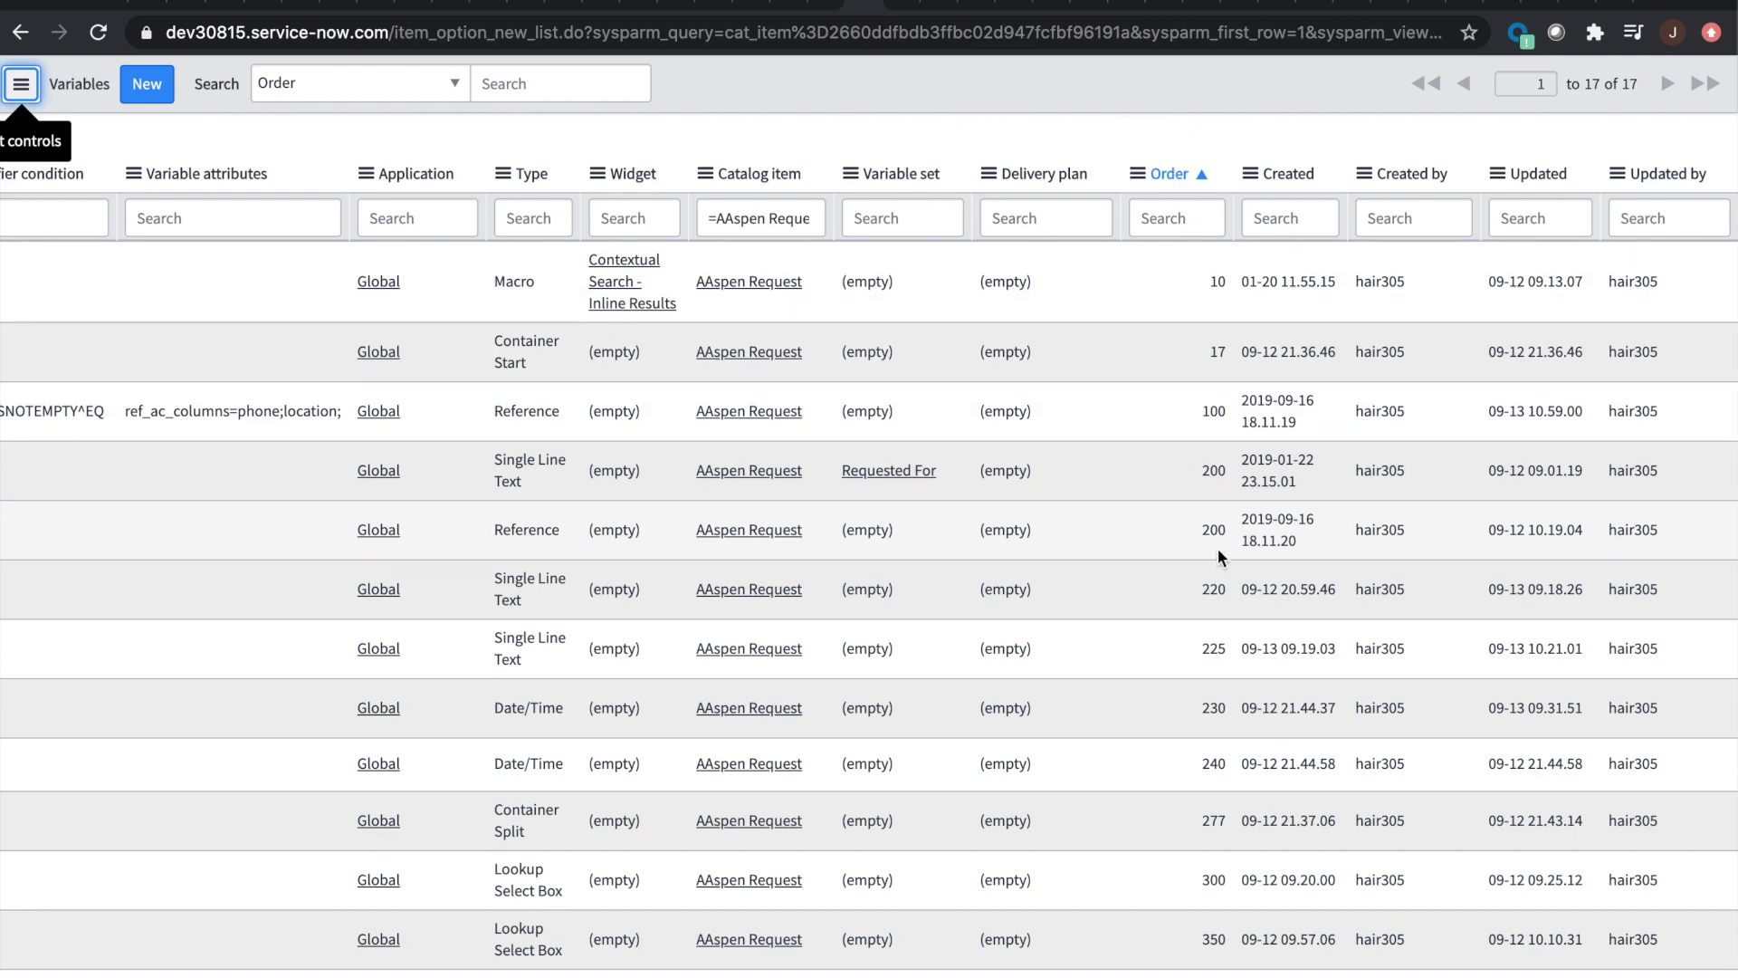
scroll(1218, 547, "down", 2)
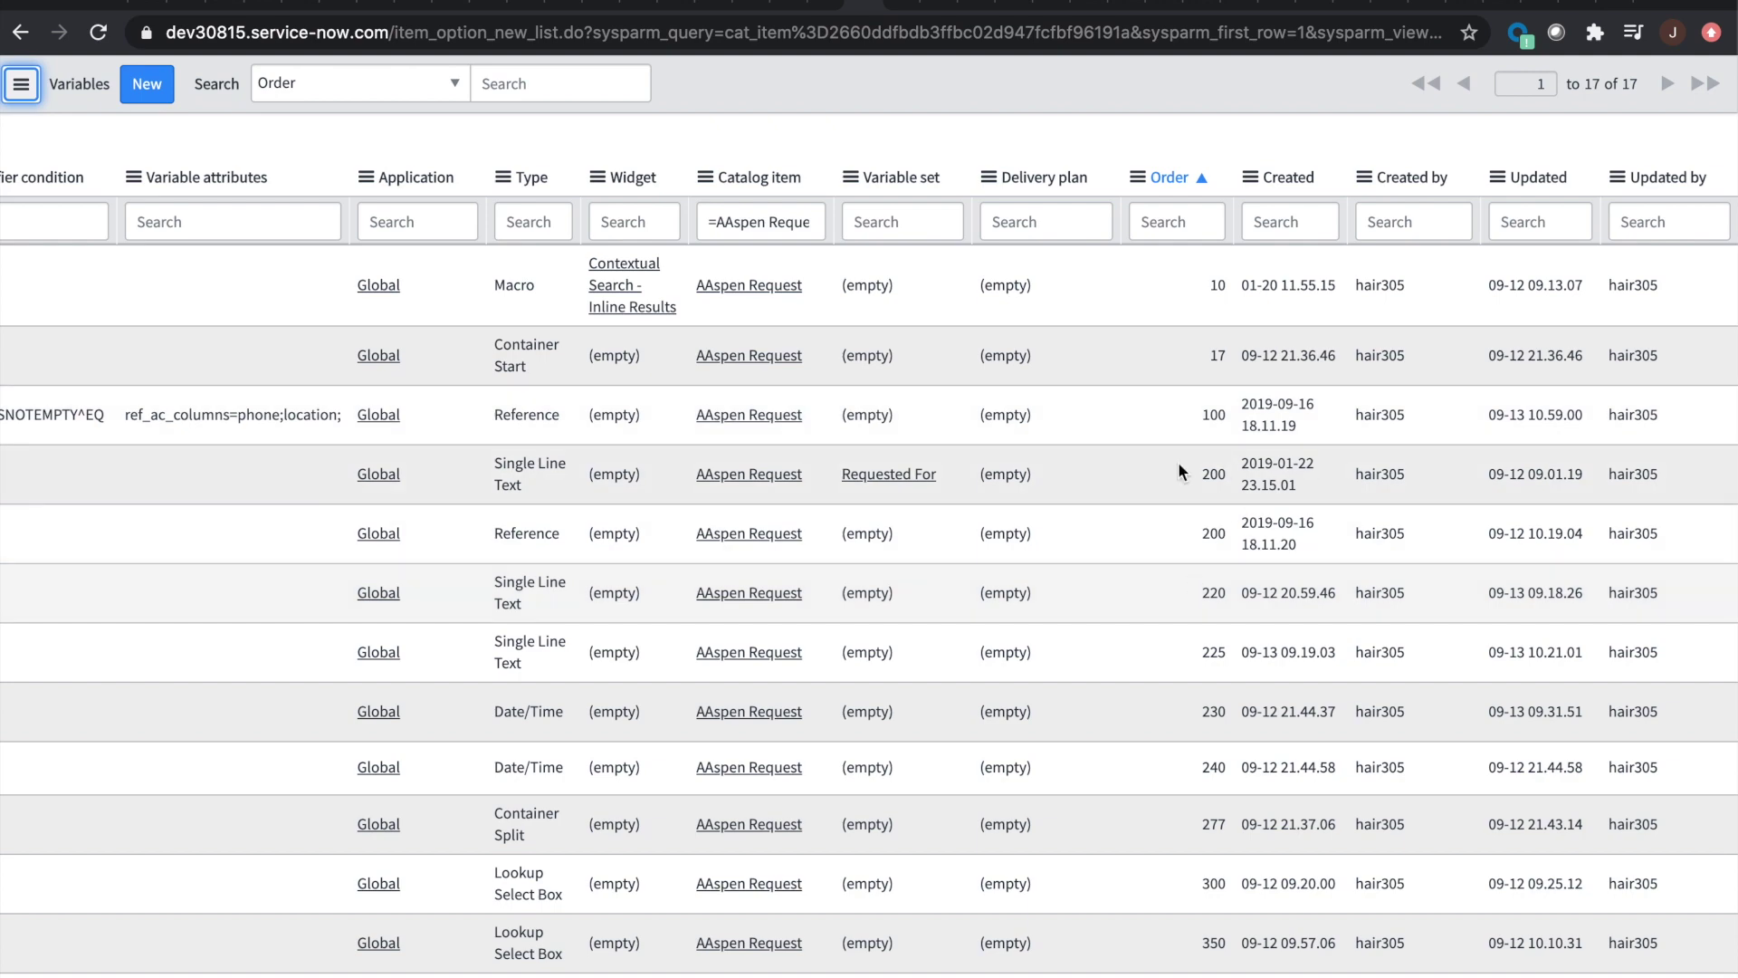
scroll(1168, 661, "down", 5)
scroll(1168, 661, "up", 5)
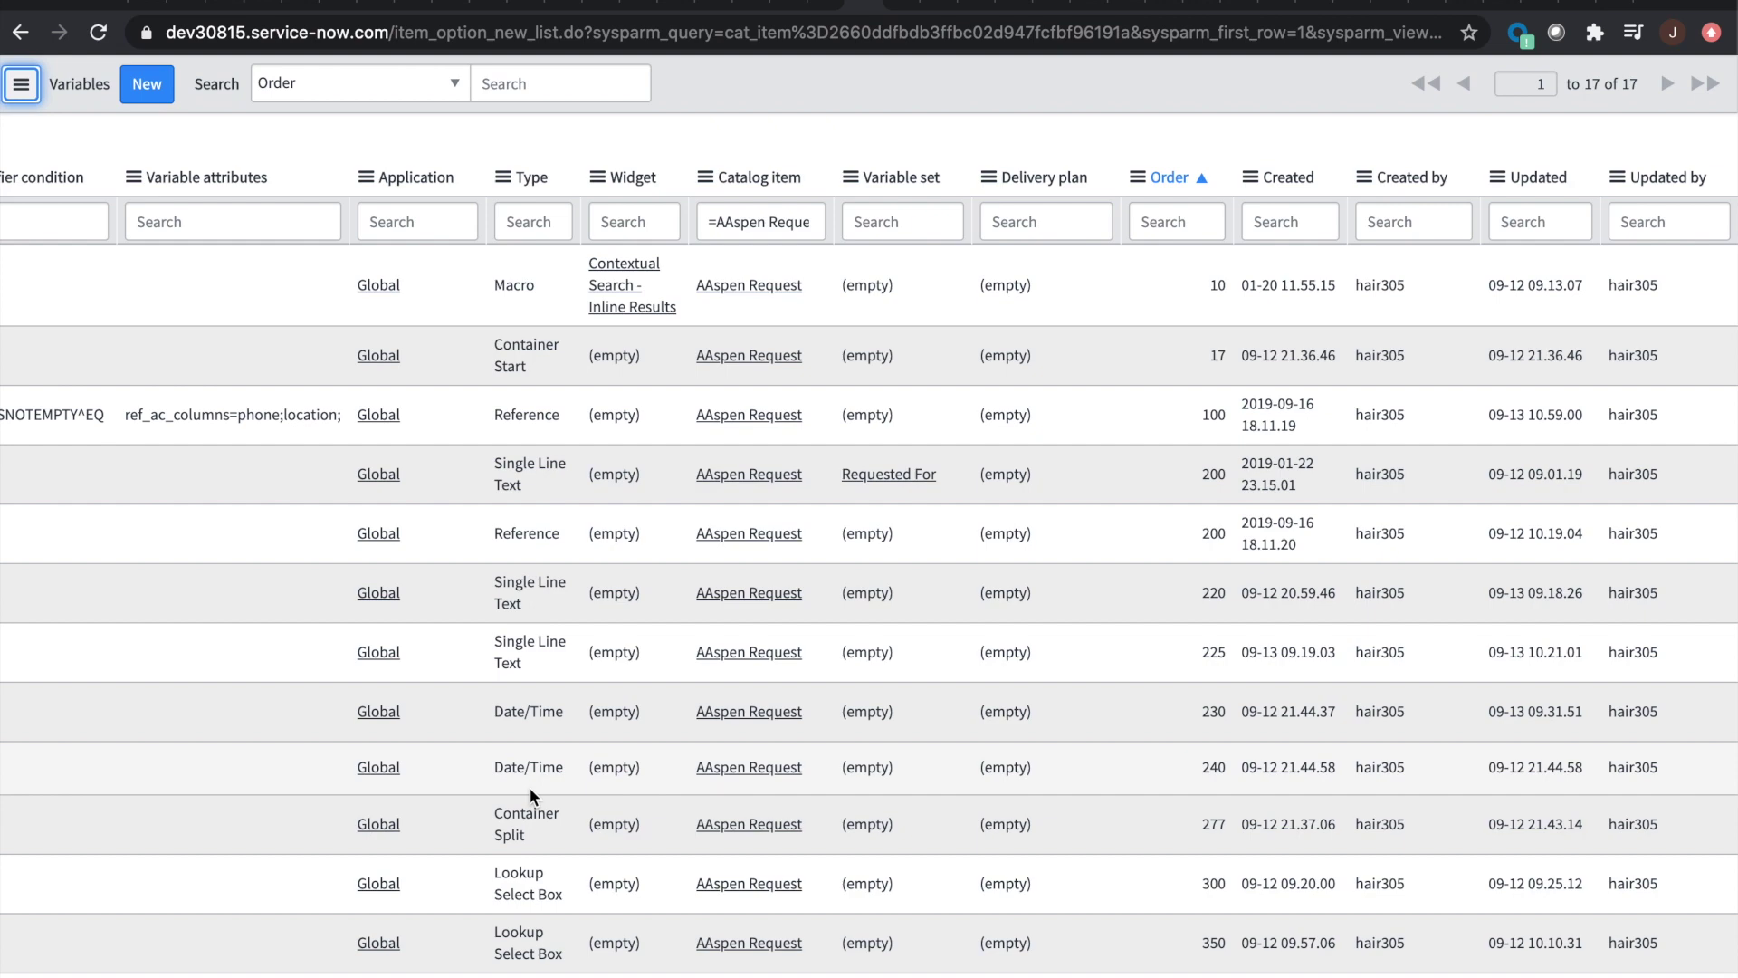
scroll(530, 788, "down", 2)
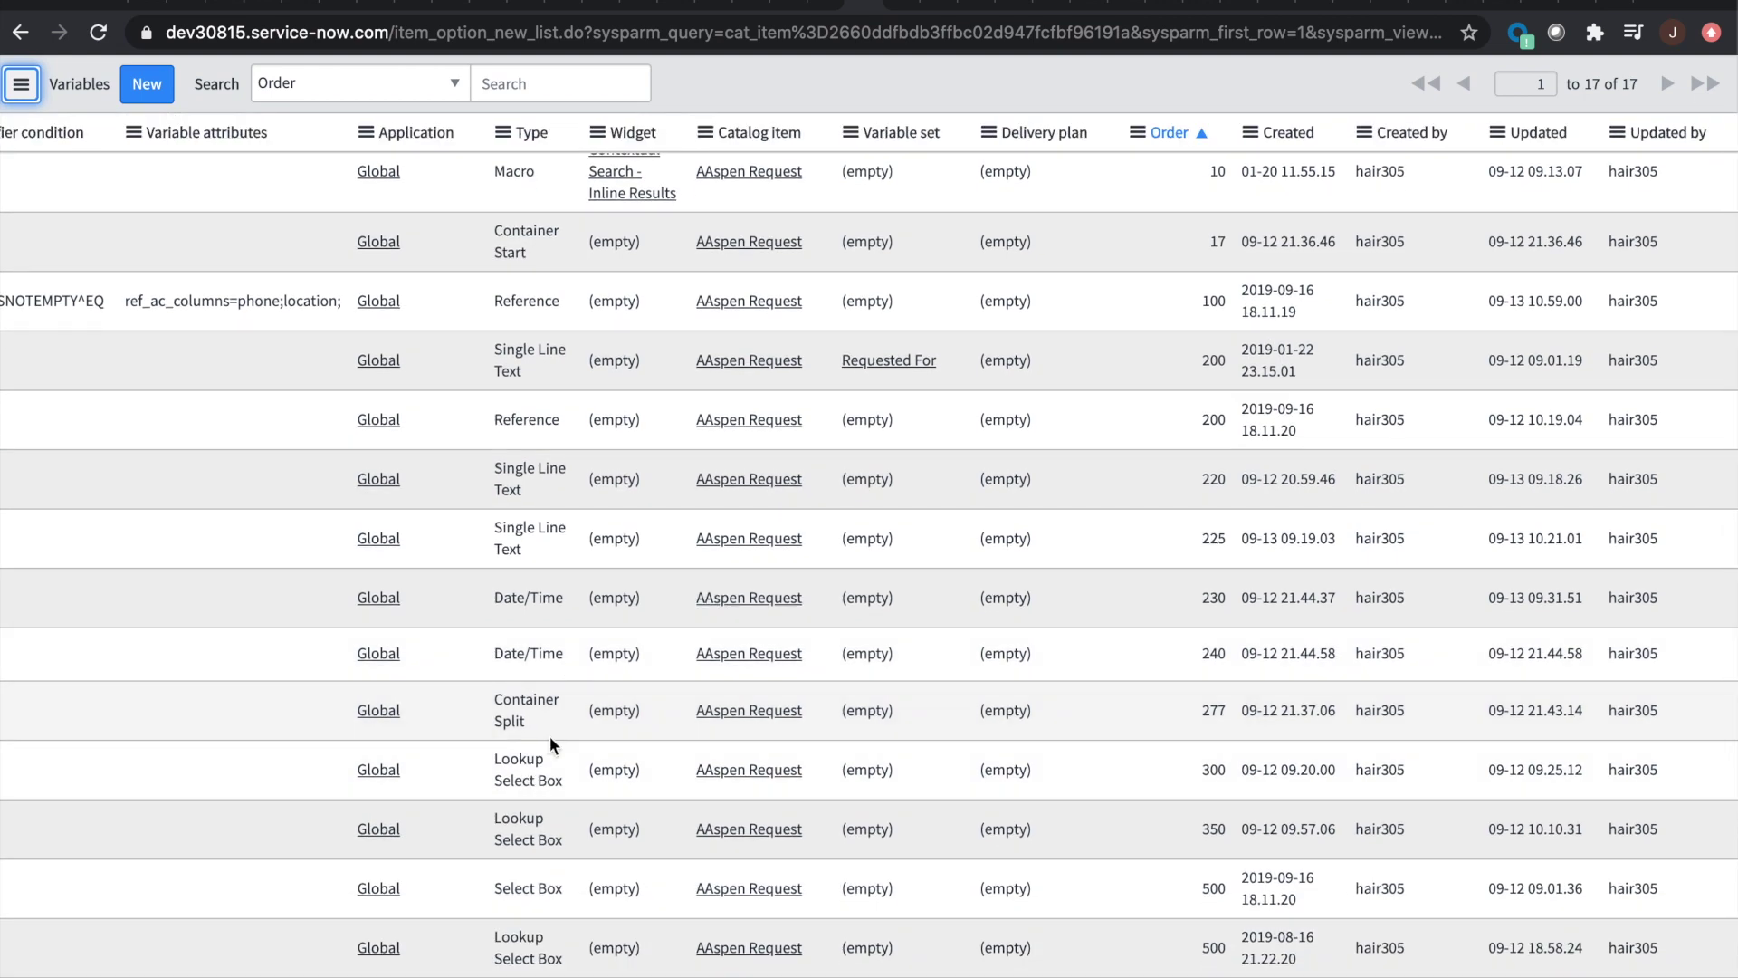
scroll(550, 736, "down", 2)
scroll(551, 735, "up", 4)
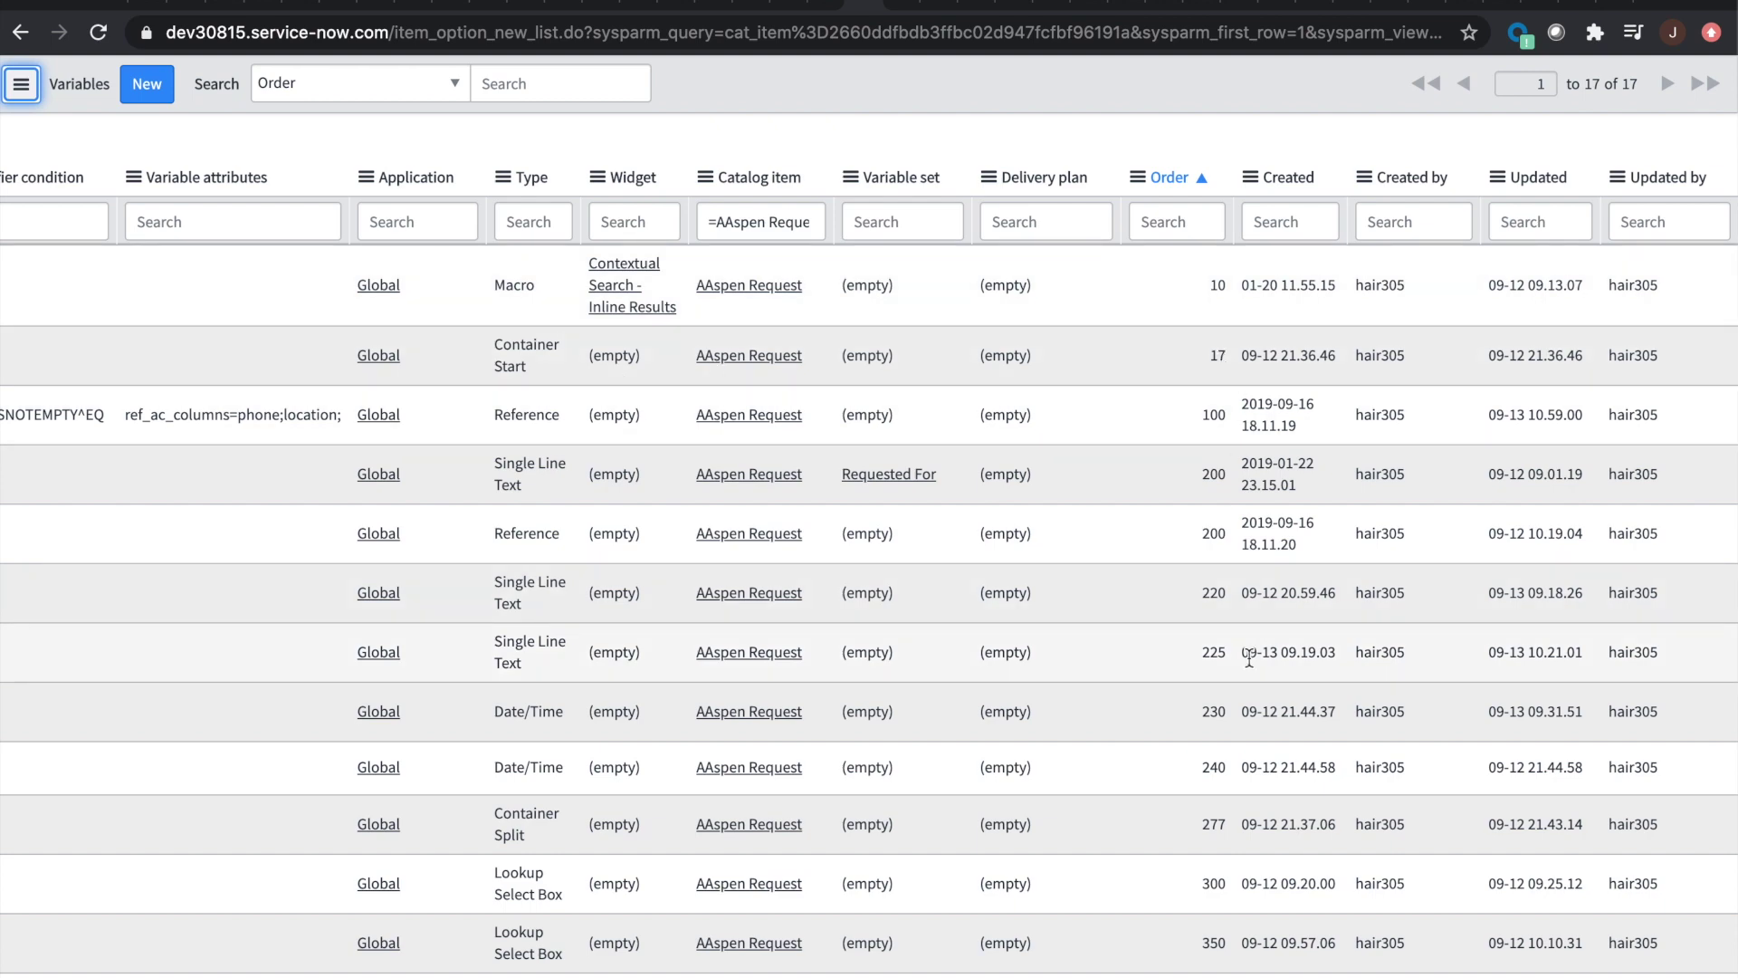
scroll(1232, 808, "down", 4)
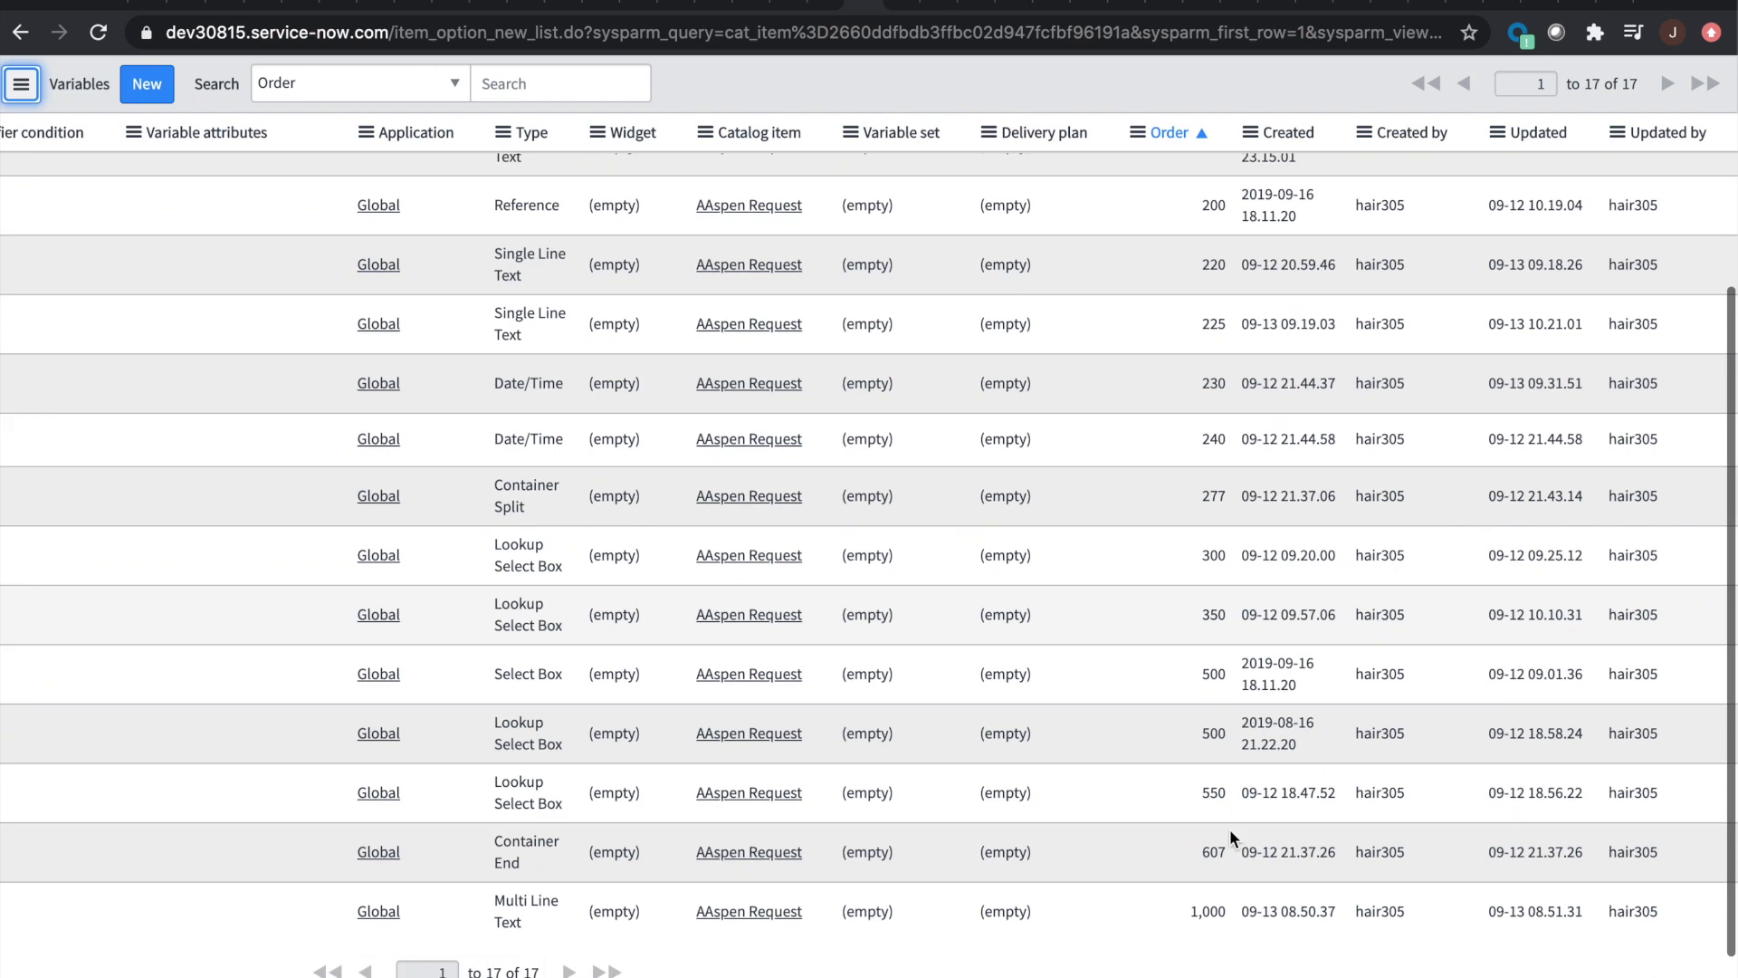
scroll(1230, 829, "down", 1)
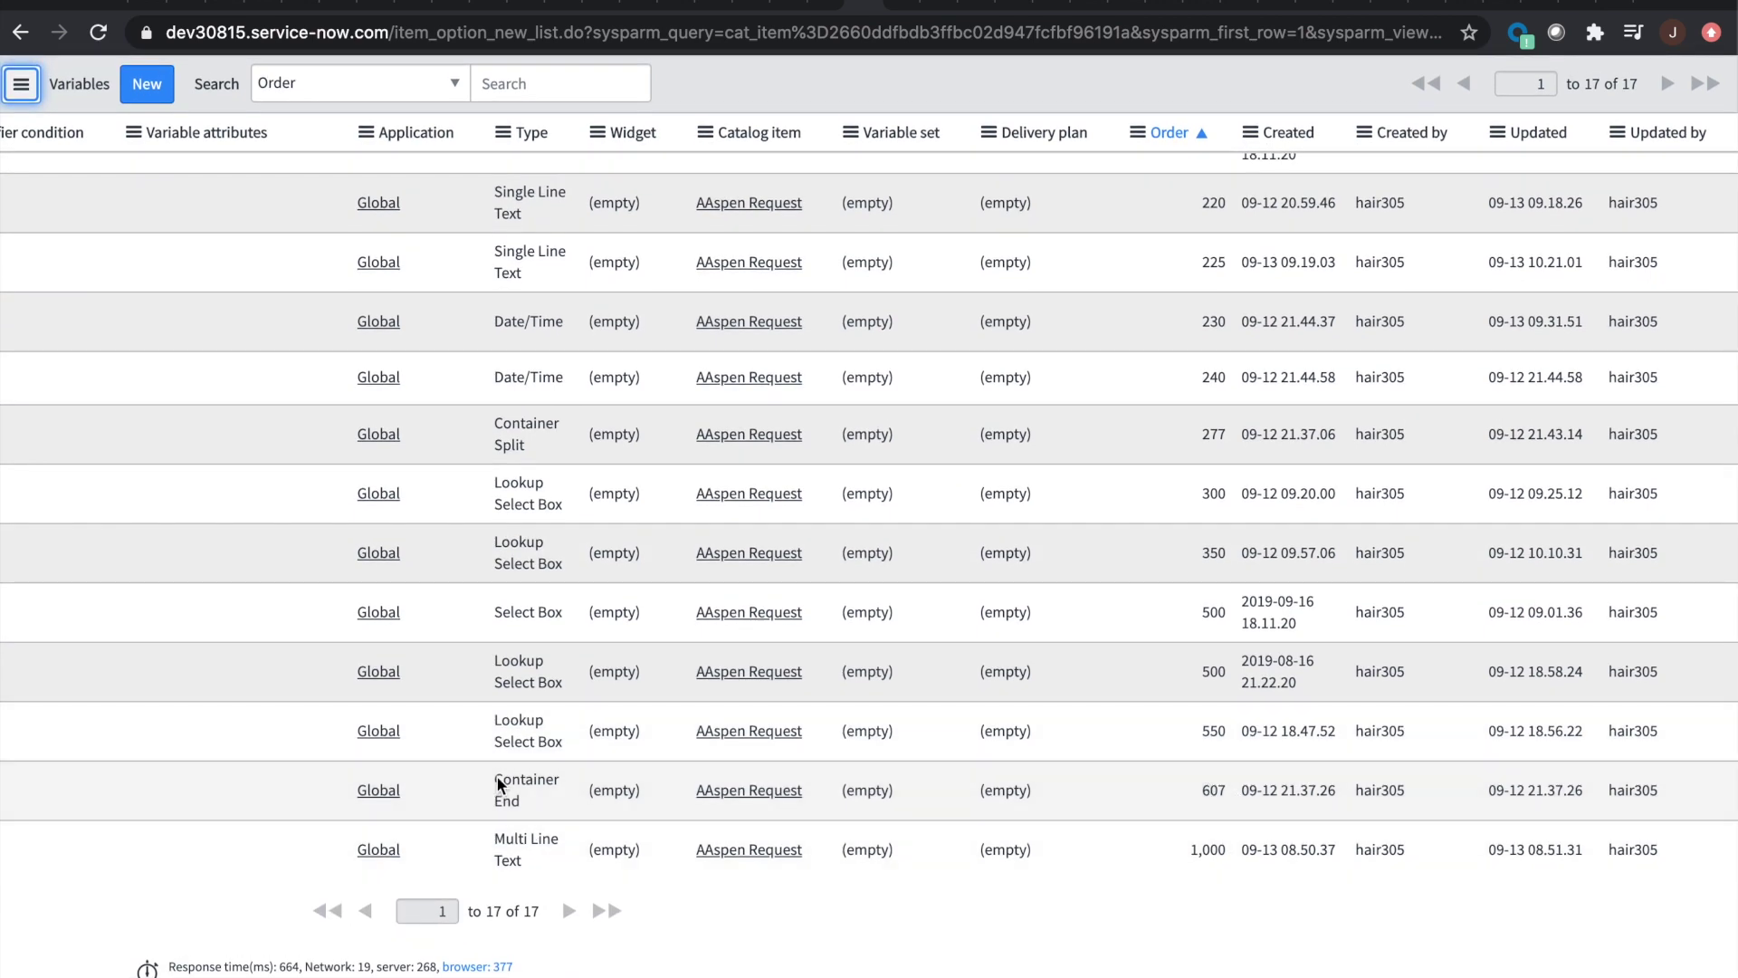
scroll(500, 786, "up", 5)
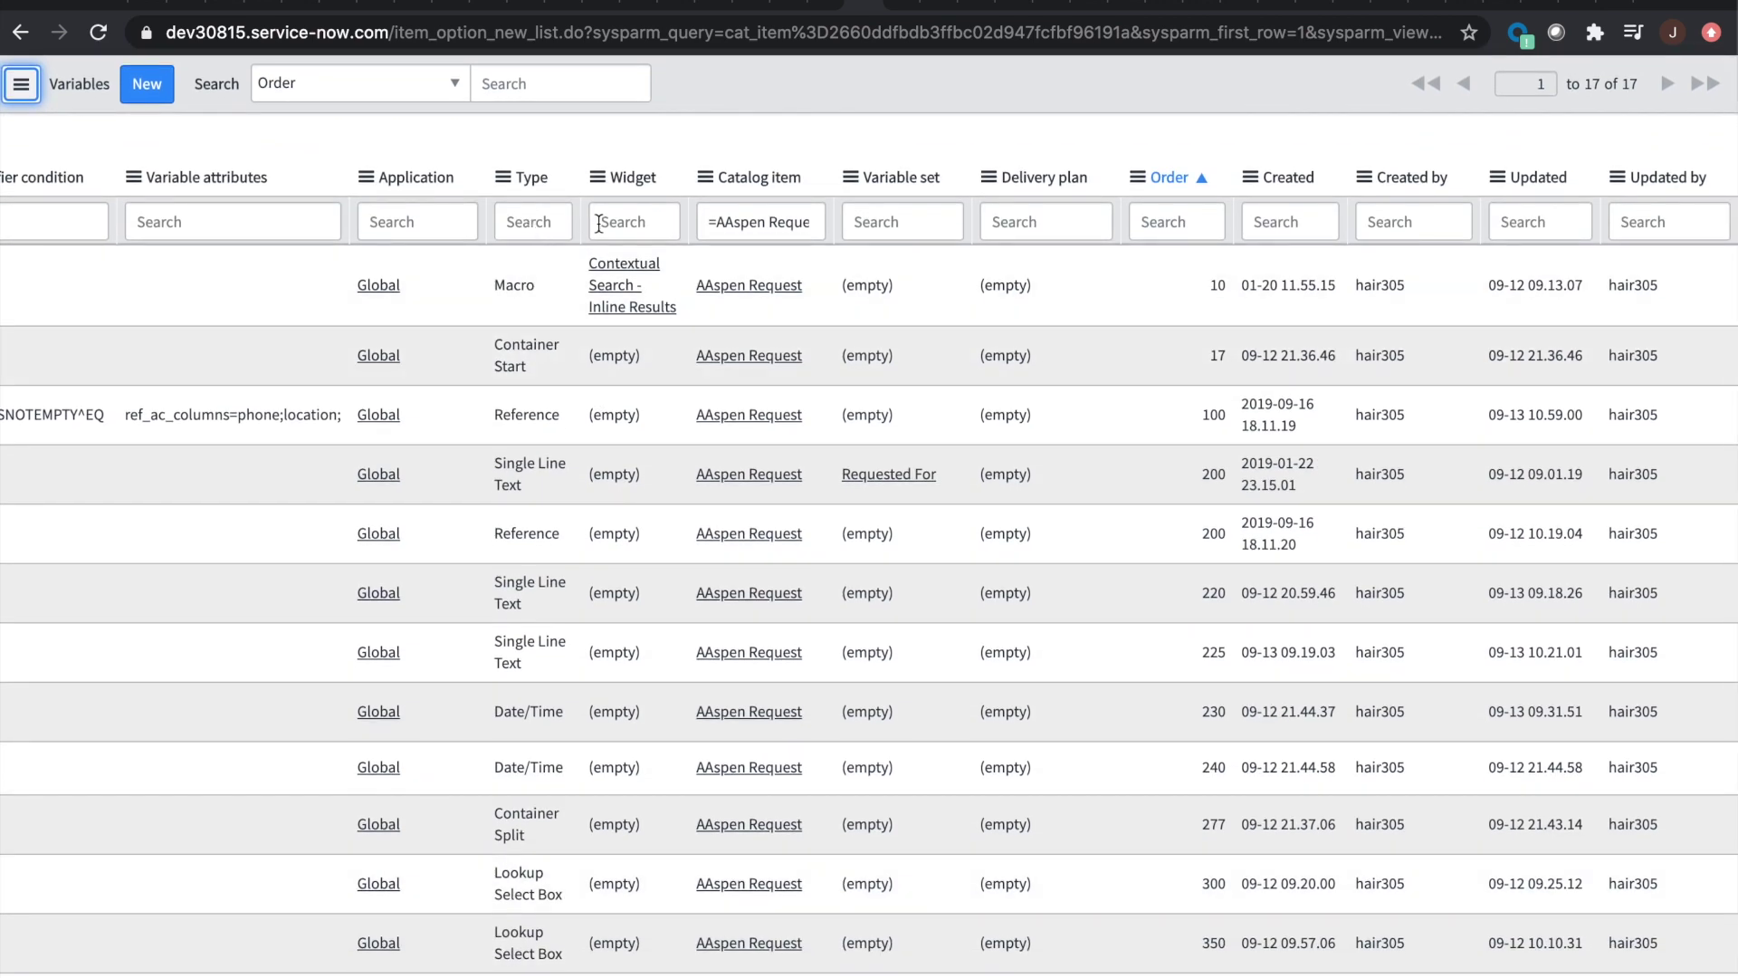
Step: Filter the AAspen Request variables by Type containing "conta" to isolate the container variables
left_click(543, 221)
type("*conta")
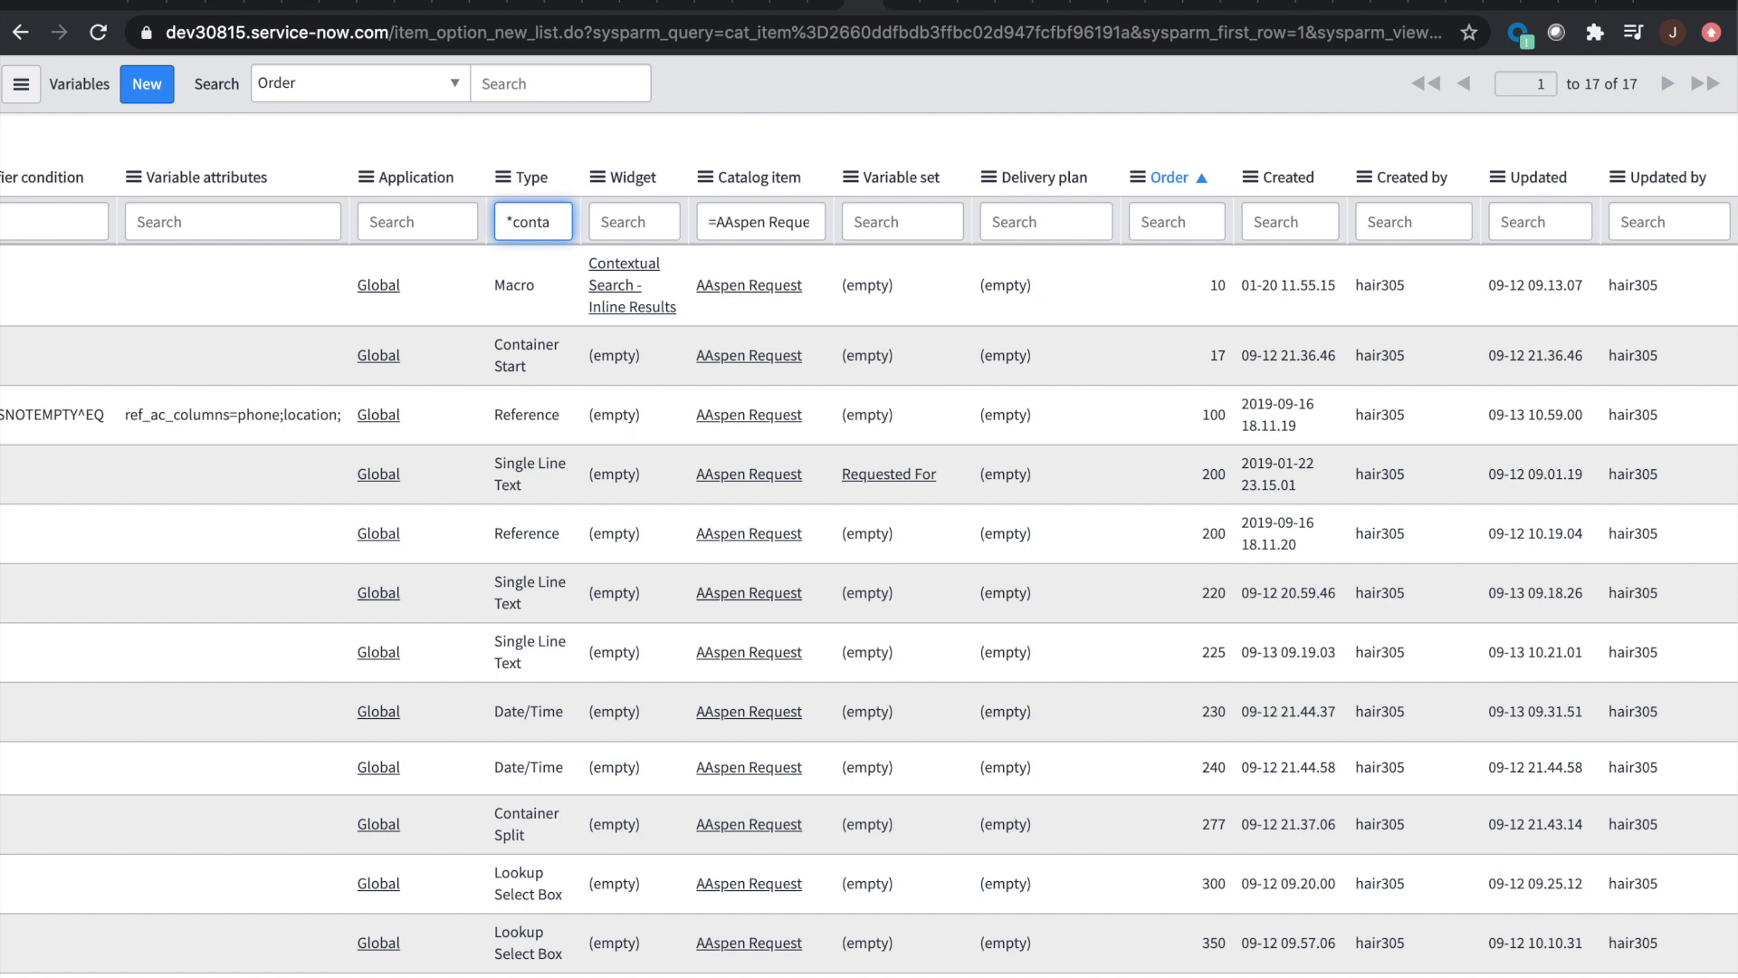
key("Return")
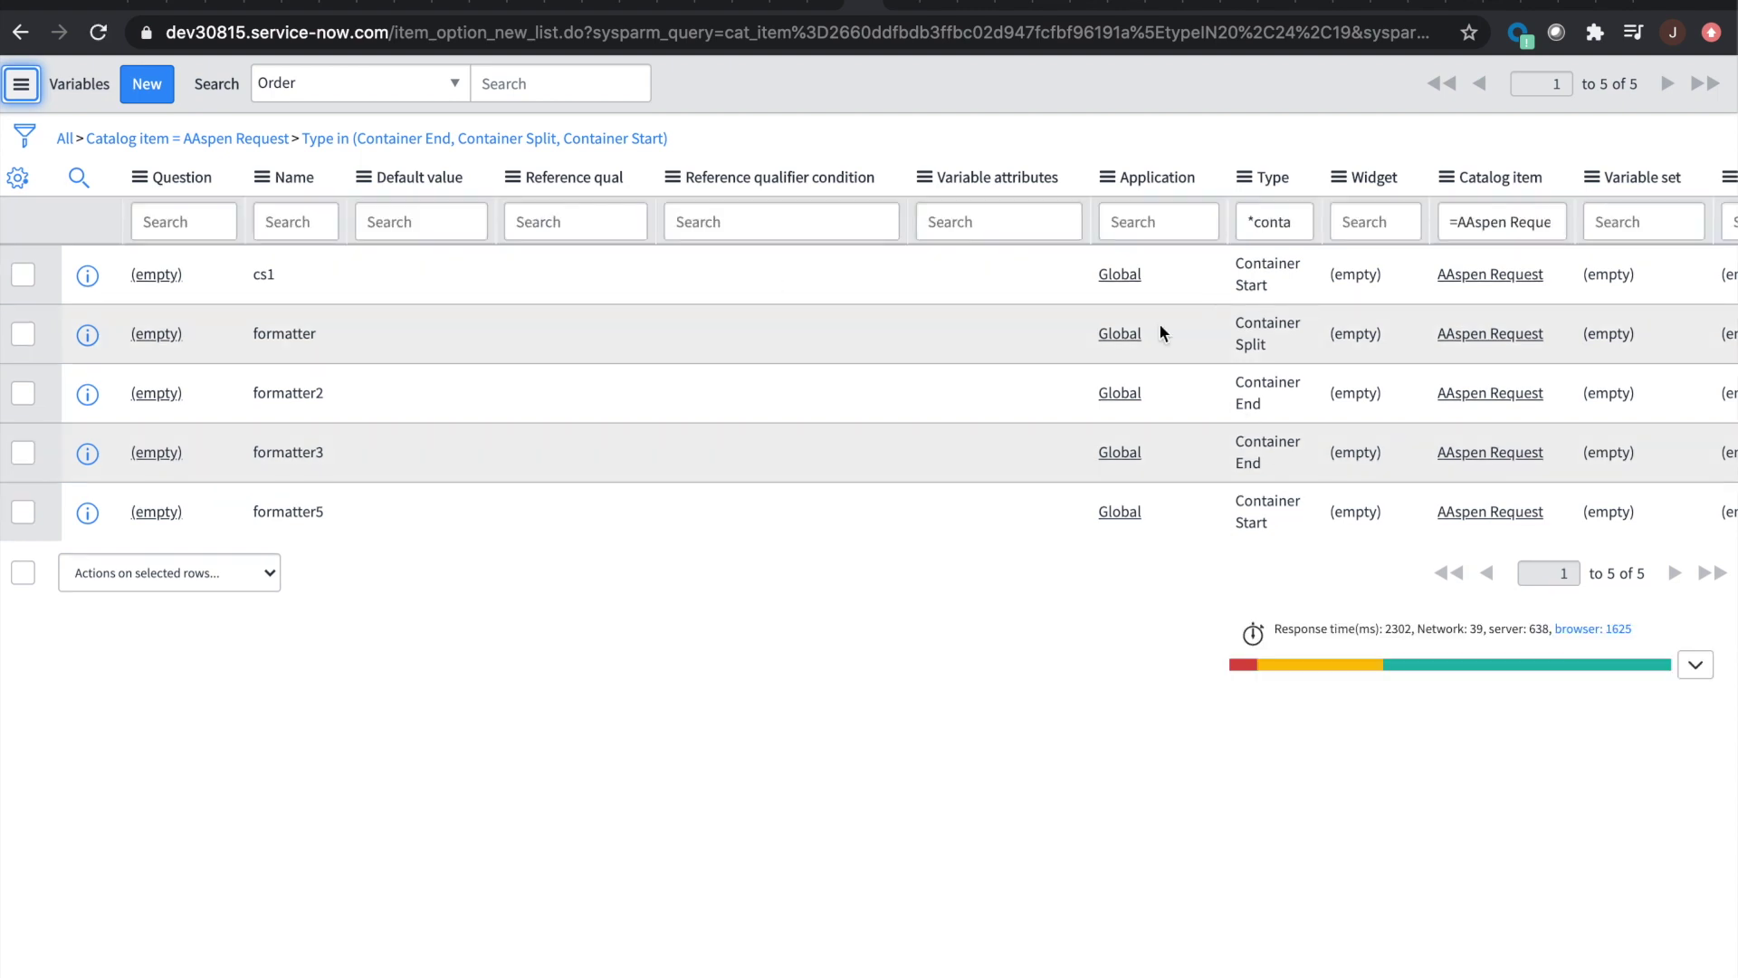
Step: Clear the Type filter and review the Order values of all AAspen Request variables, including the containers
left_click(1255, 227)
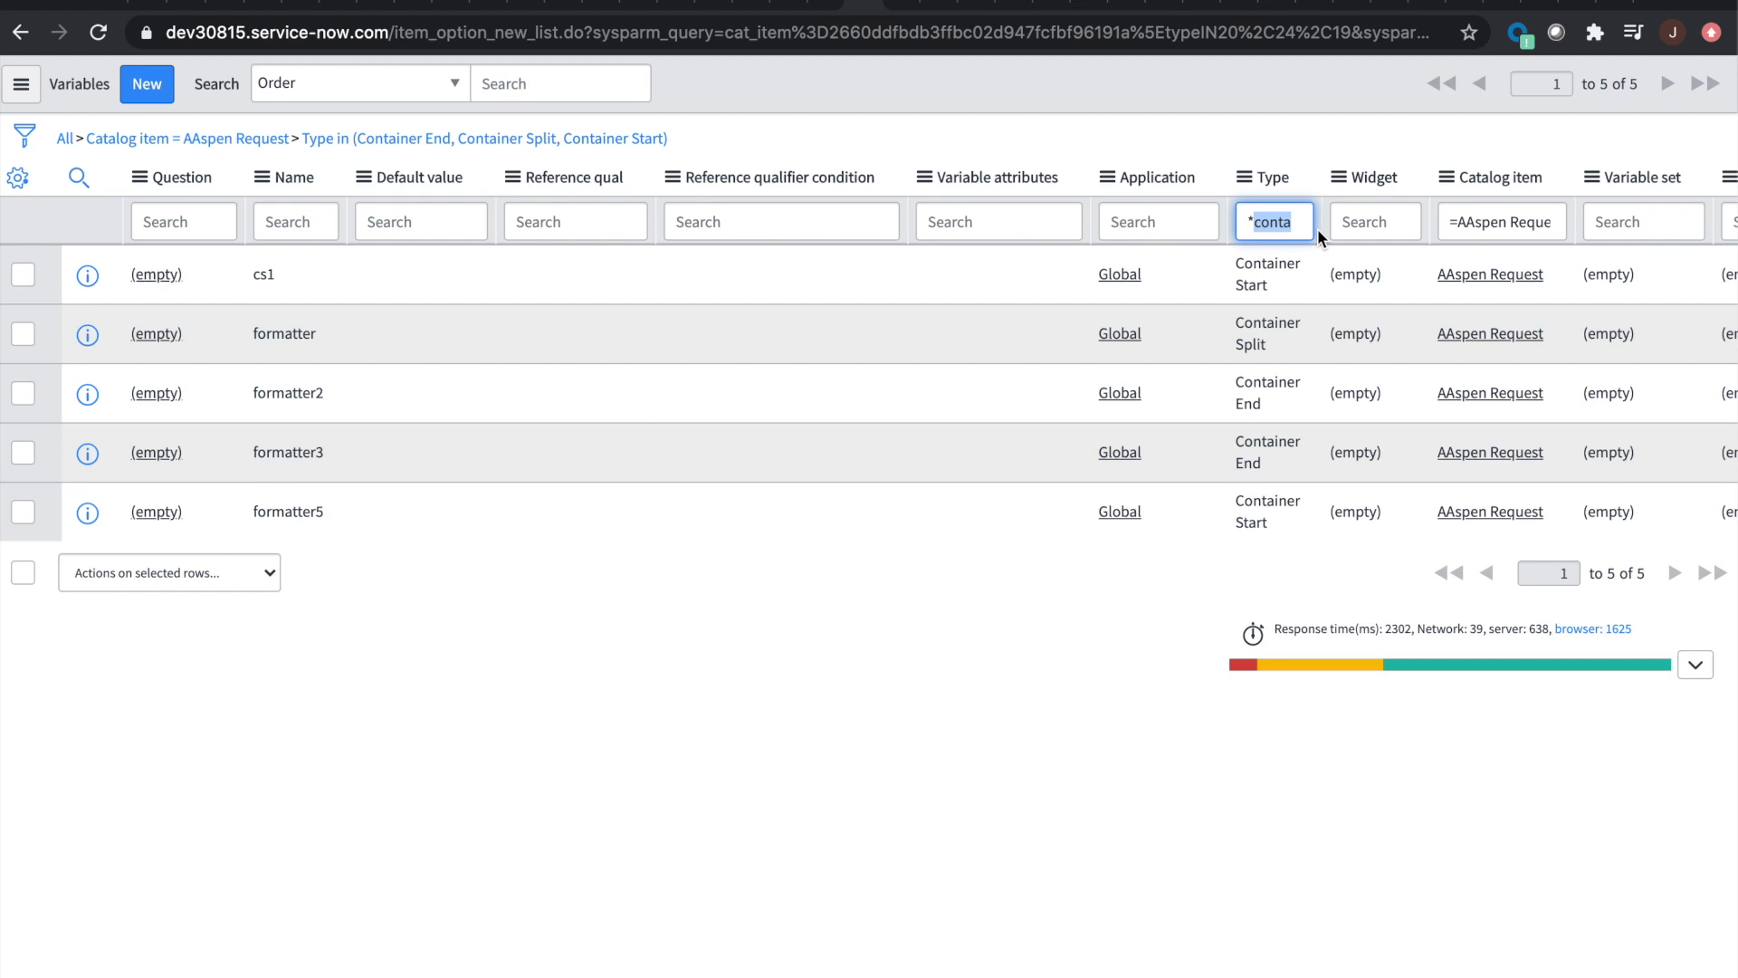
key("ctrl+a")
key("BackSpace")
key("Return")
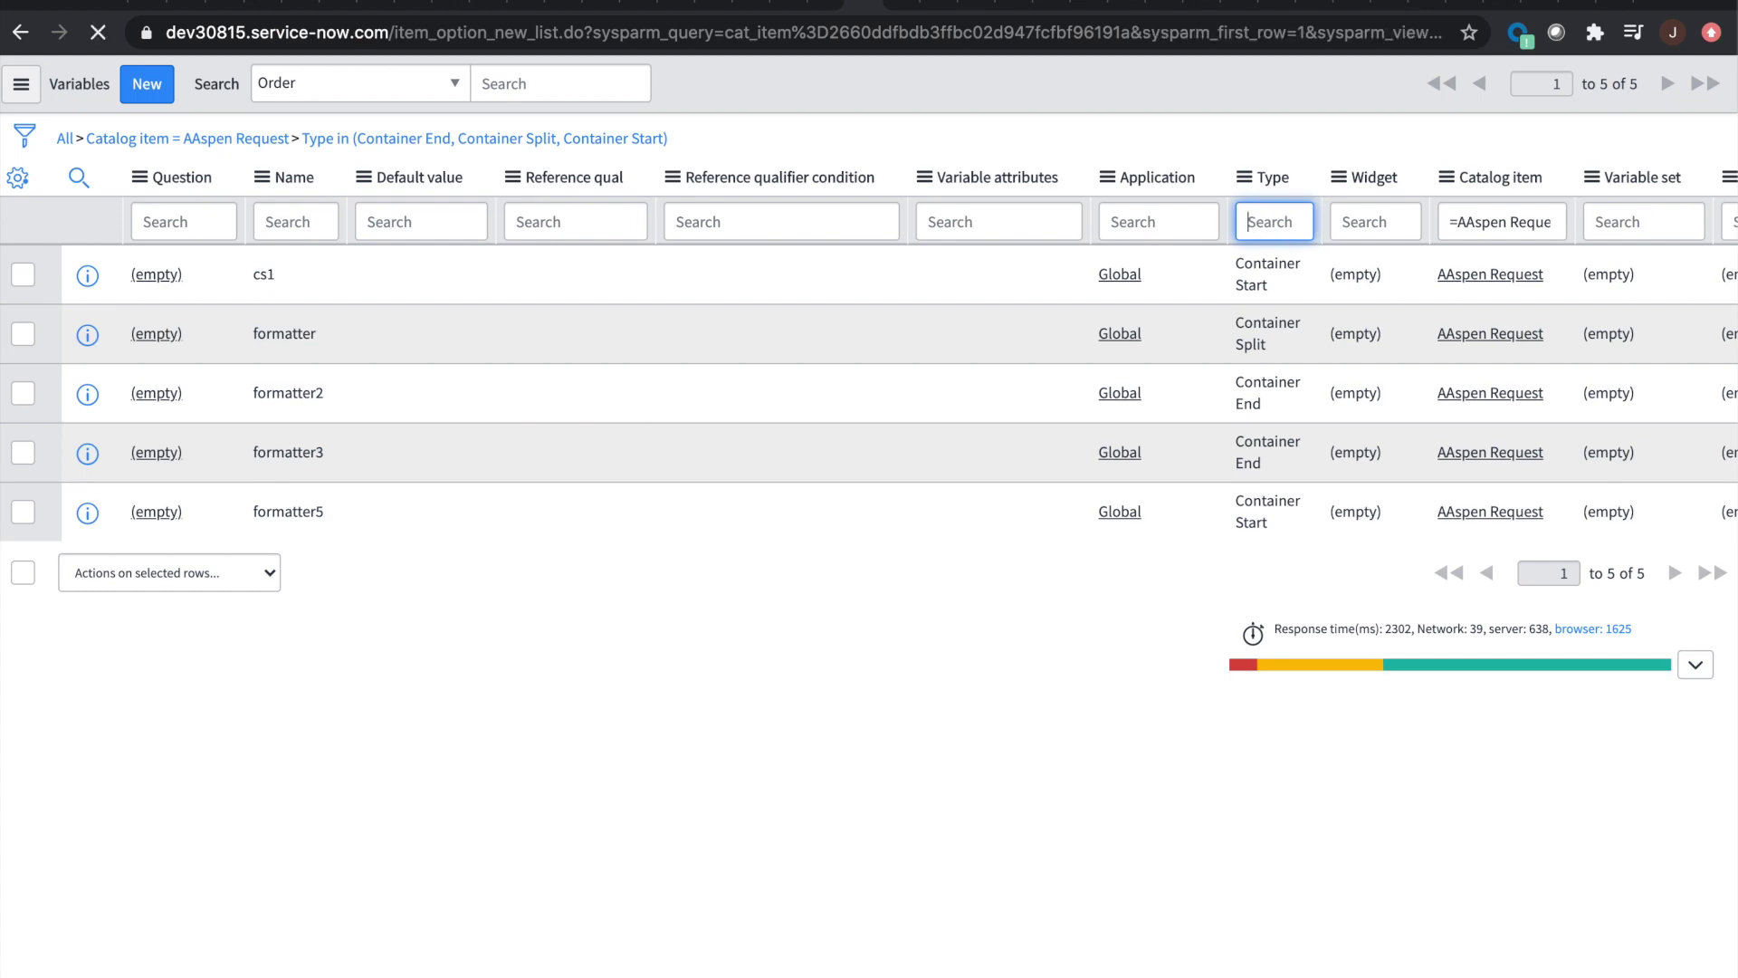
scroll(1208, 344, "right", 15)
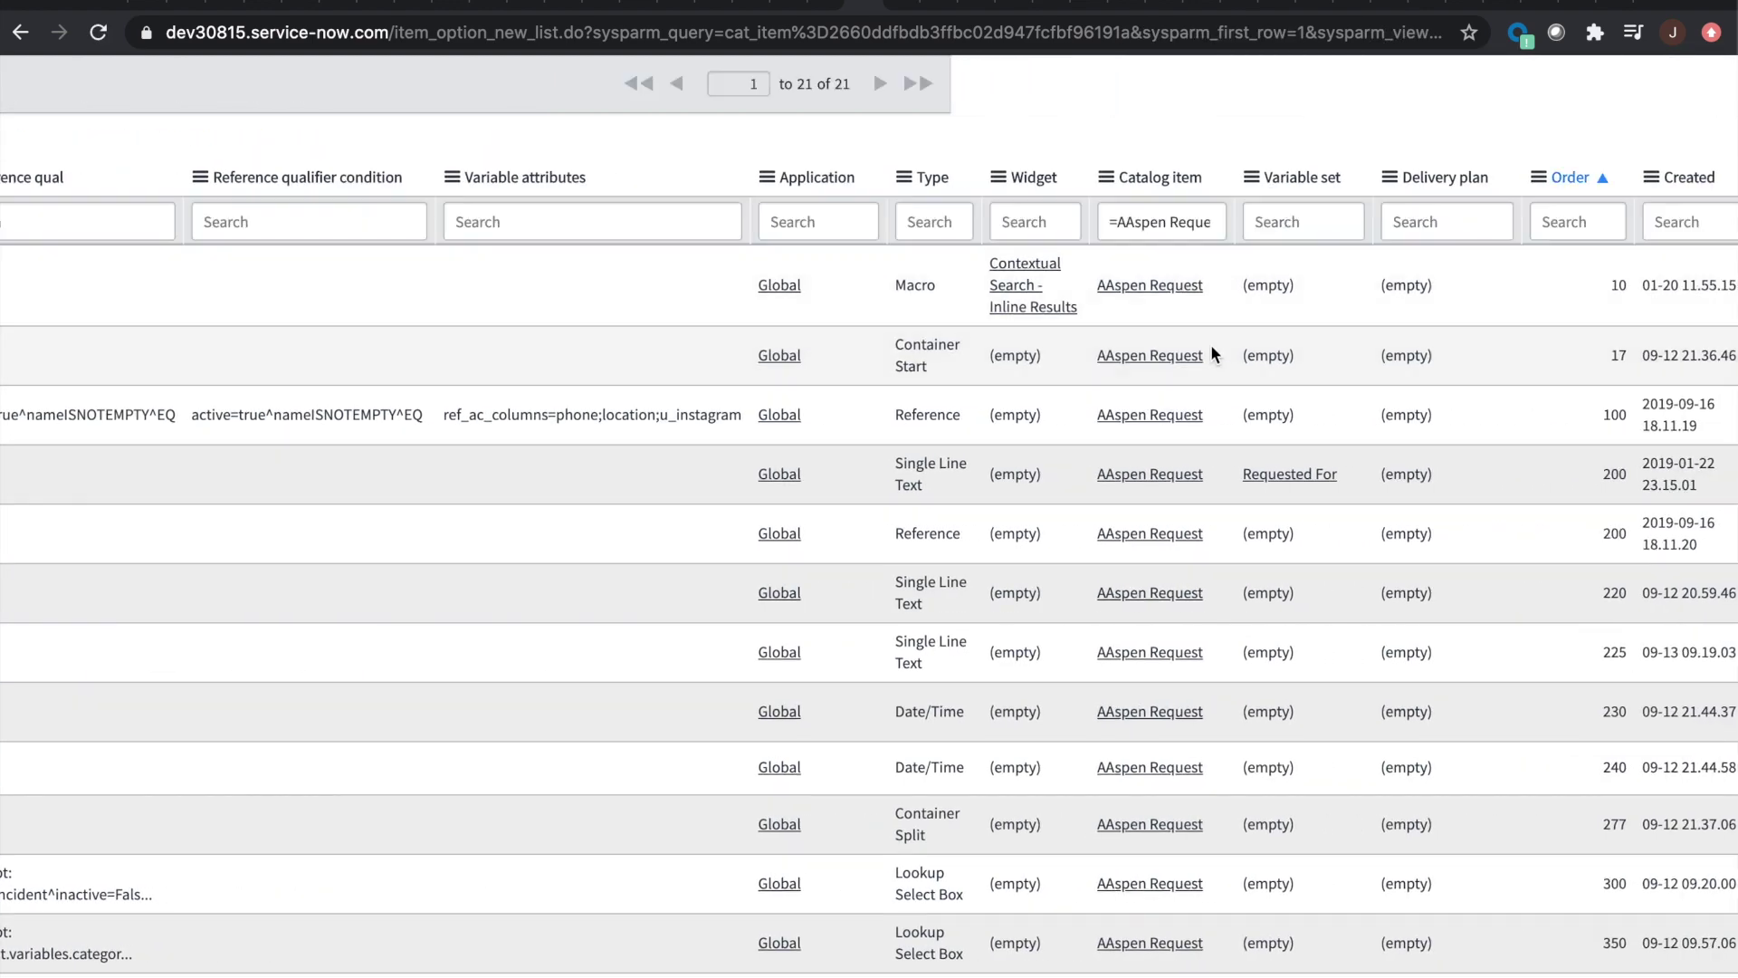
scroll(1215, 326, "right", 2)
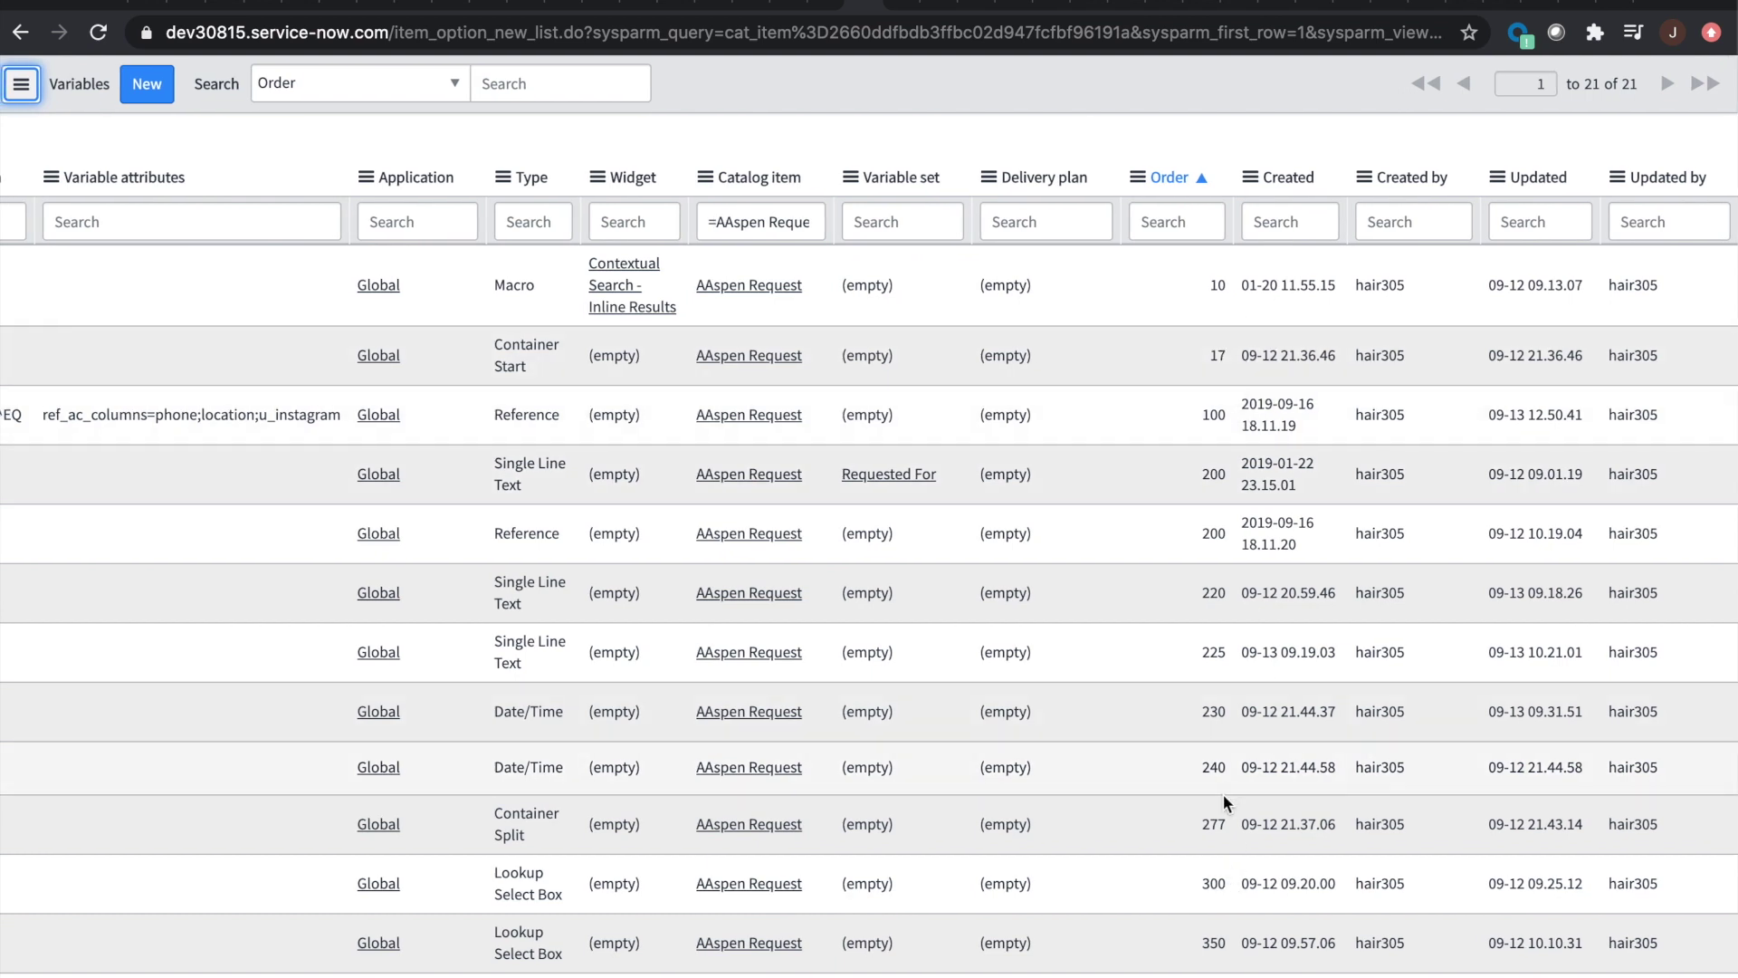
scroll(1223, 806, "down", 3)
scroll(1222, 813, "down", 5)
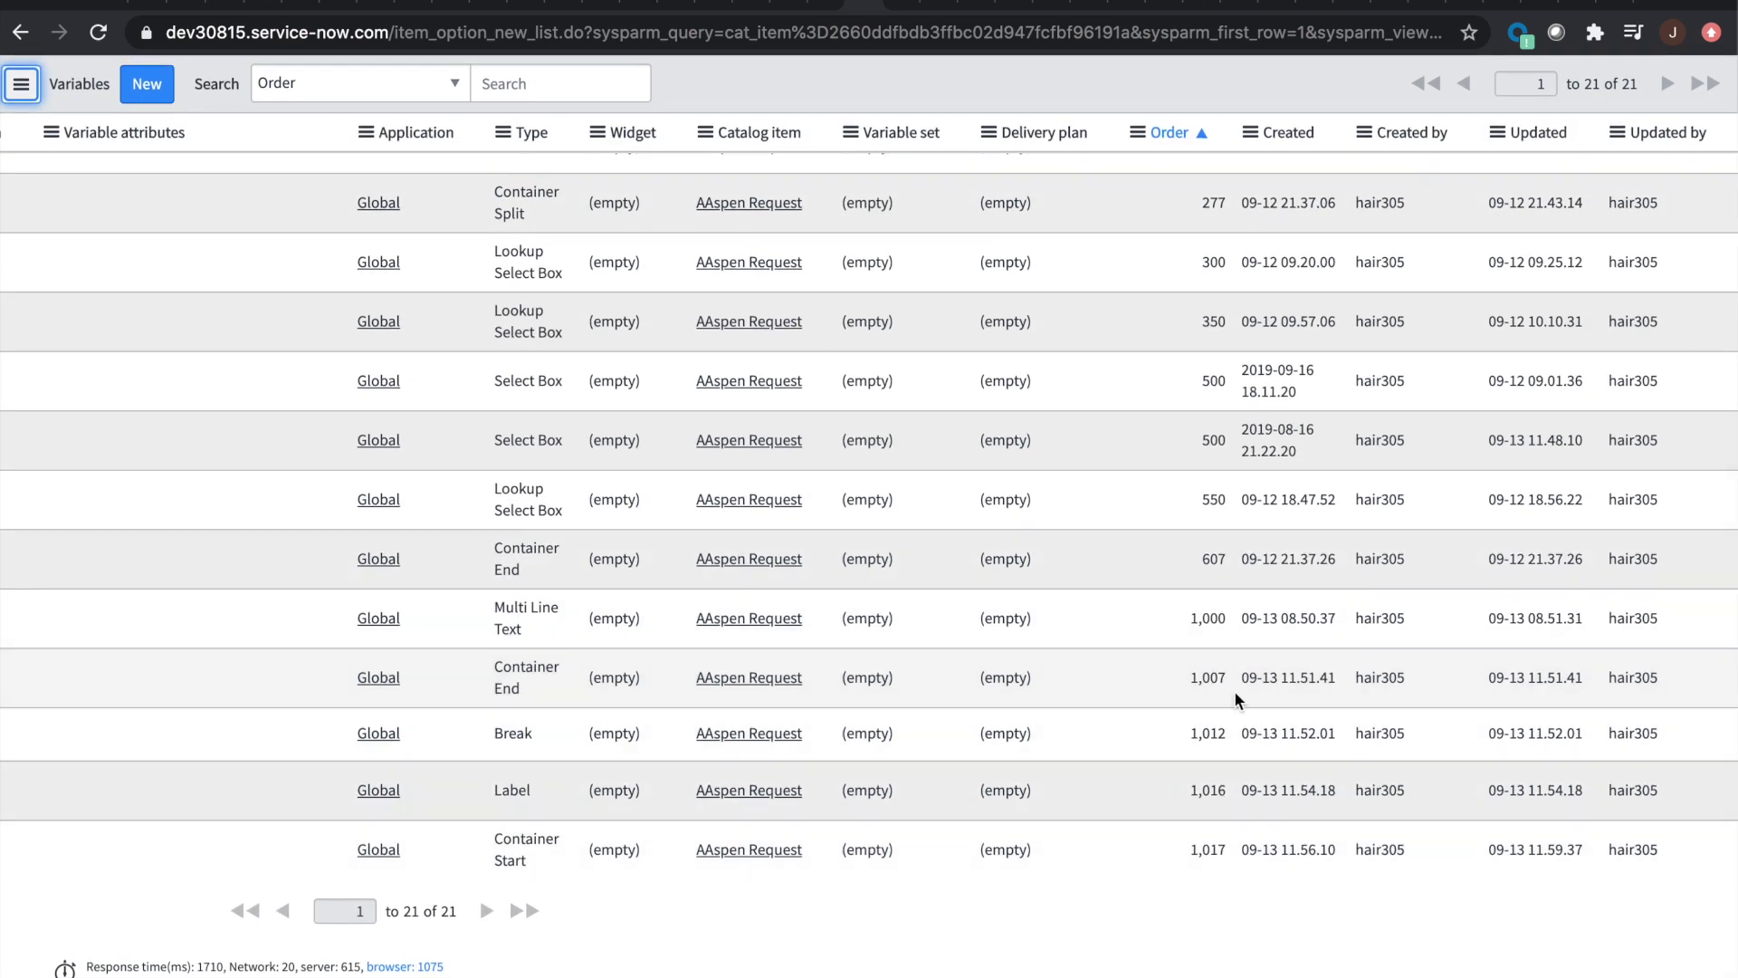
scroll(981, 465, "up", 3)
scroll(981, 465, "up", 3)
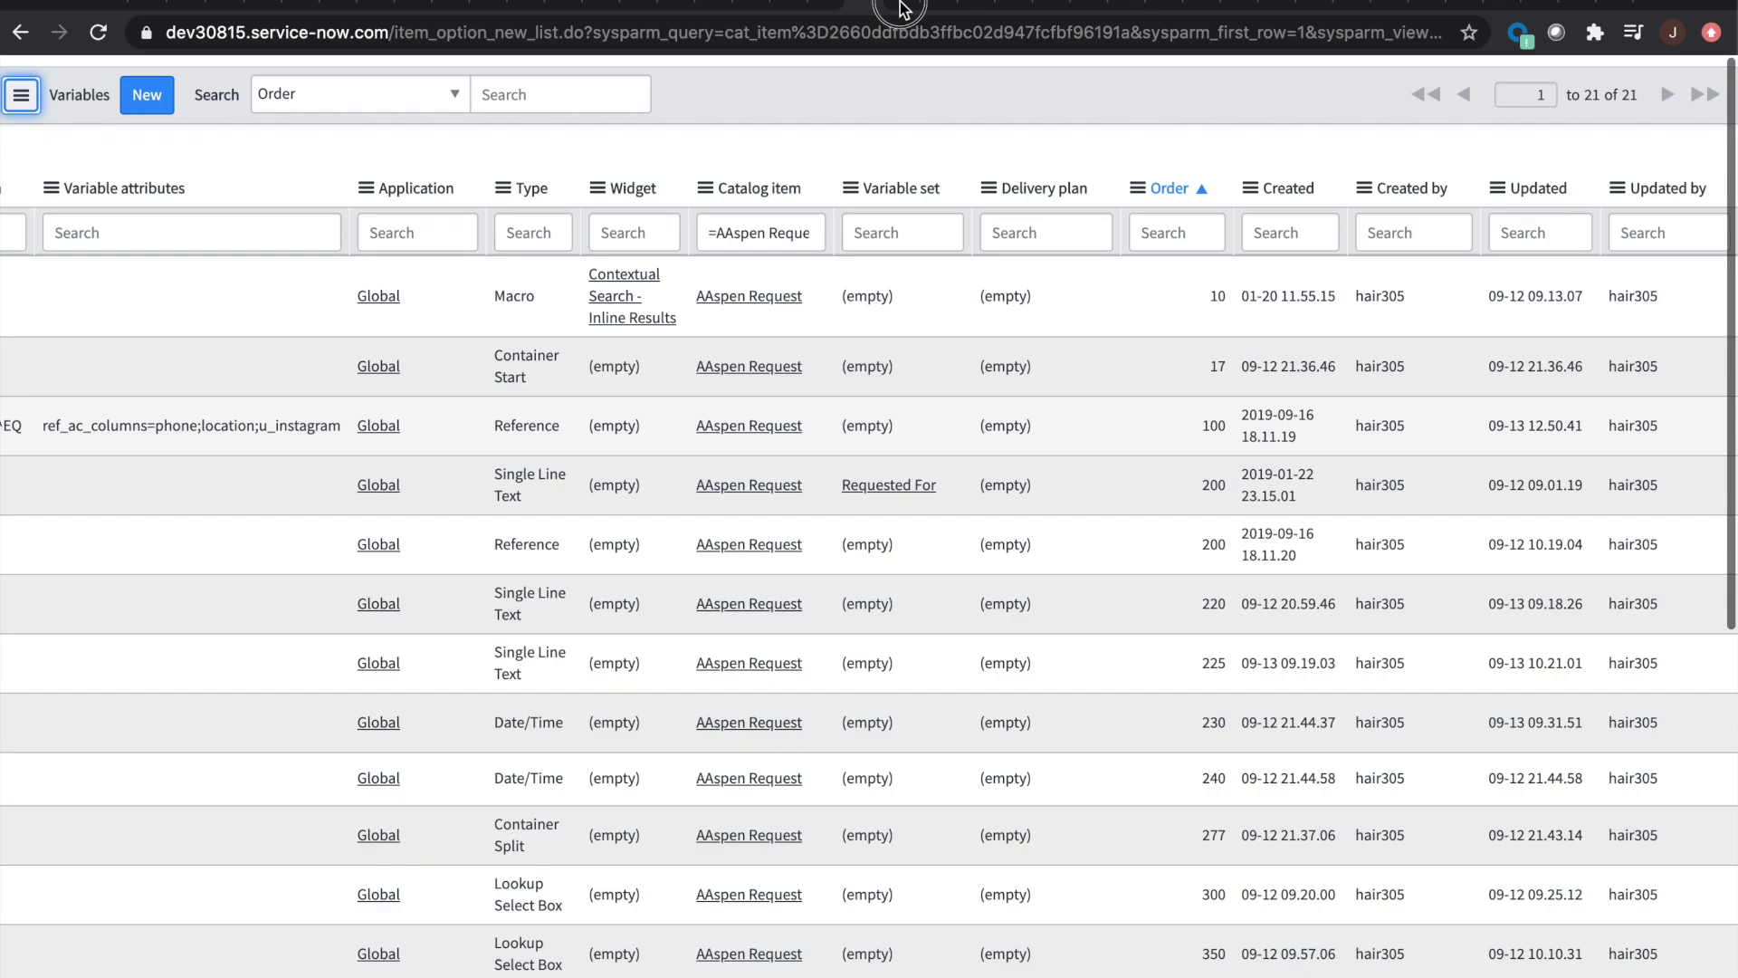
Step: Locate the Reference qual scripts in the AAspen Request variables list and bring up the Category variable's type specifications
left_click(903, 7)
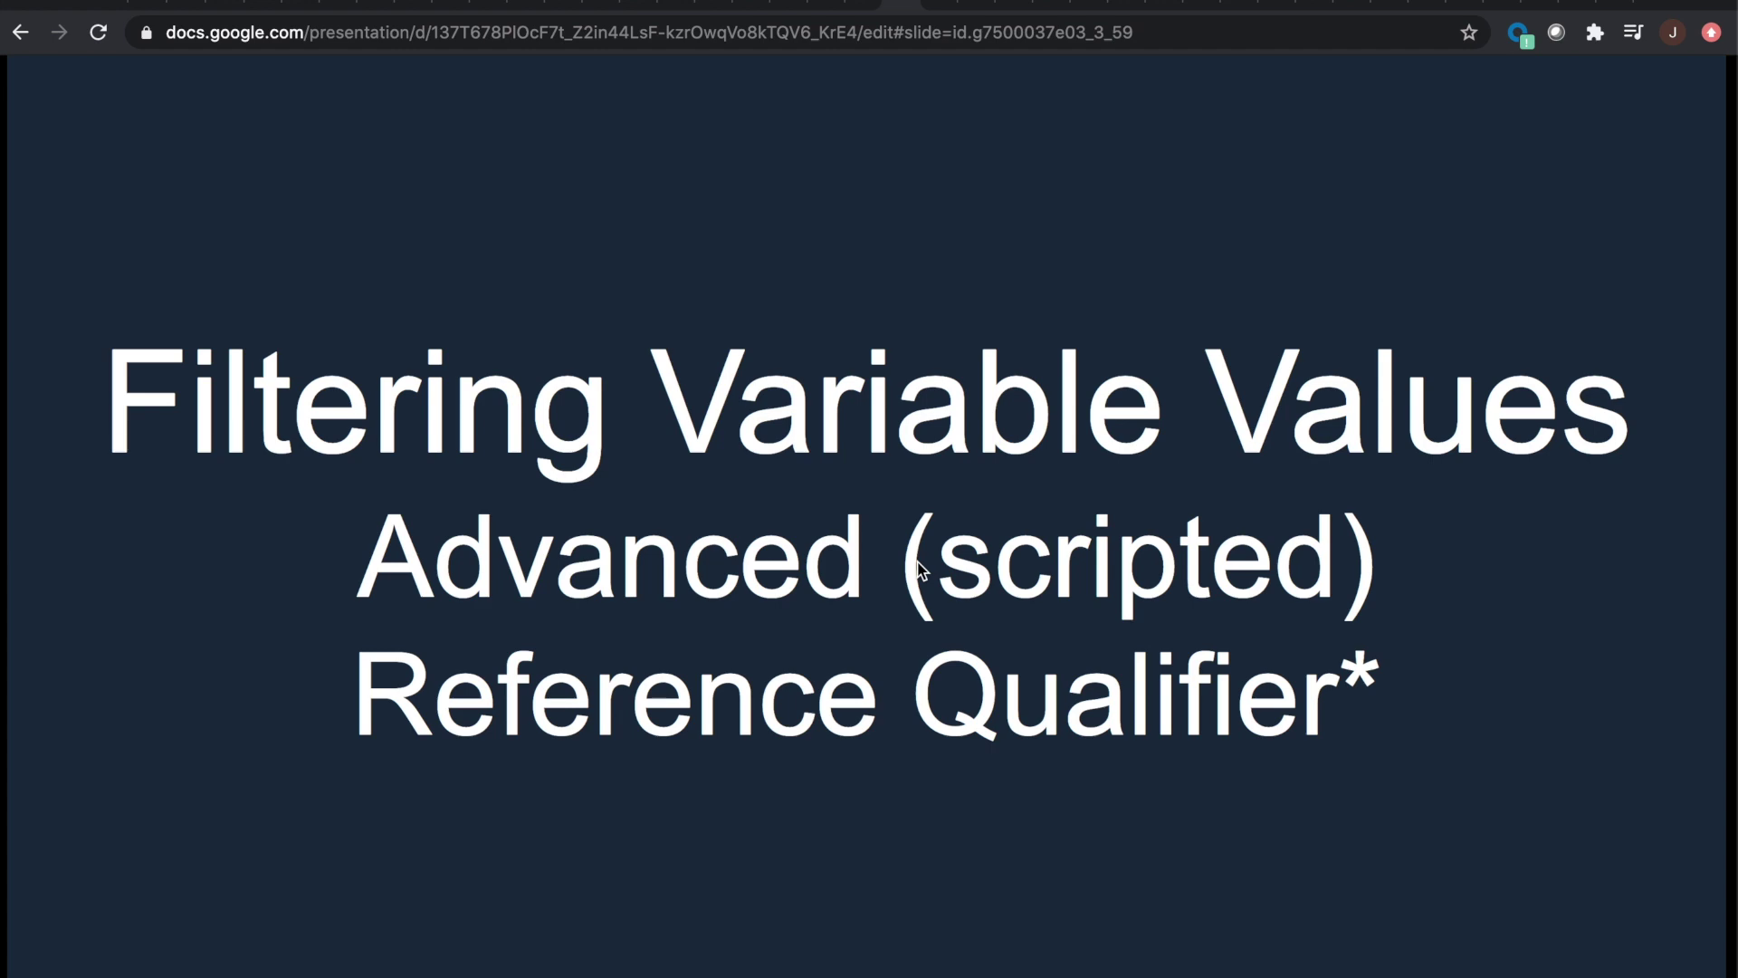
left_click(1547, 4)
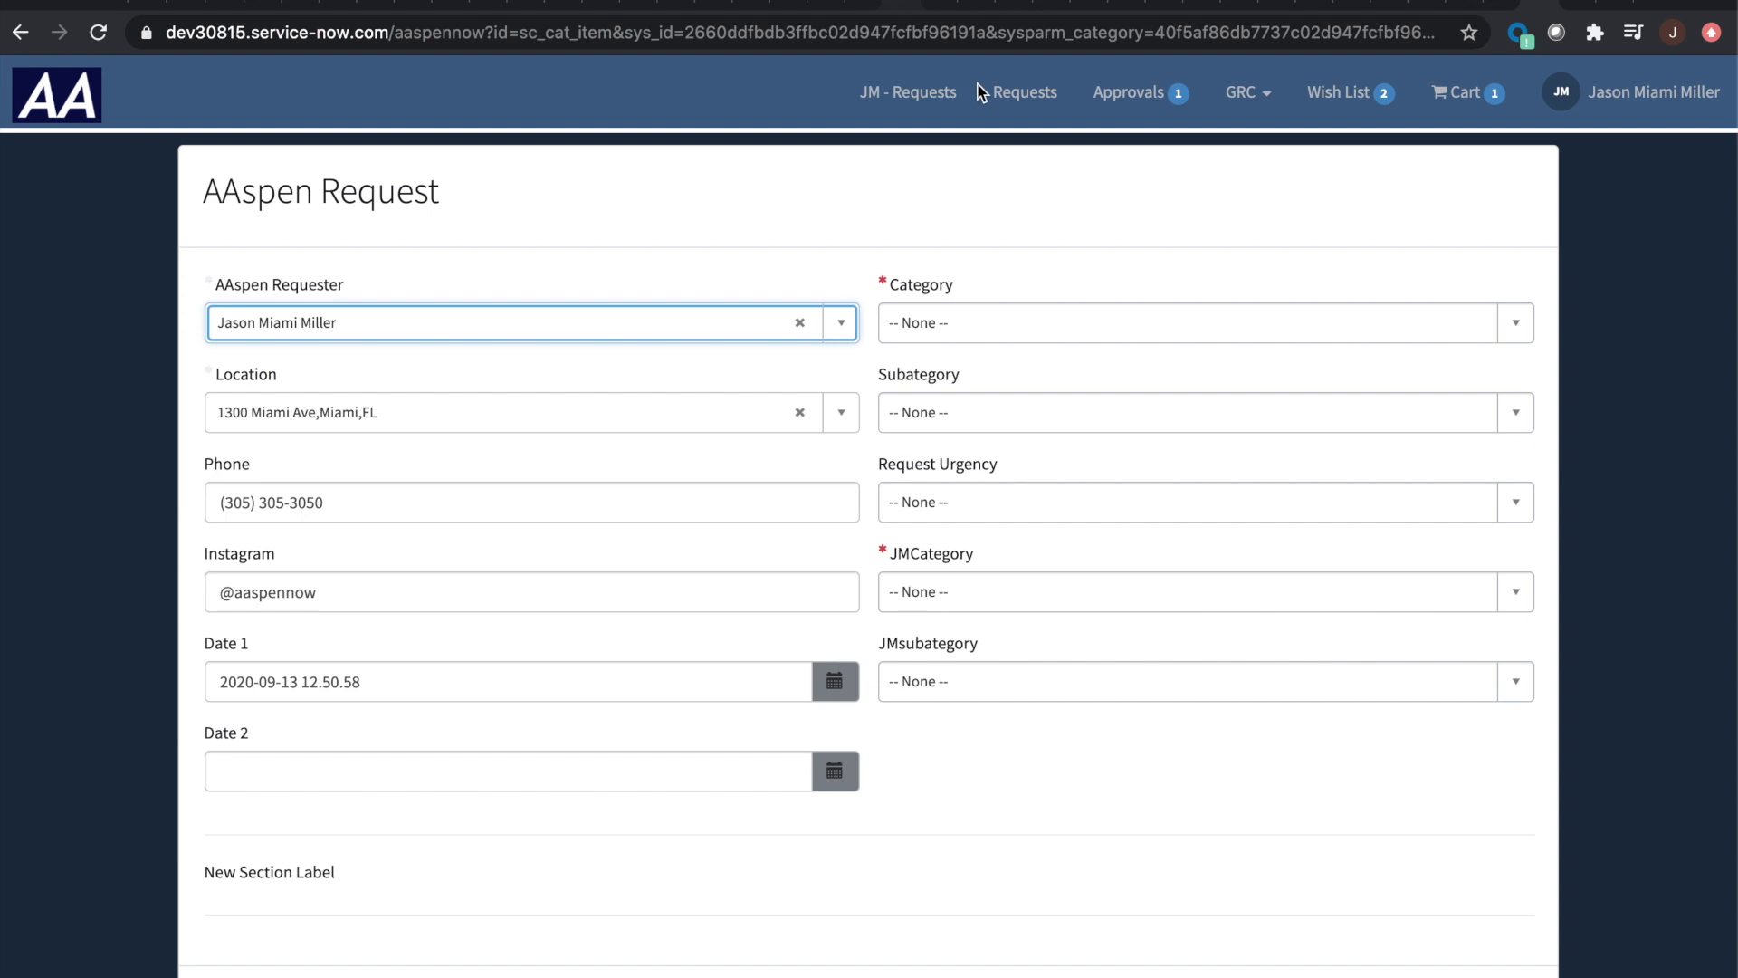
left_click(906, 7)
left_click(930, 8)
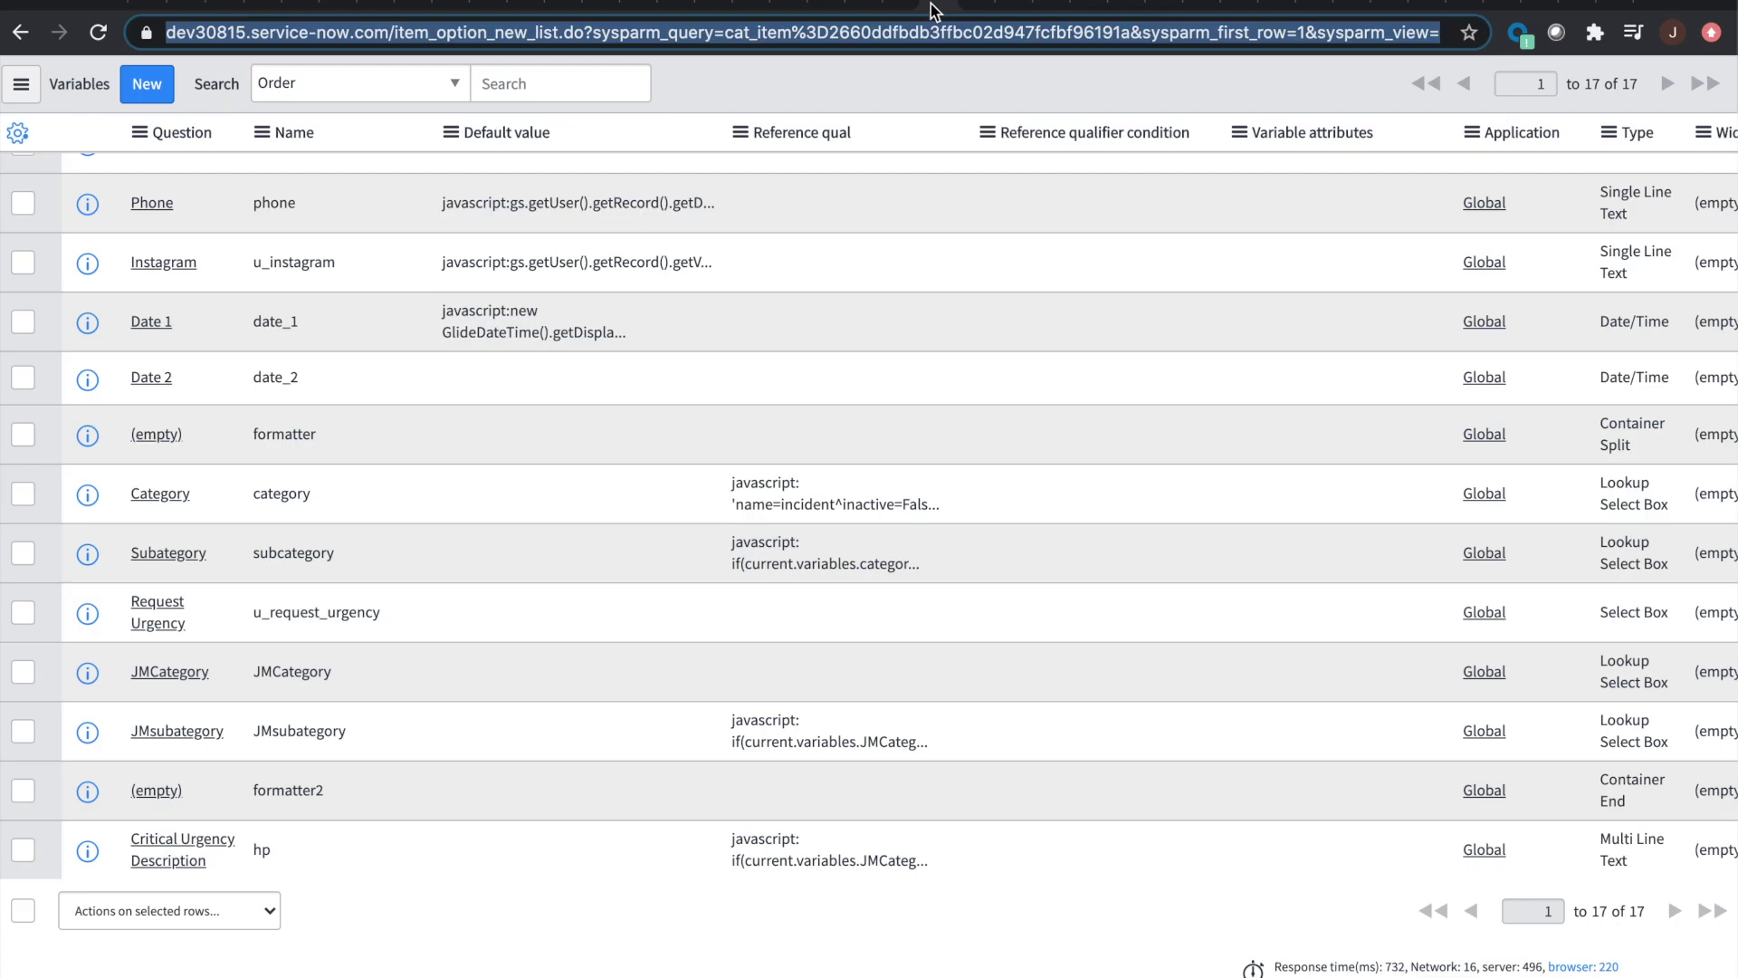
scroll(843, 270, "up", 5)
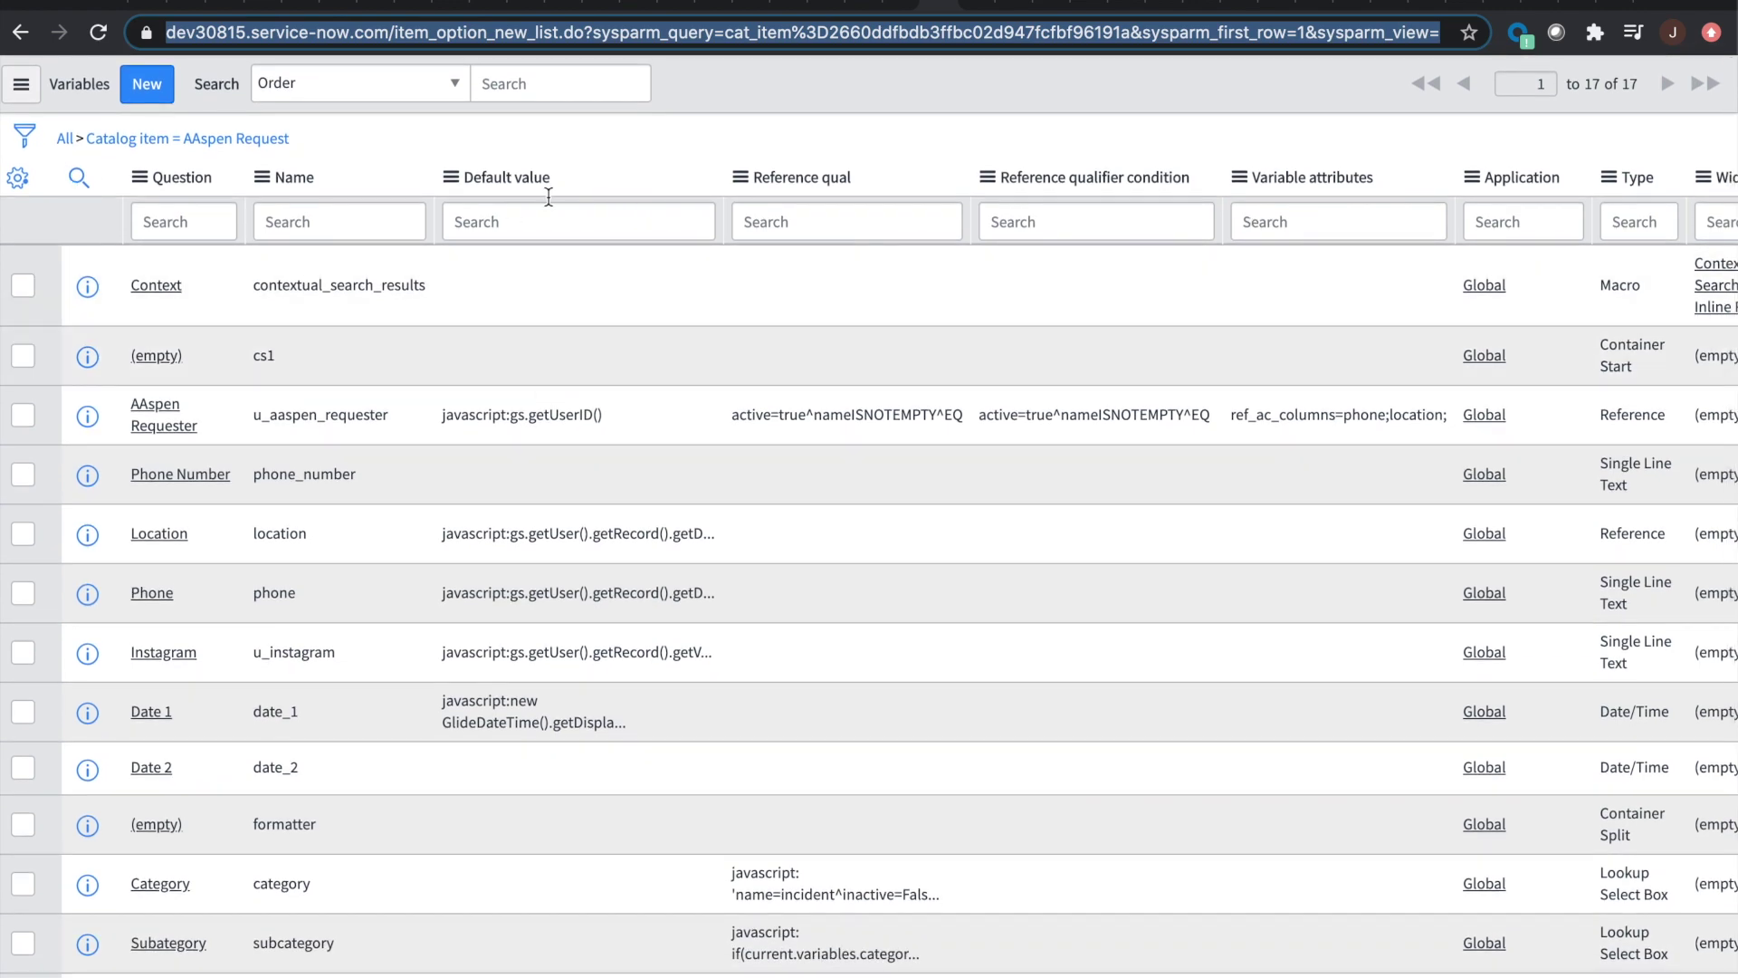
scroll(480, 363, "down", 1)
scroll(479, 364, "up", 1)
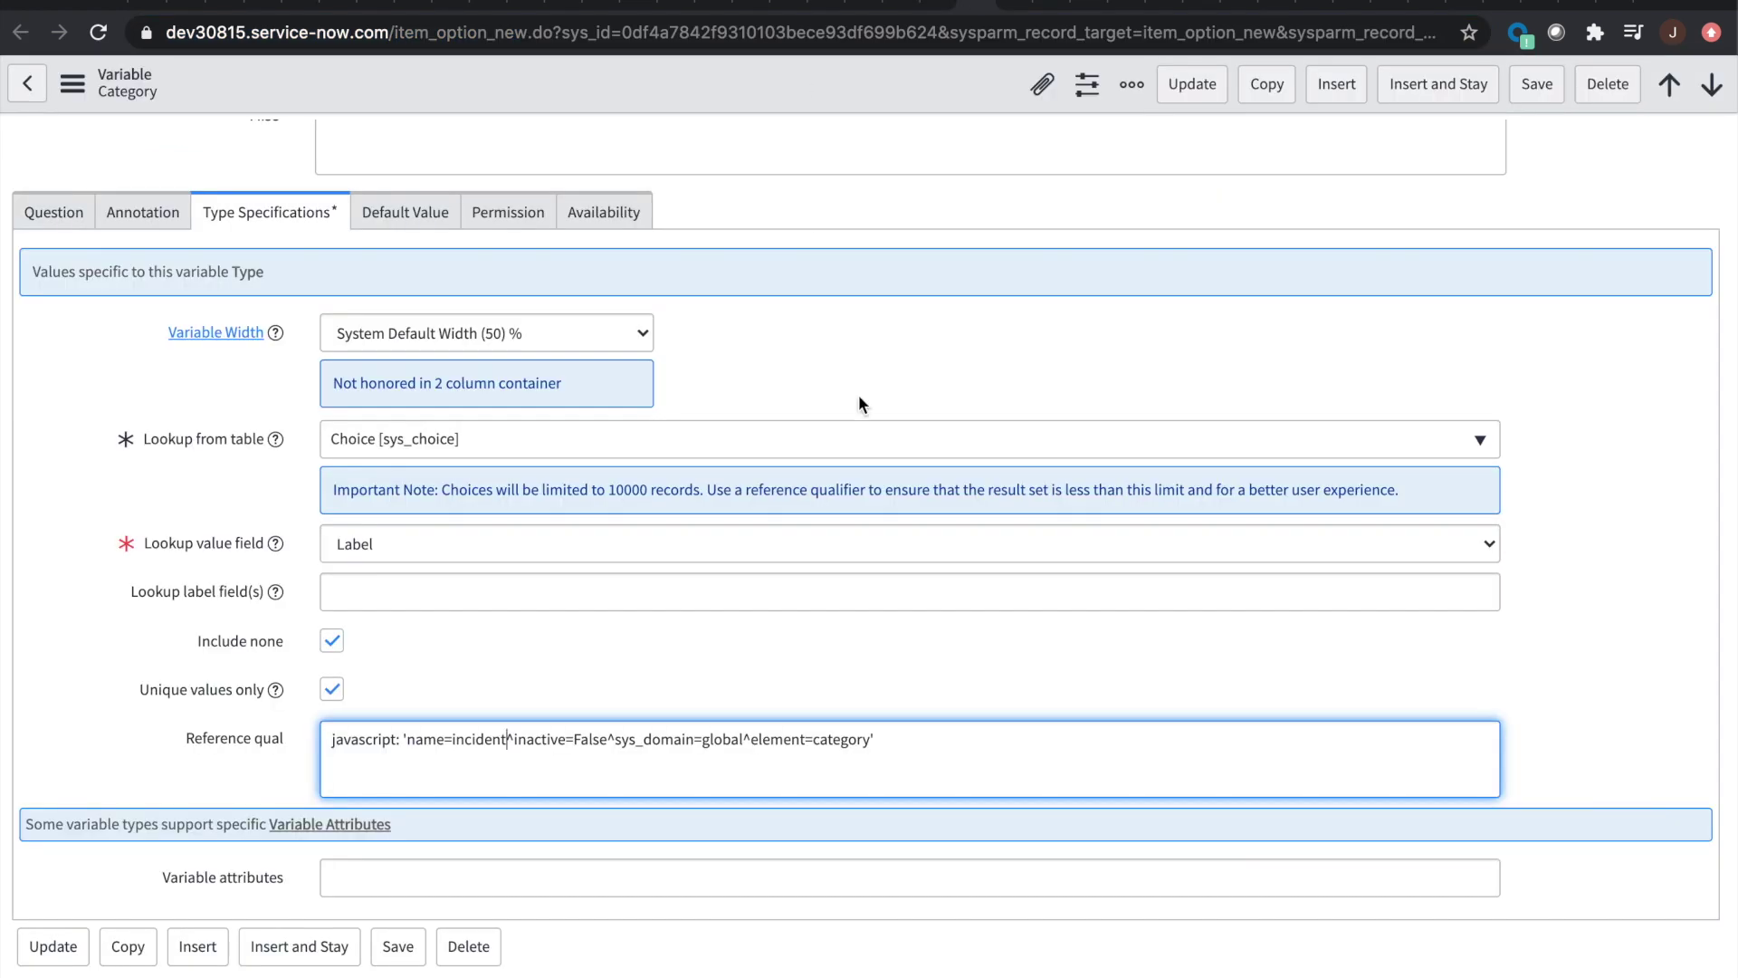
Step: Examine the Category variable's type, lookup table, lookup value field, unique values option and reference qualifier
scroll(859, 395, "up", 3)
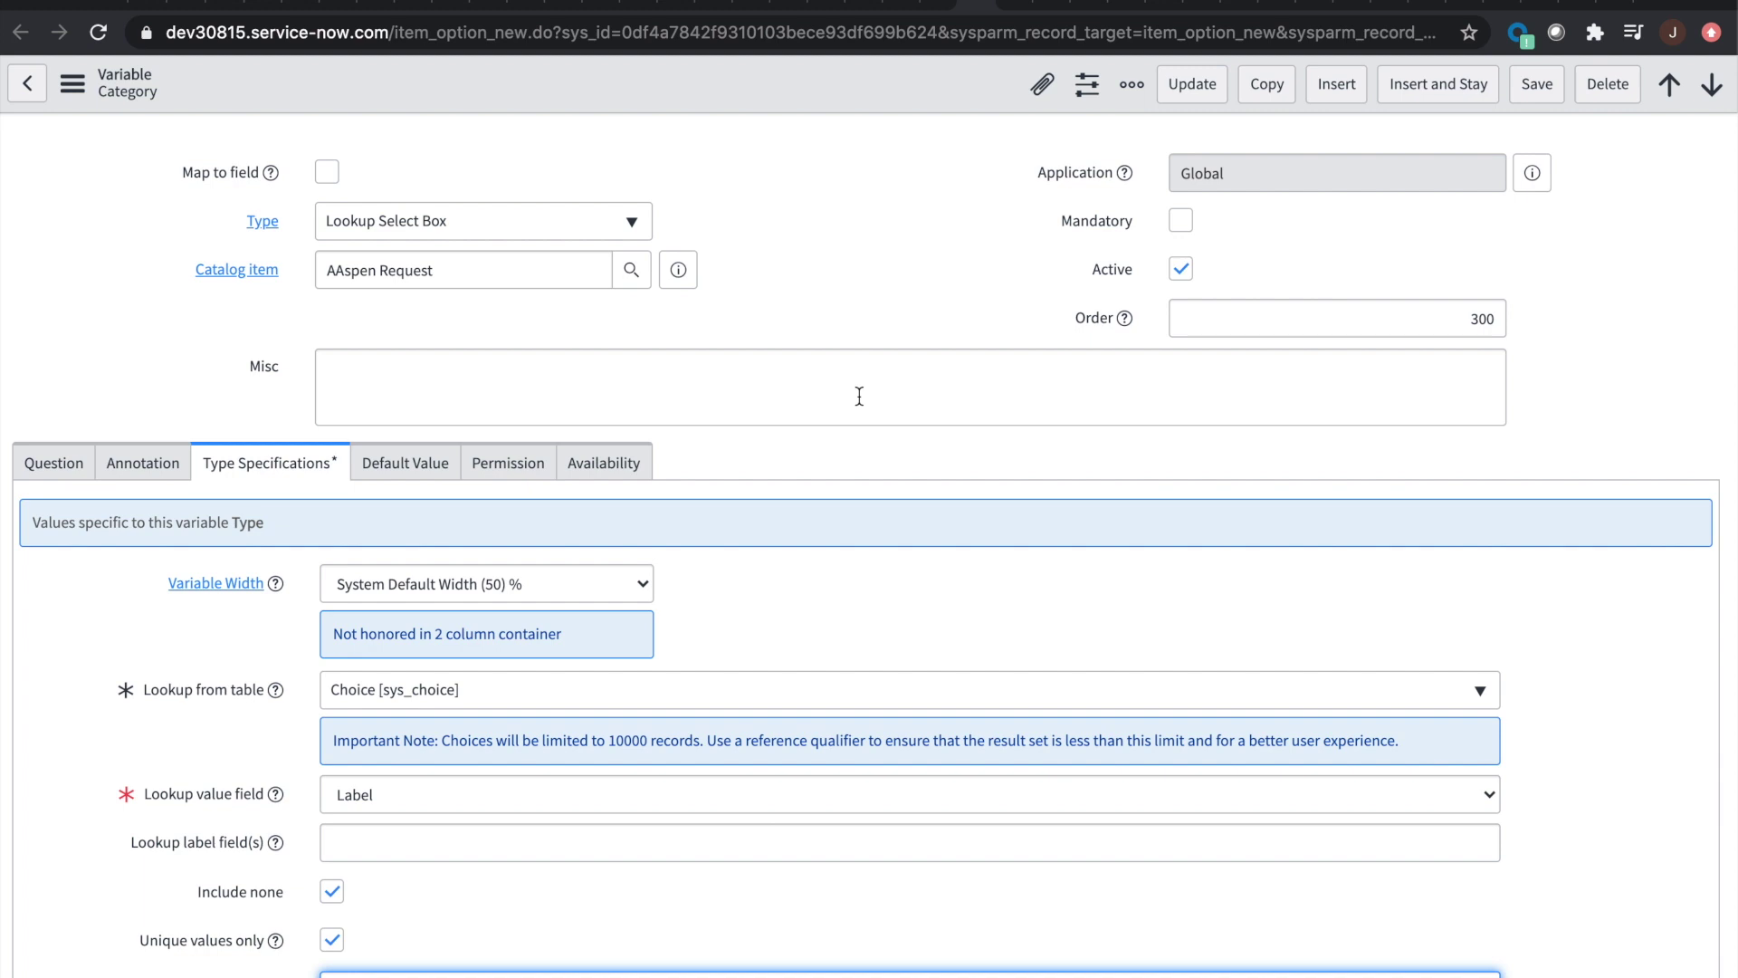
scroll(859, 396, "down", 1)
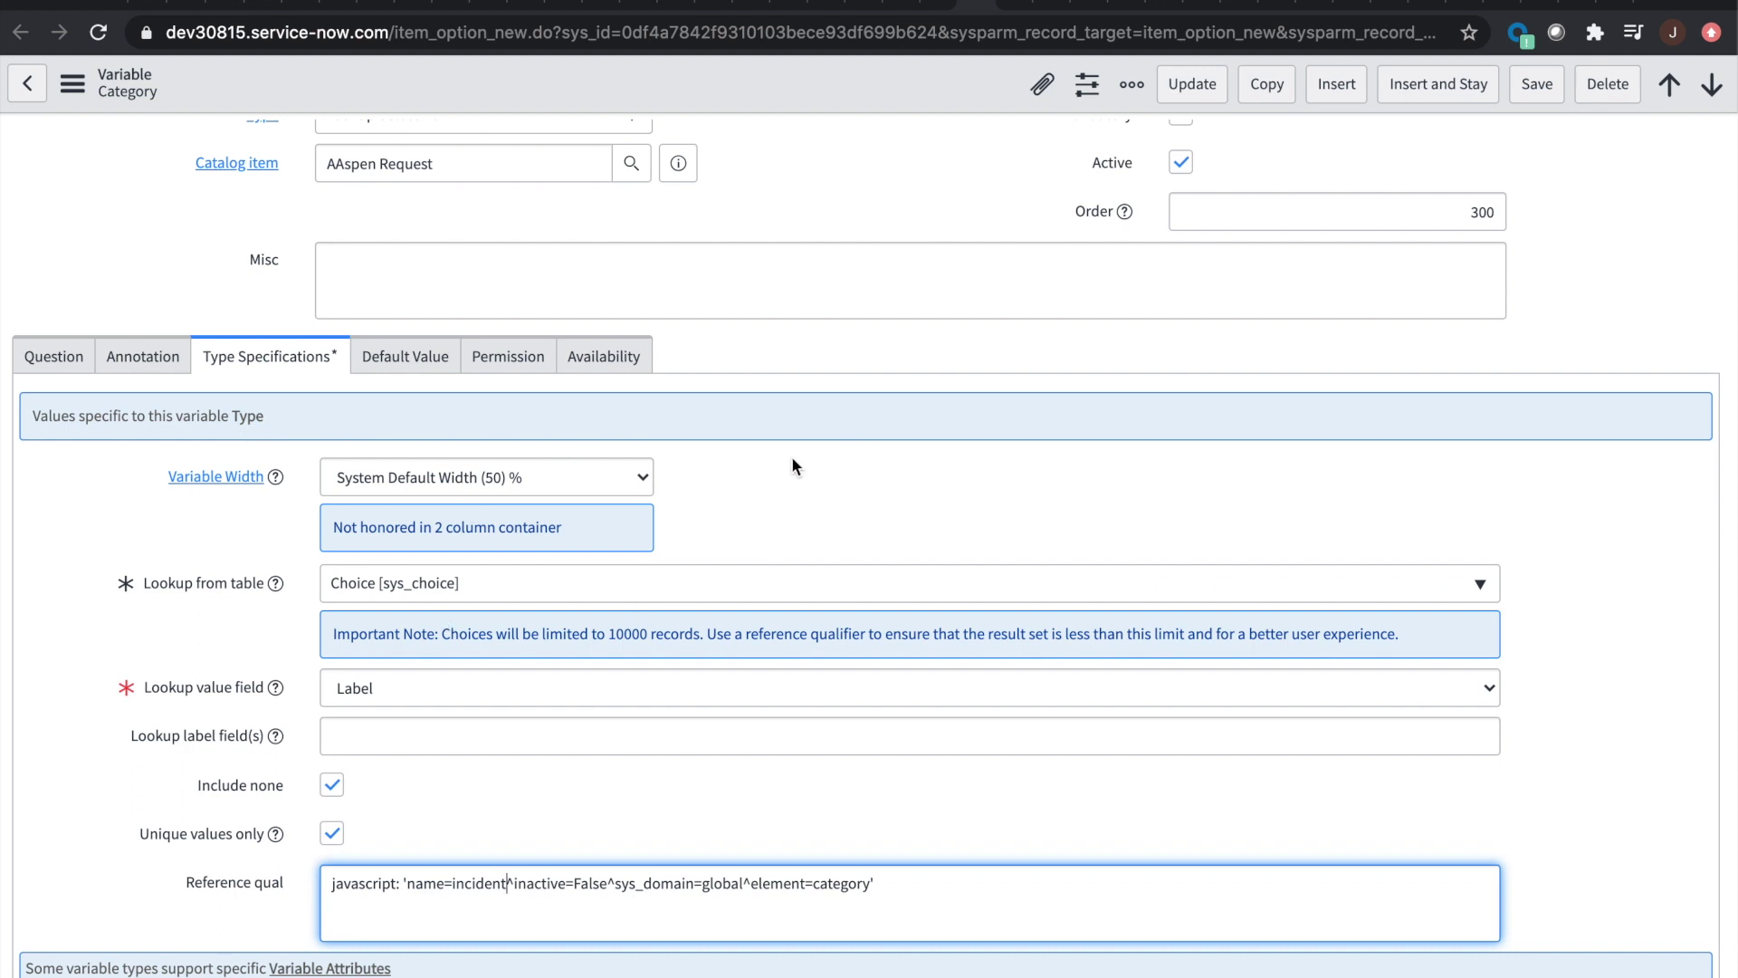
scroll(792, 461, "up", 2)
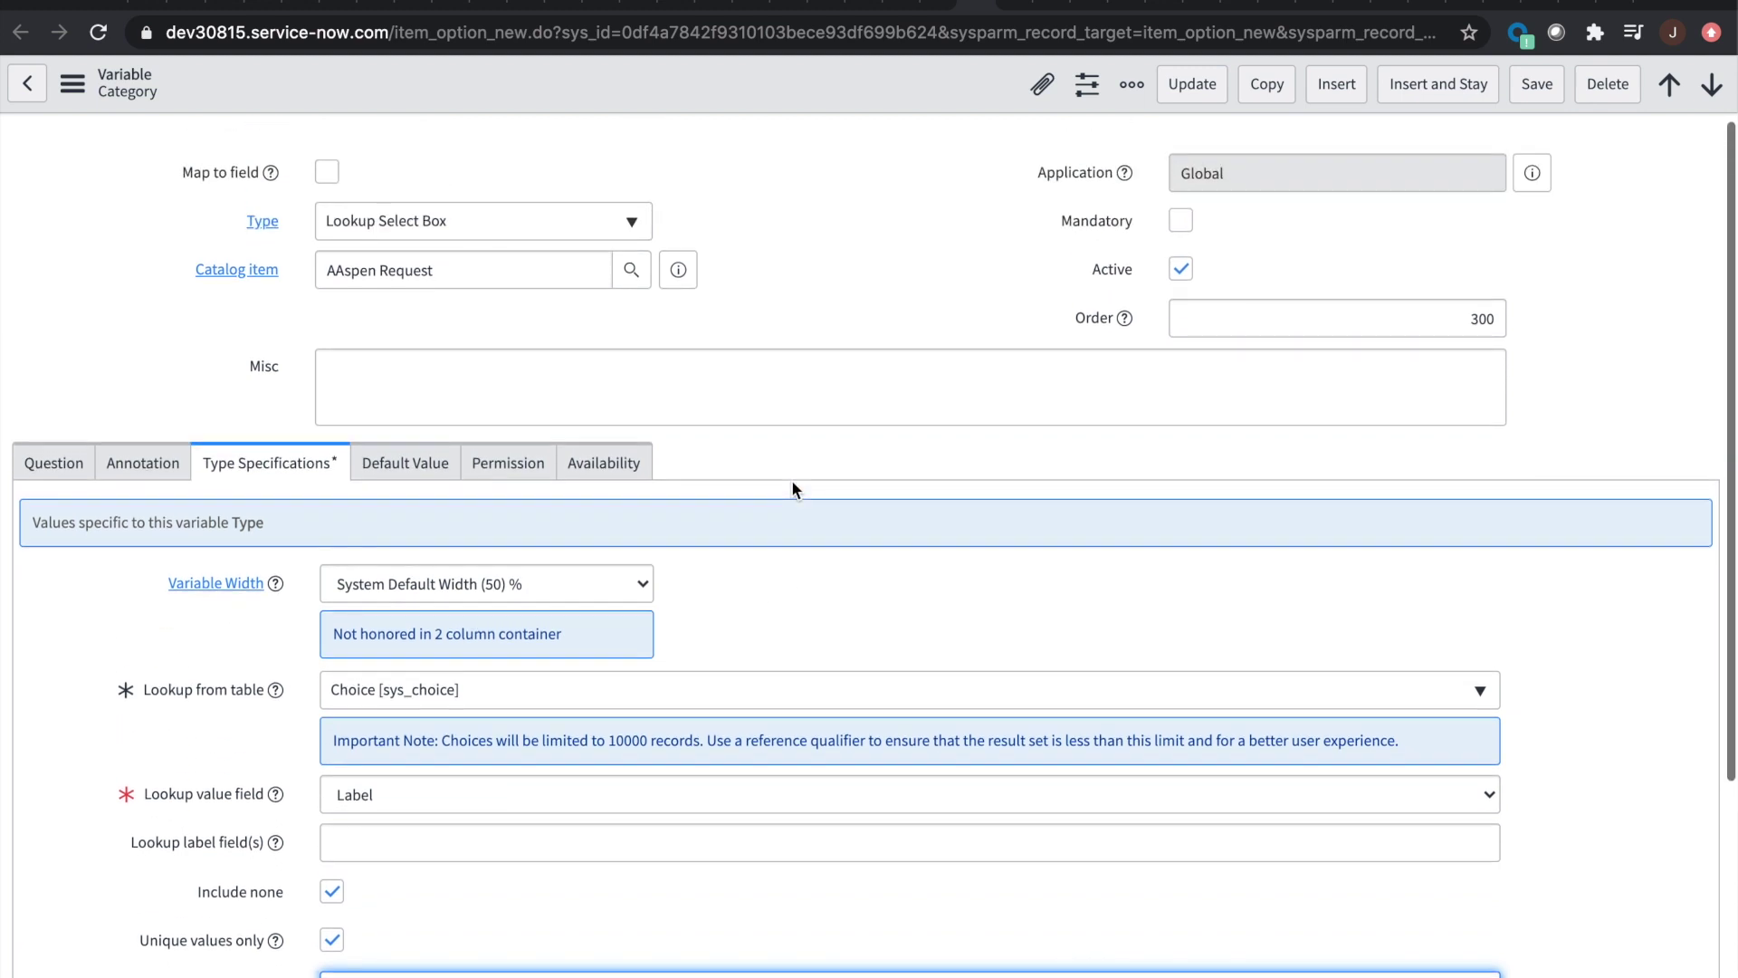
scroll(792, 489, "down", 1)
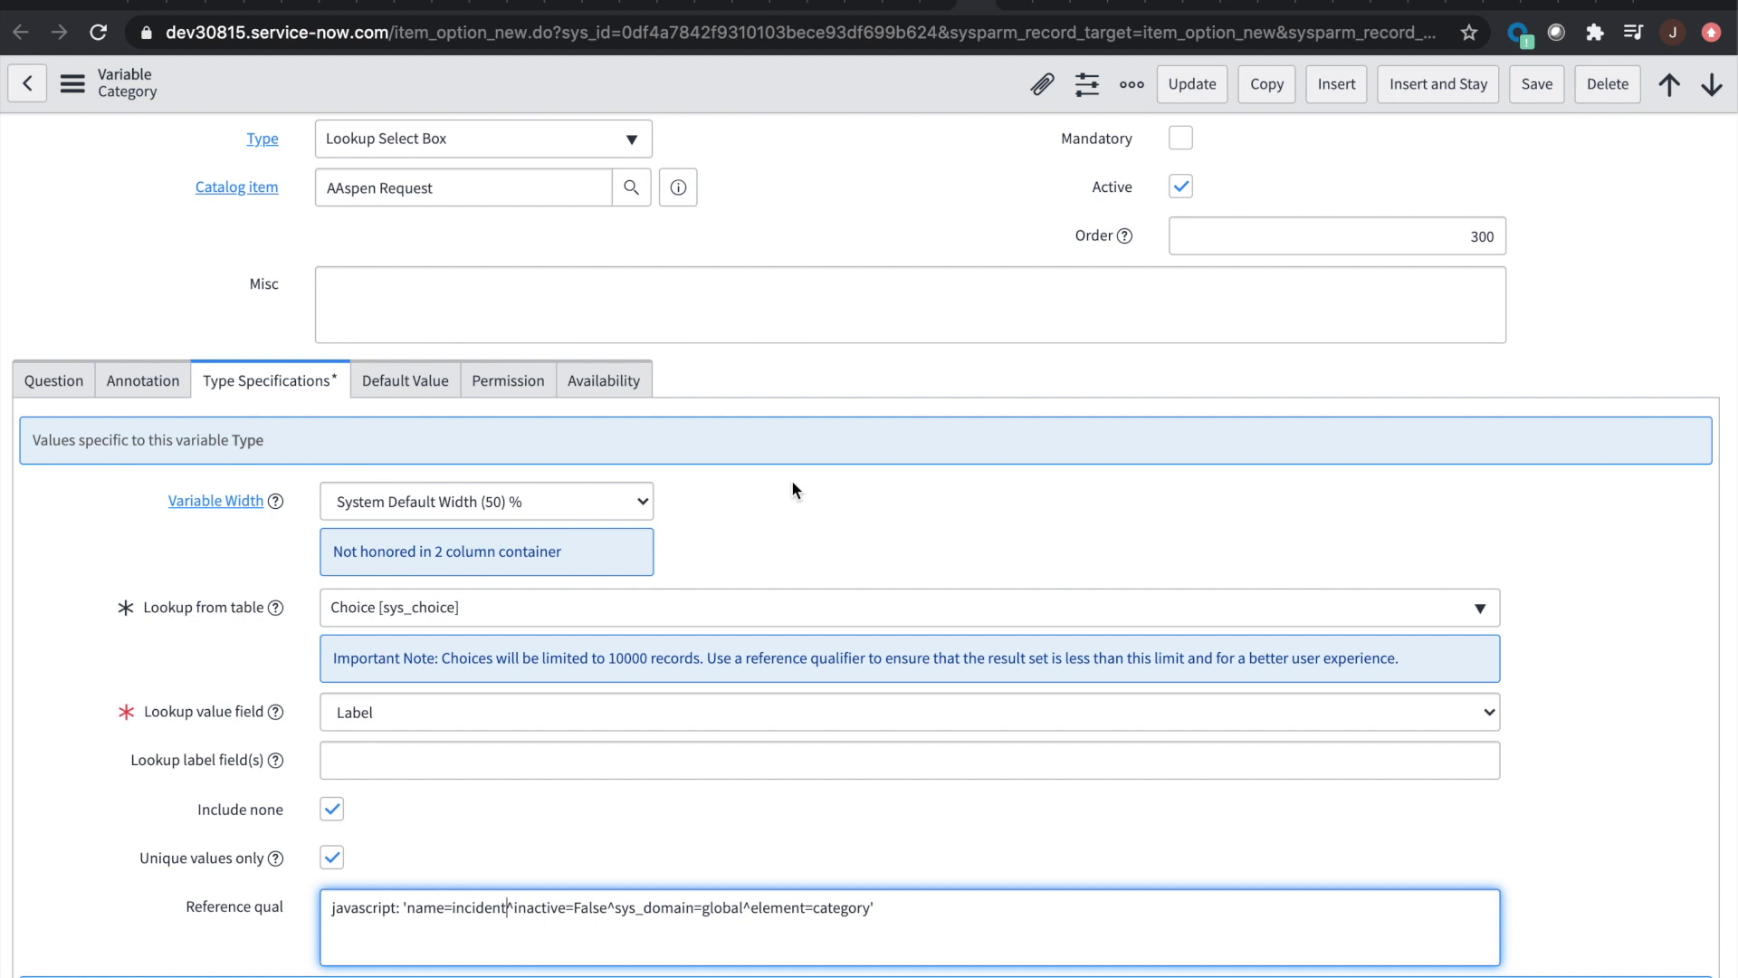
scroll(792, 490, "down", 1)
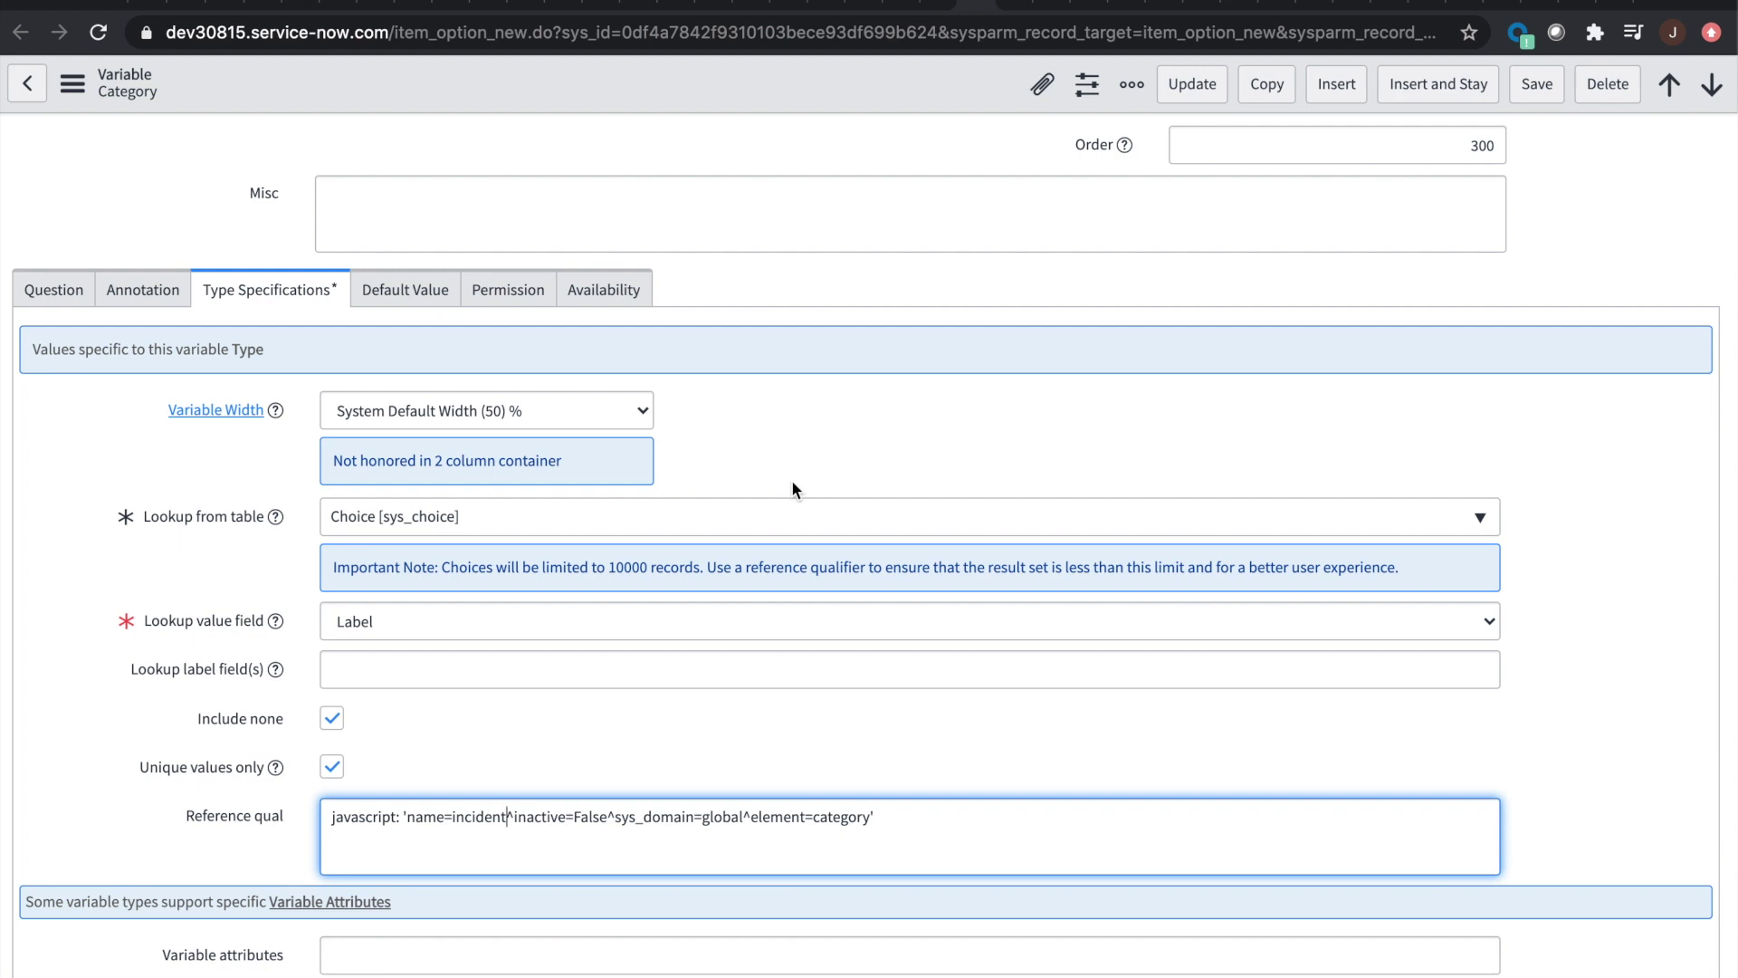
left_click(933, 815)
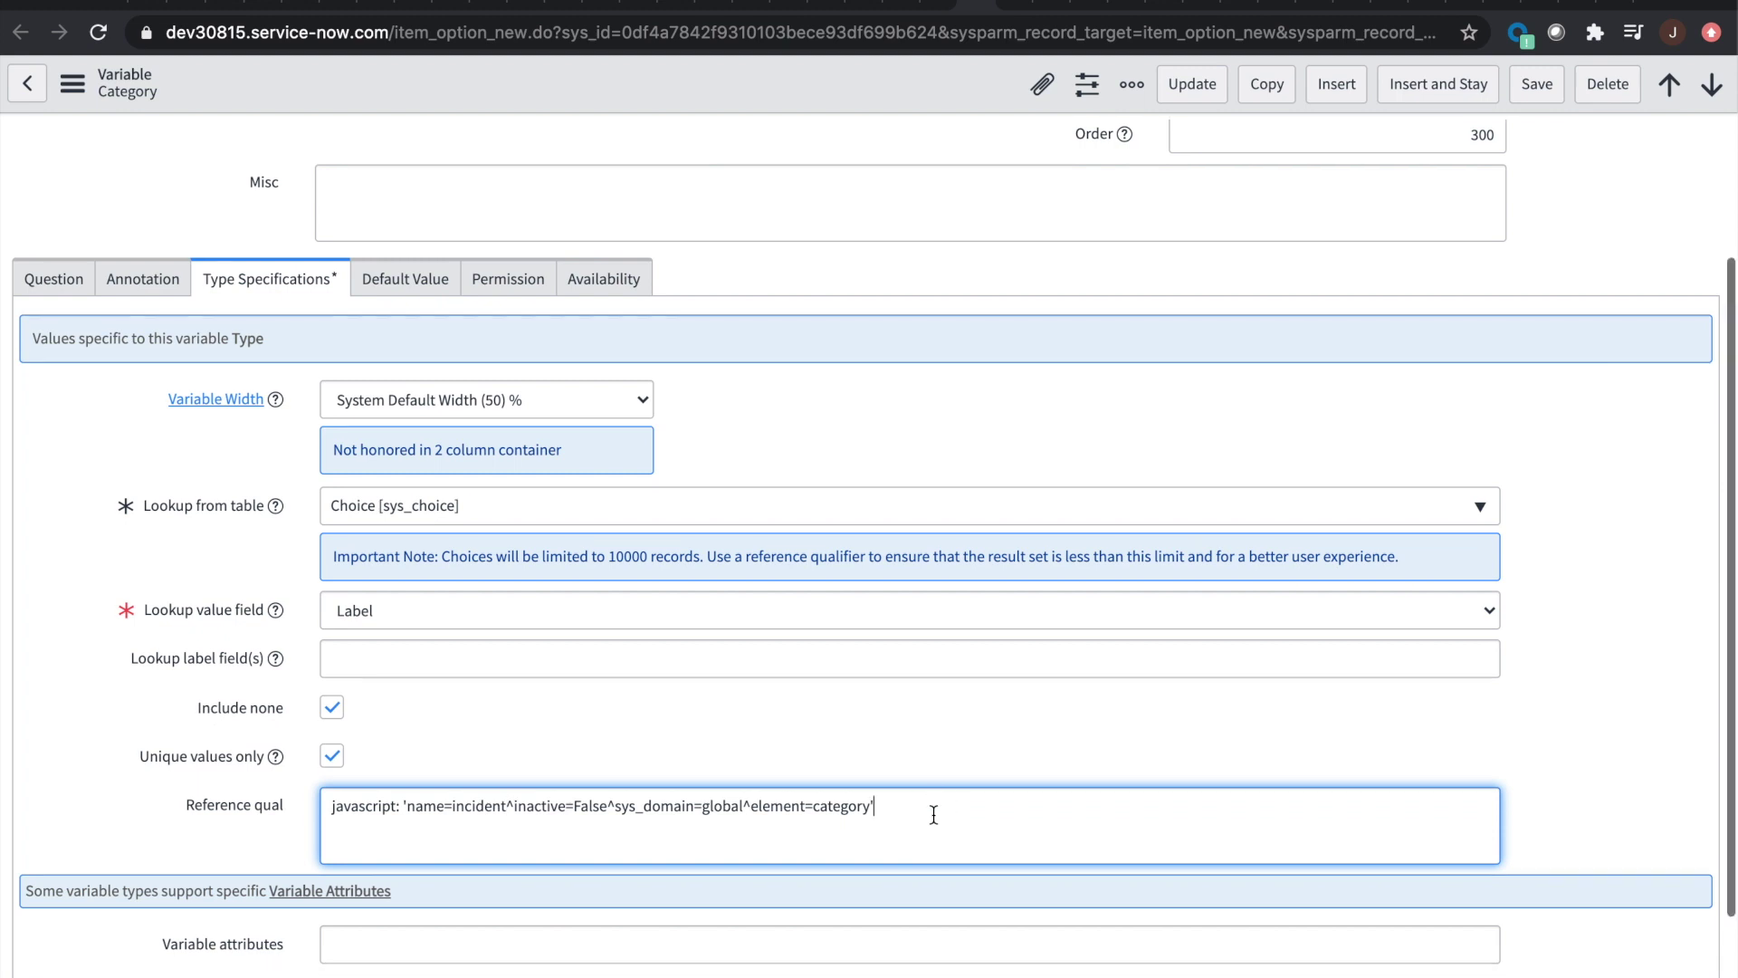
scroll(934, 815, "down", 2)
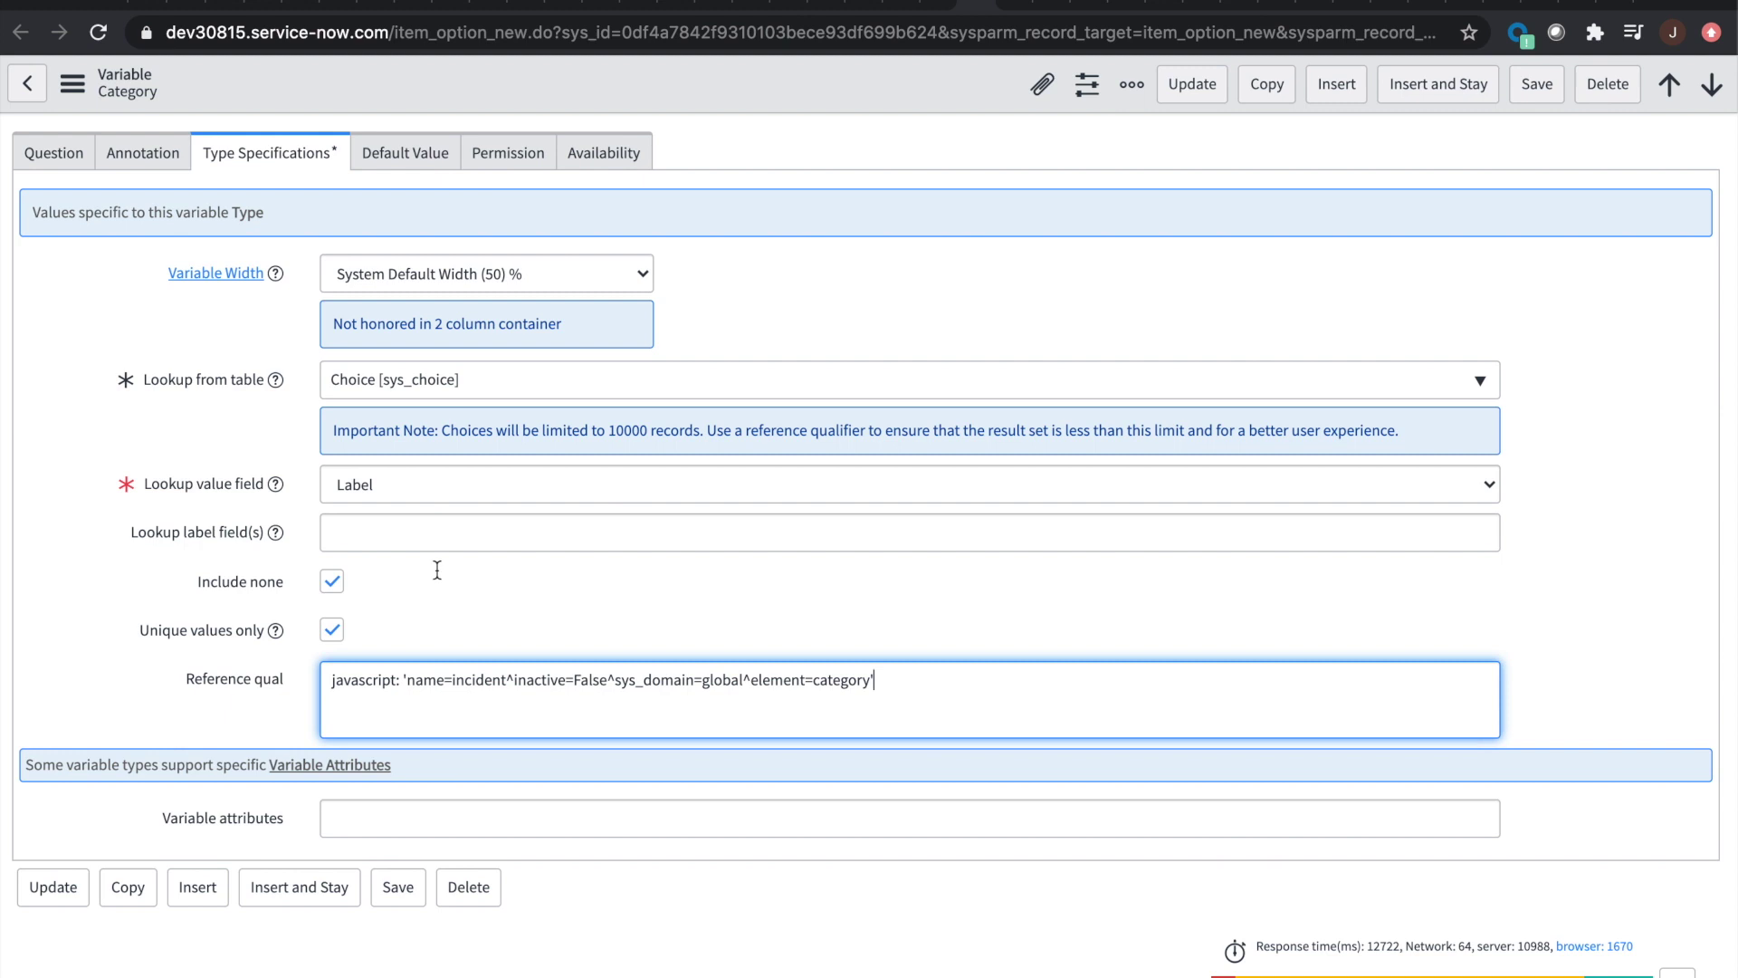
Step: Point out the javascript: prefix in the Category variable's Reference qual, undoing any deletion made there
left_click(329, 688)
left_click(405, 679)
key("BackSpace")
key("BackSpace")
key("ctrl+z")
left_click_drag(401, 679, 329, 679)
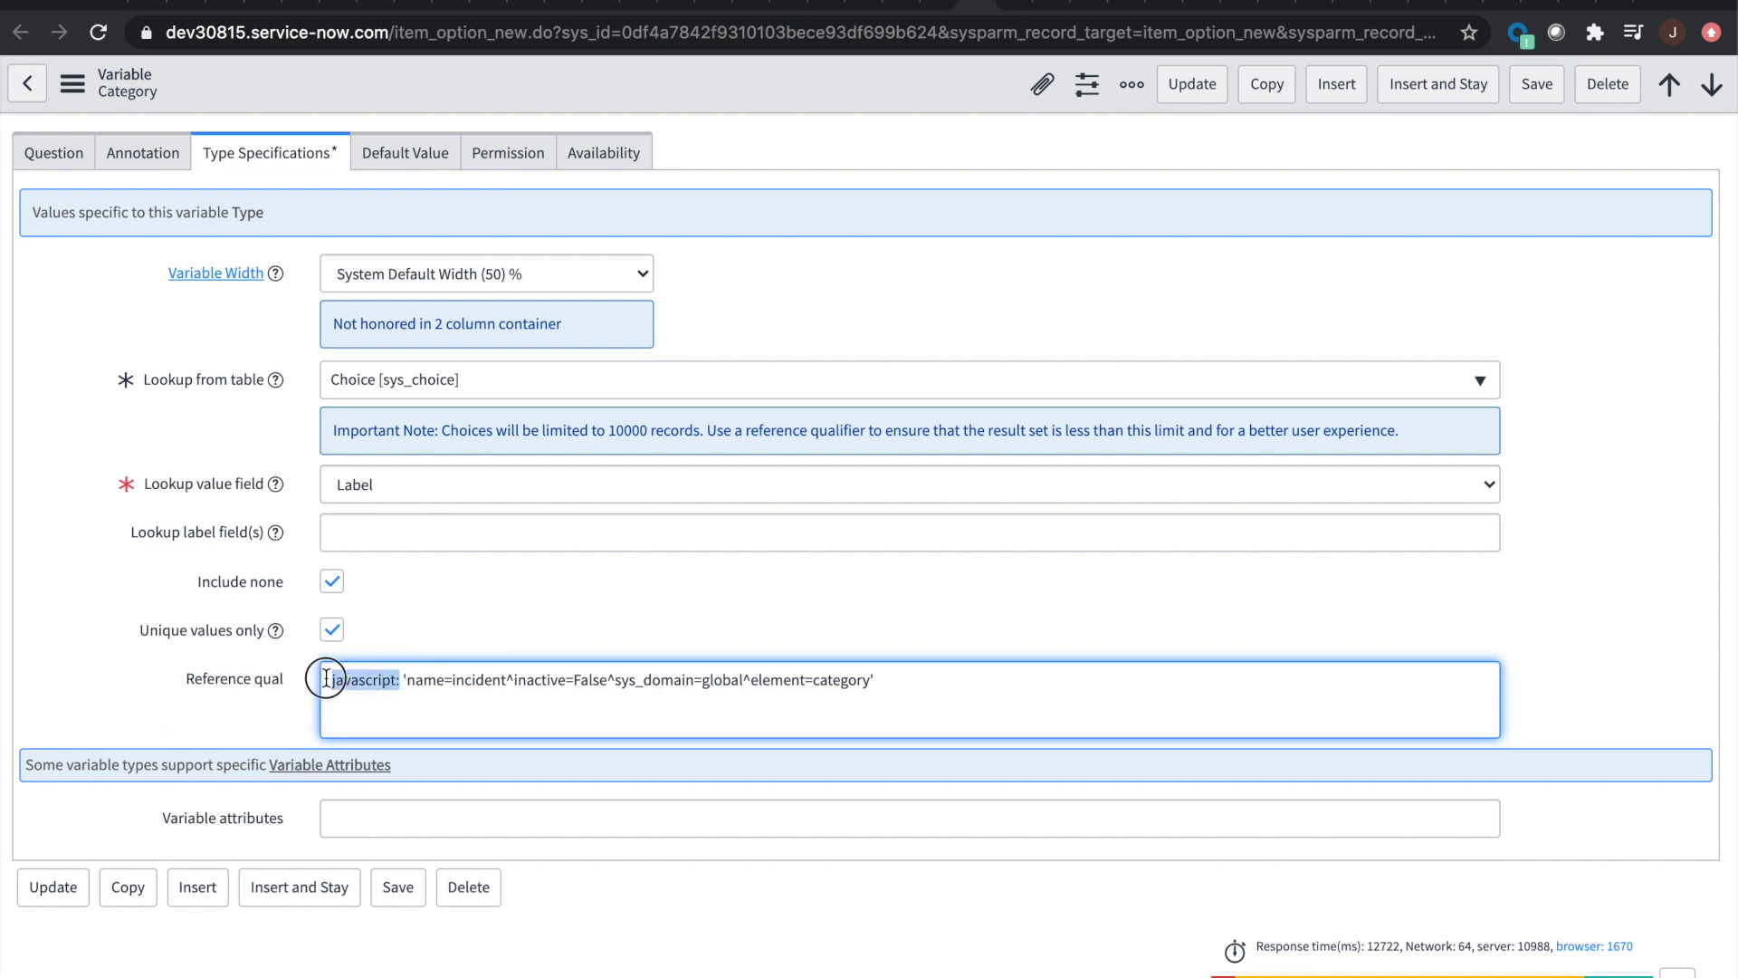
left_click(426, 681)
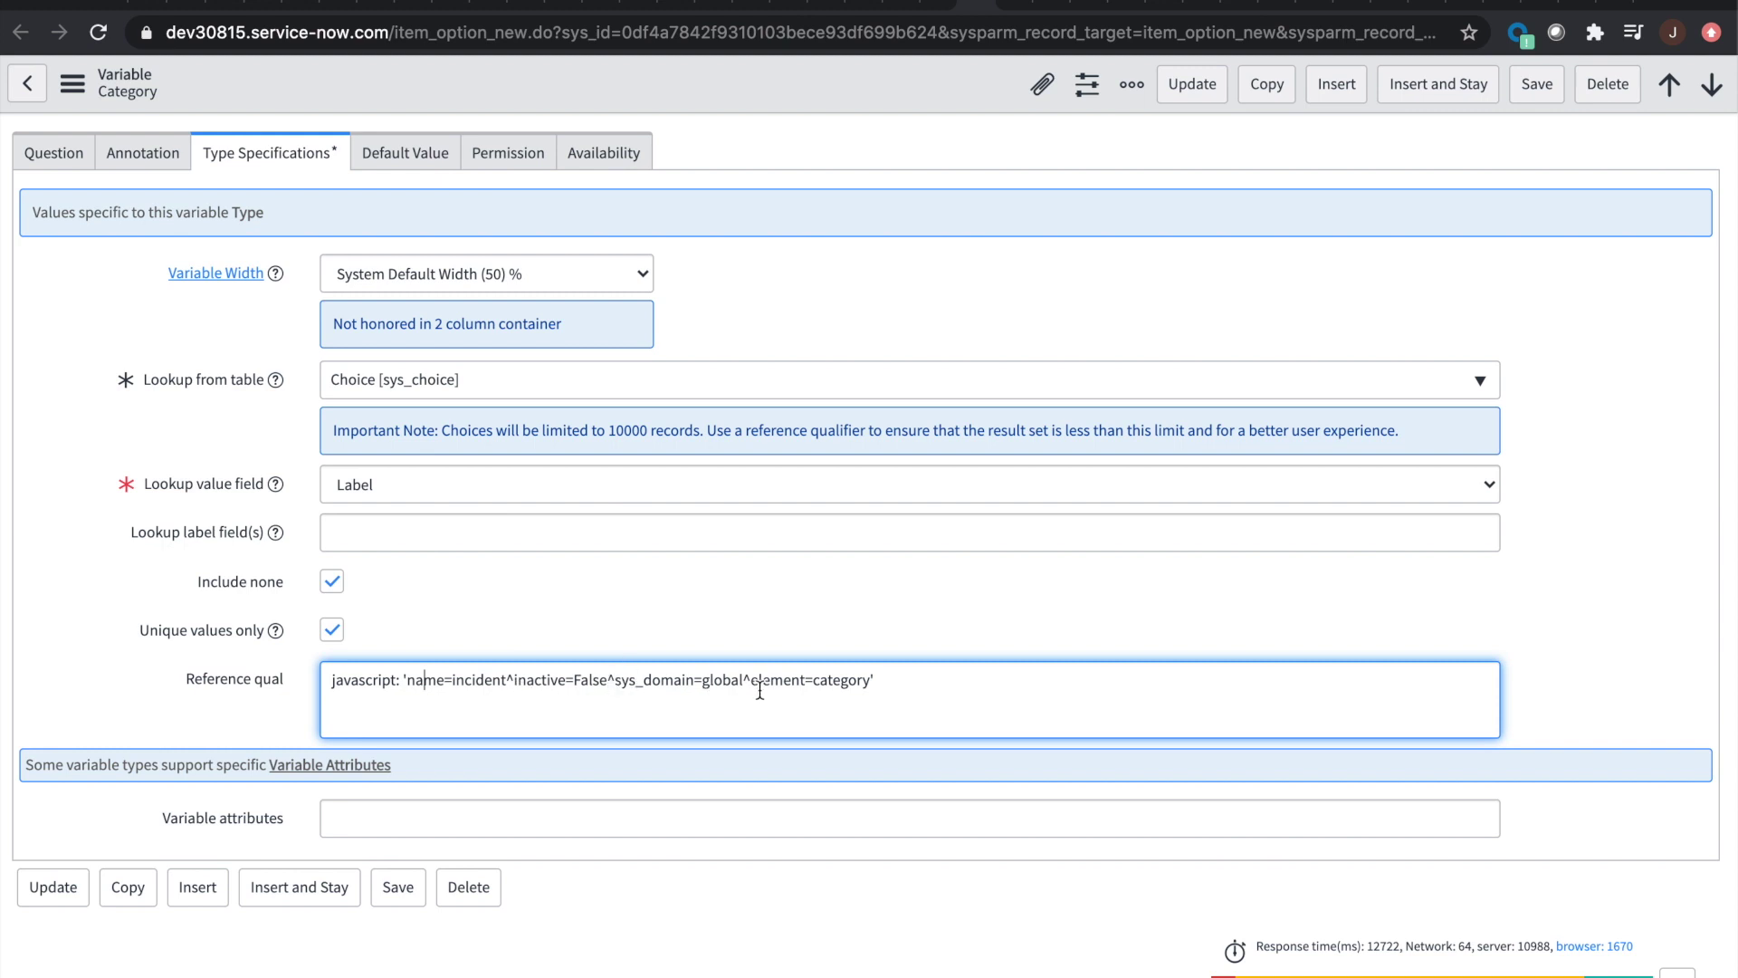
Step: Highlight the element=category condition in the Category variable's Reference qual
left_click_drag(751, 679, 901, 679)
left_click(901, 679)
scroll(377, 836, "up", 1)
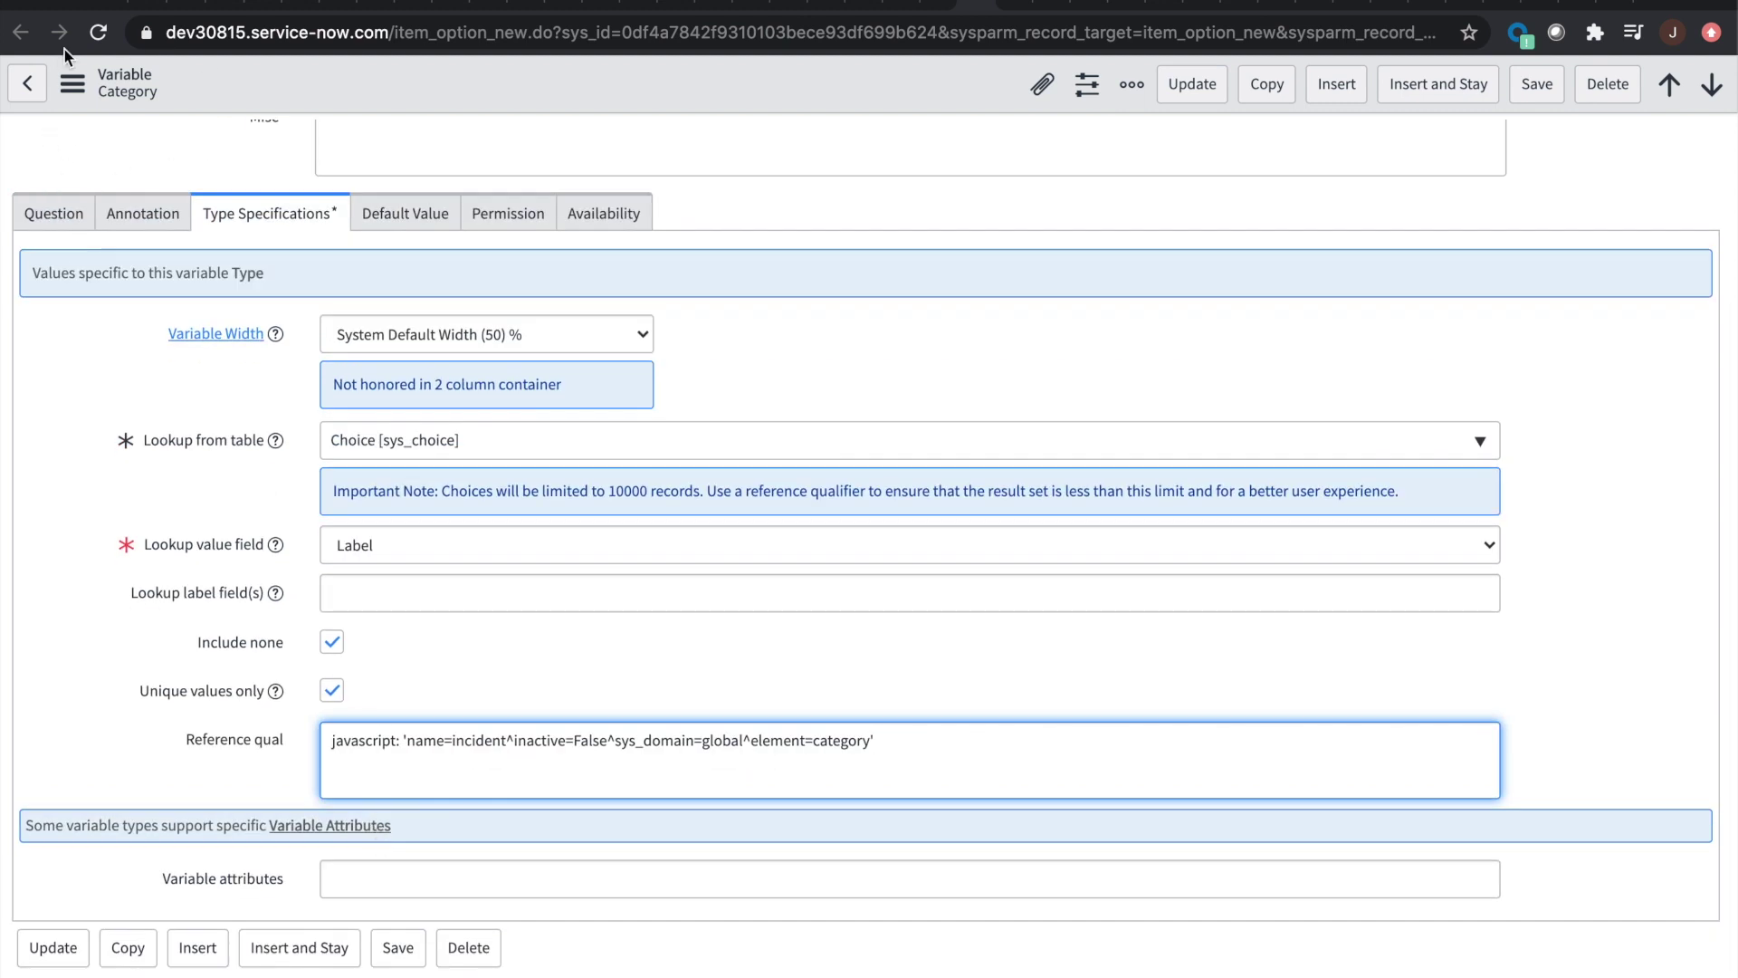
Step: Review the Category choices offered on the AAspen Request portal form without selecting one
left_click(1546, 5)
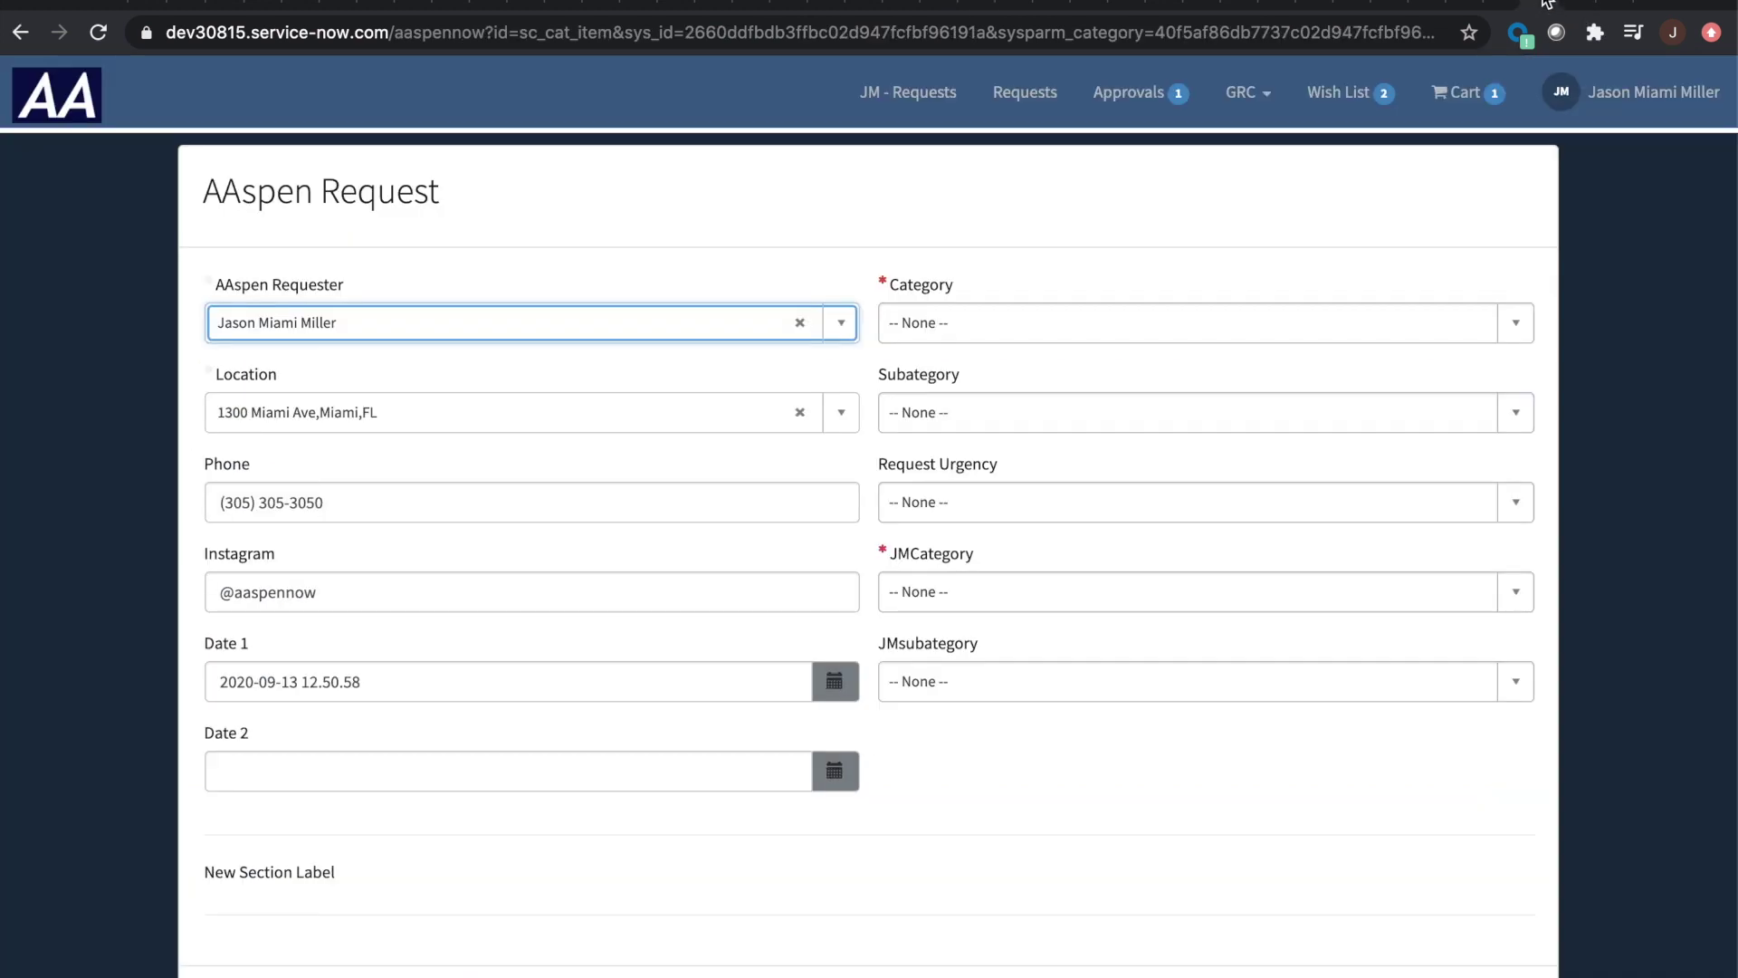
left_click(987, 326)
scroll(1021, 482, "down", 1)
scroll(1021, 481, "up", 1)
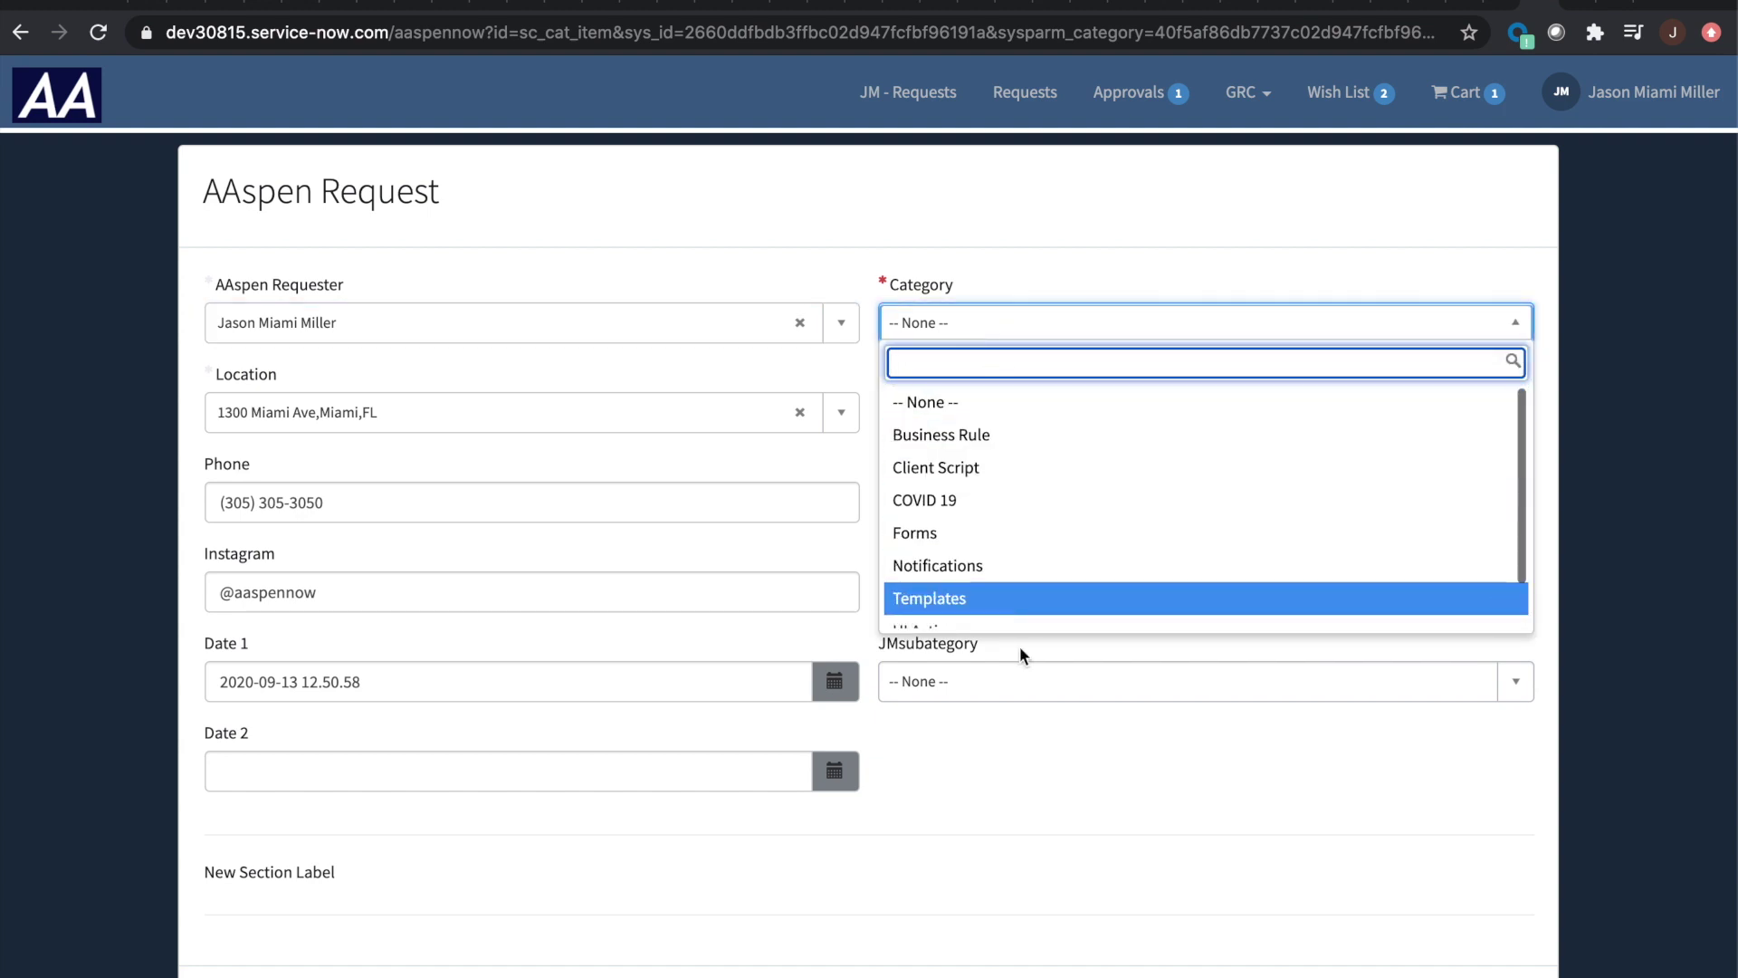
left_click(837, 213)
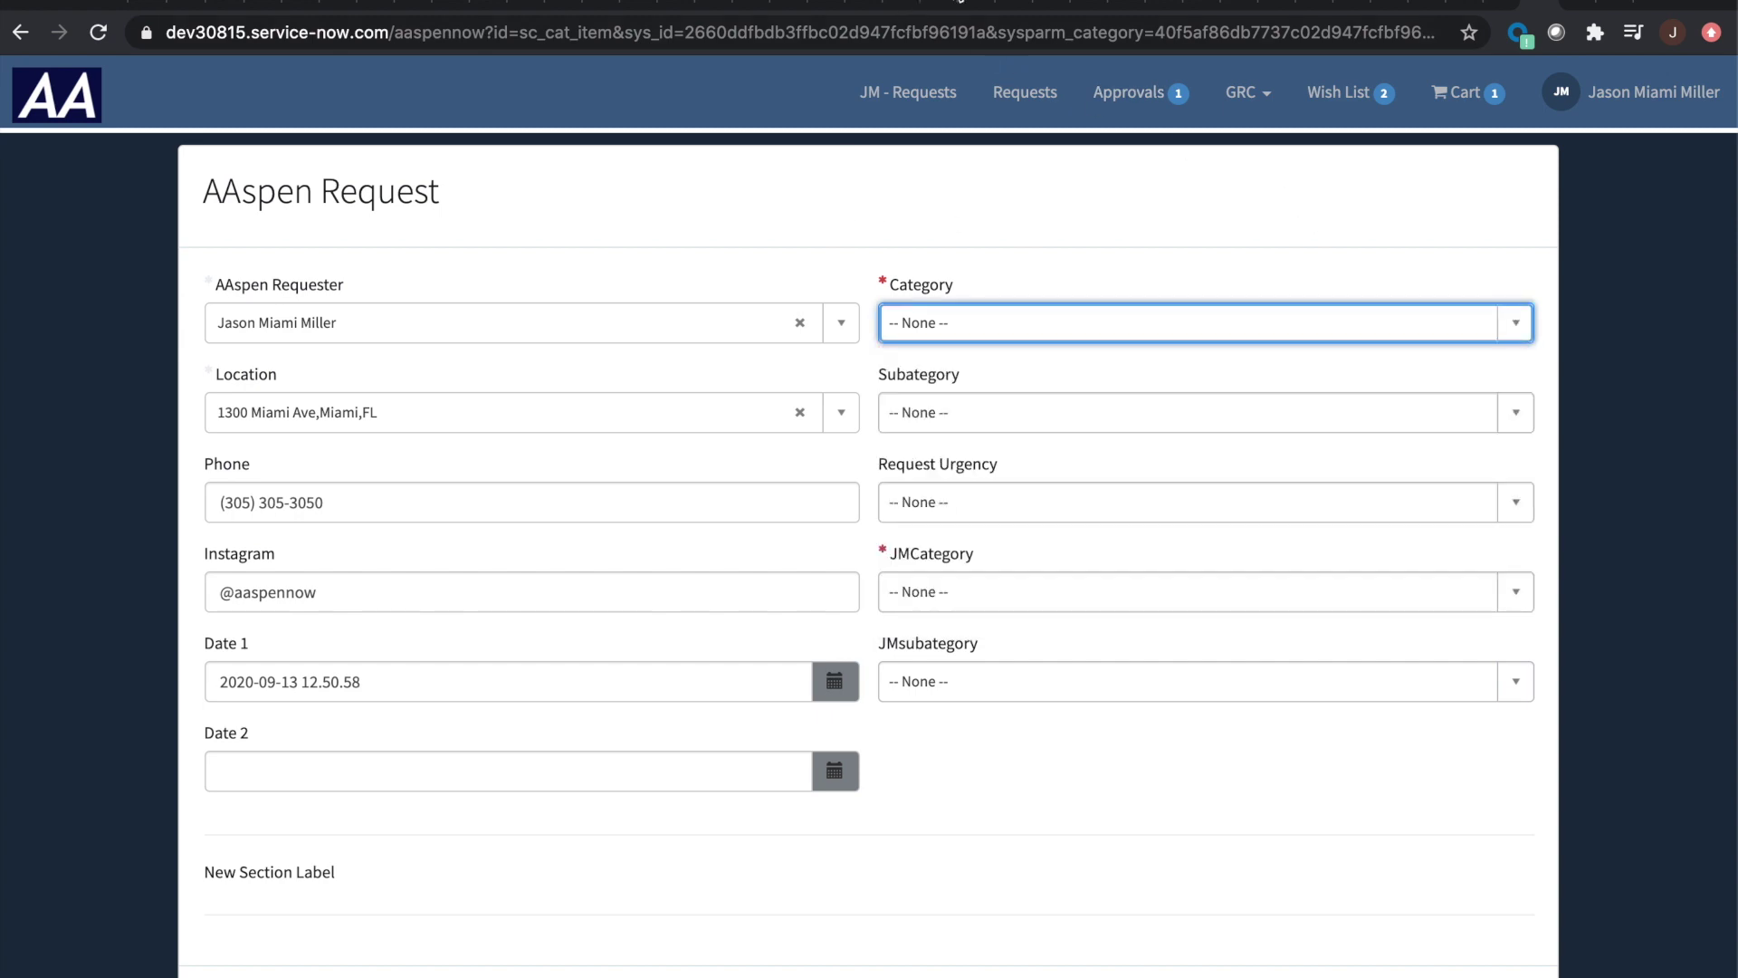
Step: Bring up the Subategory variable and examine the current.variables.category condition in its Reference qual script
left_click(933, 5)
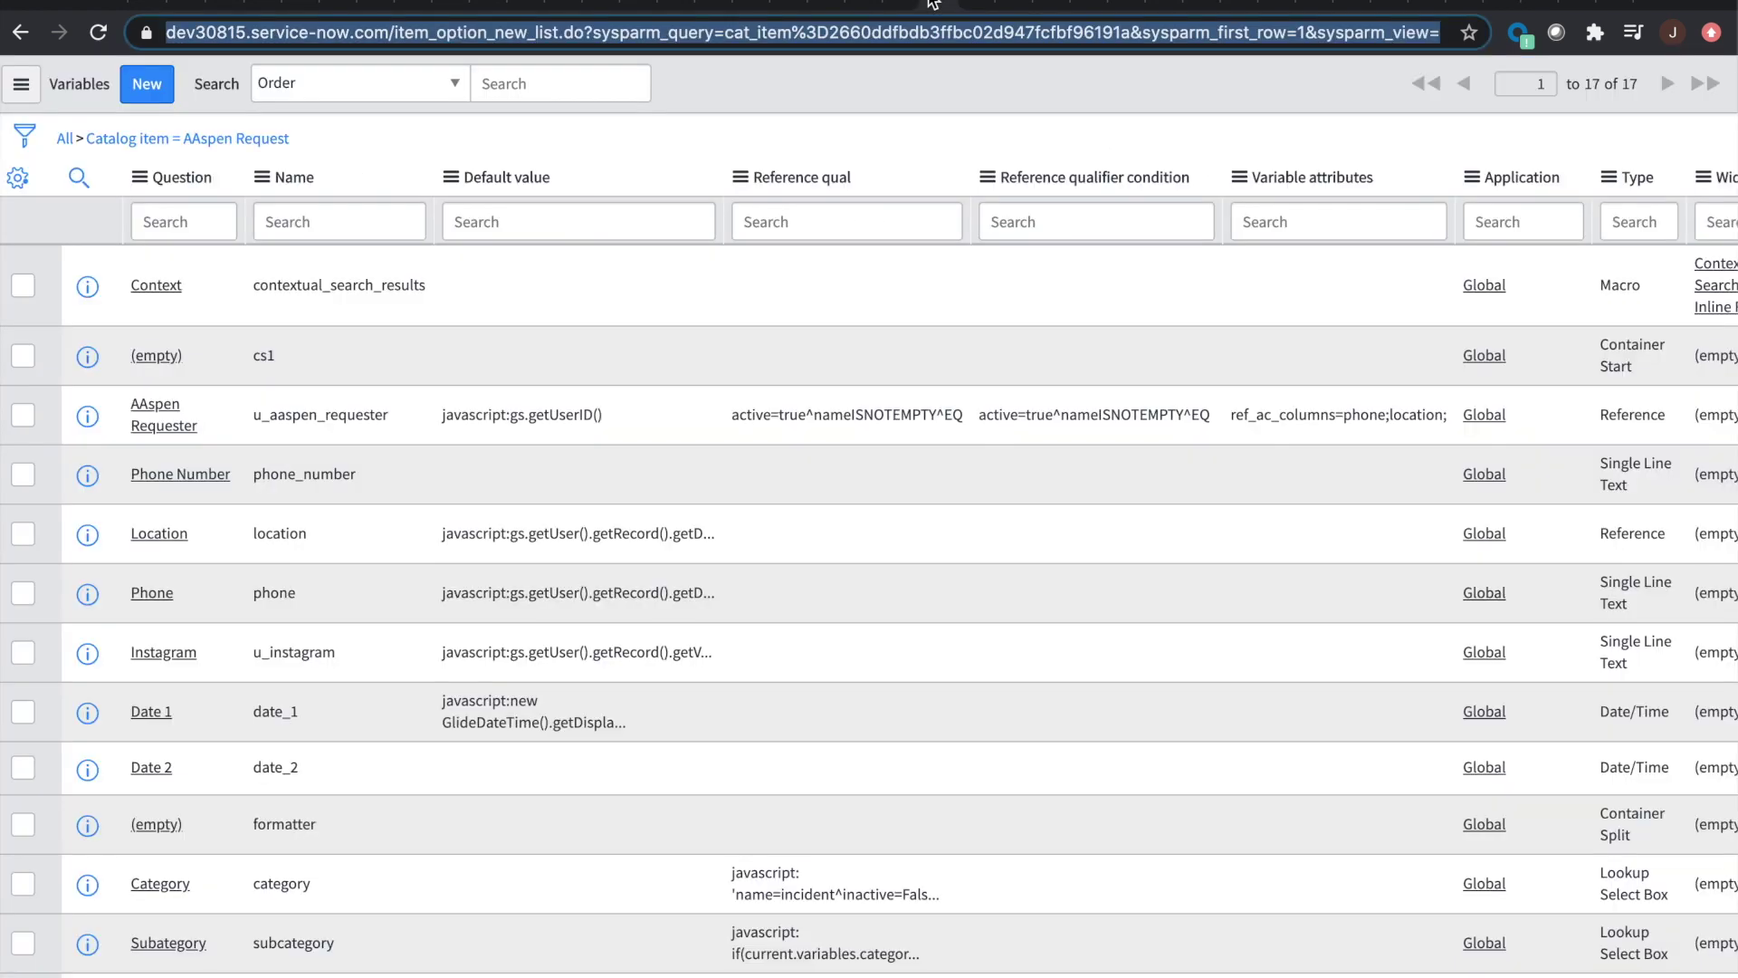
left_click(1001, 6)
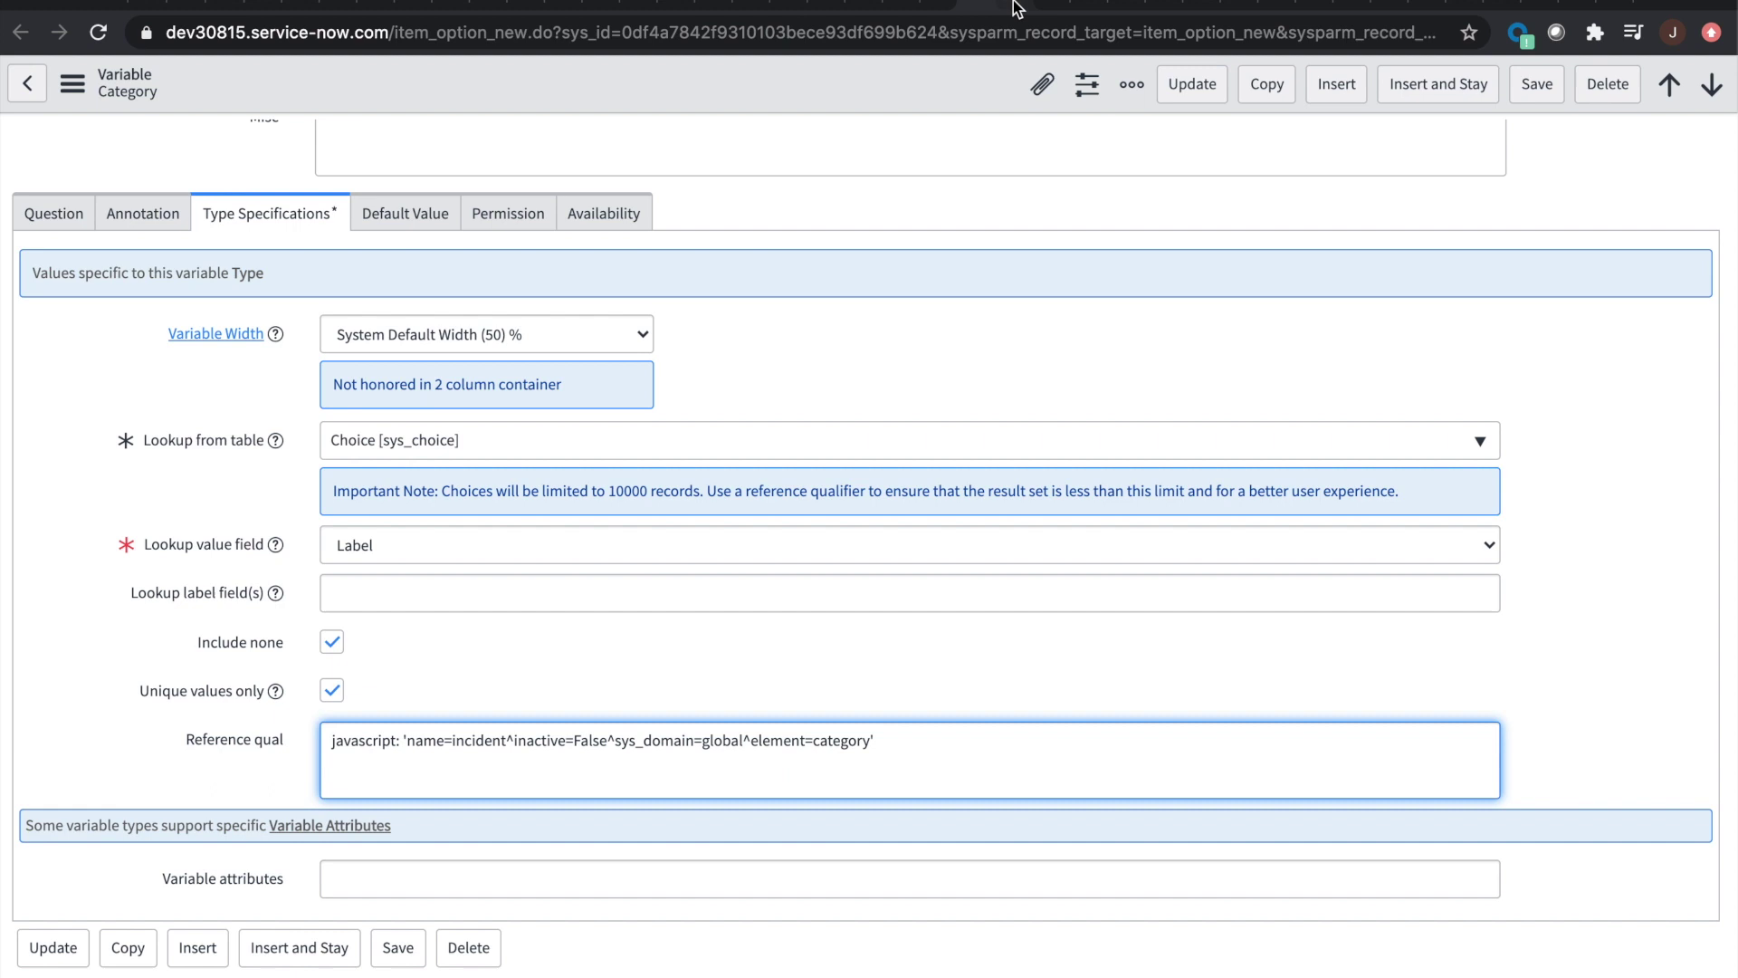
left_click(1019, 10)
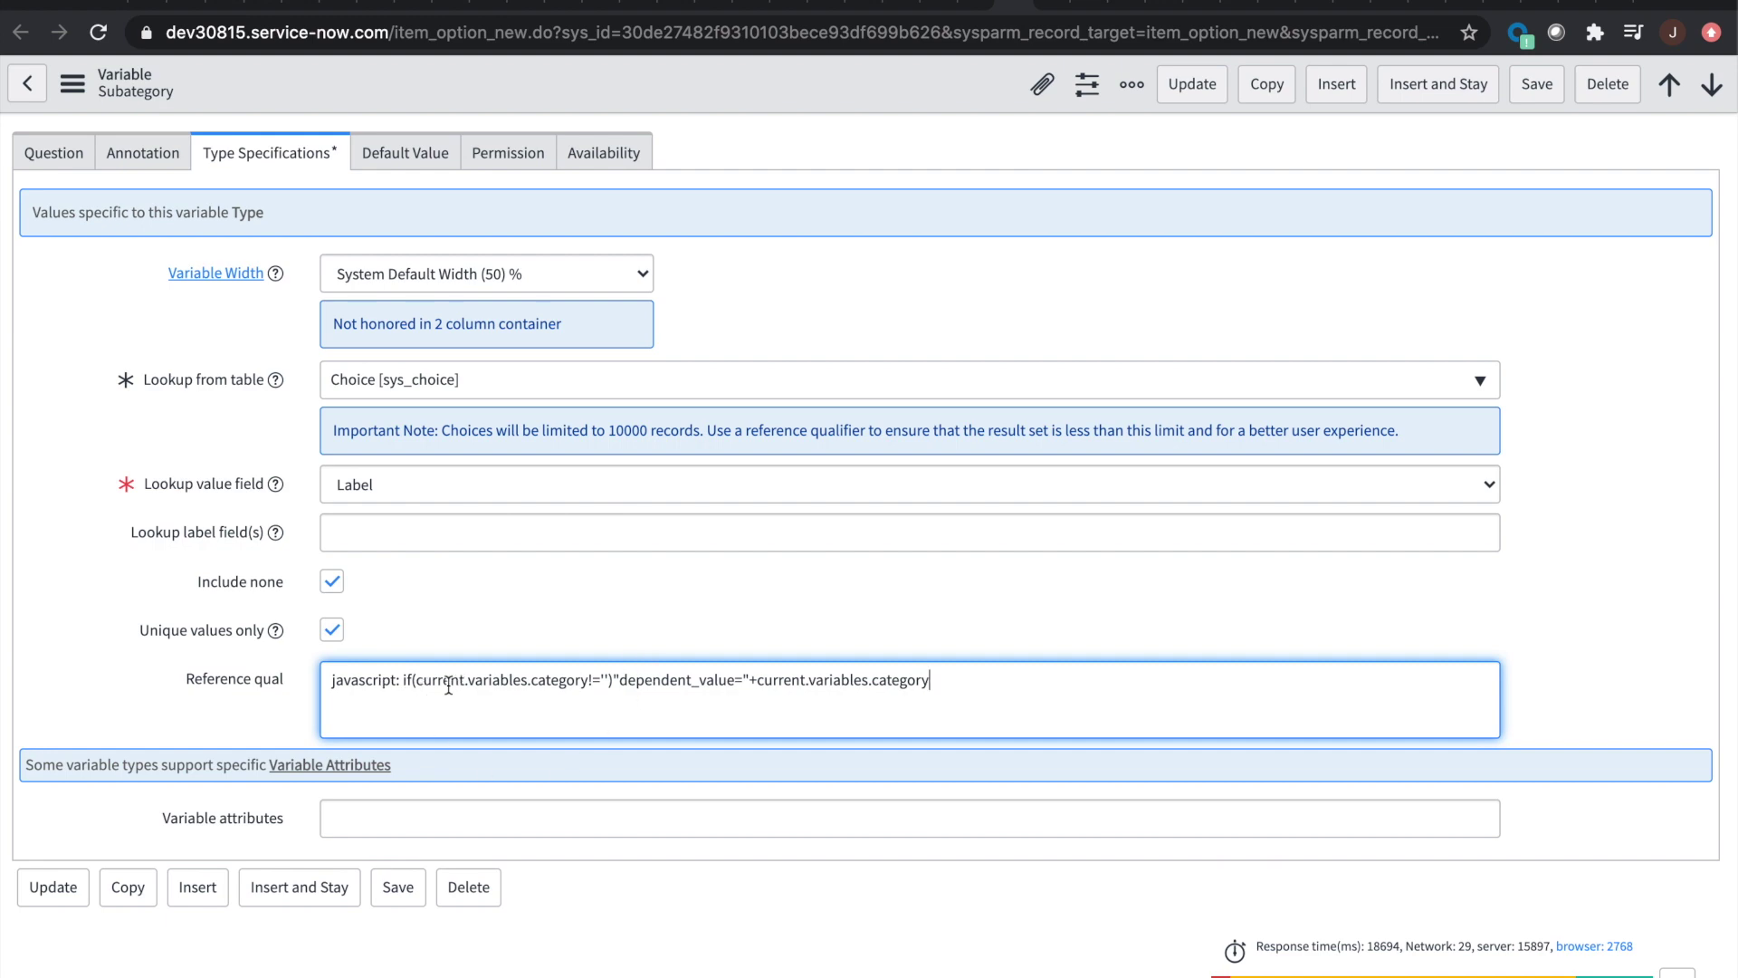
left_click_drag(404, 681, 465, 684)
scroll(773, 618, "up", 5)
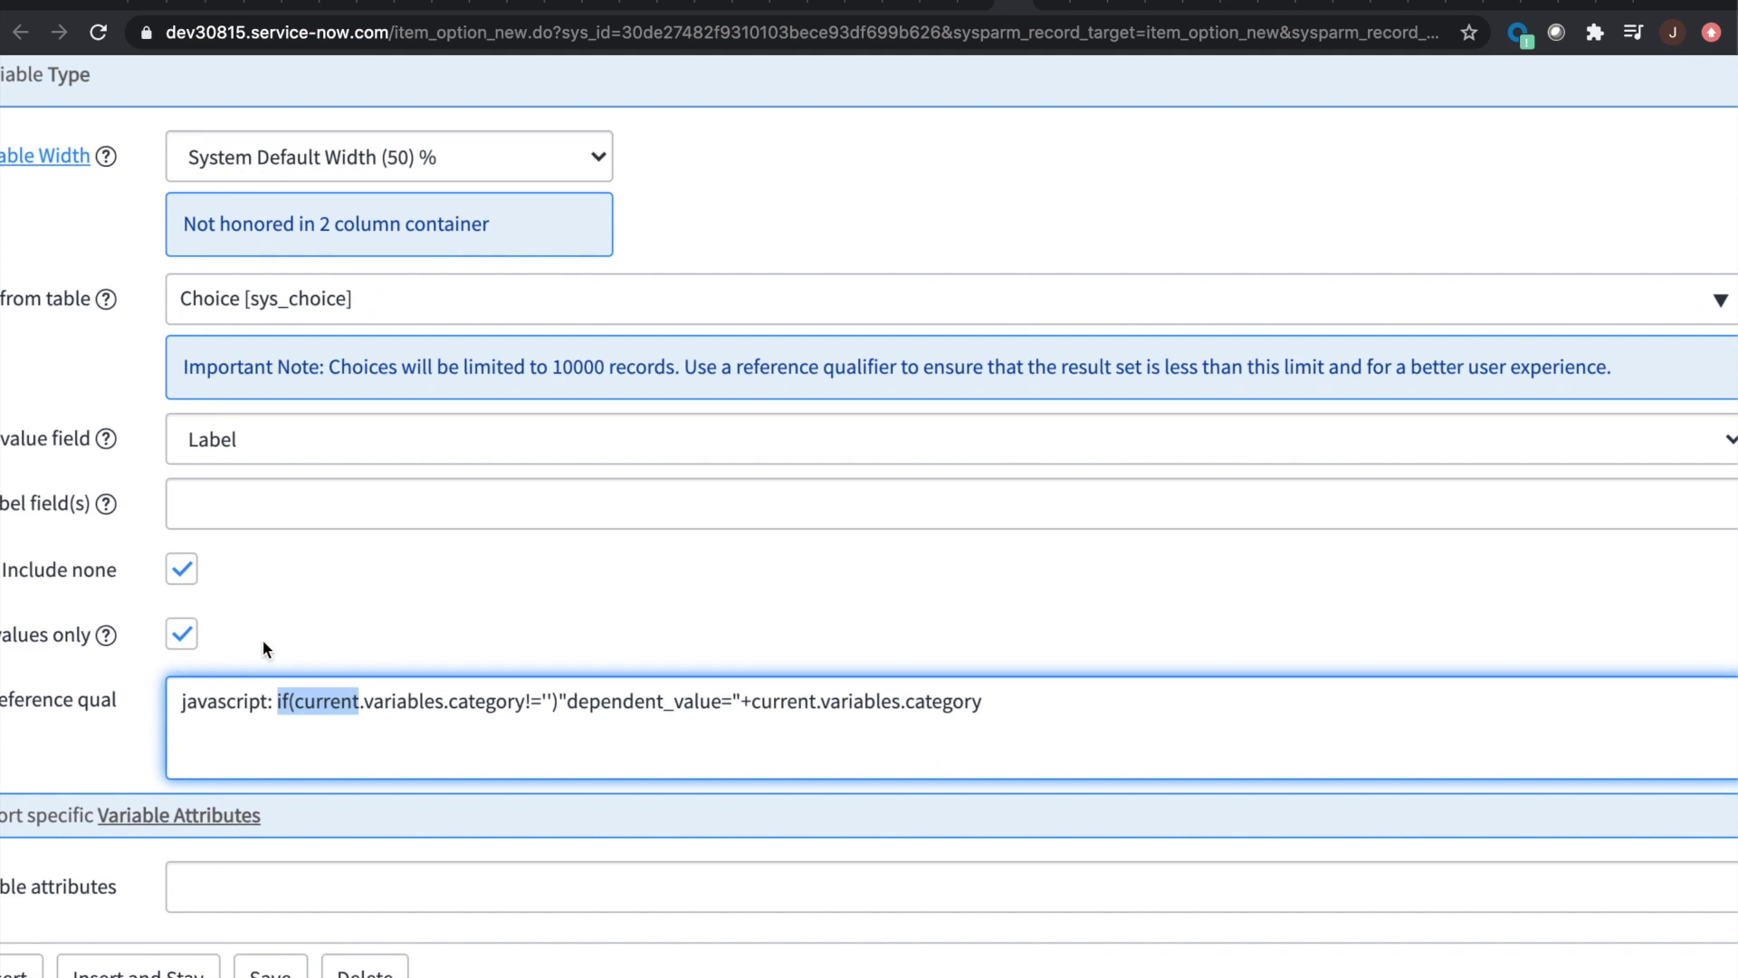
left_click(315, 610)
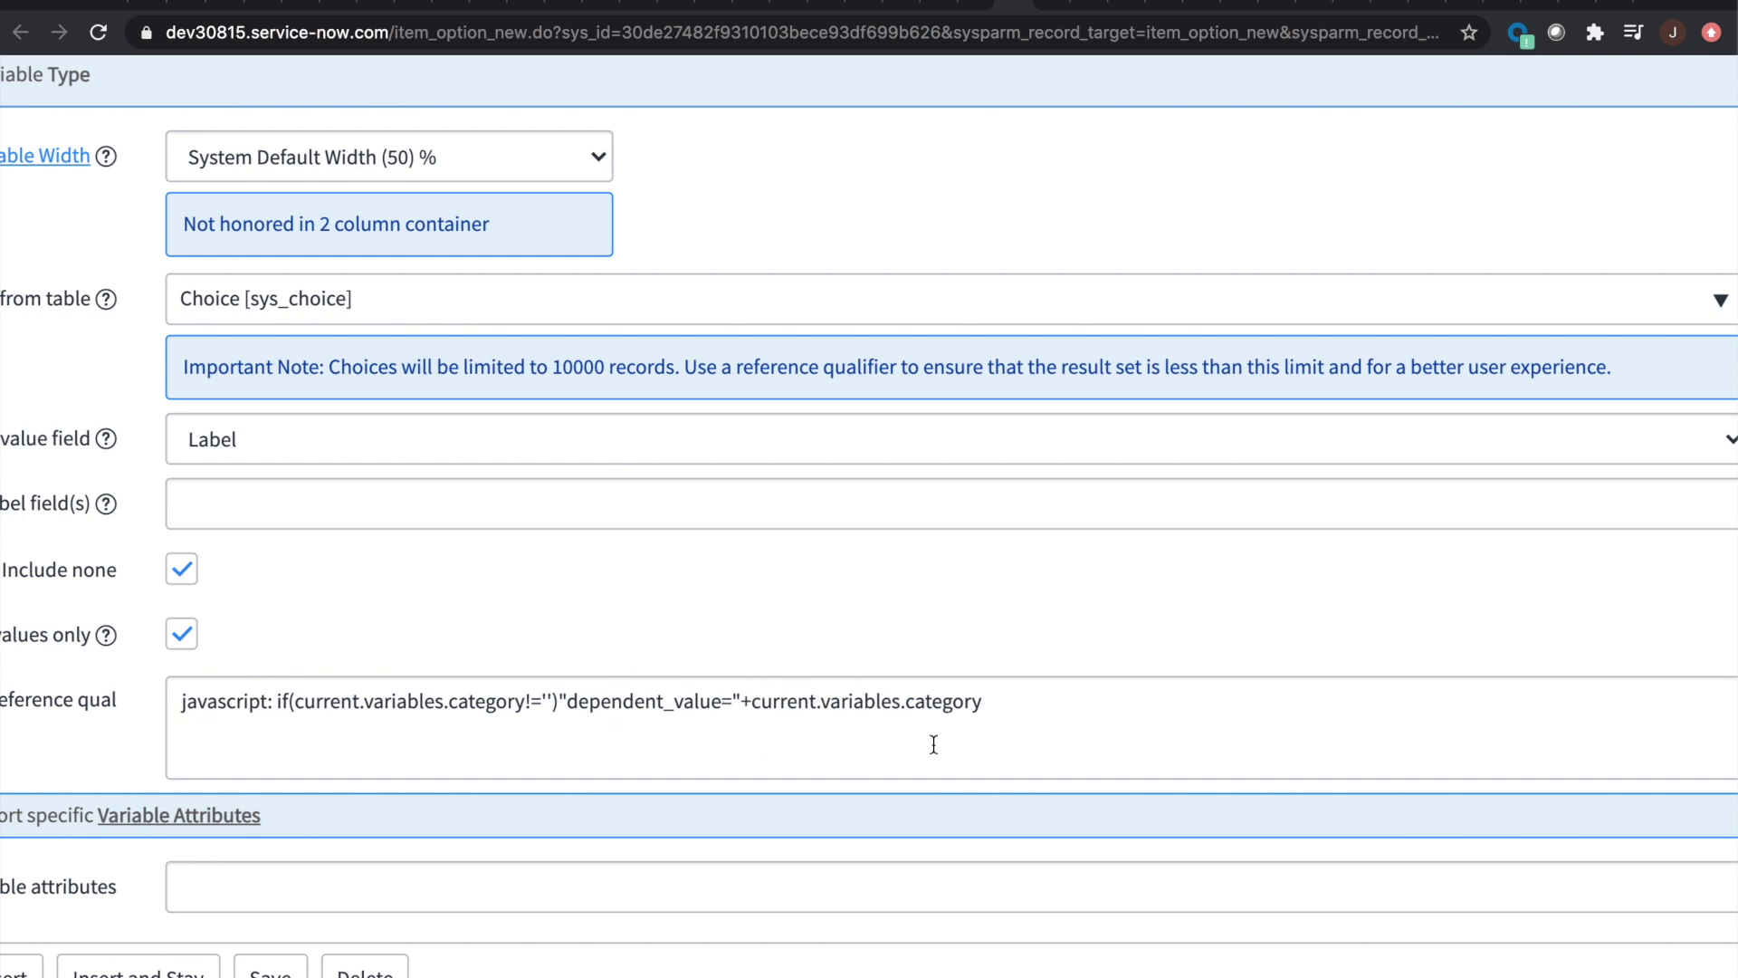
left_click(1060, 705)
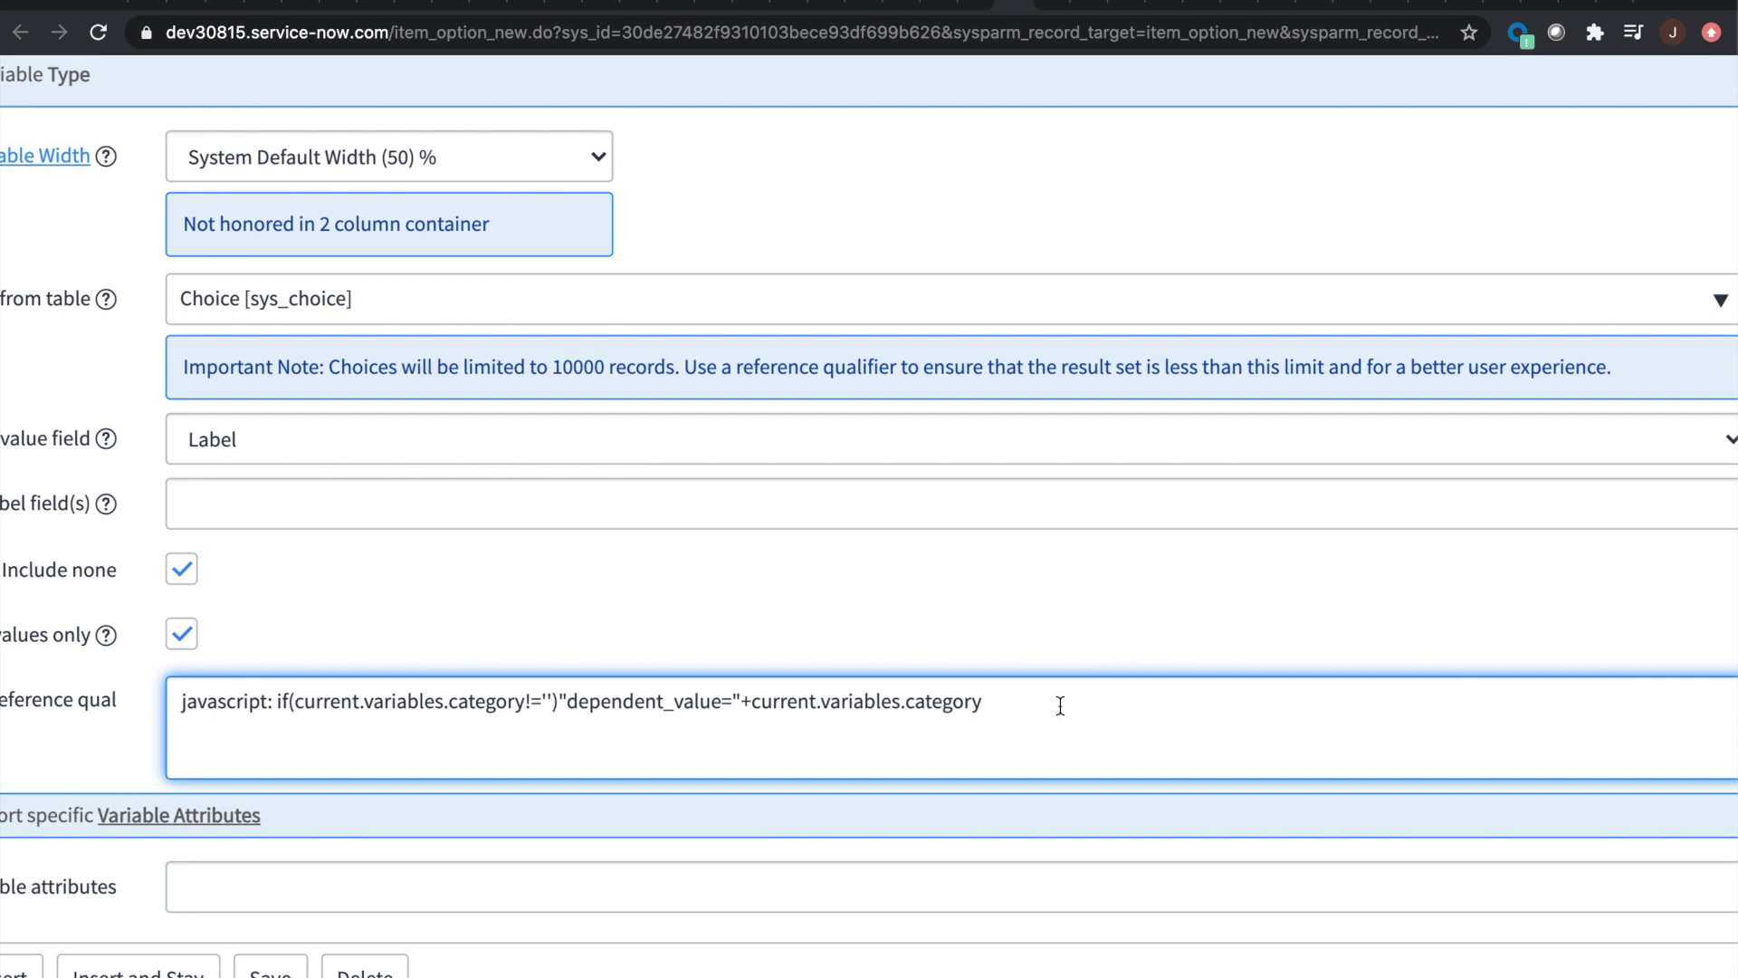
Step: Compare the Category variable's Reference qual with the dependent_value script of the Subategory variable
left_click(975, 9)
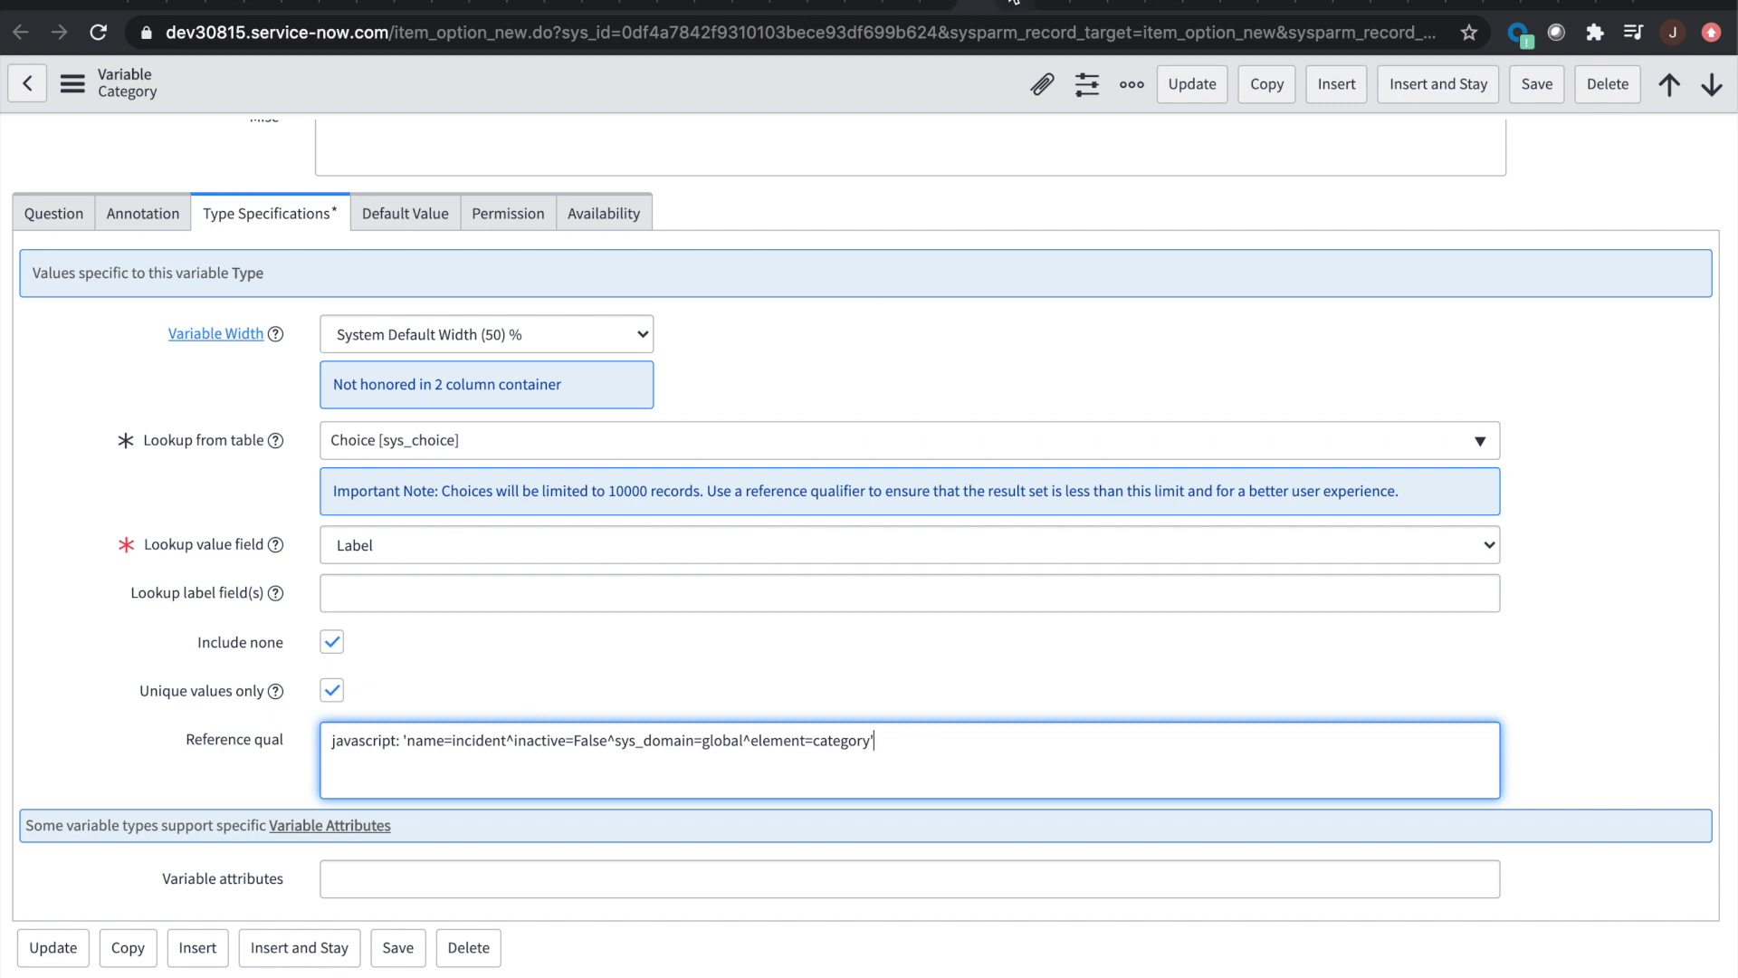
key("ctrl+Tab")
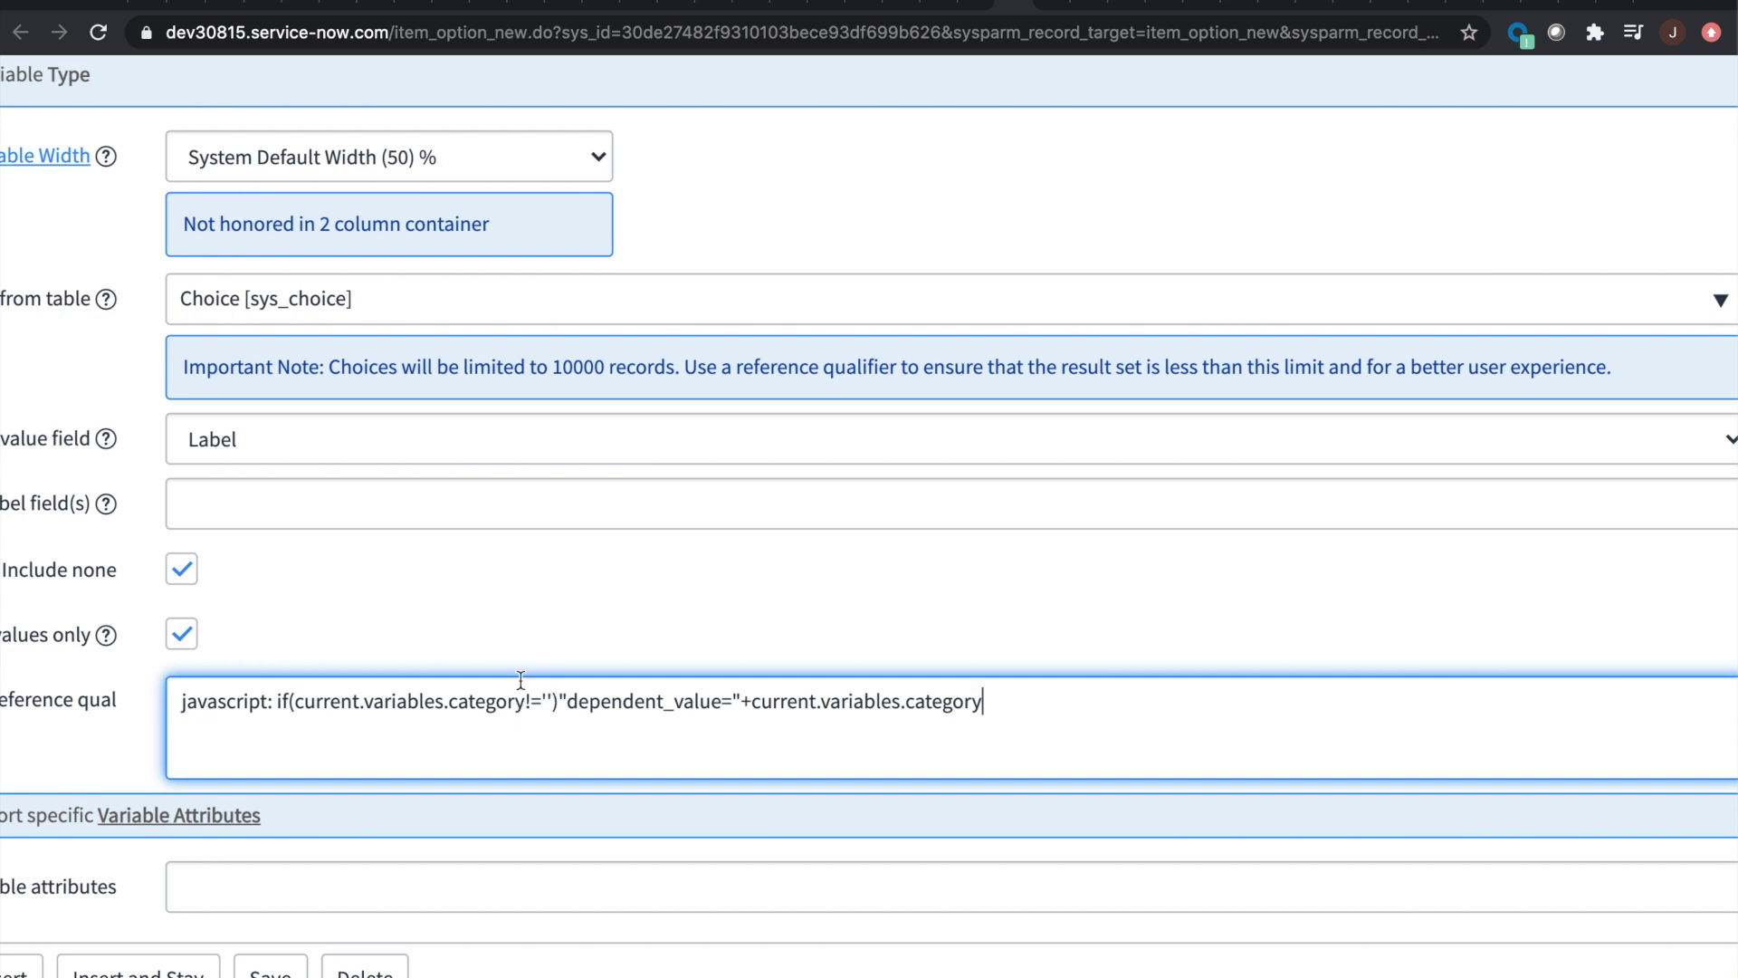
key("ctrl+minus")
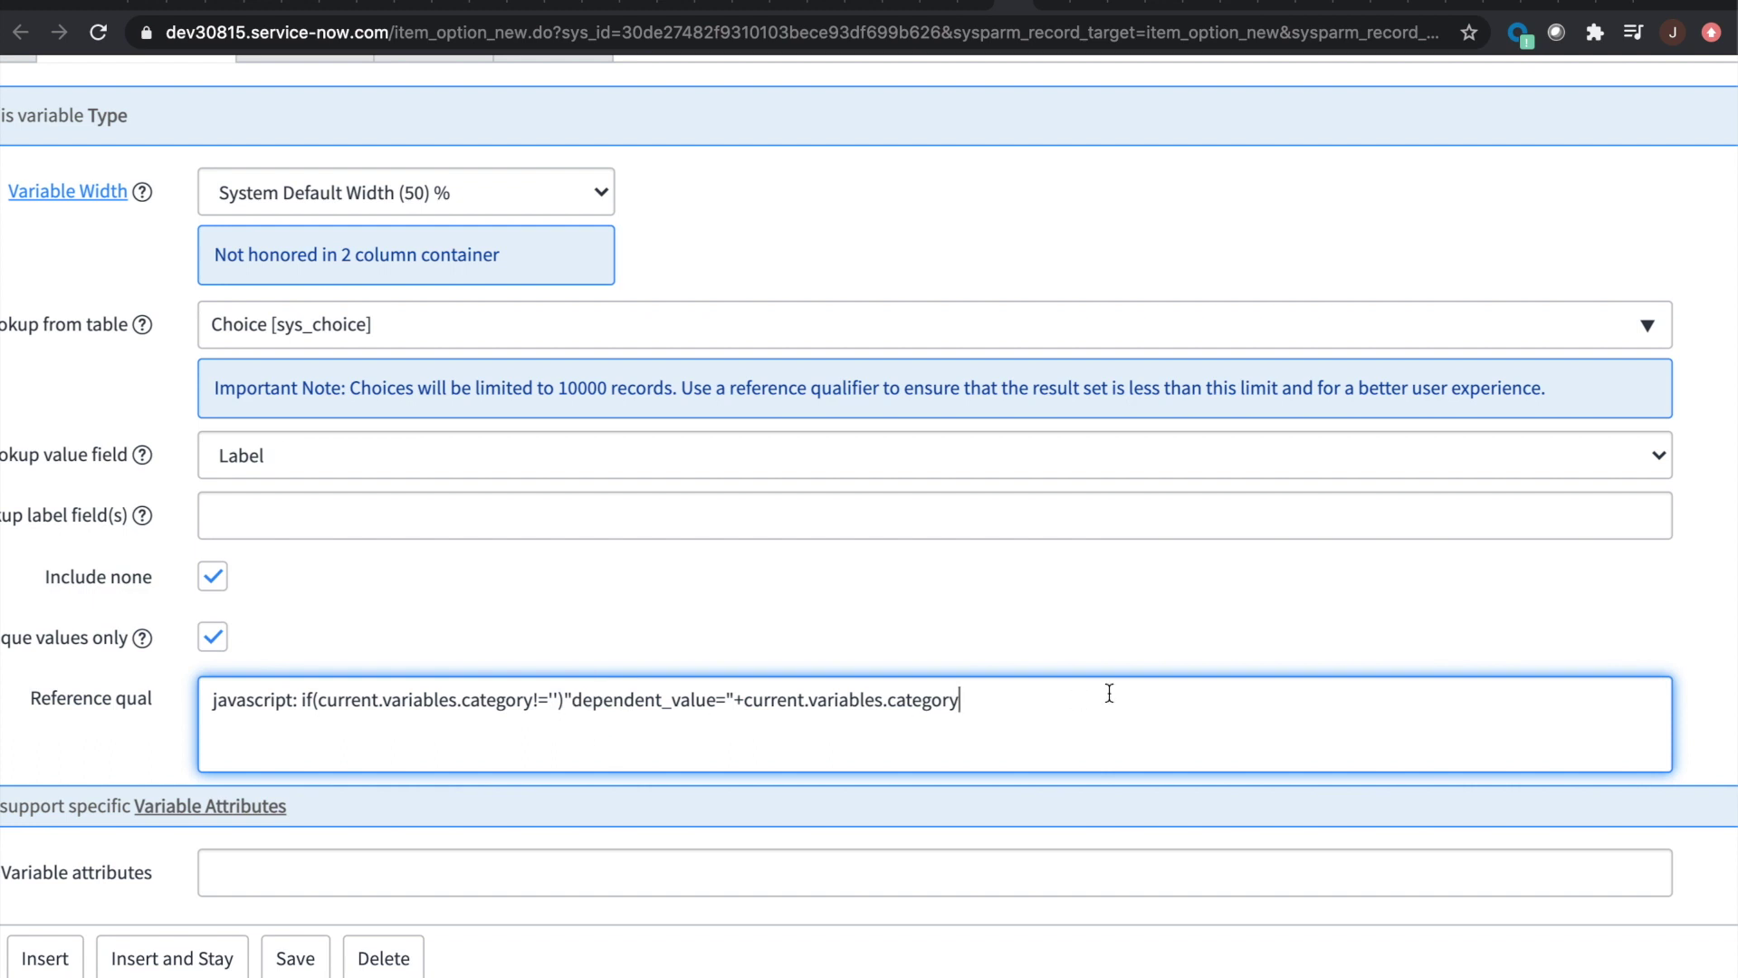
Step: Browse the Subategory choices on the AAspen Request form while Category is set to None
left_click(1539, 5)
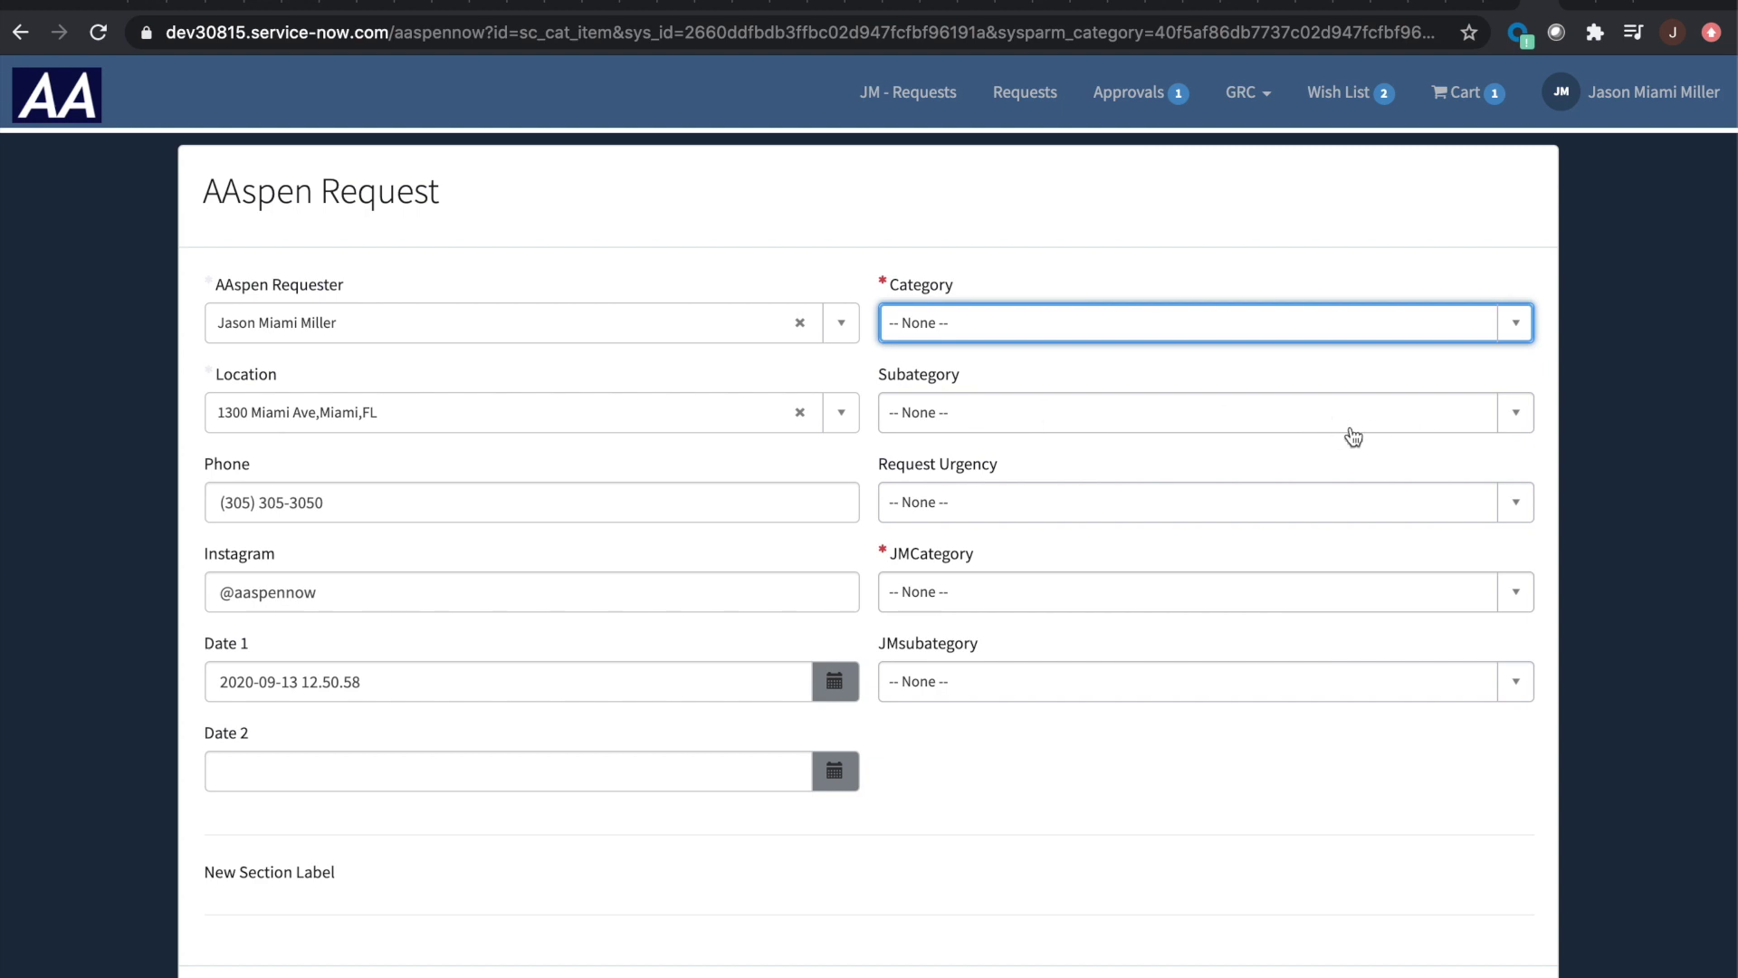
left_click(1504, 412)
scroll(1074, 589, "down", 15)
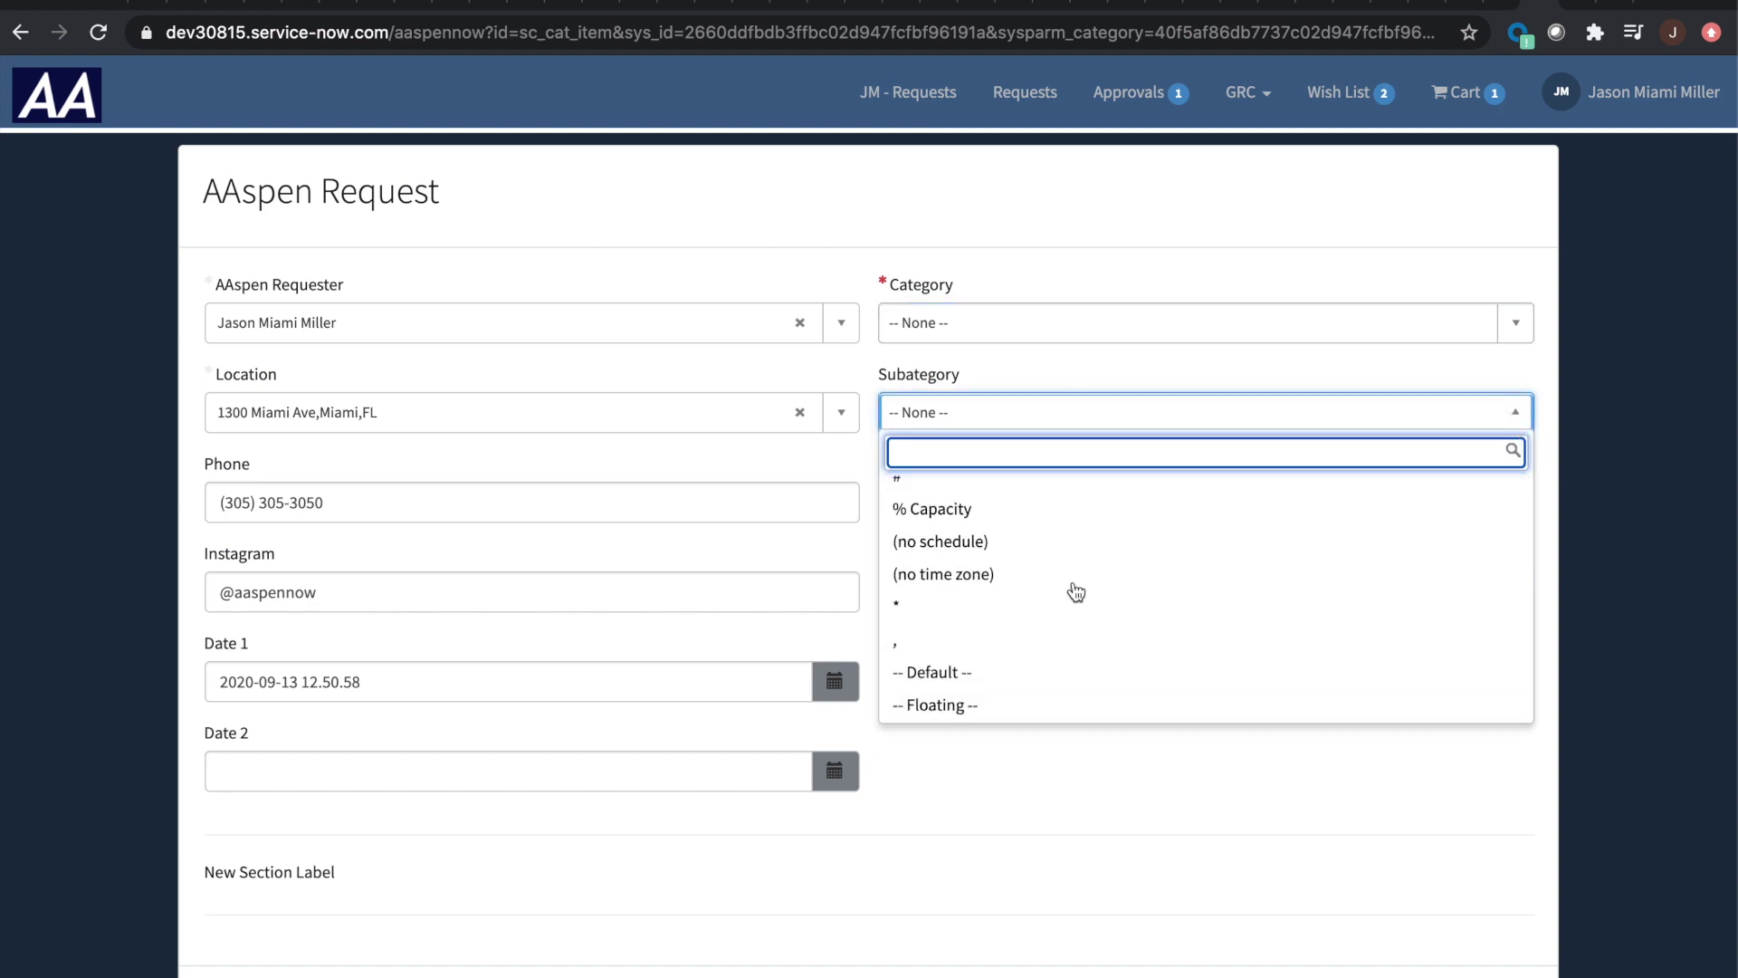
scroll(1075, 592, "down", 1)
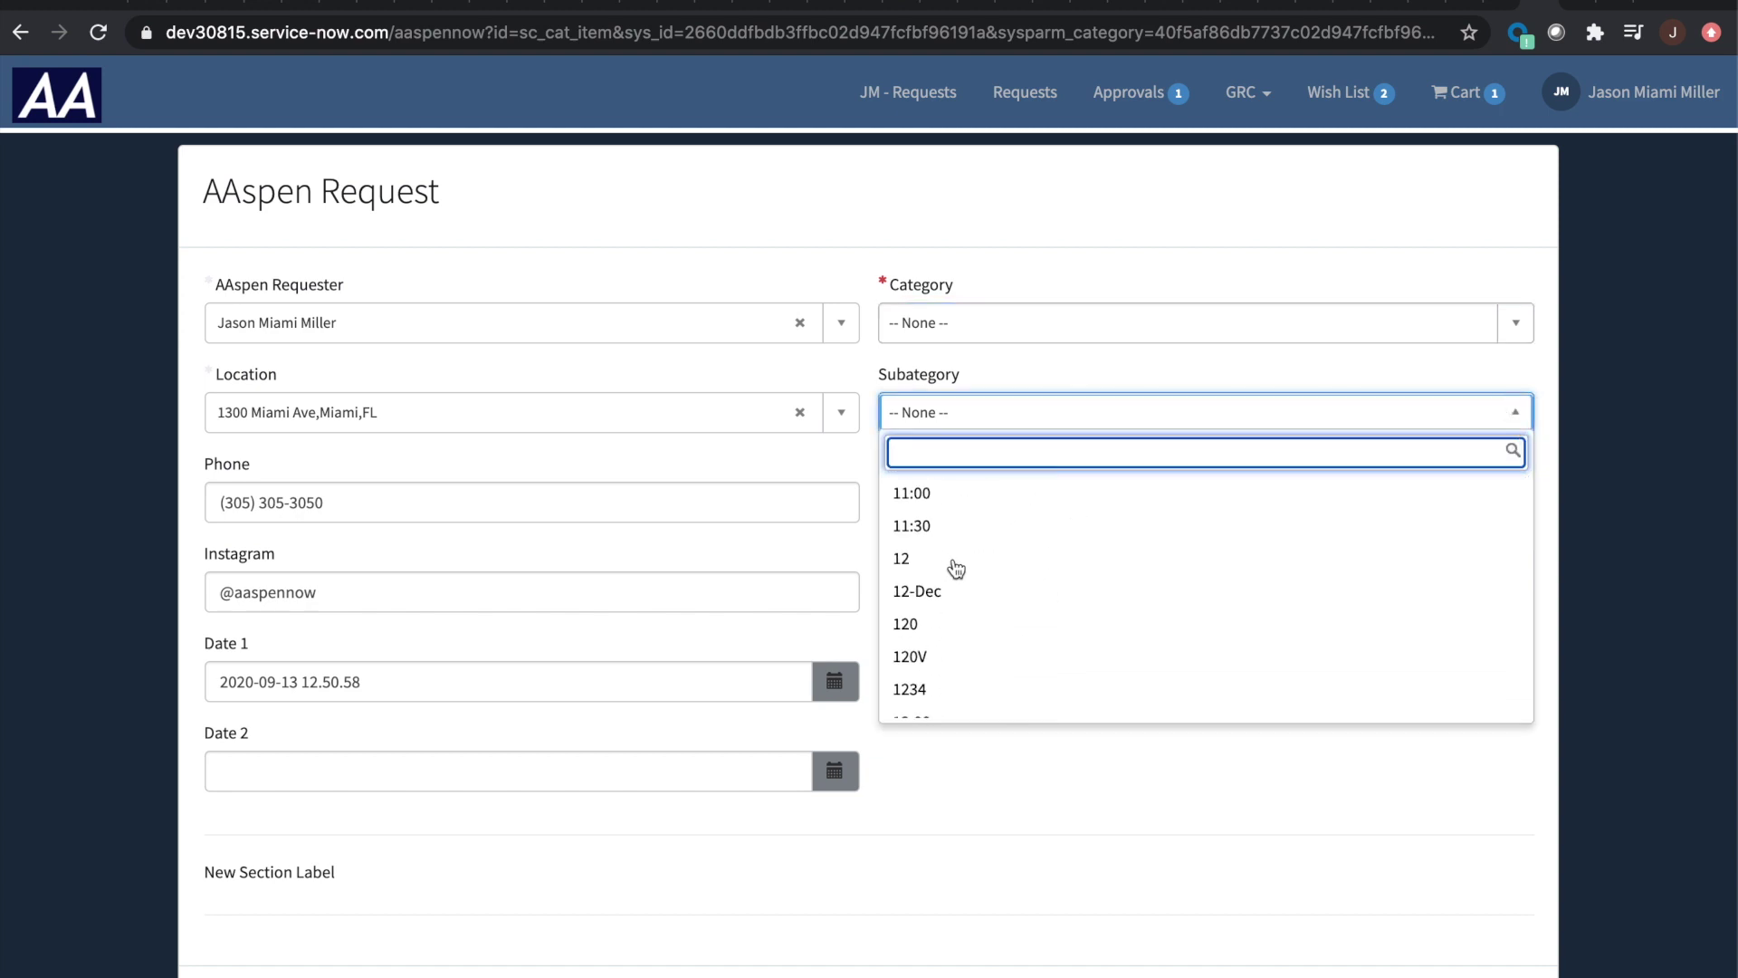
left_click(919, 561)
left_click(1047, 585)
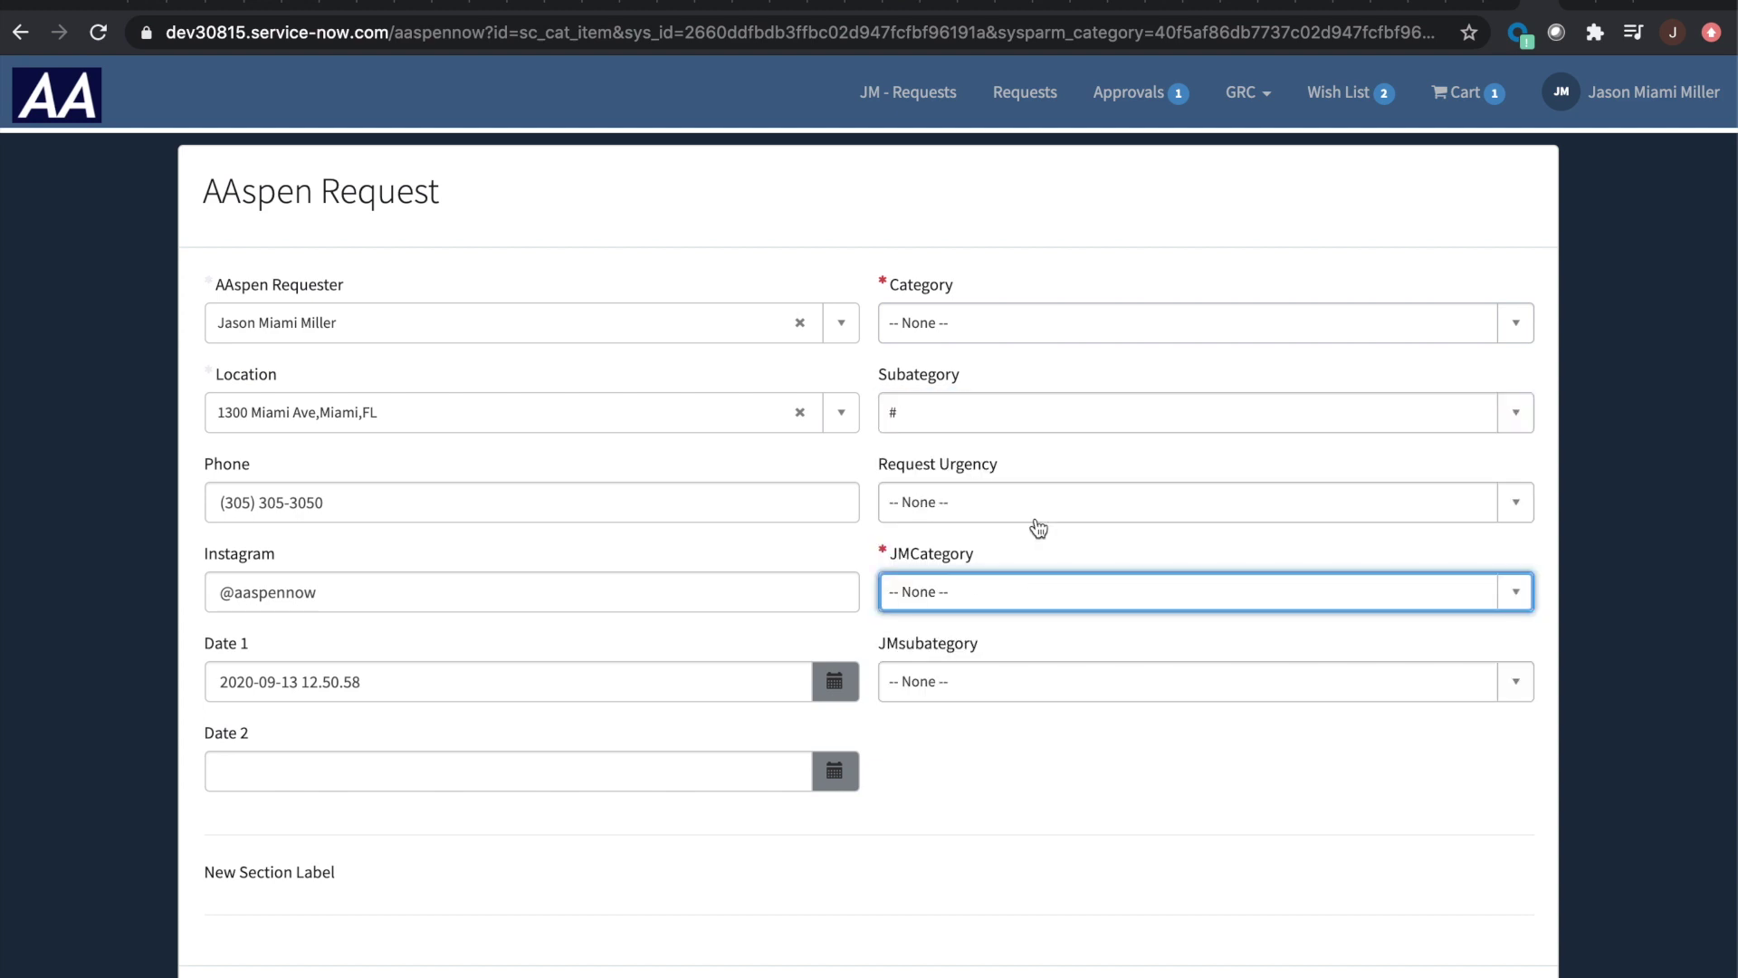
Step: Set Category to Business Rule on the AAspen Request form and check the Subategory choices for it
left_click(1007, 331)
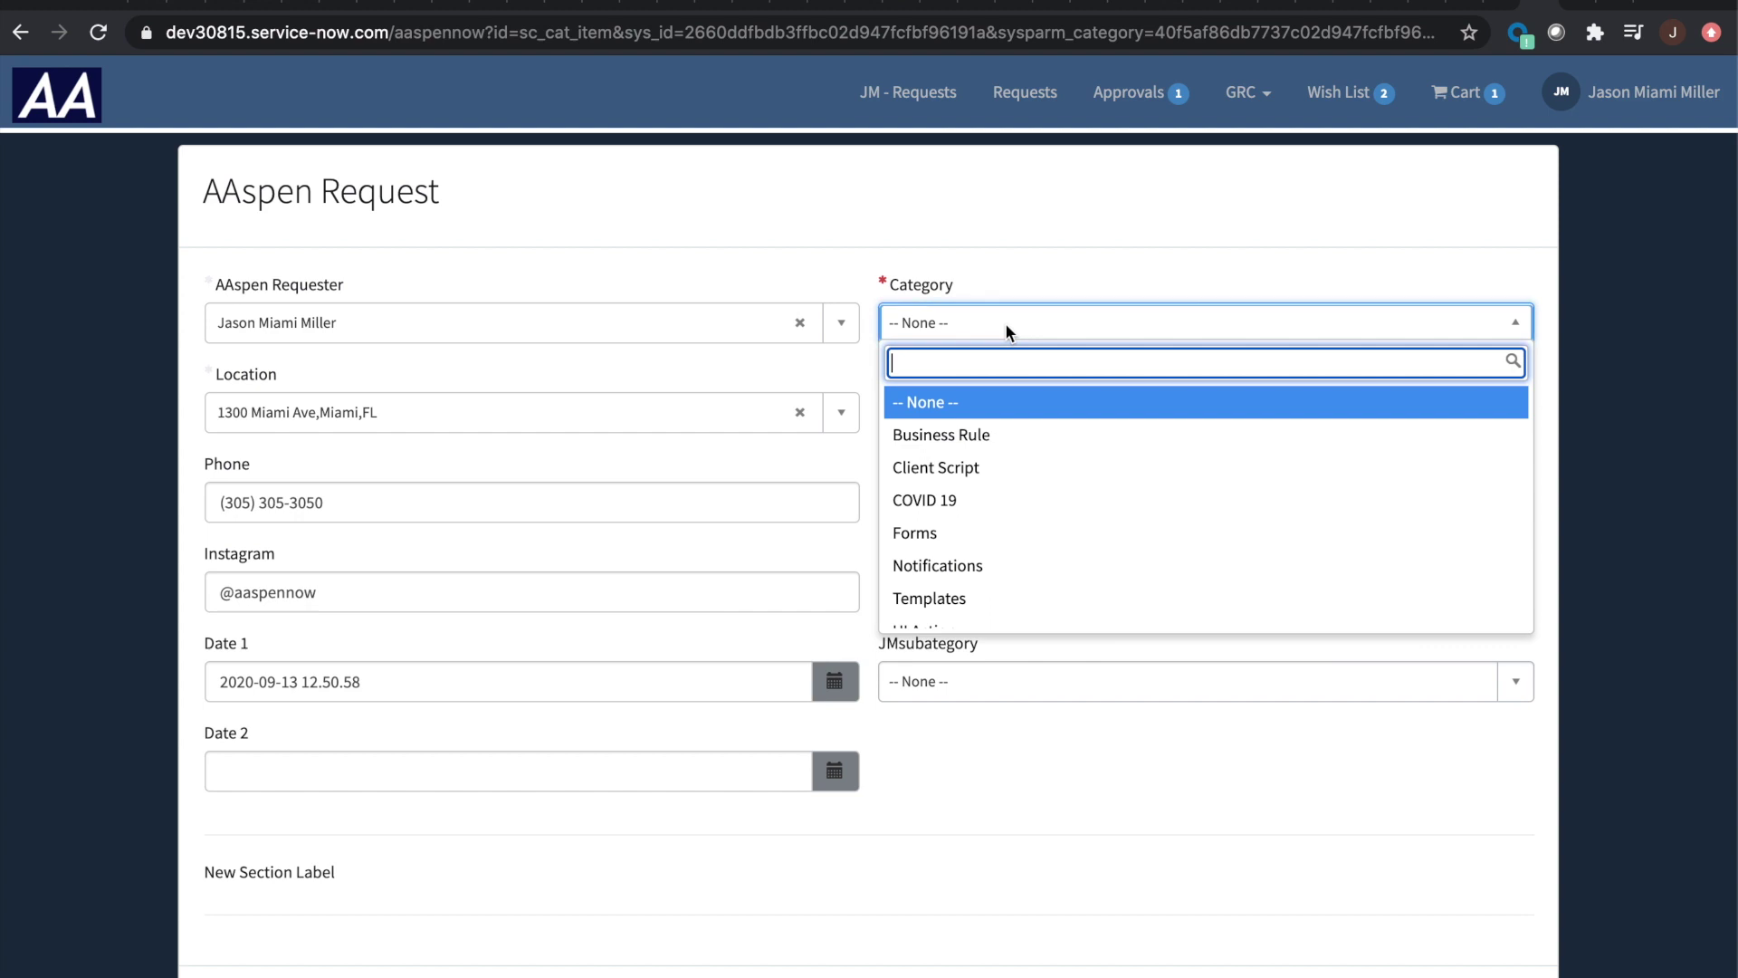
left_click(1022, 439)
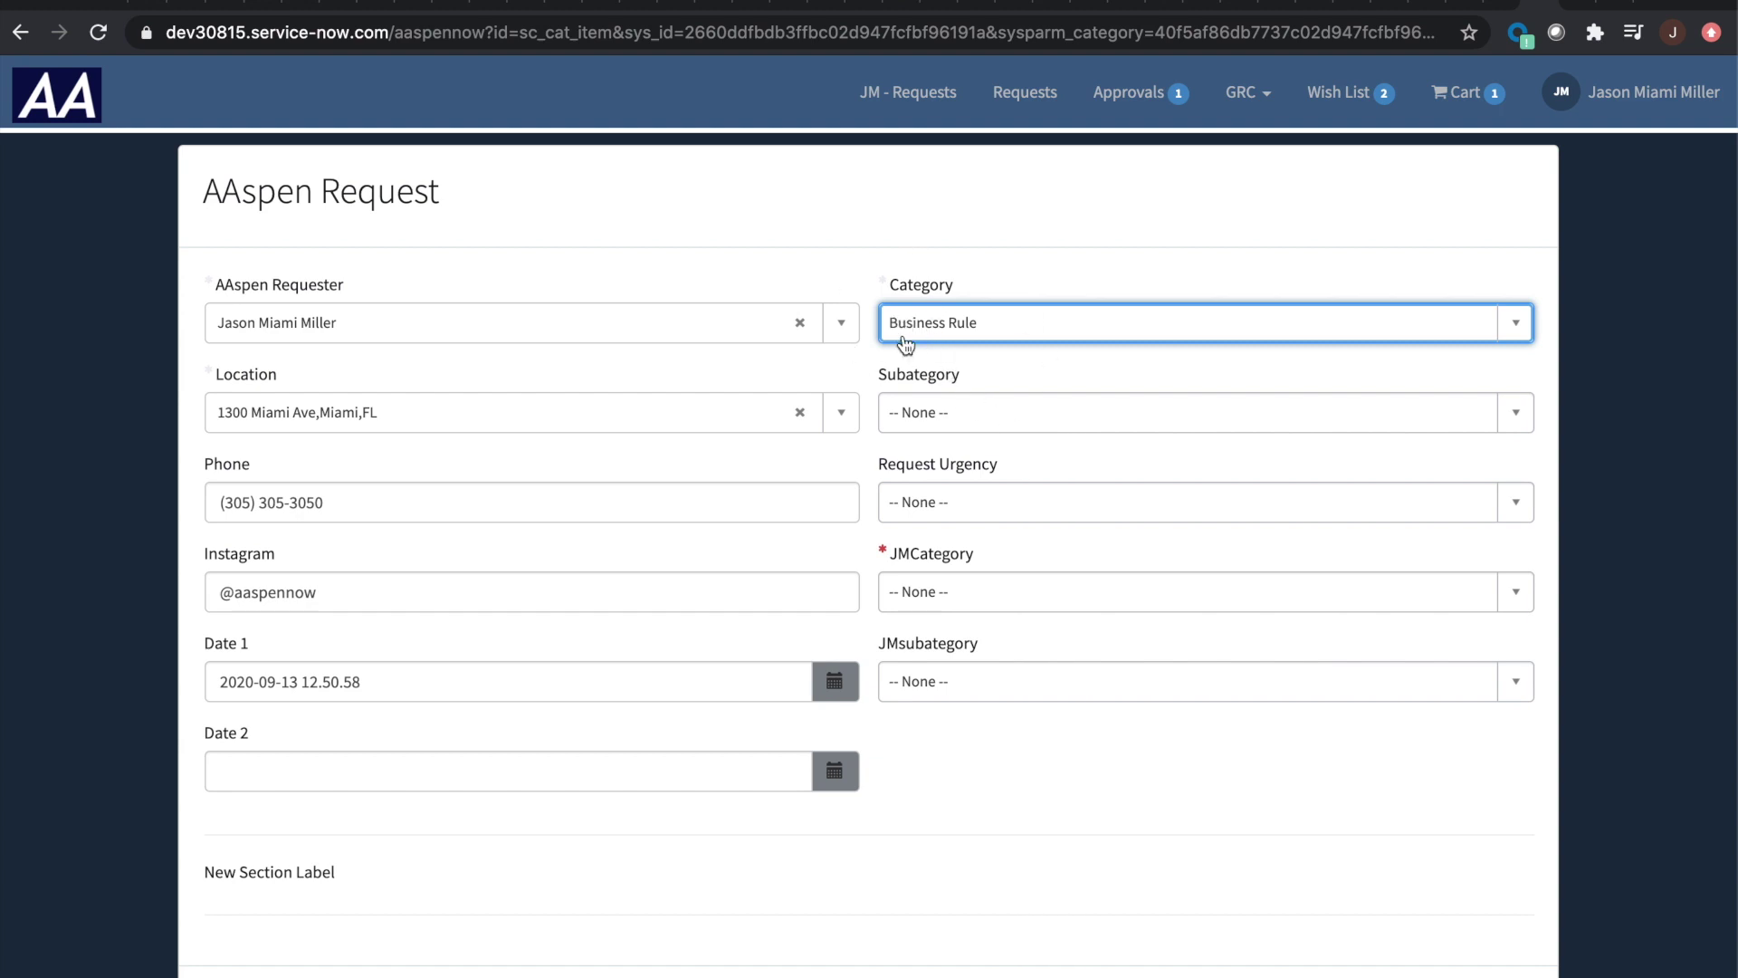
left_click(965, 410)
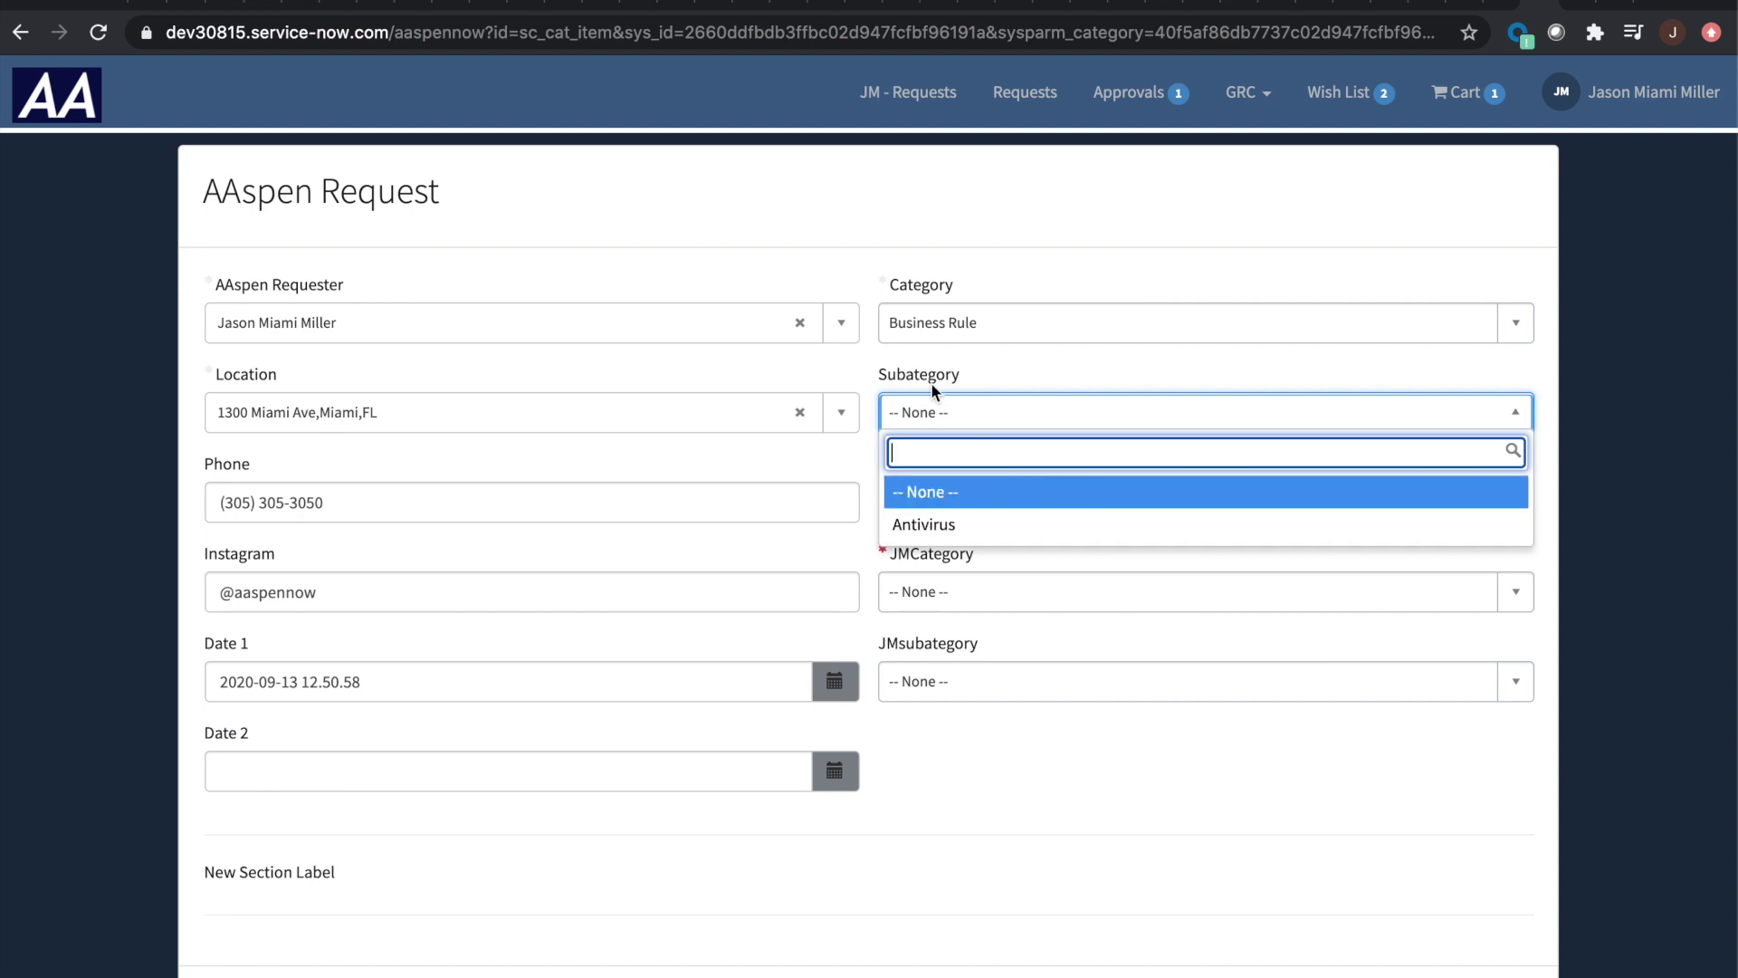
left_click(1024, 368)
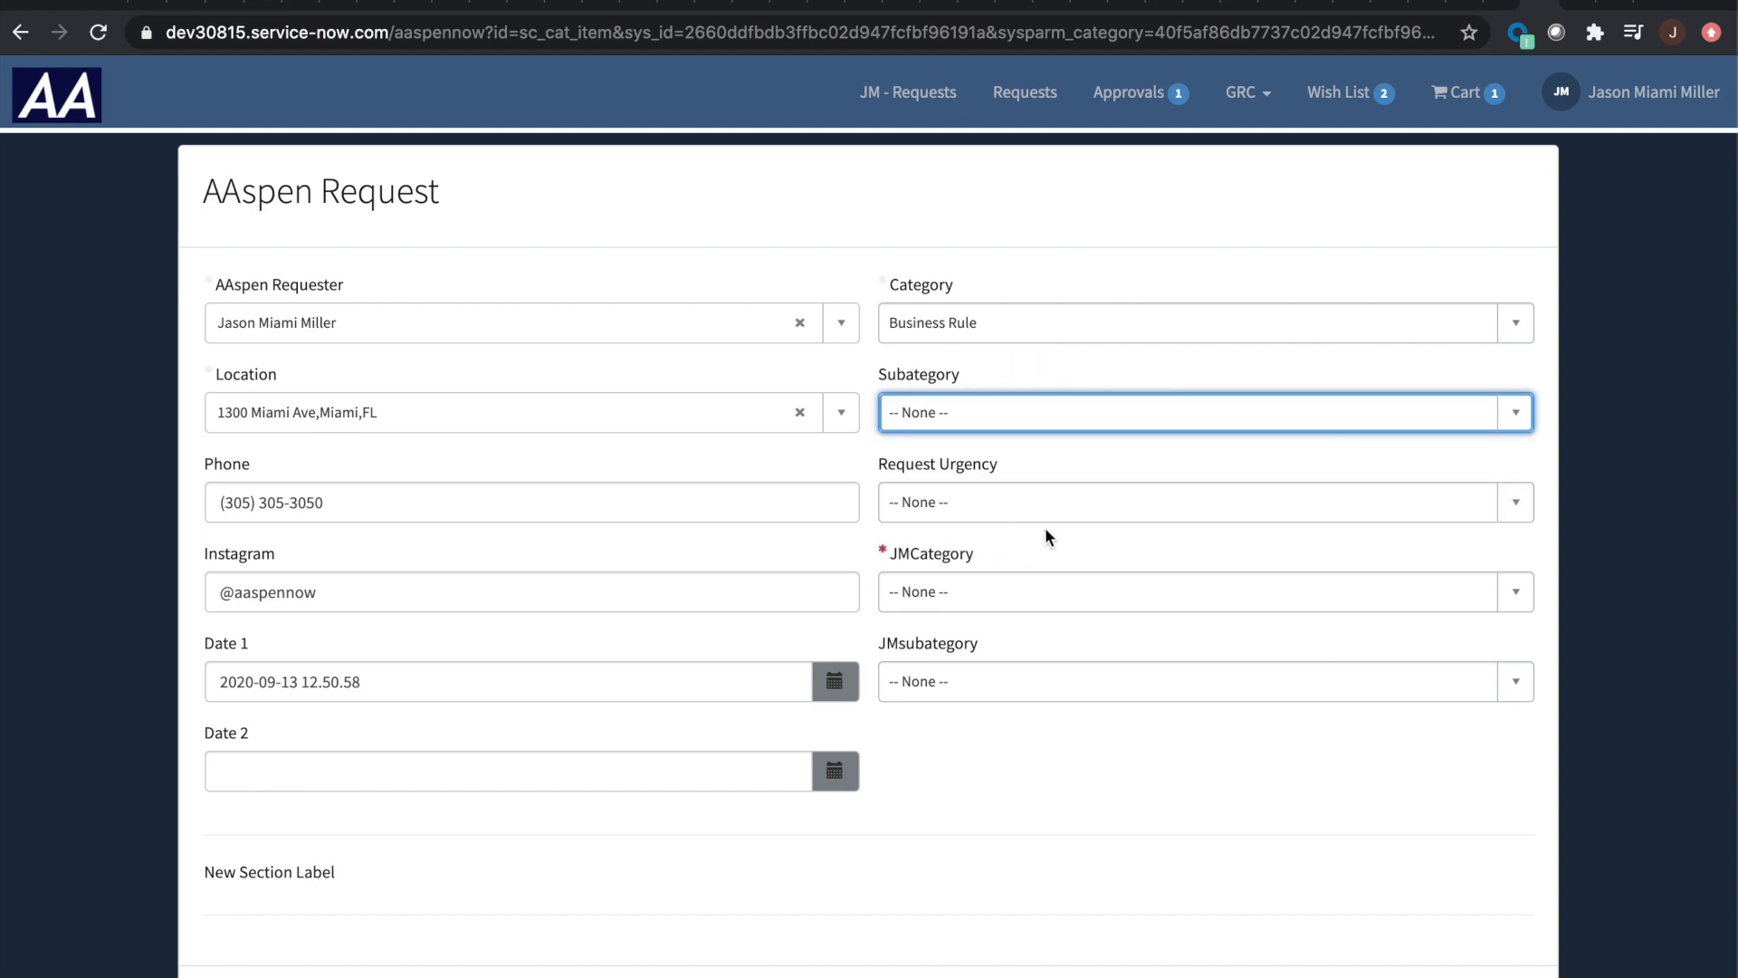
Step: Examine the JMCategory variable's choice table and choice field, along with the category records in Assignment Data Lookups
left_click(1053, 8)
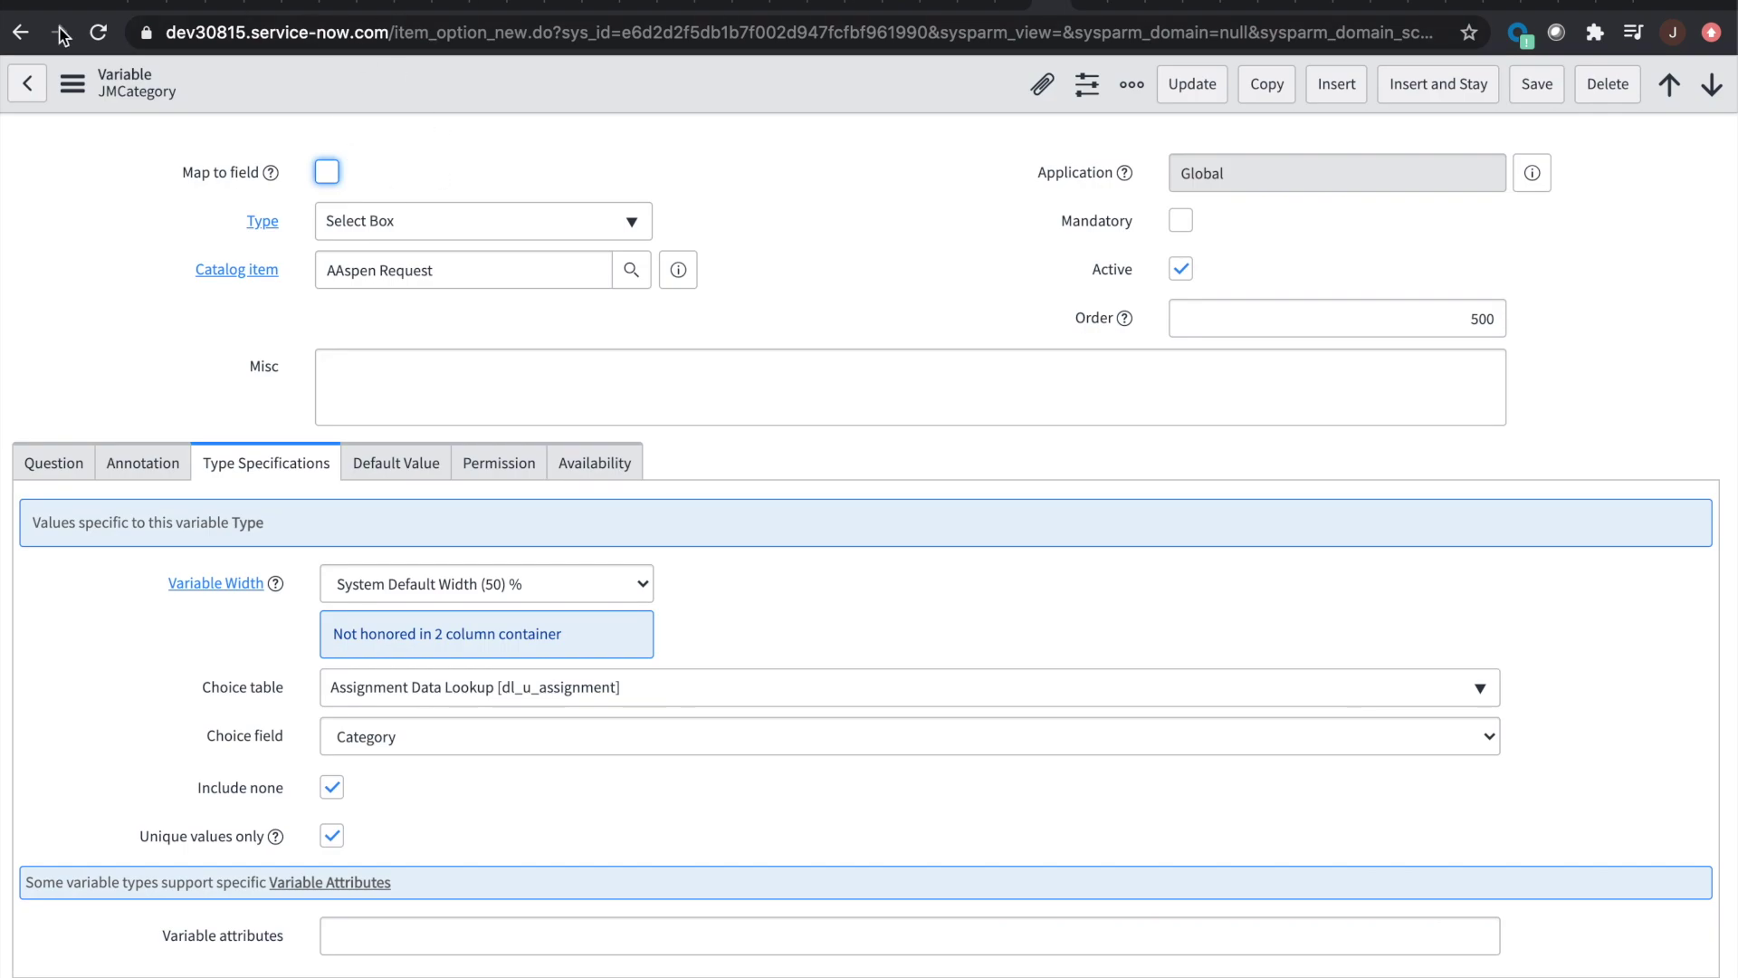
scroll(165, 424, "down", 3)
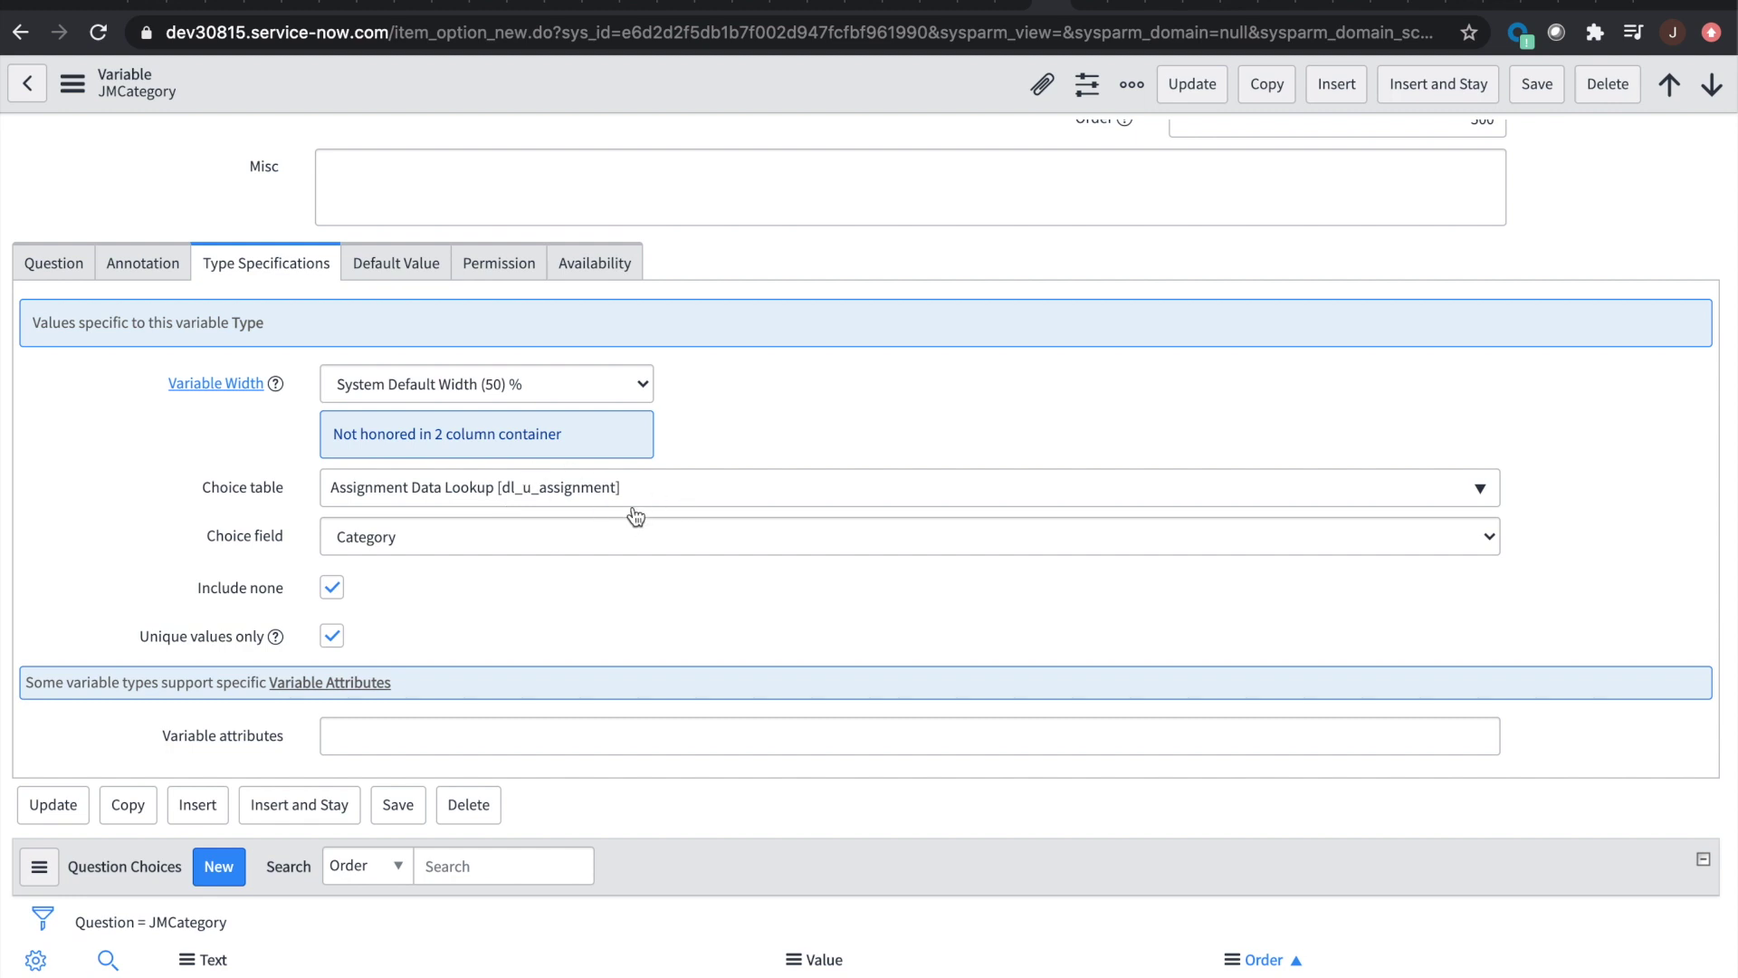
scroll(633, 514, "down", 2)
scroll(634, 514, "up", 2)
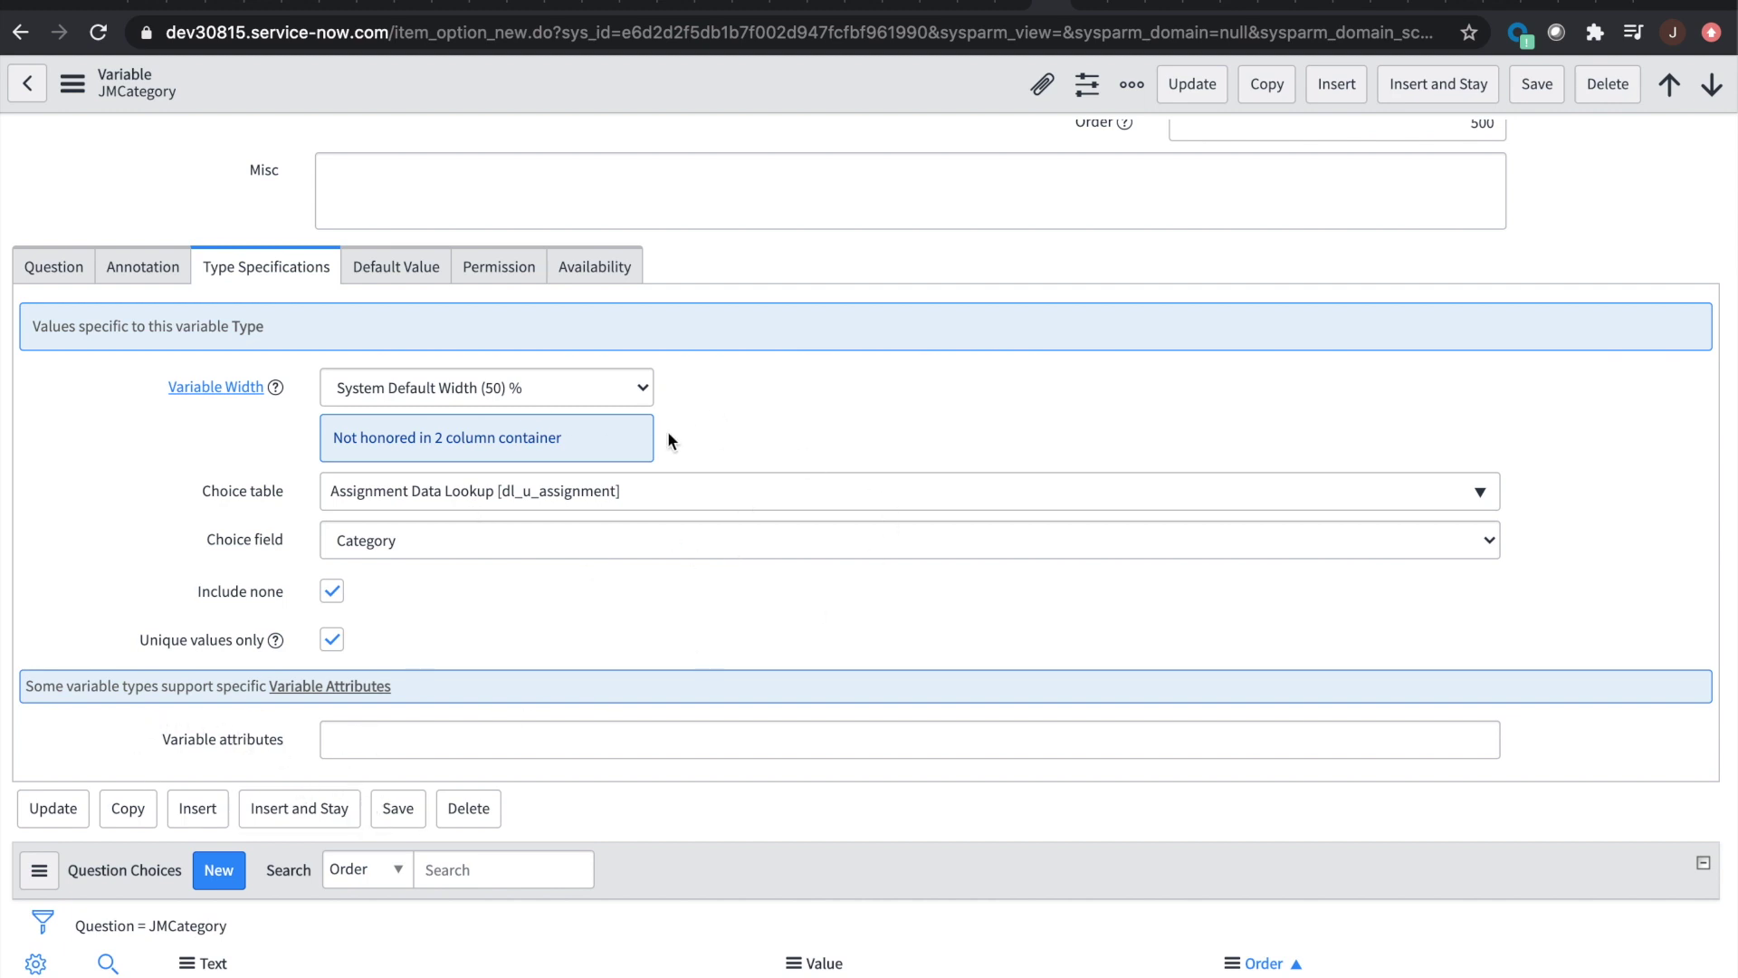
left_click(1122, 5)
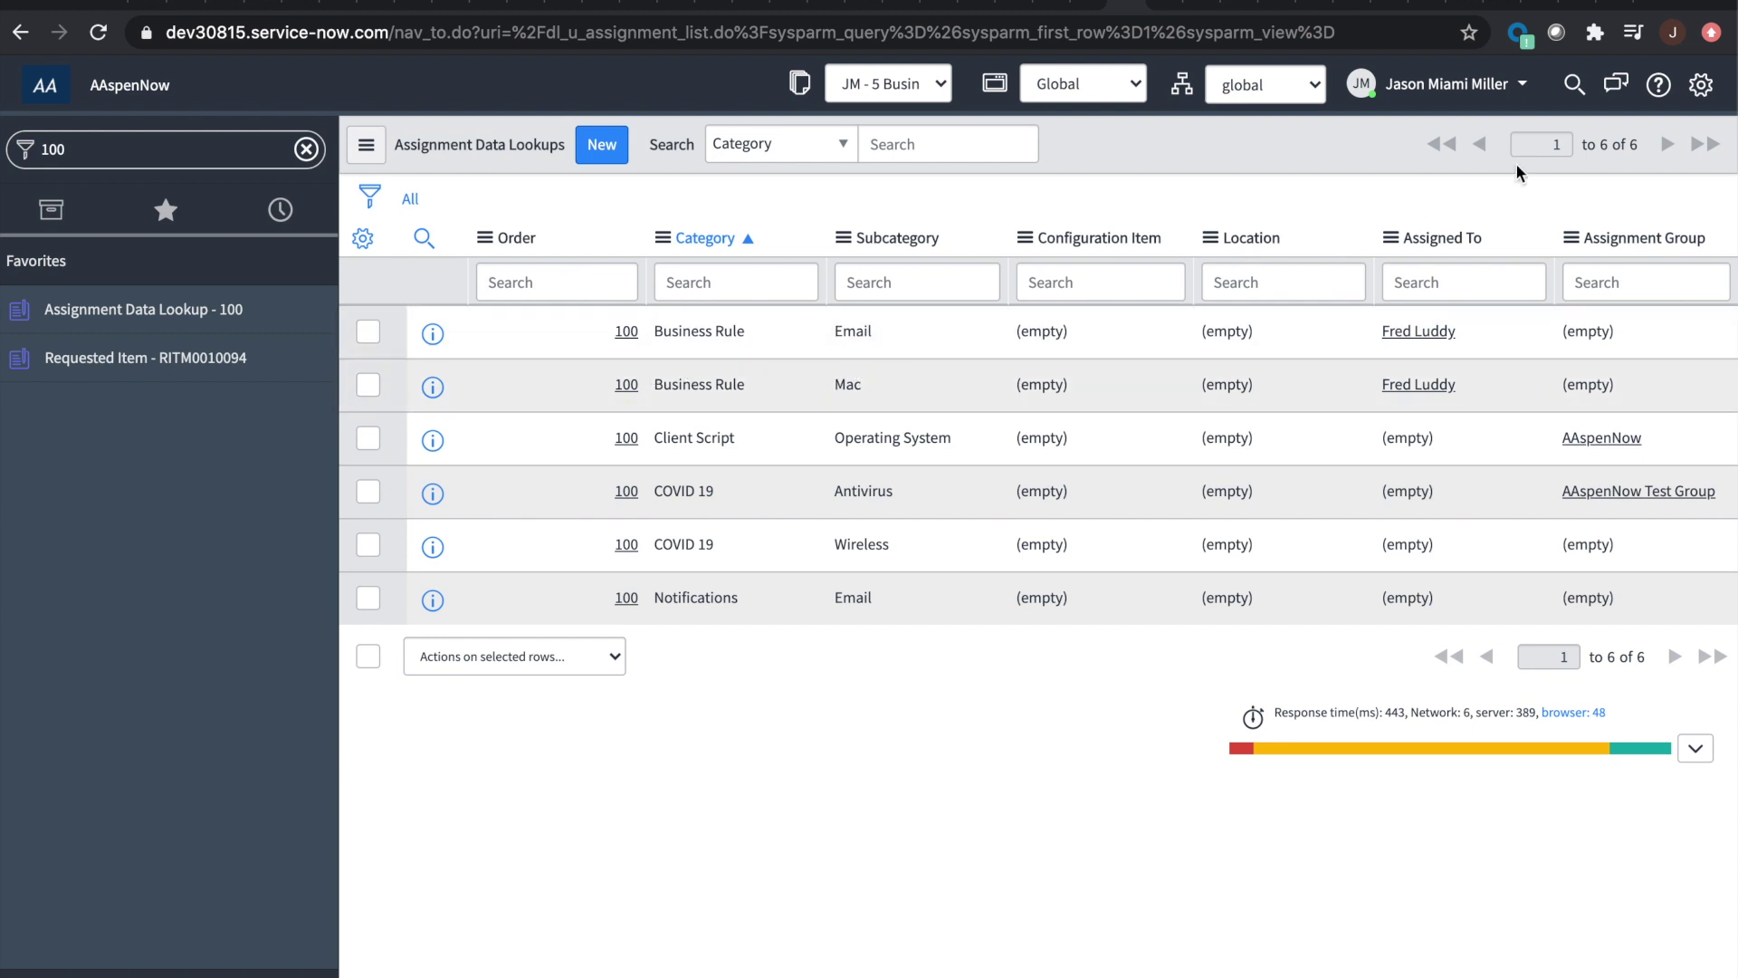
Step: Set JMCategory to Business Rule on the AAspen Request form and check the JMsubategory choices for it
left_click(1536, 7)
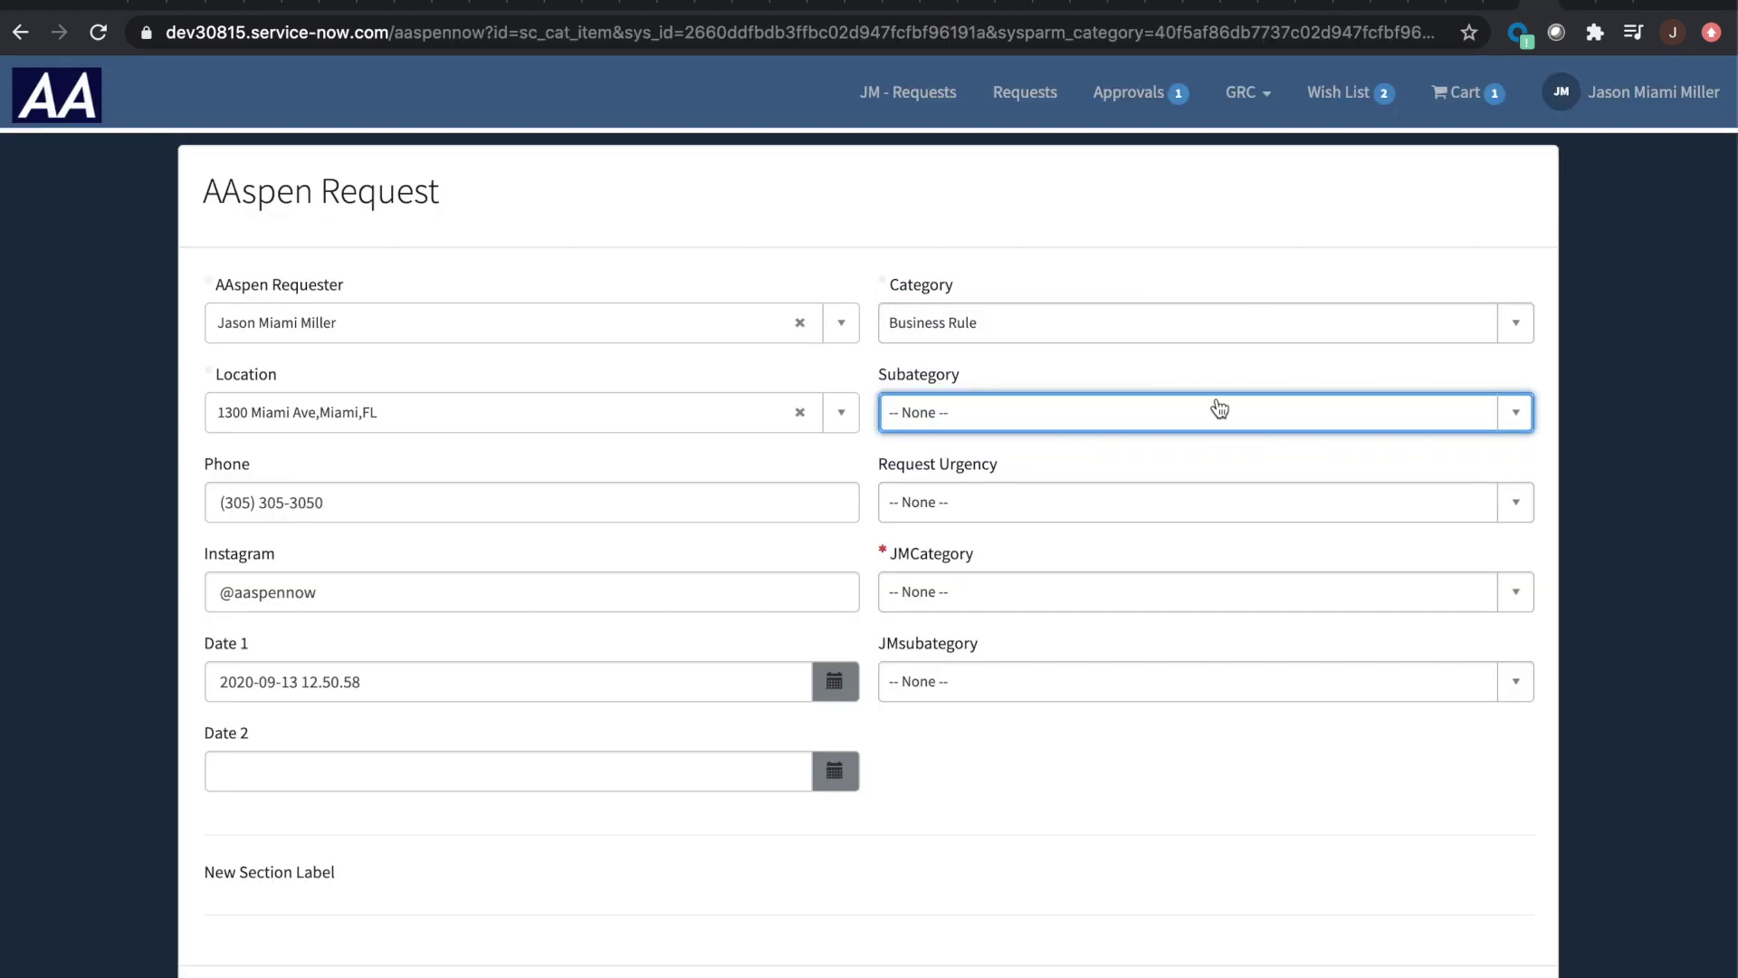
left_click(1043, 590)
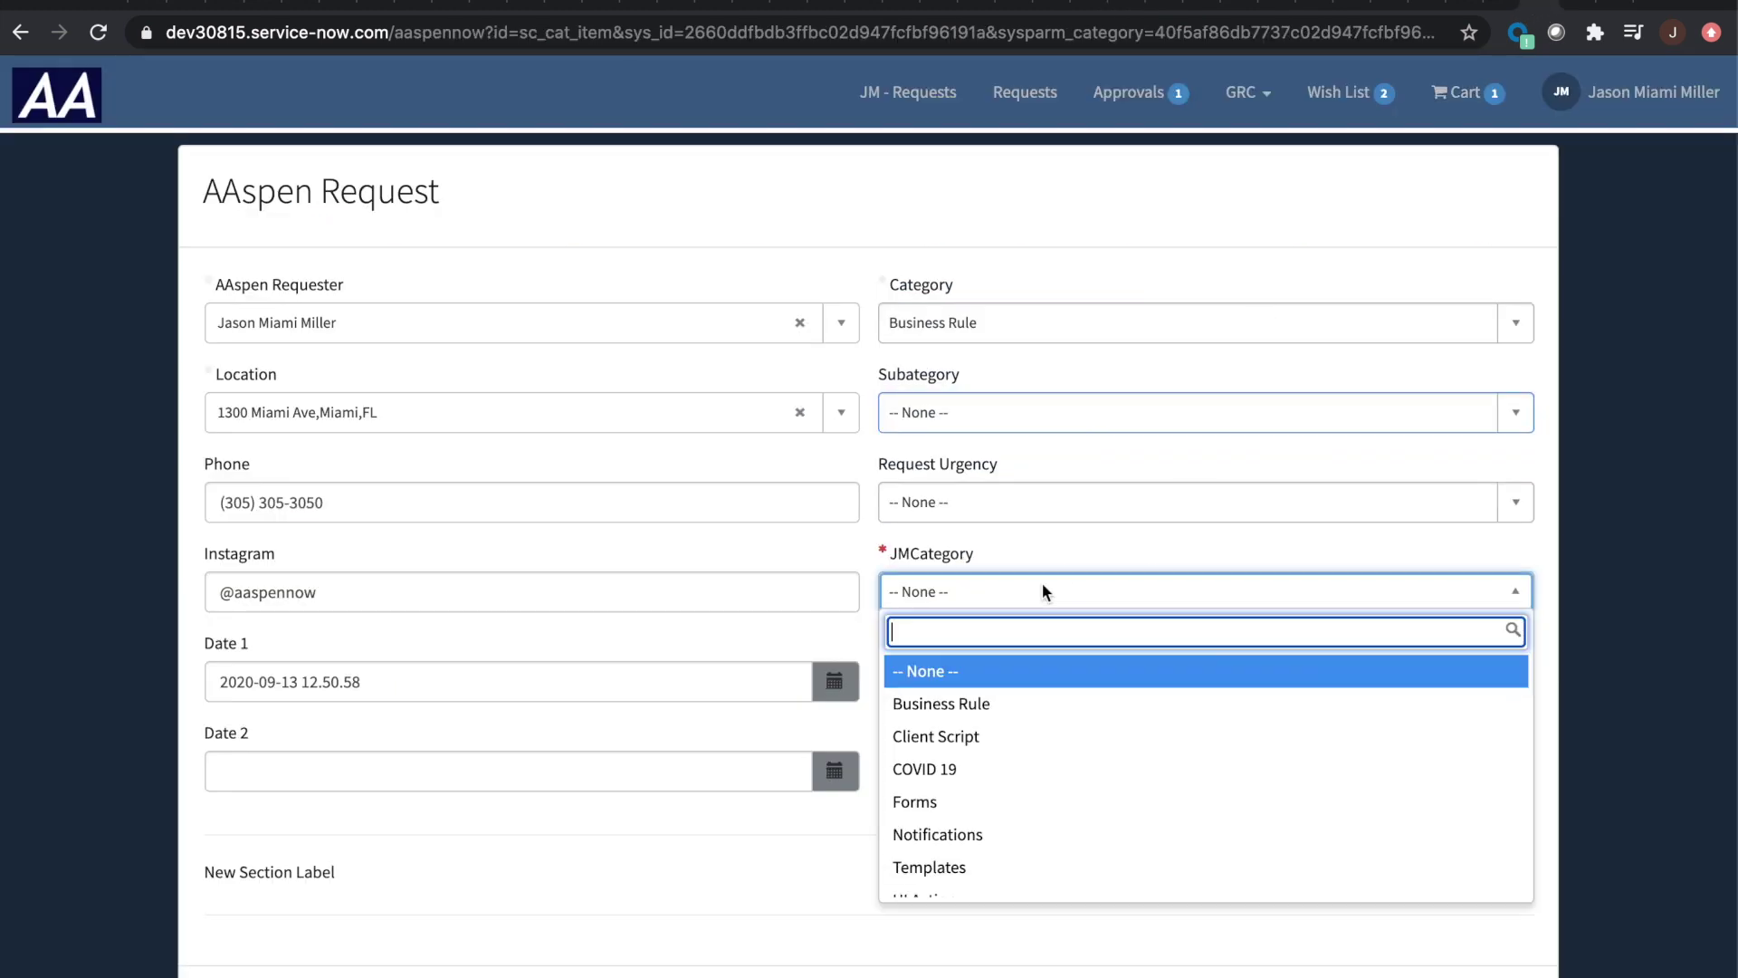
left_click(997, 704)
left_click(1034, 674)
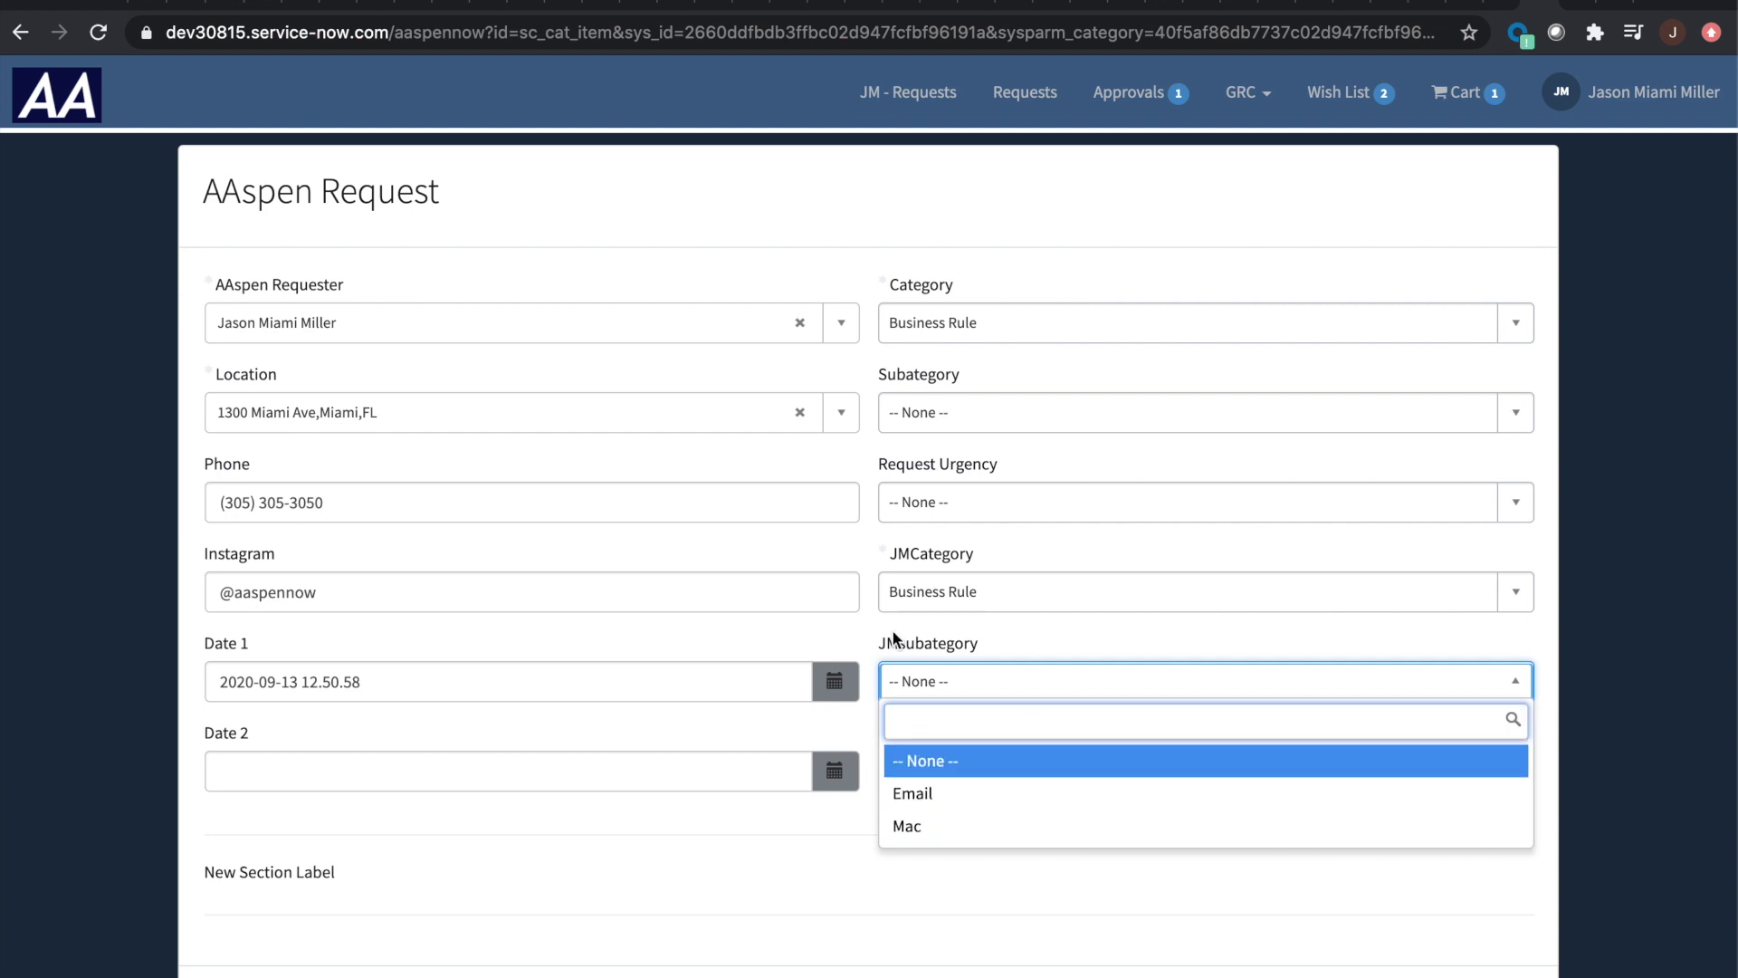
left_click(861, 627)
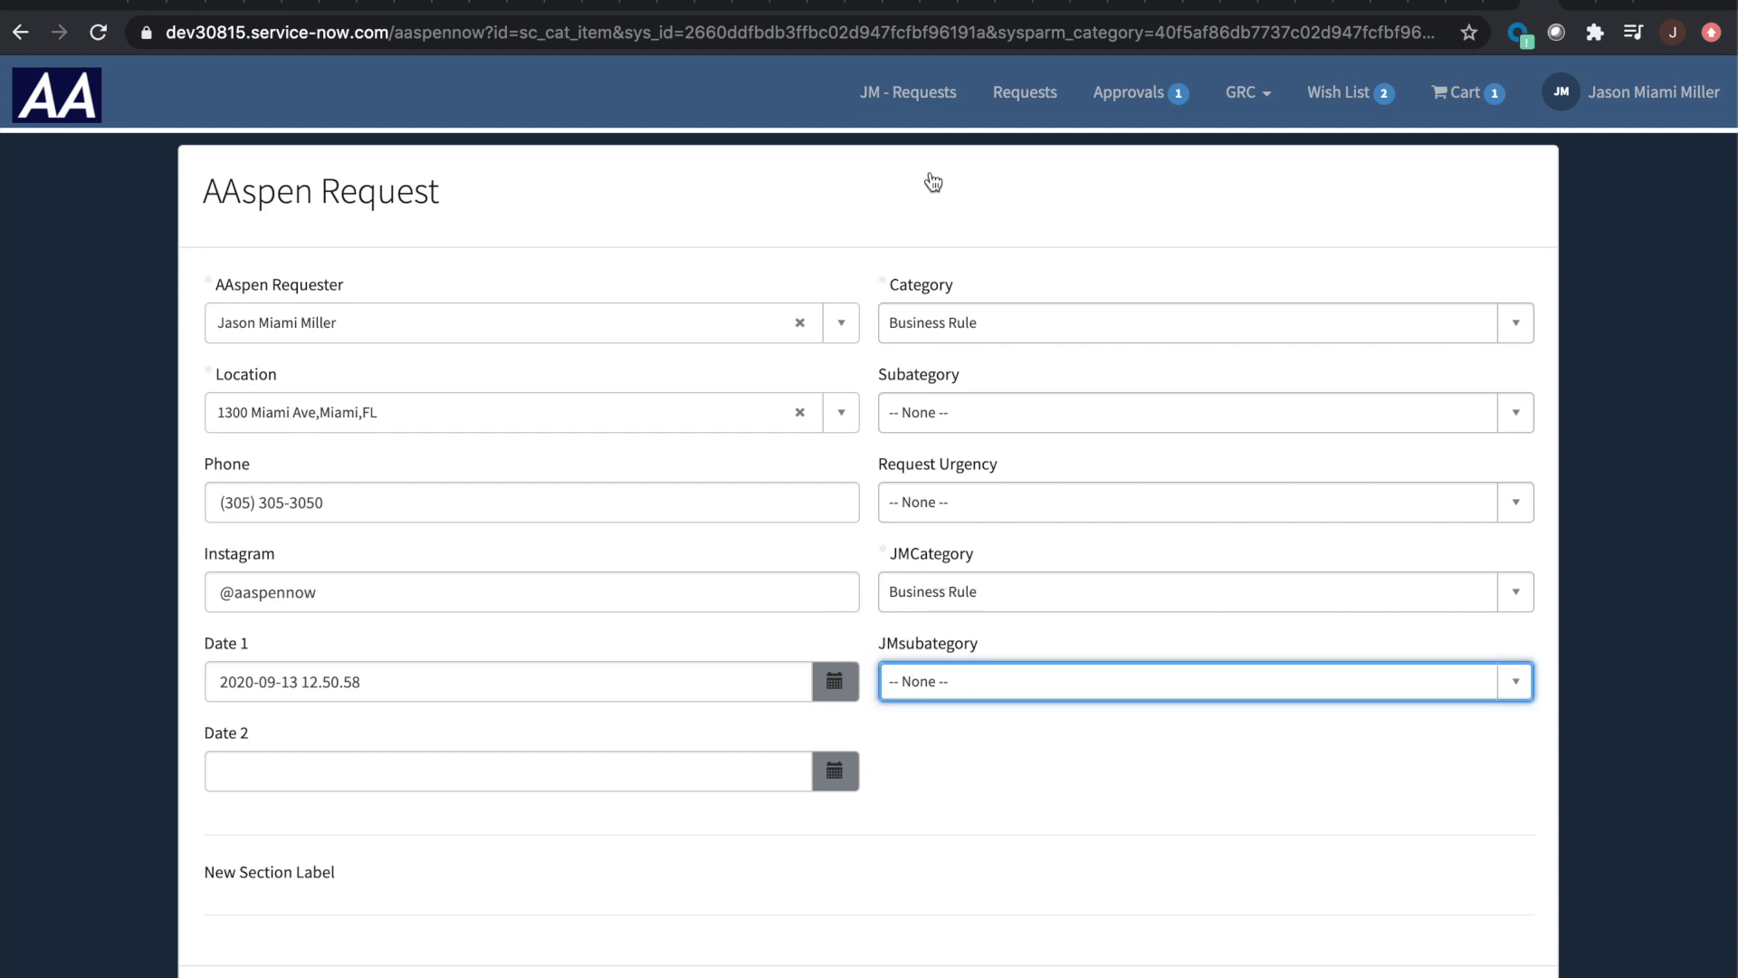
Step: Bring up the JMsubategory variable's type specifications and inspect the quotation marks in its Reference qual script
left_click(1048, 7)
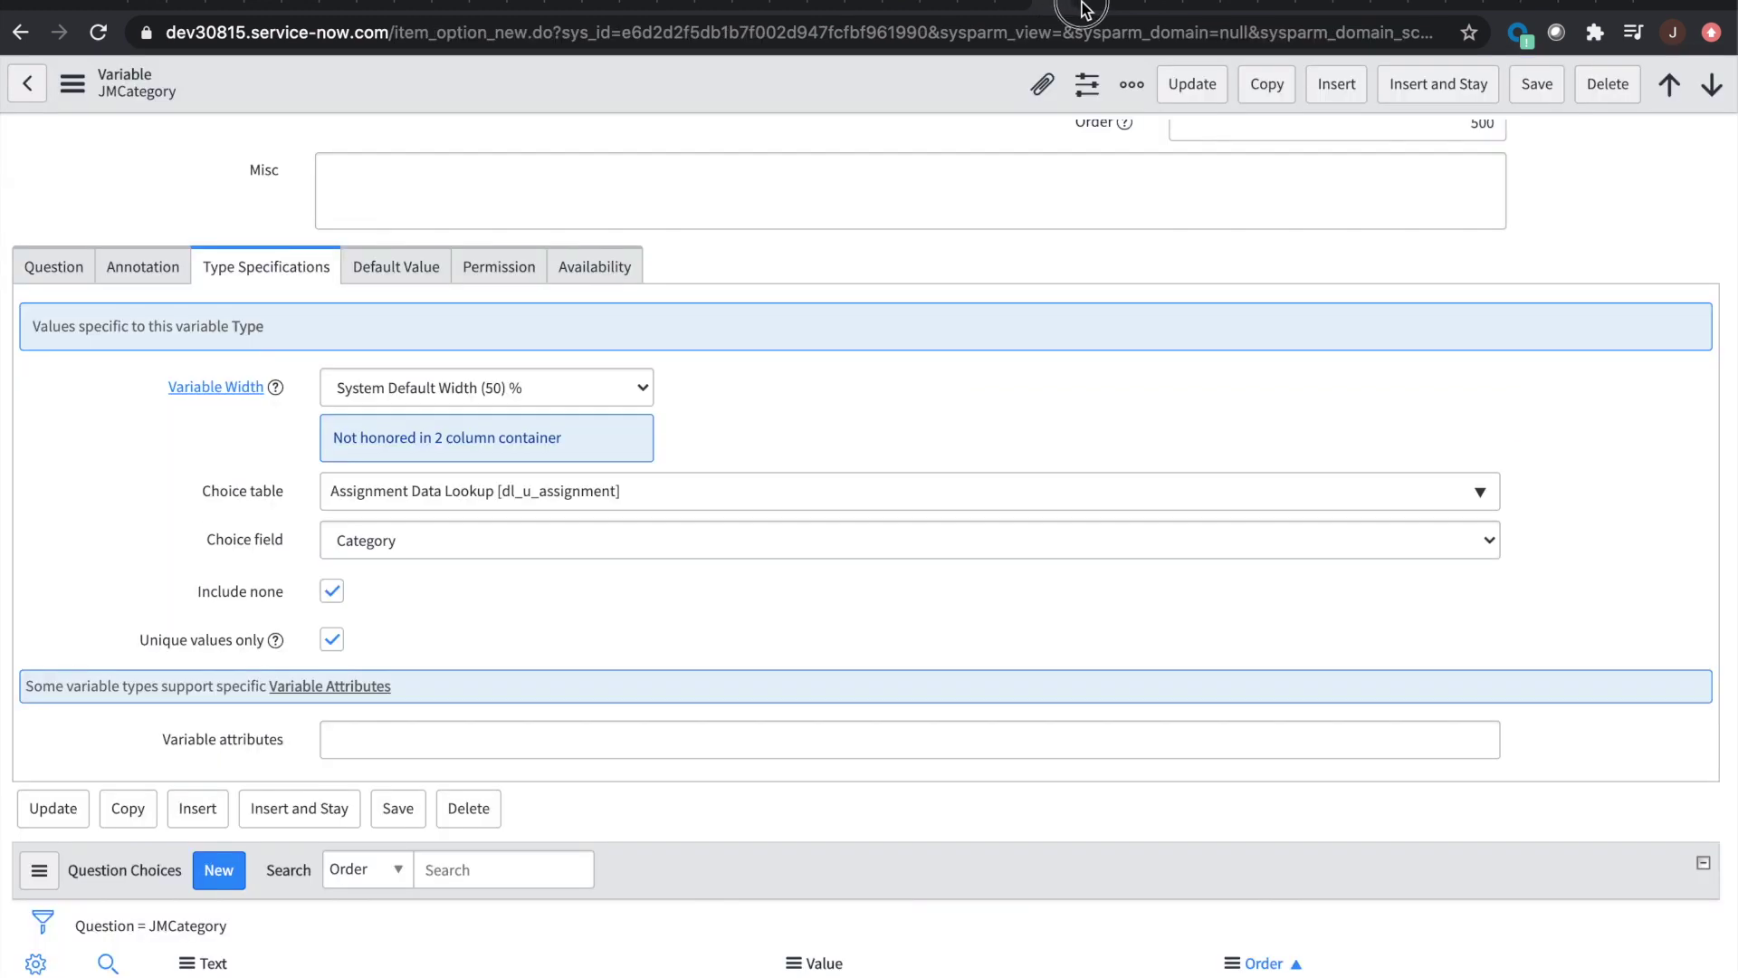
left_click(1086, 9)
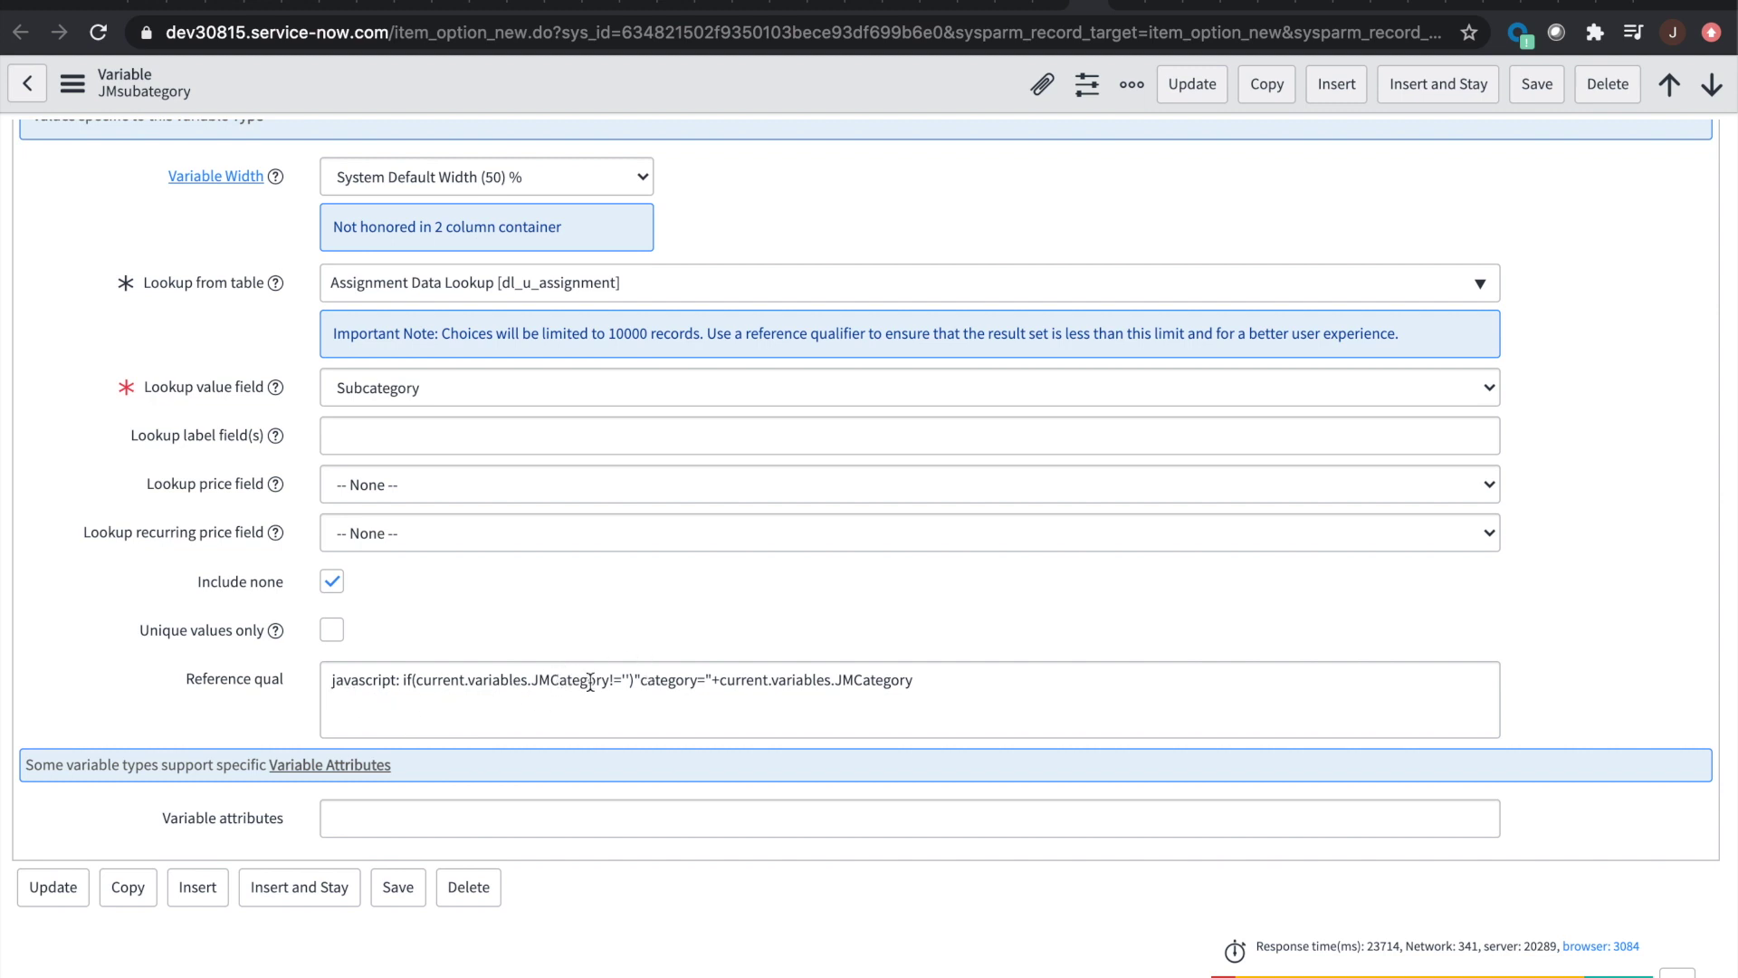
left_click(637, 685)
type("\"")
left_click(644, 677)
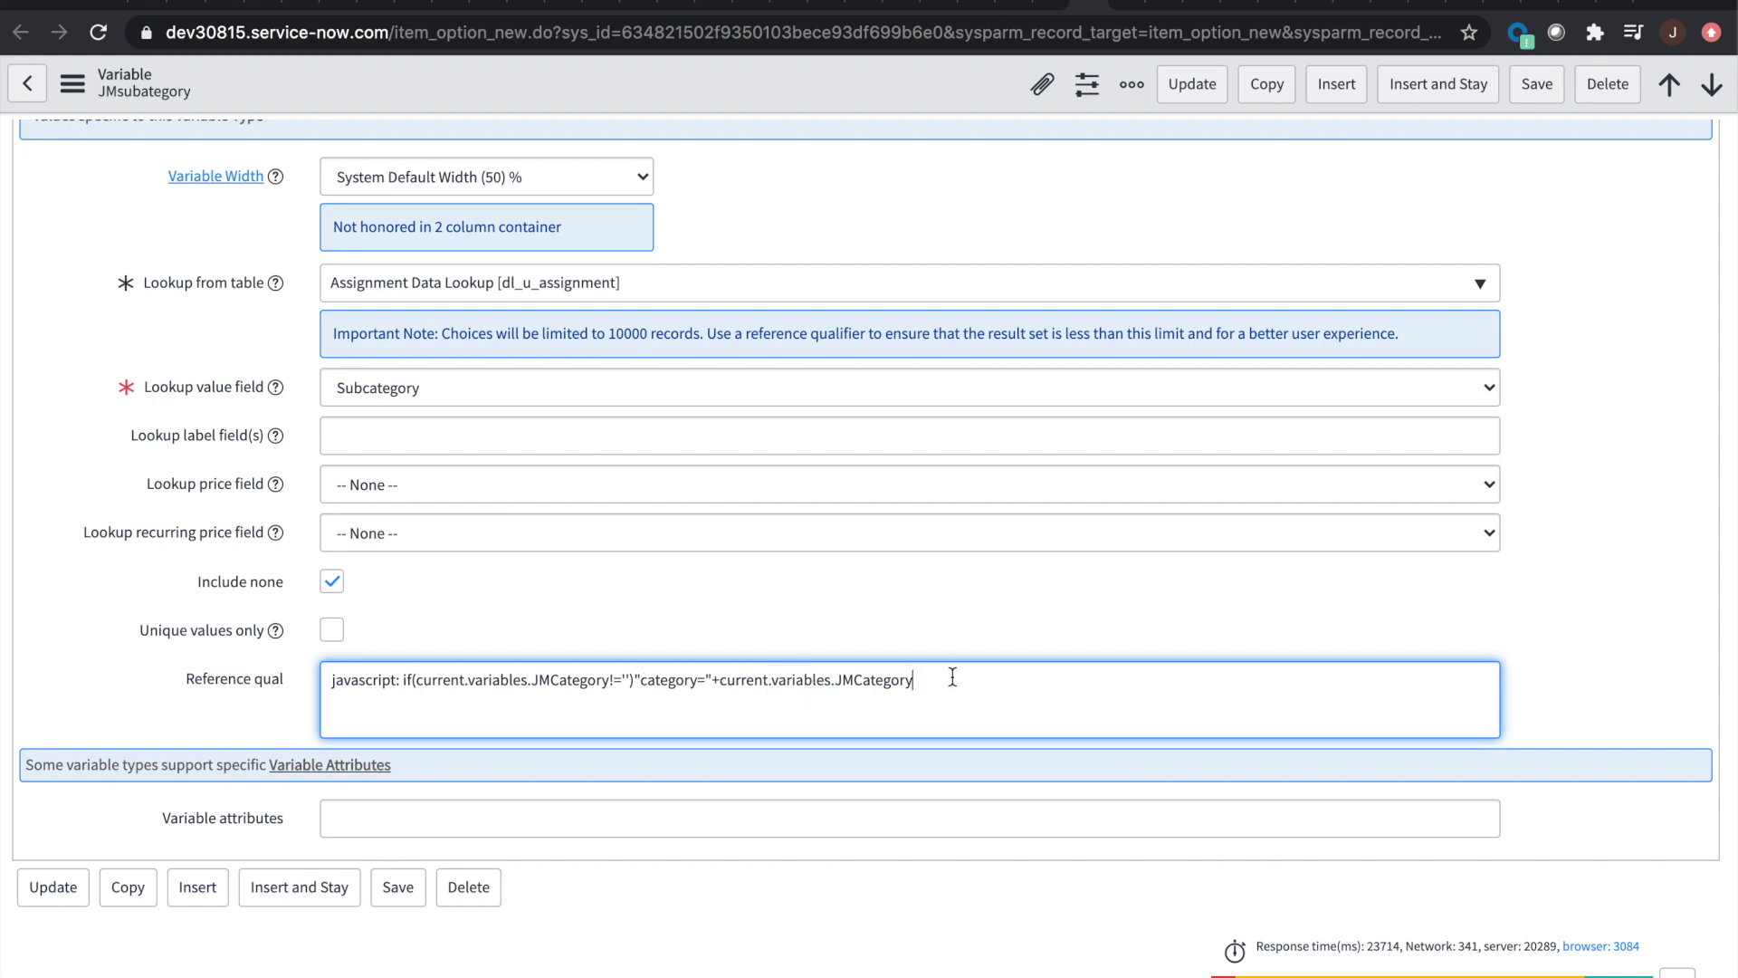
Step: Examine the JMsubategory Reference qual up close and highlight its "category=" part
scroll(958, 659, "up", 5)
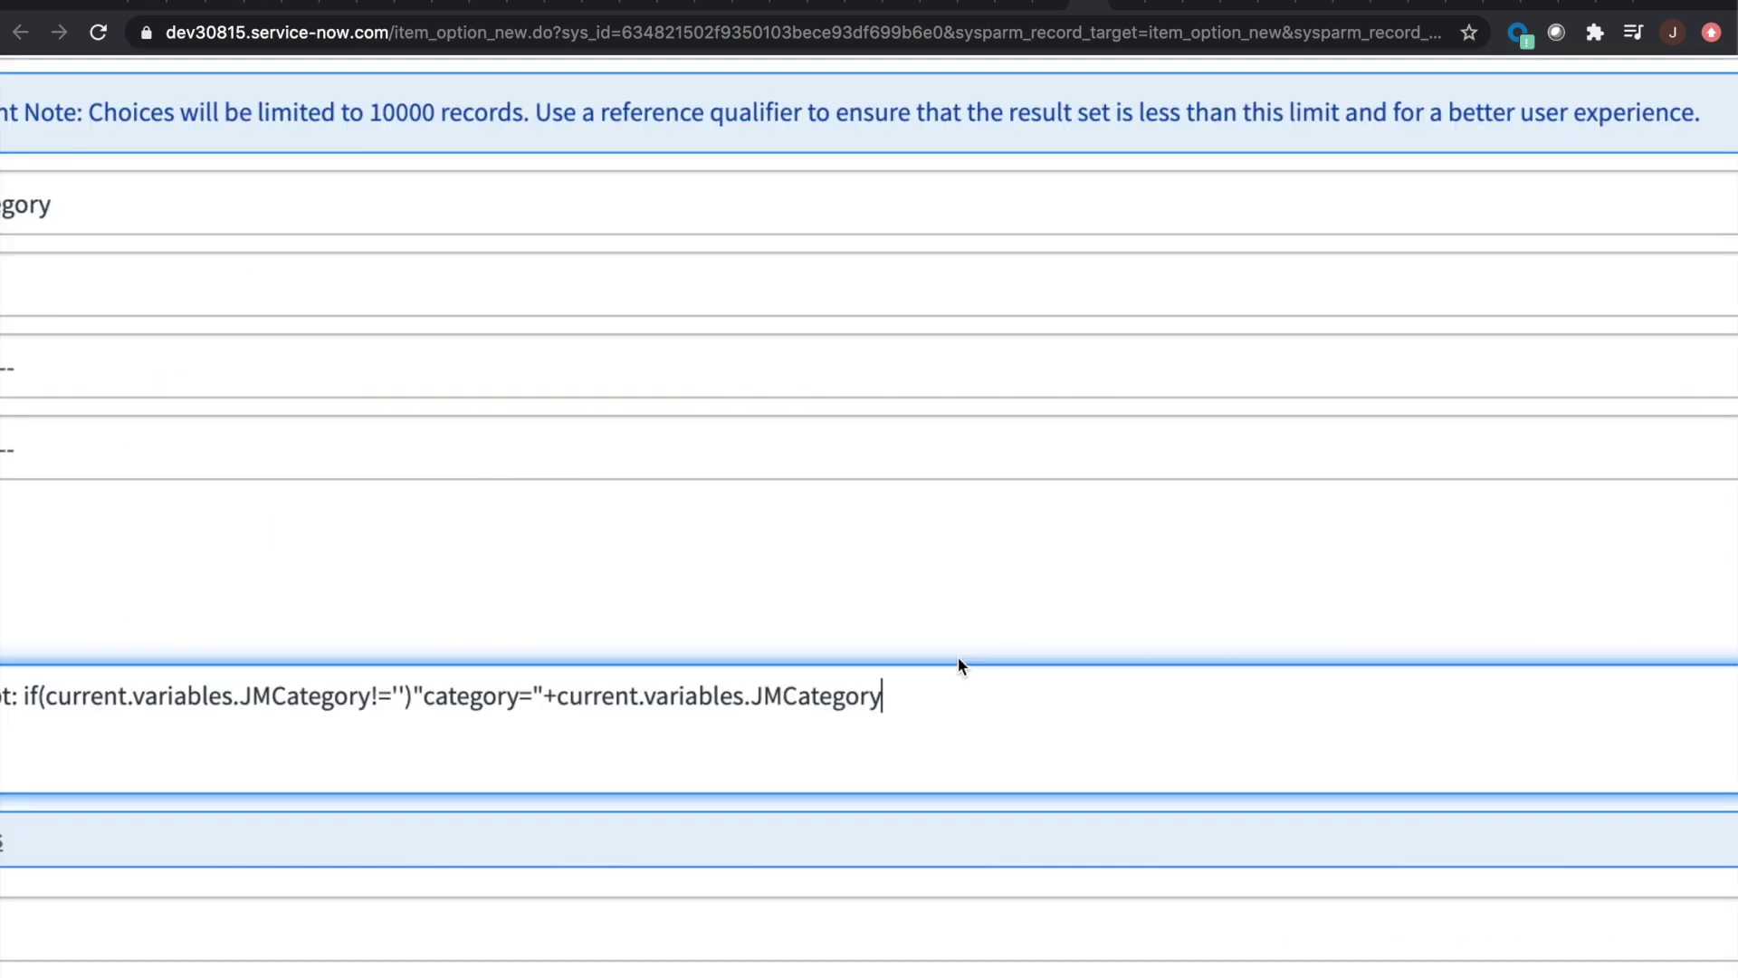
scroll(951, 672, "down", 5)
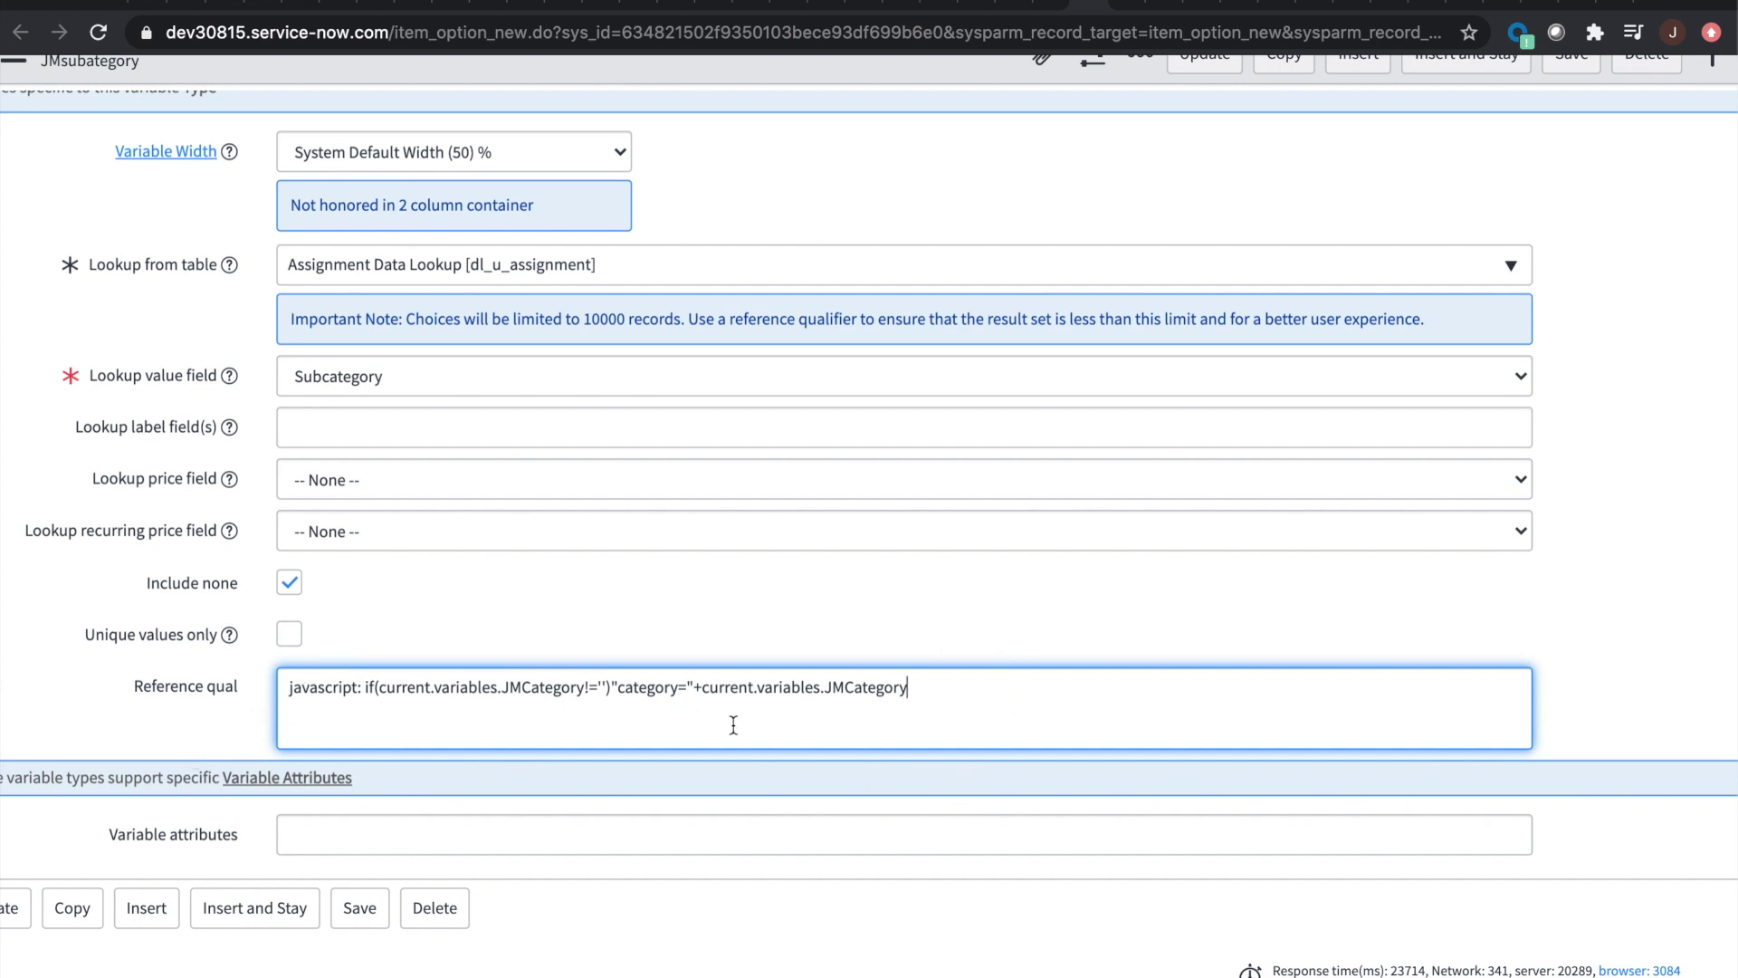
left_click(611, 681)
left_click_drag(611, 681, 696, 692)
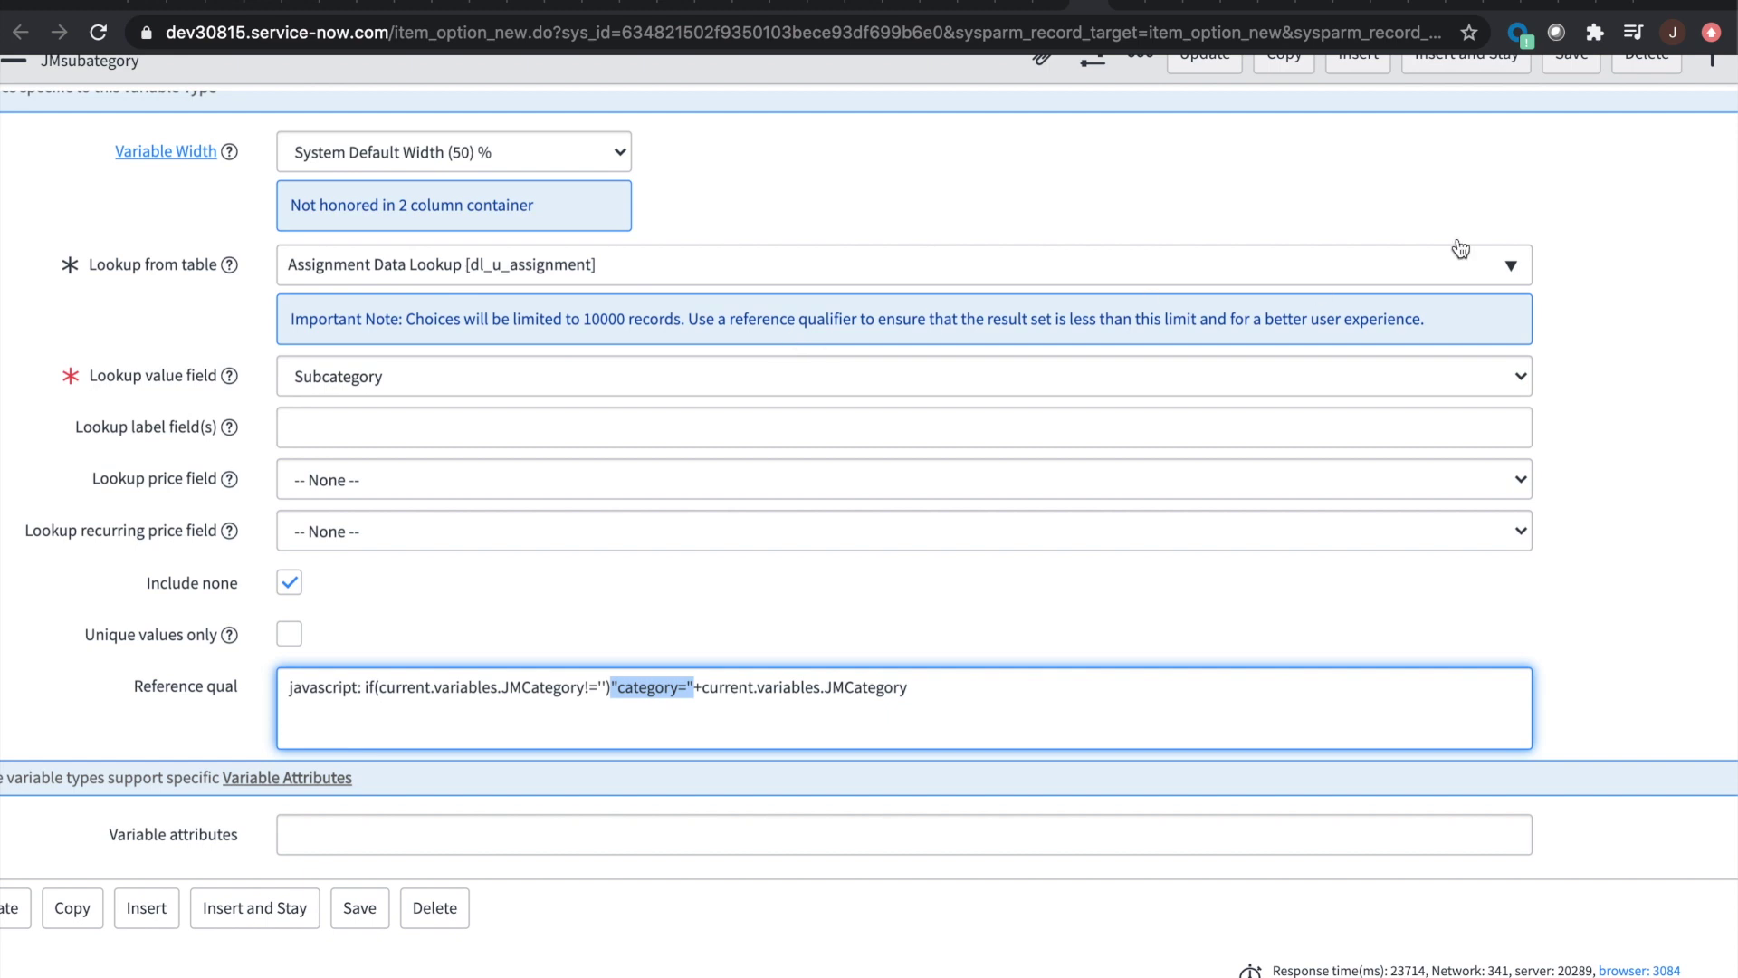
Step: Check the Assignment Data Lookups records and inspect the reference qualifier types offered for the AAspen Requester variable
left_click(1128, 3)
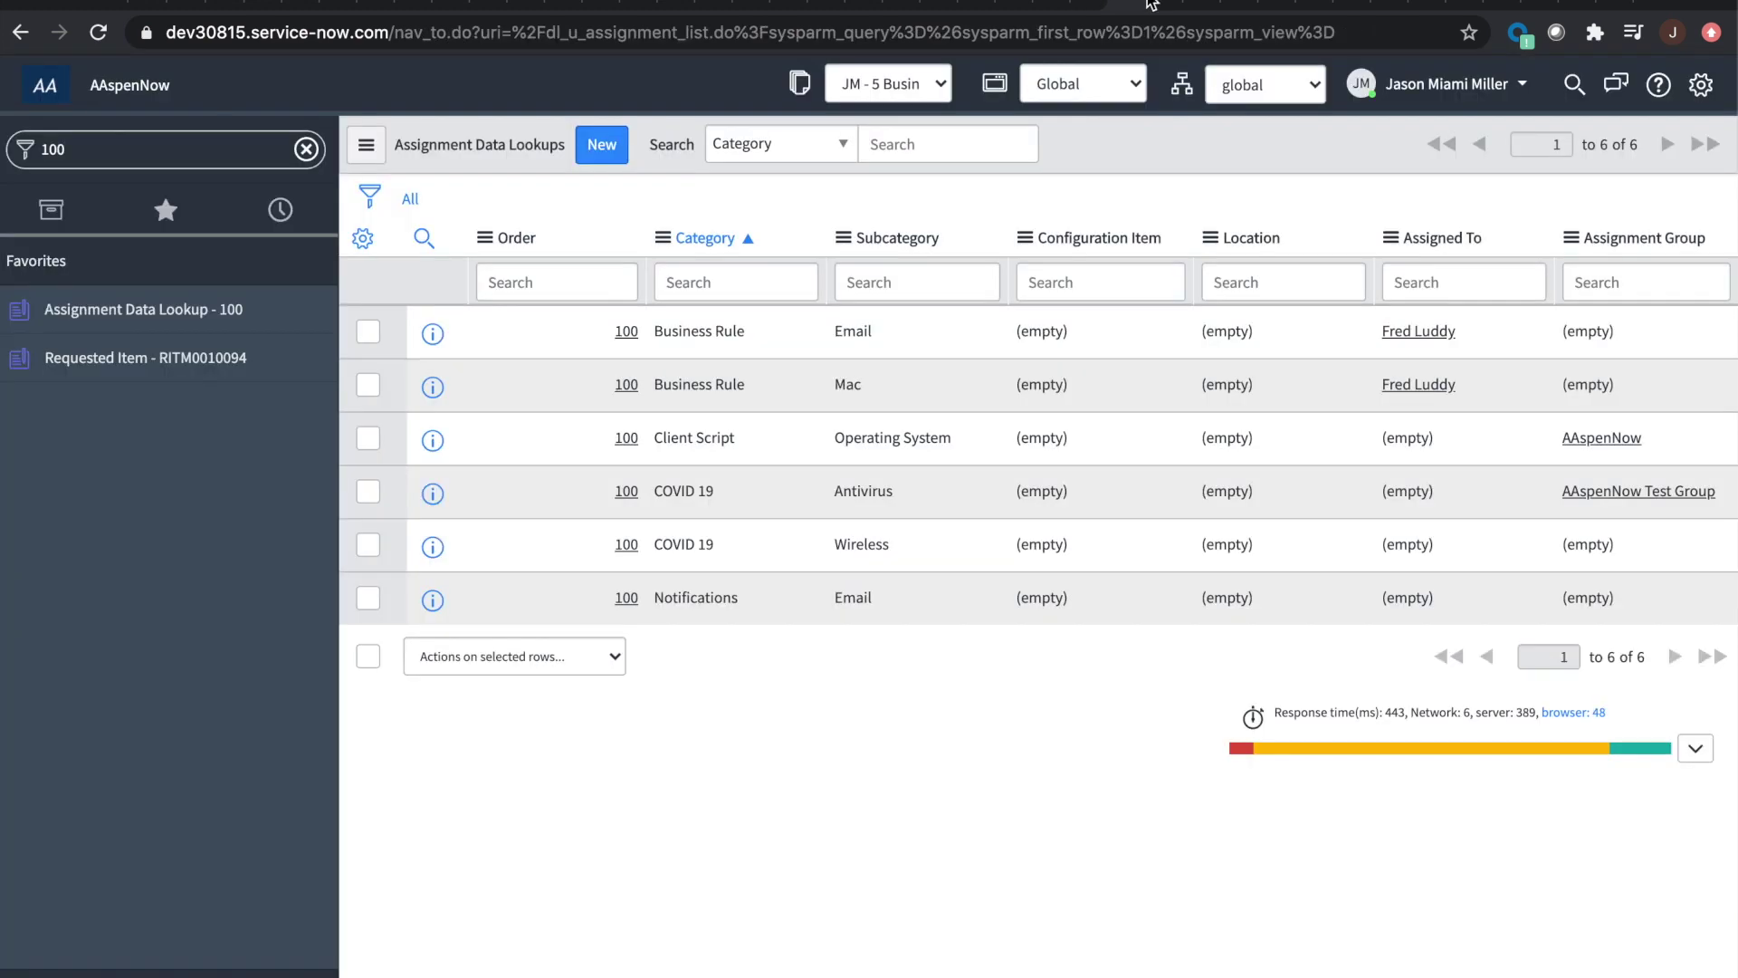
left_click(1087, 6)
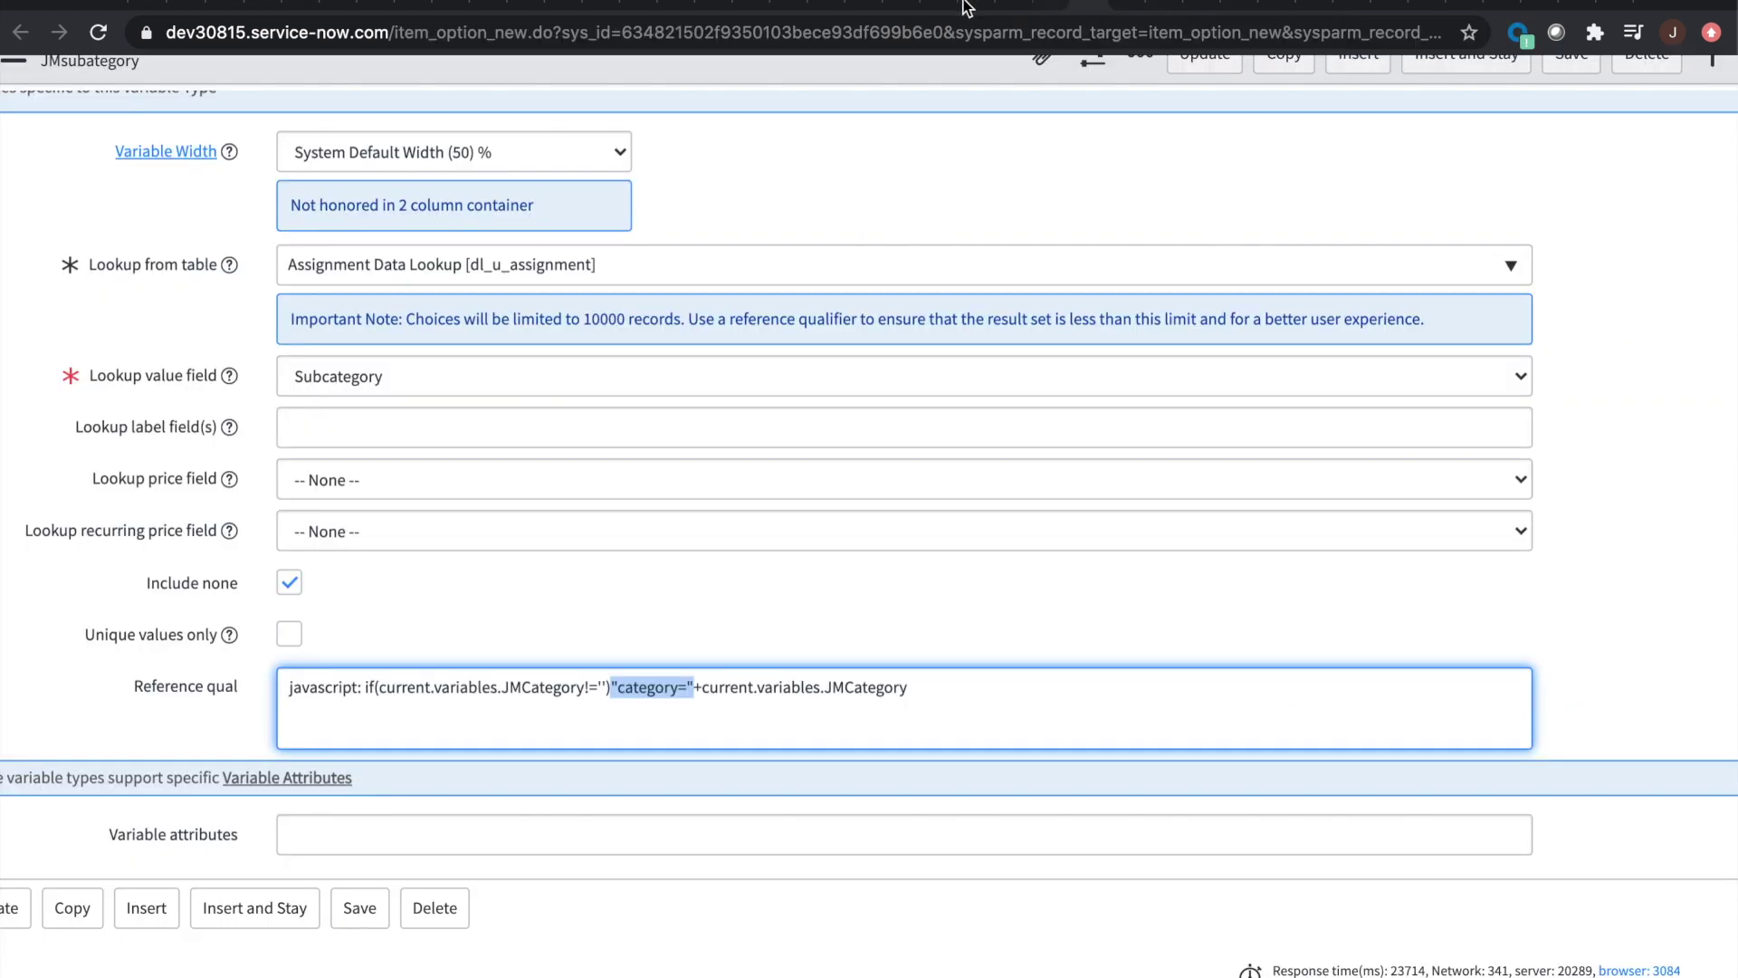
left_click(717, 5)
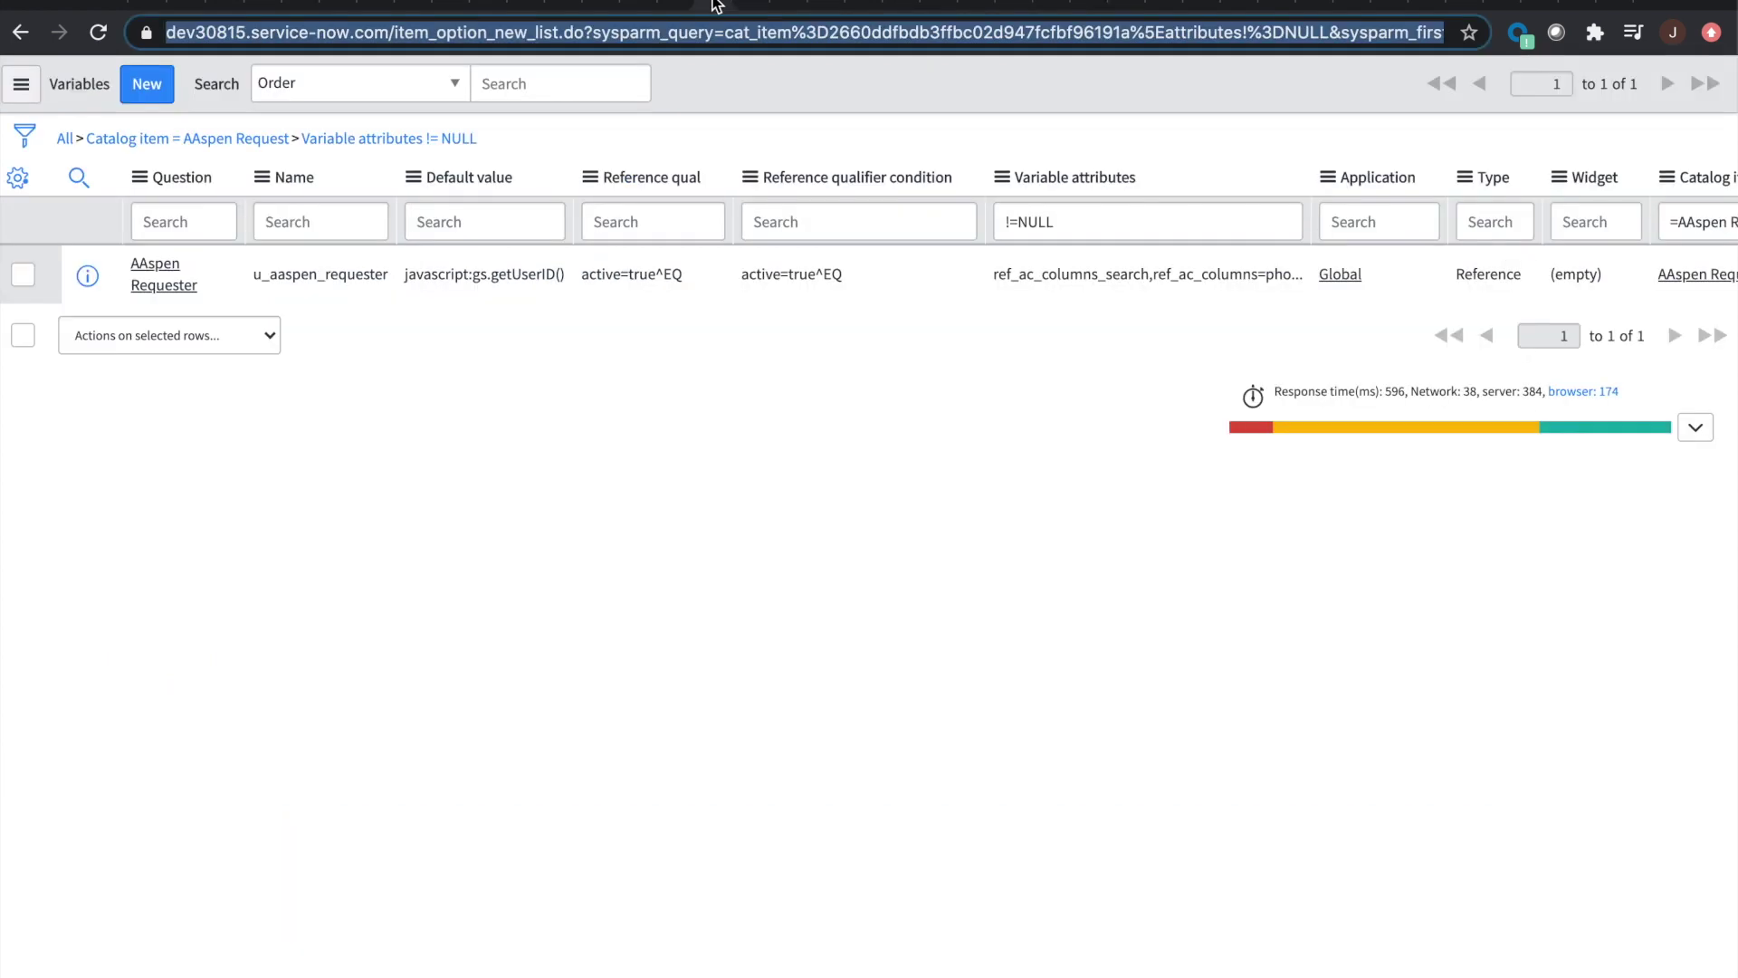
left_click(744, 5)
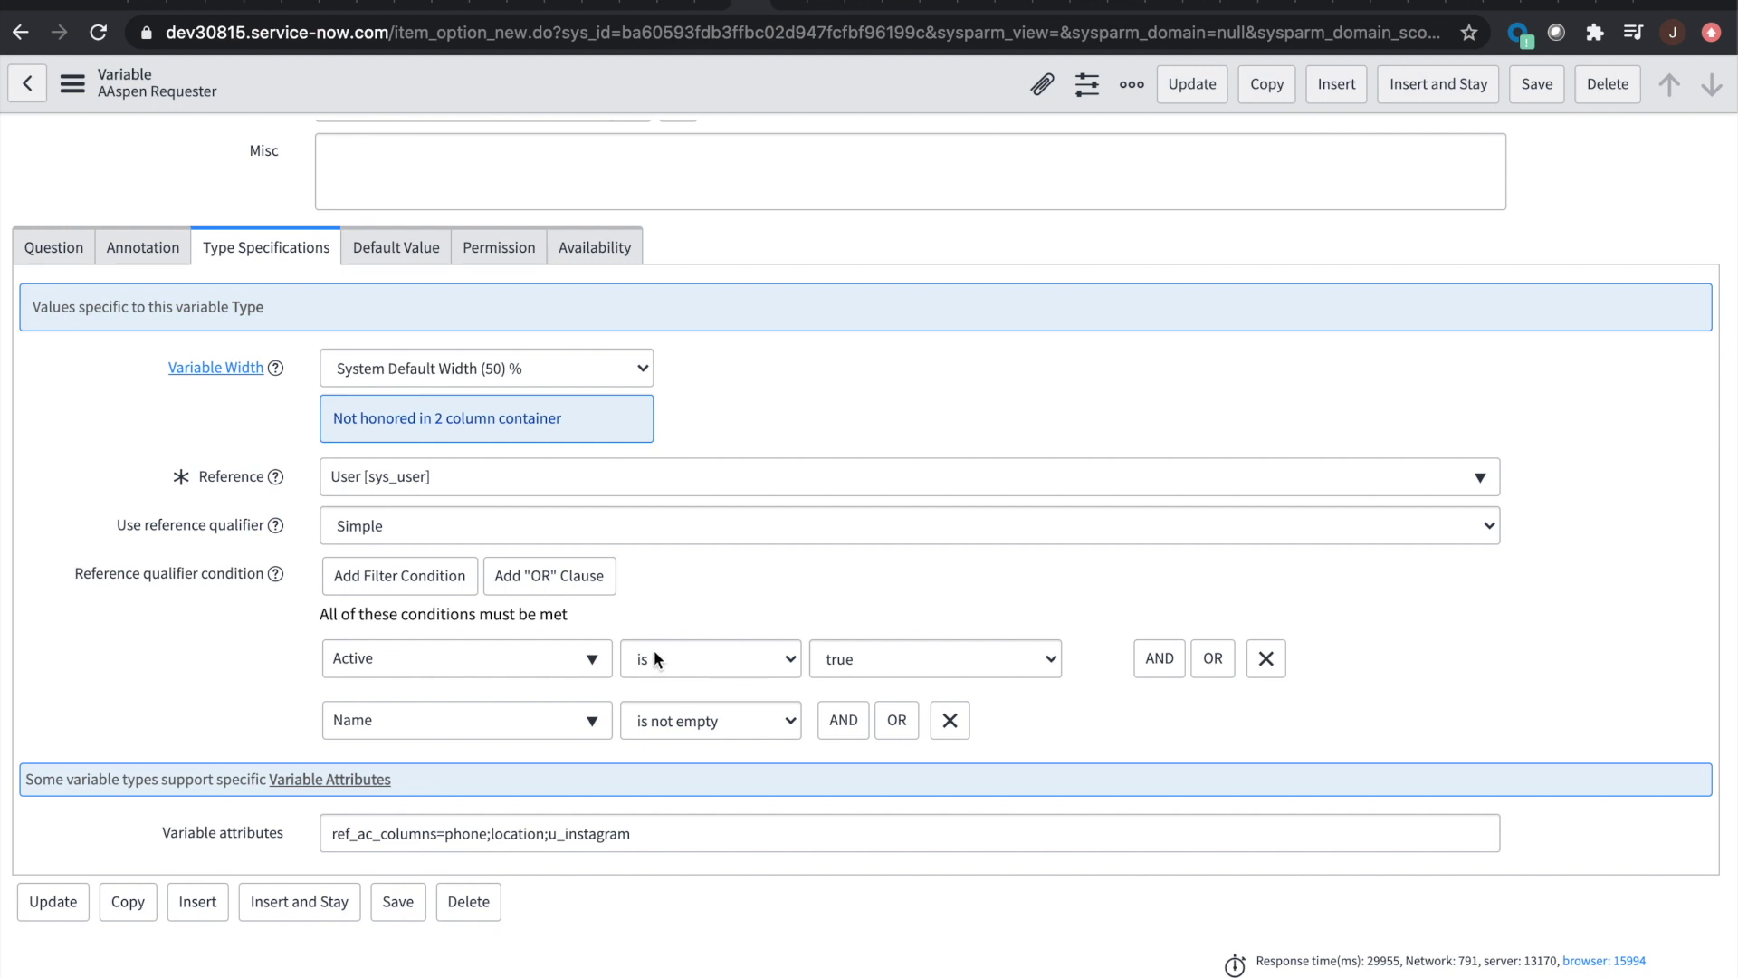
left_click(656, 525)
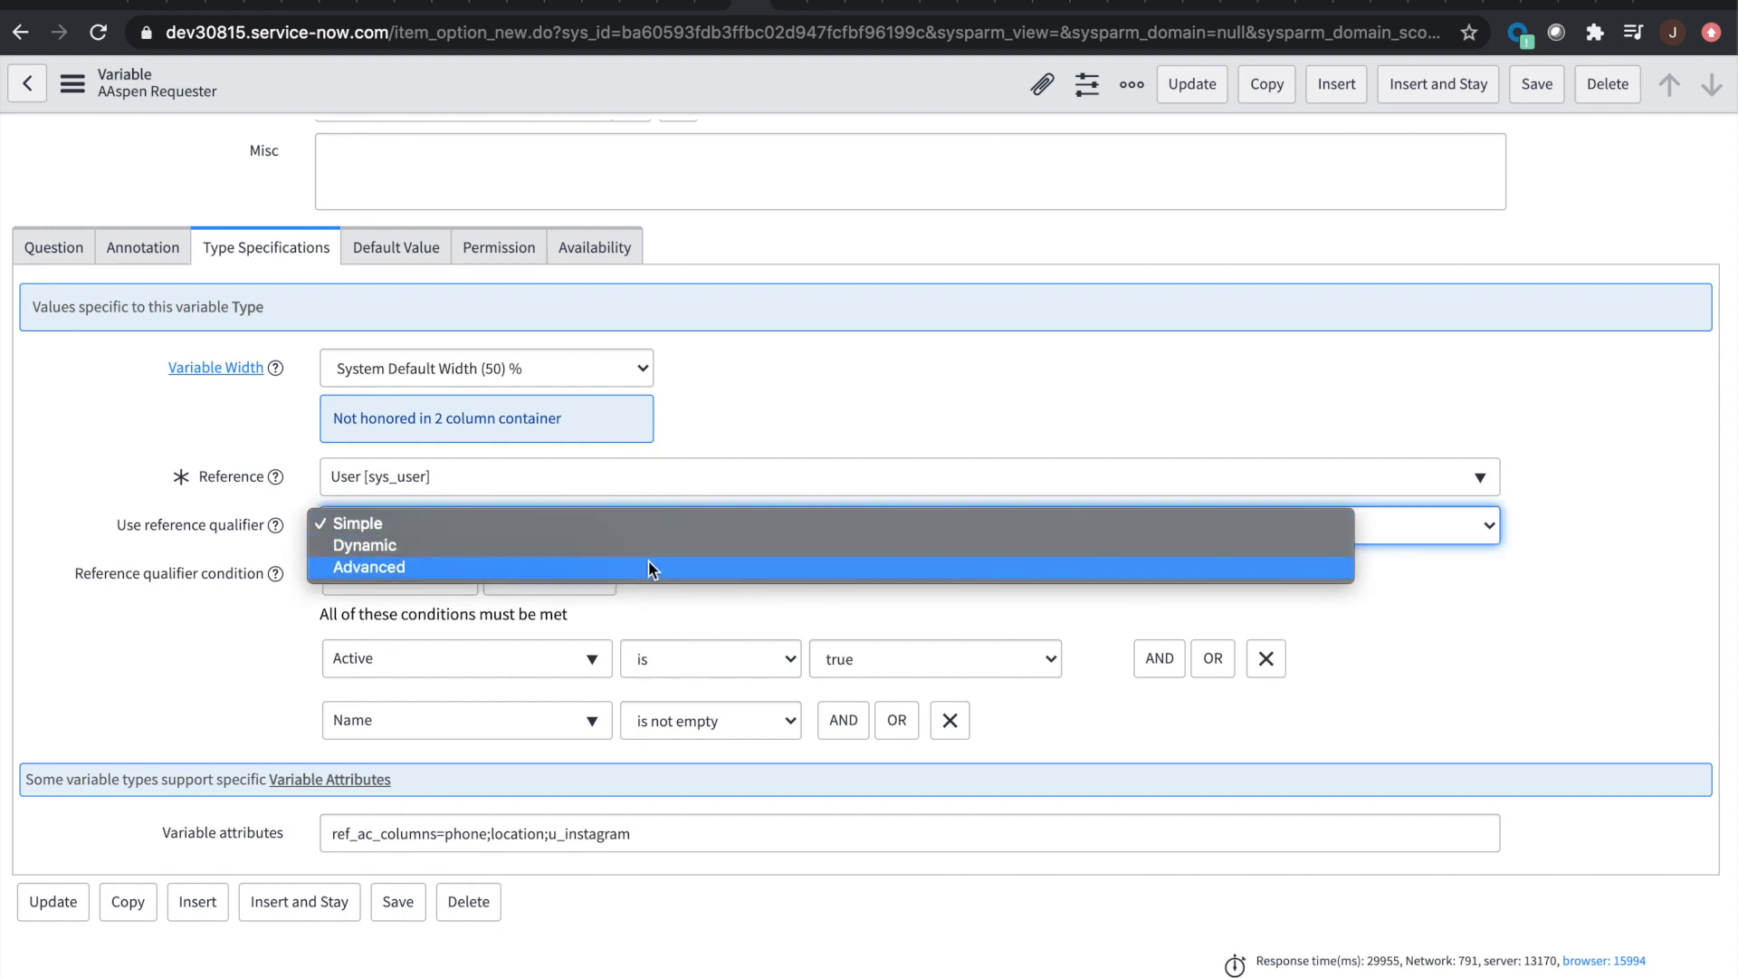
left_click(58, 389)
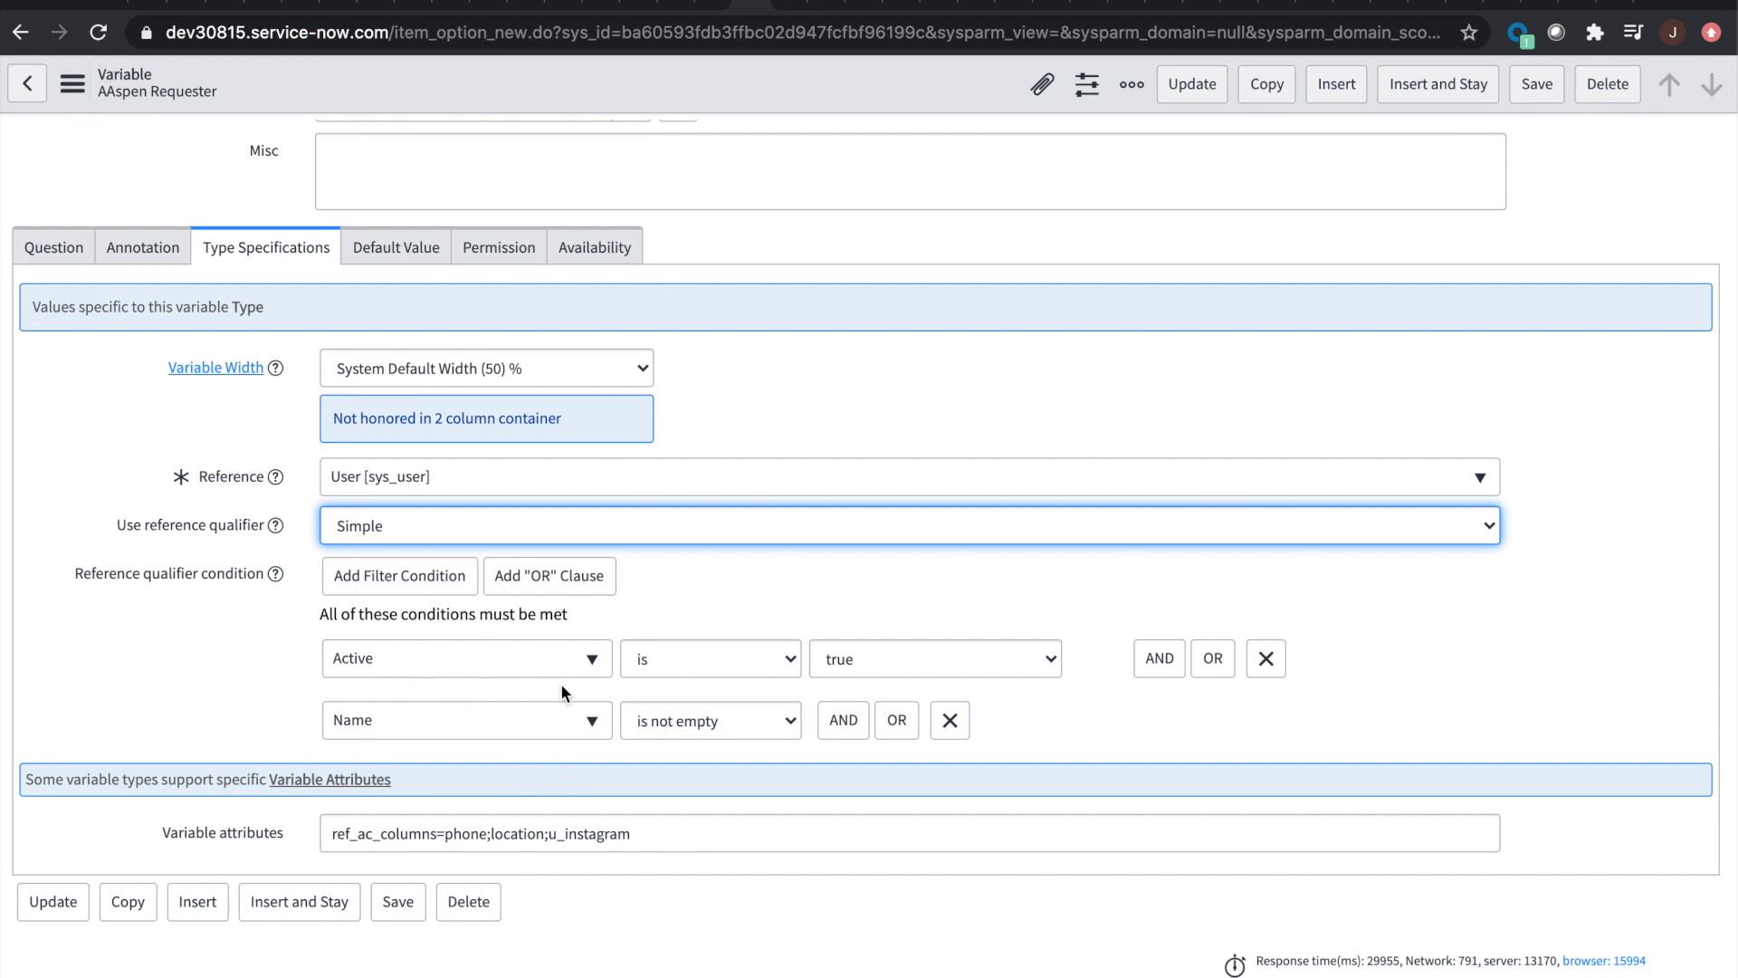
Step: Switch the AAspen Requester reference qualifier to Advanced, highlight its encoded query, and return it to Simple
left_click(670, 525)
left_click(671, 565)
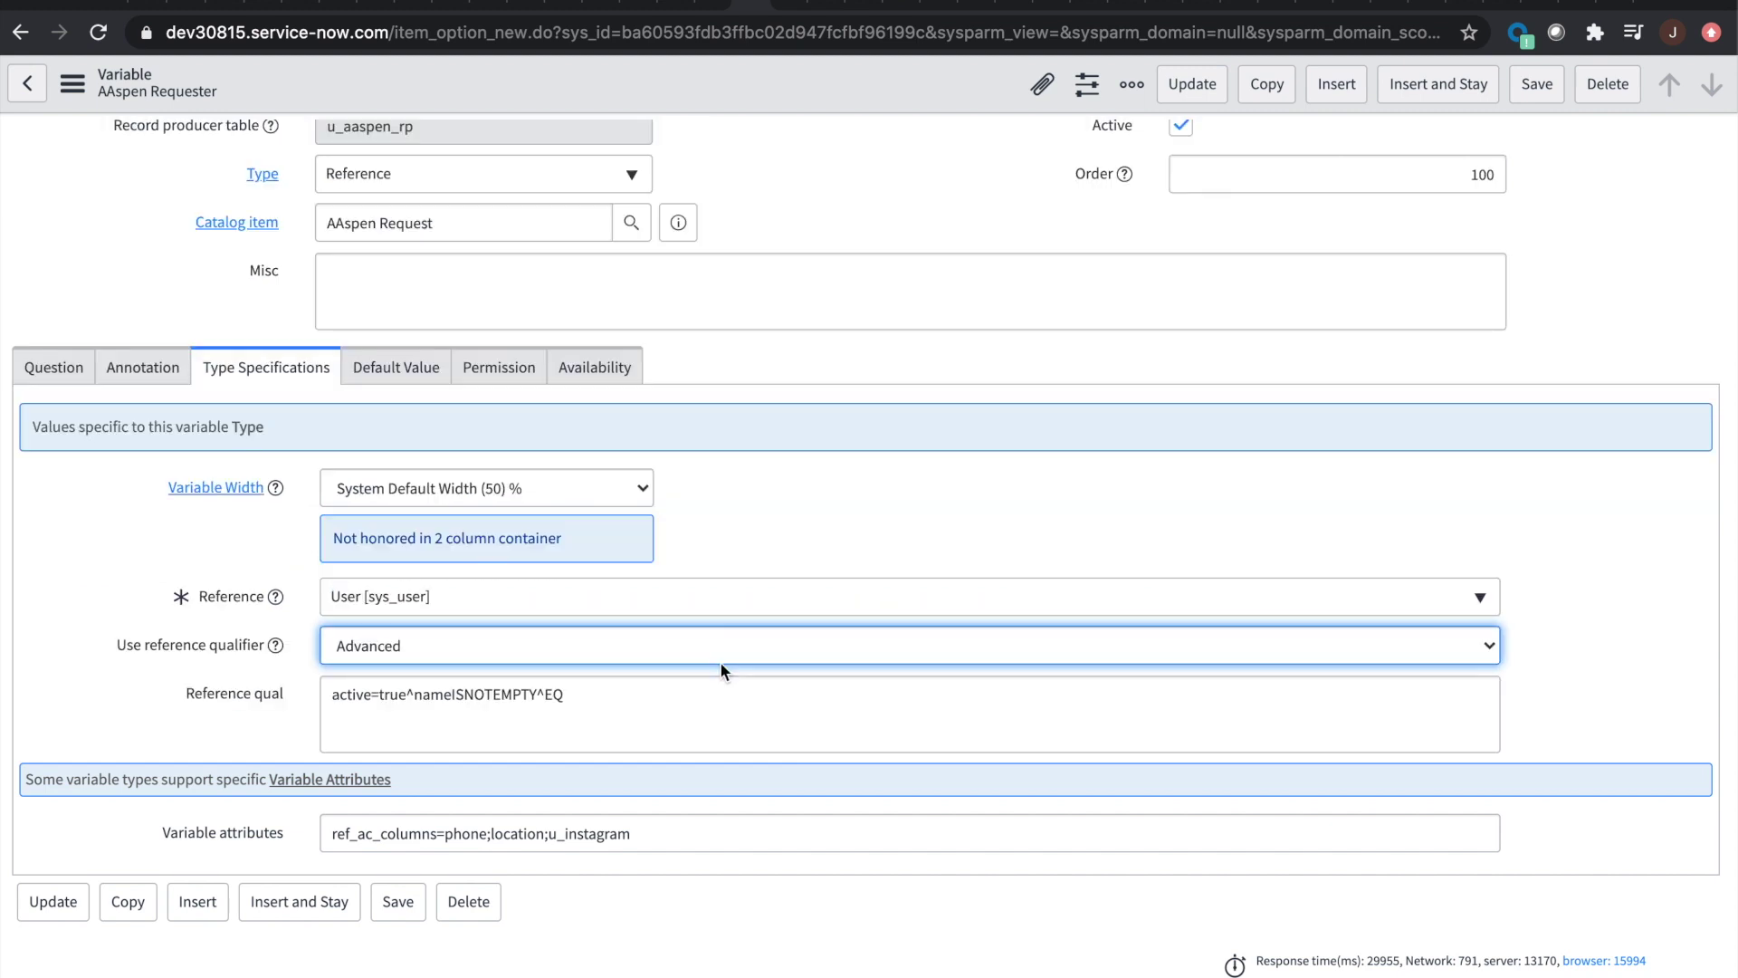
left_click_drag(621, 698, 399, 650)
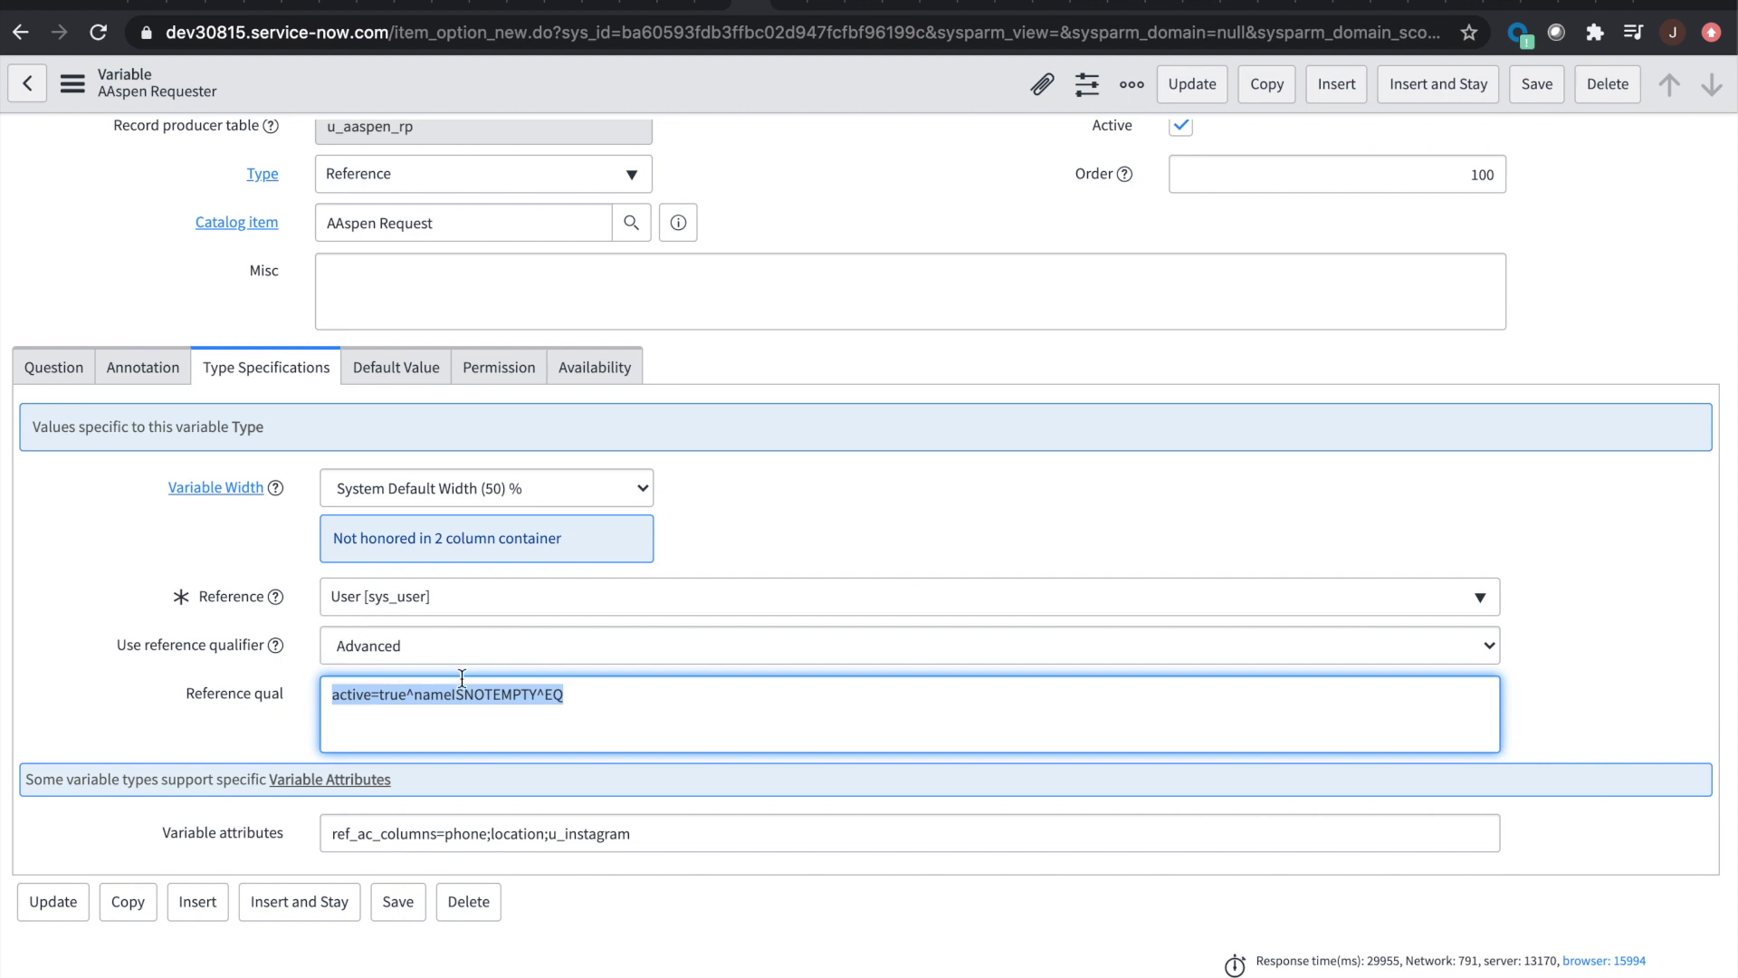
left_click(626, 693)
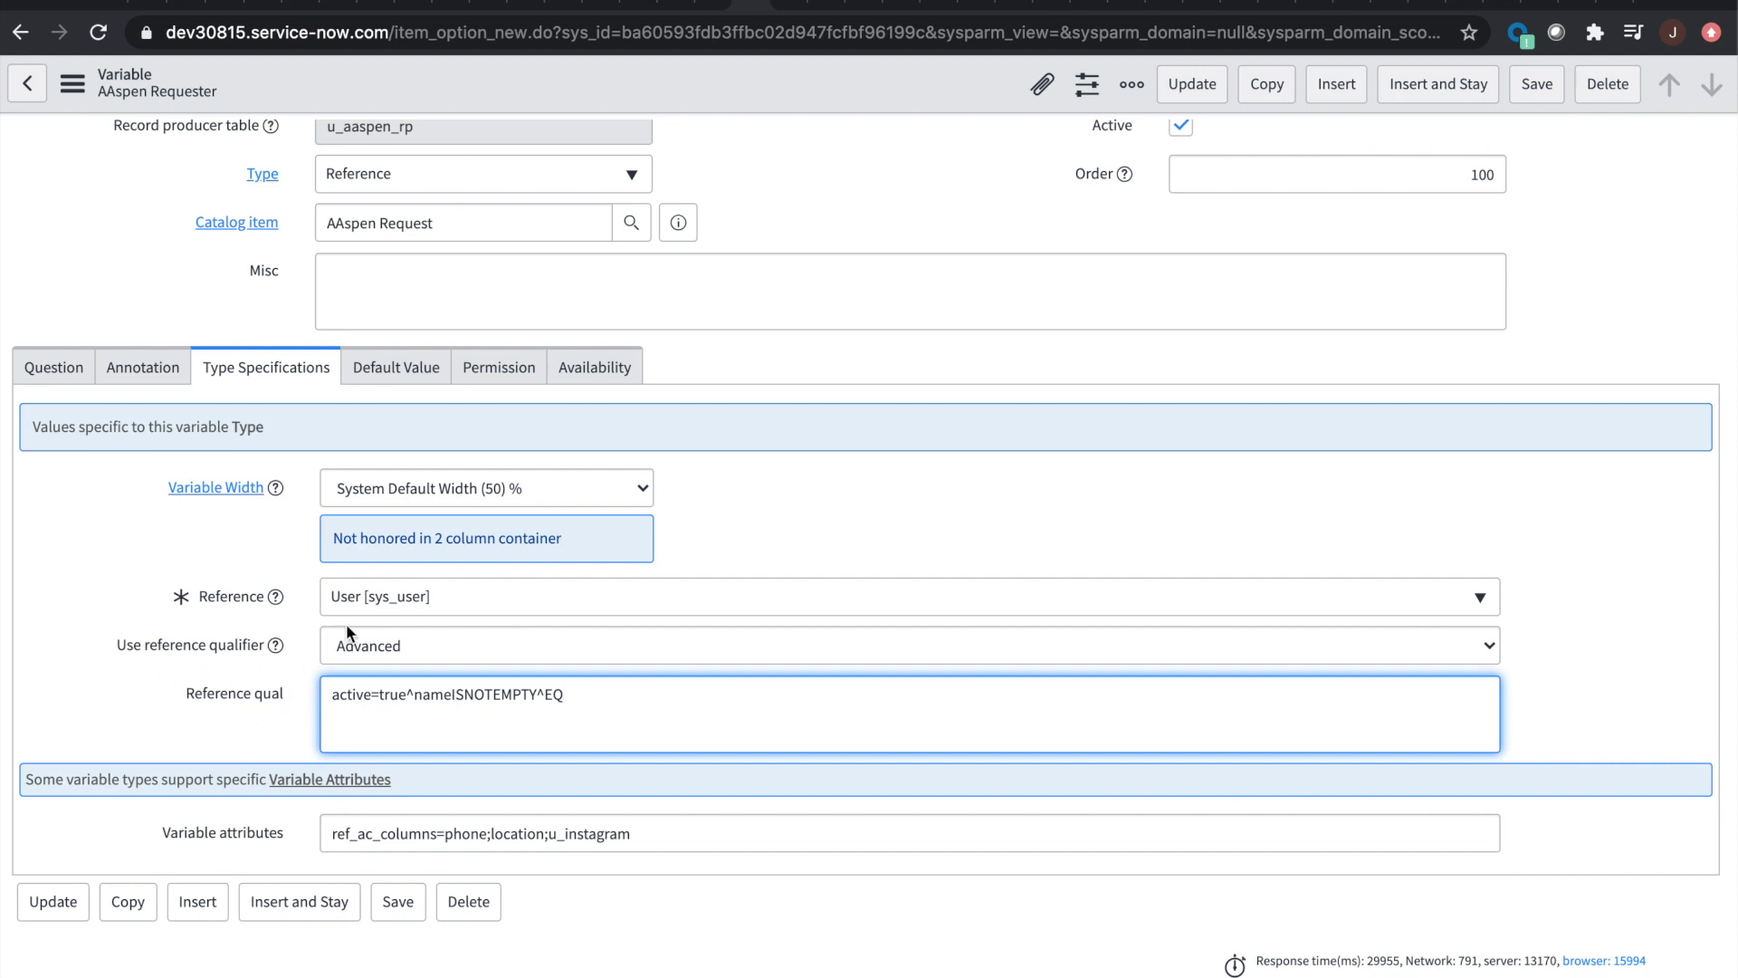
left_click(530, 654)
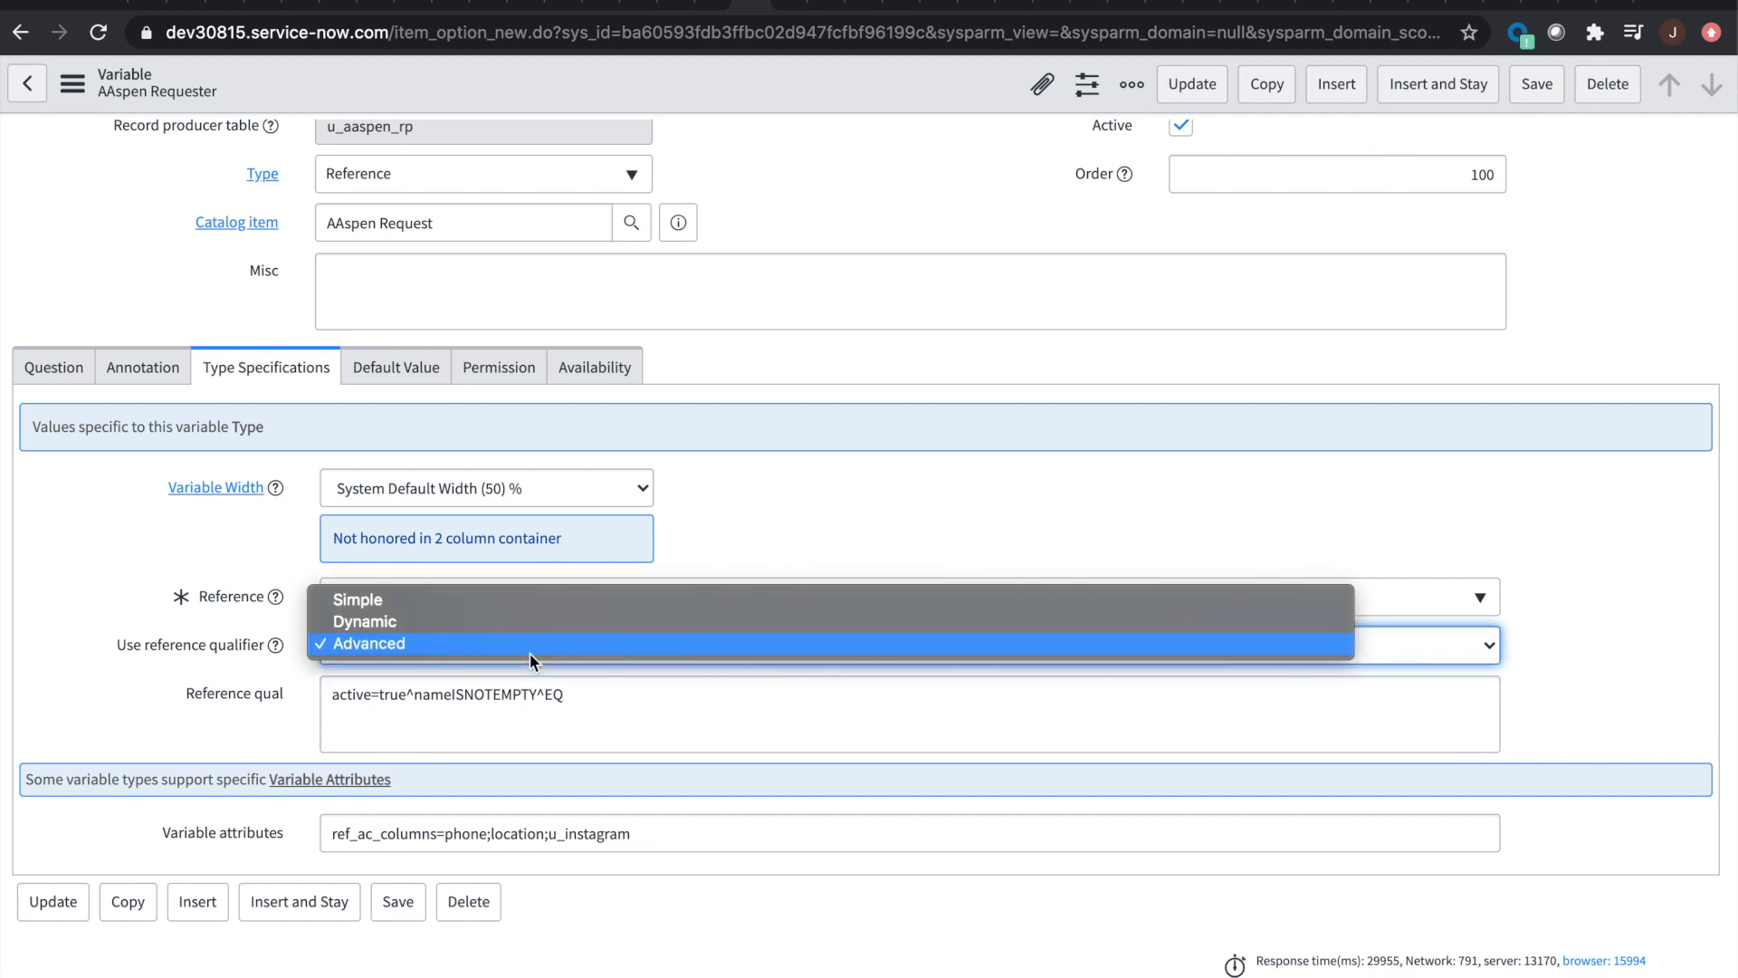
left_click(555, 599)
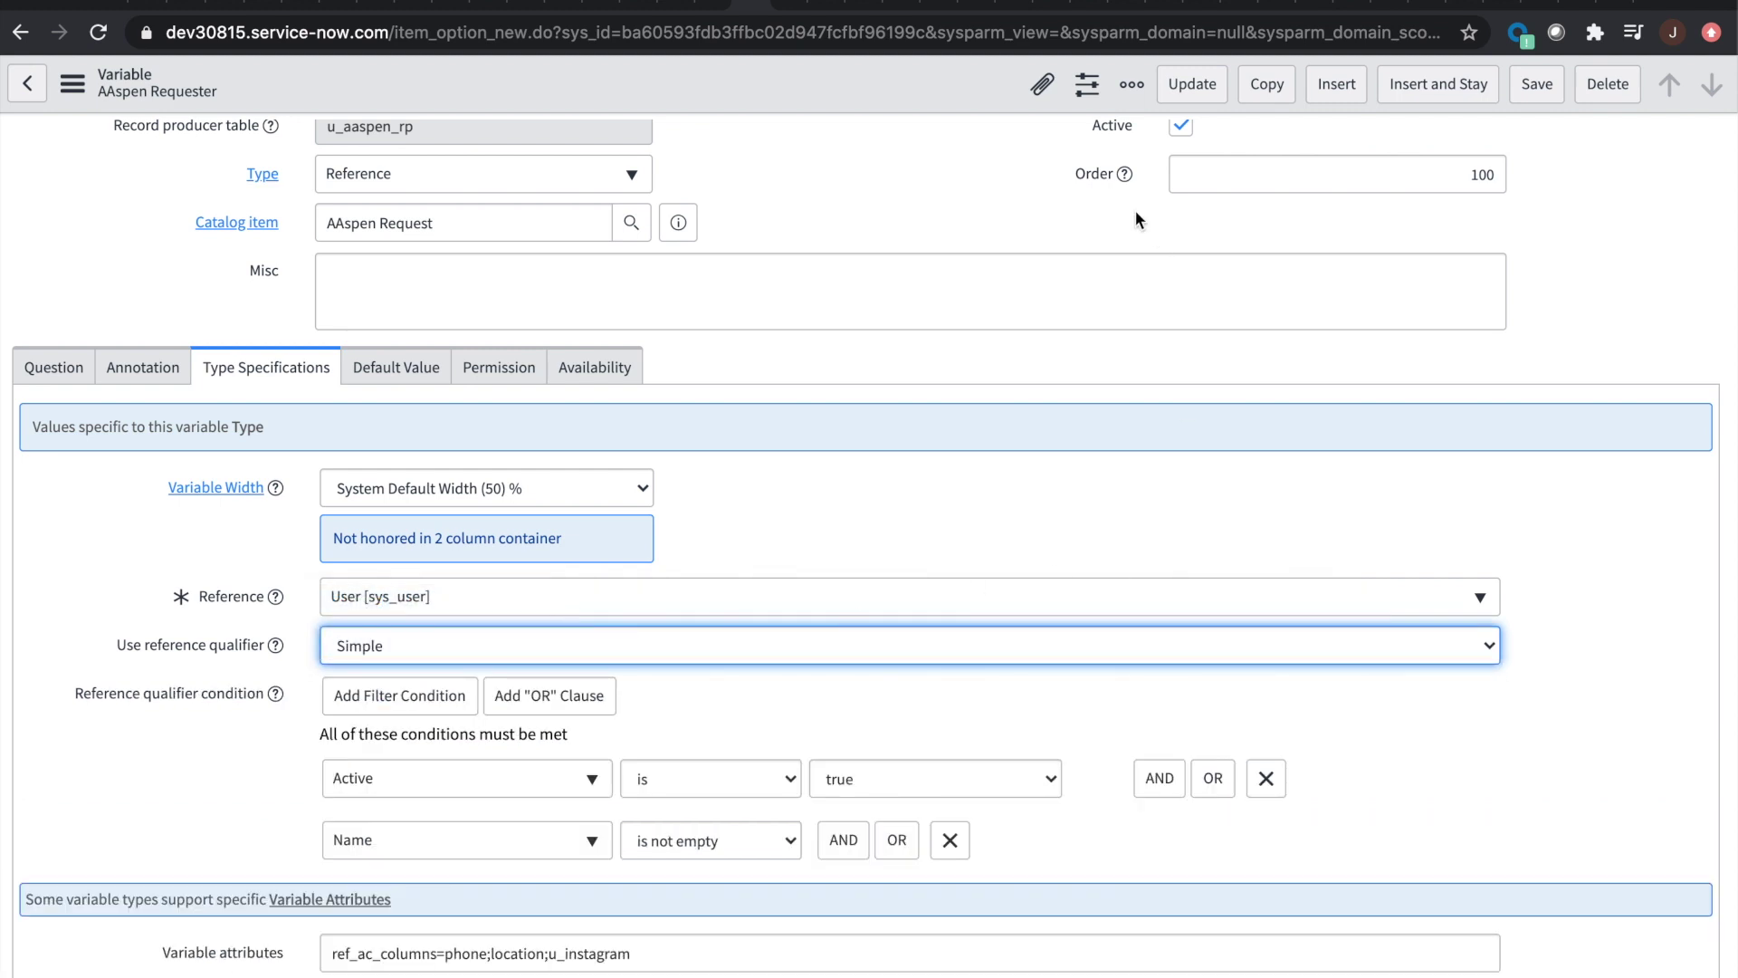
Step: Switch to the Record Producer Tips Tricks and Scripts deck in Google Slides and select slide 8, CBLC Acronym
left_click(1164, 7)
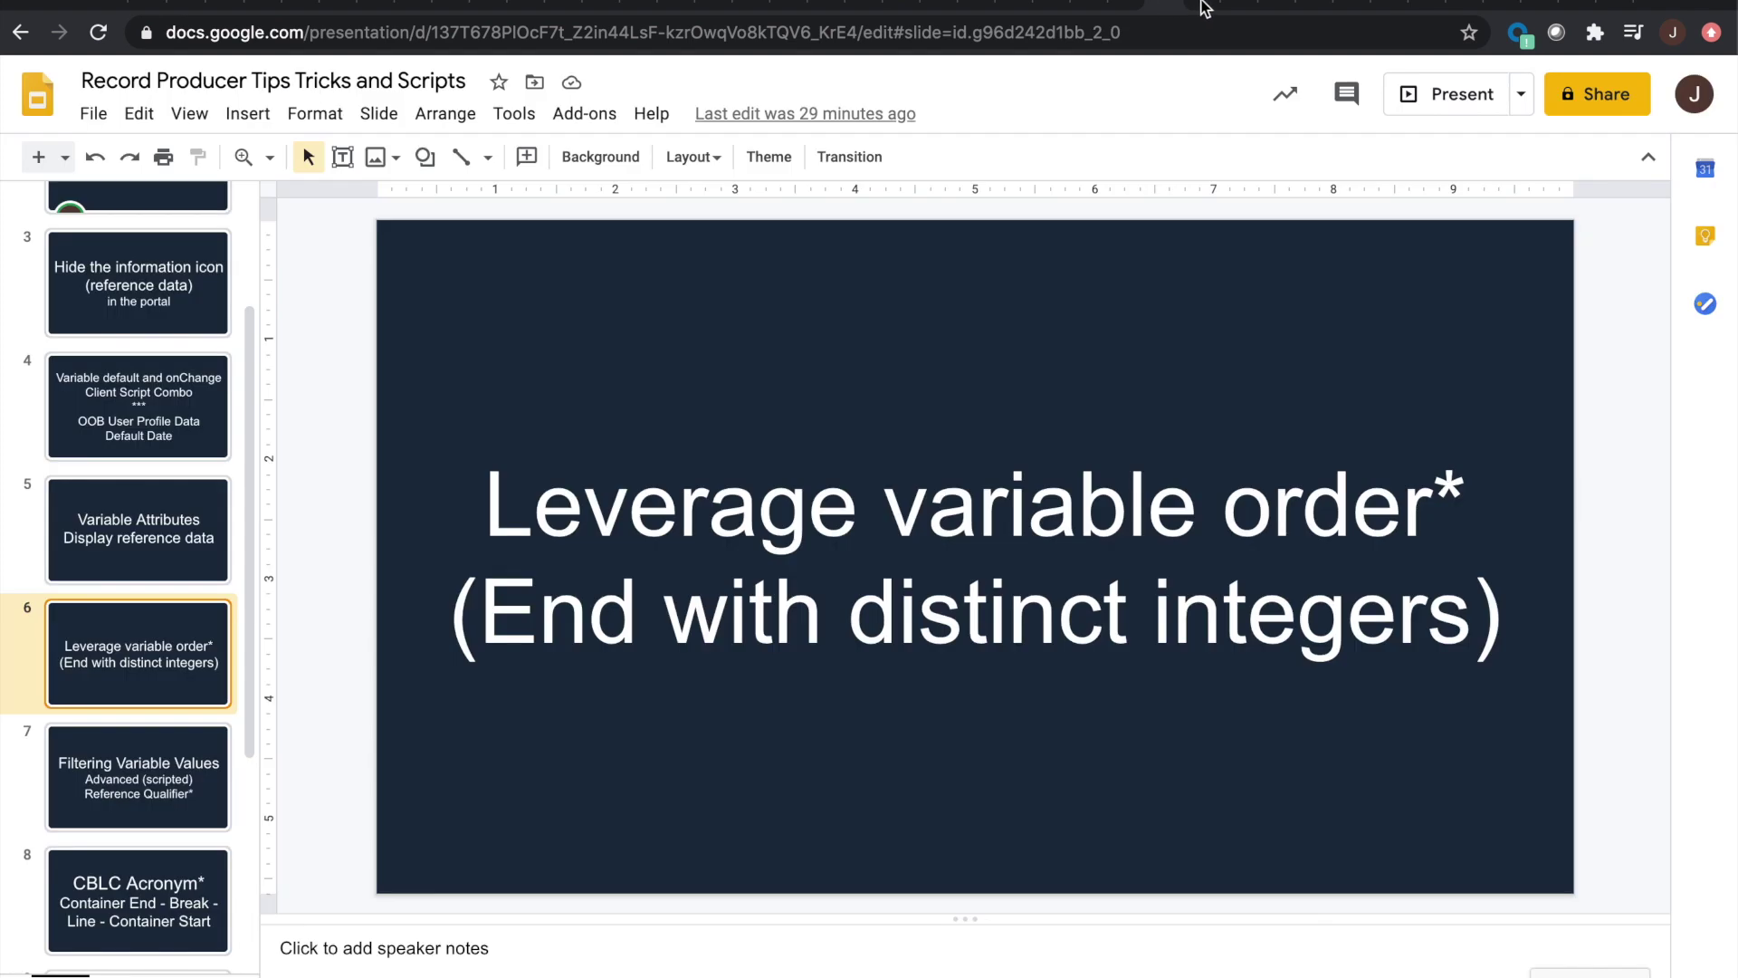
left_click(1202, 9)
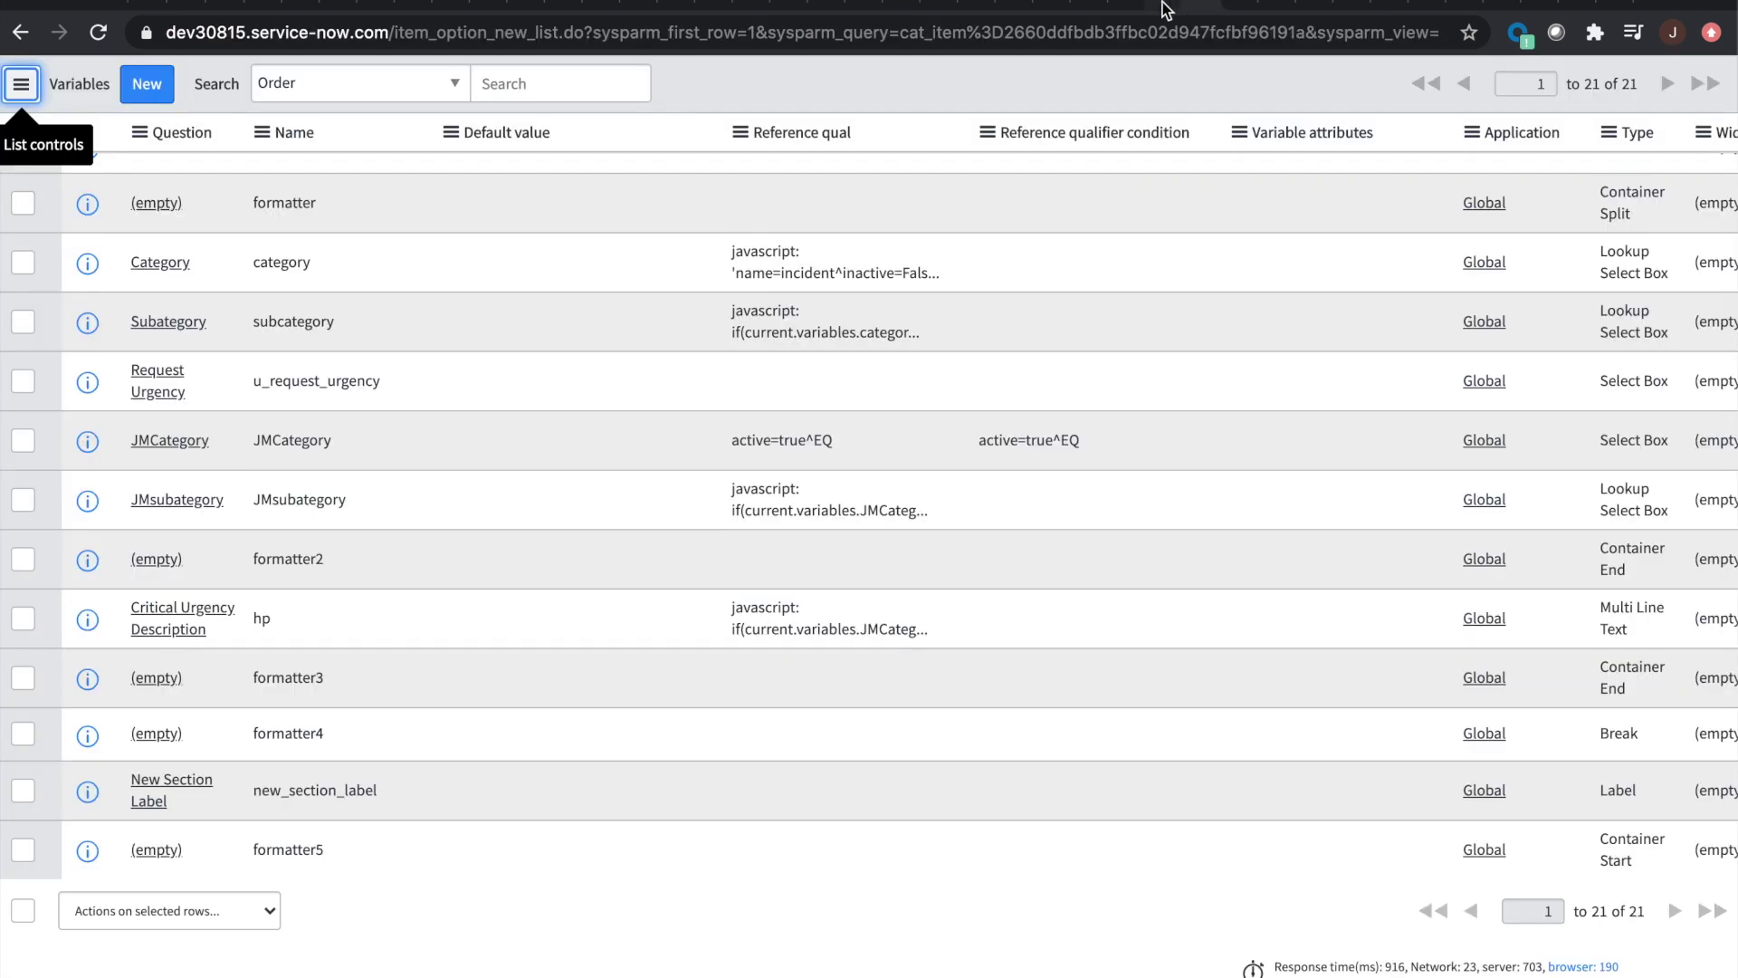
left_click(896, 5)
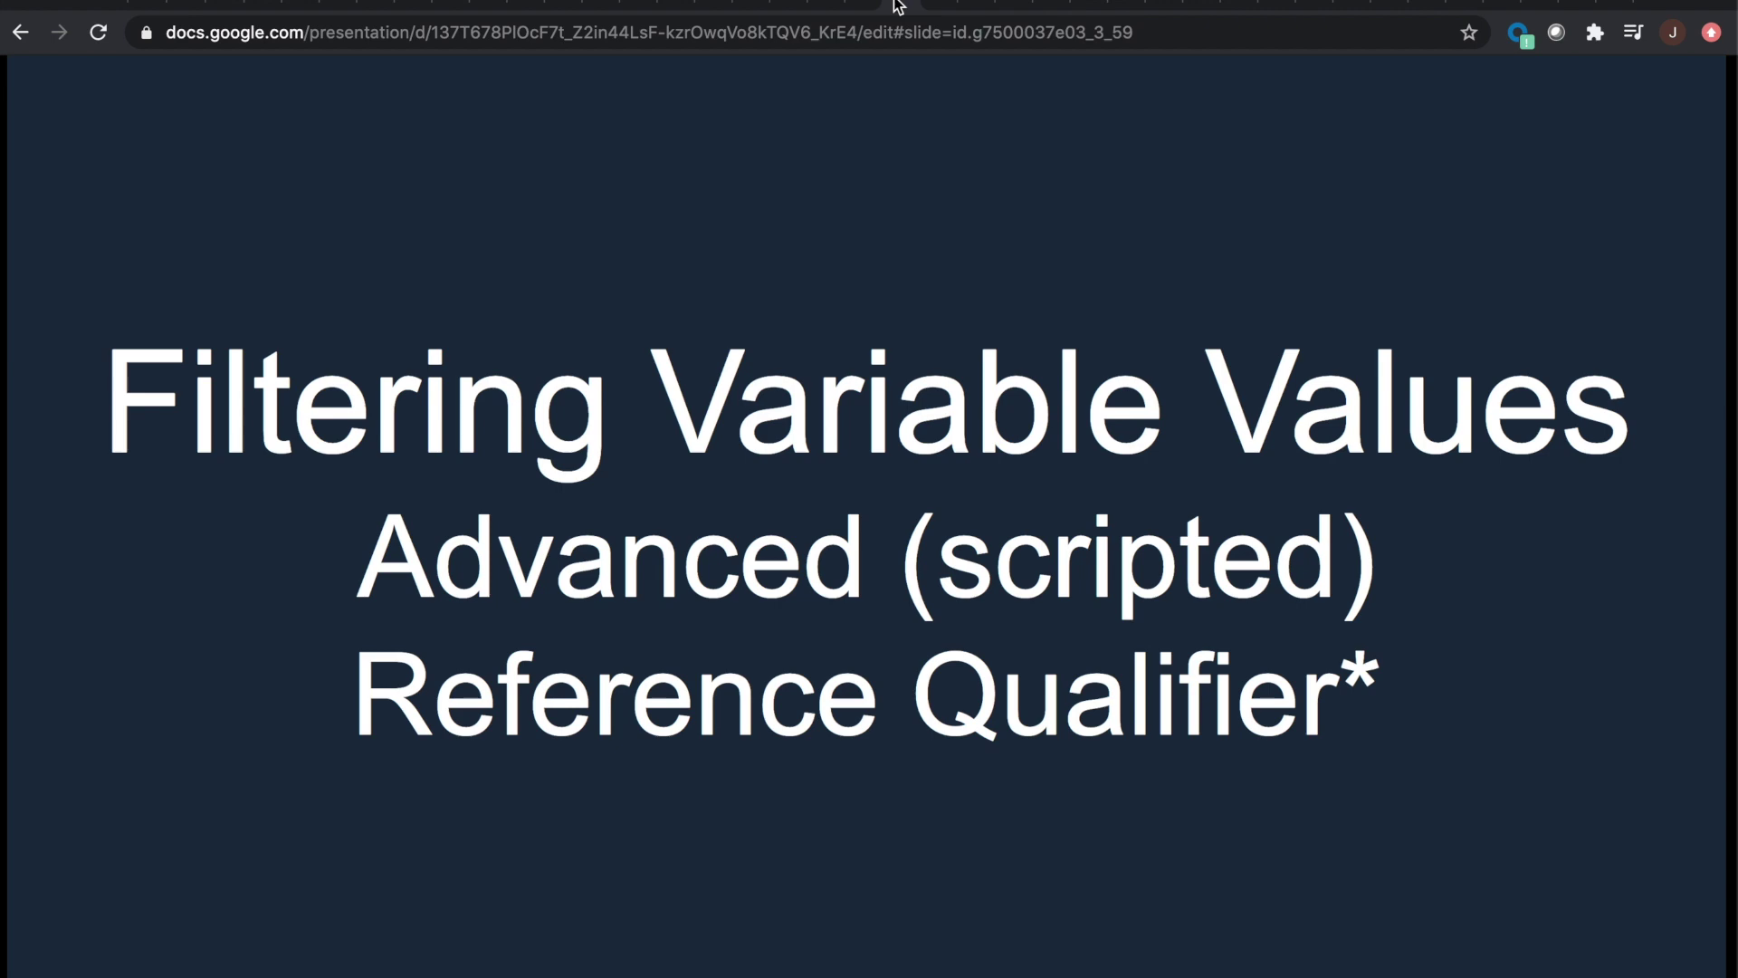
left_click(1168, 5)
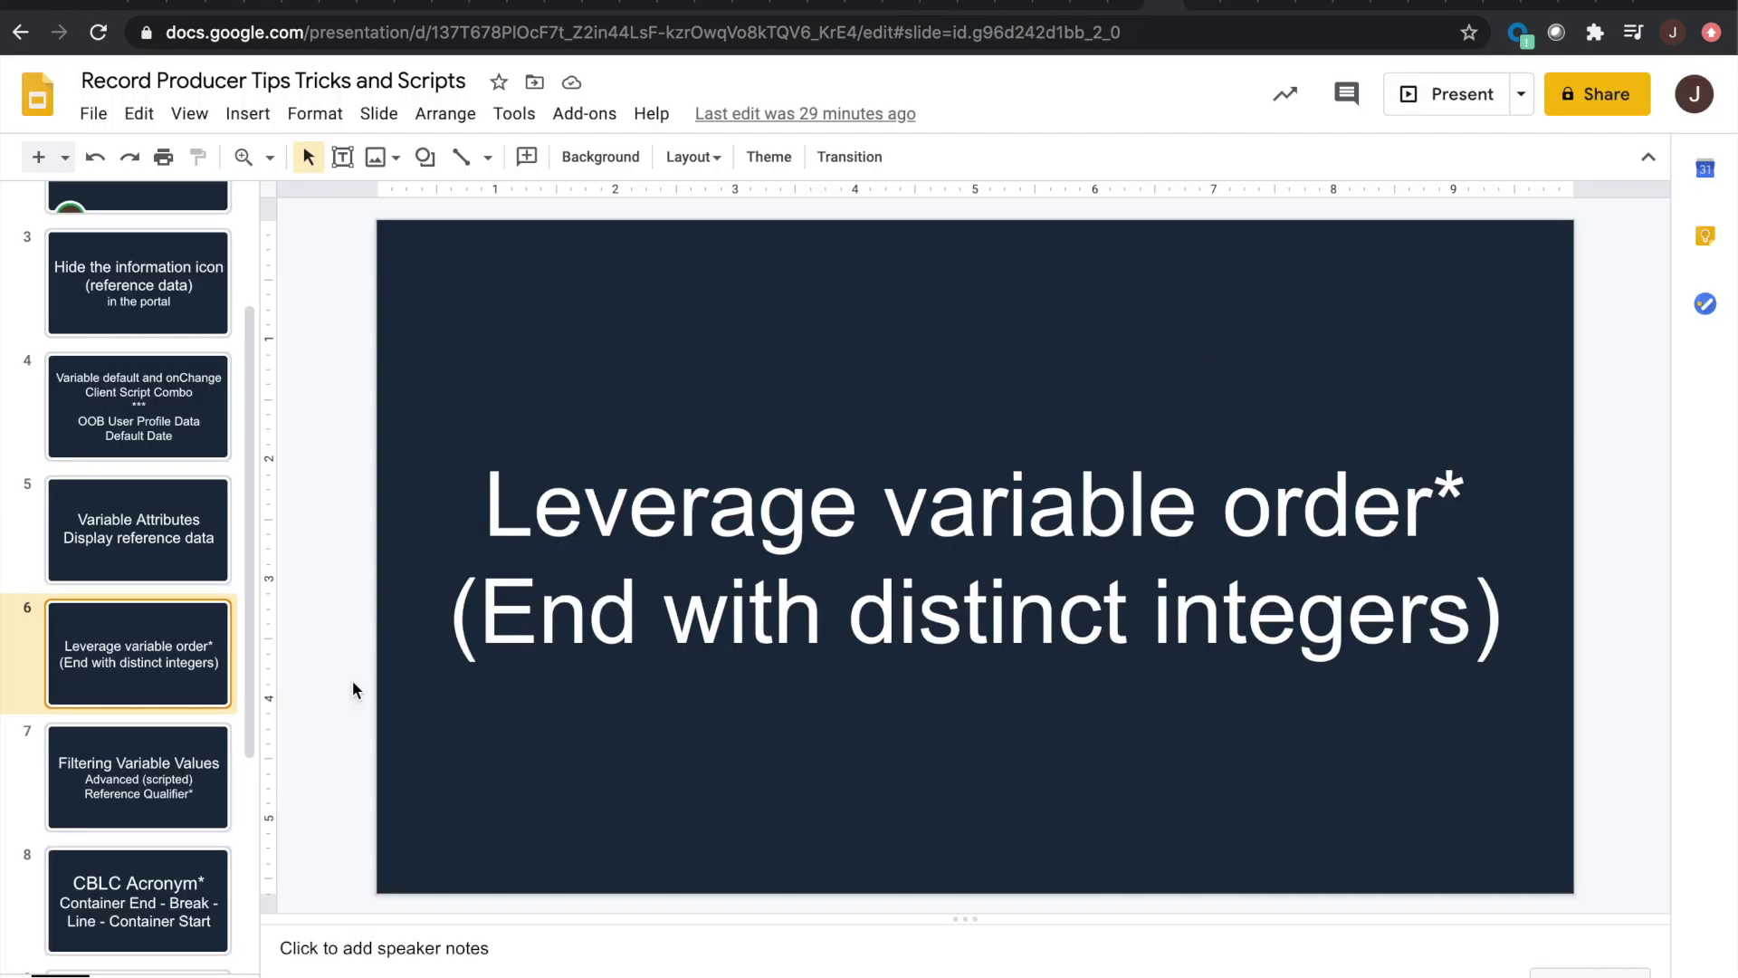
scroll(144, 804, "down", 2)
left_click(152, 785)
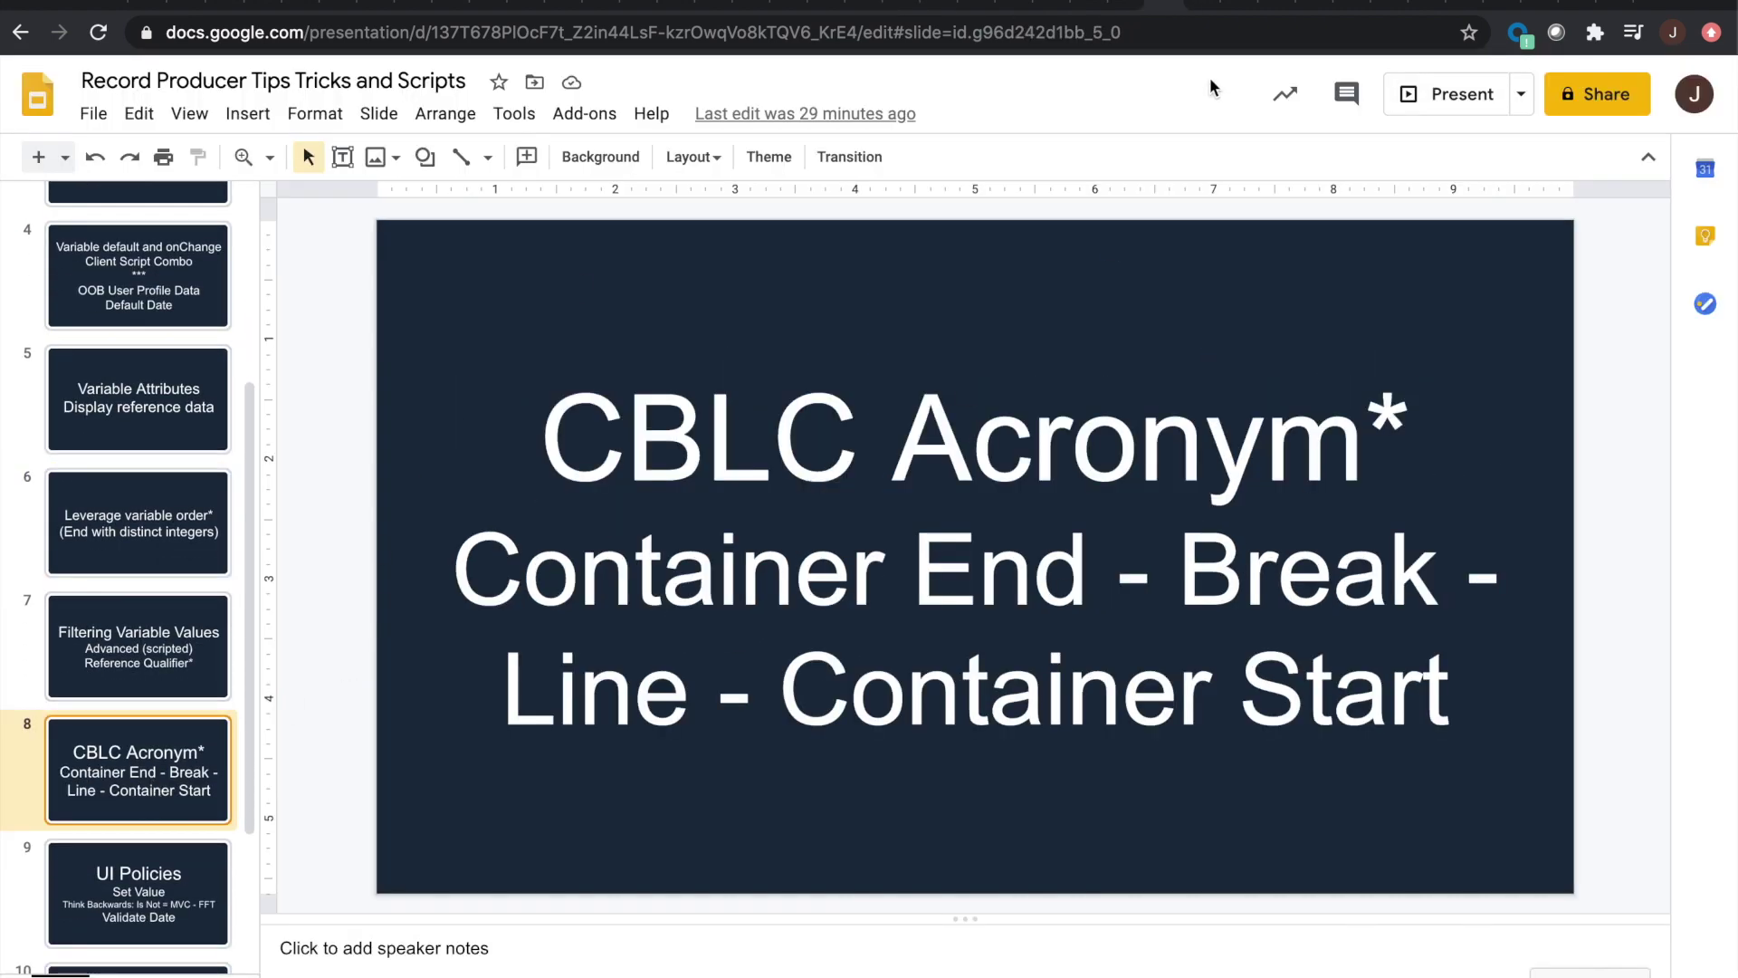
Step: Start the slideshow from the CBLC Acronym slide so it fills the browser window
left_click(1243, 5)
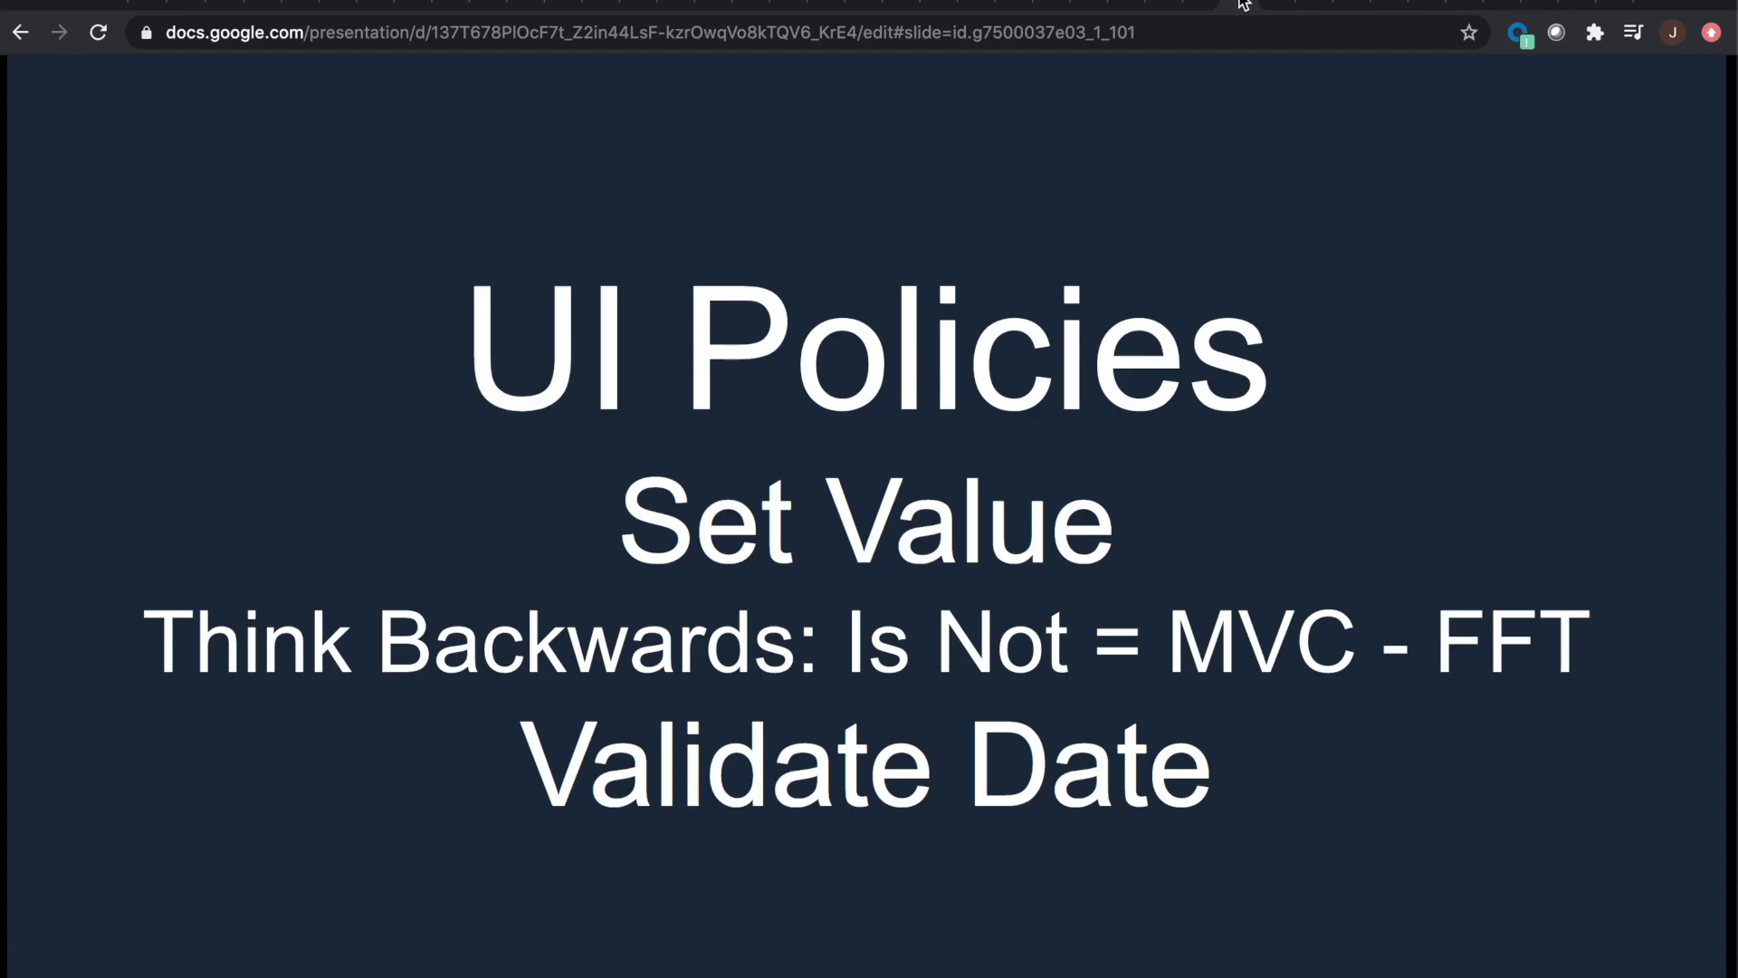
left_click(1174, 7)
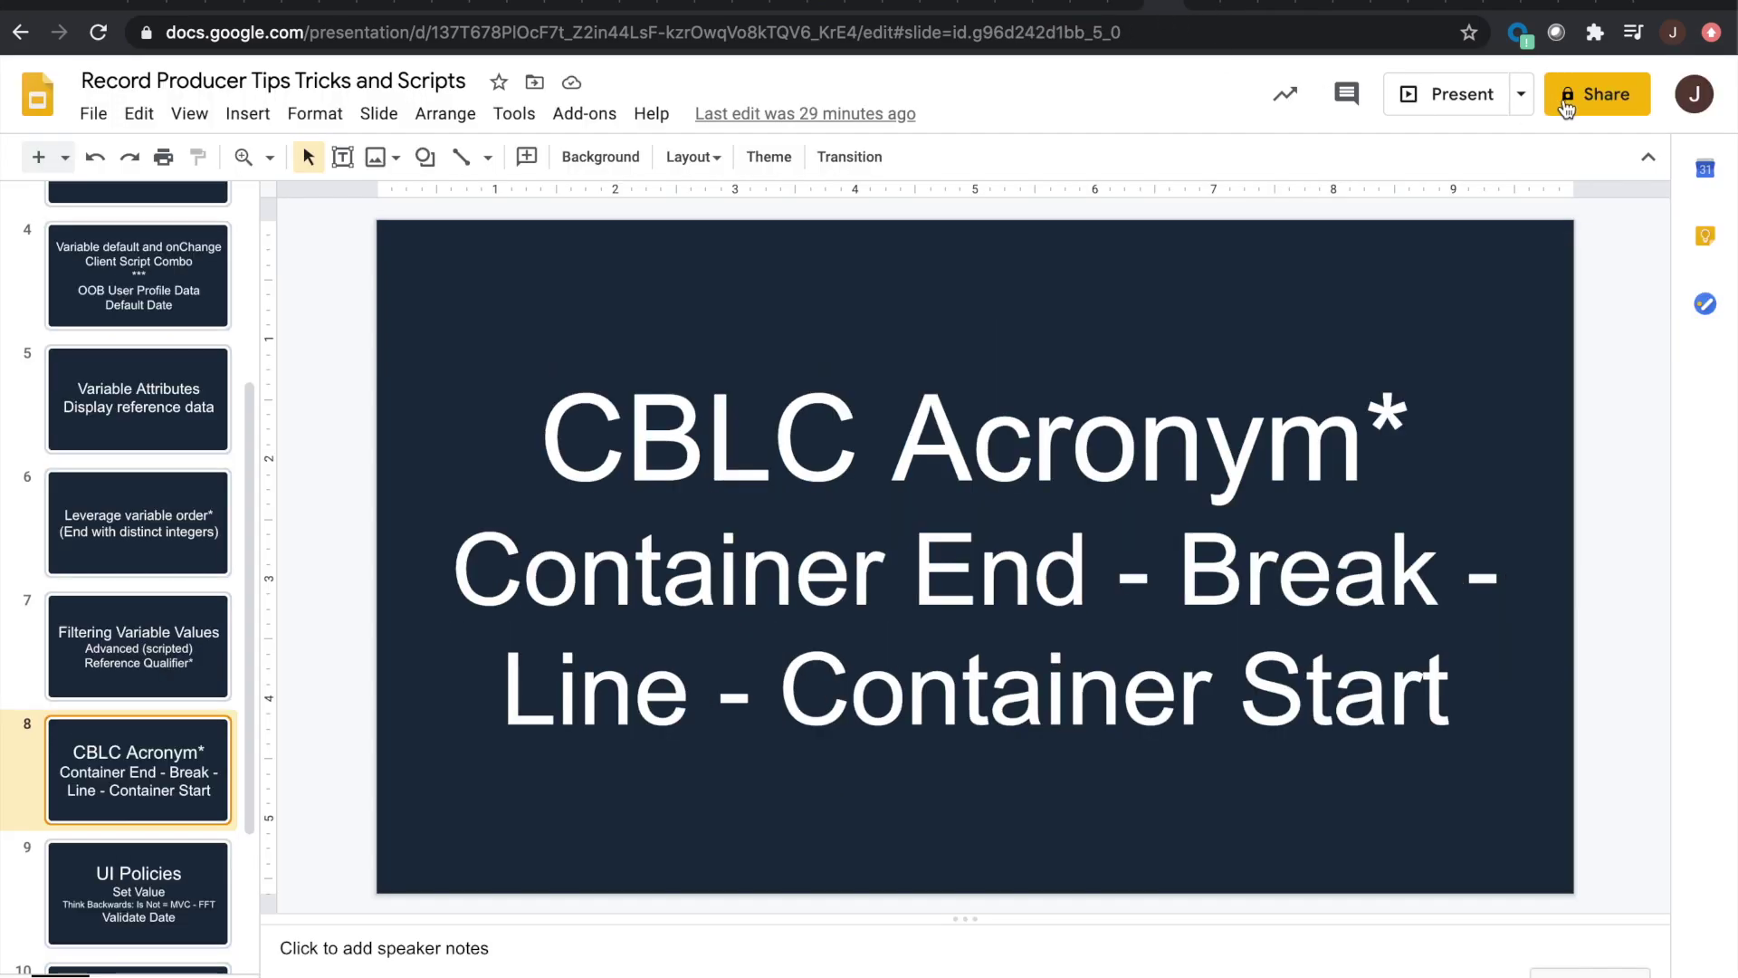
left_click(1463, 94)
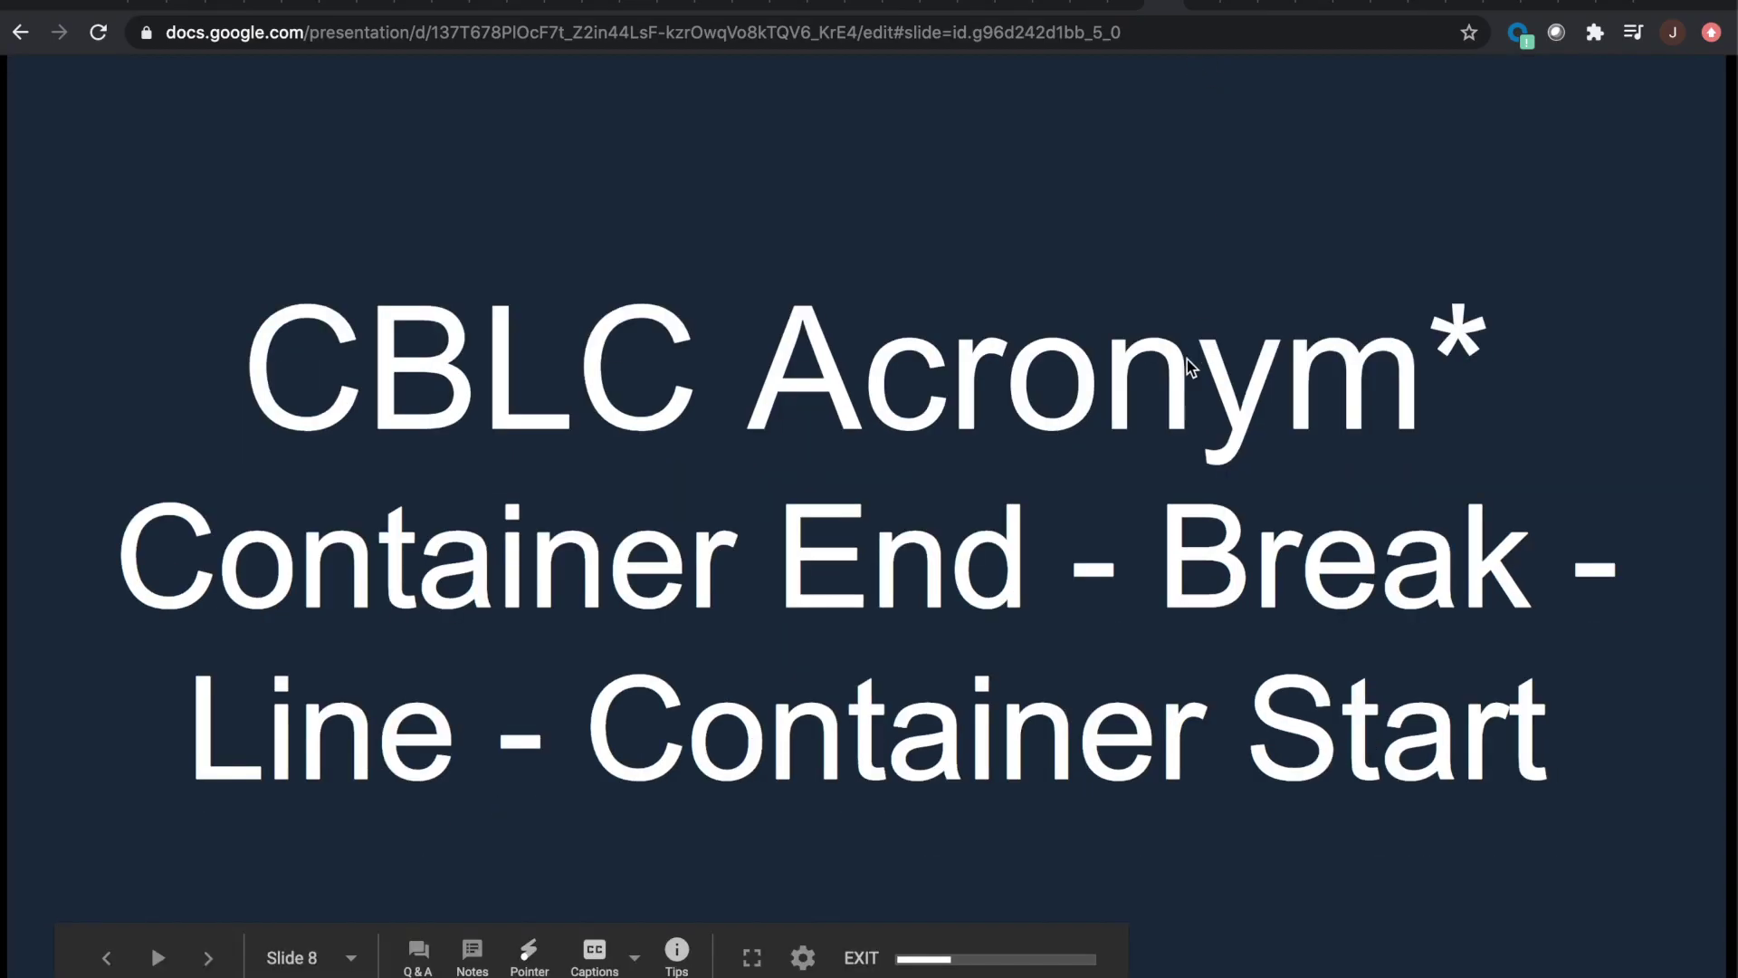
key("Escape")
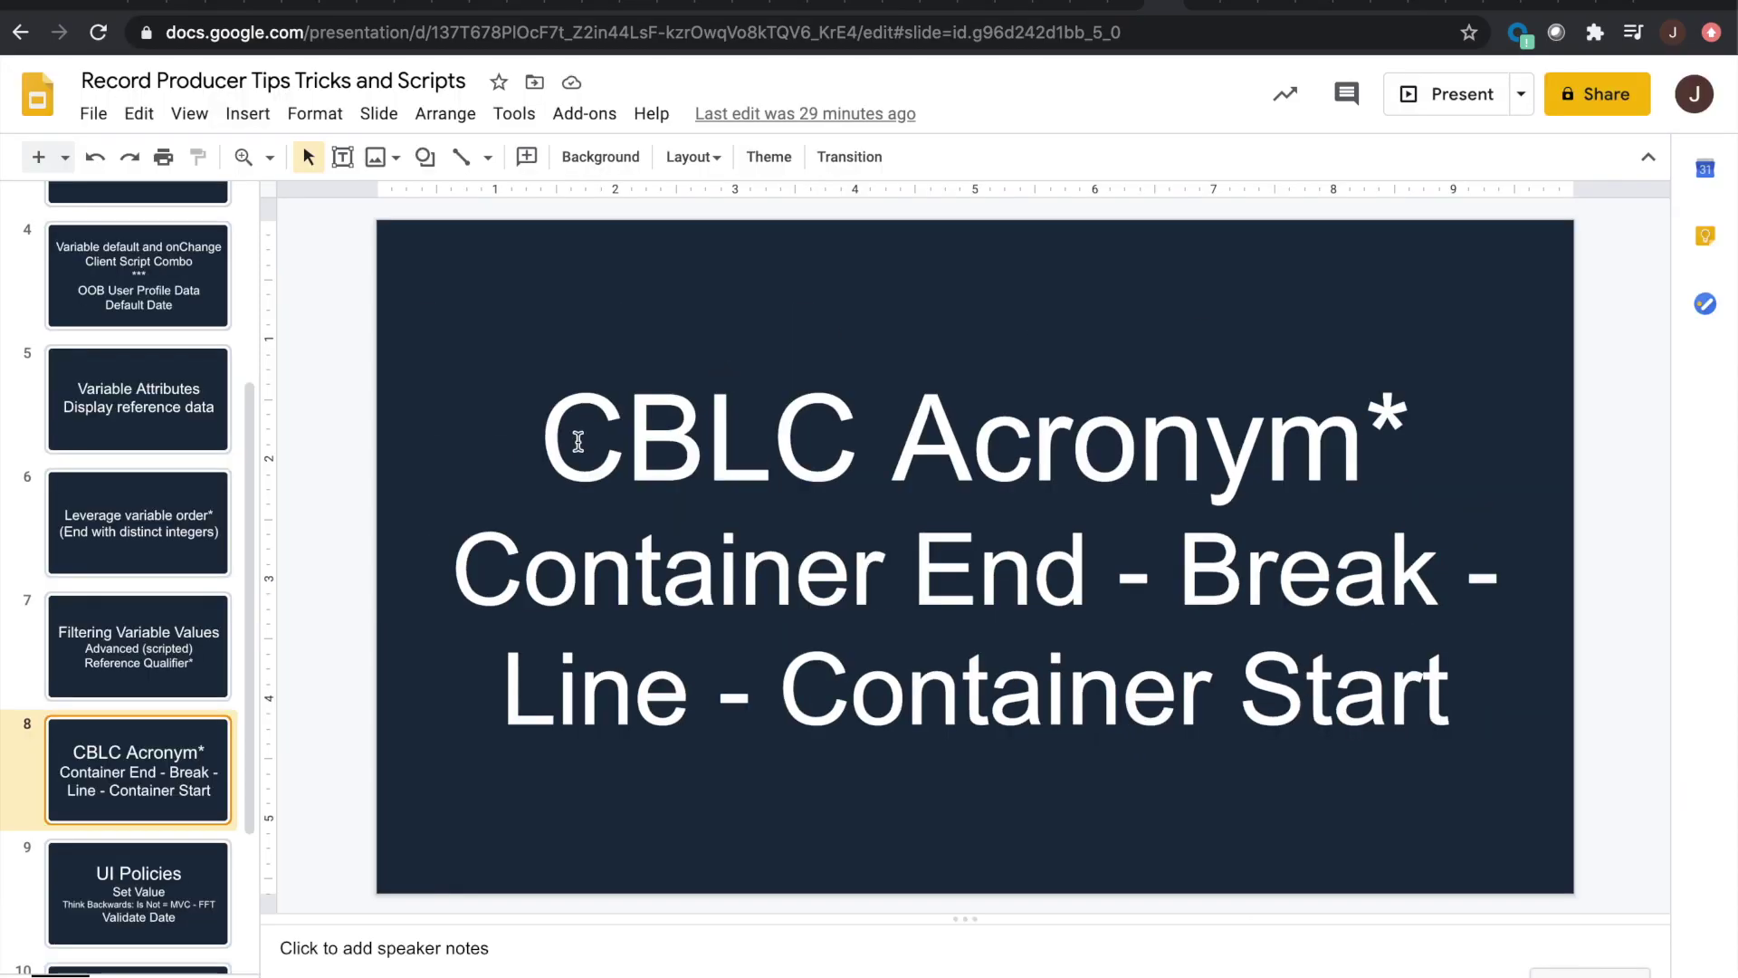
left_click(1520, 94)
left_click(1339, 143)
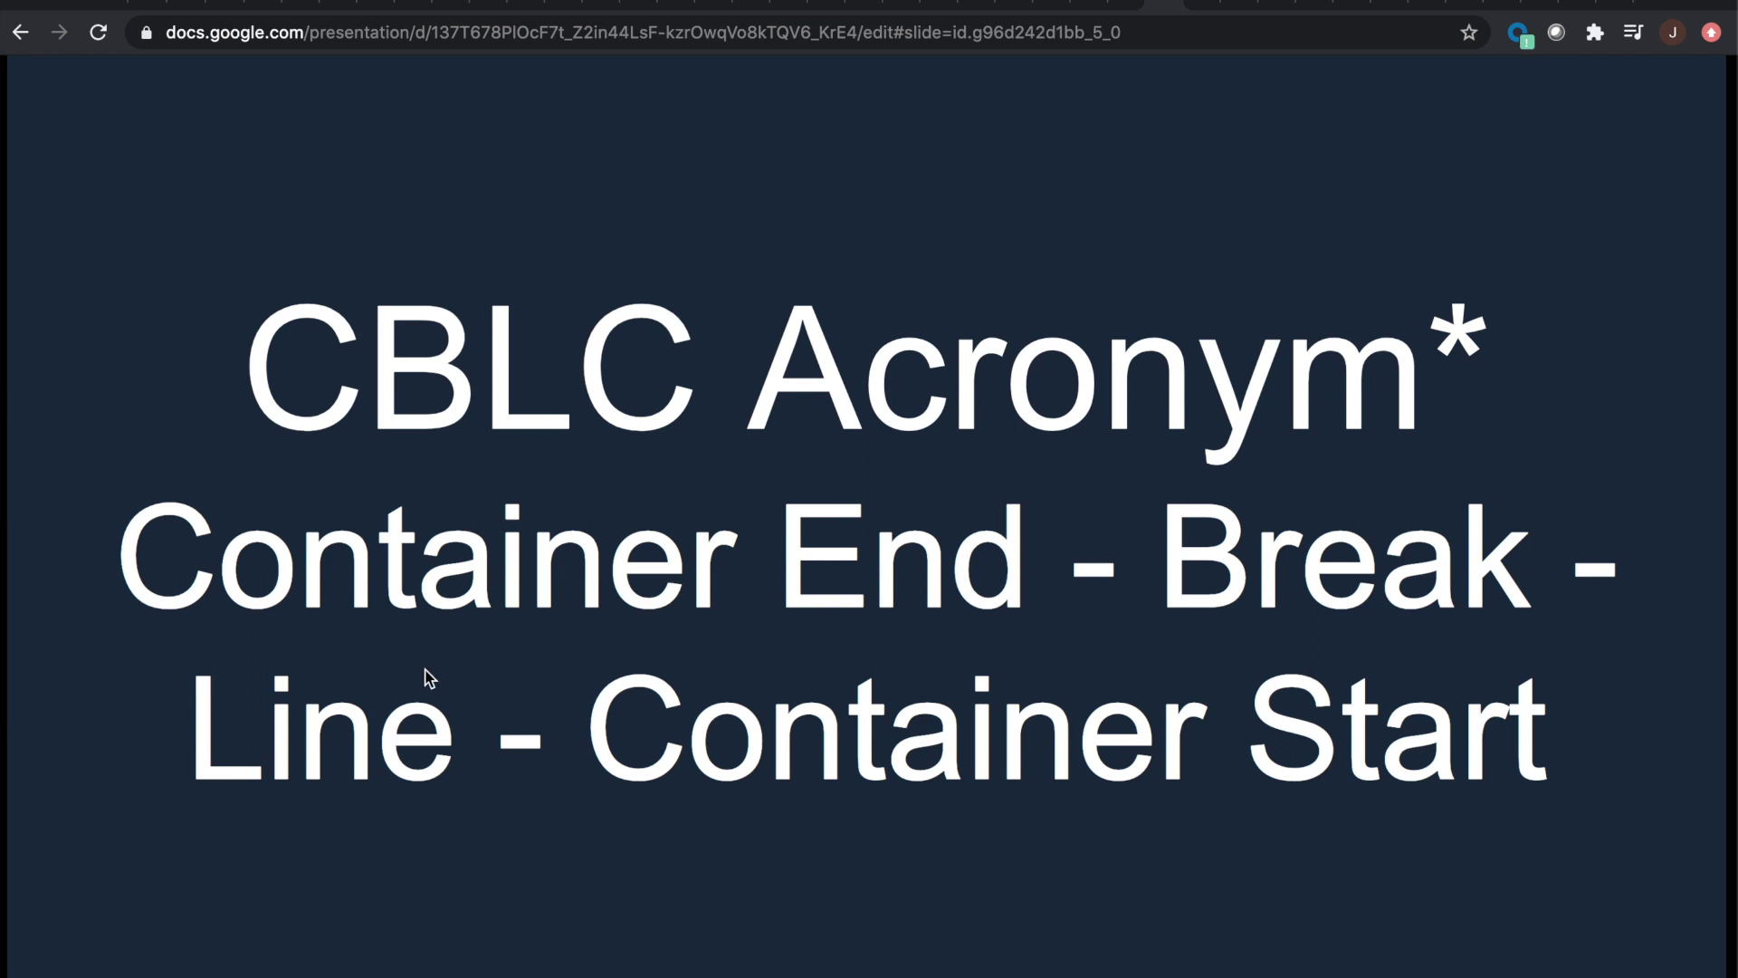
Step: Compare the Container End, Break, Label and Container Start rows in the ServiceNow variables list with the CBLC slide
left_click(1193, 8)
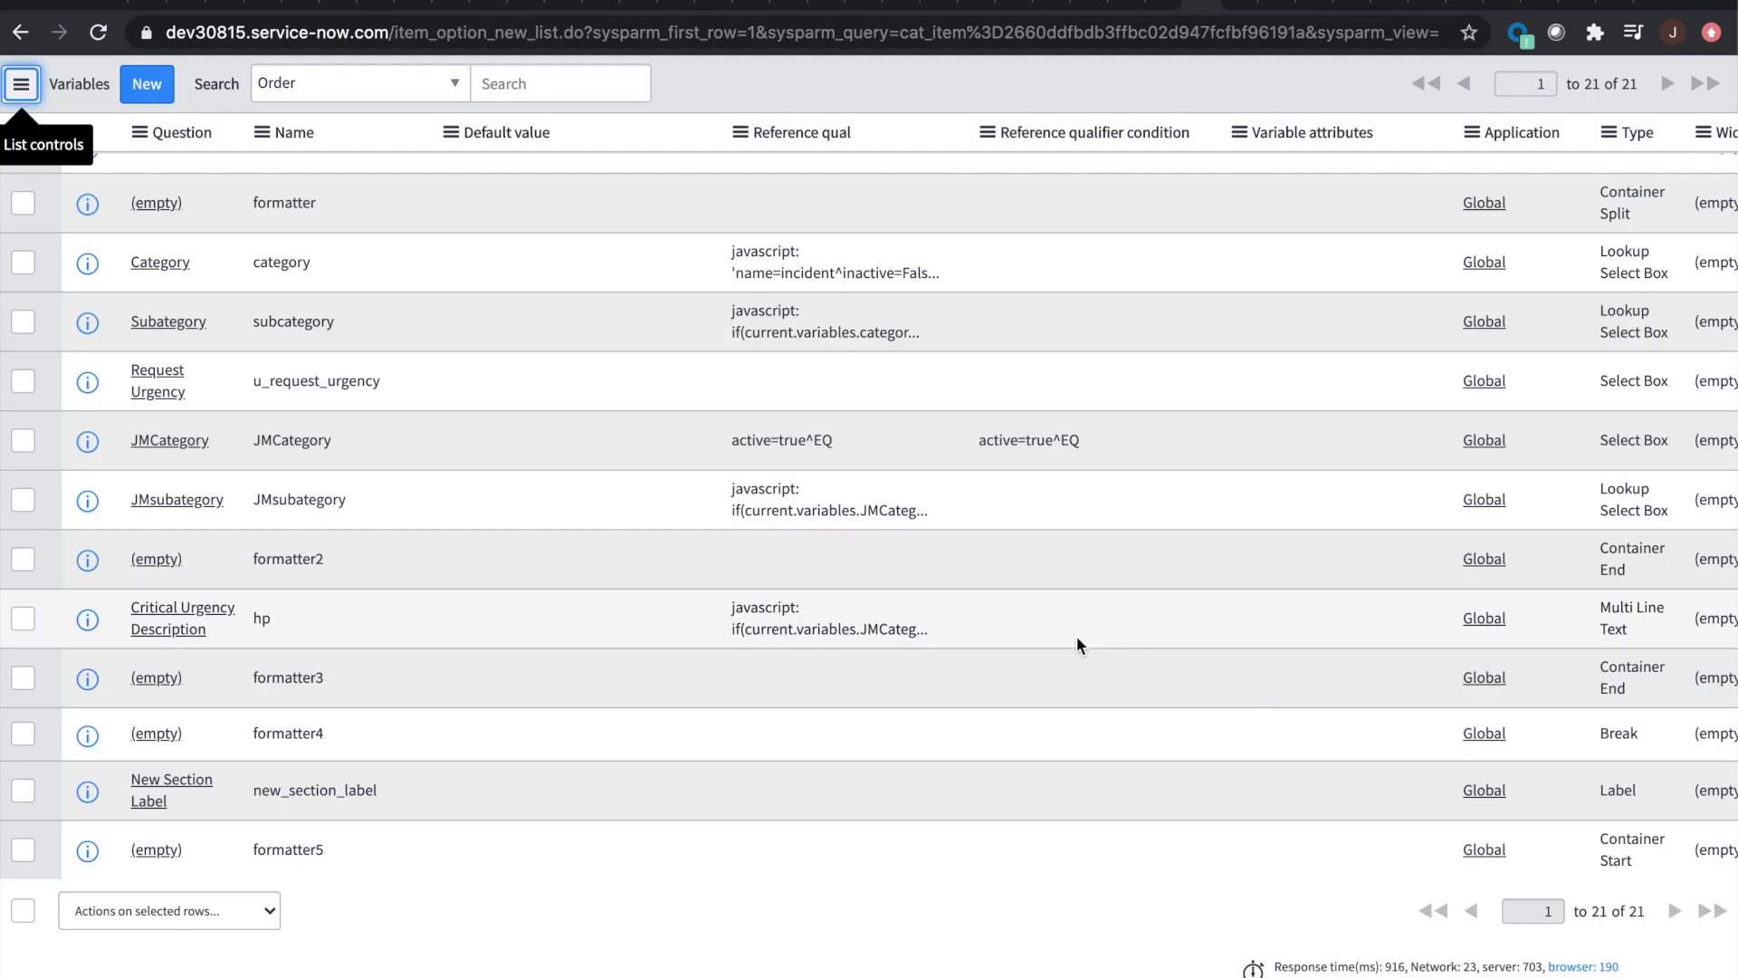
scroll(1077, 639, "right", 2)
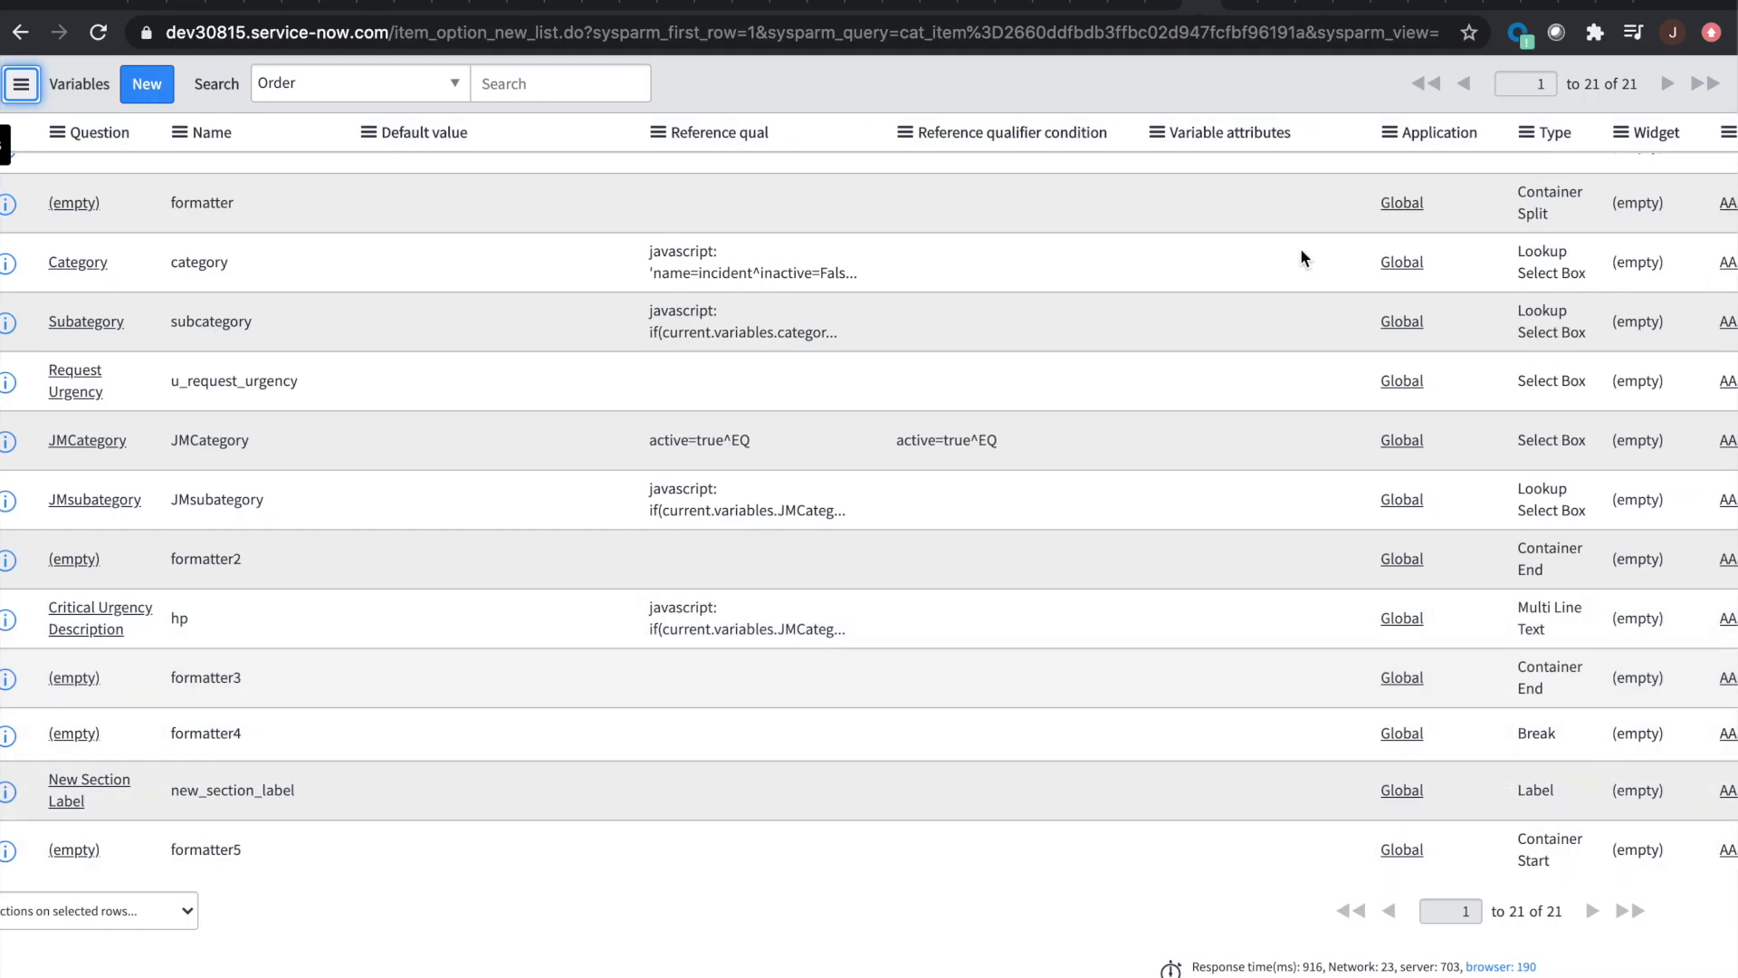
left_click(1157, 5)
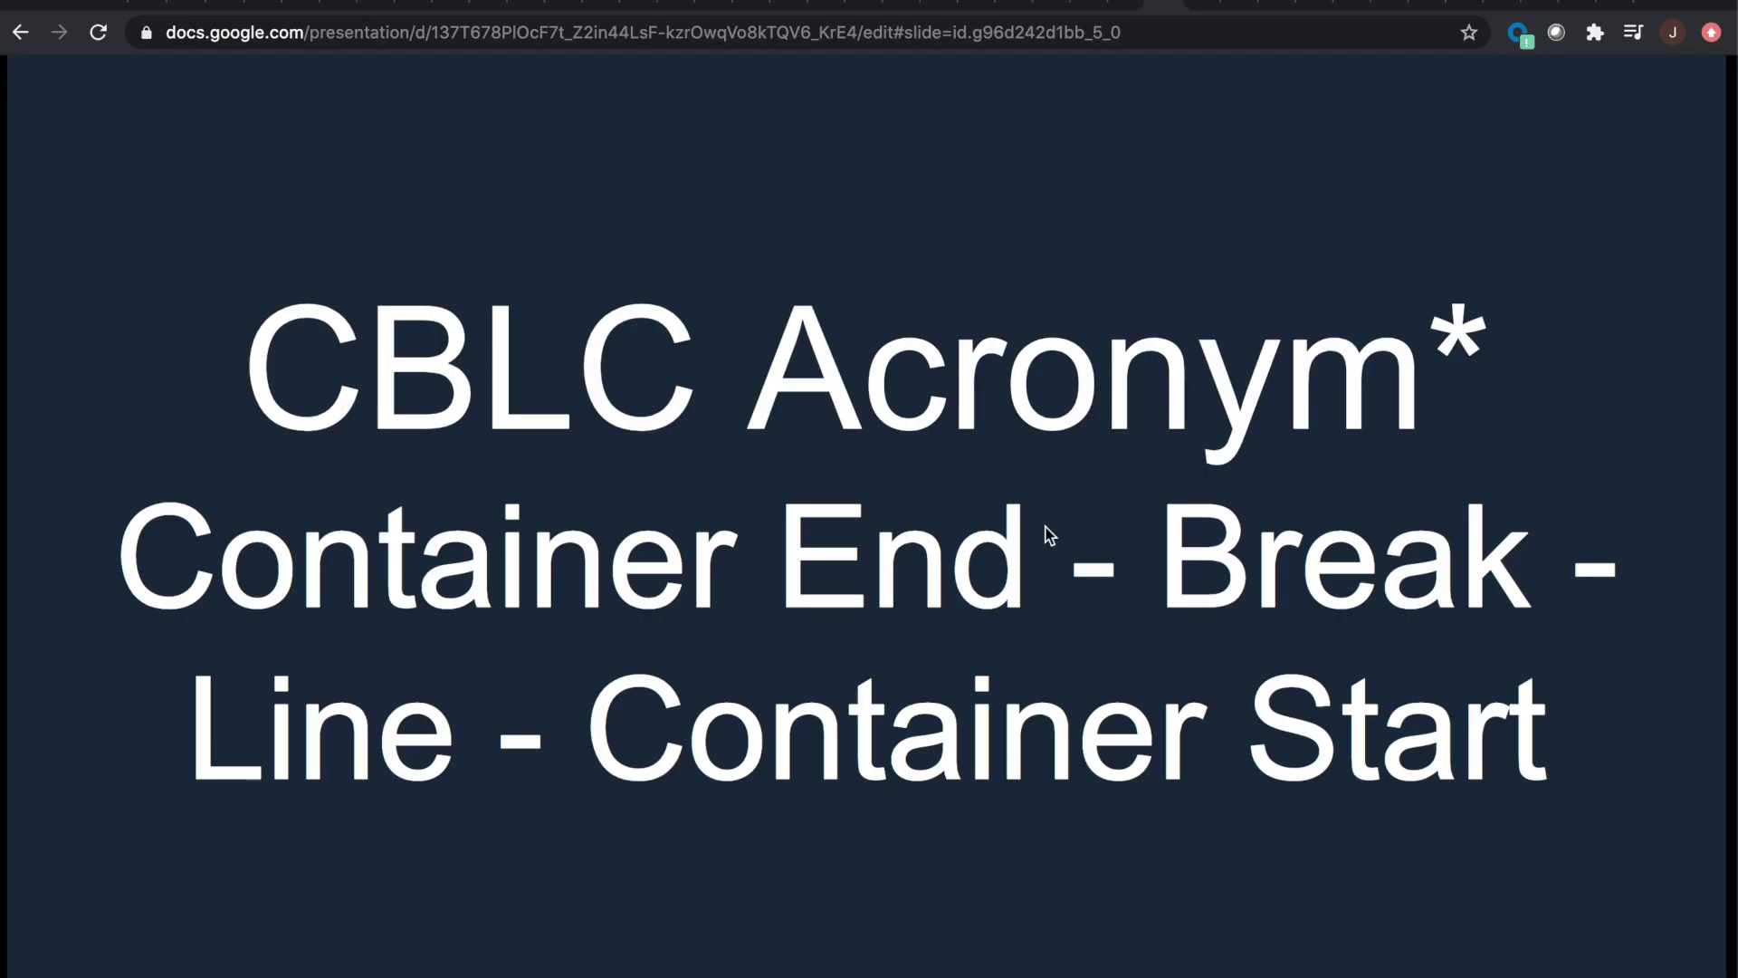
left_click(1205, 13)
left_click(1242, 7)
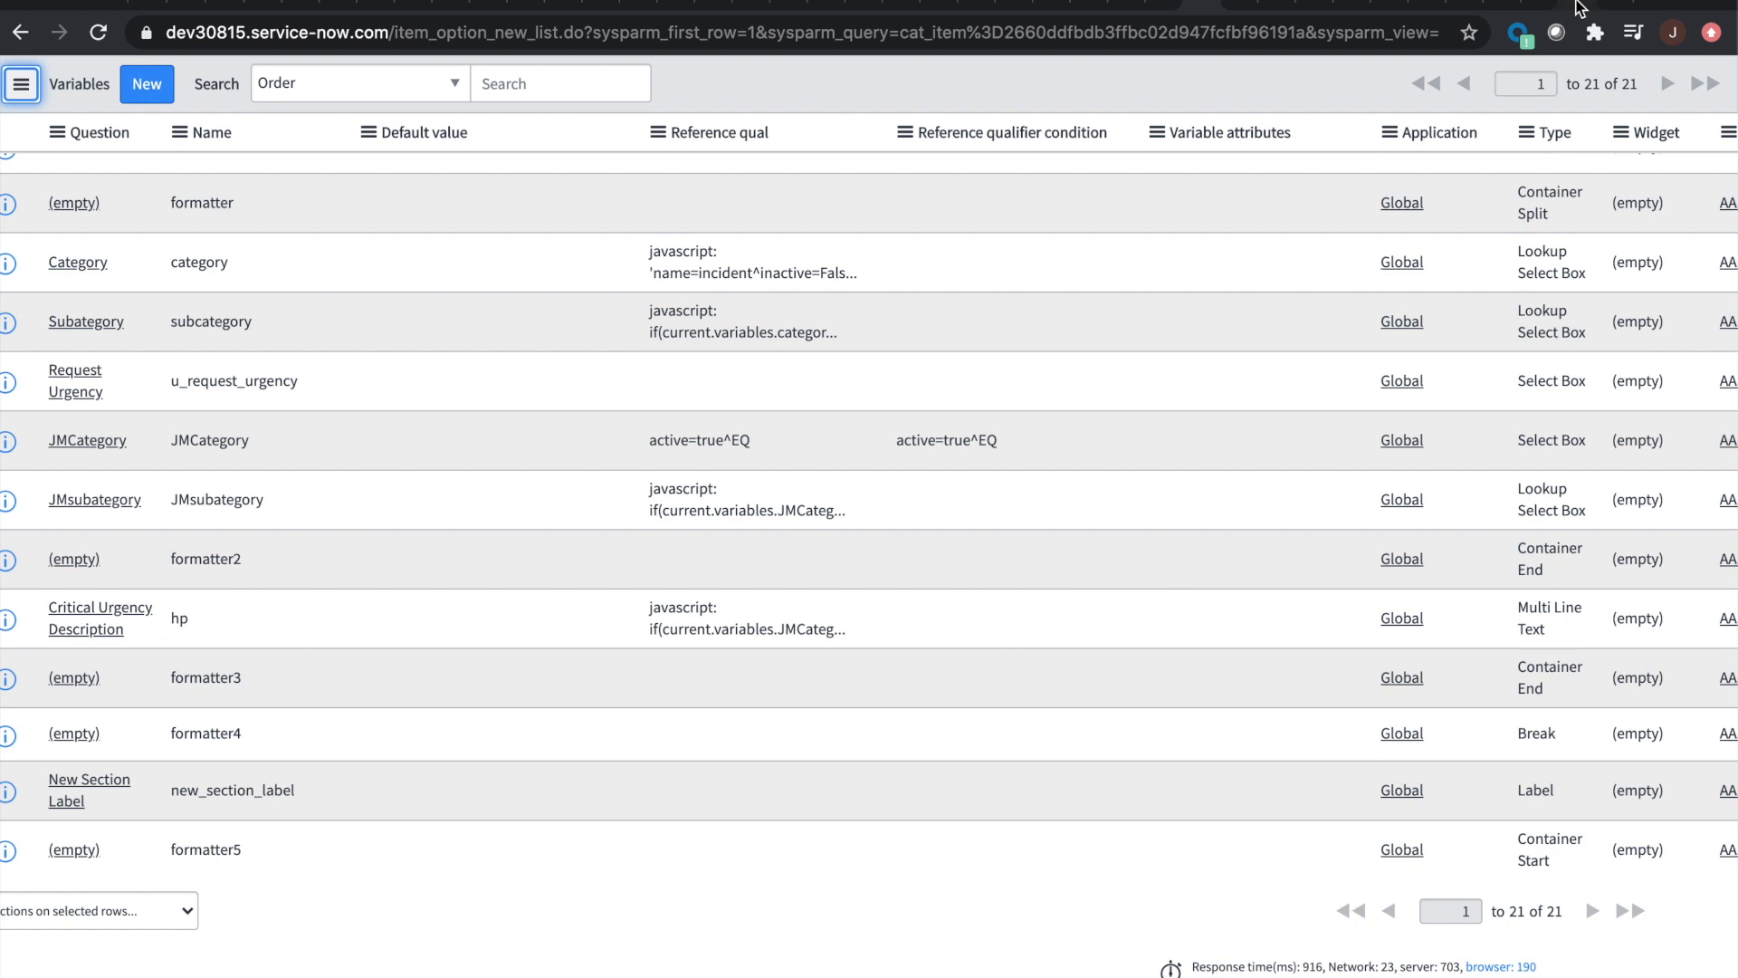
Step: Set Request Urgency to Critical on the AAspen Request form and check the Critical Urgency Description area above New Section Label
left_click(1530, 8)
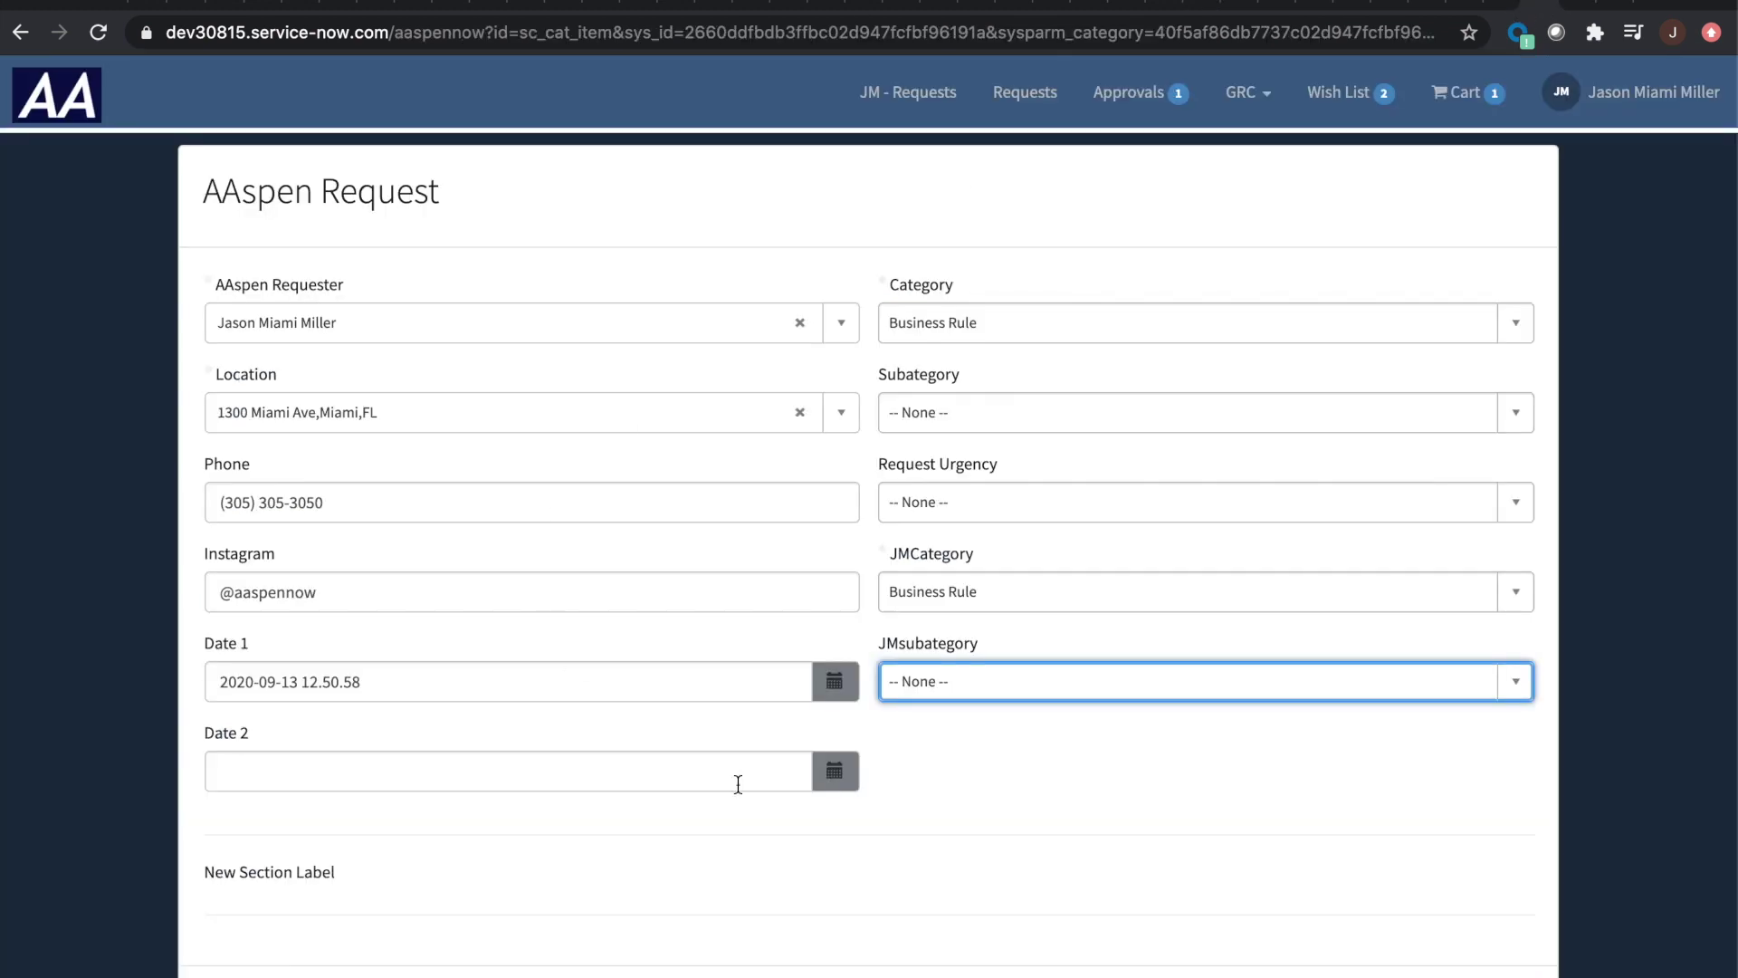
scroll(738, 784, "down", 1)
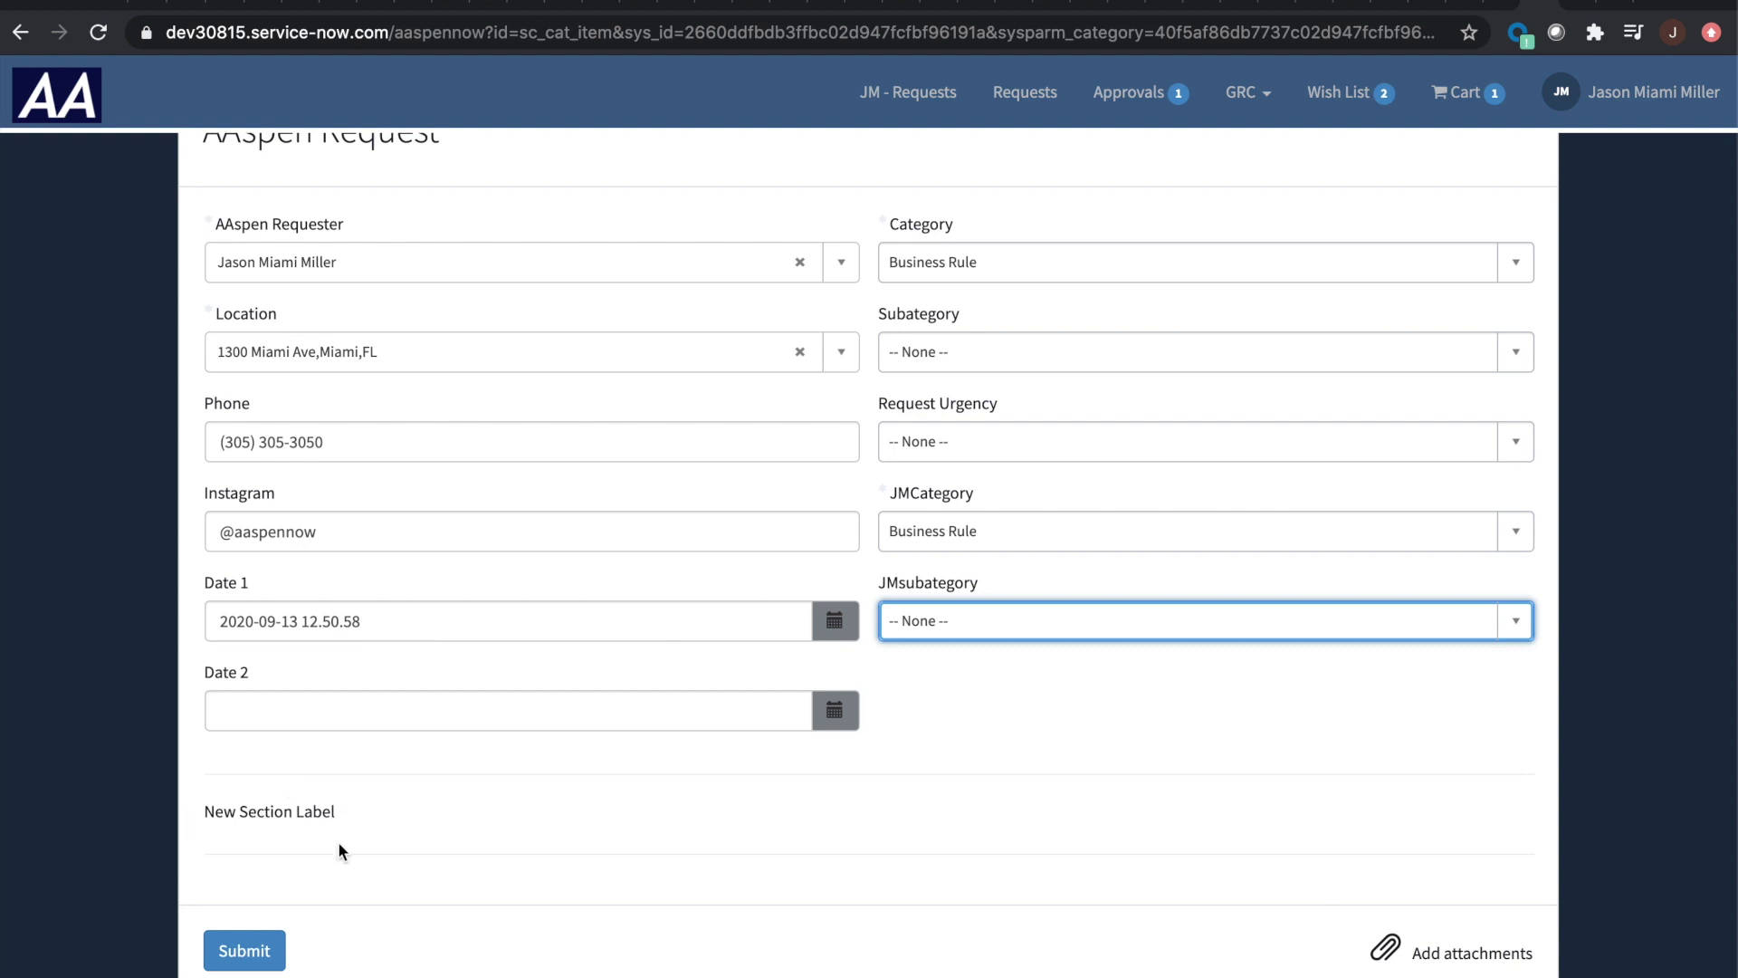
left_click(946, 444)
left_click(955, 587)
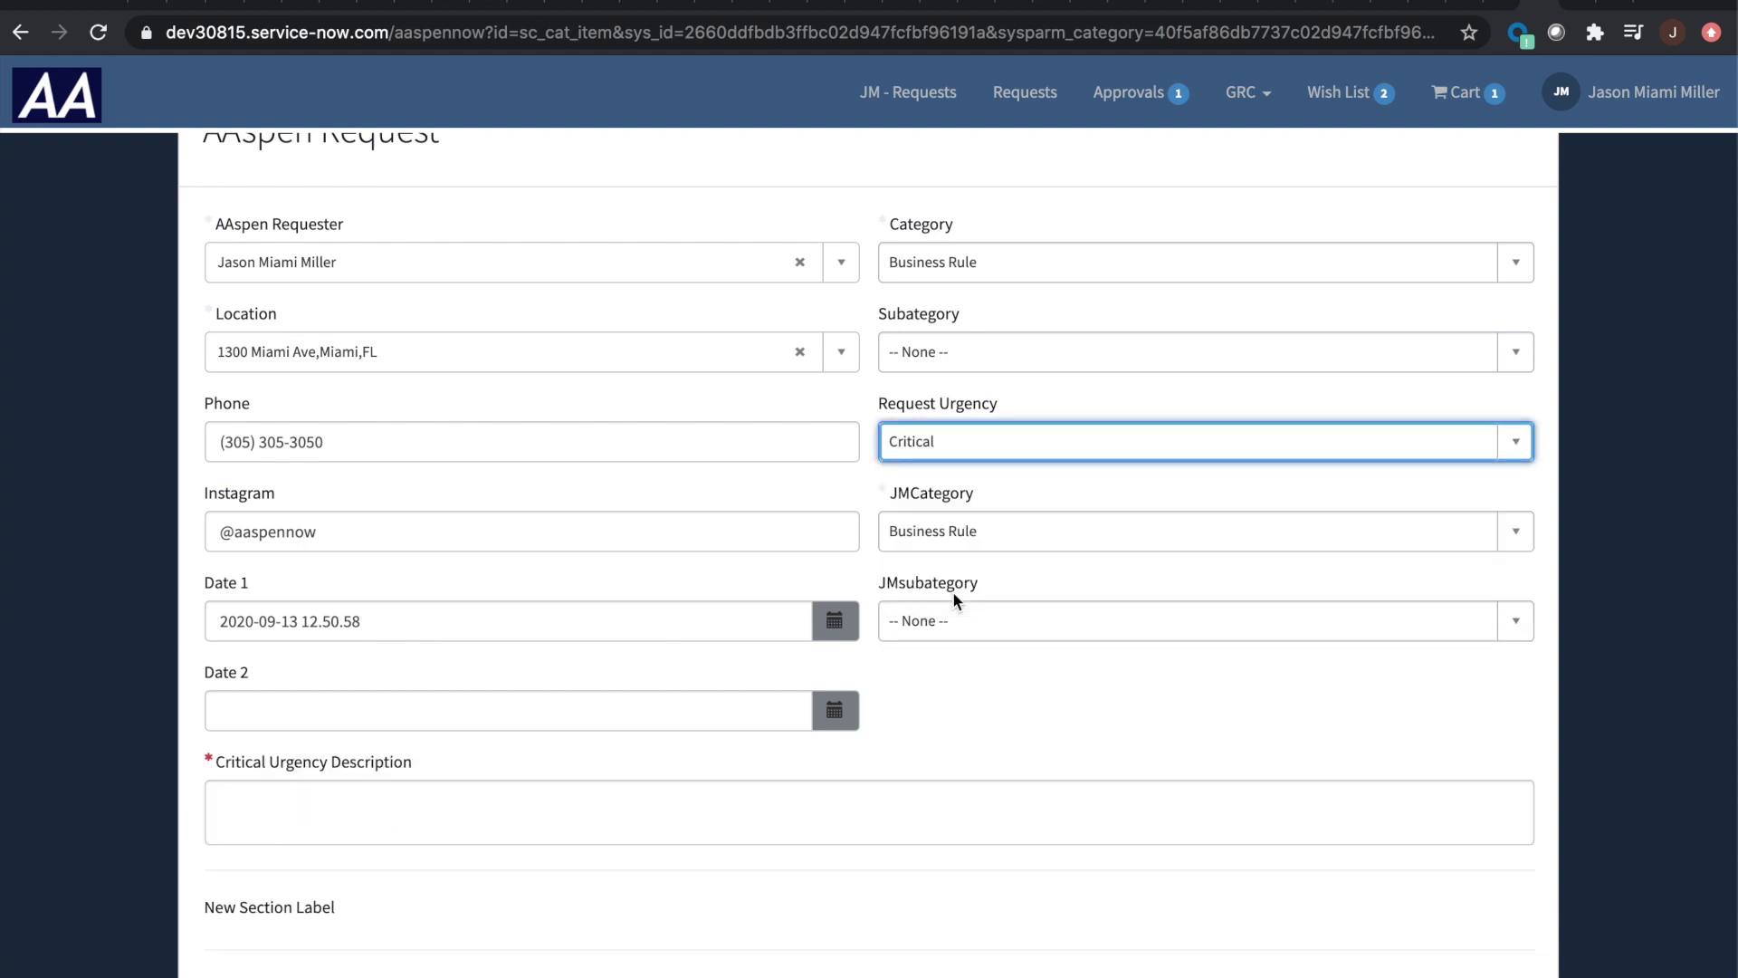
scroll(467, 838, "down", 2)
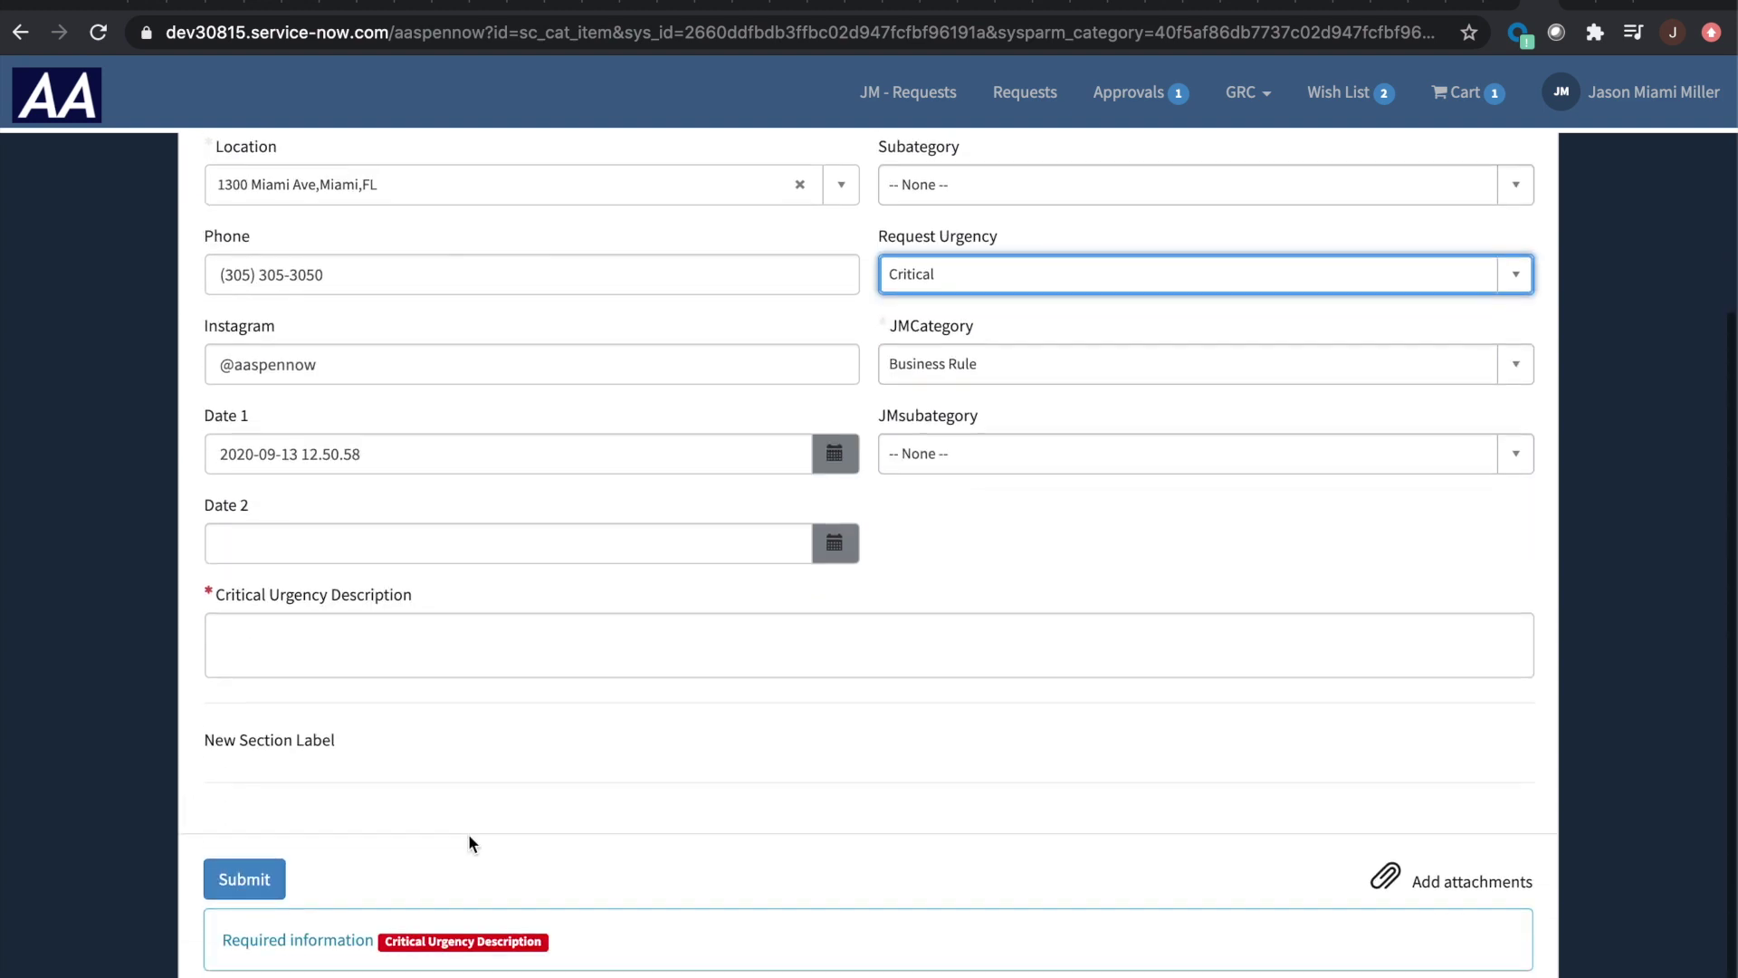
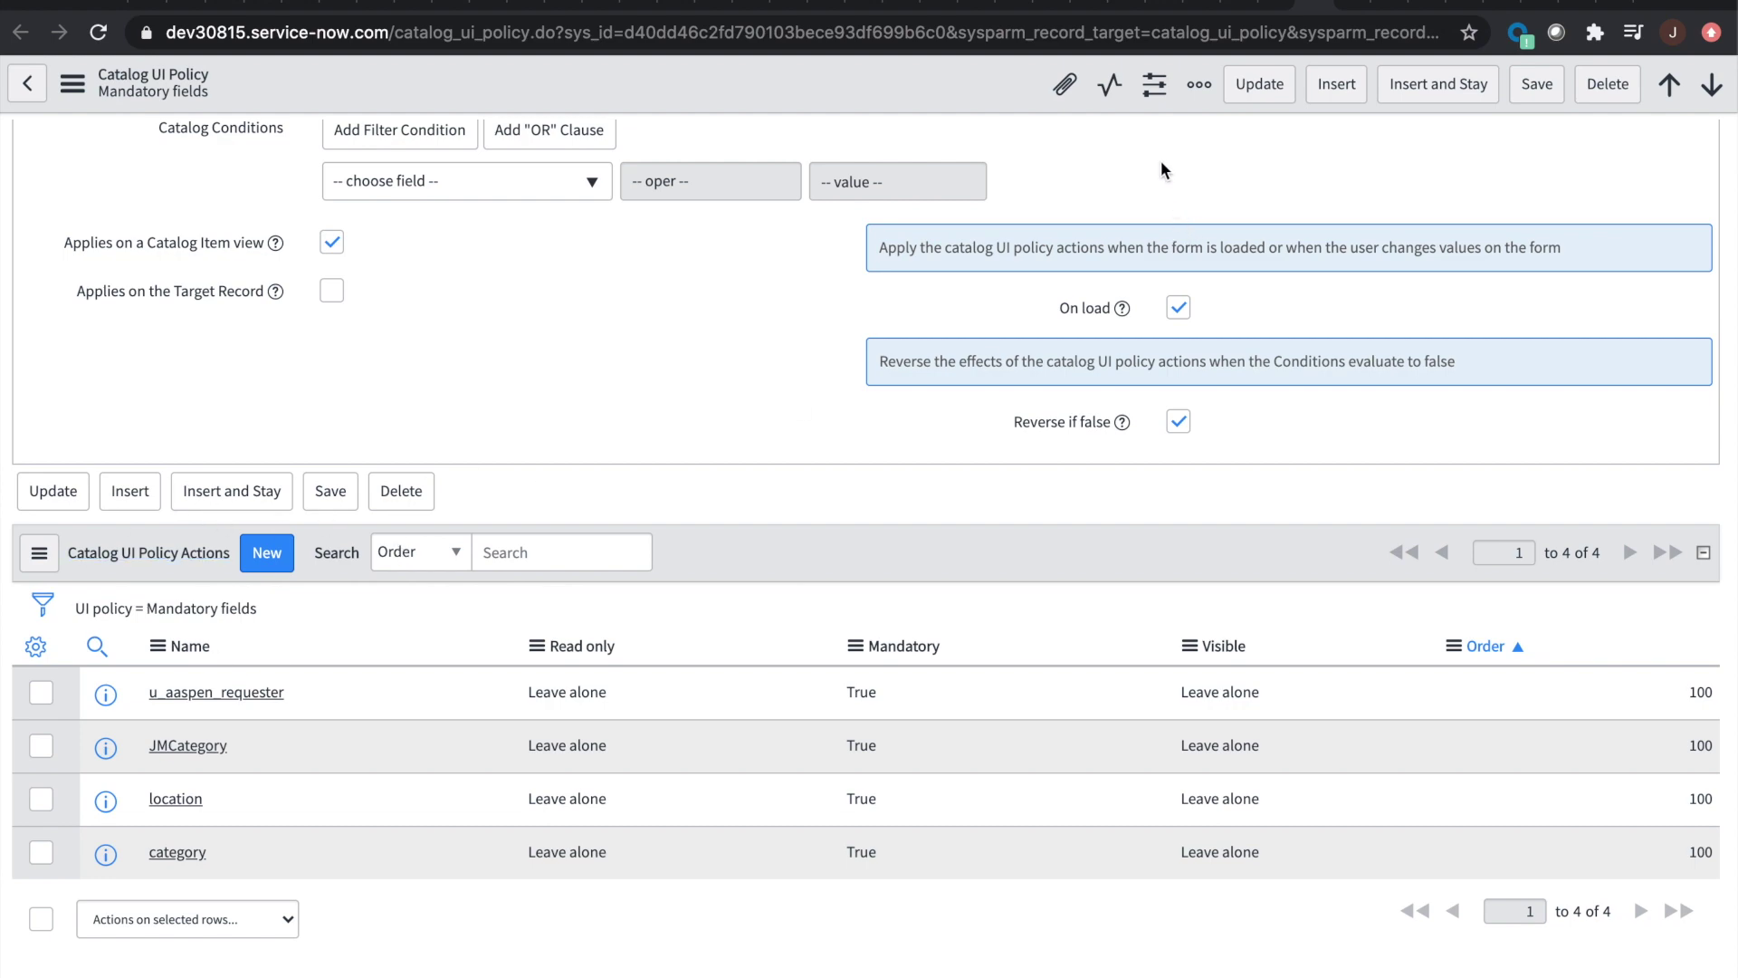
Step: Examine the catalog conditions of the Date 1 before Date 2 UI policy and return to the AAspen Request form's date fields
left_click(1353, 7)
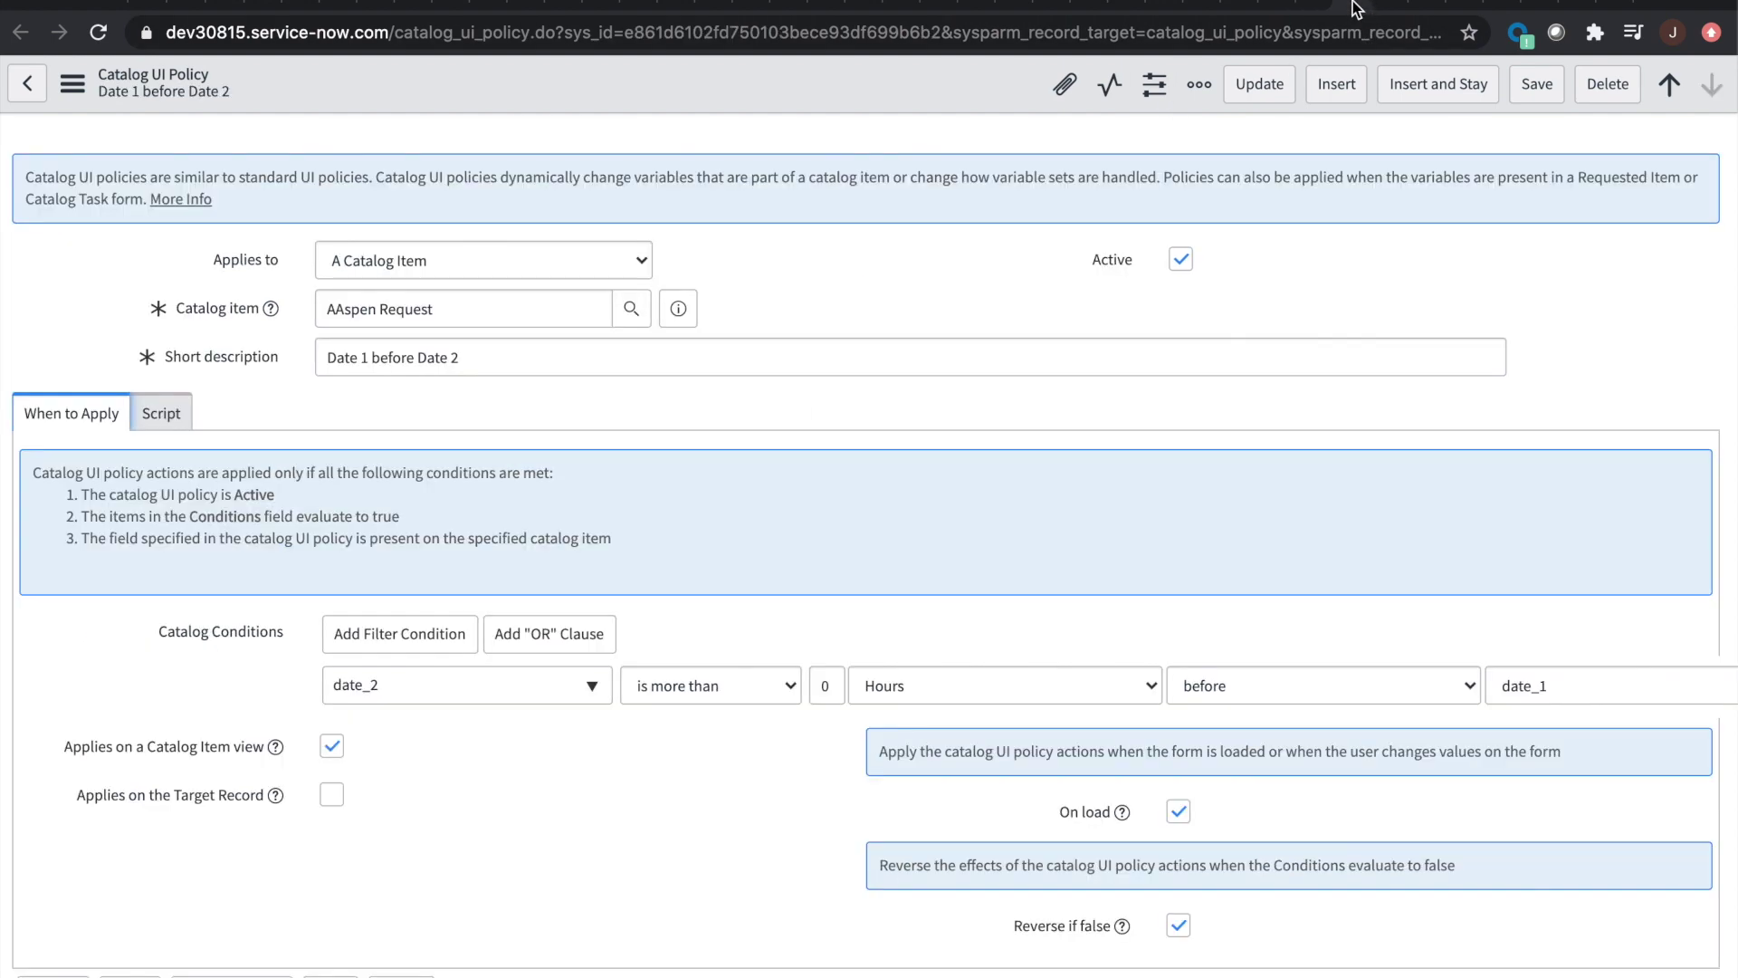
scroll(557, 444, "down", 4)
scroll(556, 443, "up", 2)
scroll(557, 442, "up", 1)
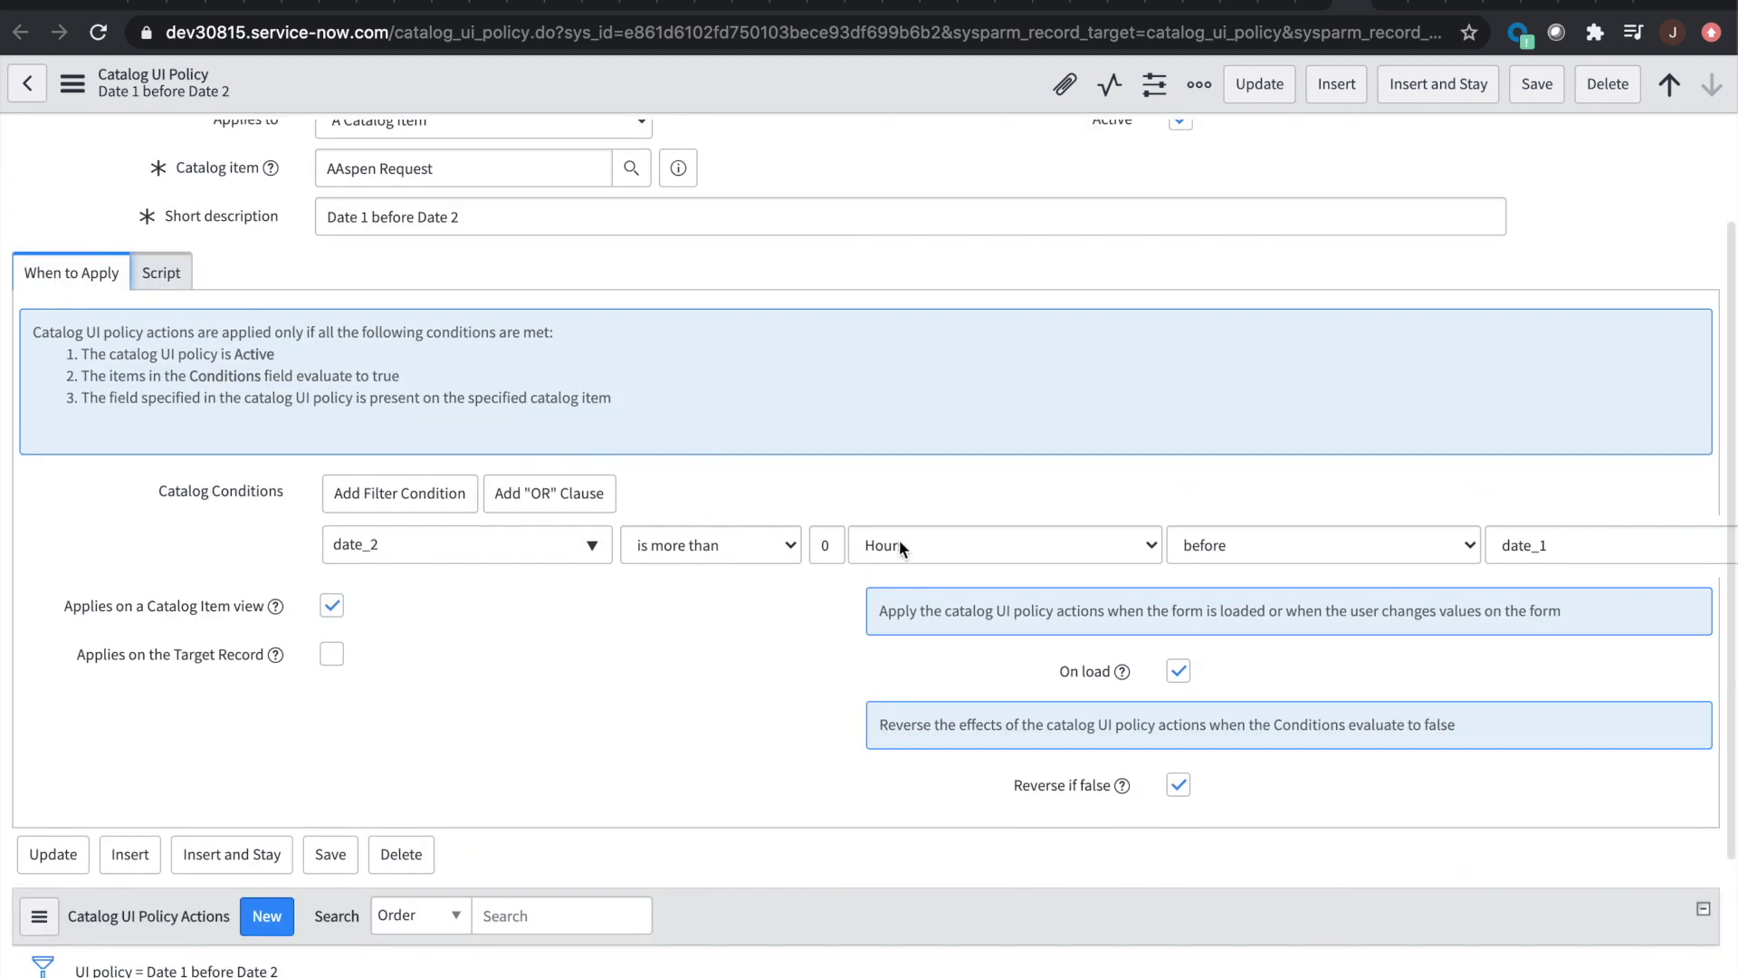
scroll(354, 440, "up", 1)
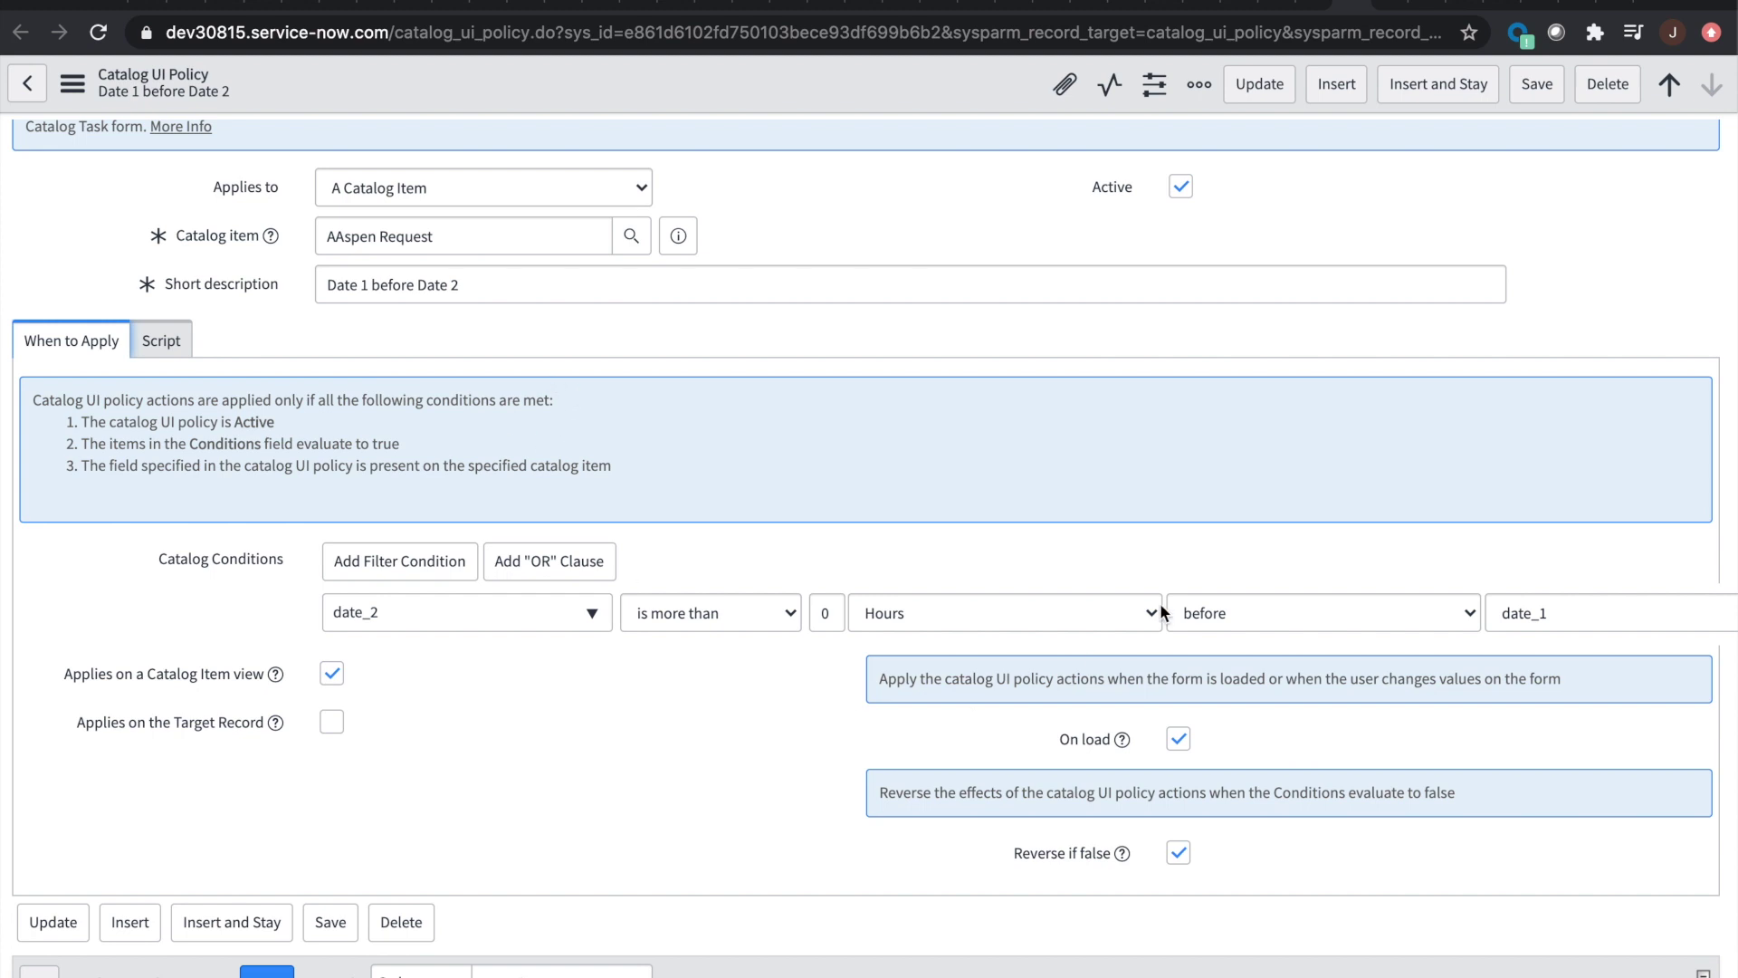
left_click(1508, 5)
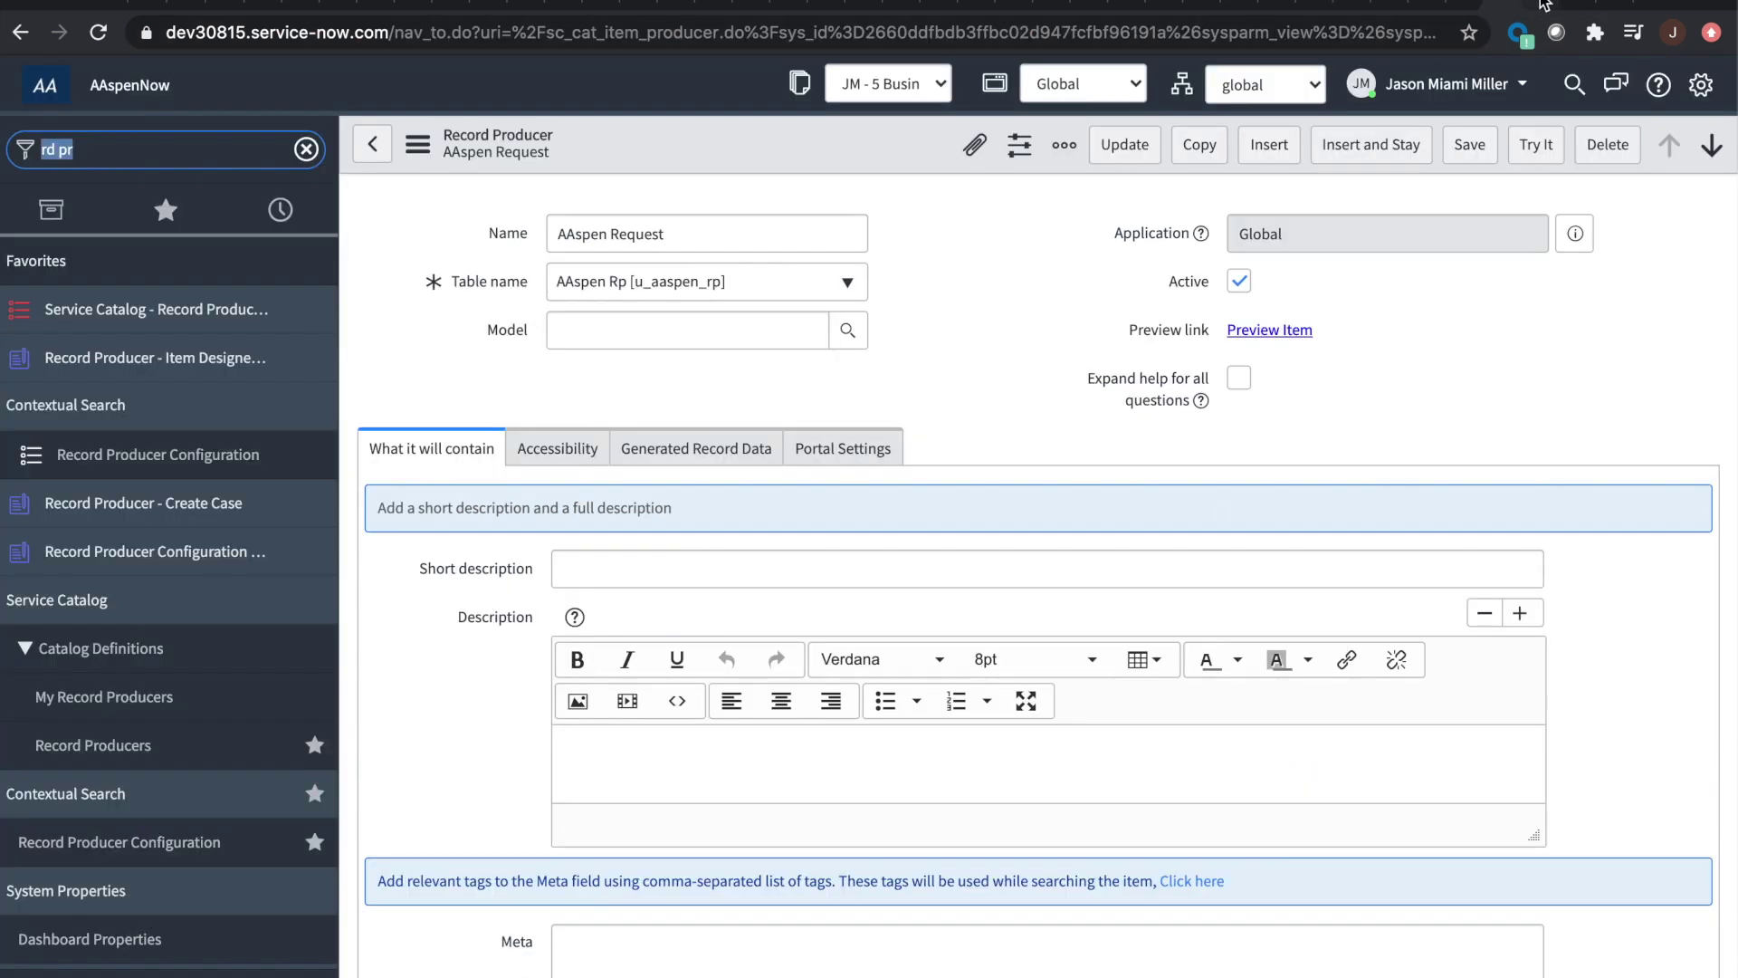
left_click(1544, 5)
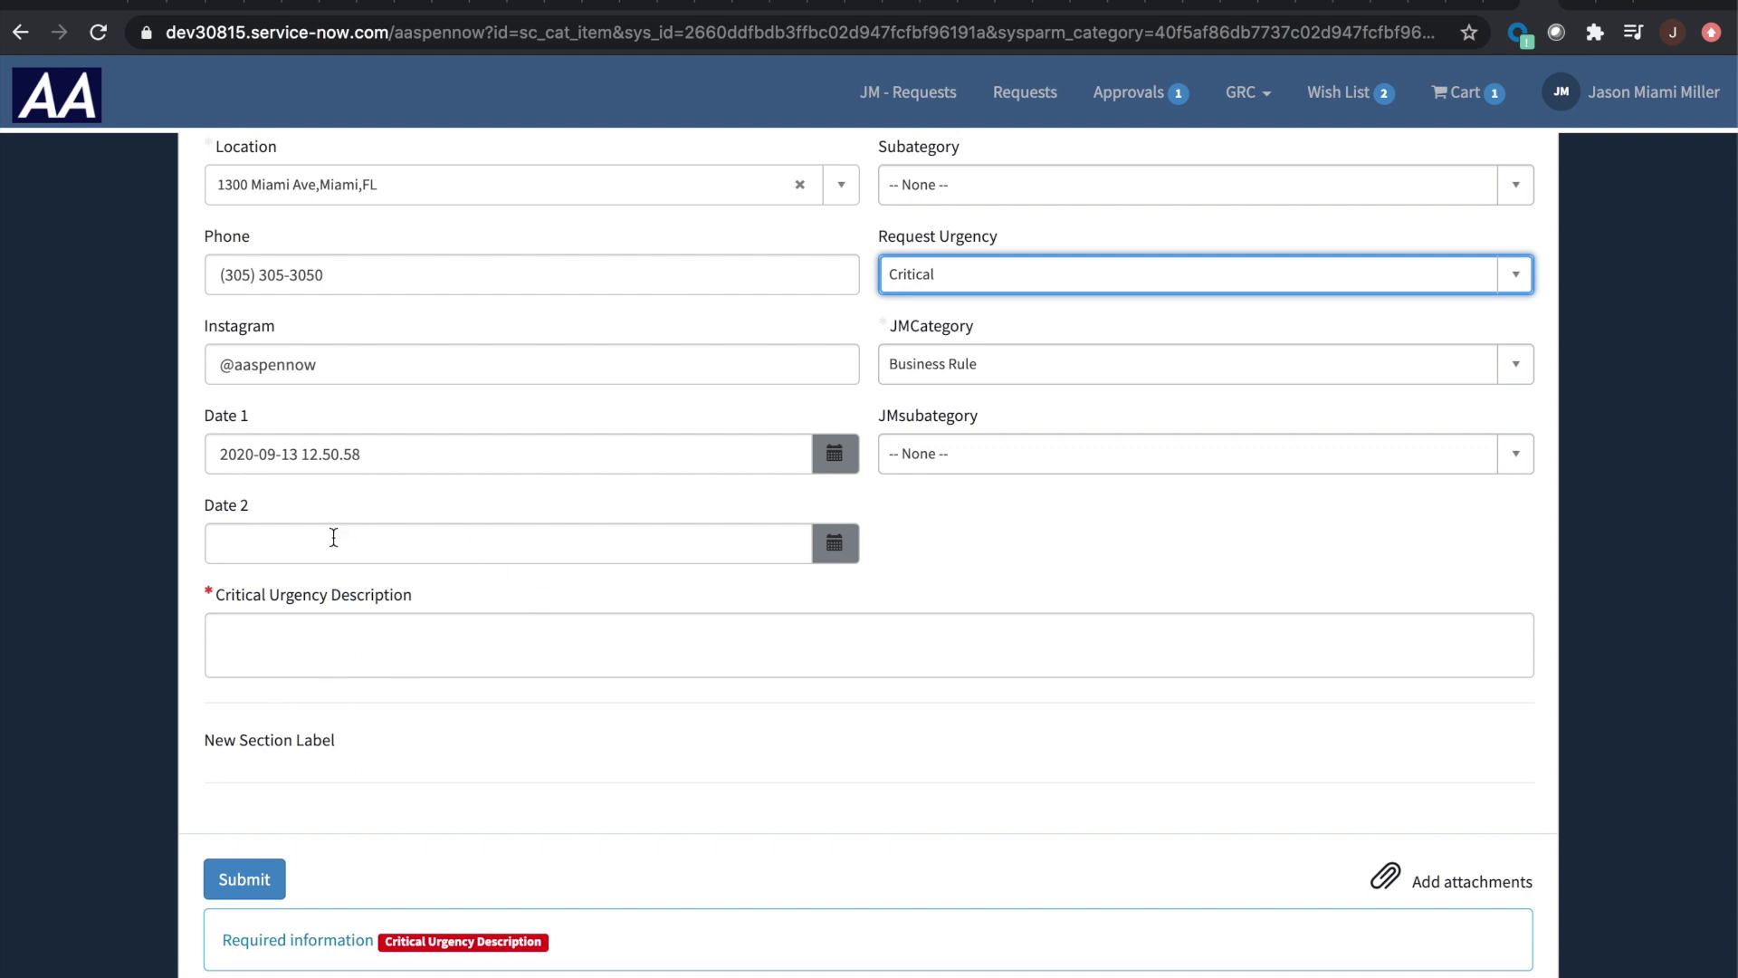
Step: Set Date 2 on the AAspen Request form to September 1, 2020 to test the date validation
left_click(835, 543)
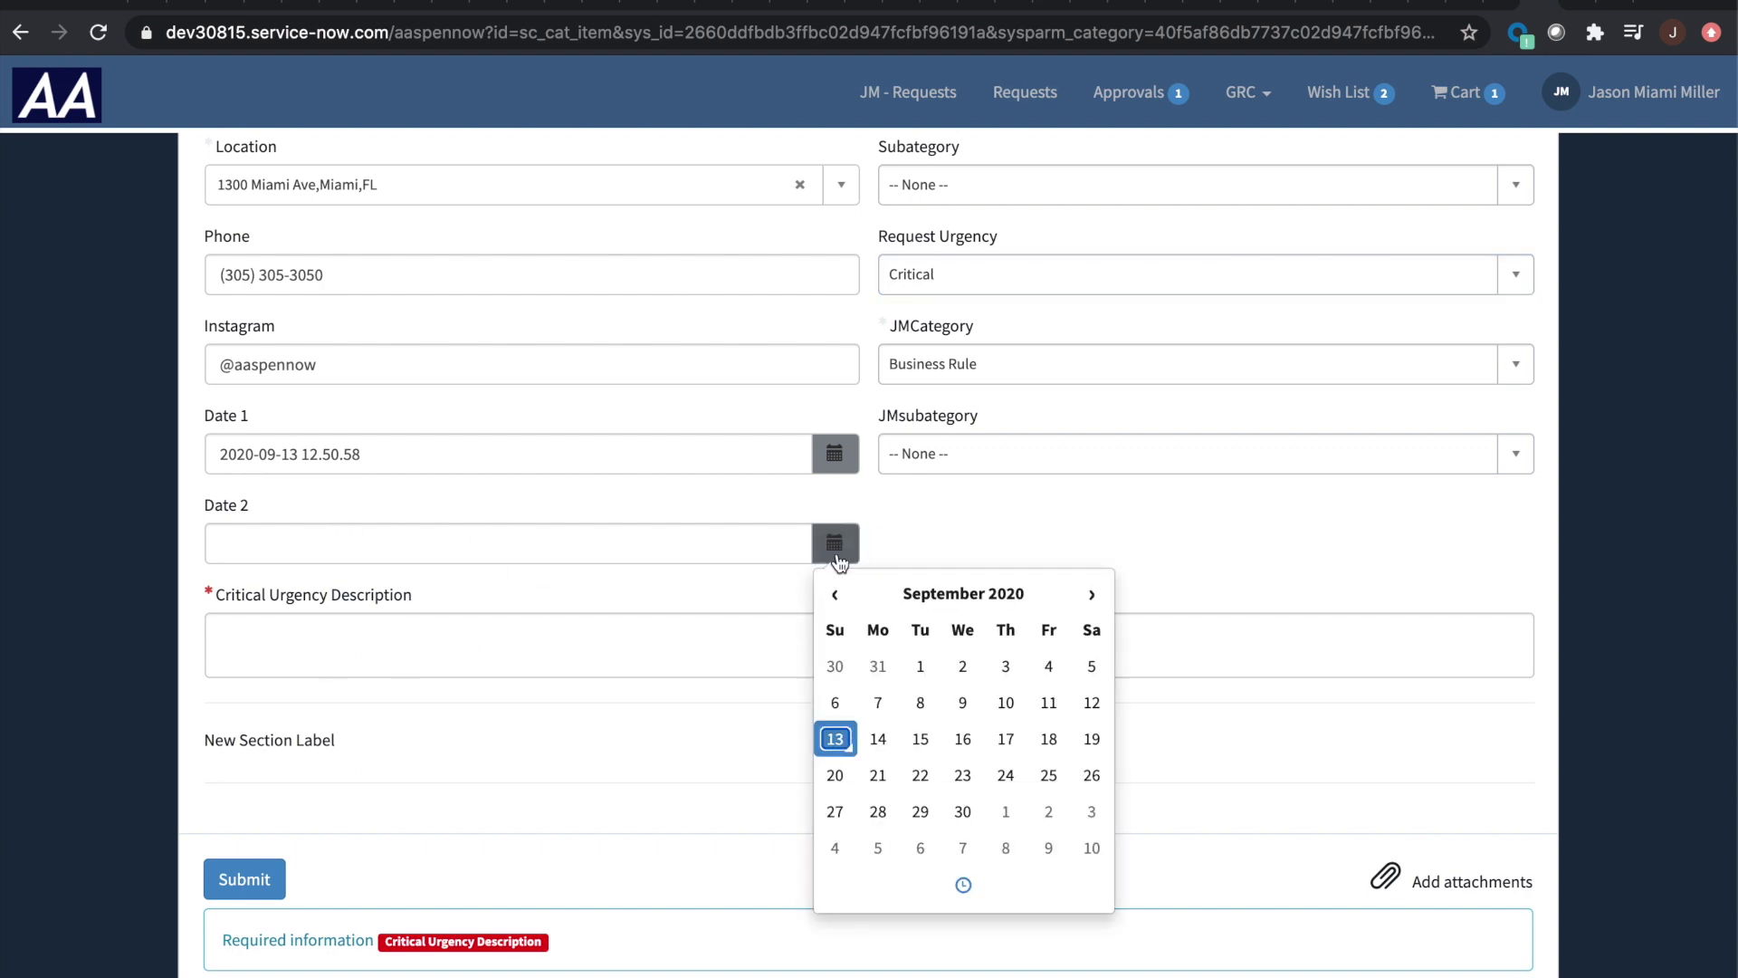
left_click(920, 665)
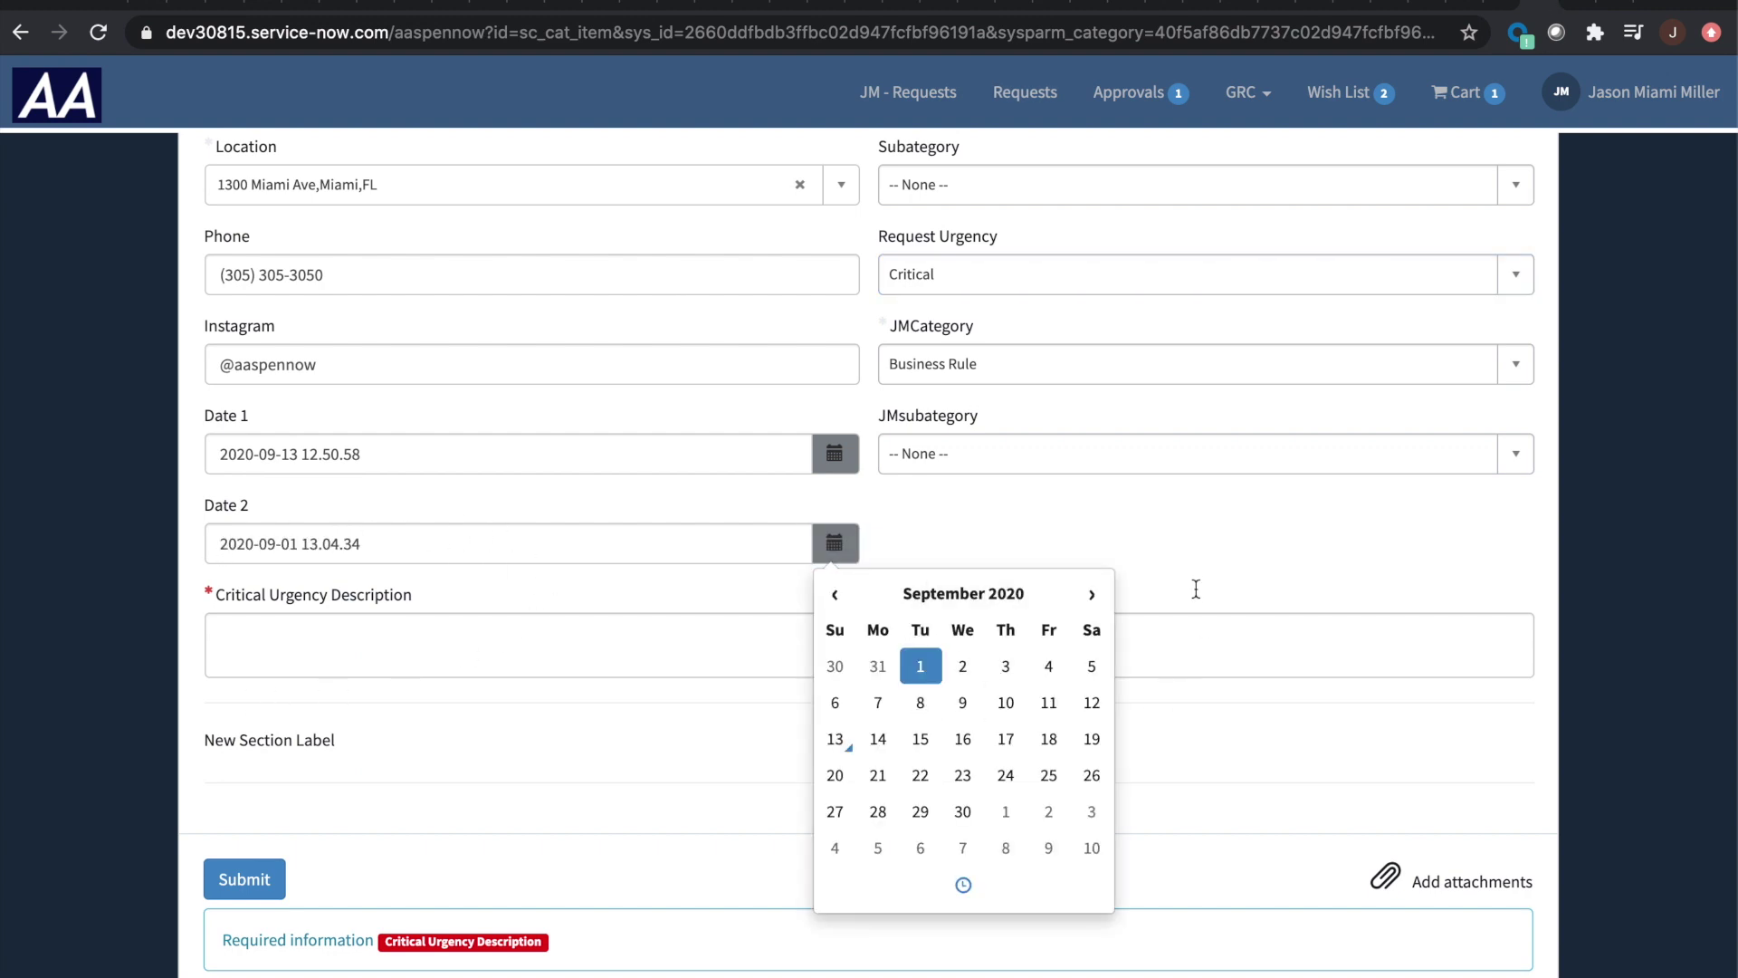
left_click(933, 521)
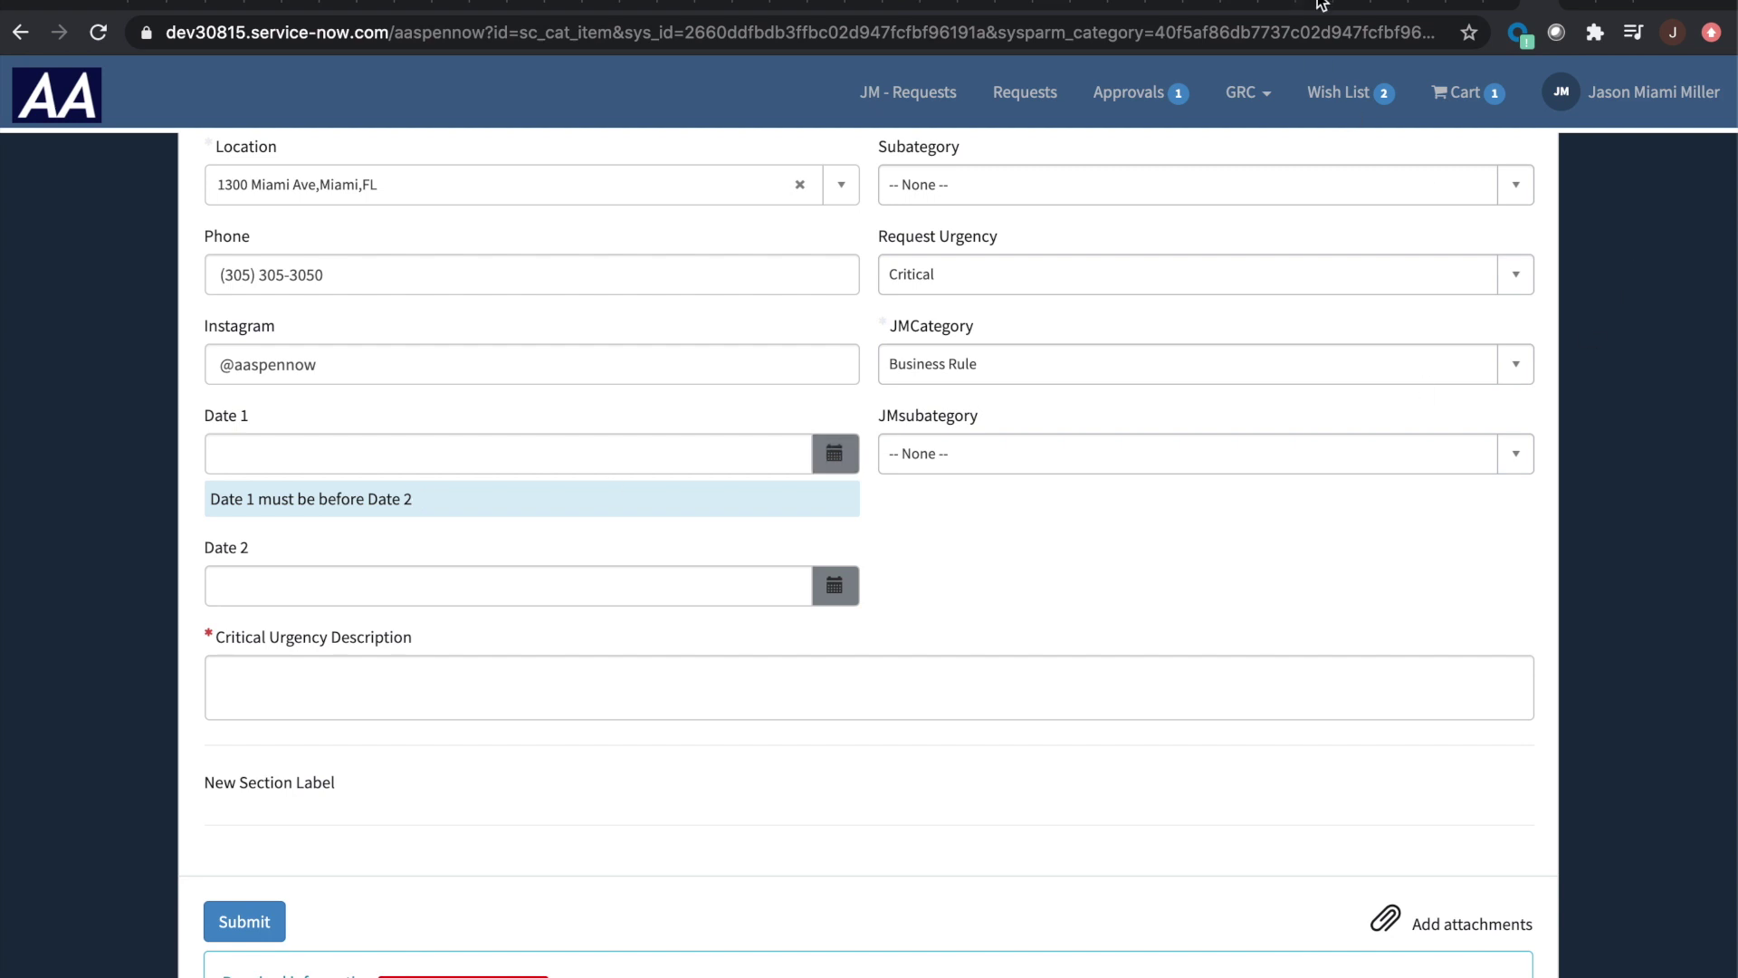
Step: Examine the full catalog condition comparing date_2 with date_1 in the Date 1 before Date 2 UI policy
left_click(1349, 7)
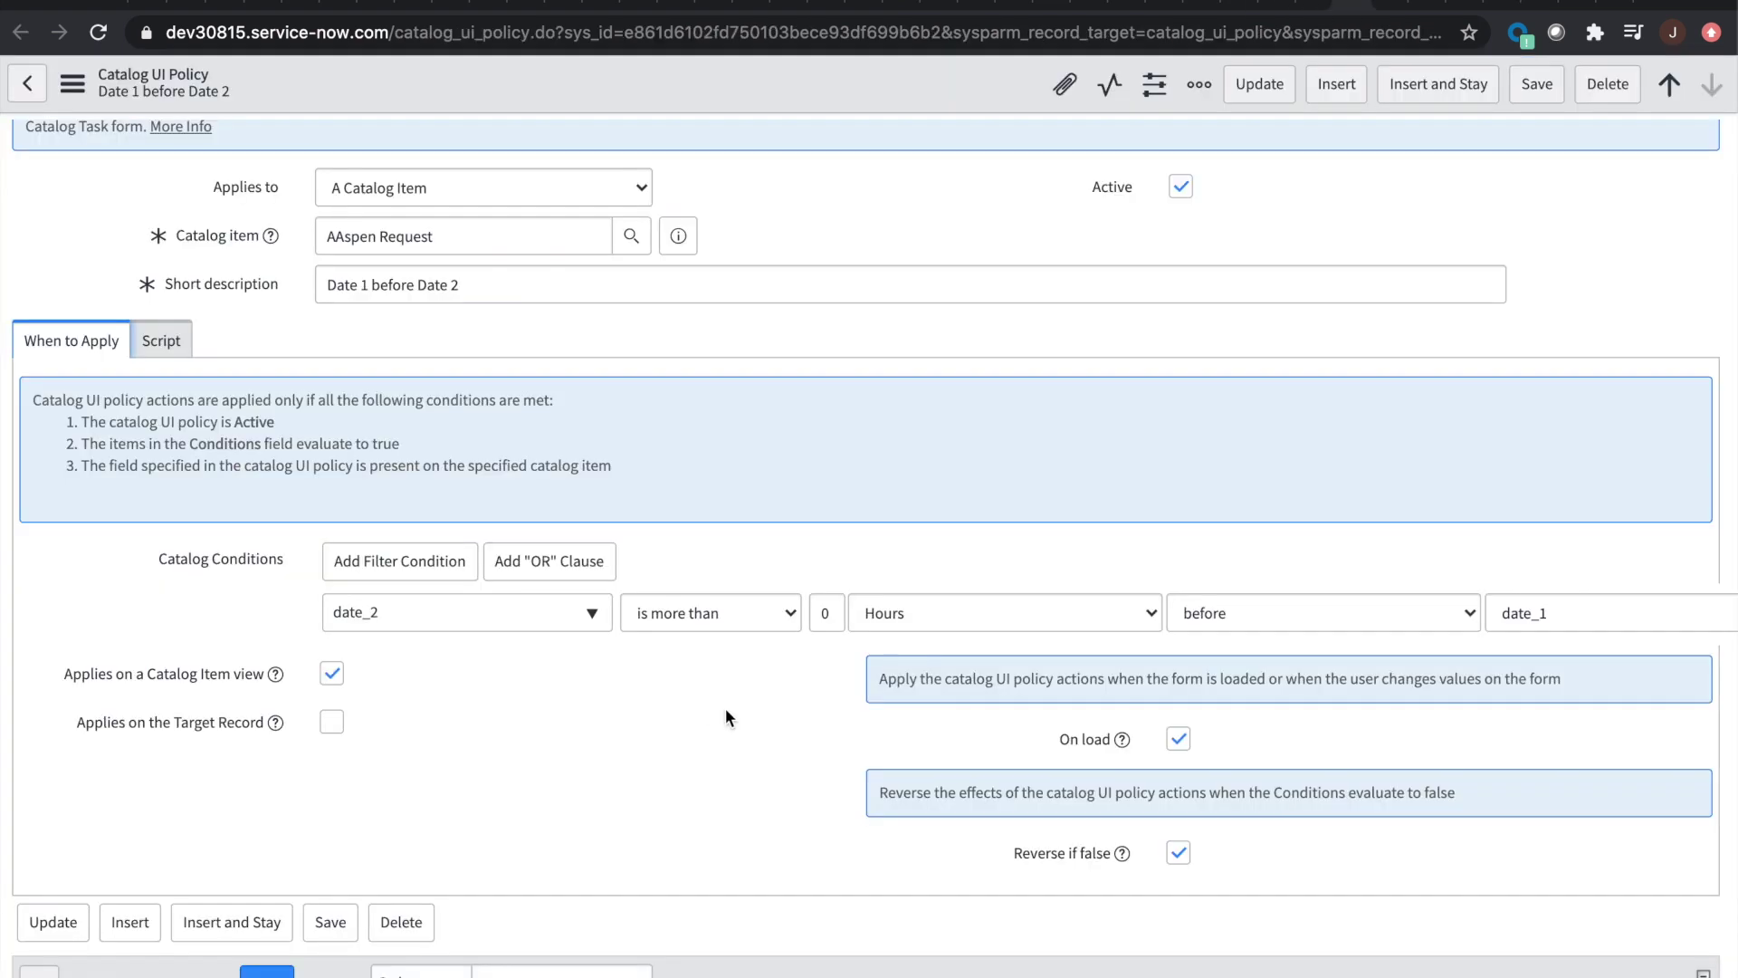
scroll(725, 710, "right", 3)
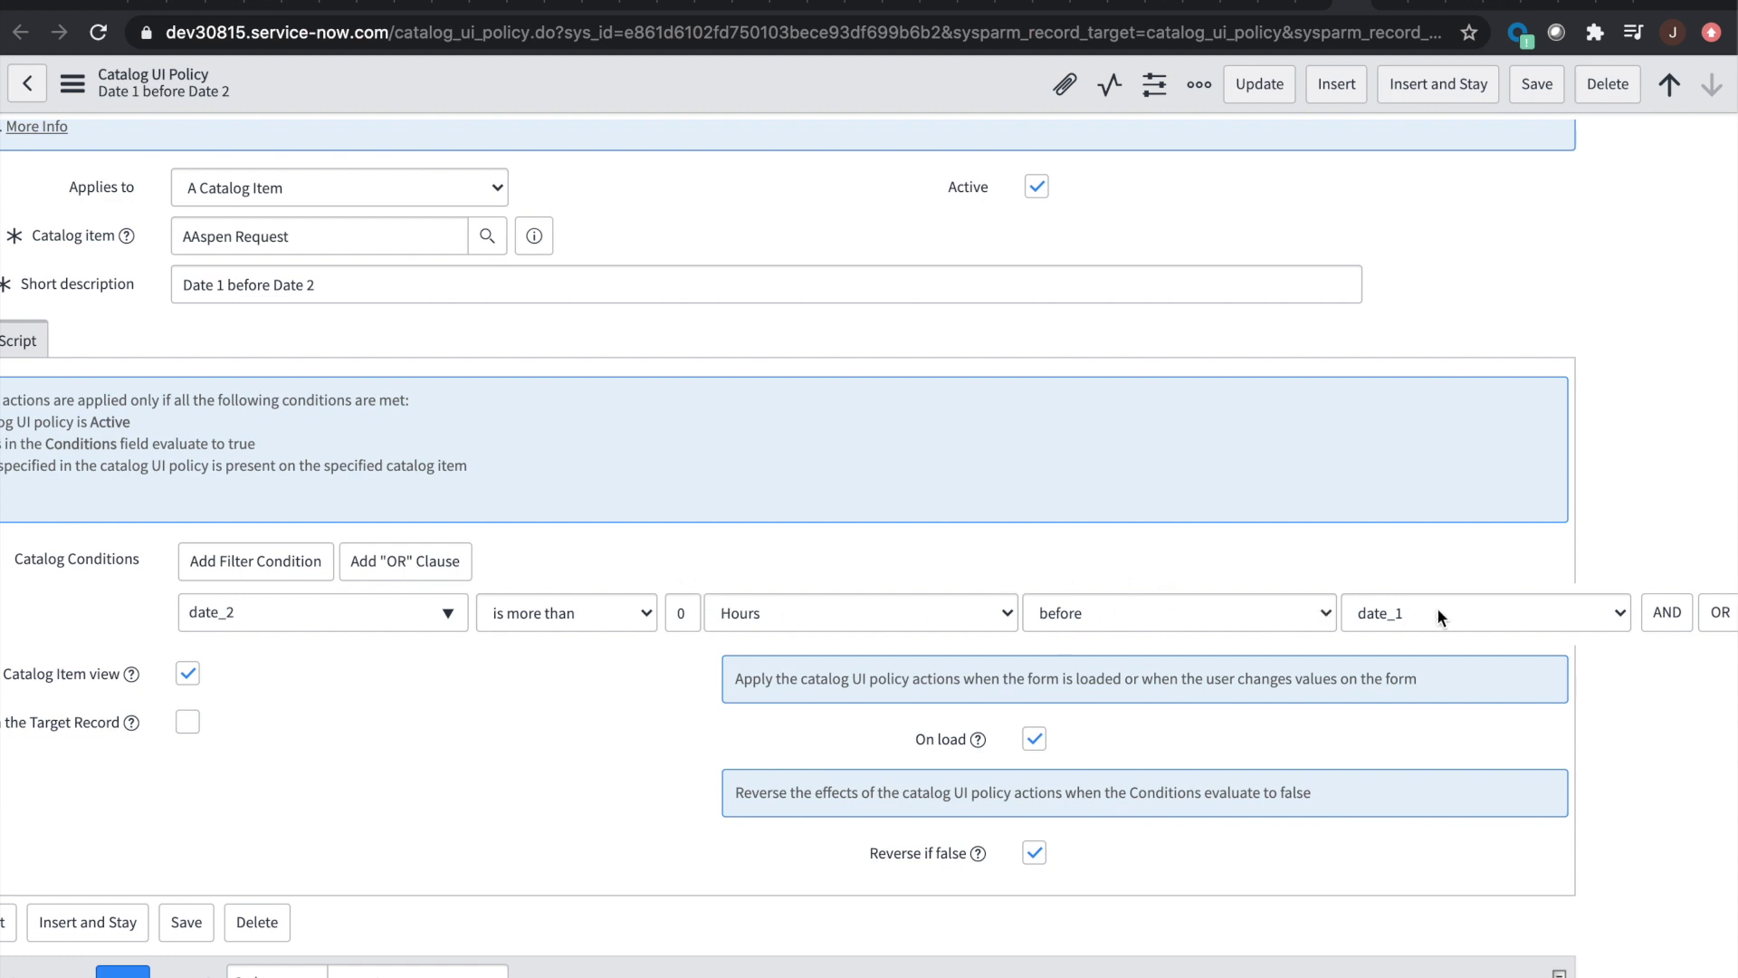
scroll(1421, 606, "left", 3)
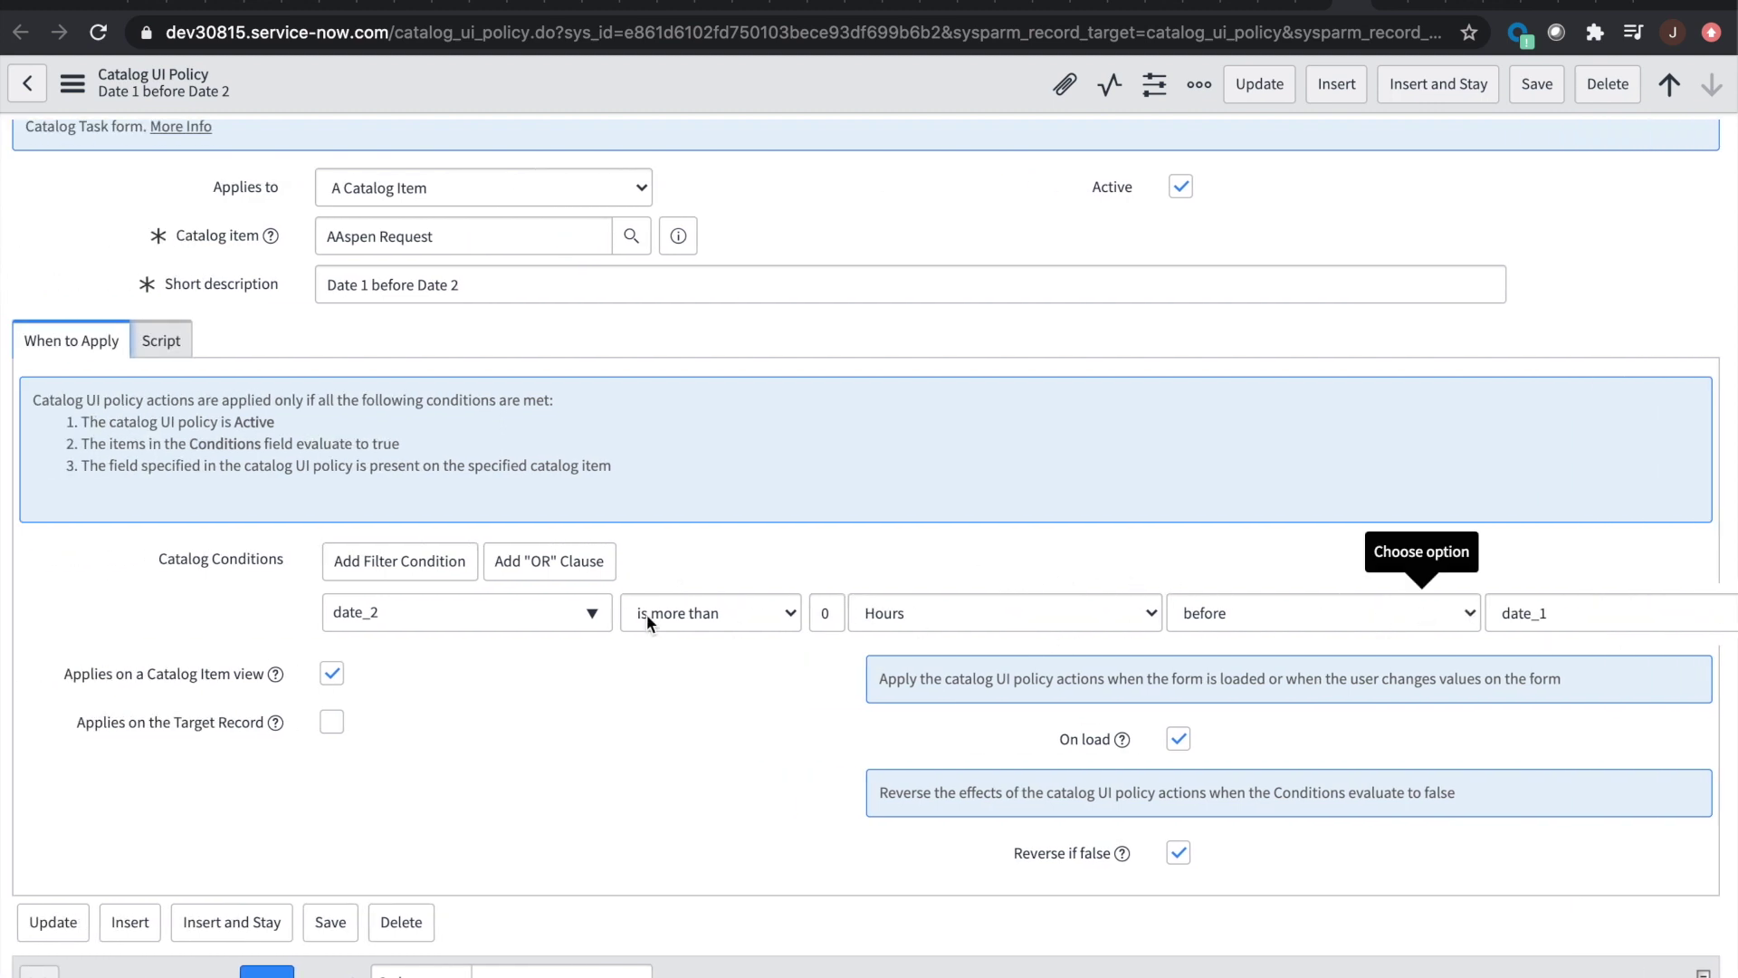
Step: Show the policy's script settings, switch Run scripts off and back on, and keep the UI type at All
left_click(162, 344)
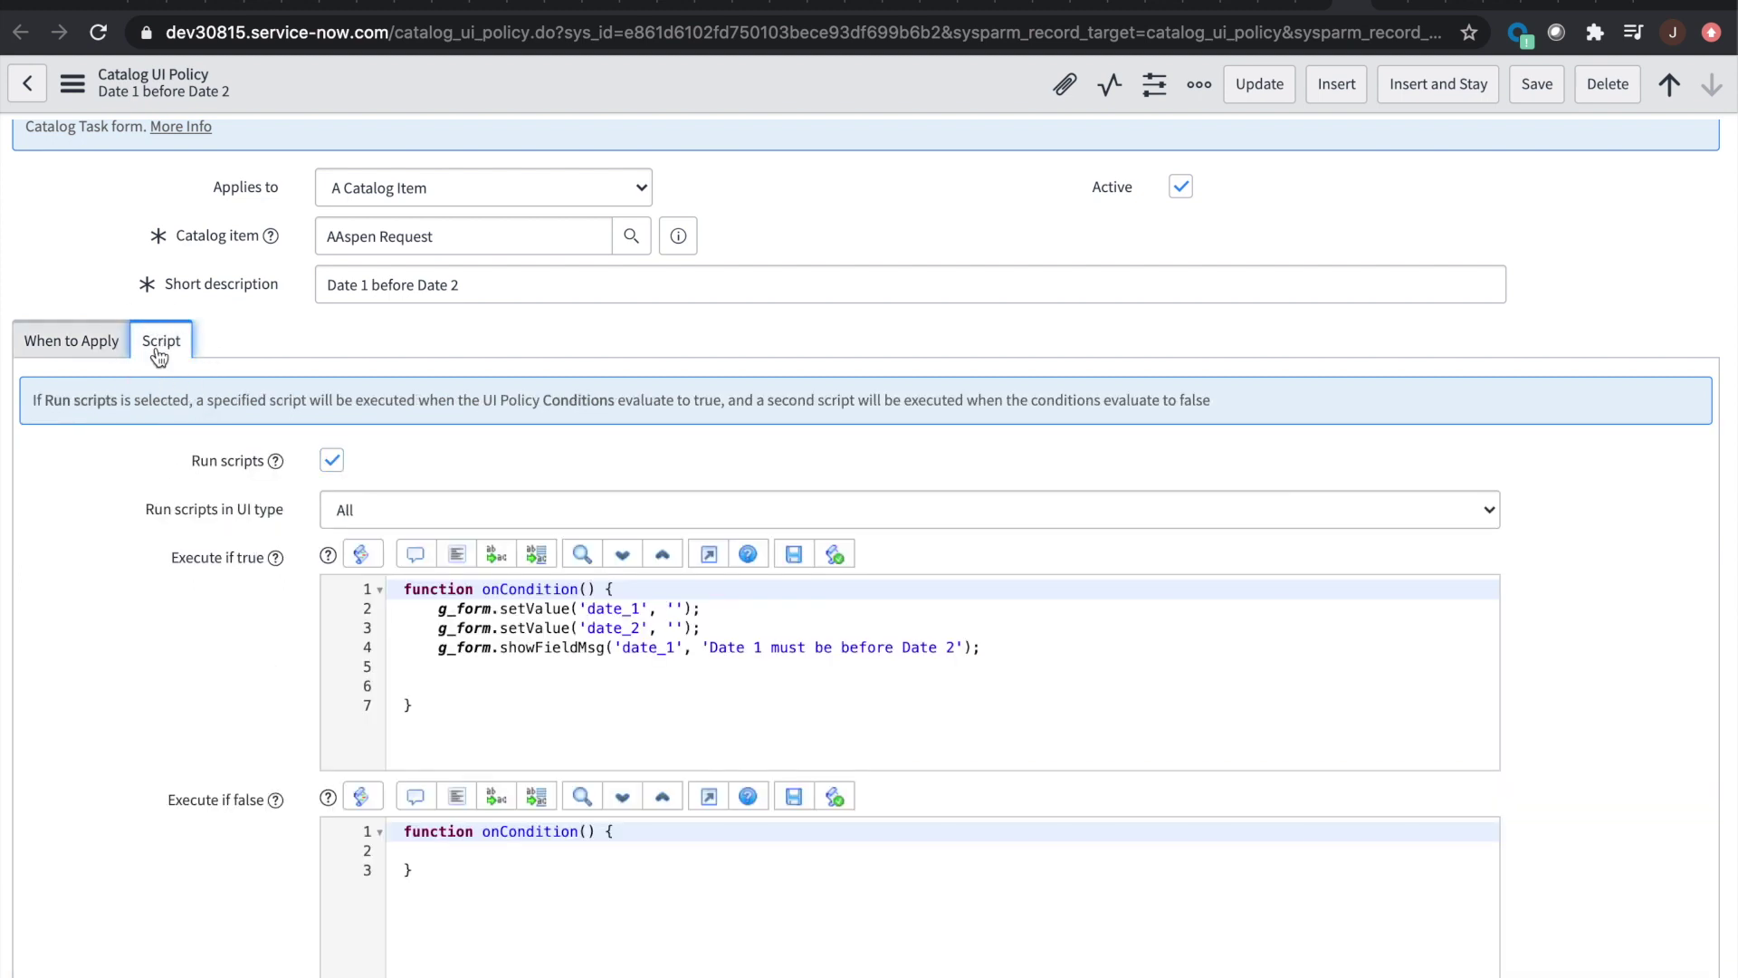
left_click(333, 460)
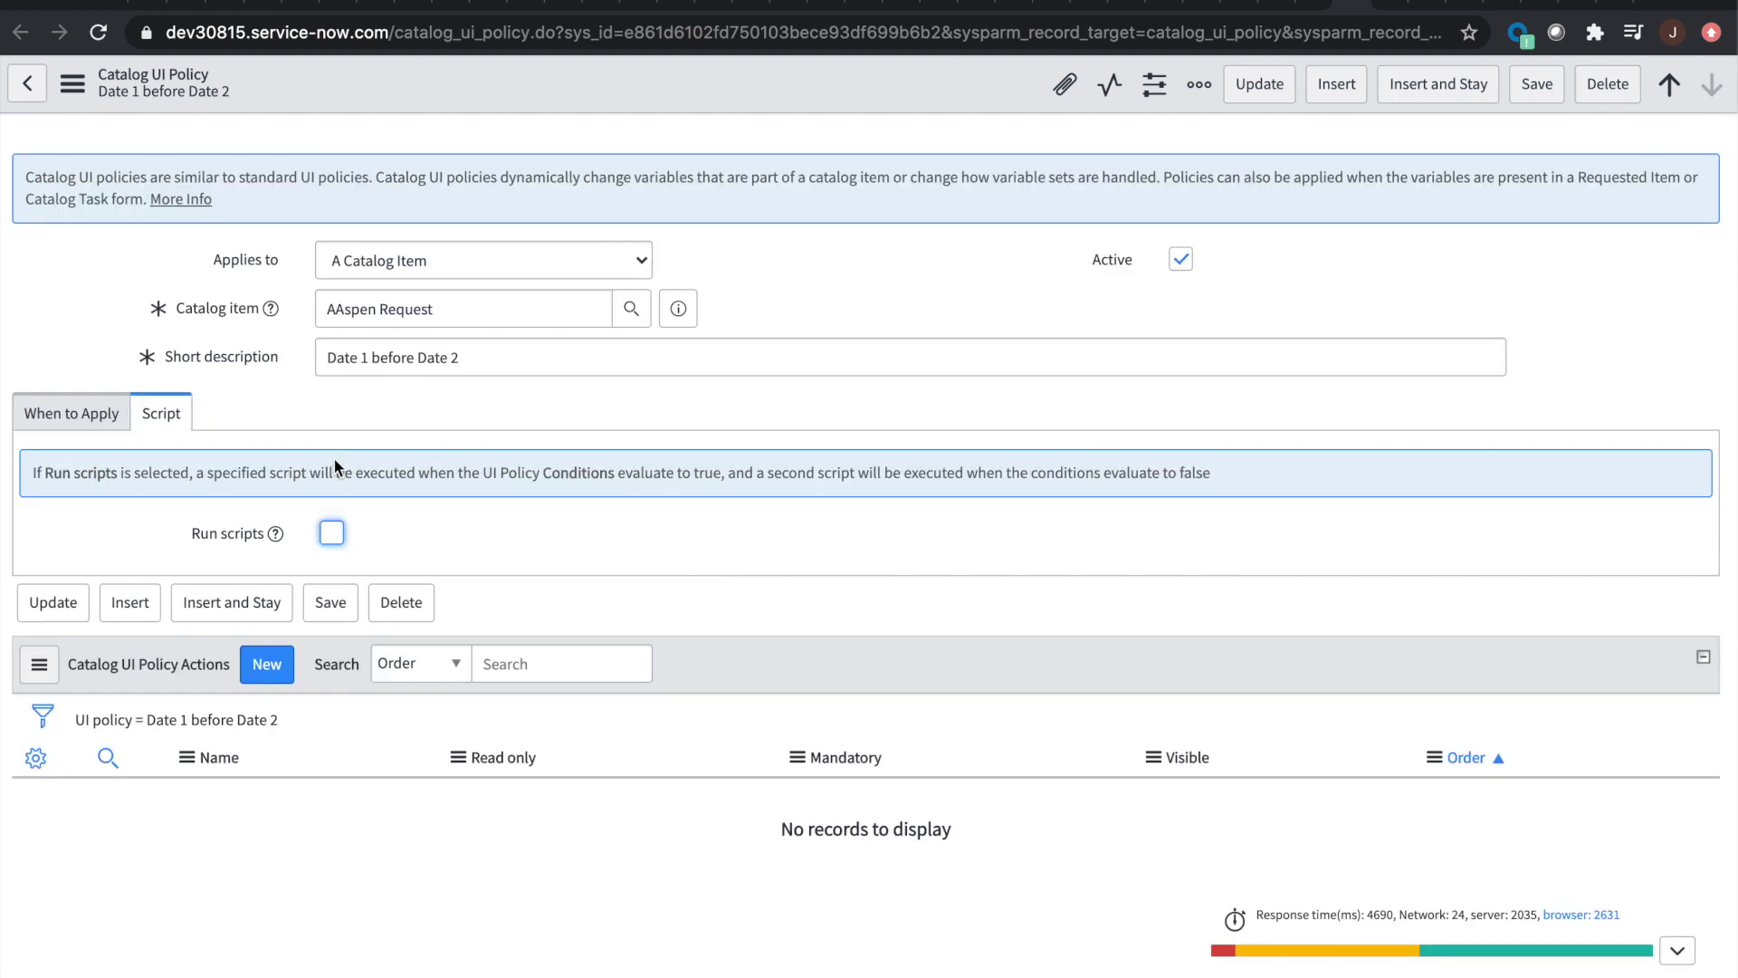
left_click(332, 532)
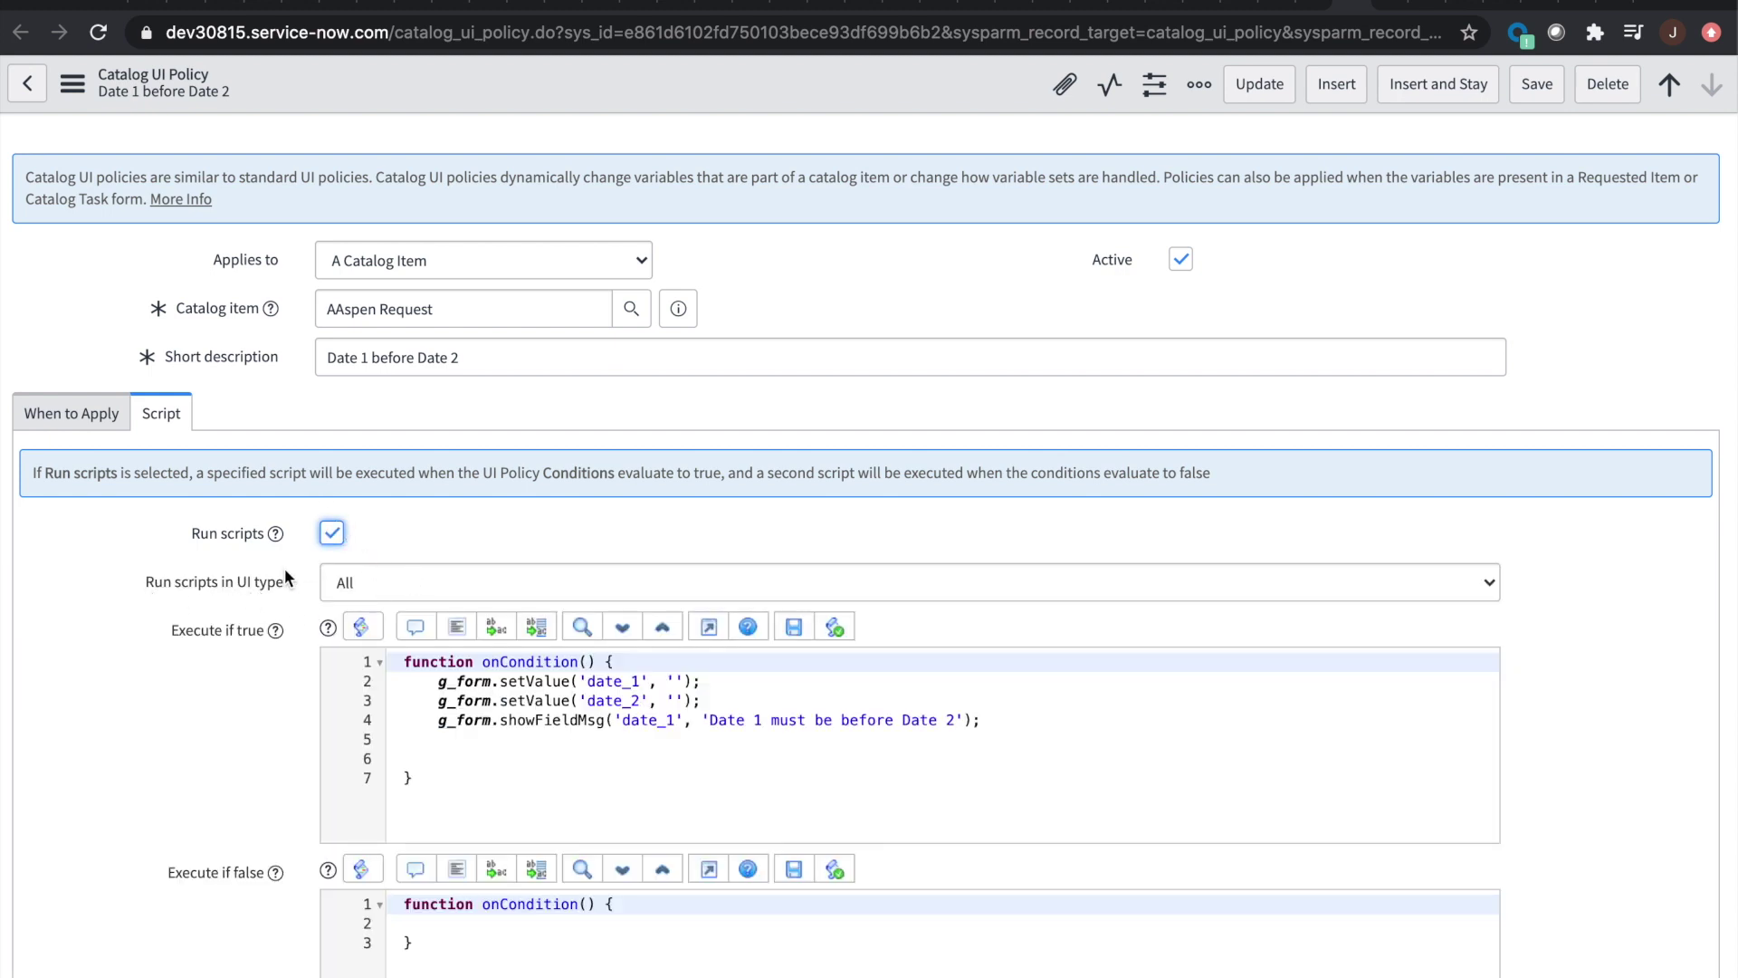
left_click(369, 590)
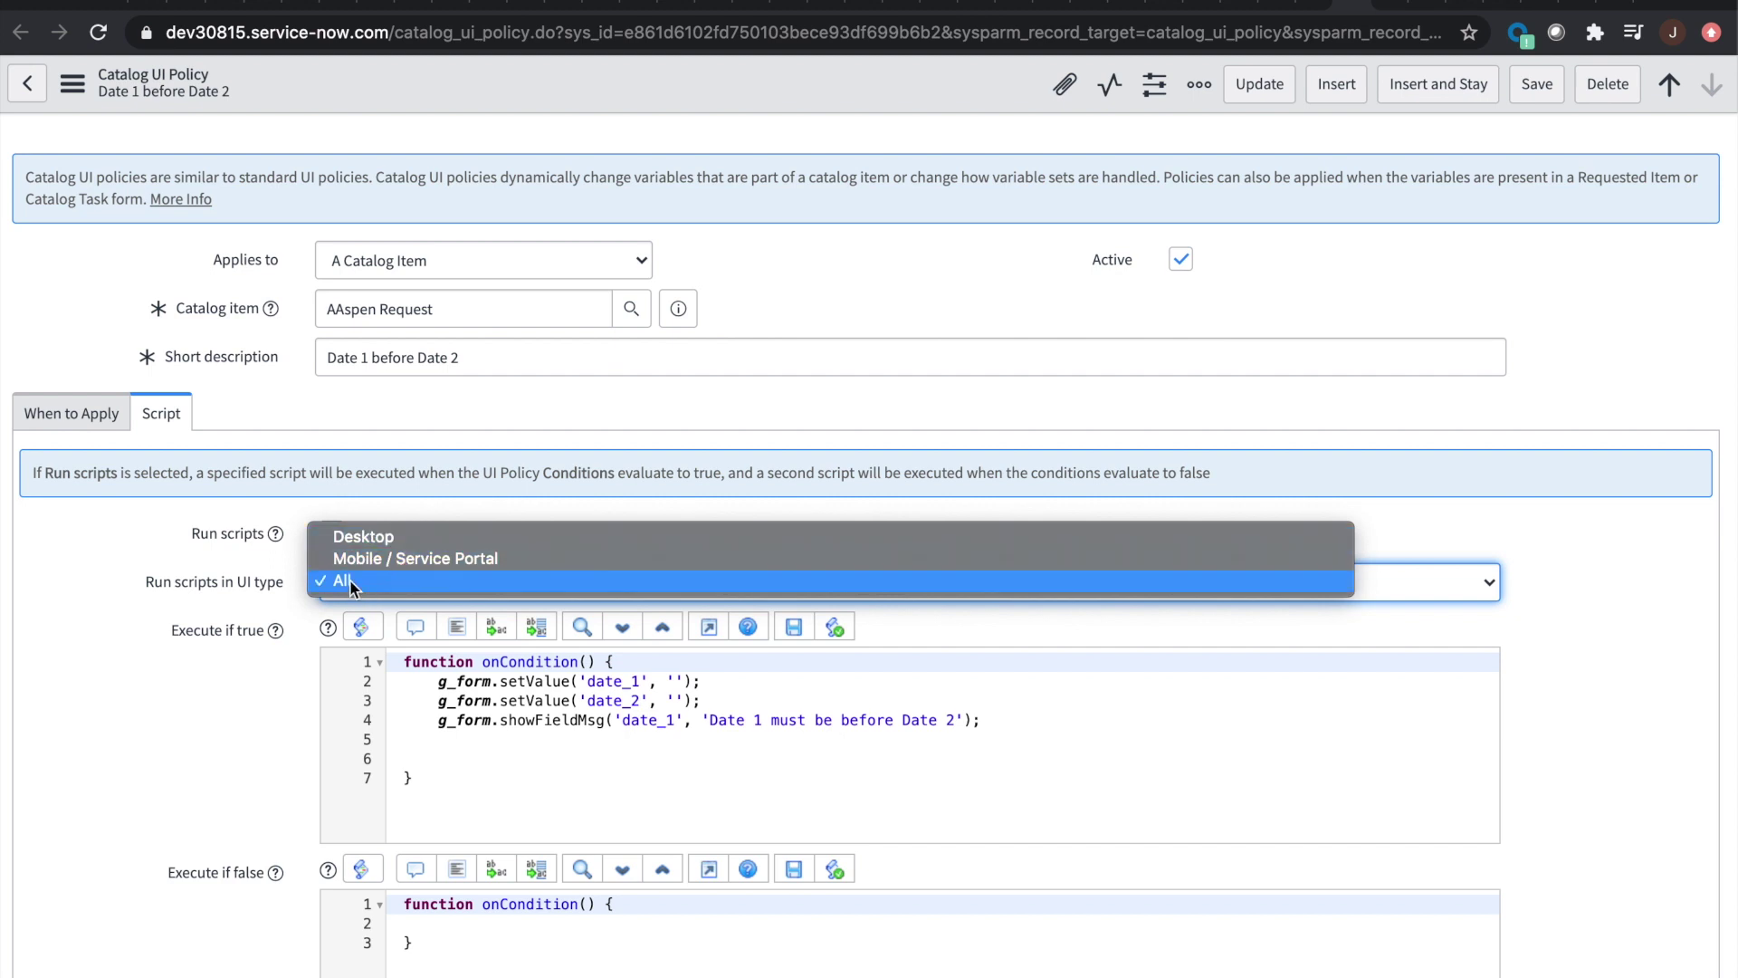
left_click(351, 582)
Step: Examine the policy's Execute if true and Execute if false scripts, and return to its When to Apply settings
scroll(282, 788, "down", 3)
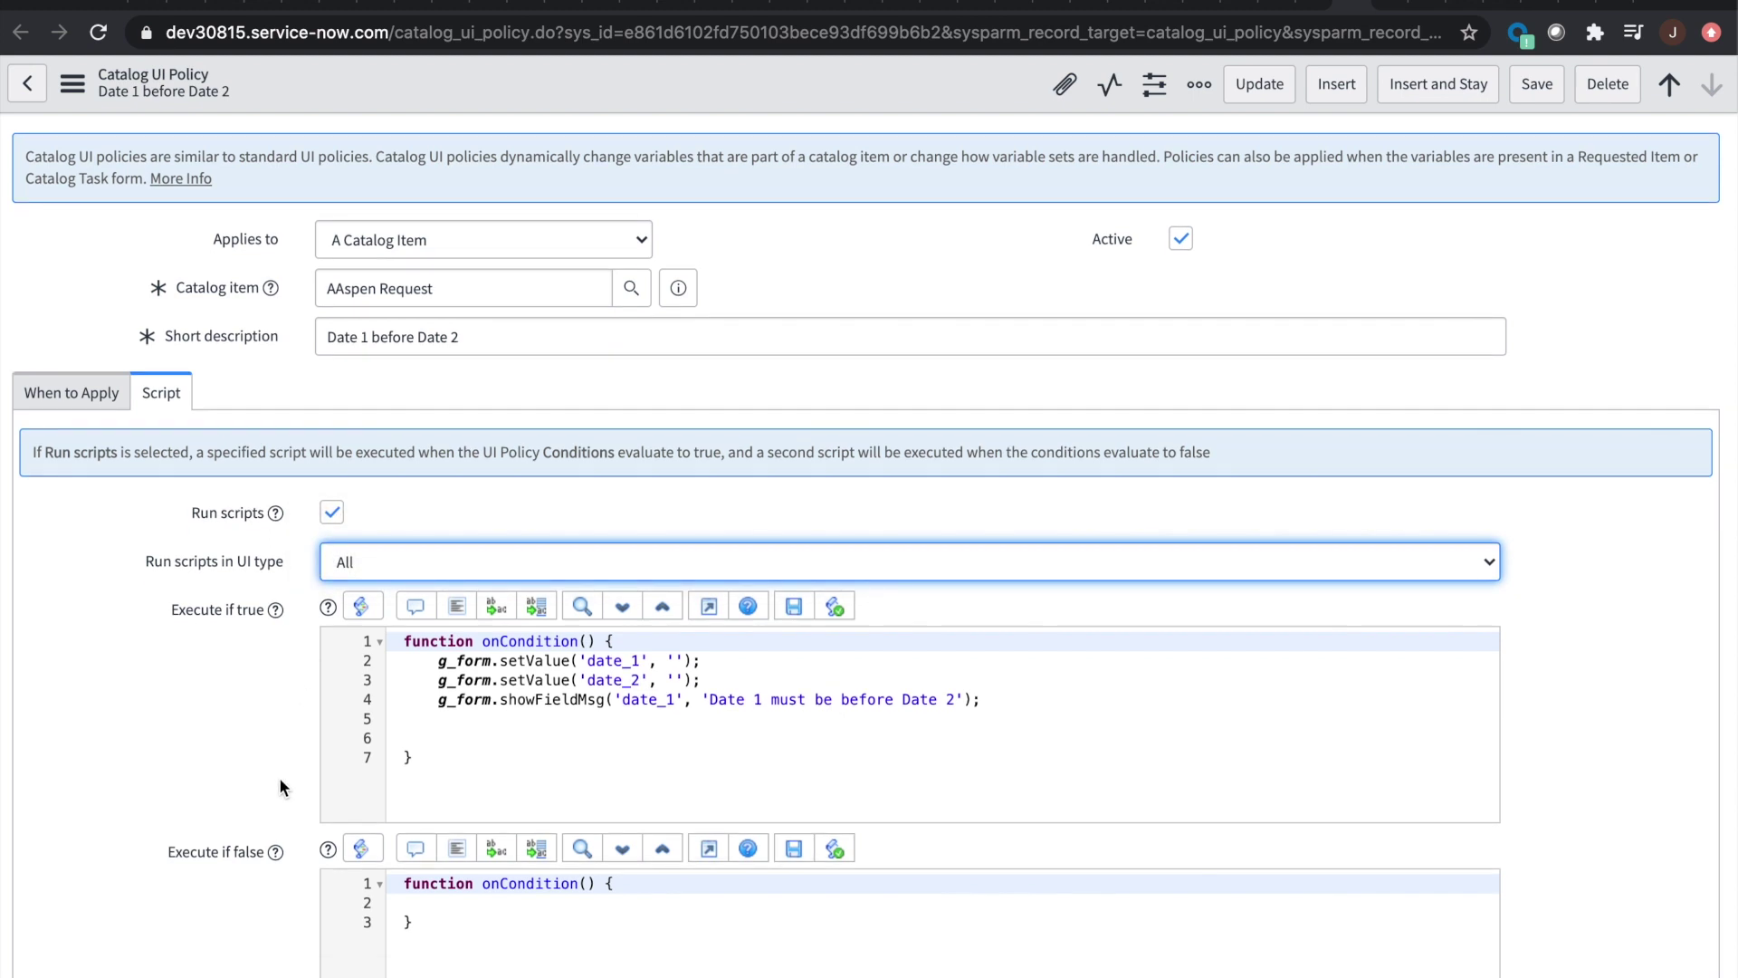
scroll(281, 787, "down", 2)
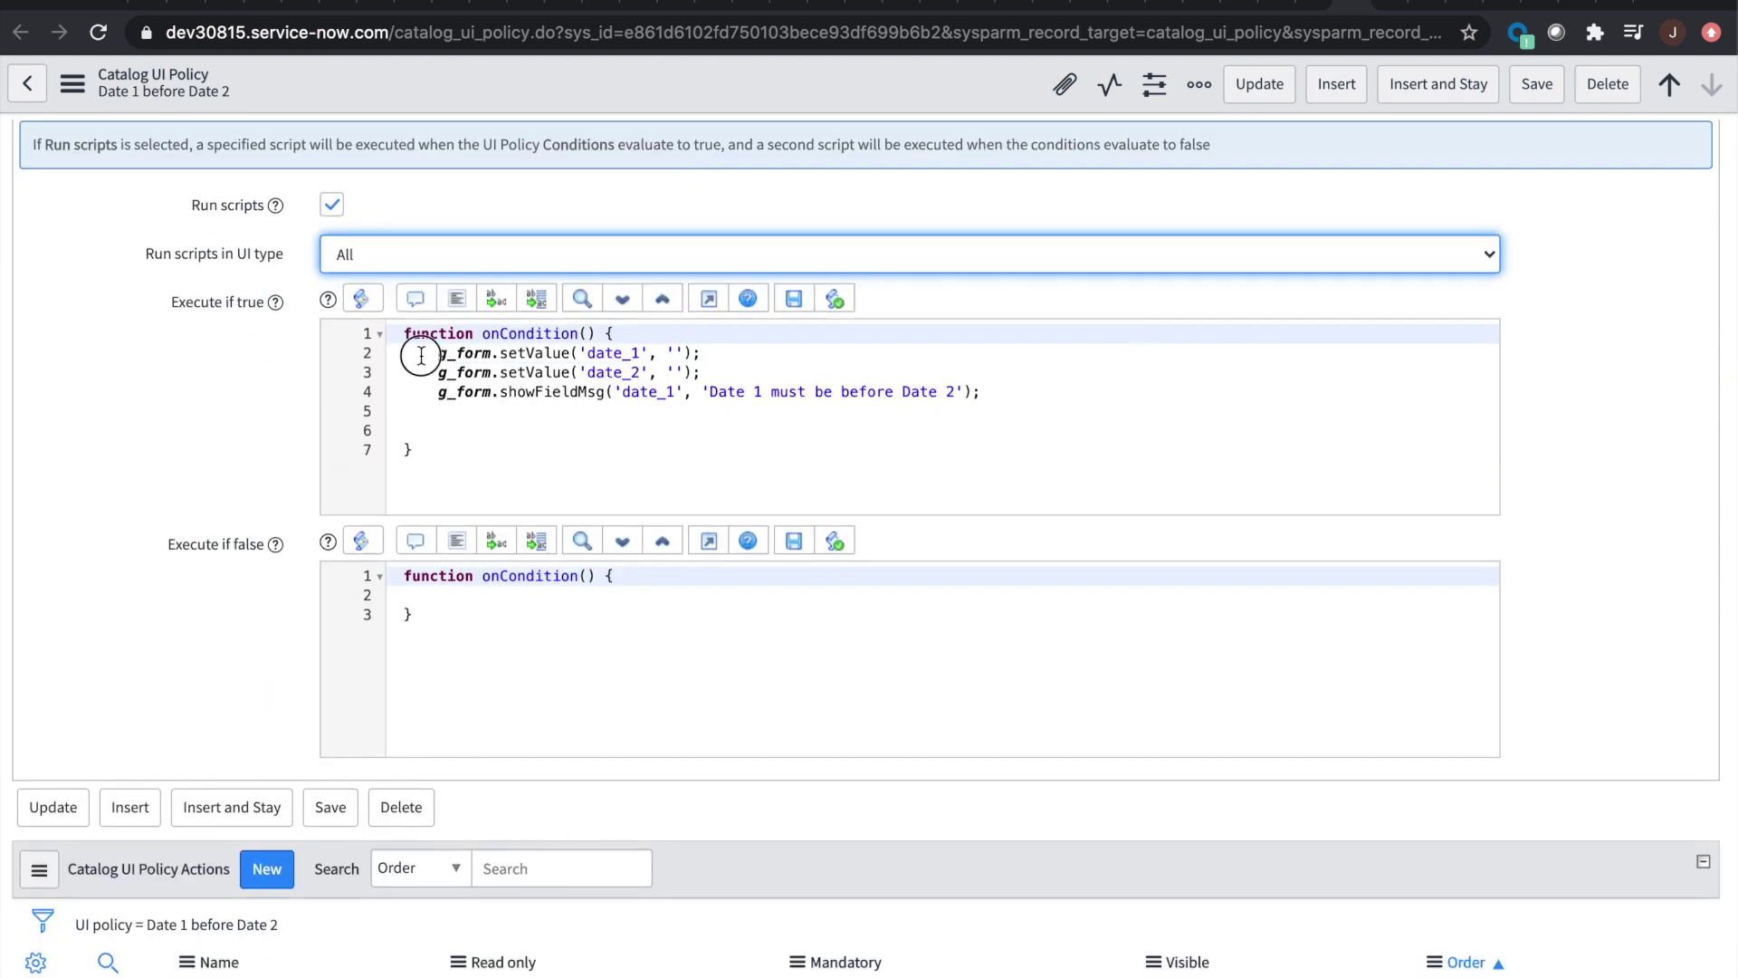
left_click(419, 353)
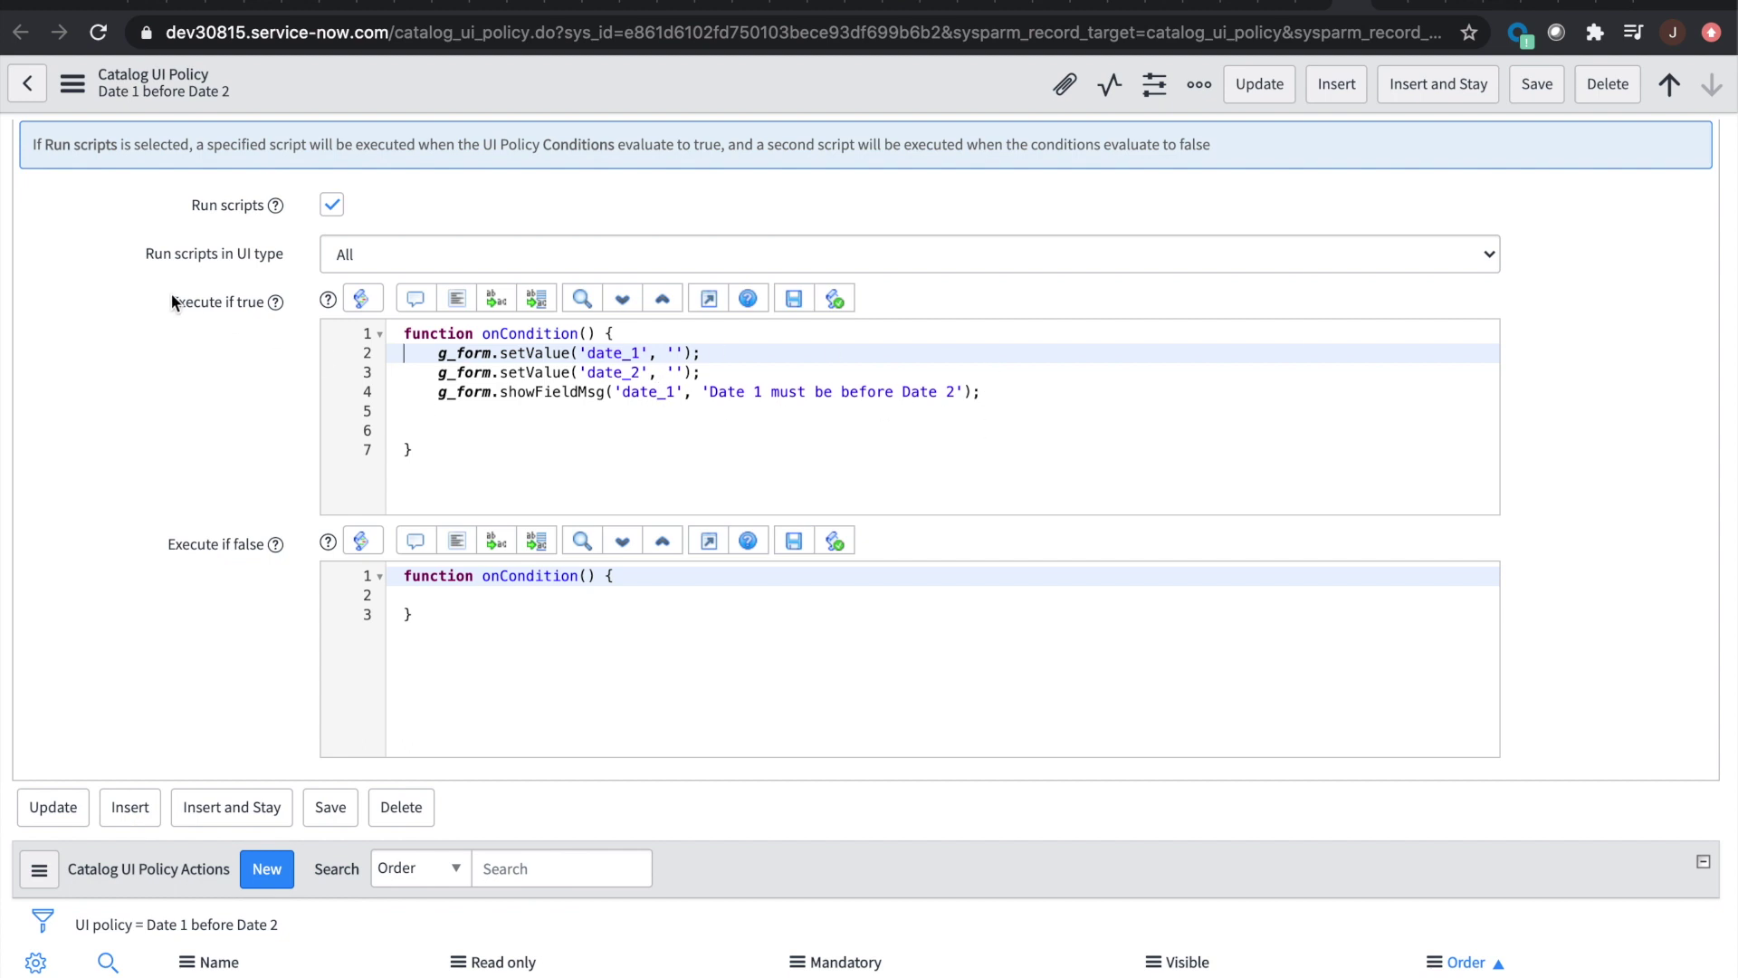
left_click(465, 615)
left_click(464, 595)
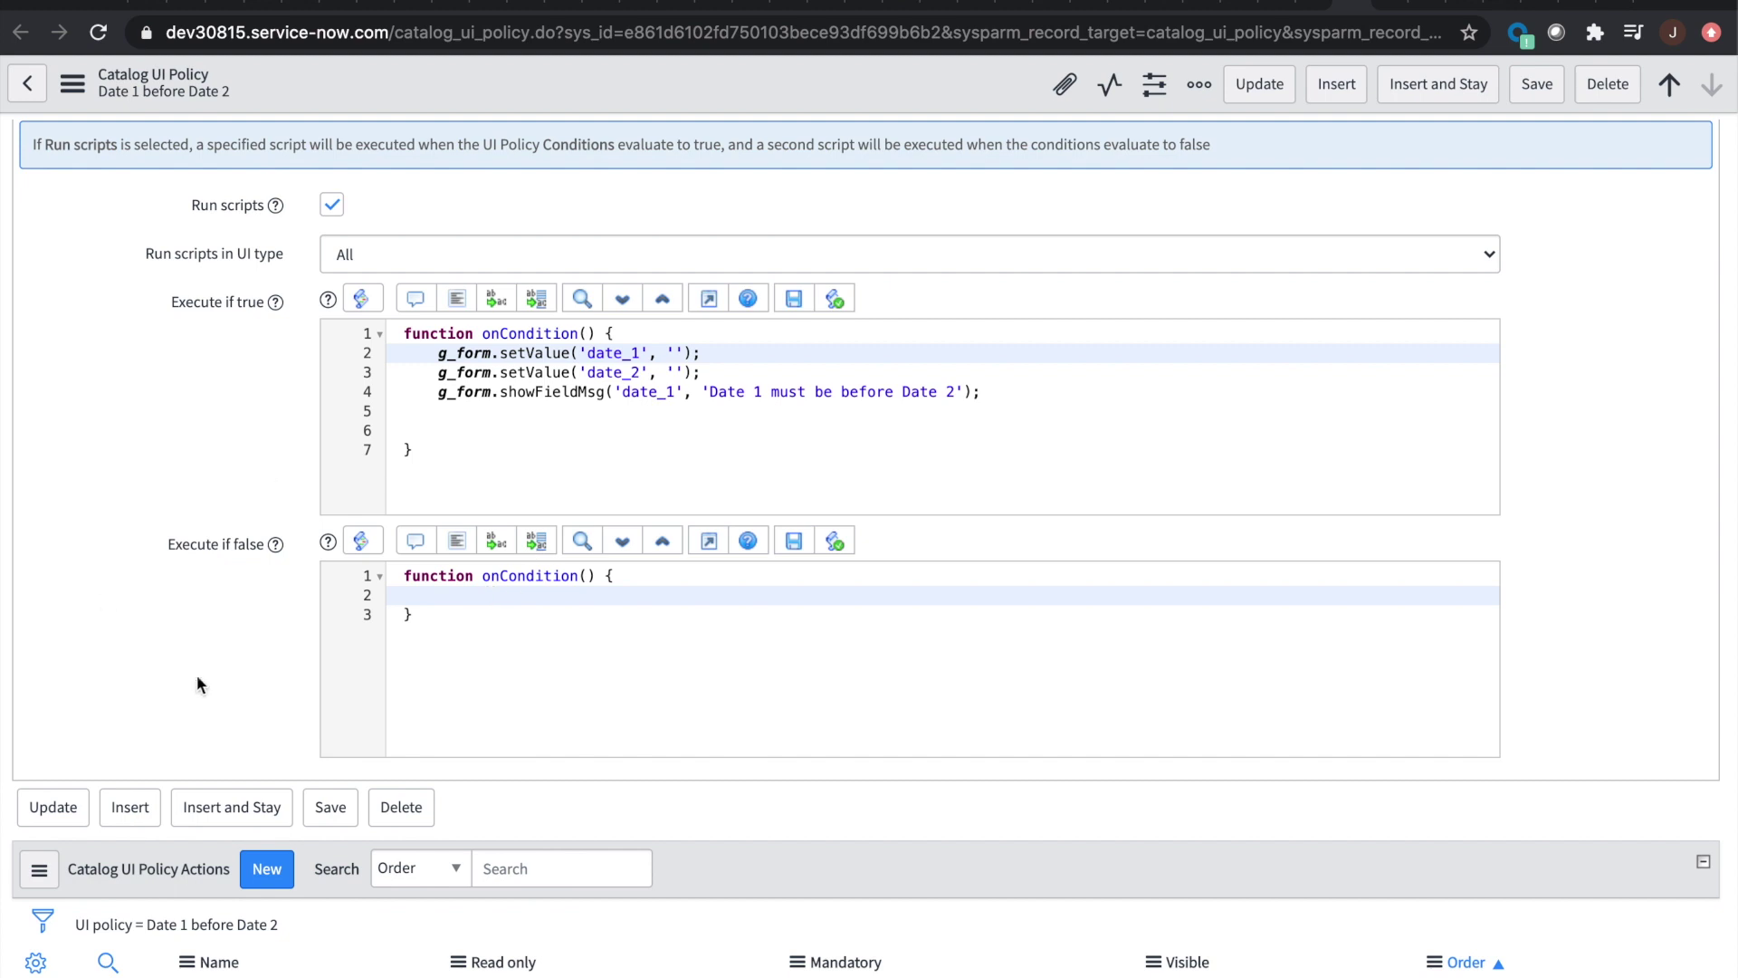
scroll(331, 545, "up", 1)
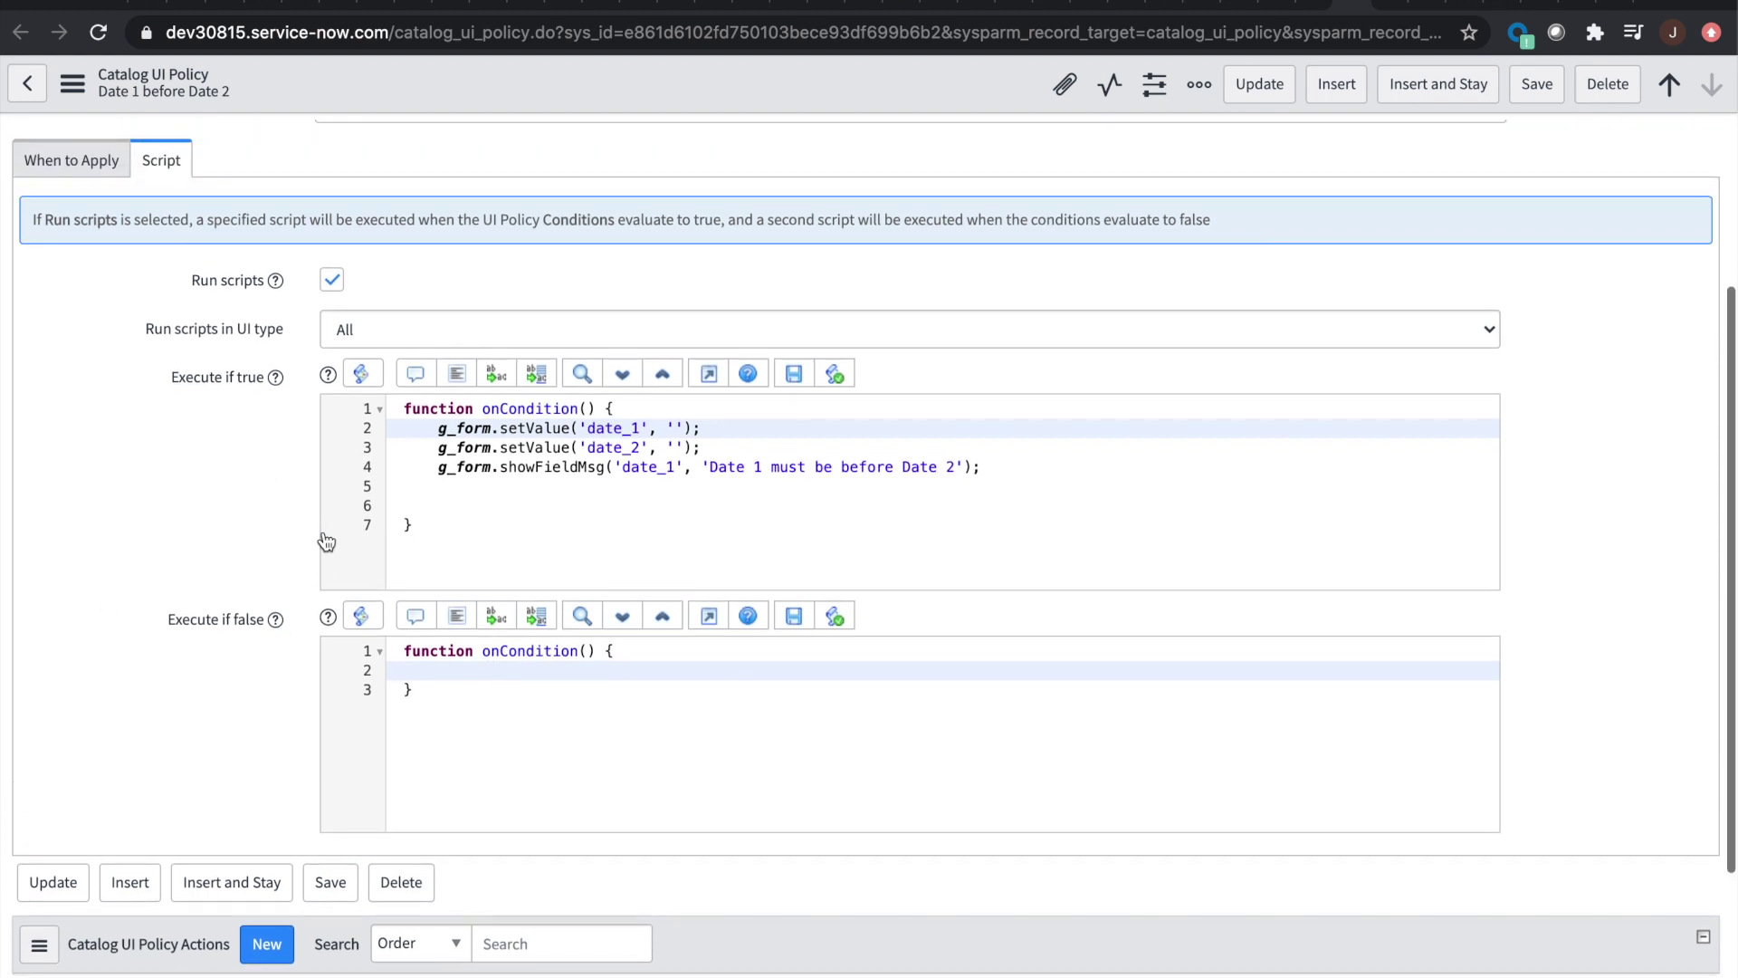
left_click(86, 161)
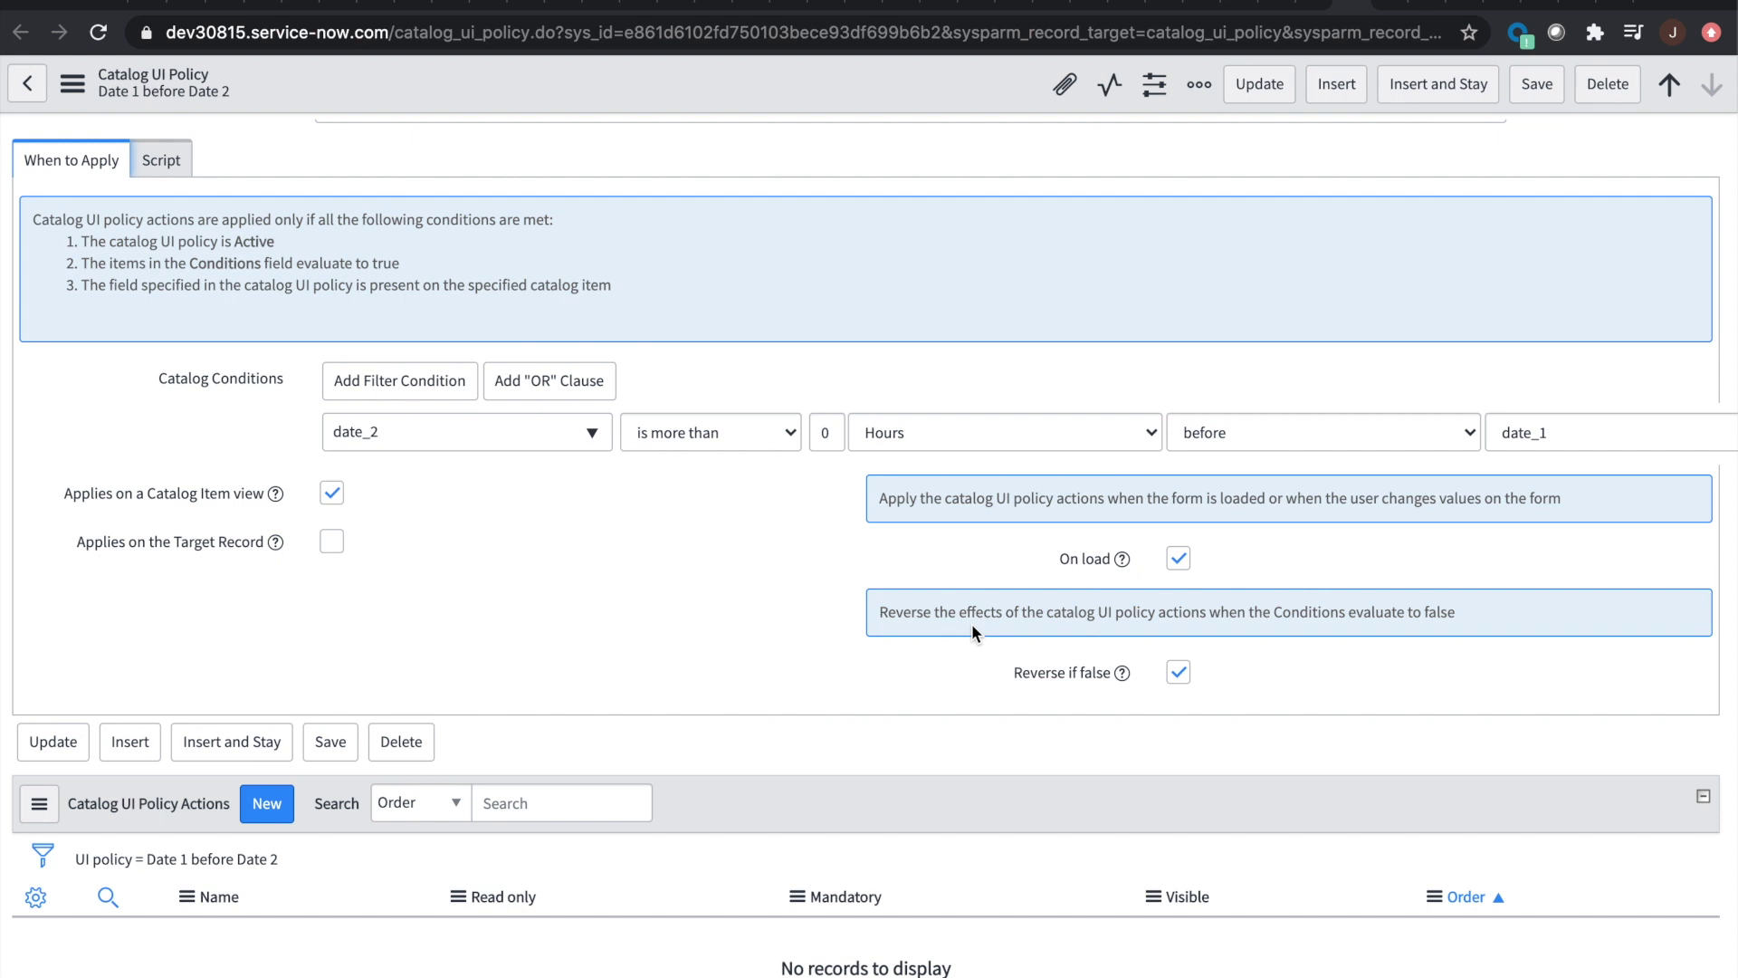
Step: Examine the COVID 19 UI policy's catalog conditions and its Execute if true script
left_click(1385, 9)
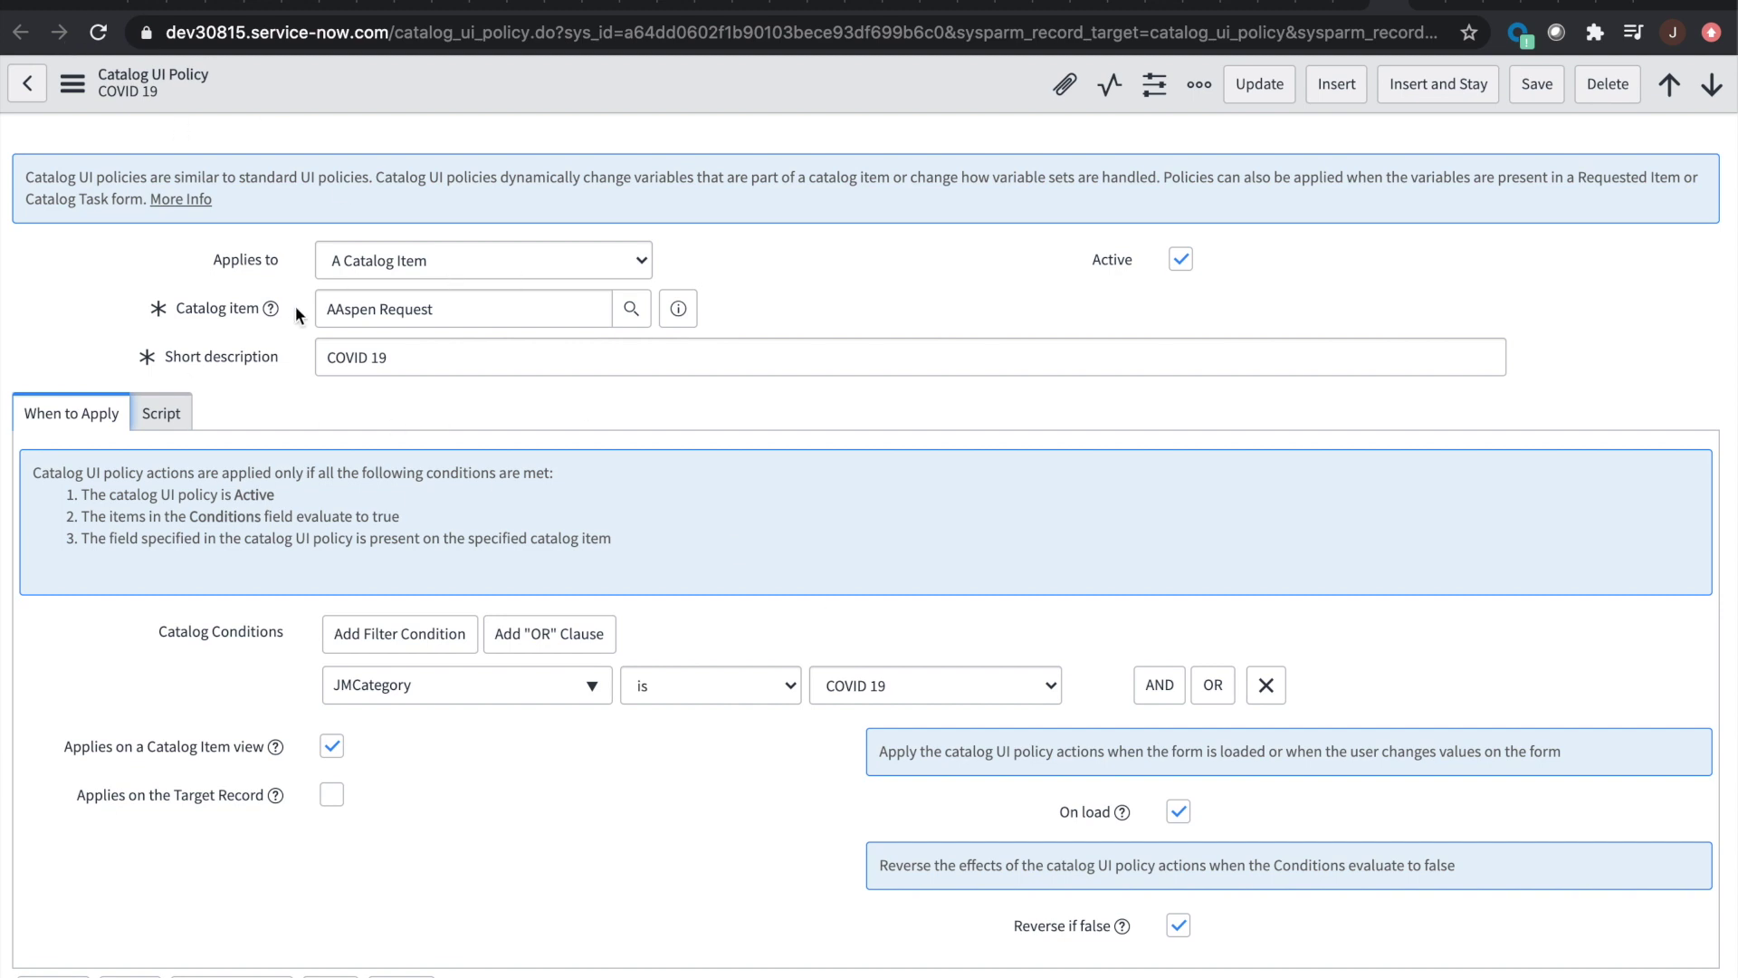
scroll(271, 725, "down", 2)
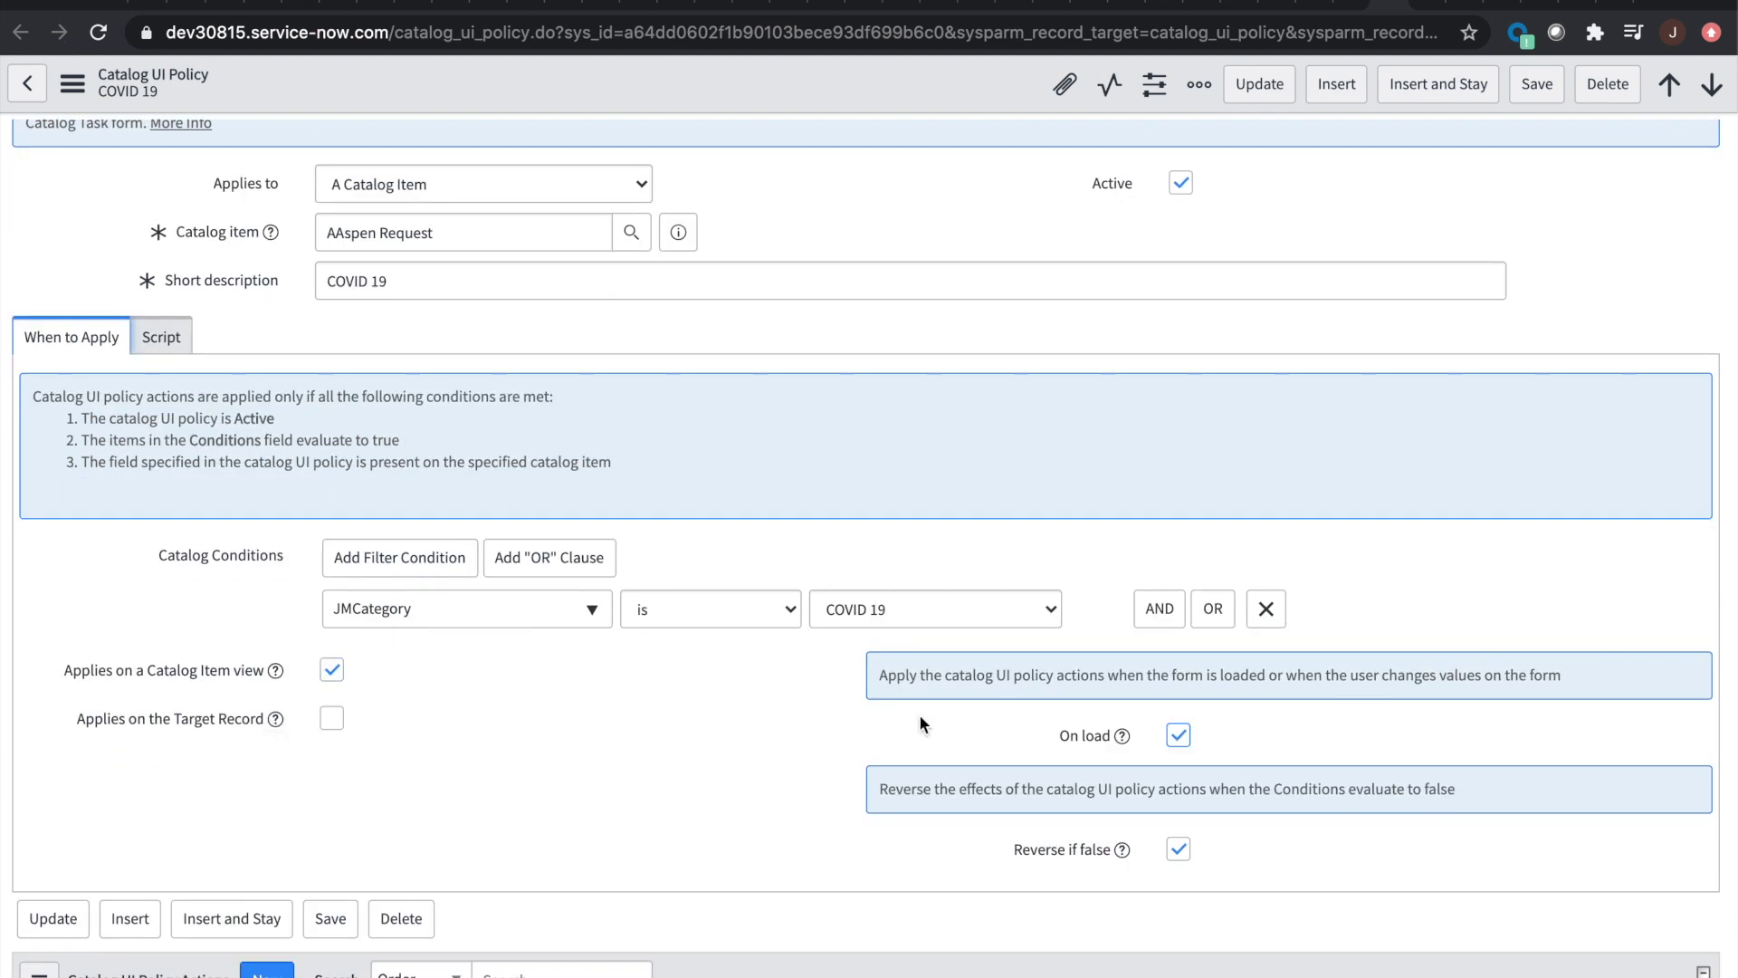
scroll(557, 666, "down", 3)
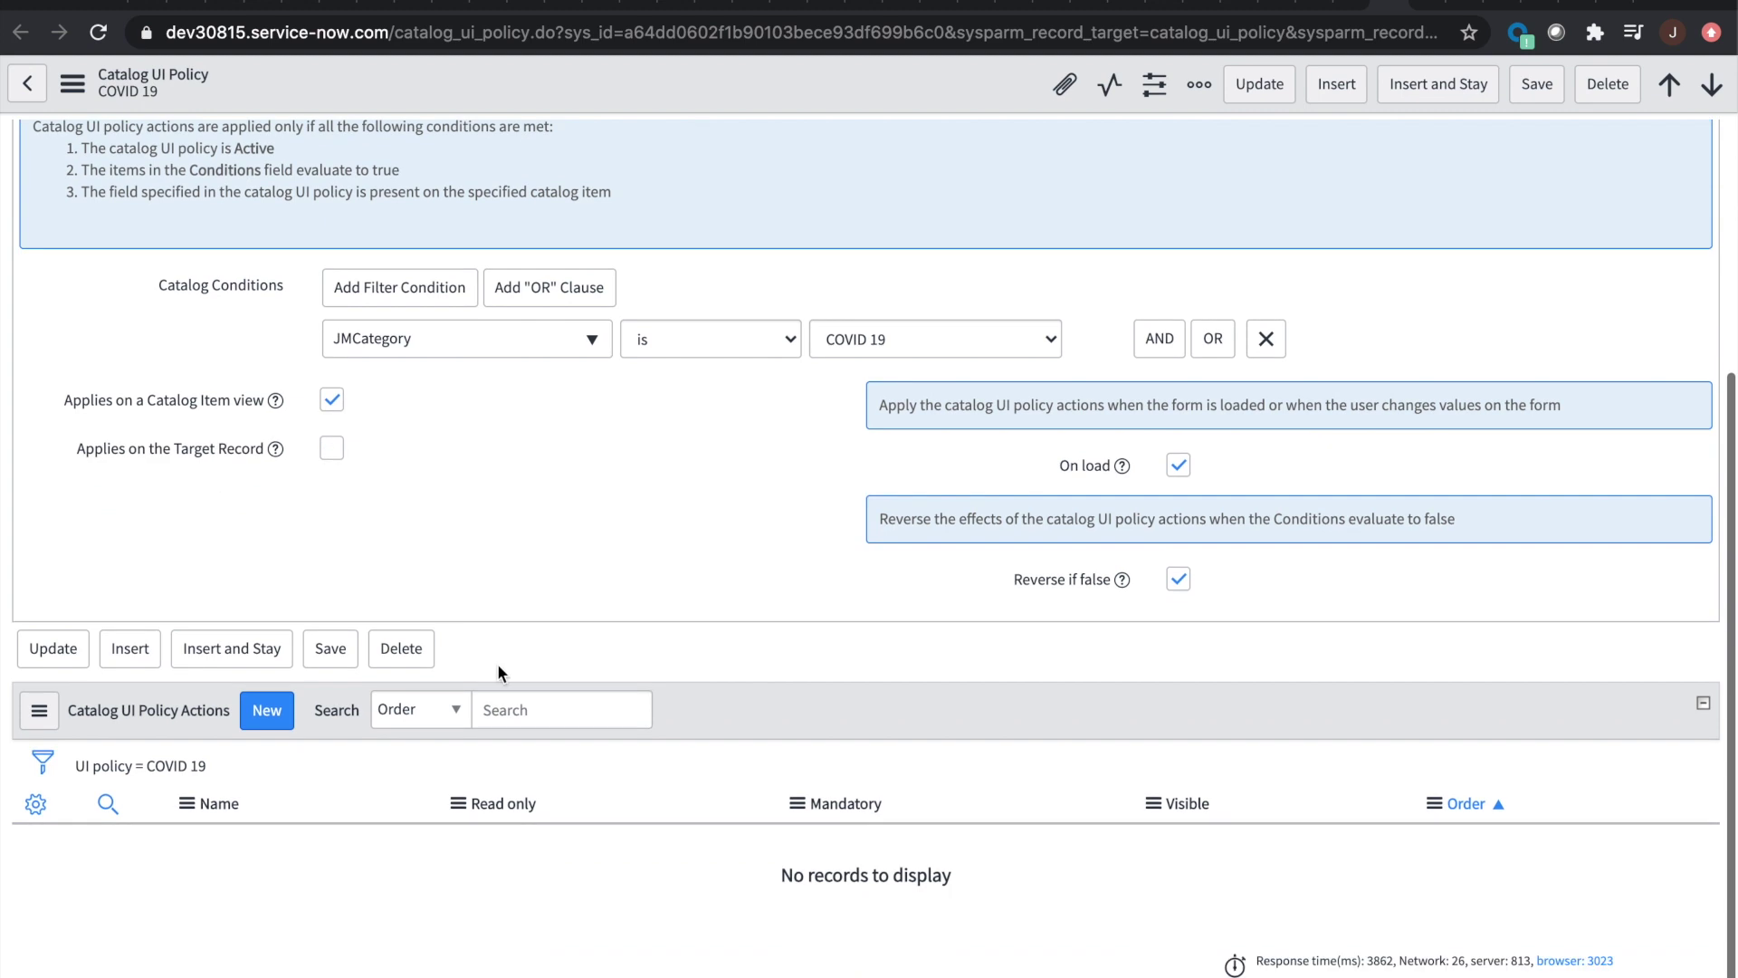
scroll(208, 692, "up", 4)
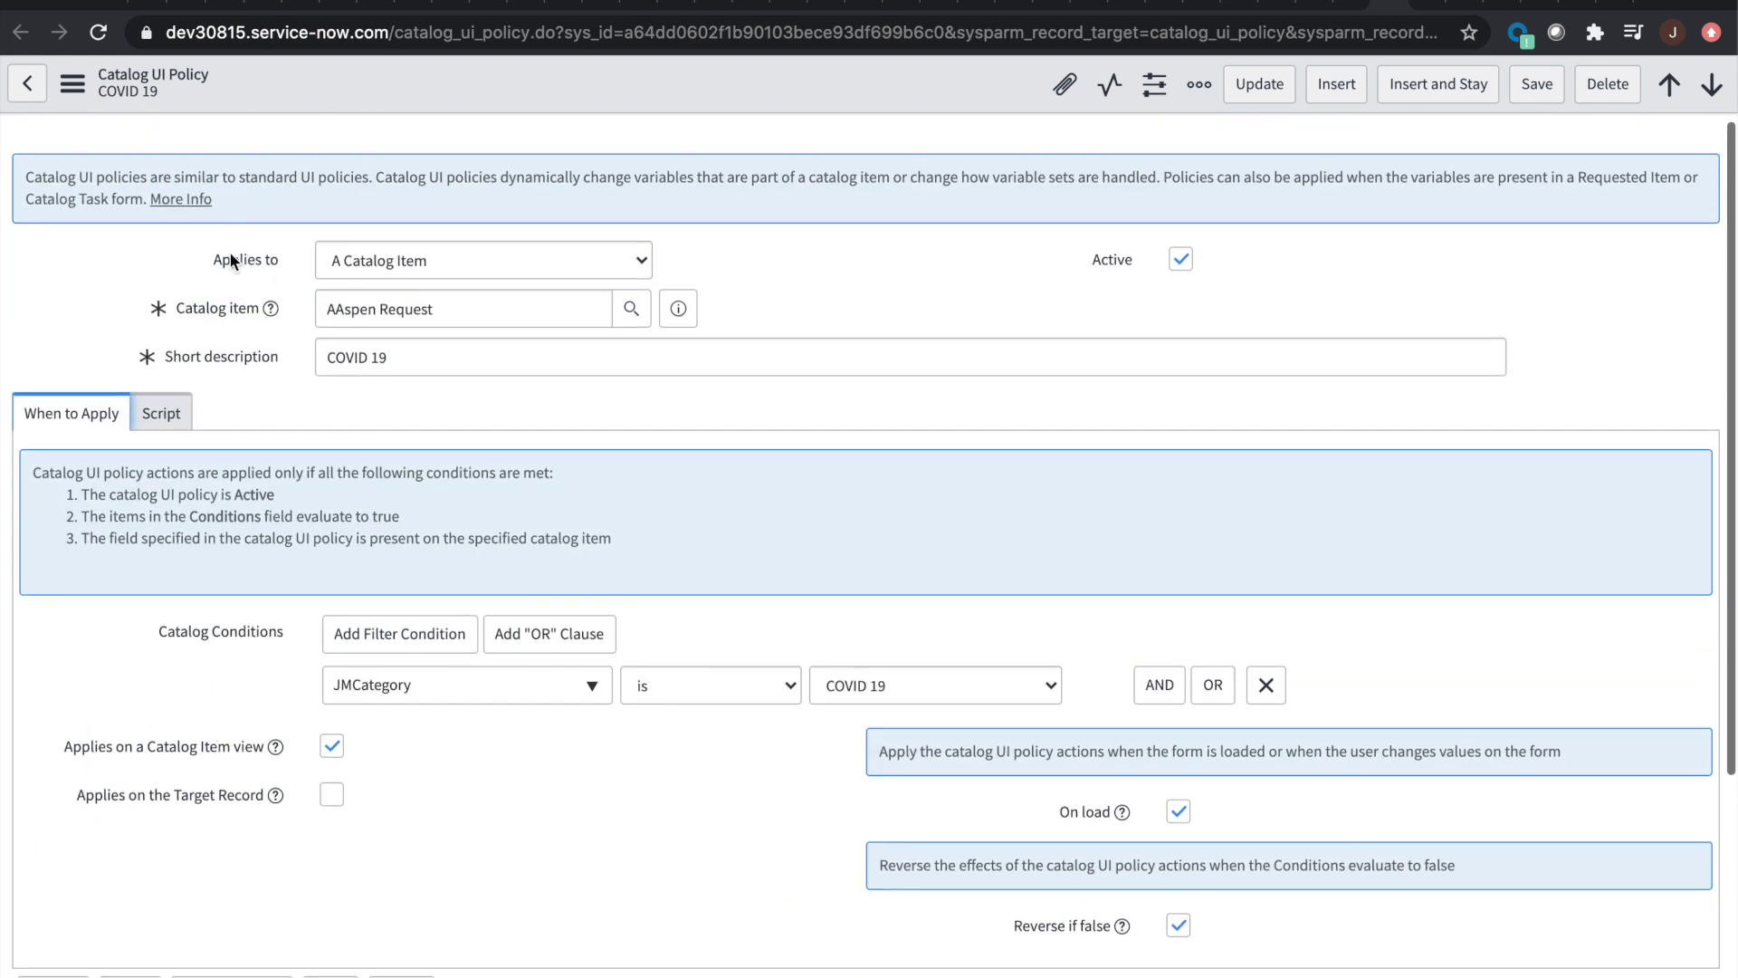
left_click(168, 412)
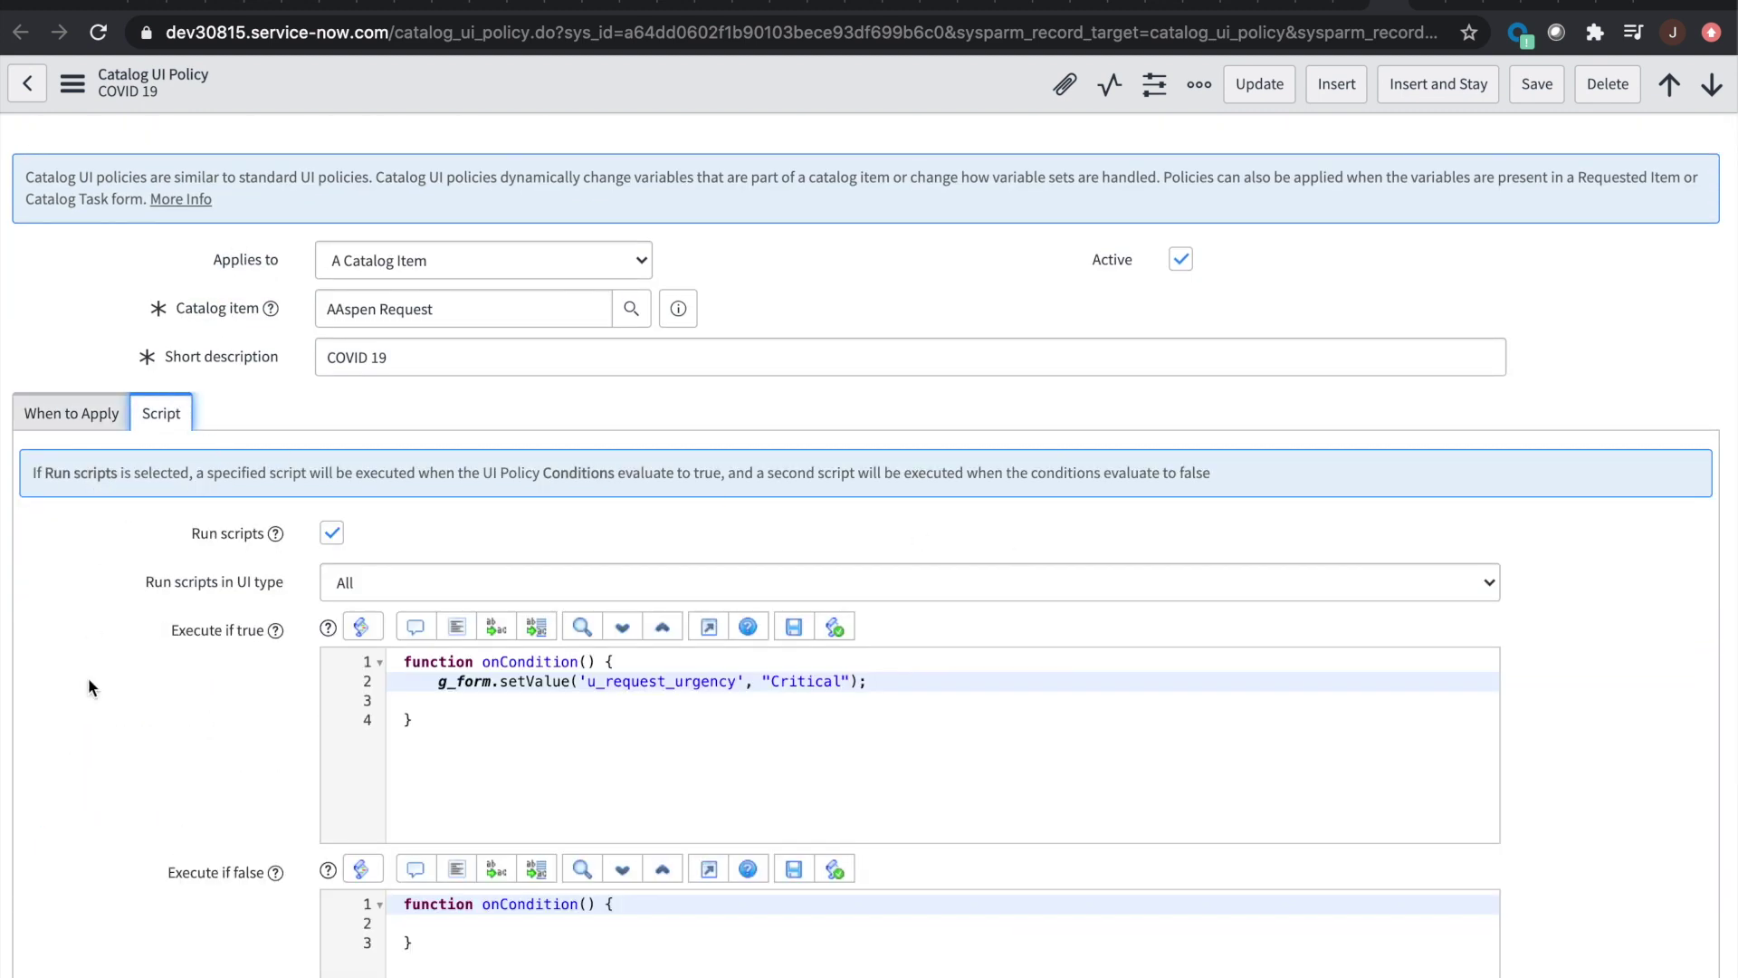
scroll(132, 758, "down", 1)
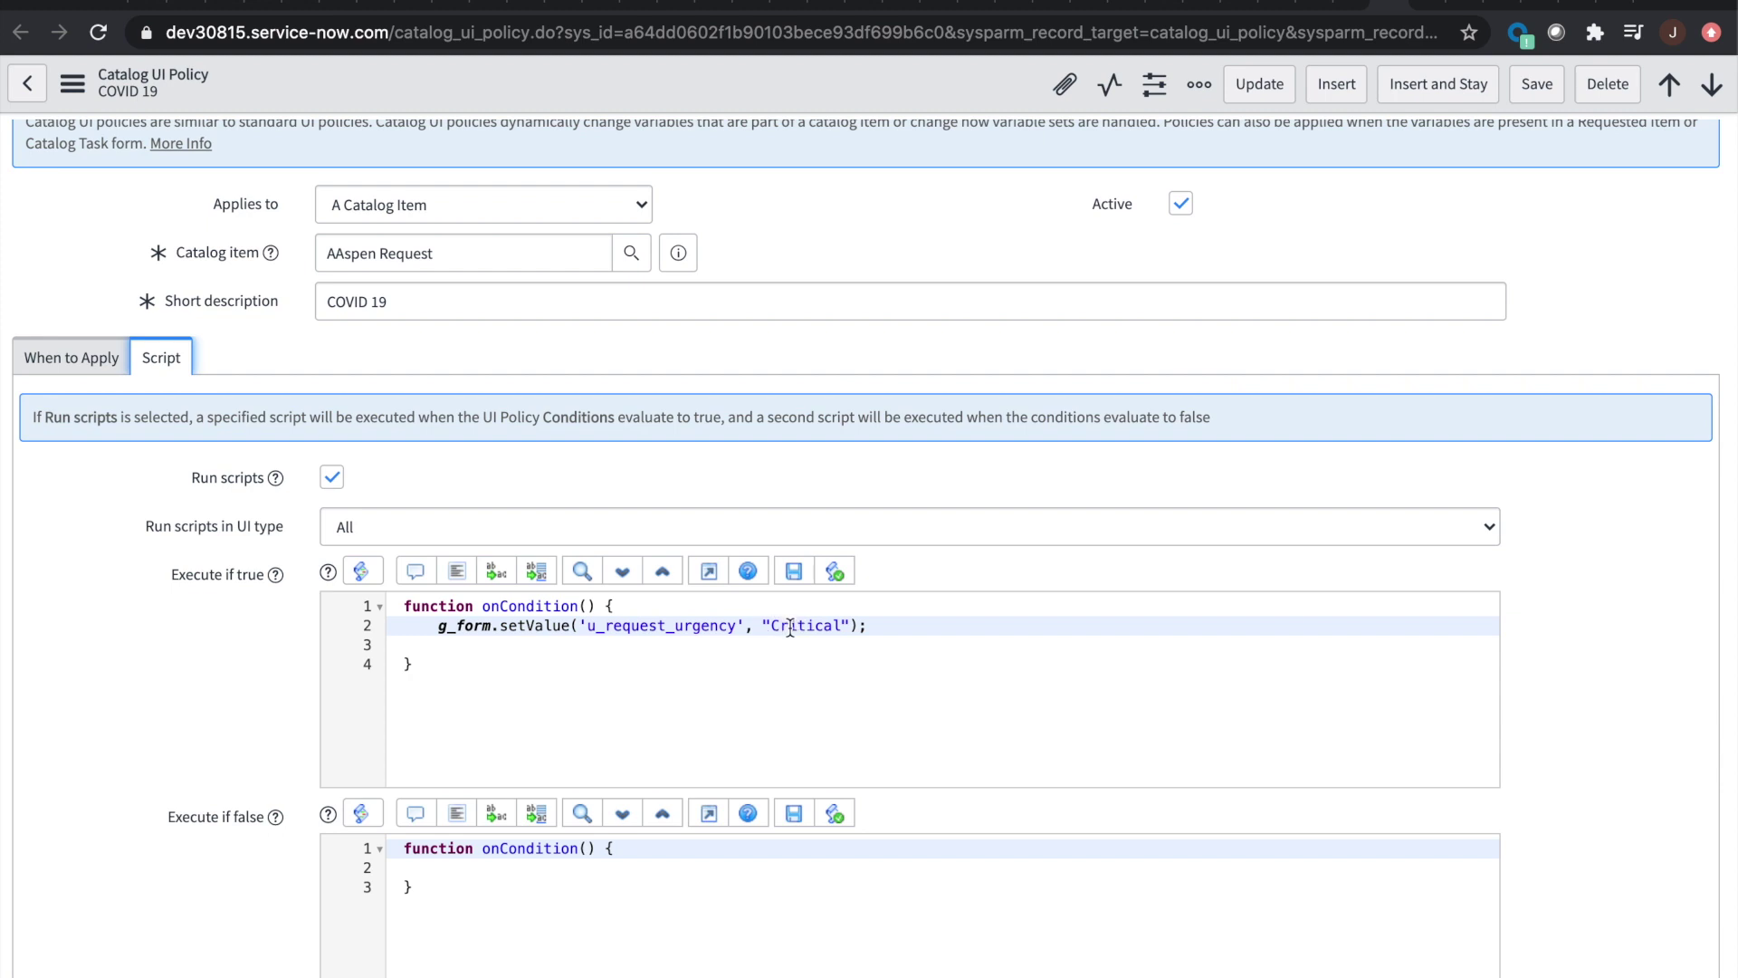
Step: Return to the AAspen Request form and reload it to reset its fields
left_click(1548, 3)
scroll(887, 471, "up", 3)
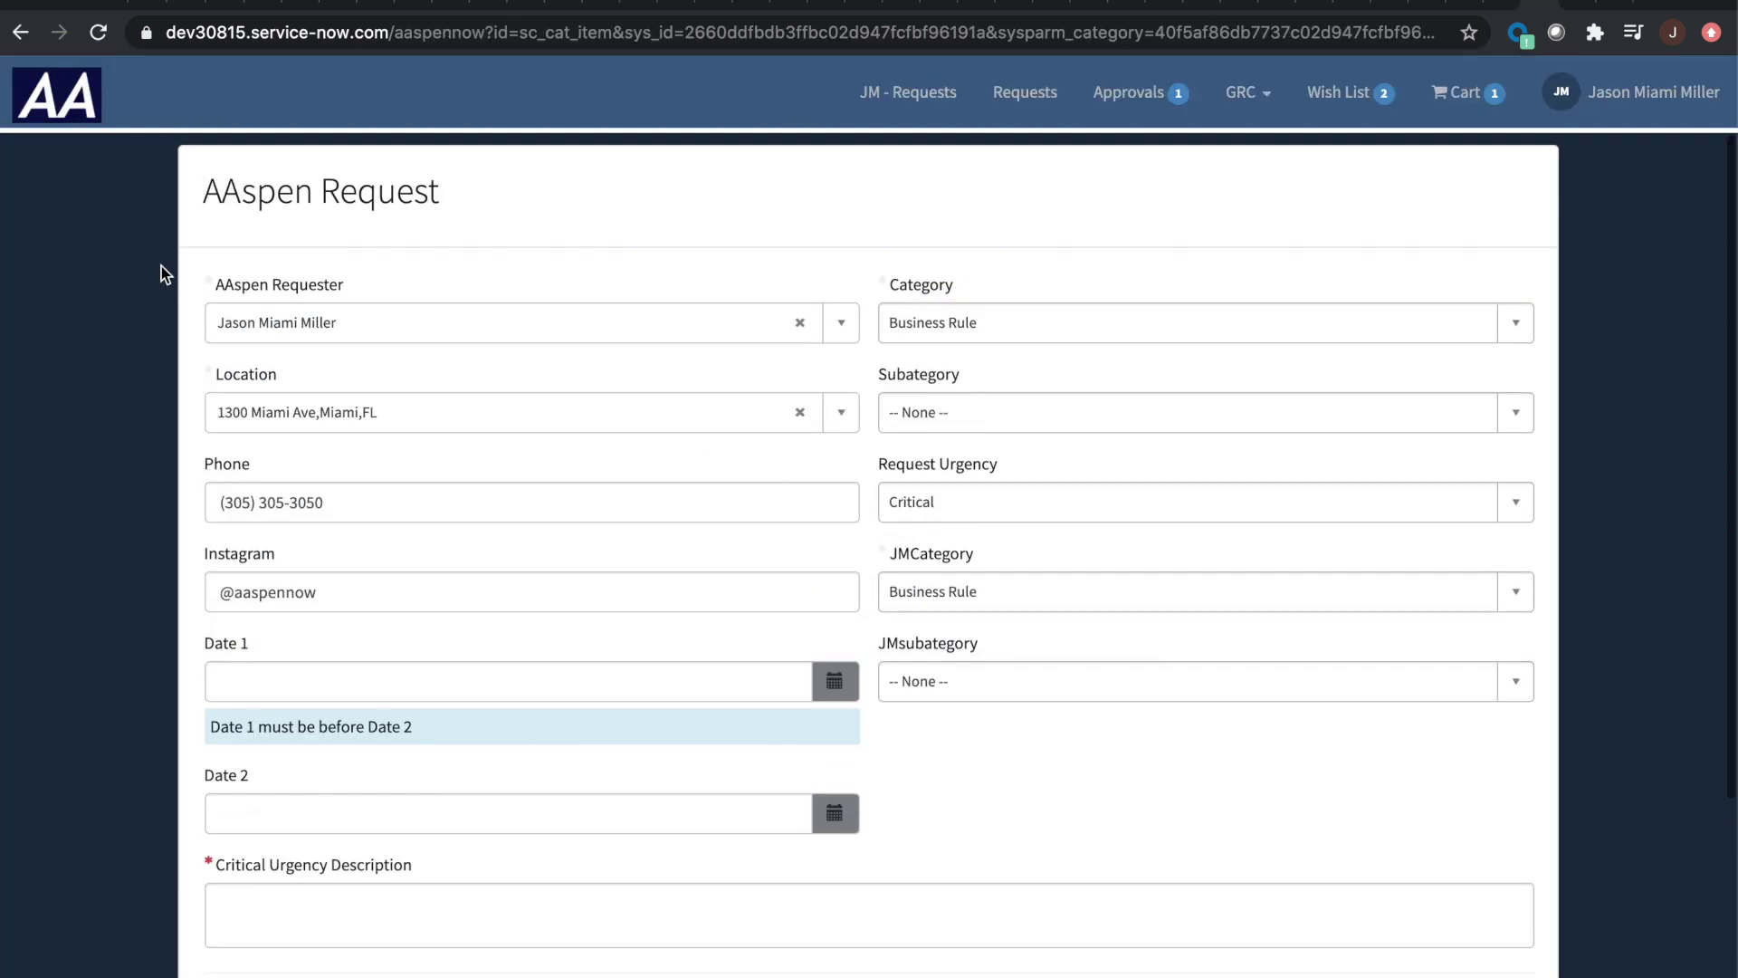
left_click(97, 32)
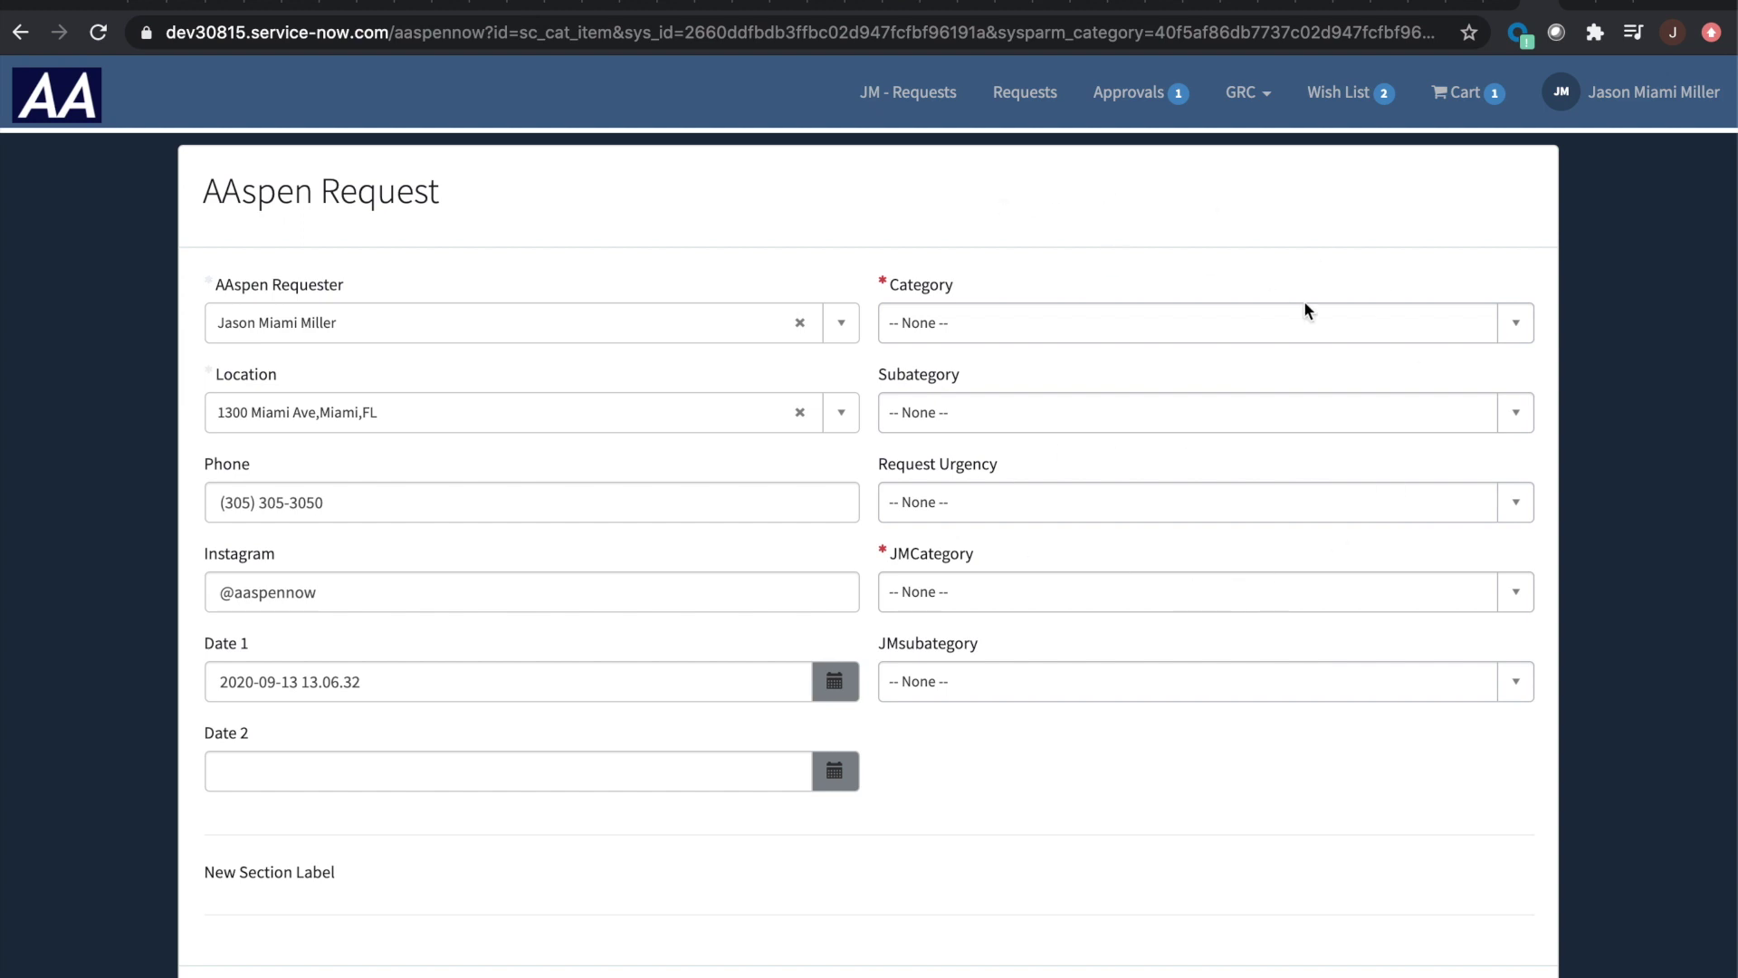
Step: Set both Category and JMCategory to COVID 19 and check the Request Urgency and Critical Urgency Description fields
left_click(1012, 313)
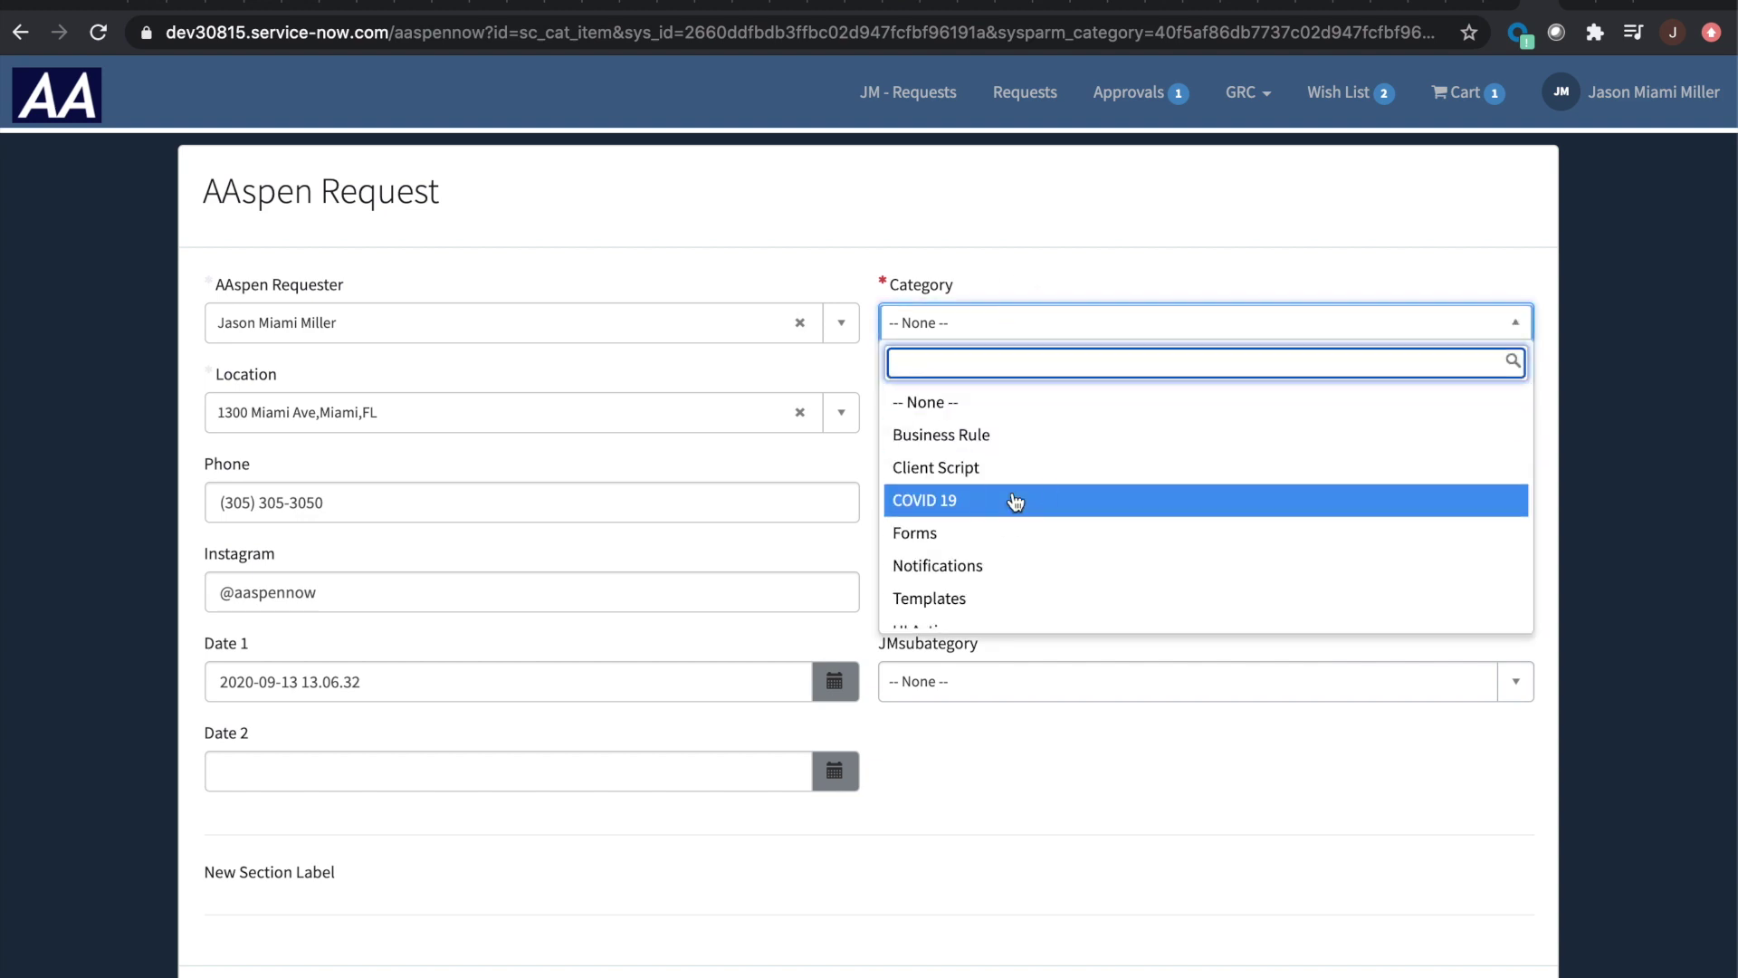
key("Return")
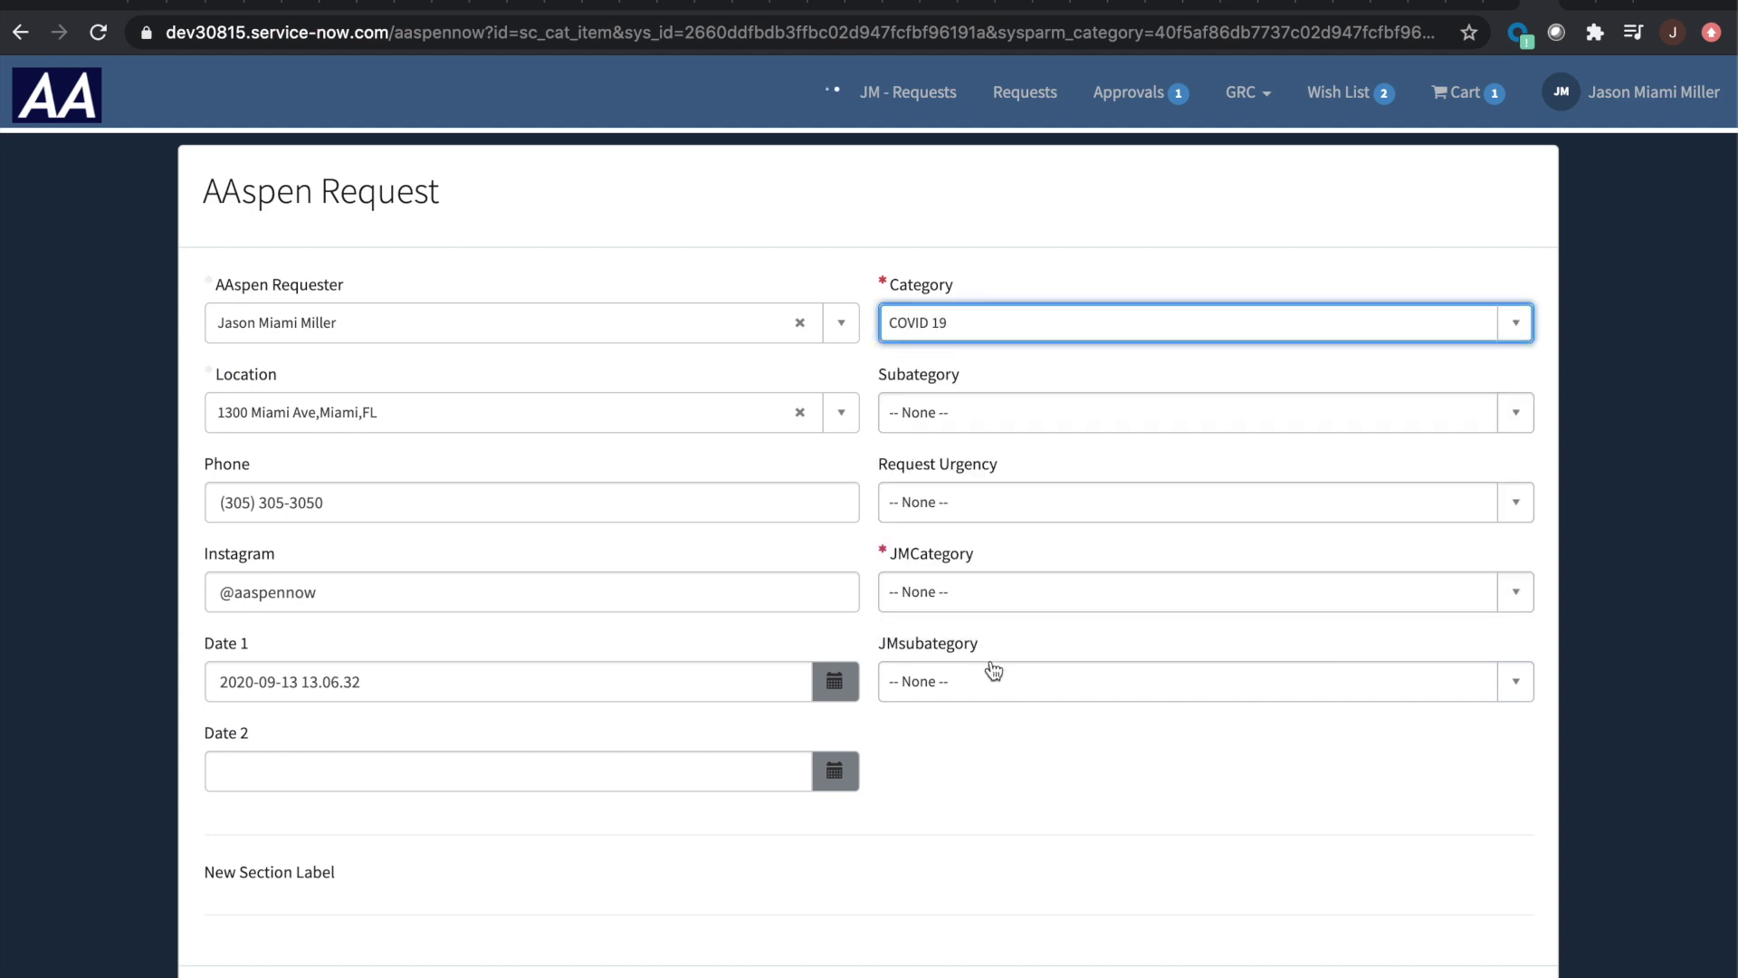
left_click(941, 596)
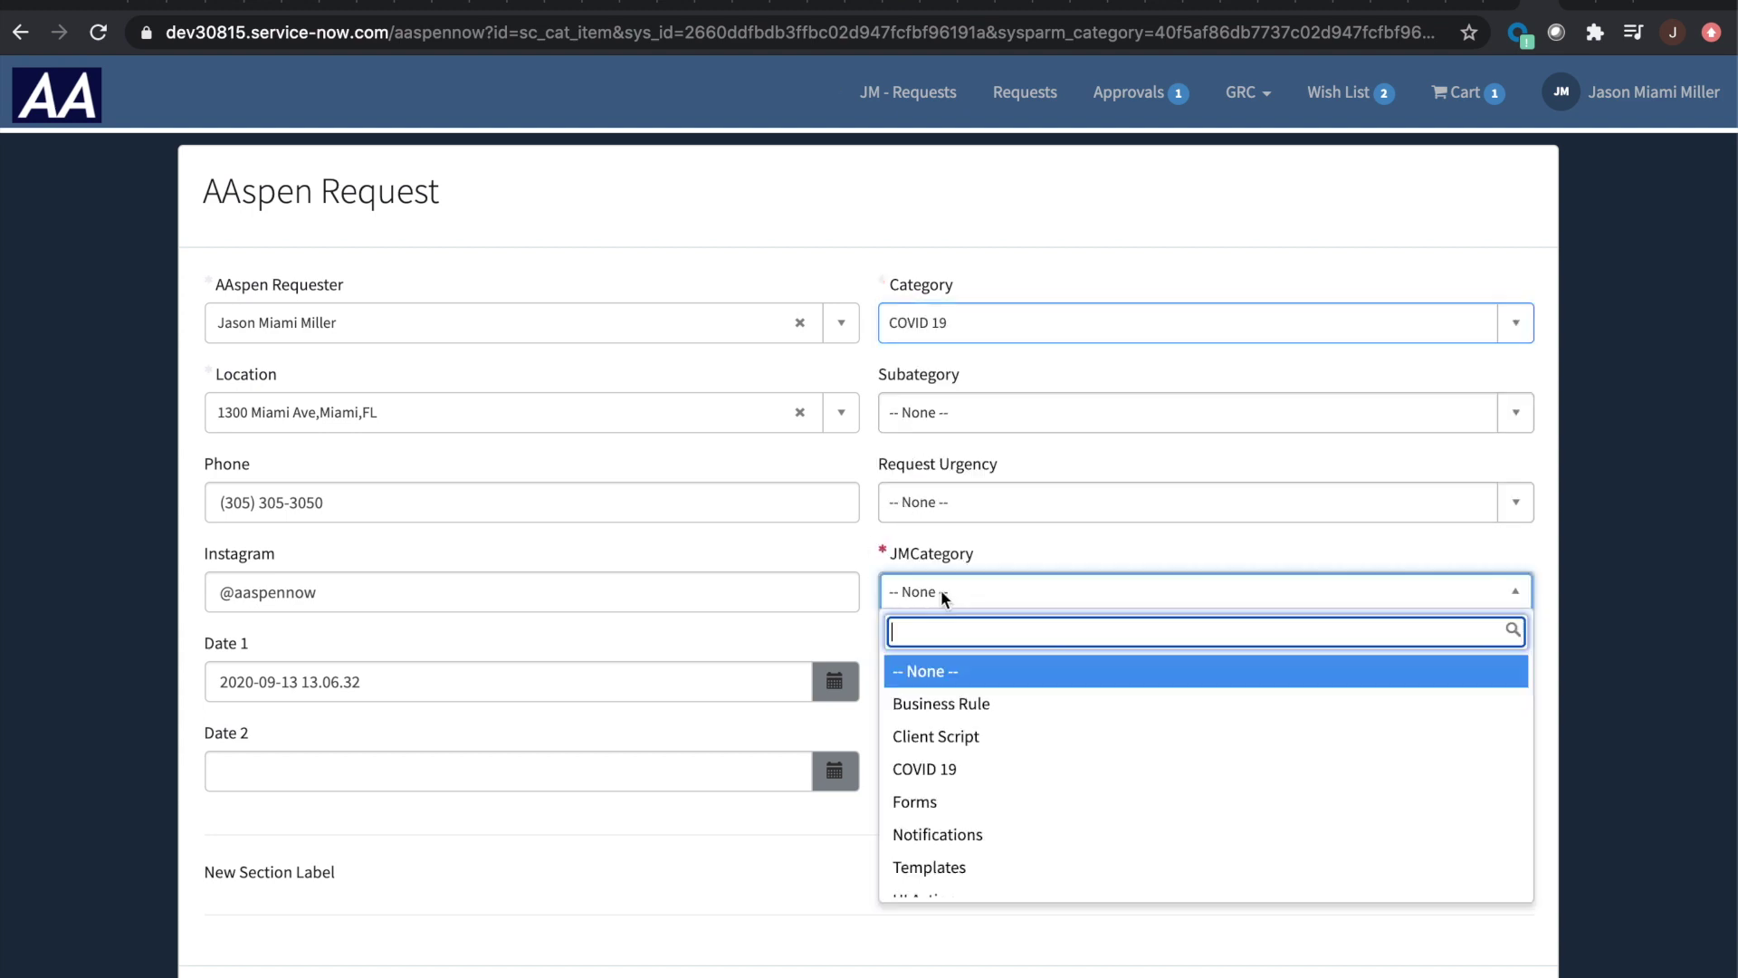
left_click(1003, 769)
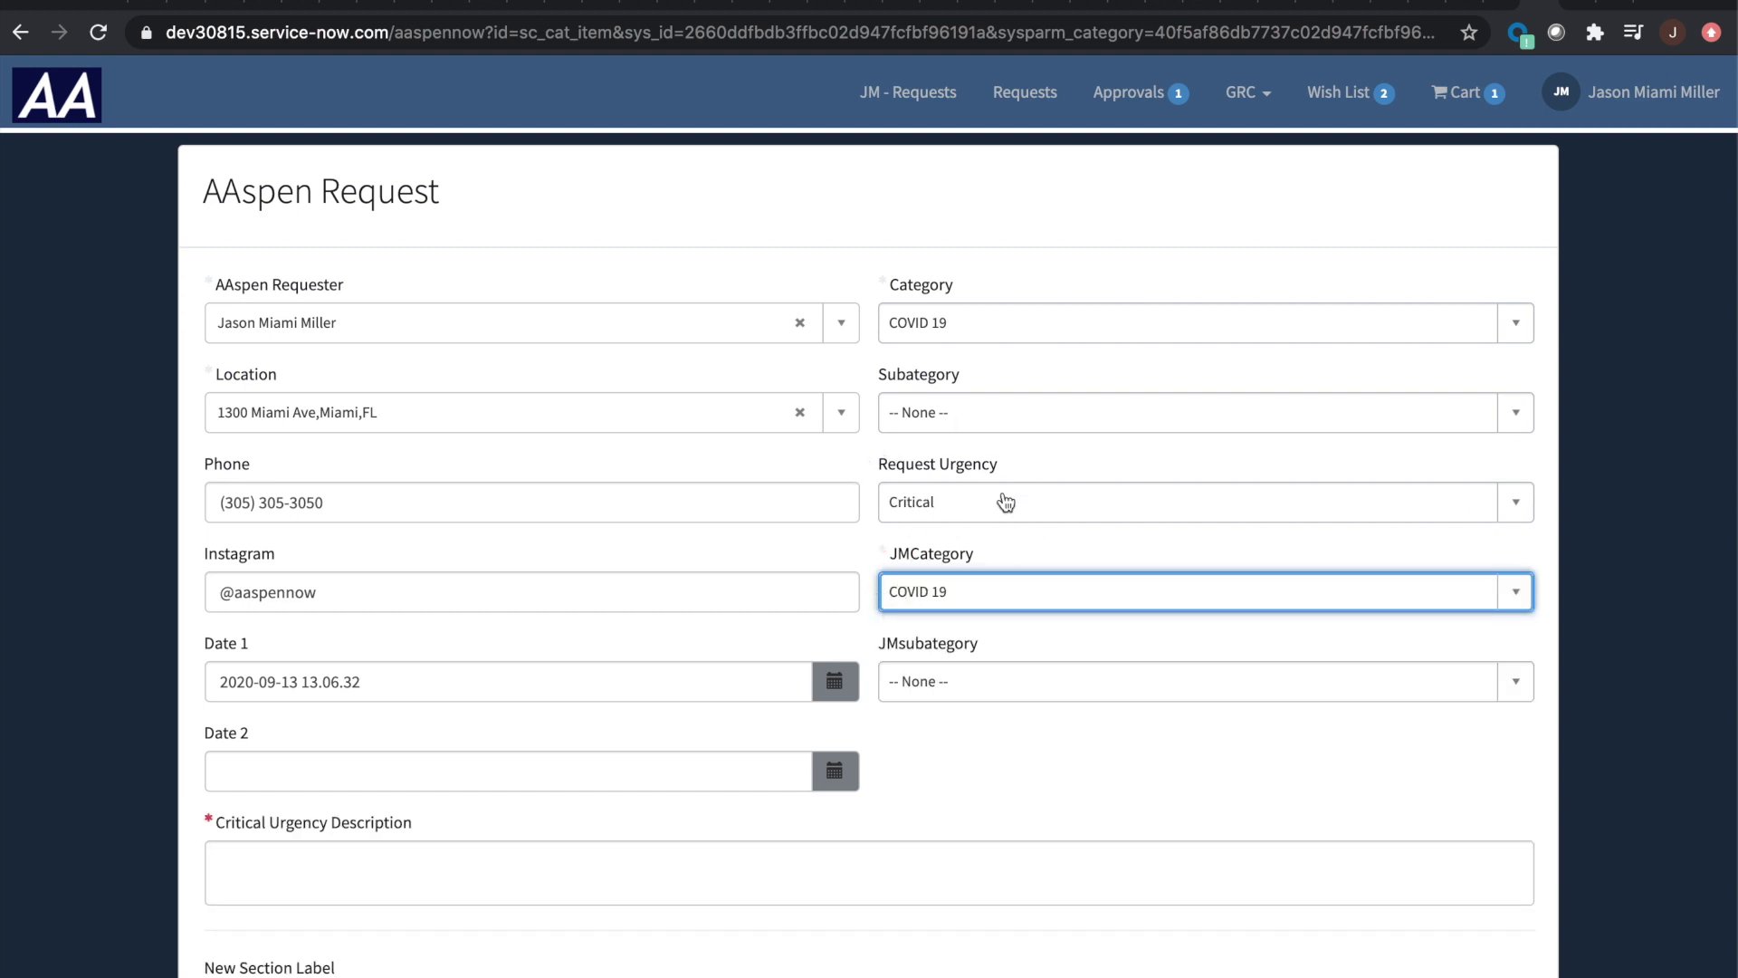
scroll(762, 667, "down", 1)
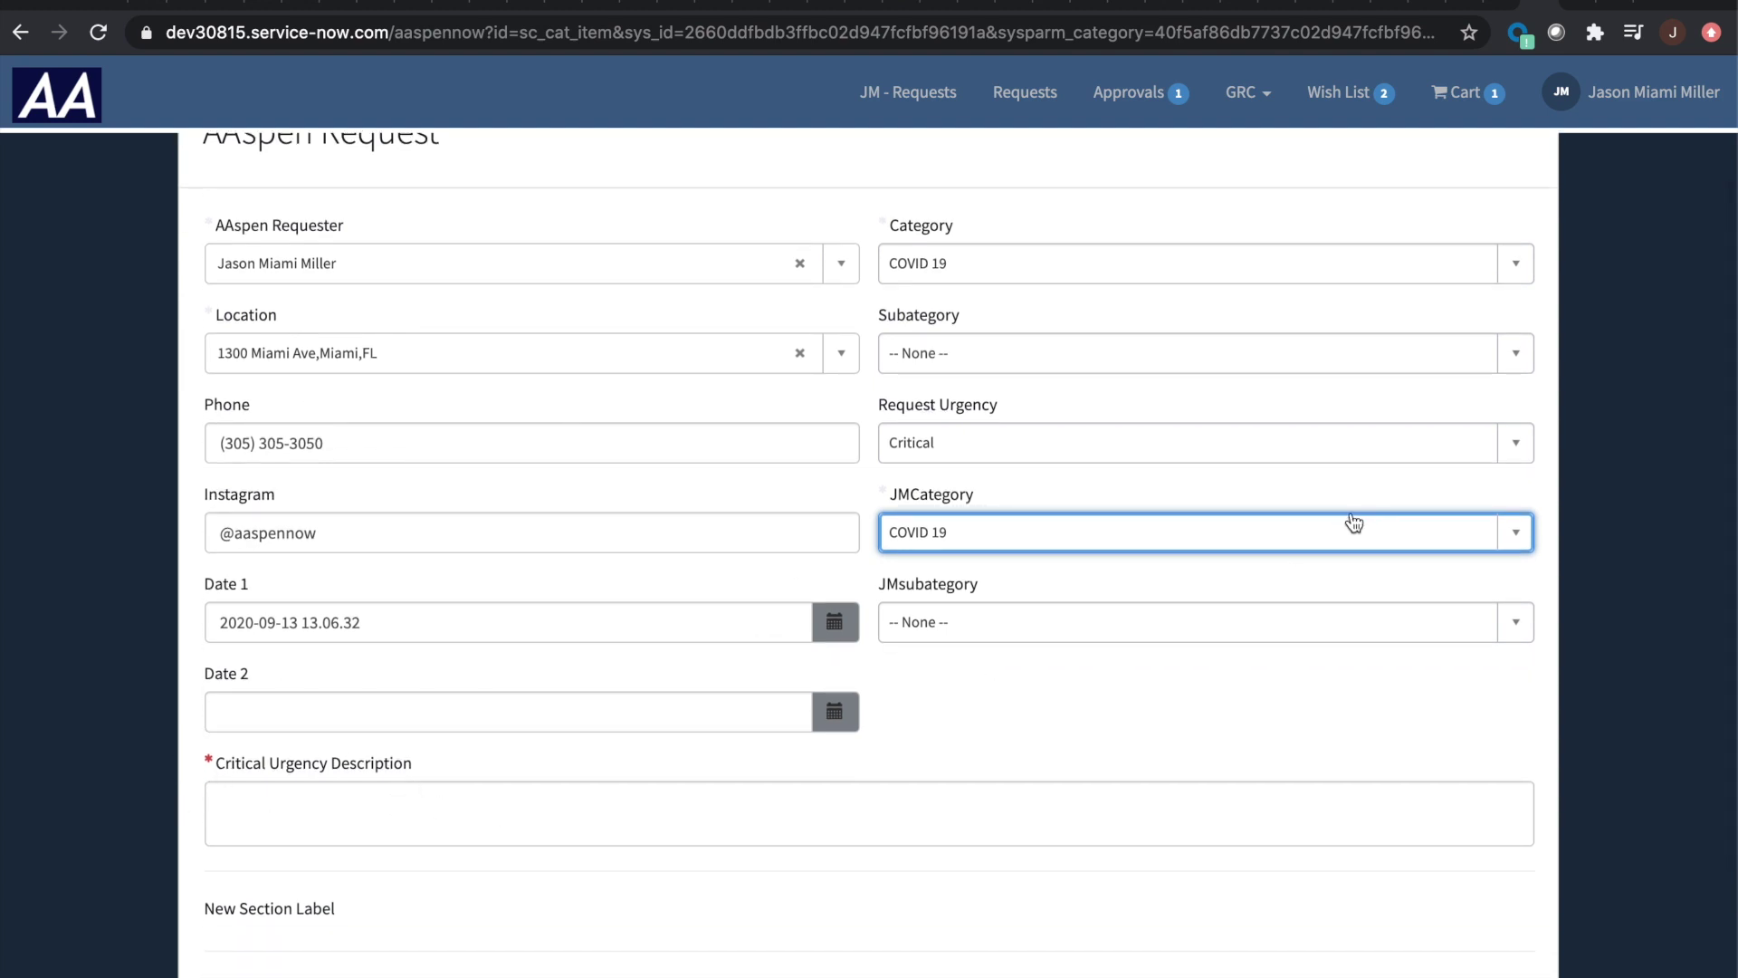
Step: Examine the Critical Urgency UI policy's catalog conditions and return to the UI Policies slide in Google Slides
left_click(1385, 9)
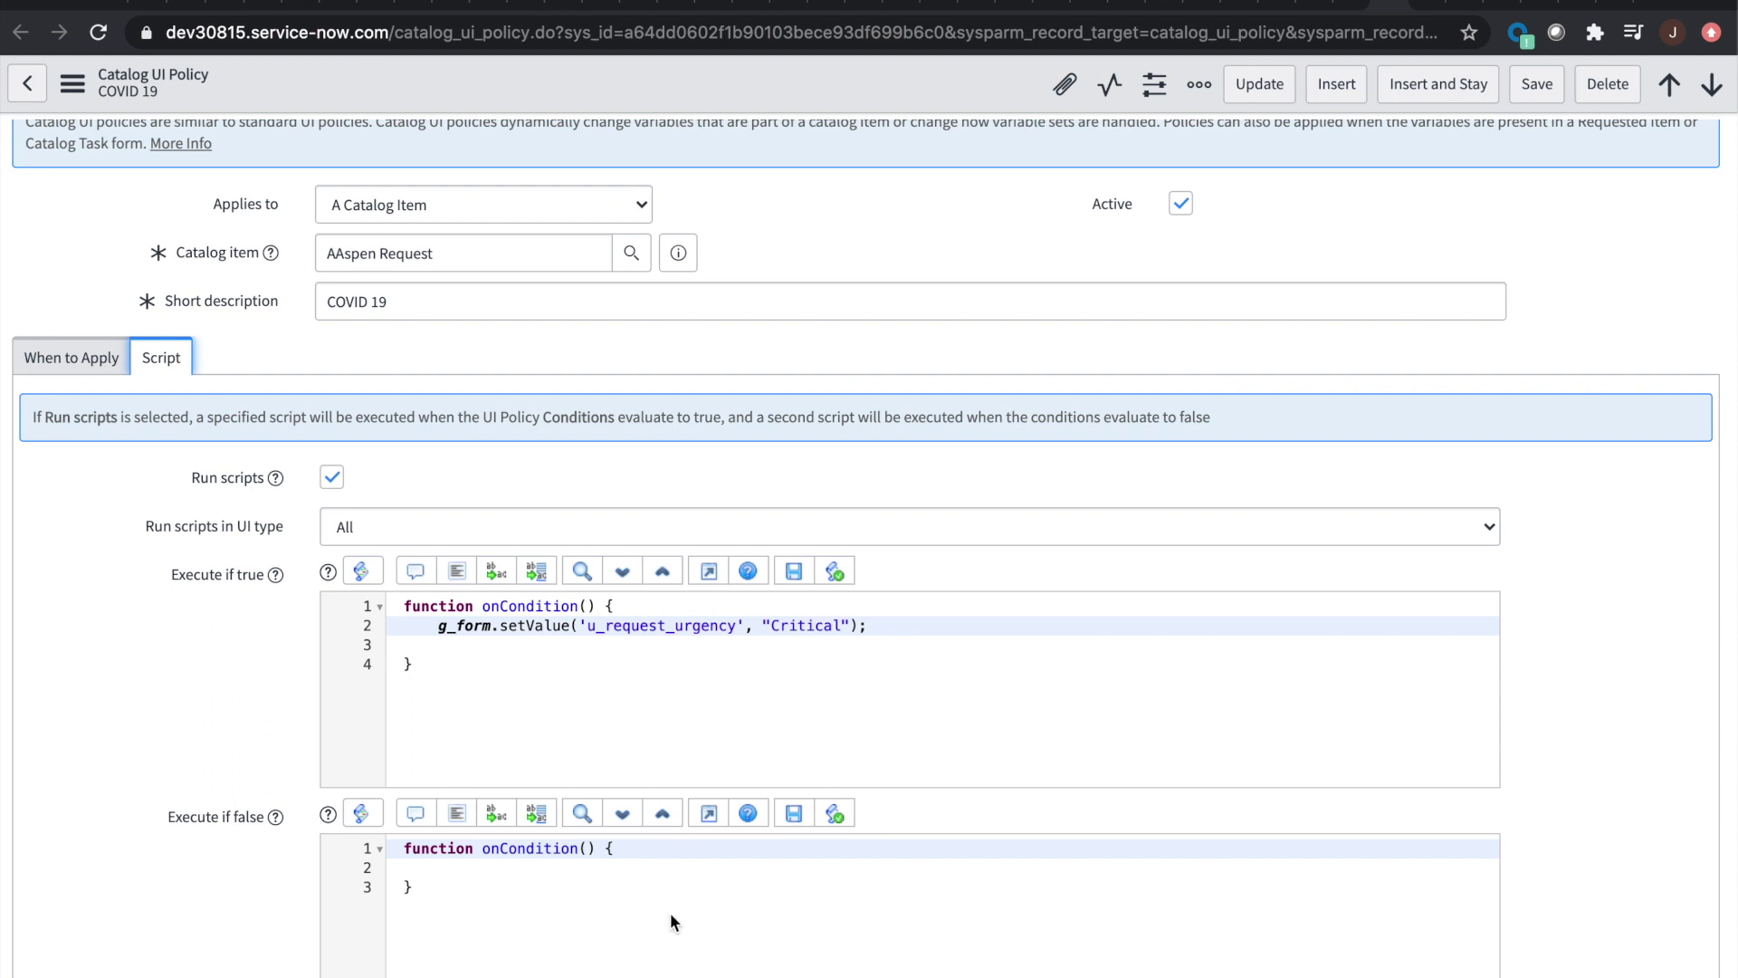
left_click(1425, 3)
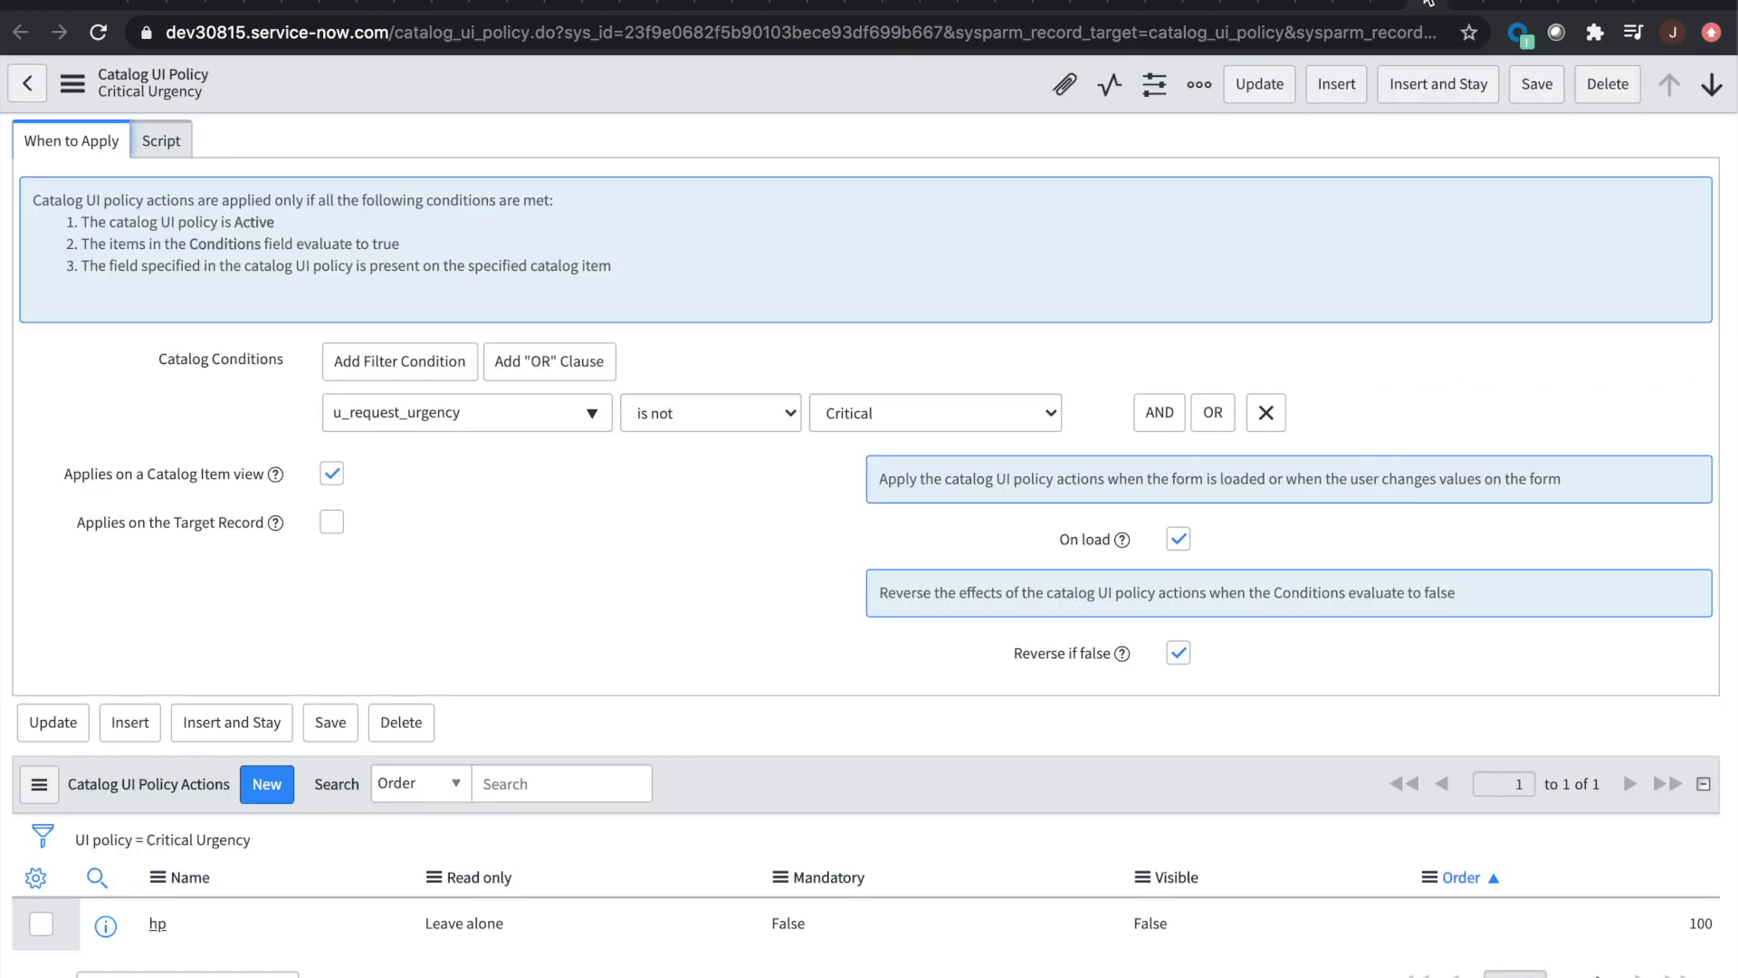
scroll(742, 617, "up", 4)
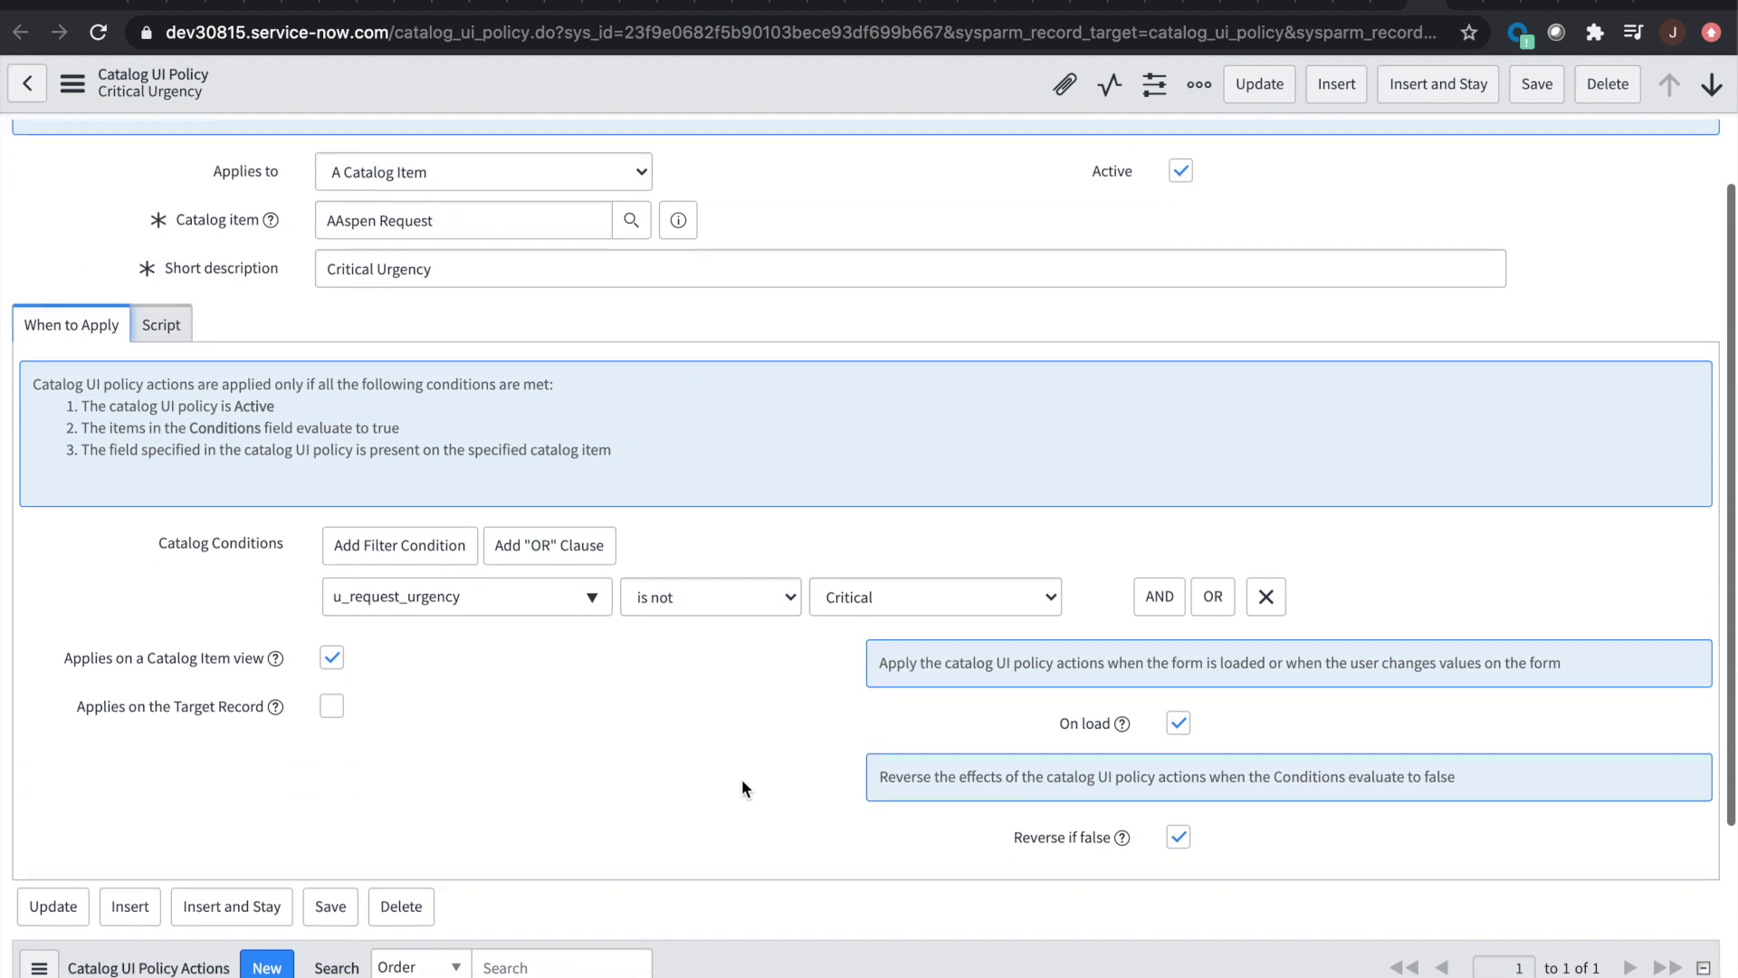
scroll(743, 781, "up", 2)
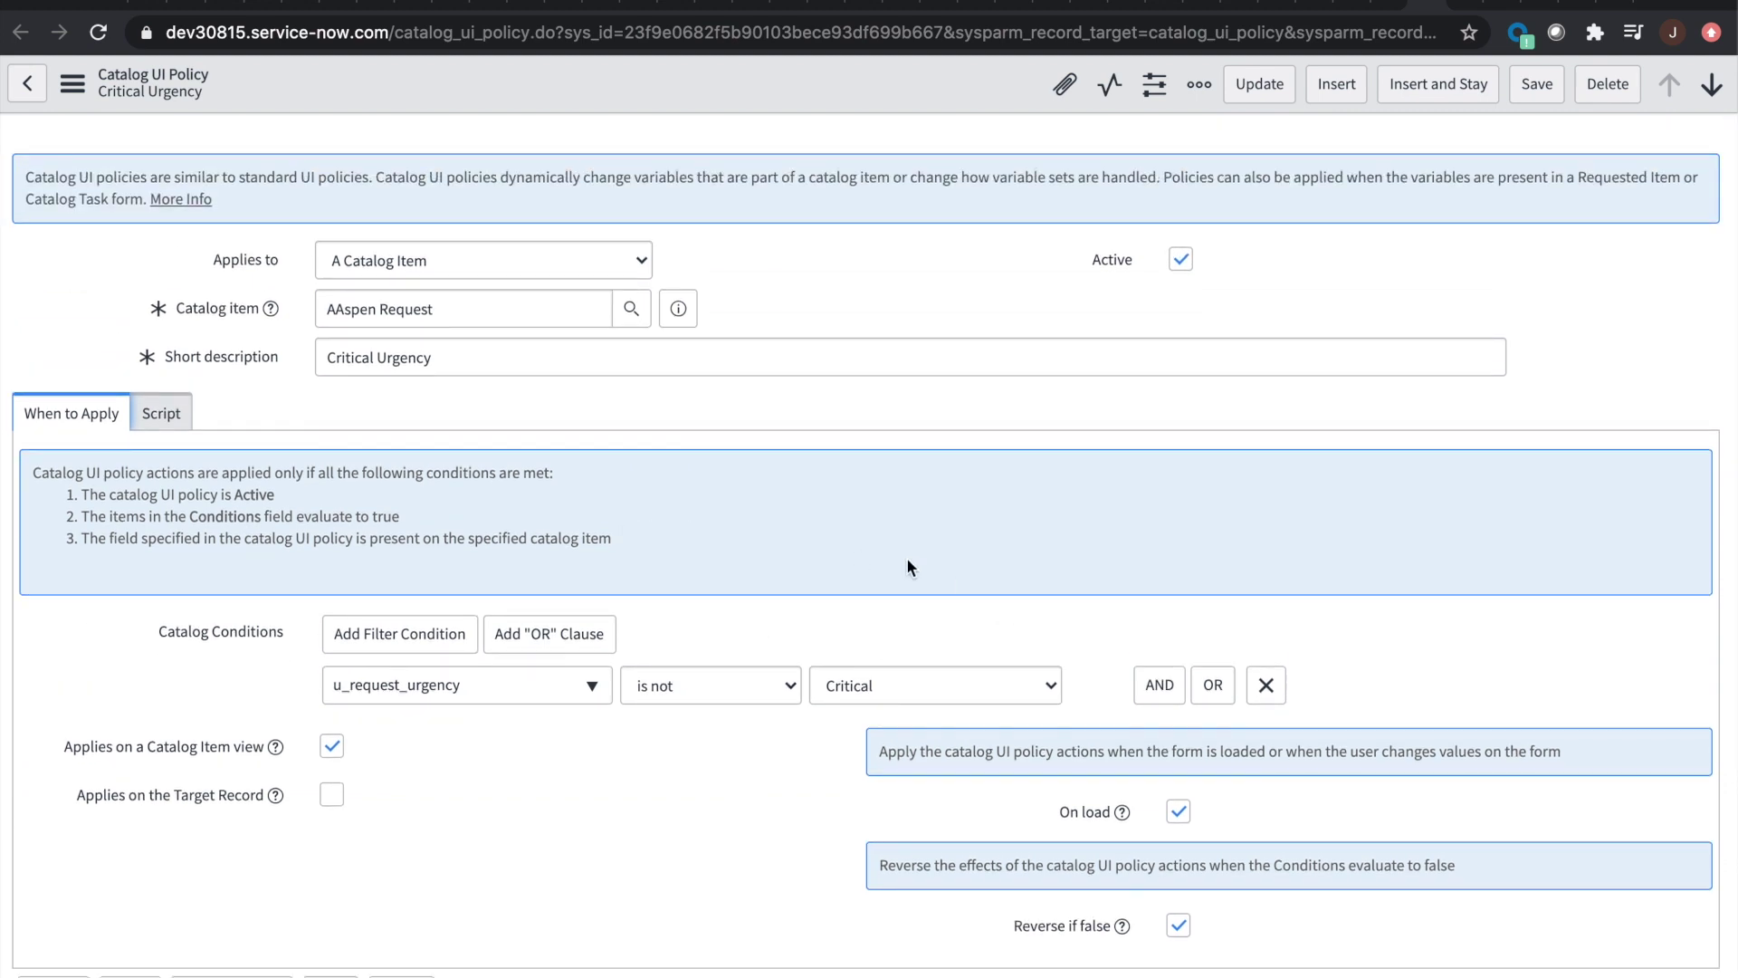
scroll(908, 566, "down", 2)
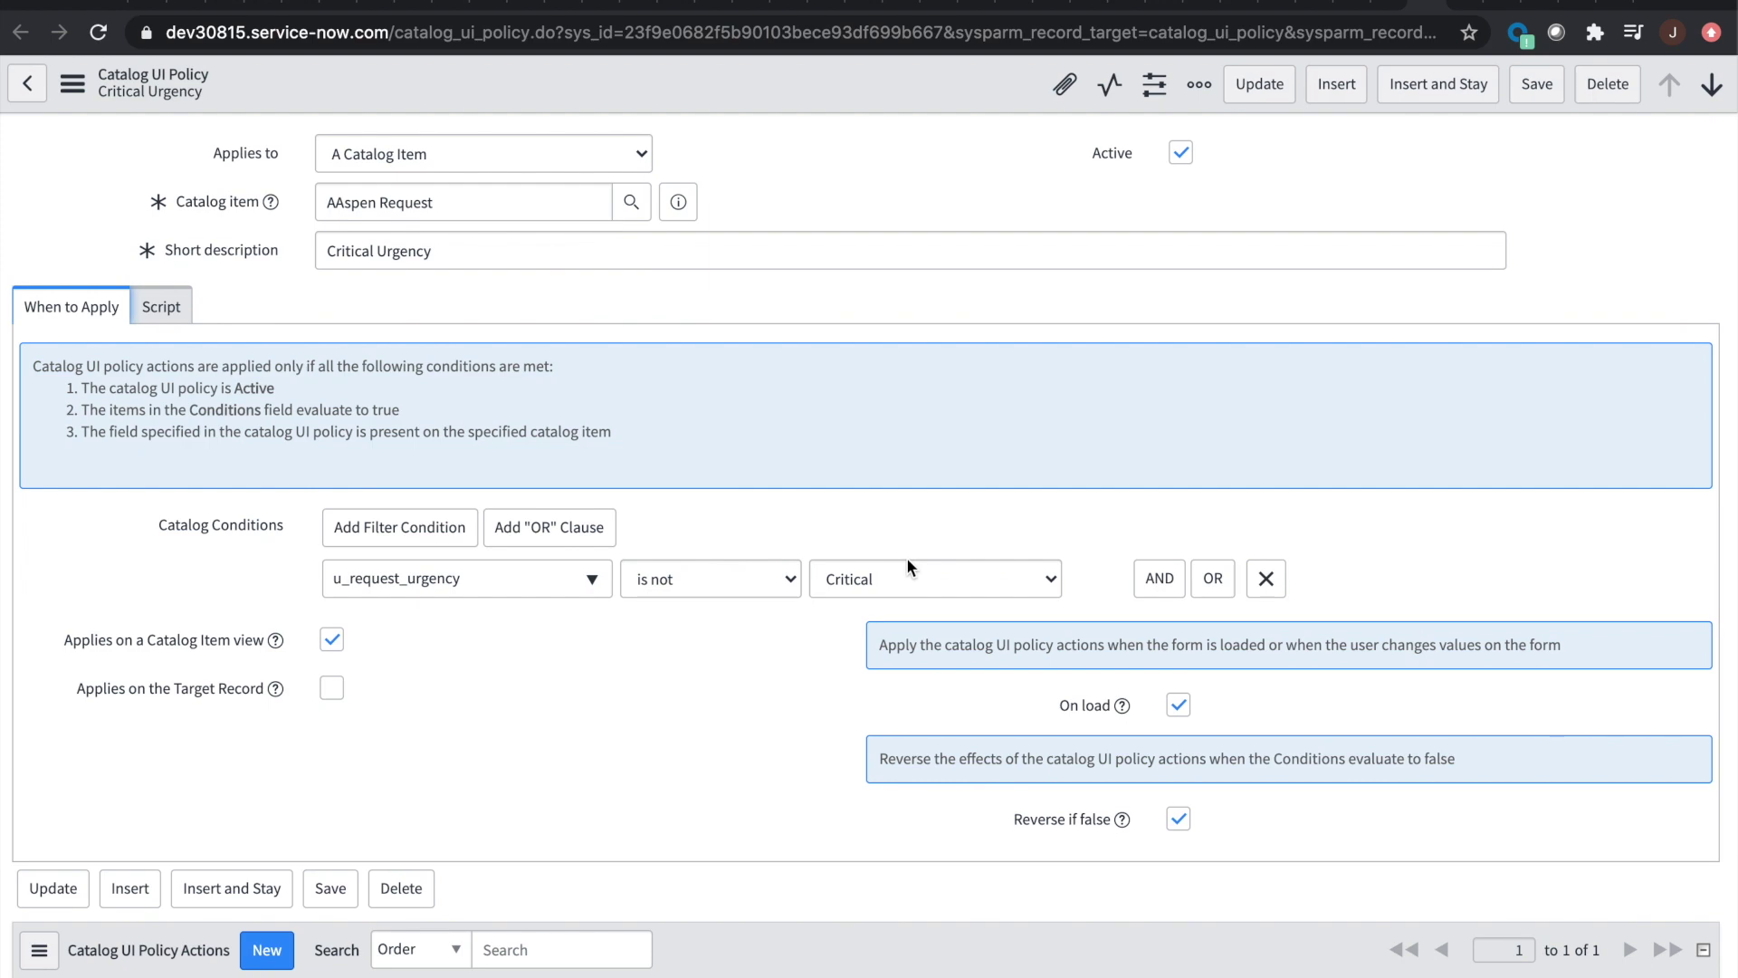
left_click(1244, 9)
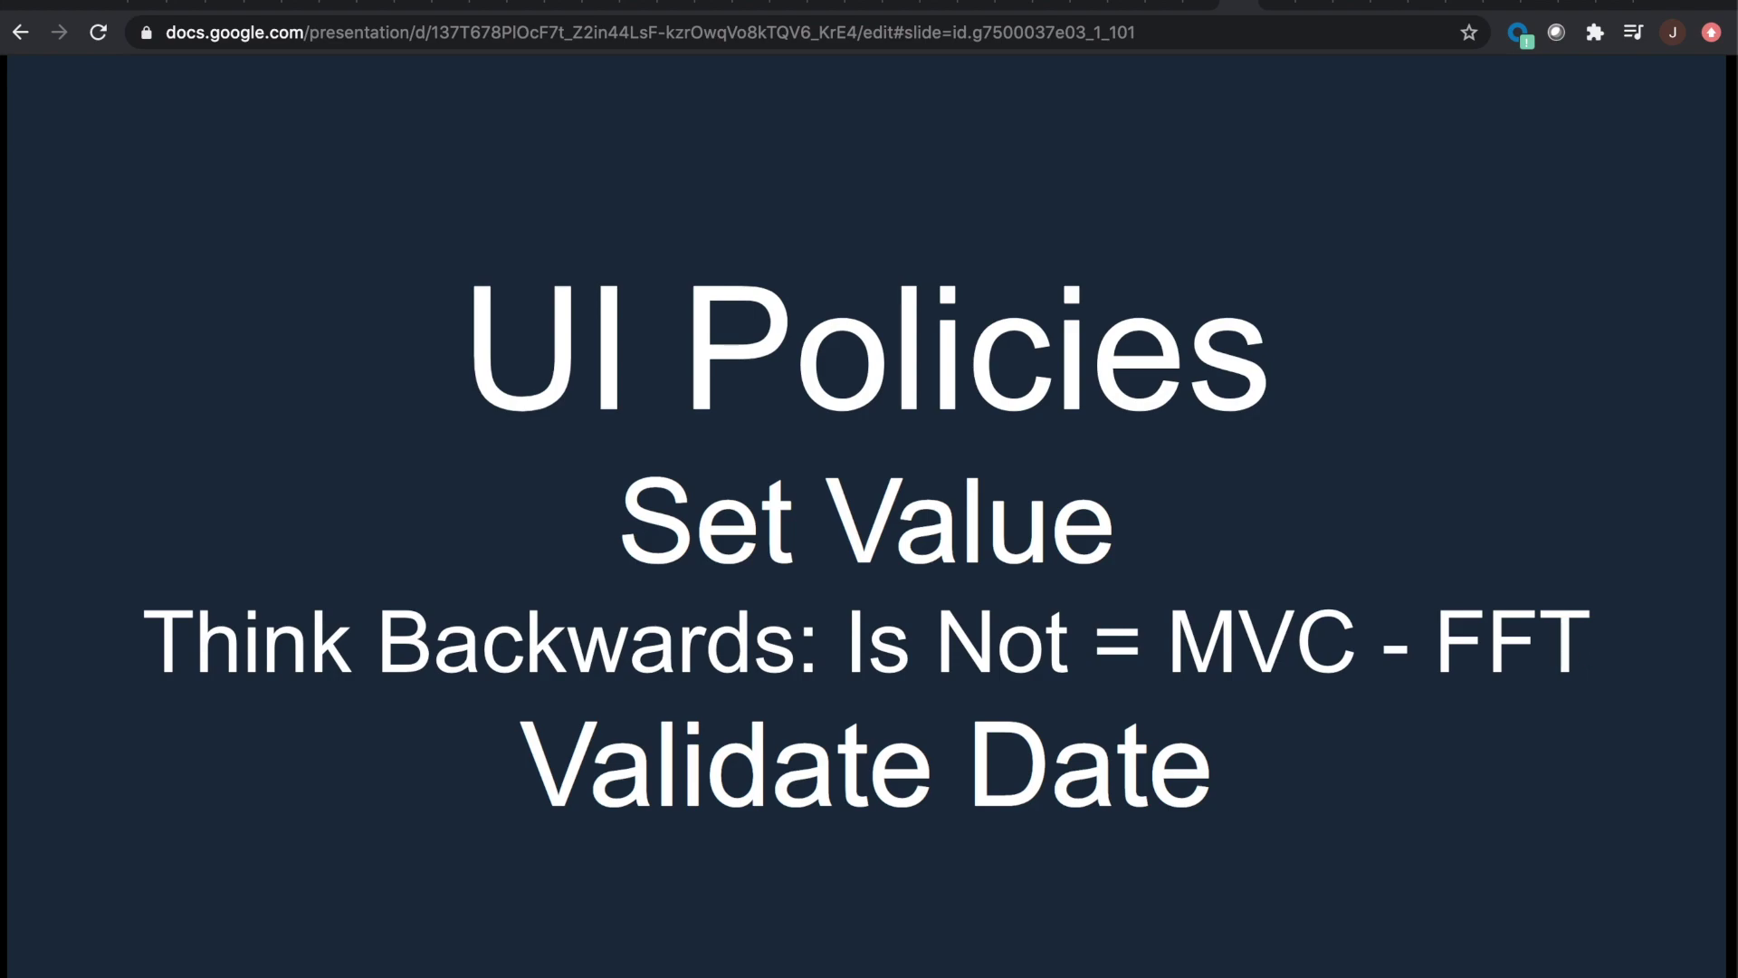
Step: Examine the Critical Urgency UI policy's catalog conditions and the settings of its hp variable action
left_click(1428, 10)
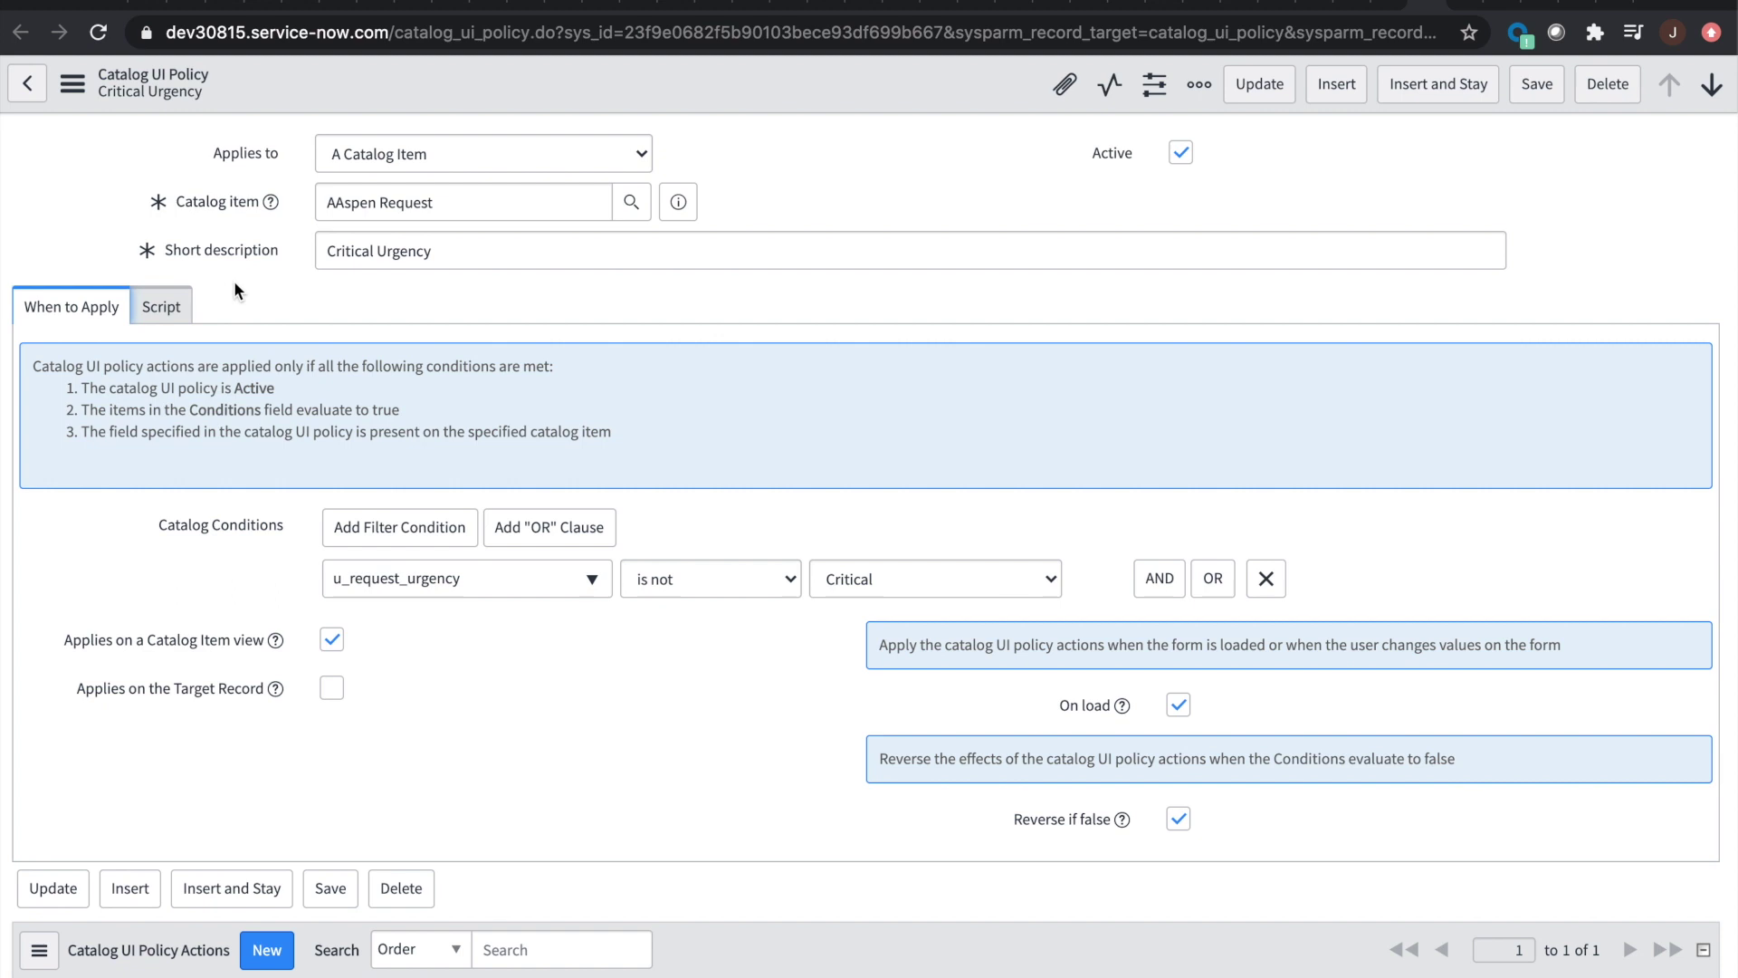
scroll(392, 391, "down", 3)
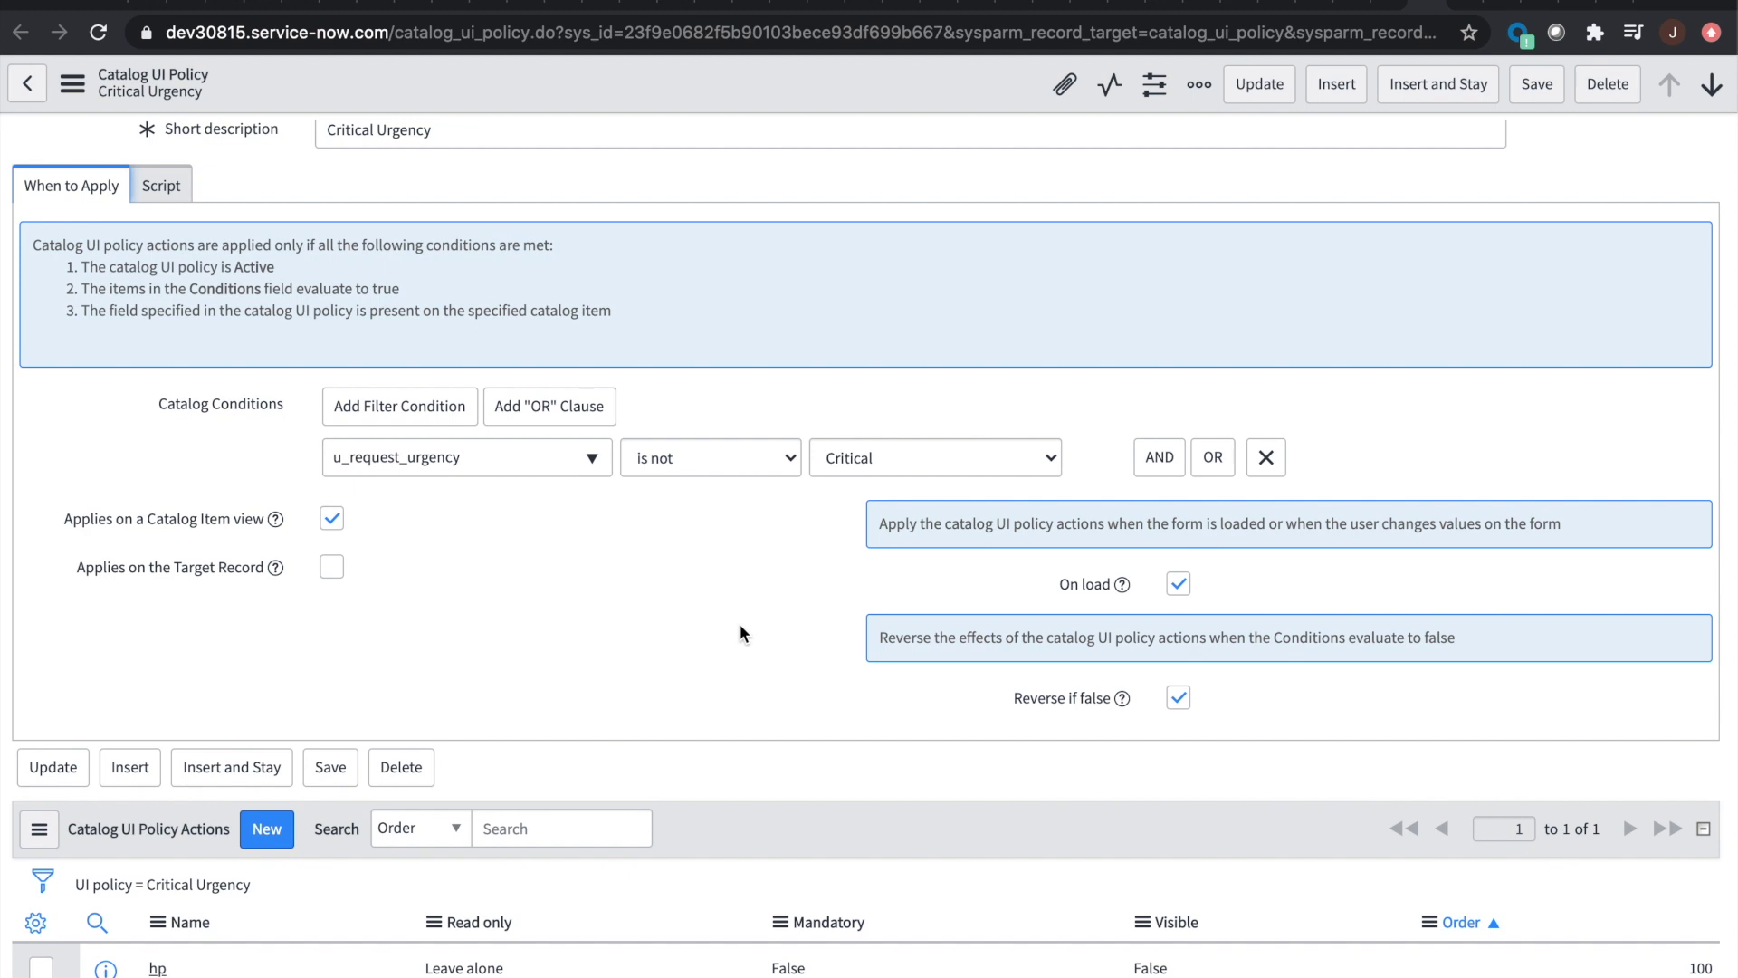
scroll(740, 626, "down", 2)
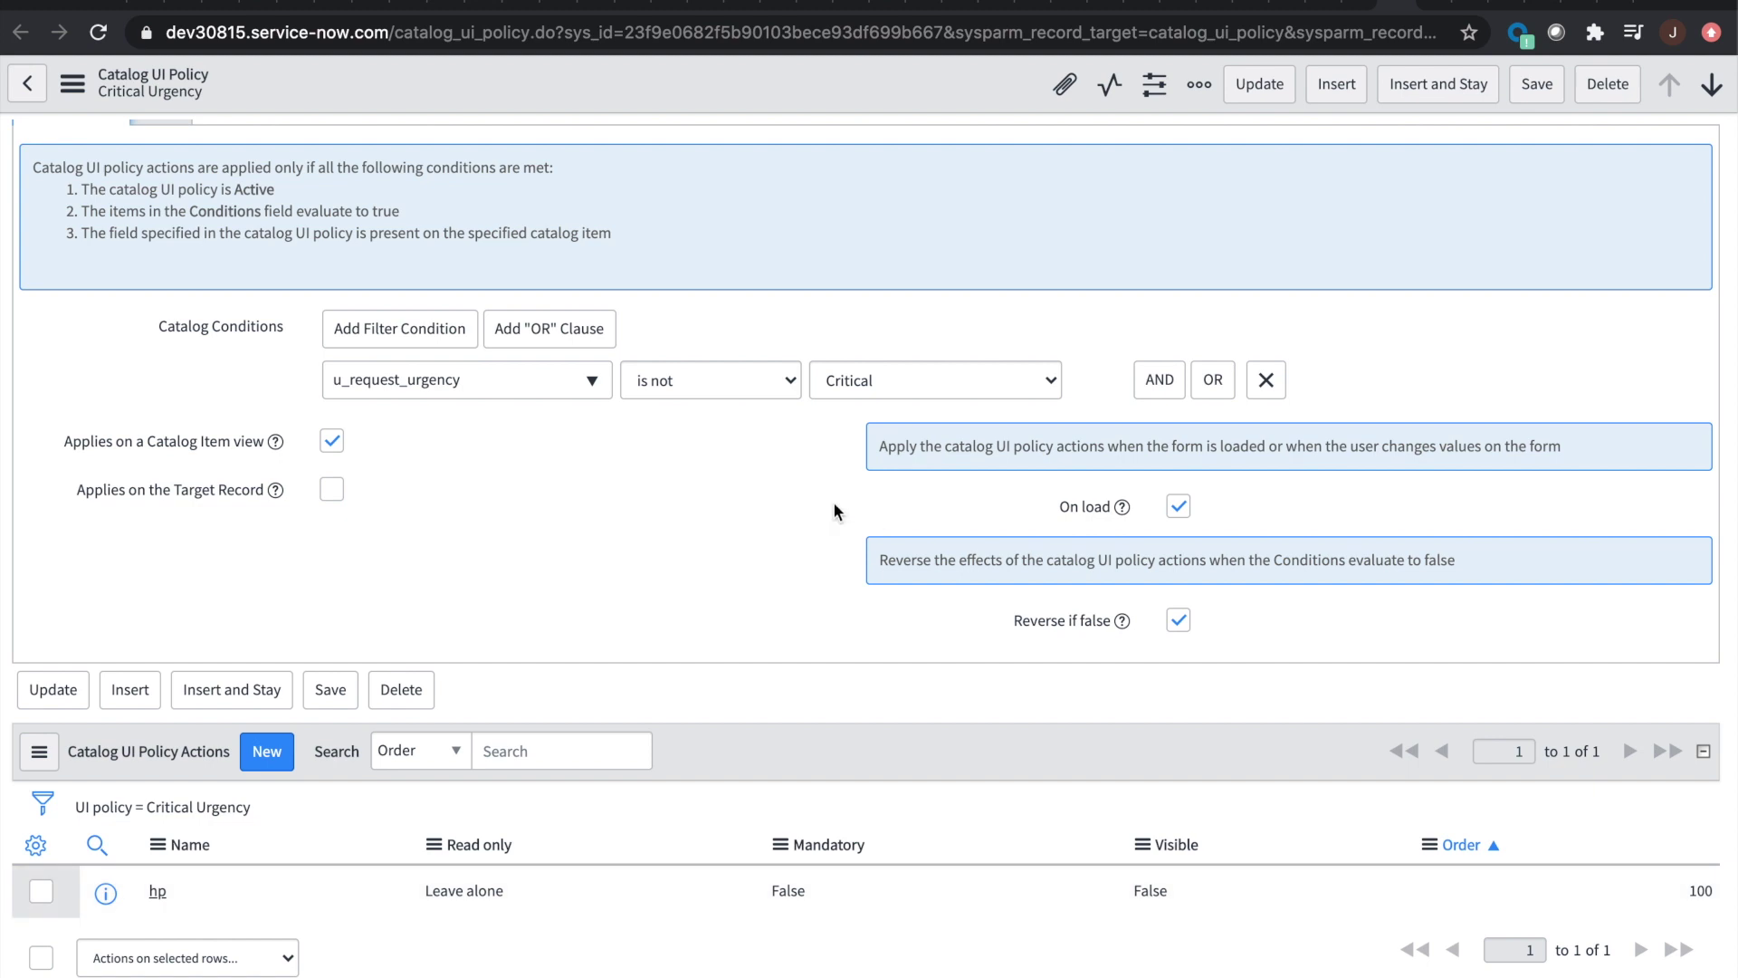
left_click(1434, 9)
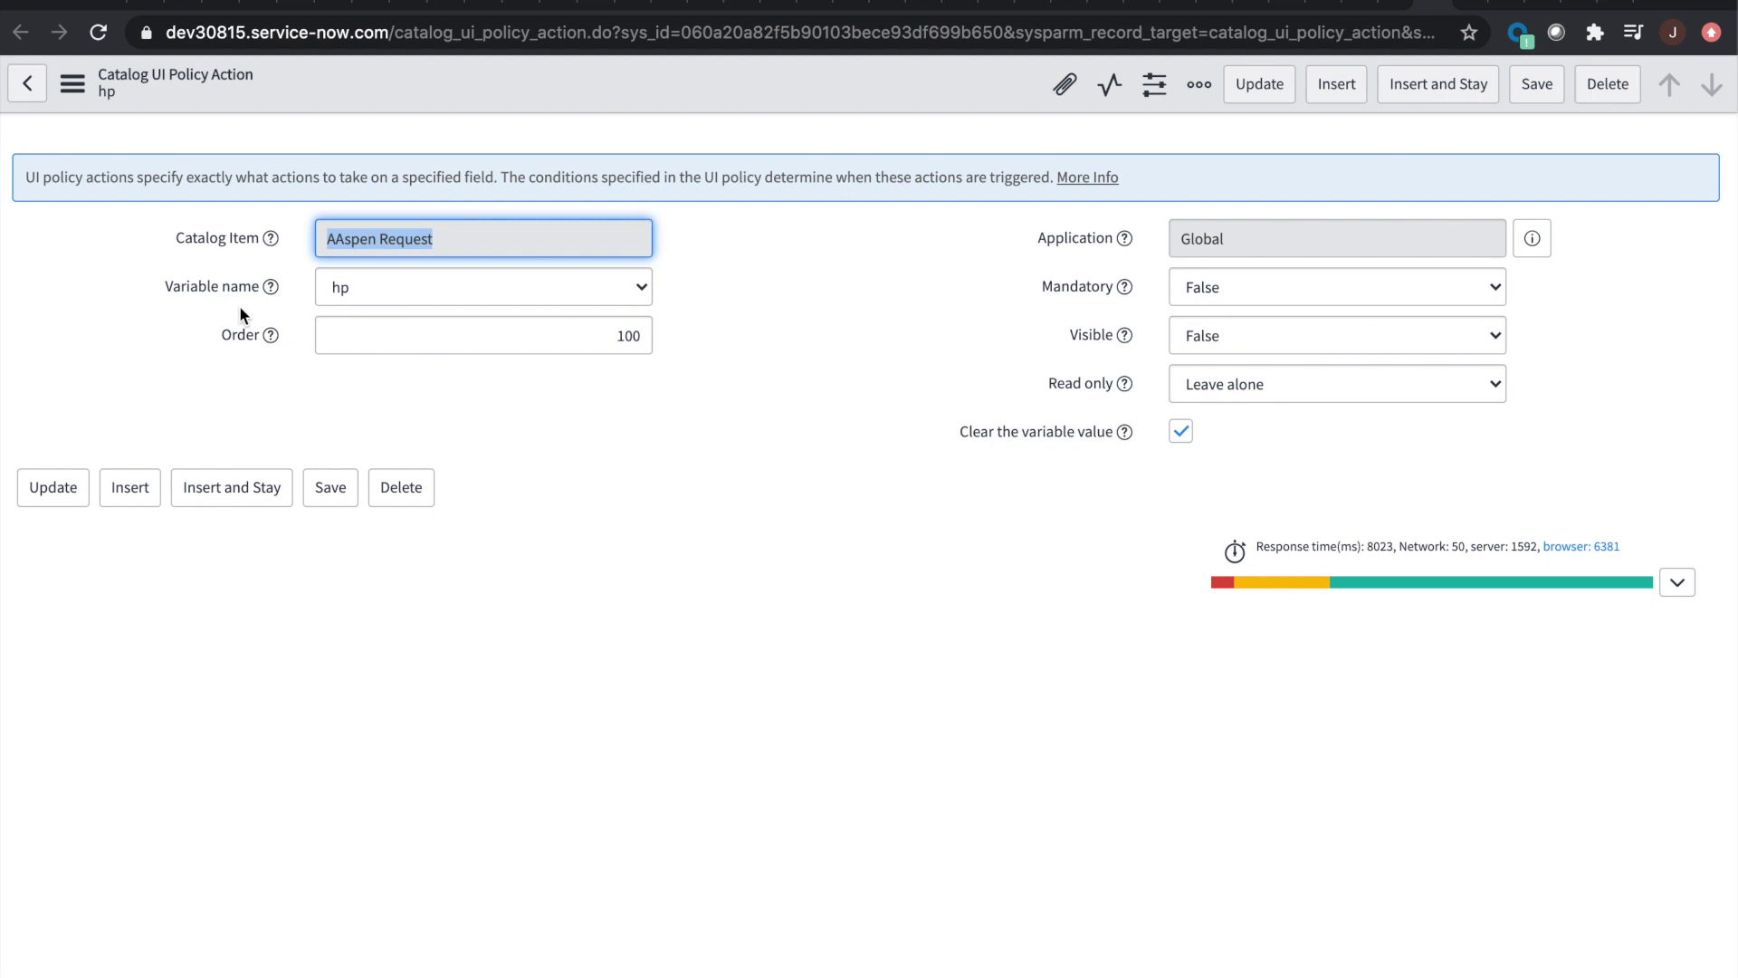
left_click(1399, 7)
Step: On the AAspen Request form, enter JM as the Critical Urgency Description and switch Request Urgency to Standard and back to Critical
left_click(1538, 3)
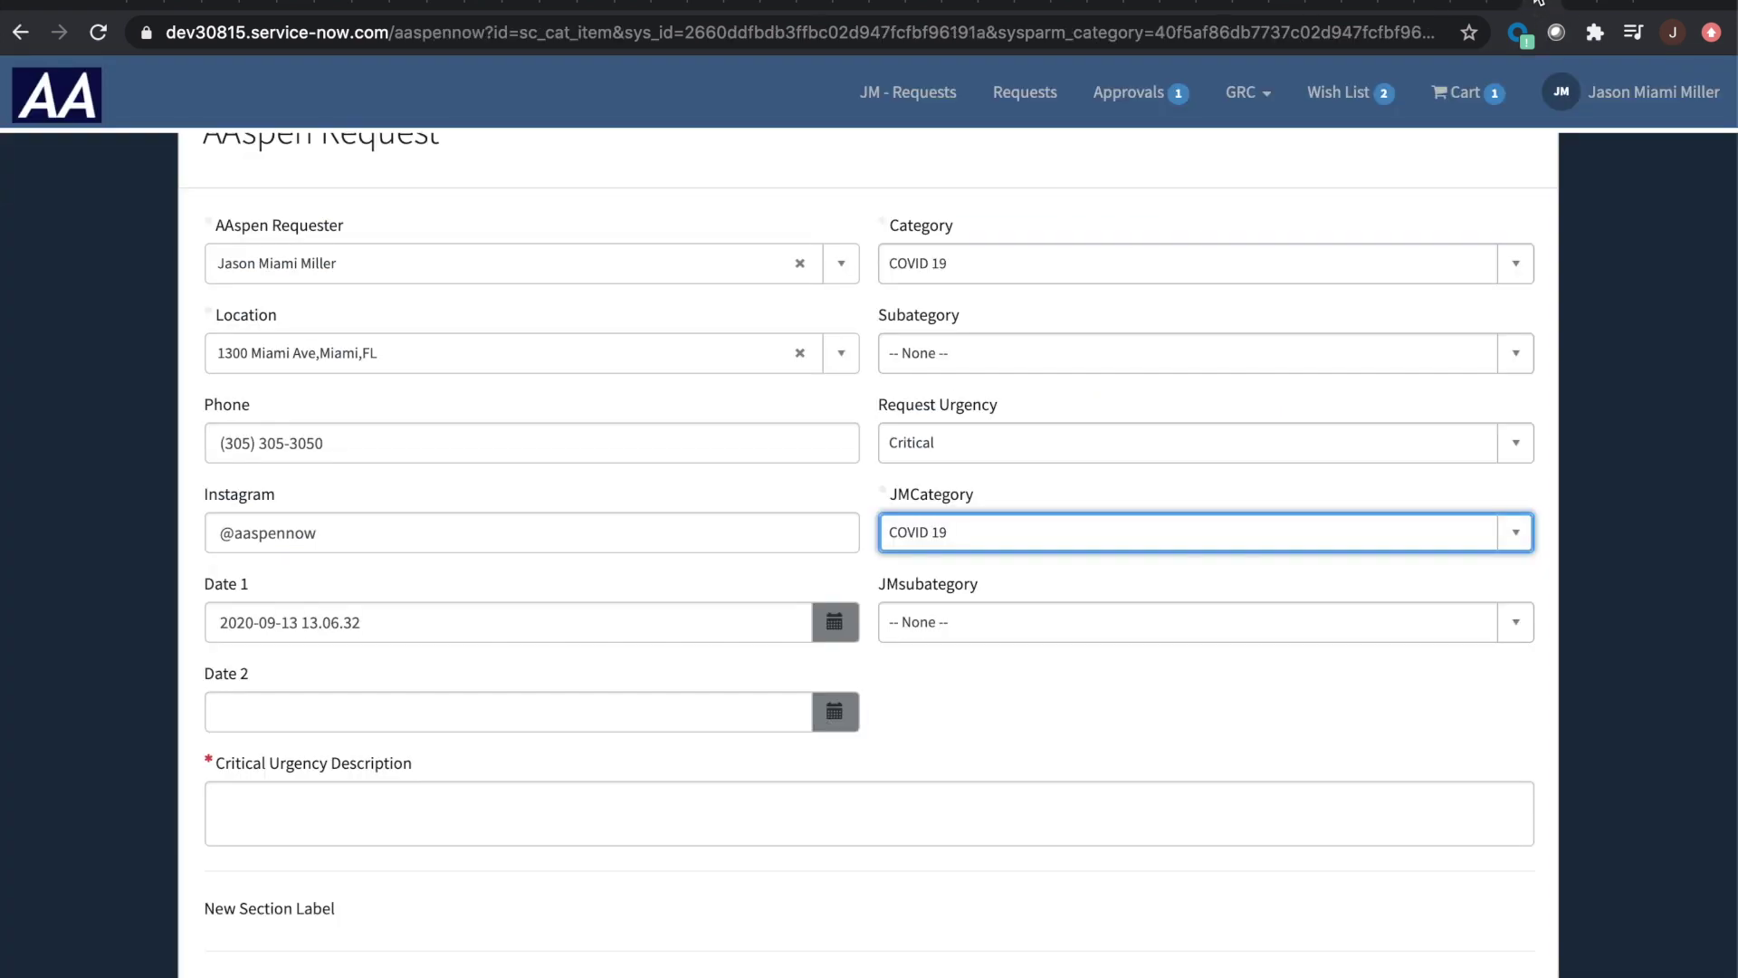
left_click(350, 824)
type("JM")
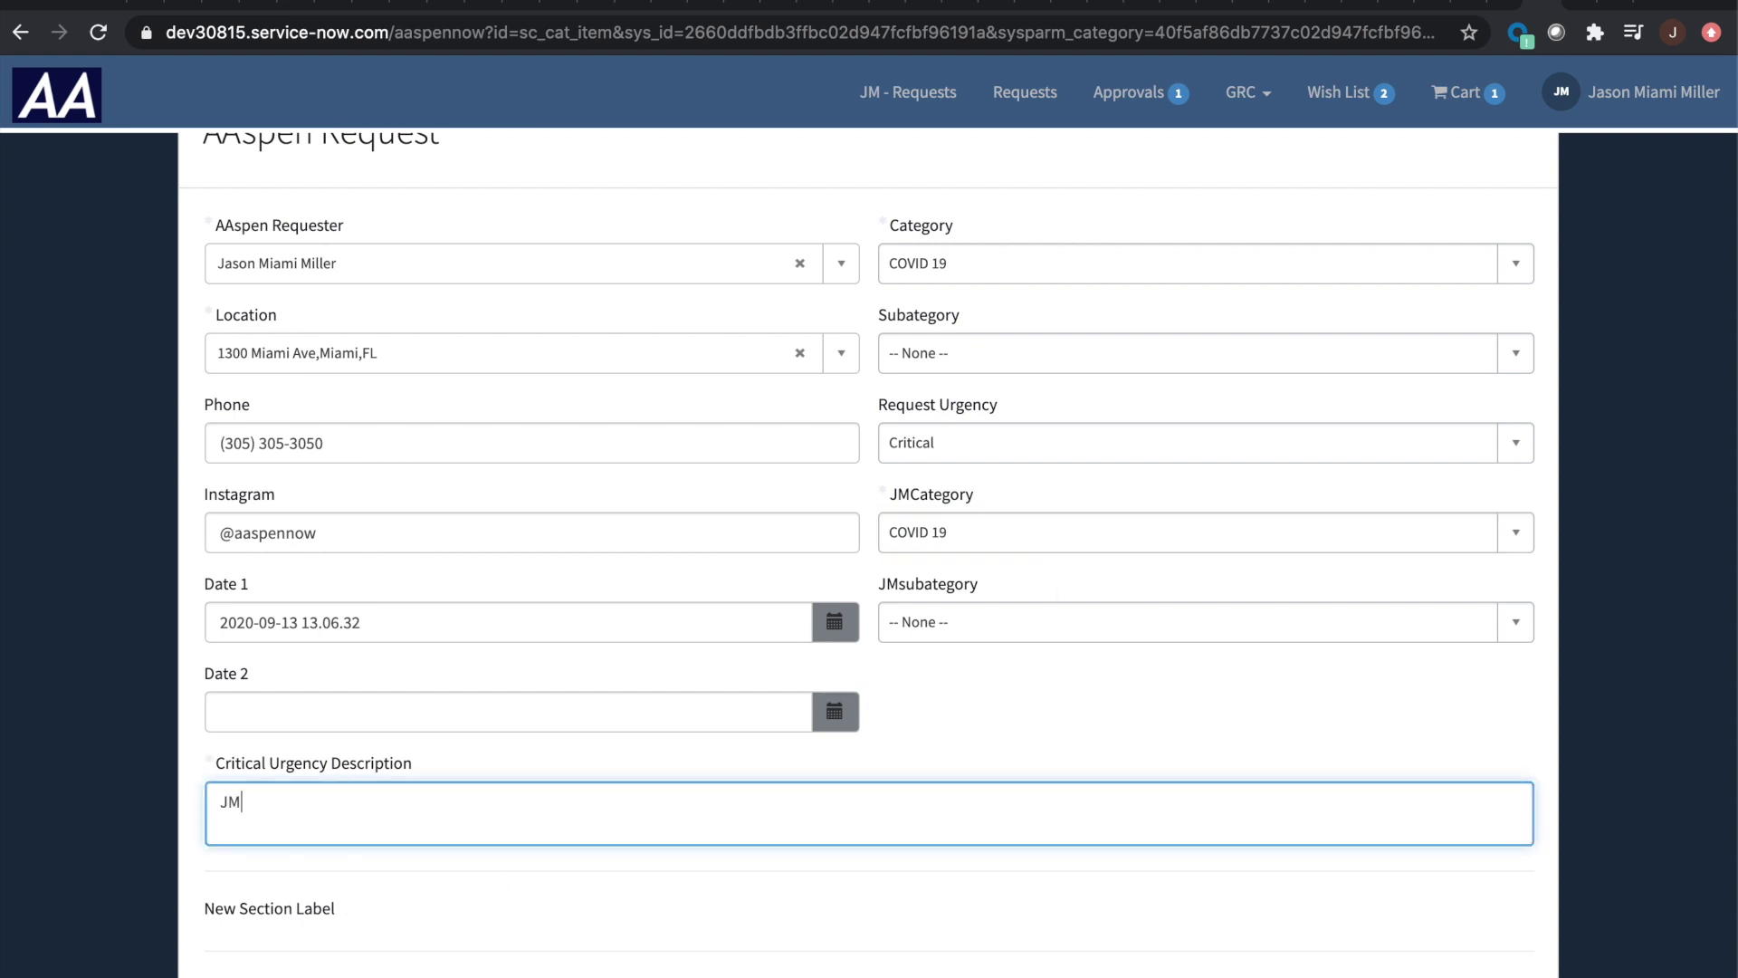
left_click(962, 443)
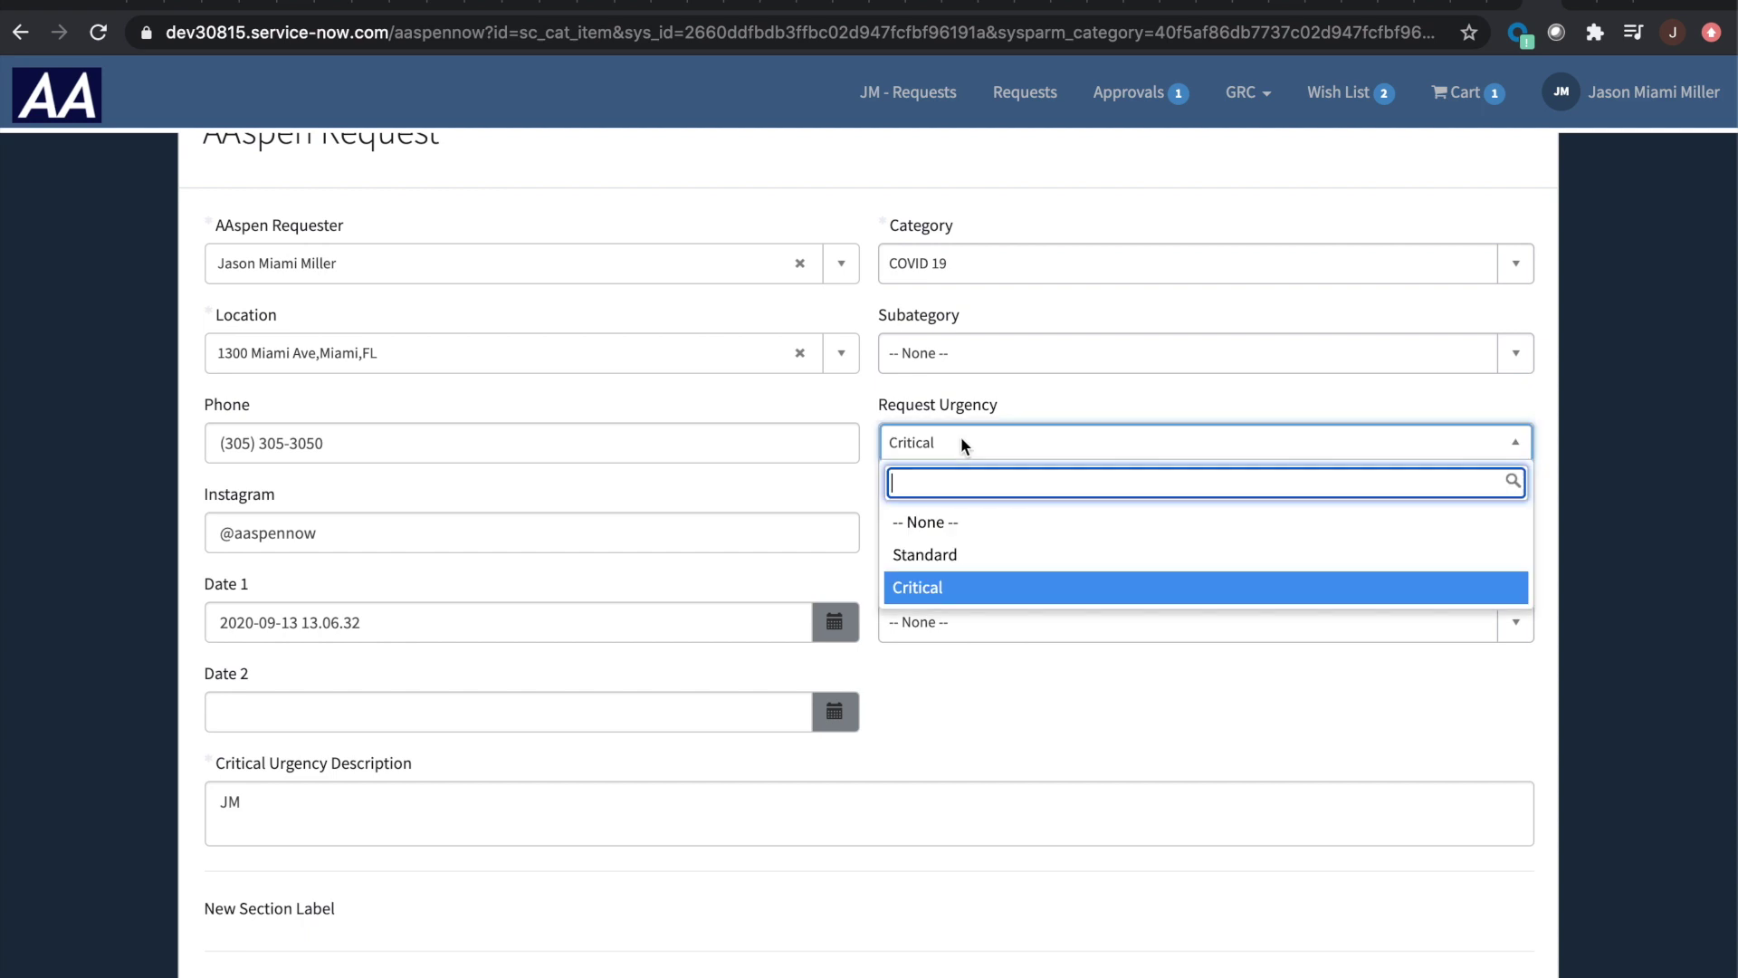
left_click(981, 556)
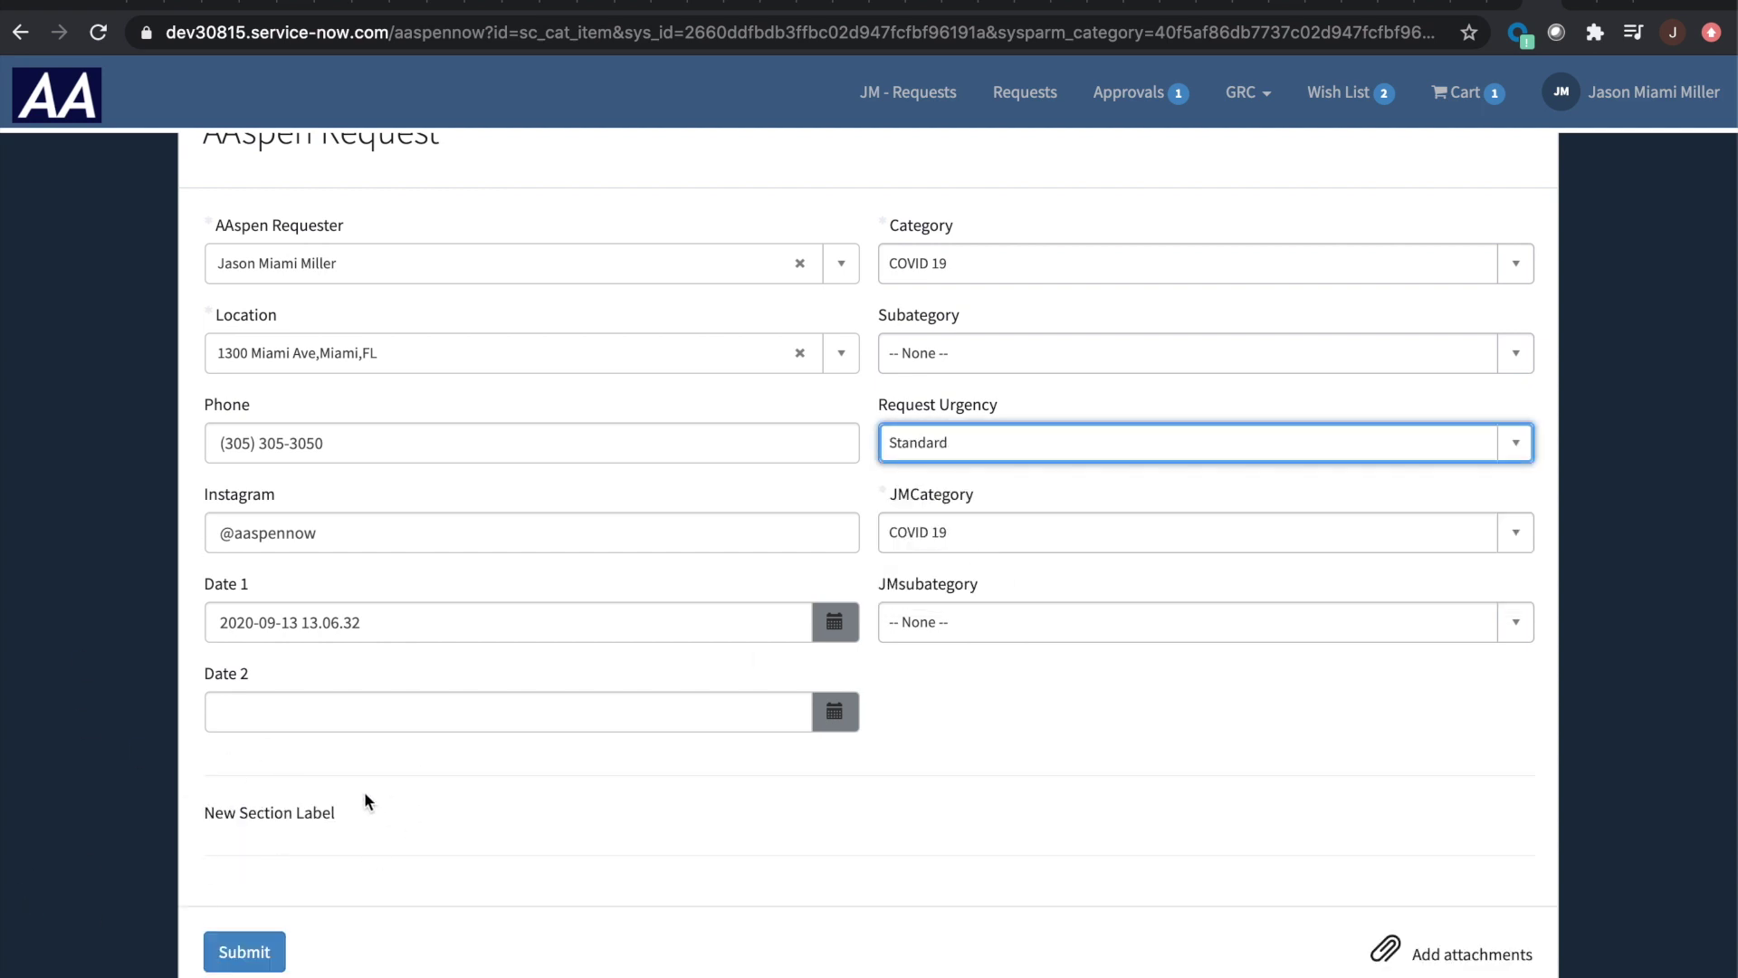
left_click(936, 443)
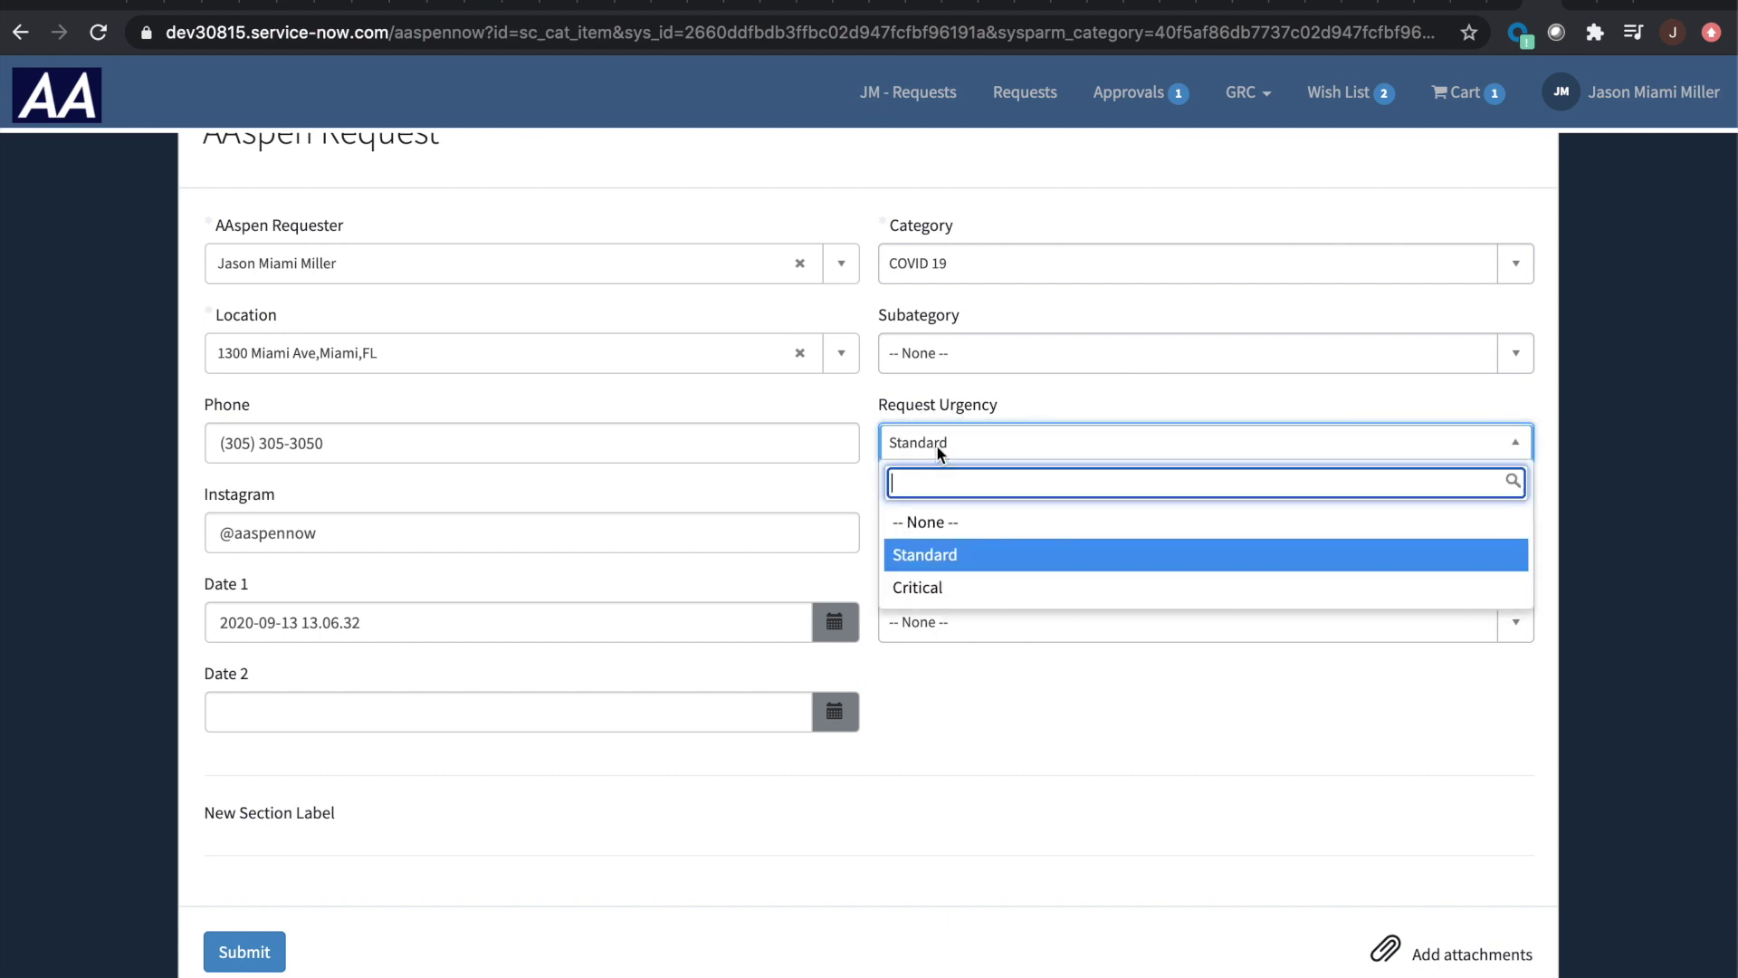
left_click(992, 589)
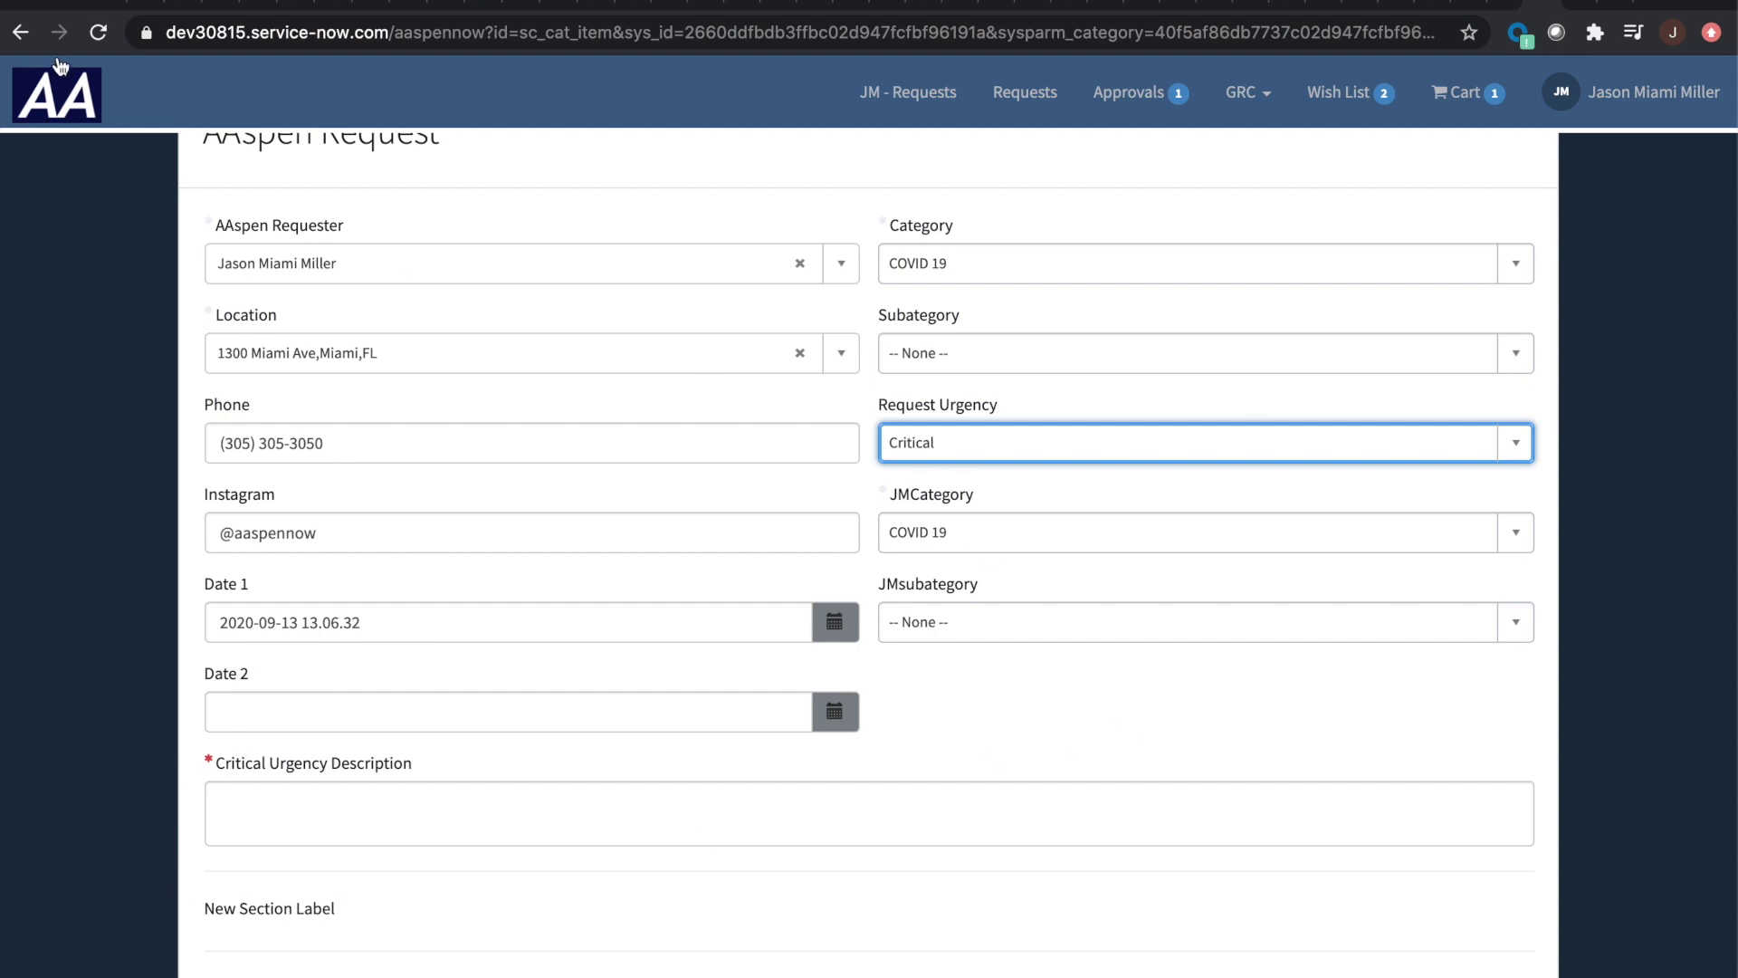
Step: Reload the AAspen Request form, set Request Urgency to Critical and enter JM as the Critical Urgency Description
left_click(97, 30)
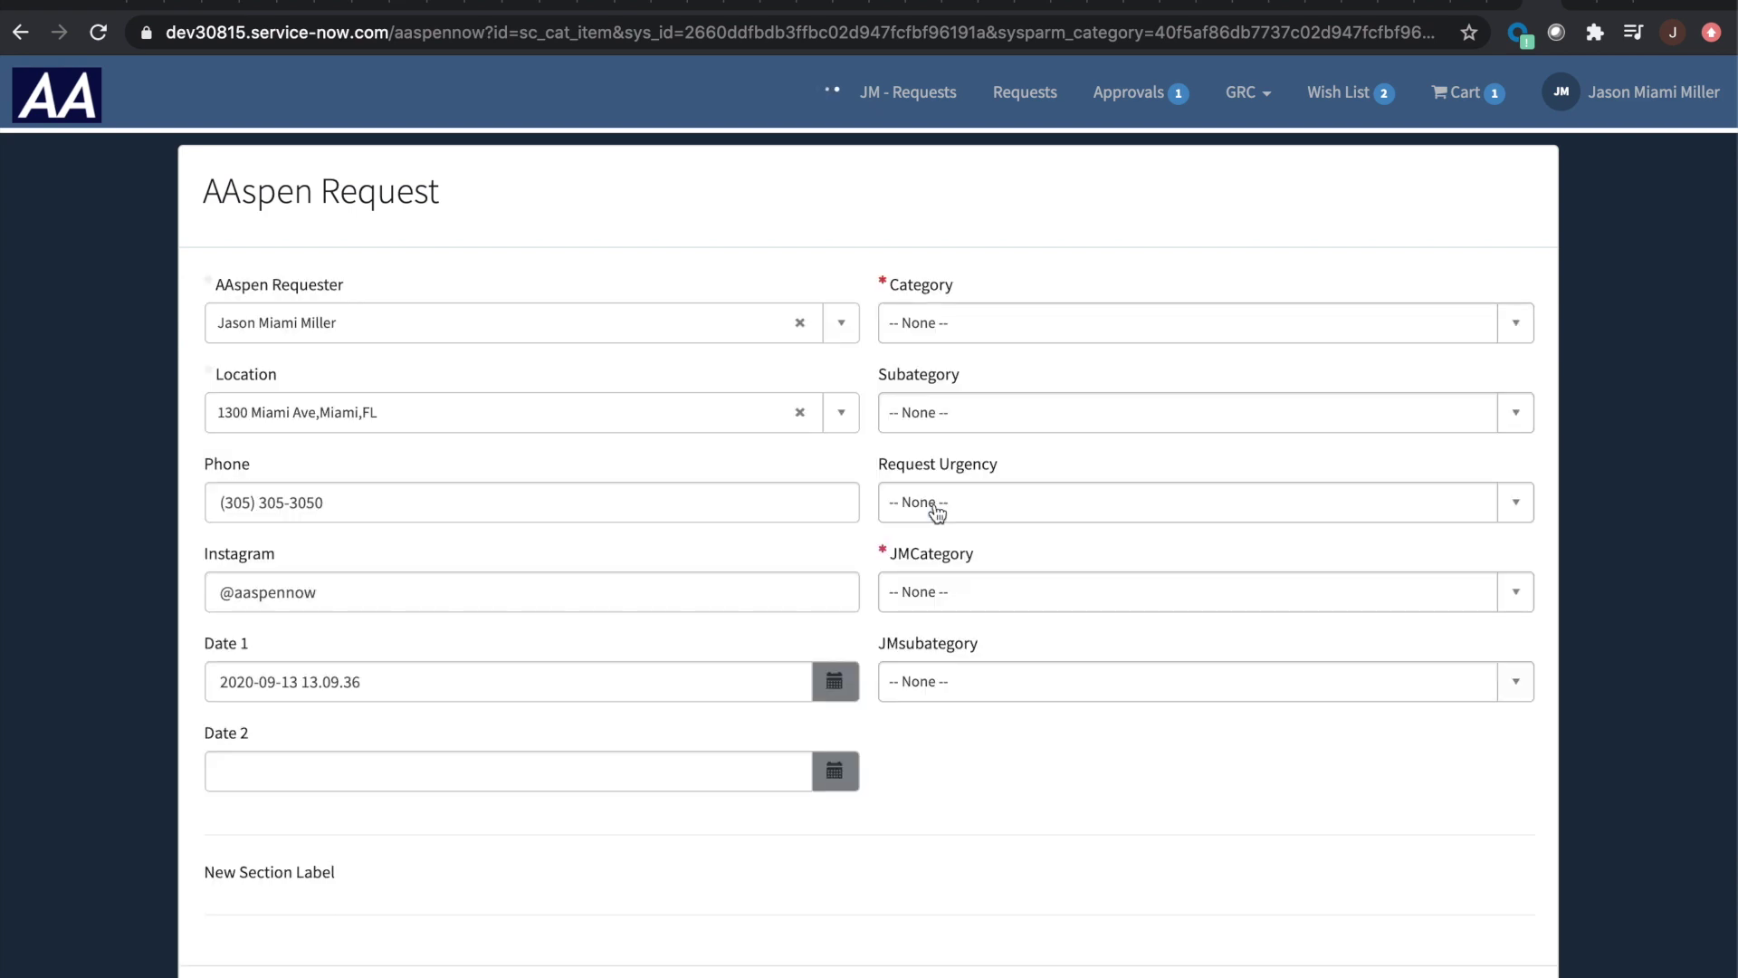
left_click(1029, 504)
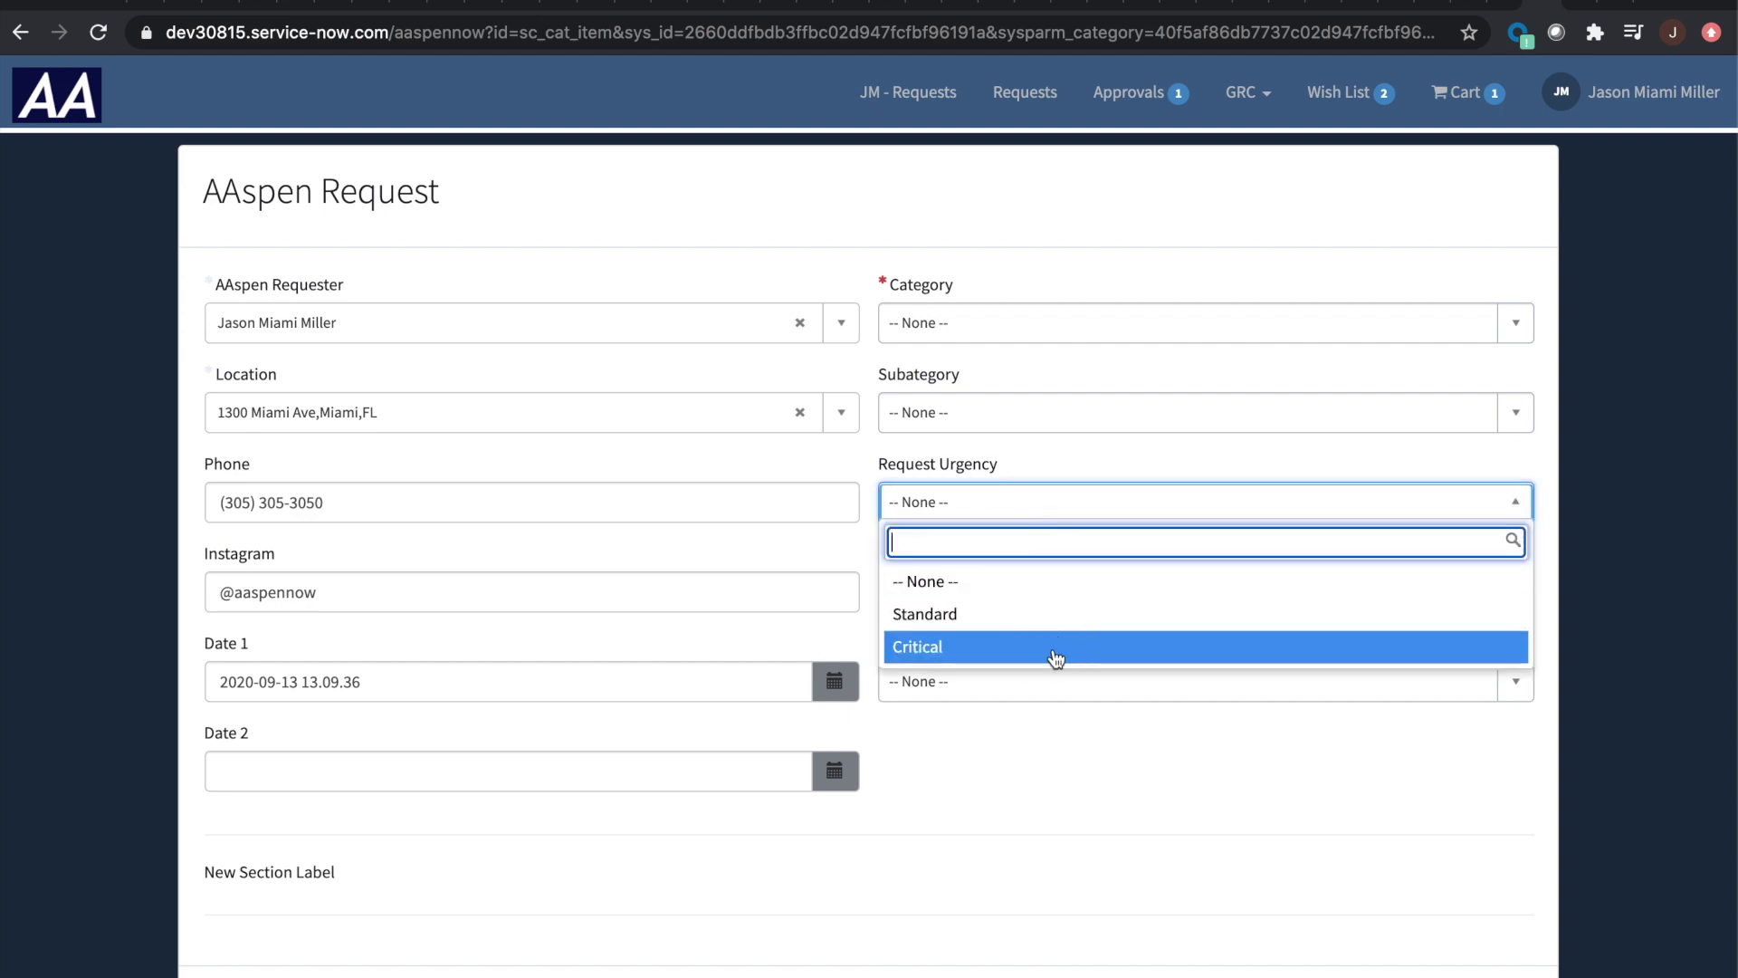
left_click(1055, 648)
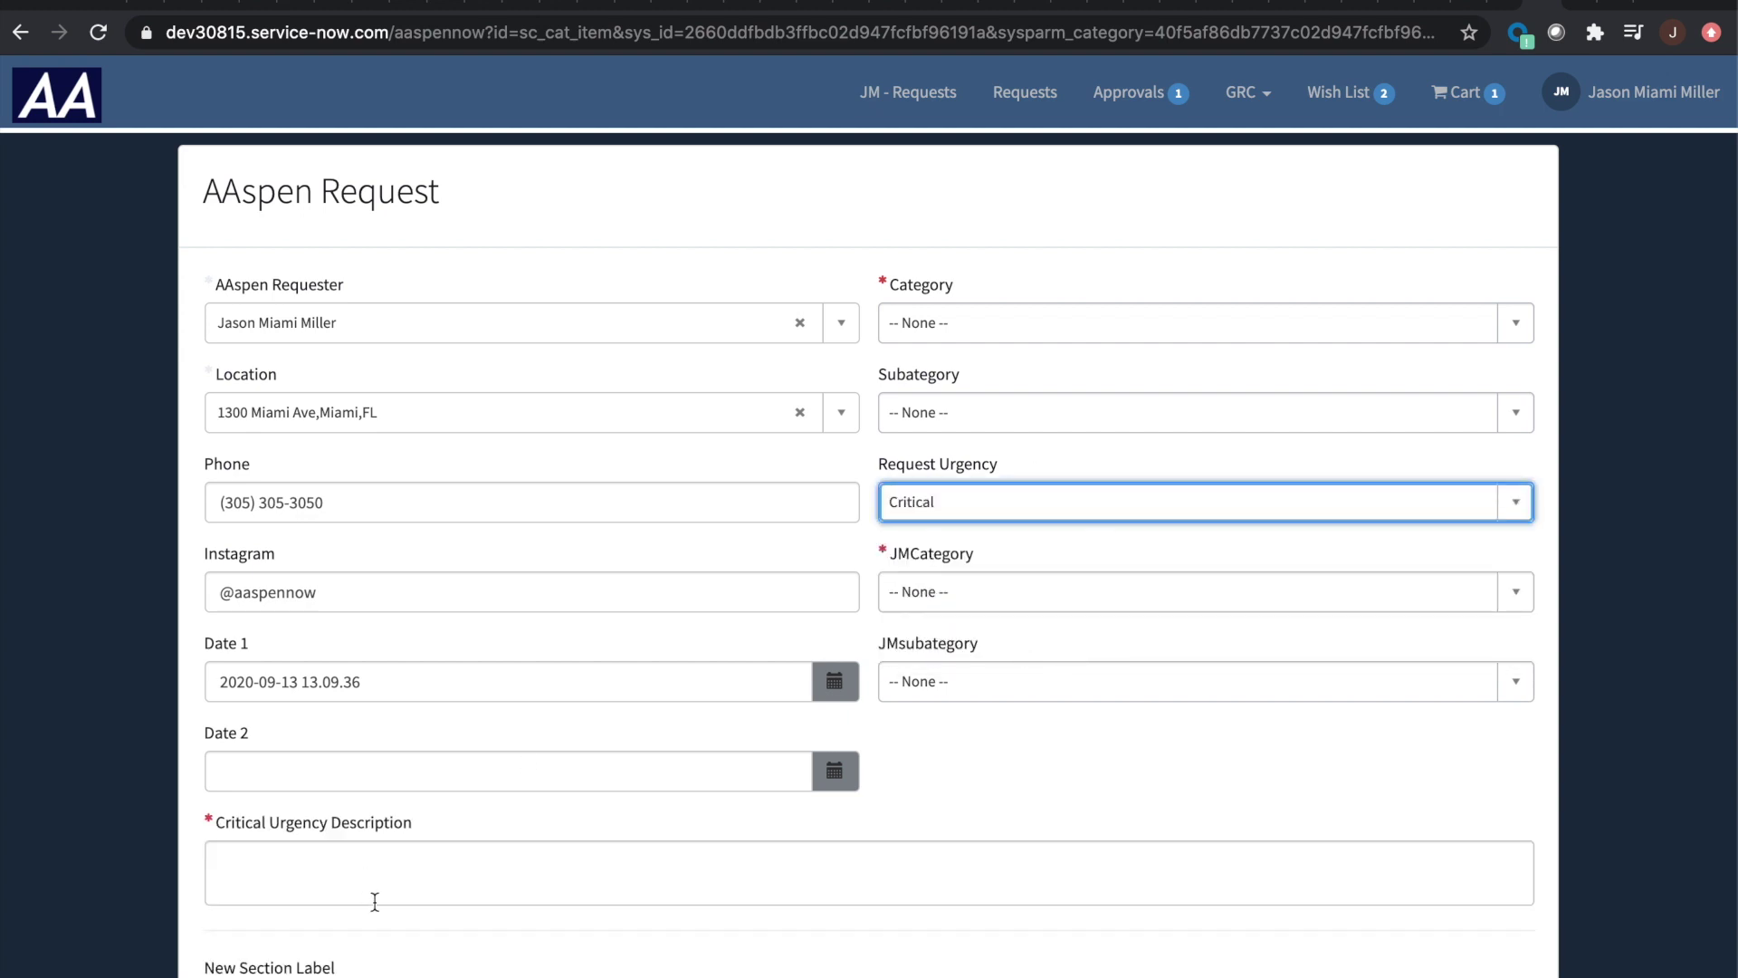
left_click(436, 879)
type("JM")
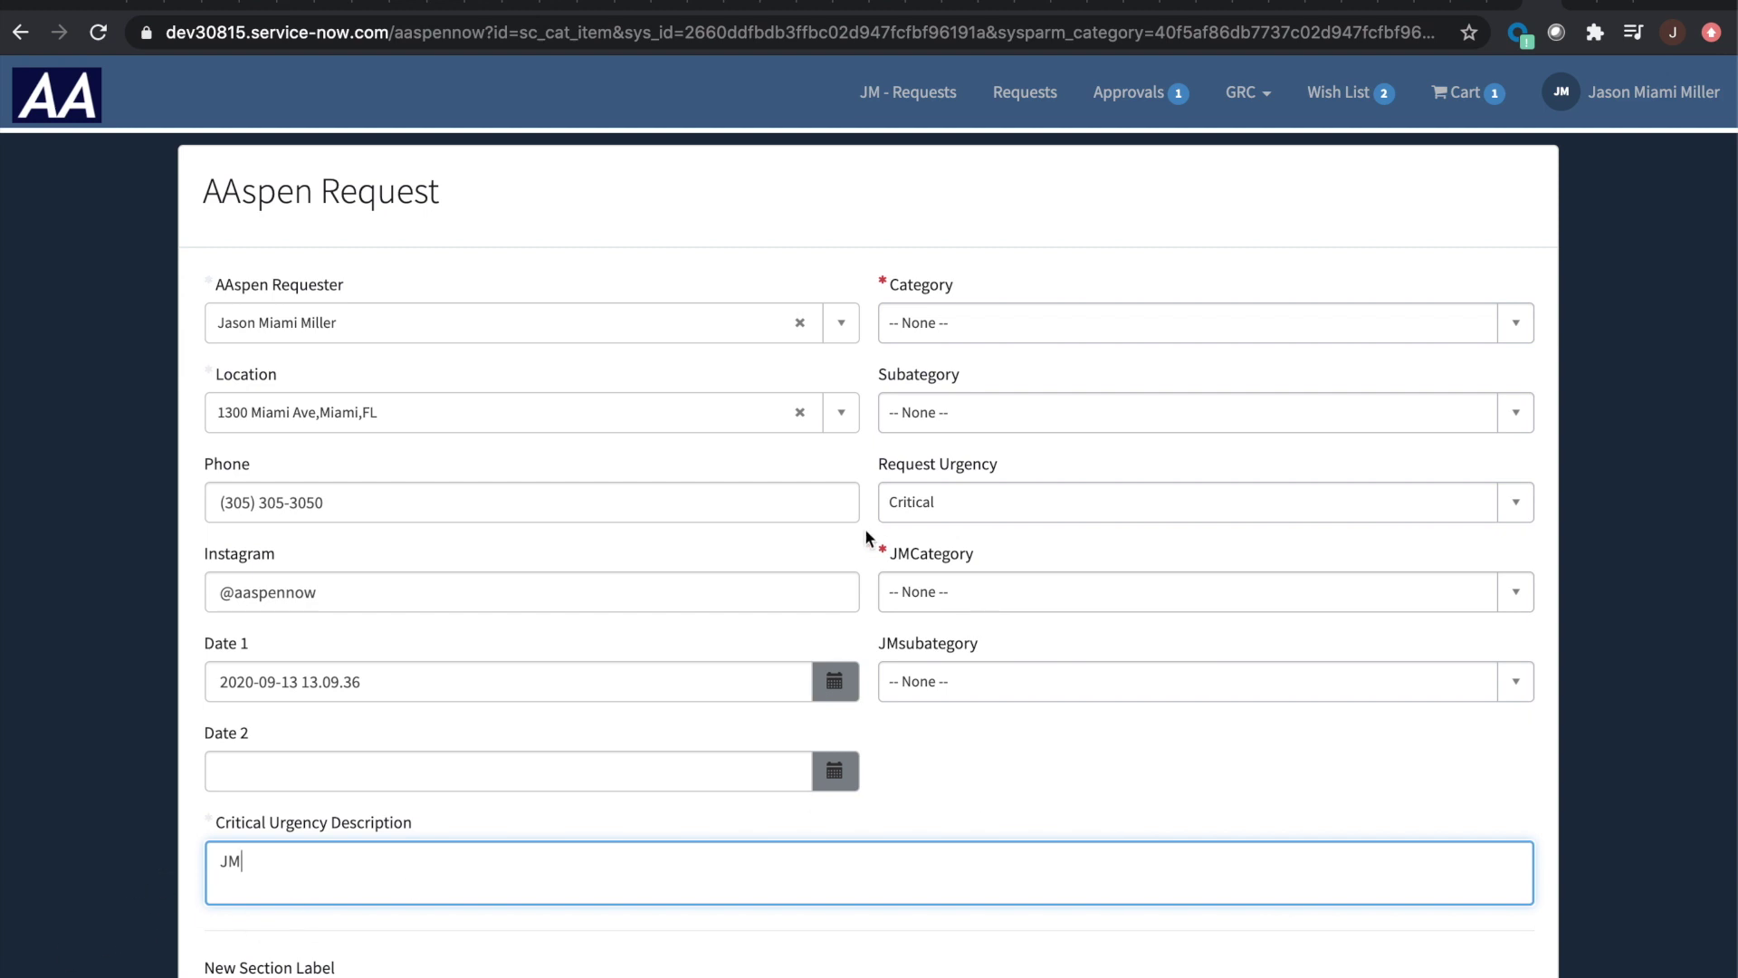
Step: Switch Request Urgency to Standard and back to Critical to test the Critical Urgency Description field
left_click(925, 502)
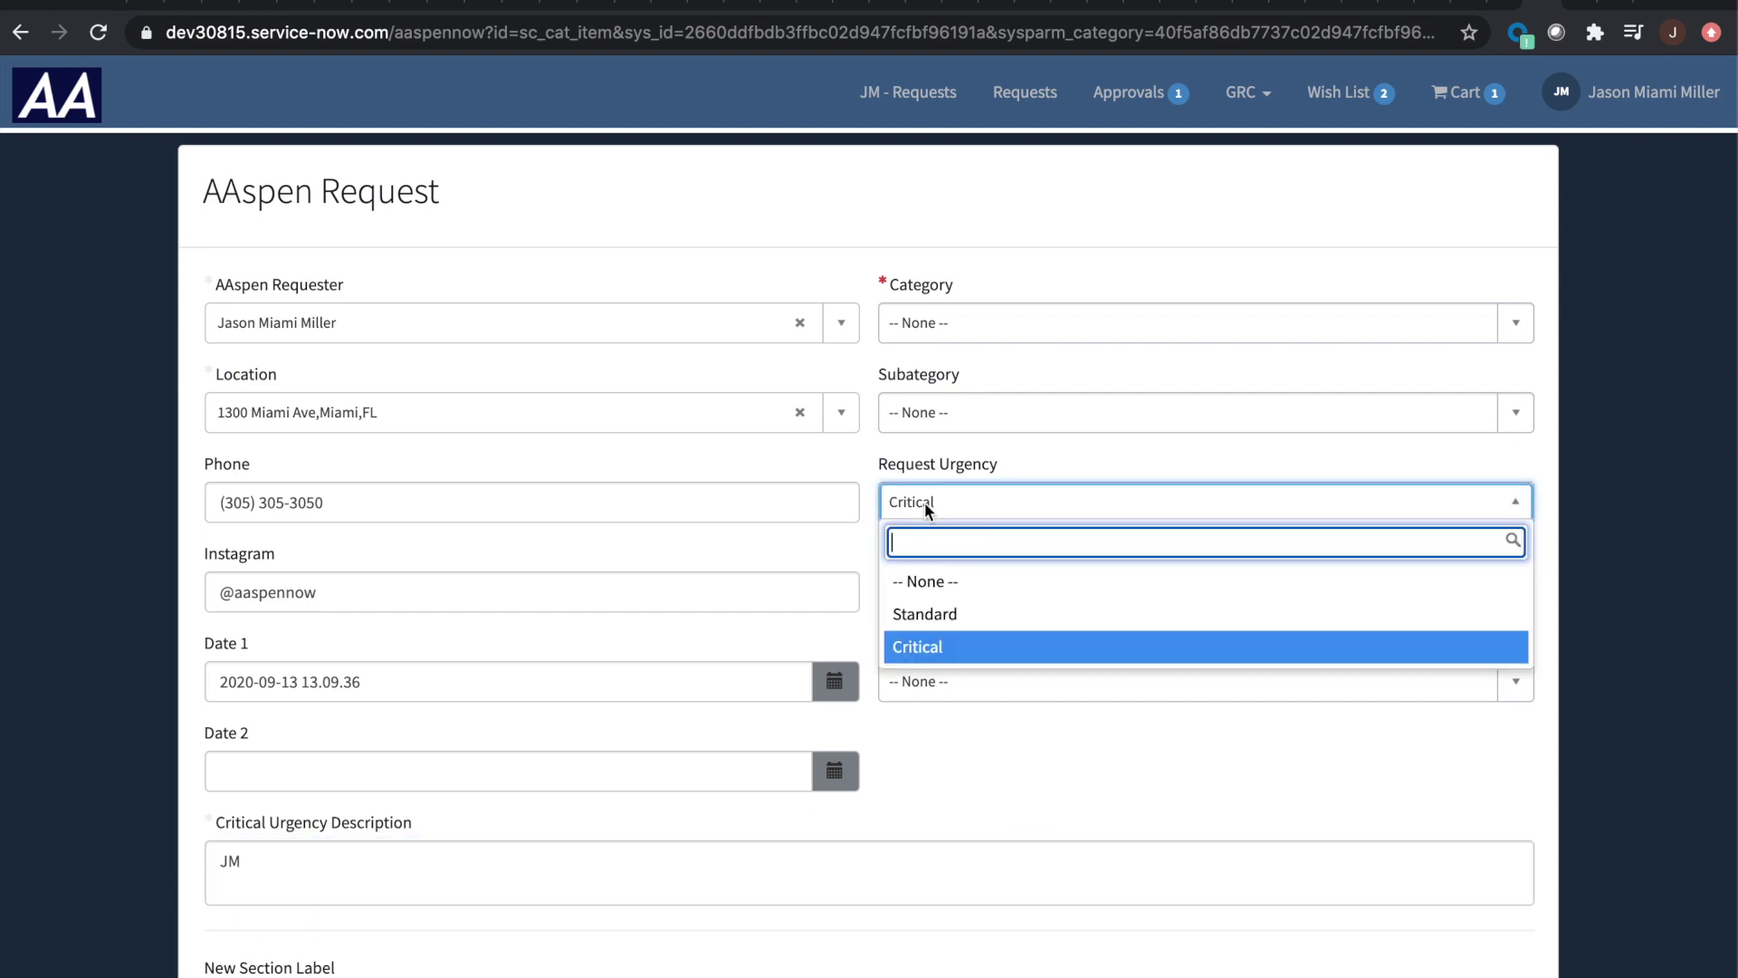
left_click(950, 616)
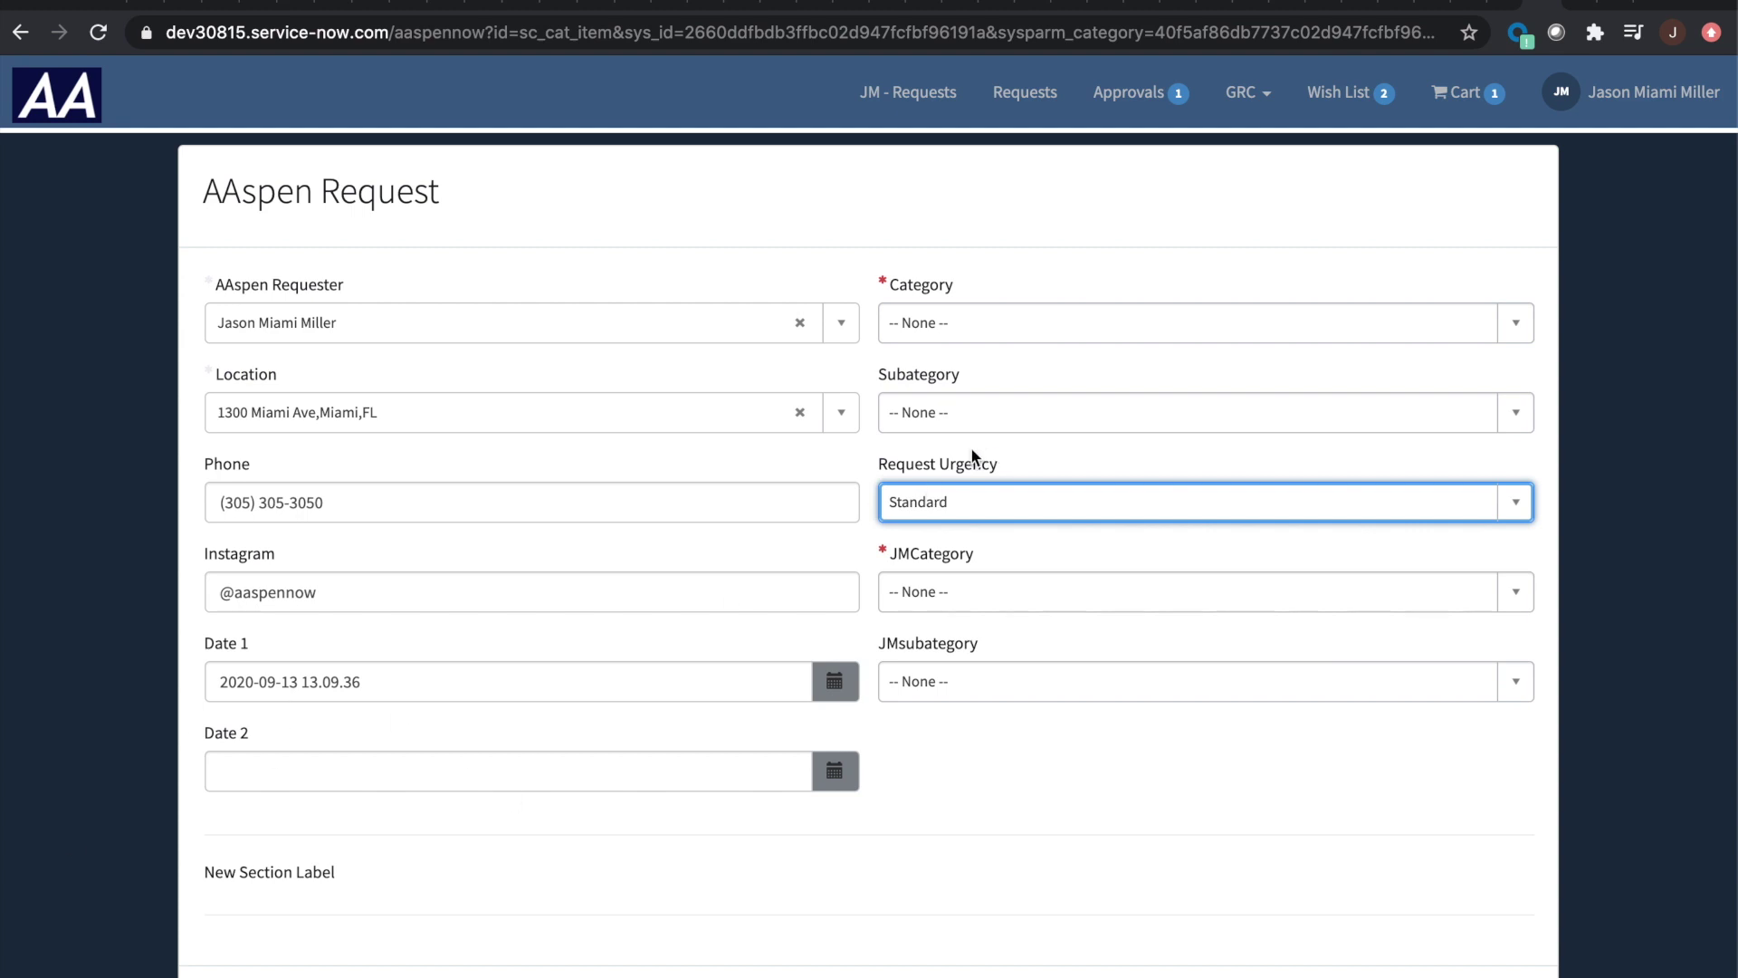
left_click(937, 499)
left_click(961, 648)
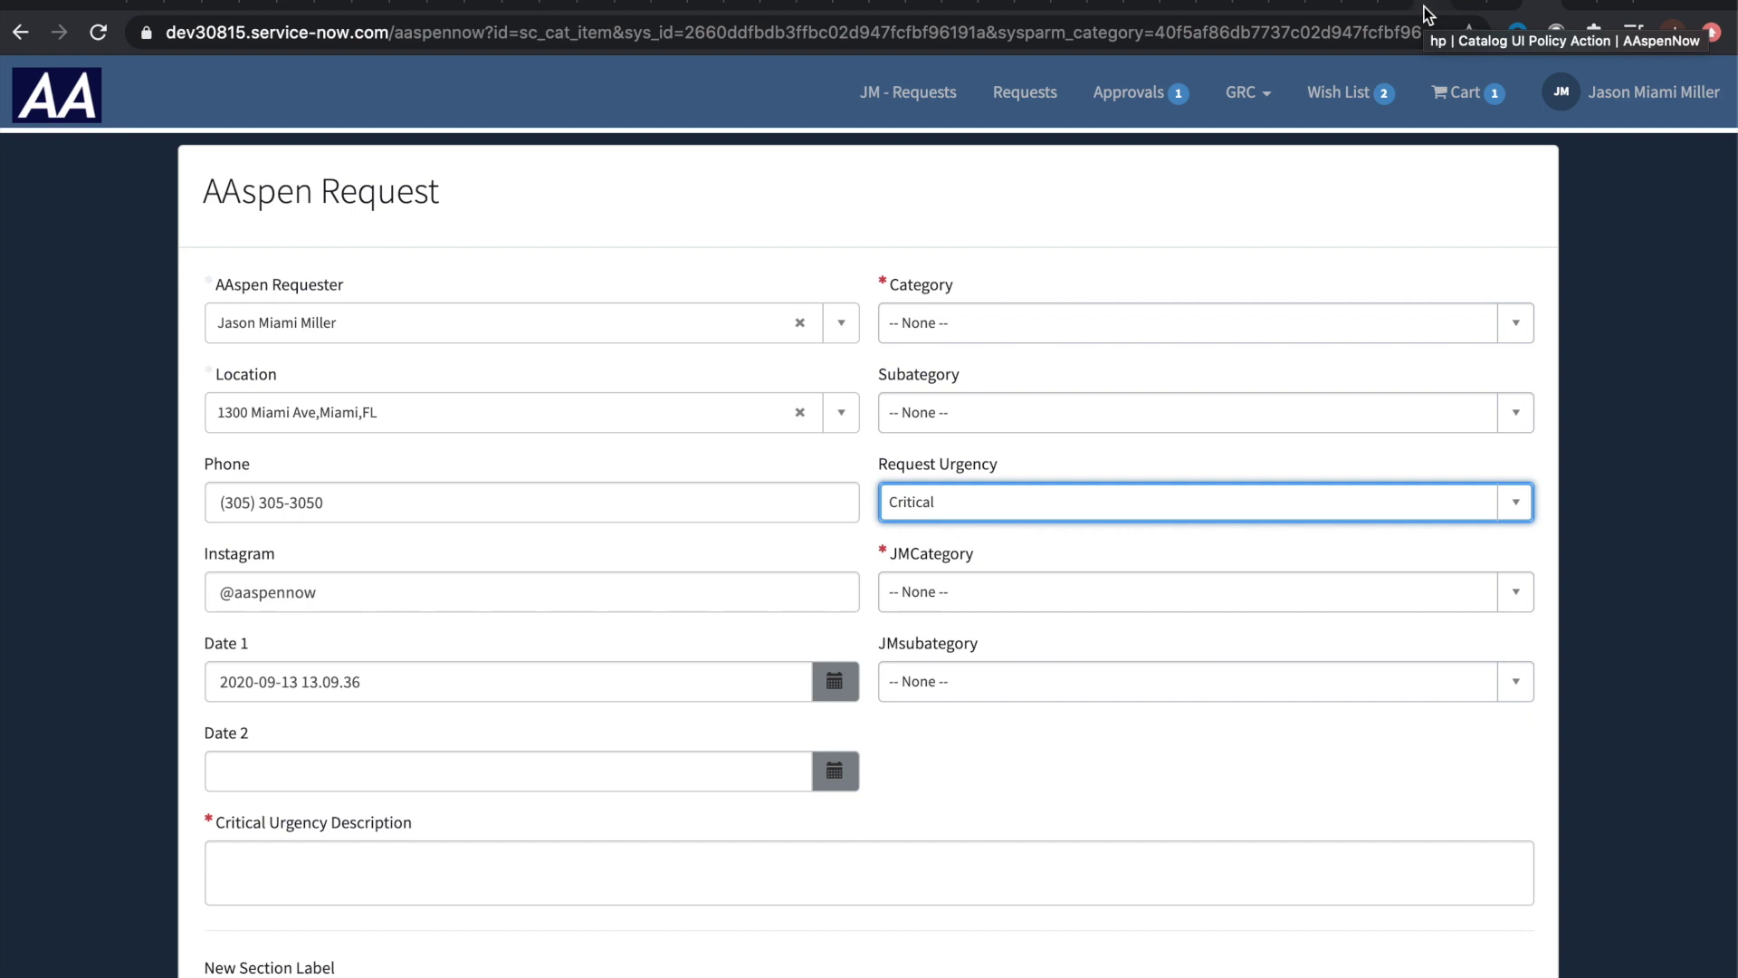
Step: Recheck the hp UI policy action, view the record producer script slide, and go to the AAspen Request record producer's Script field
left_click(1428, 11)
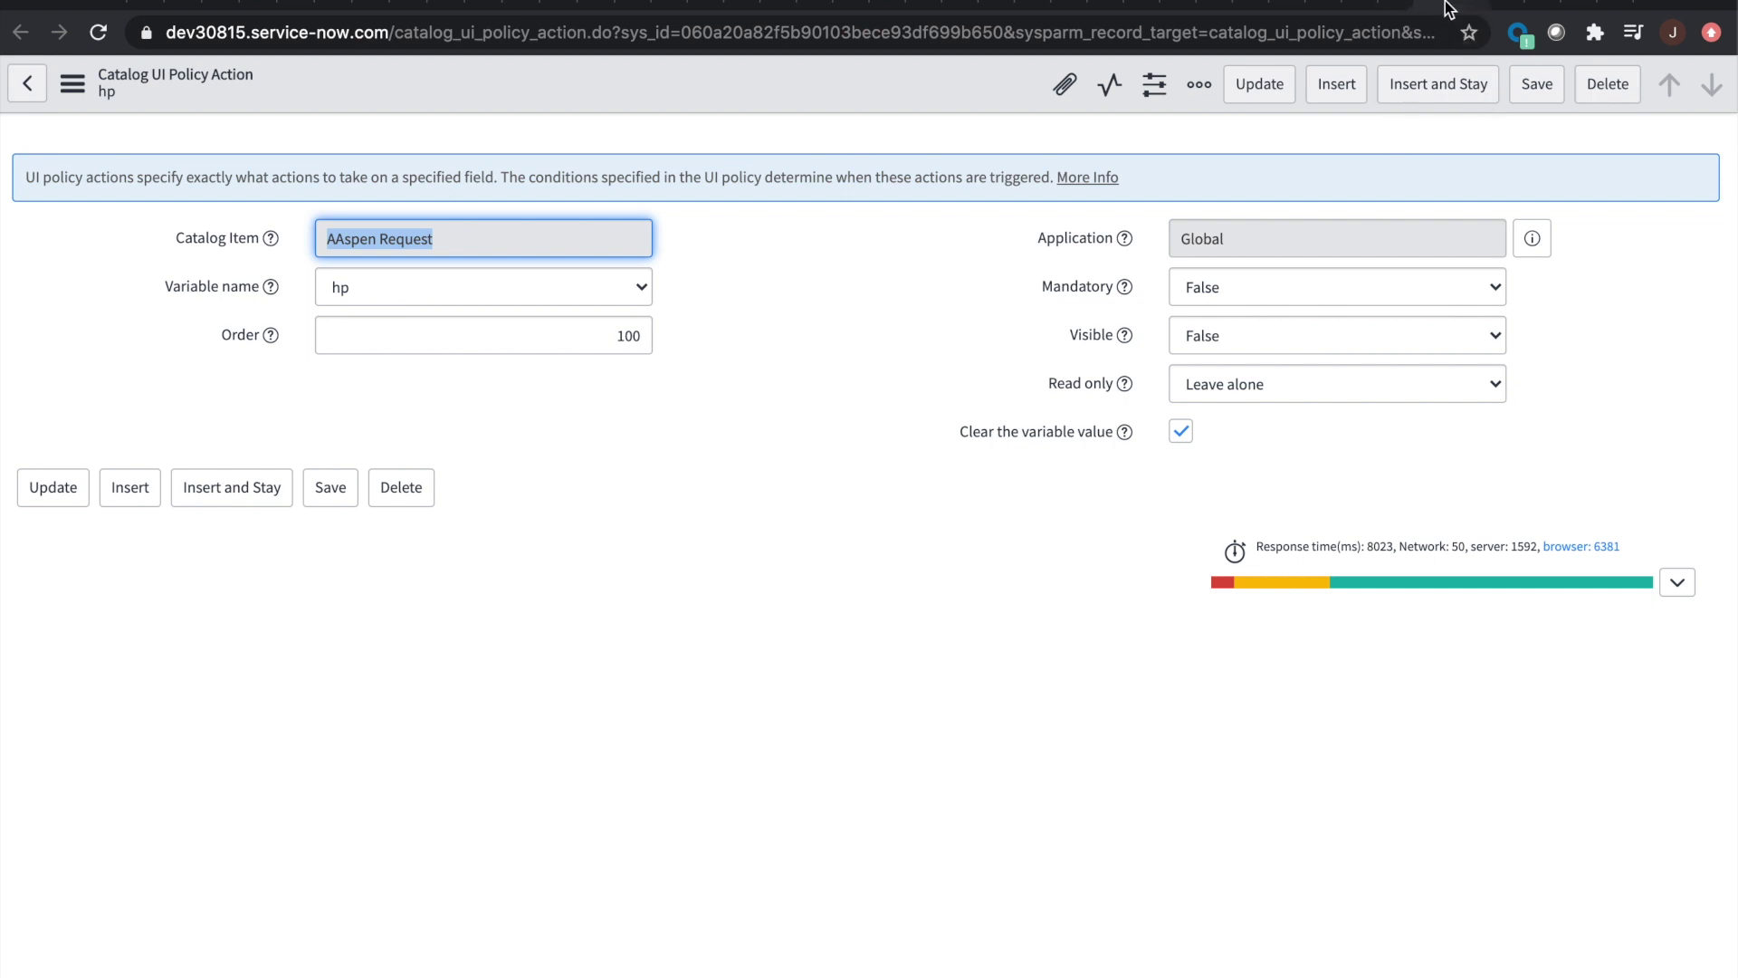
left_click(1475, 7)
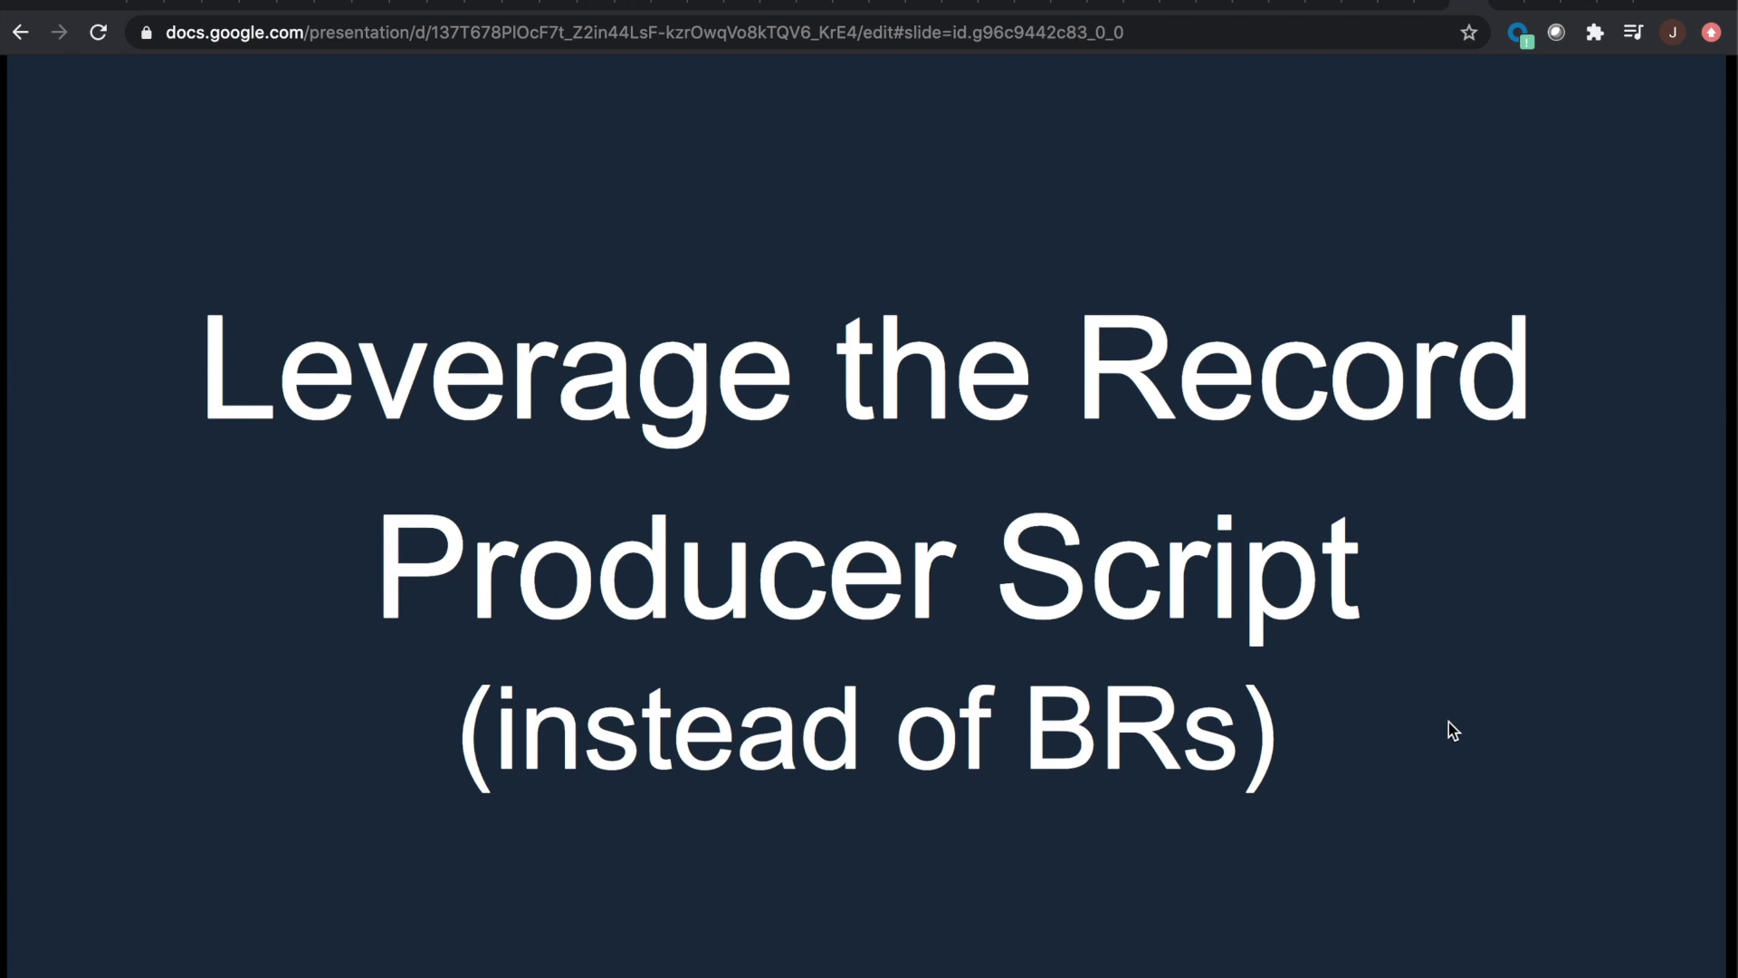
left_click(1501, 6)
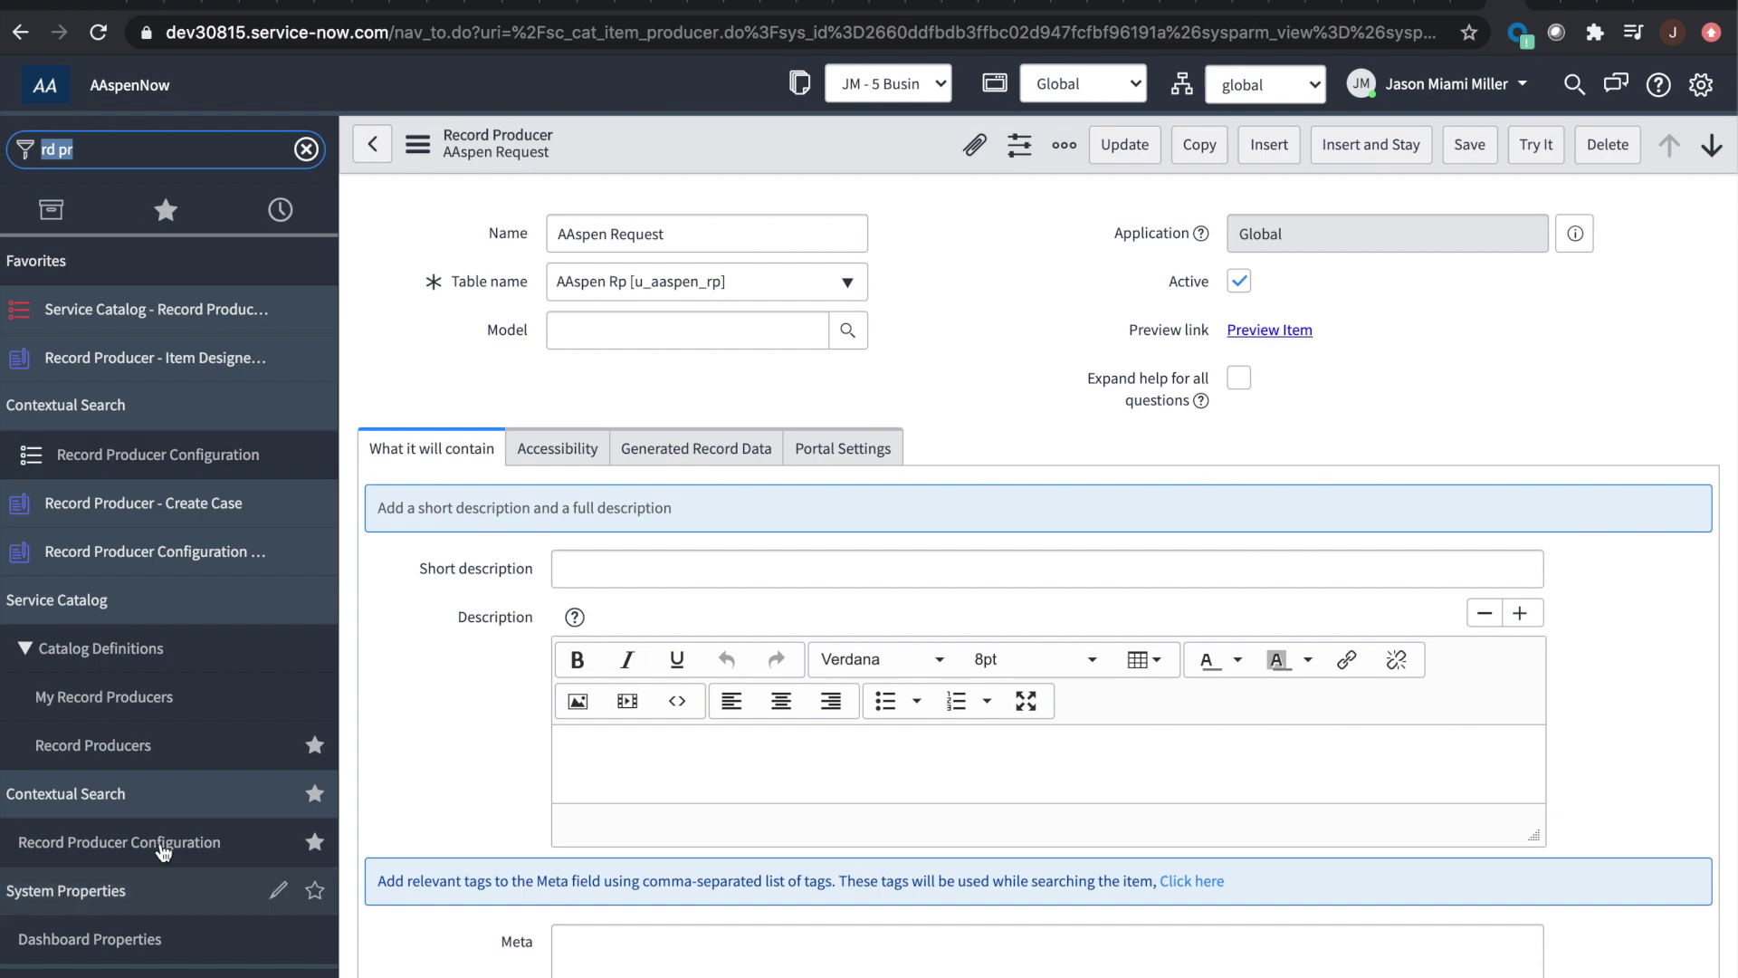
scroll(391, 717, "down", 2)
scroll(391, 720, "down", 4)
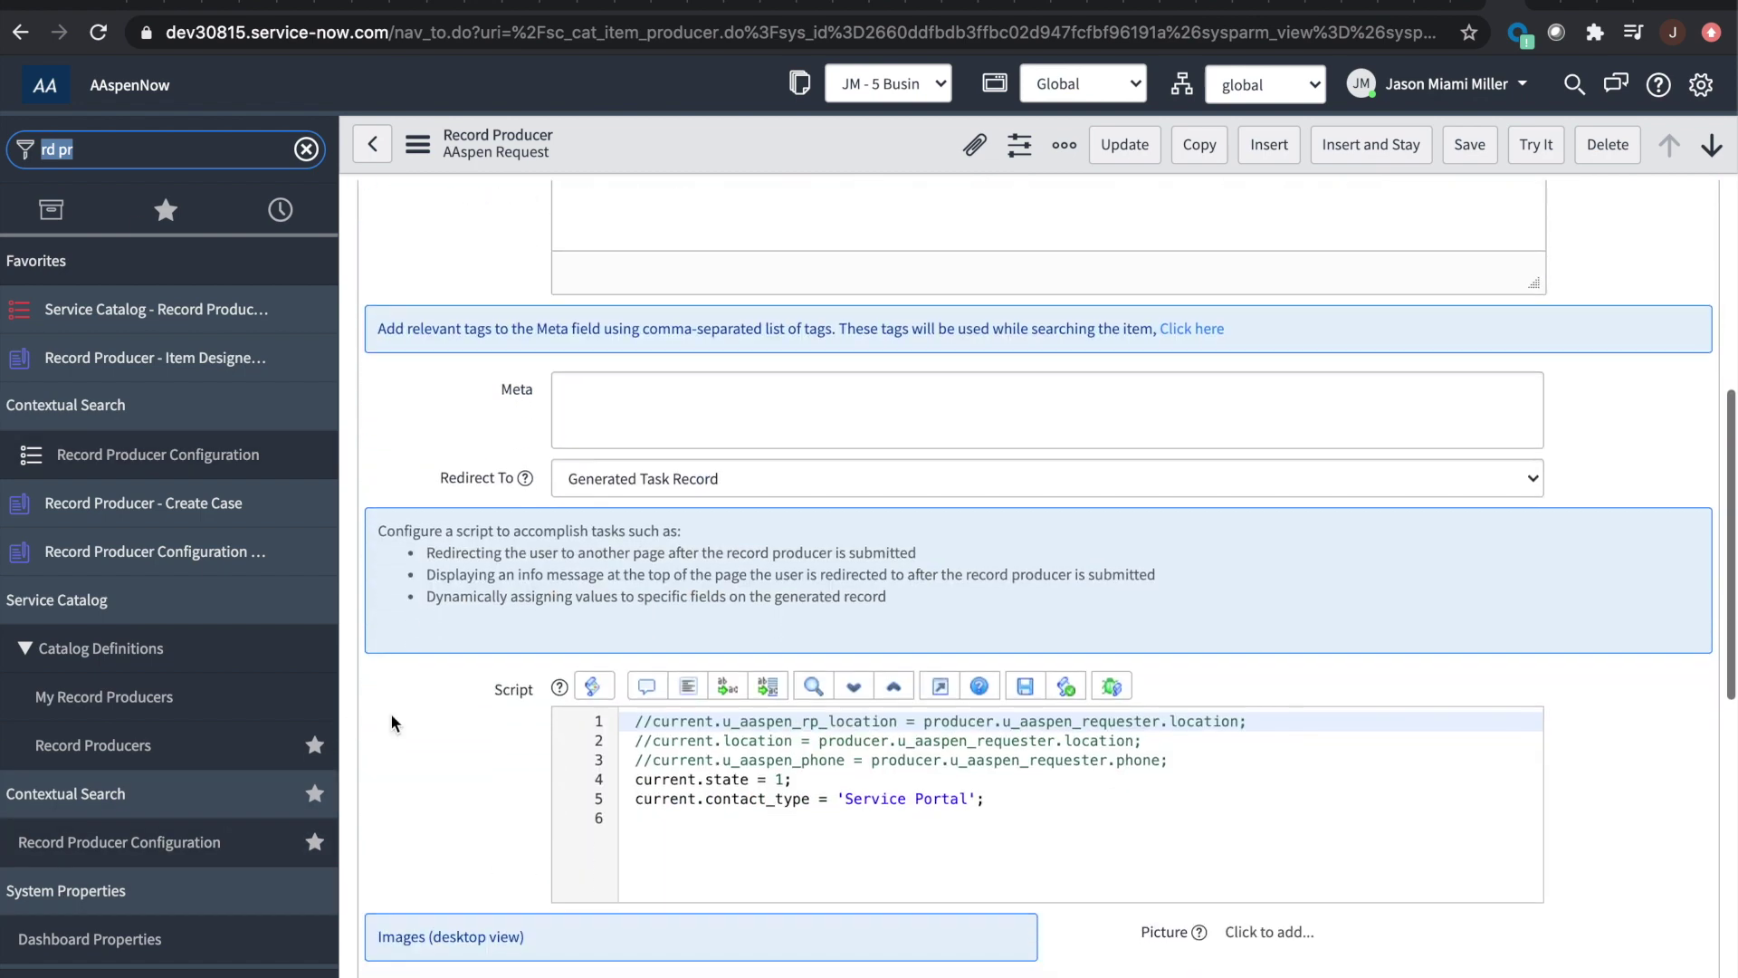
scroll(443, 704, "down", 1)
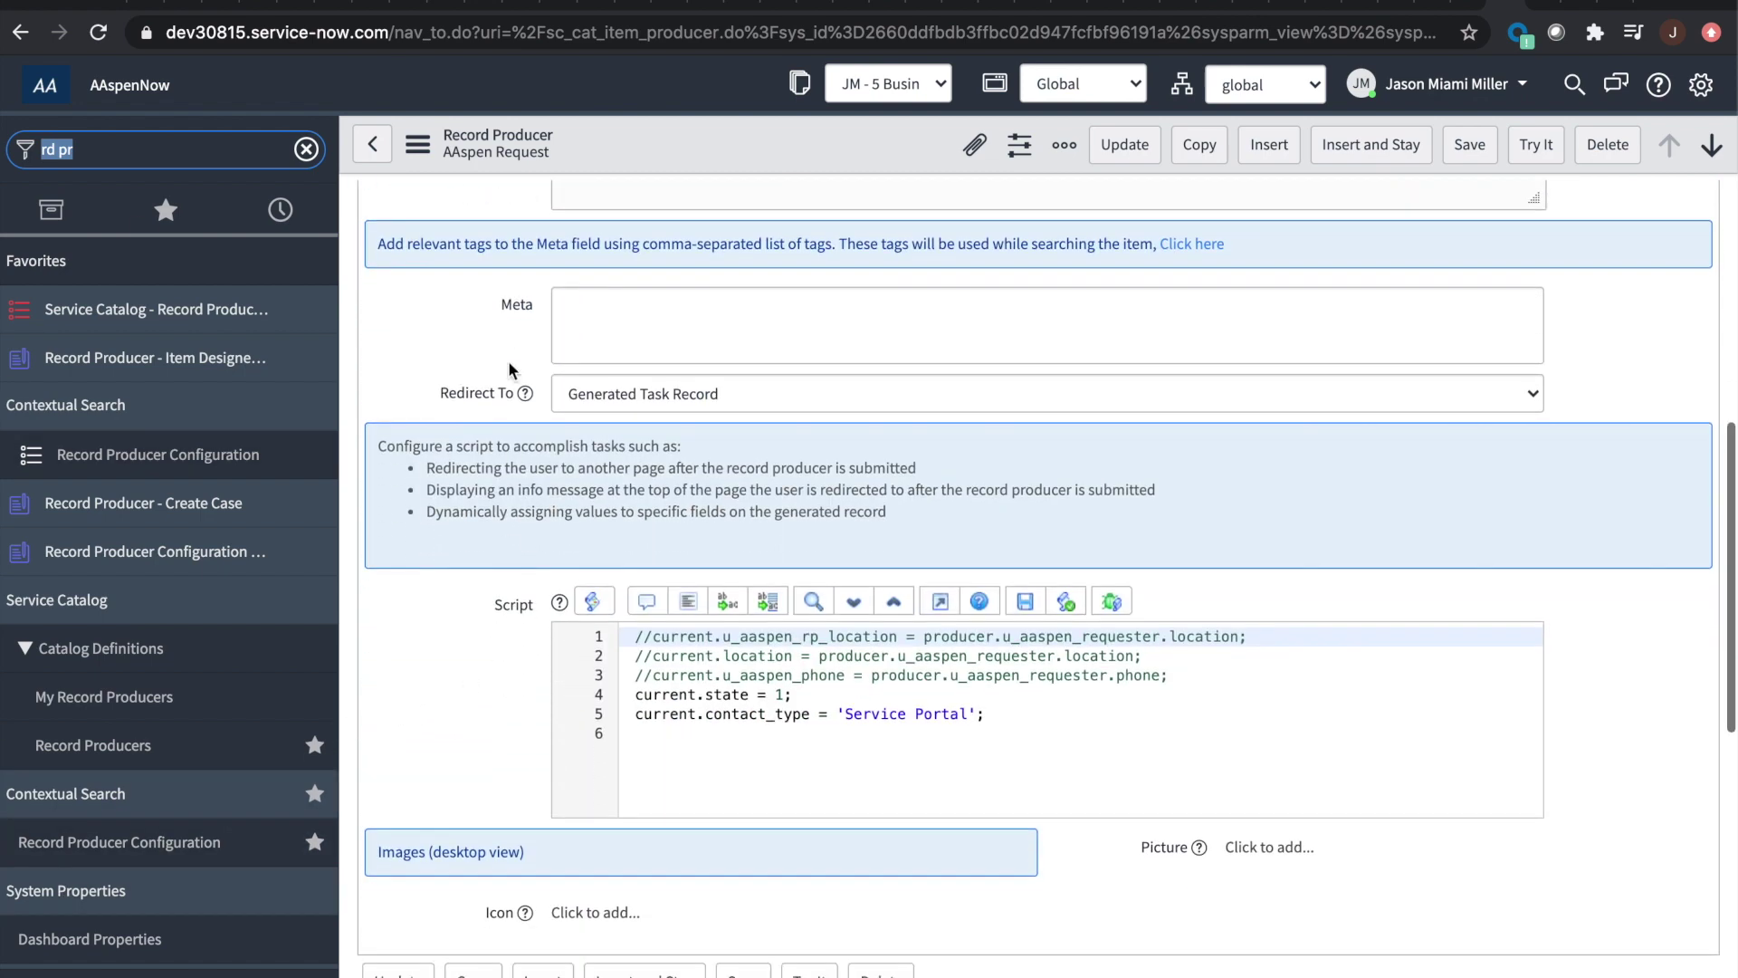
Step: Examine the record producer script lines that set current.state and current.contact_type
left_click(984, 715)
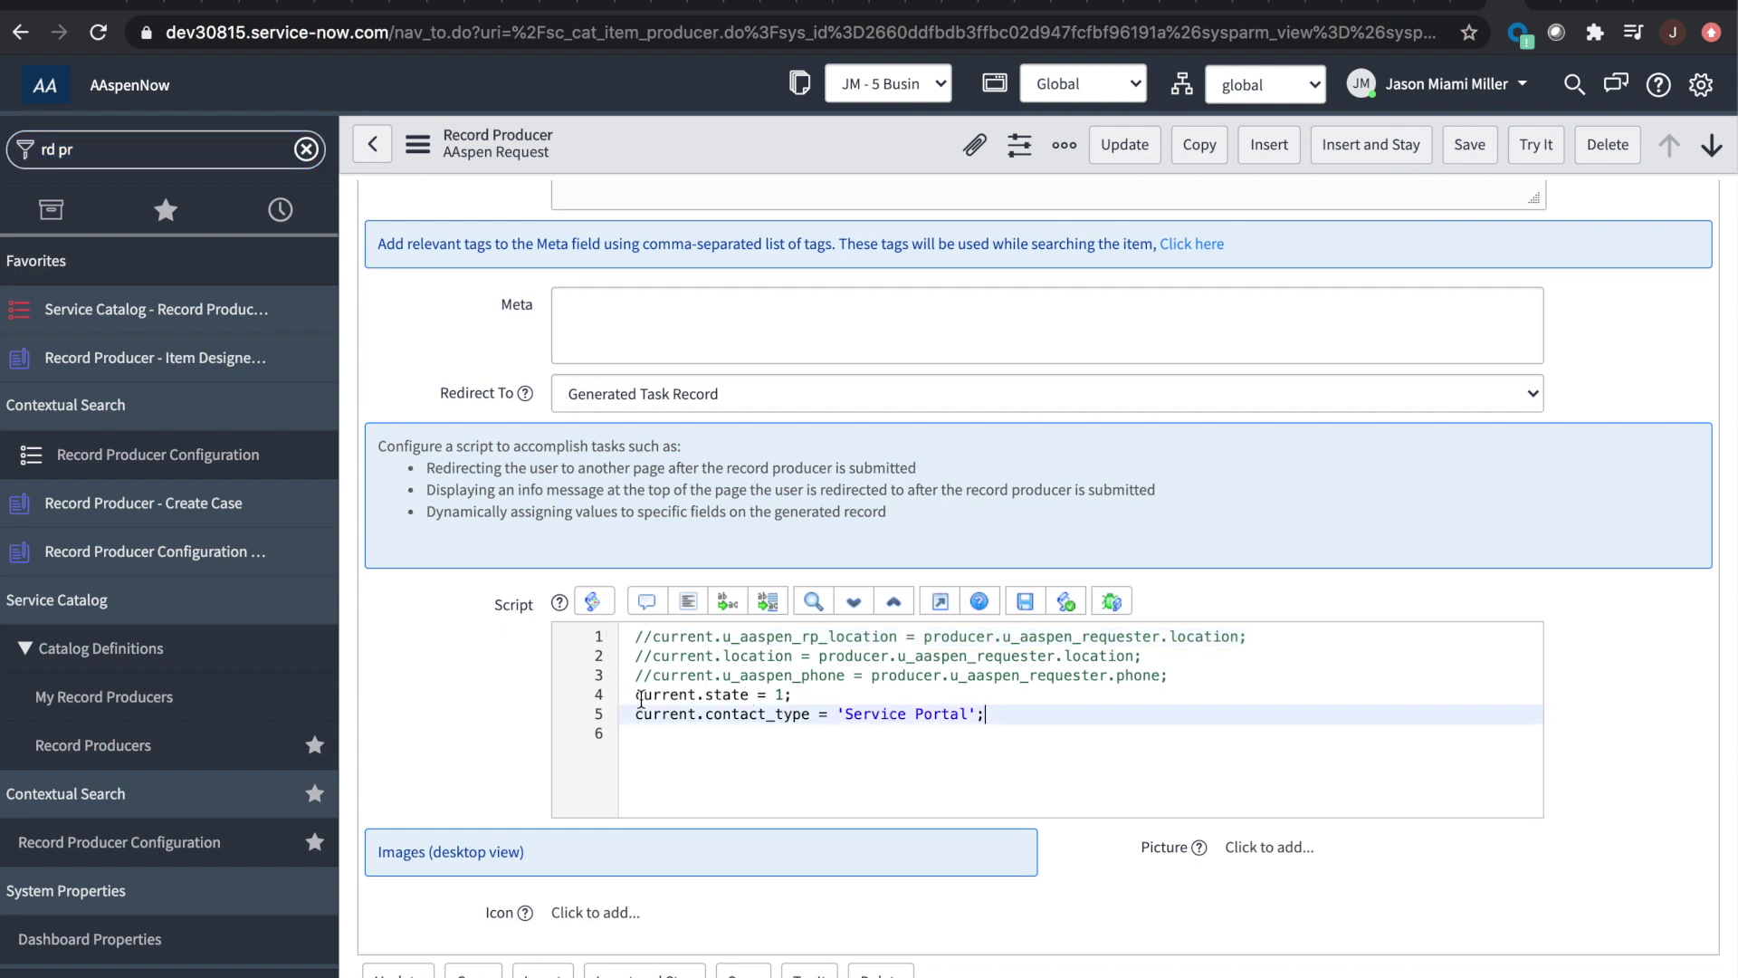
left_click(836, 692)
left_click_drag(820, 694, 635, 694)
left_click(812, 676)
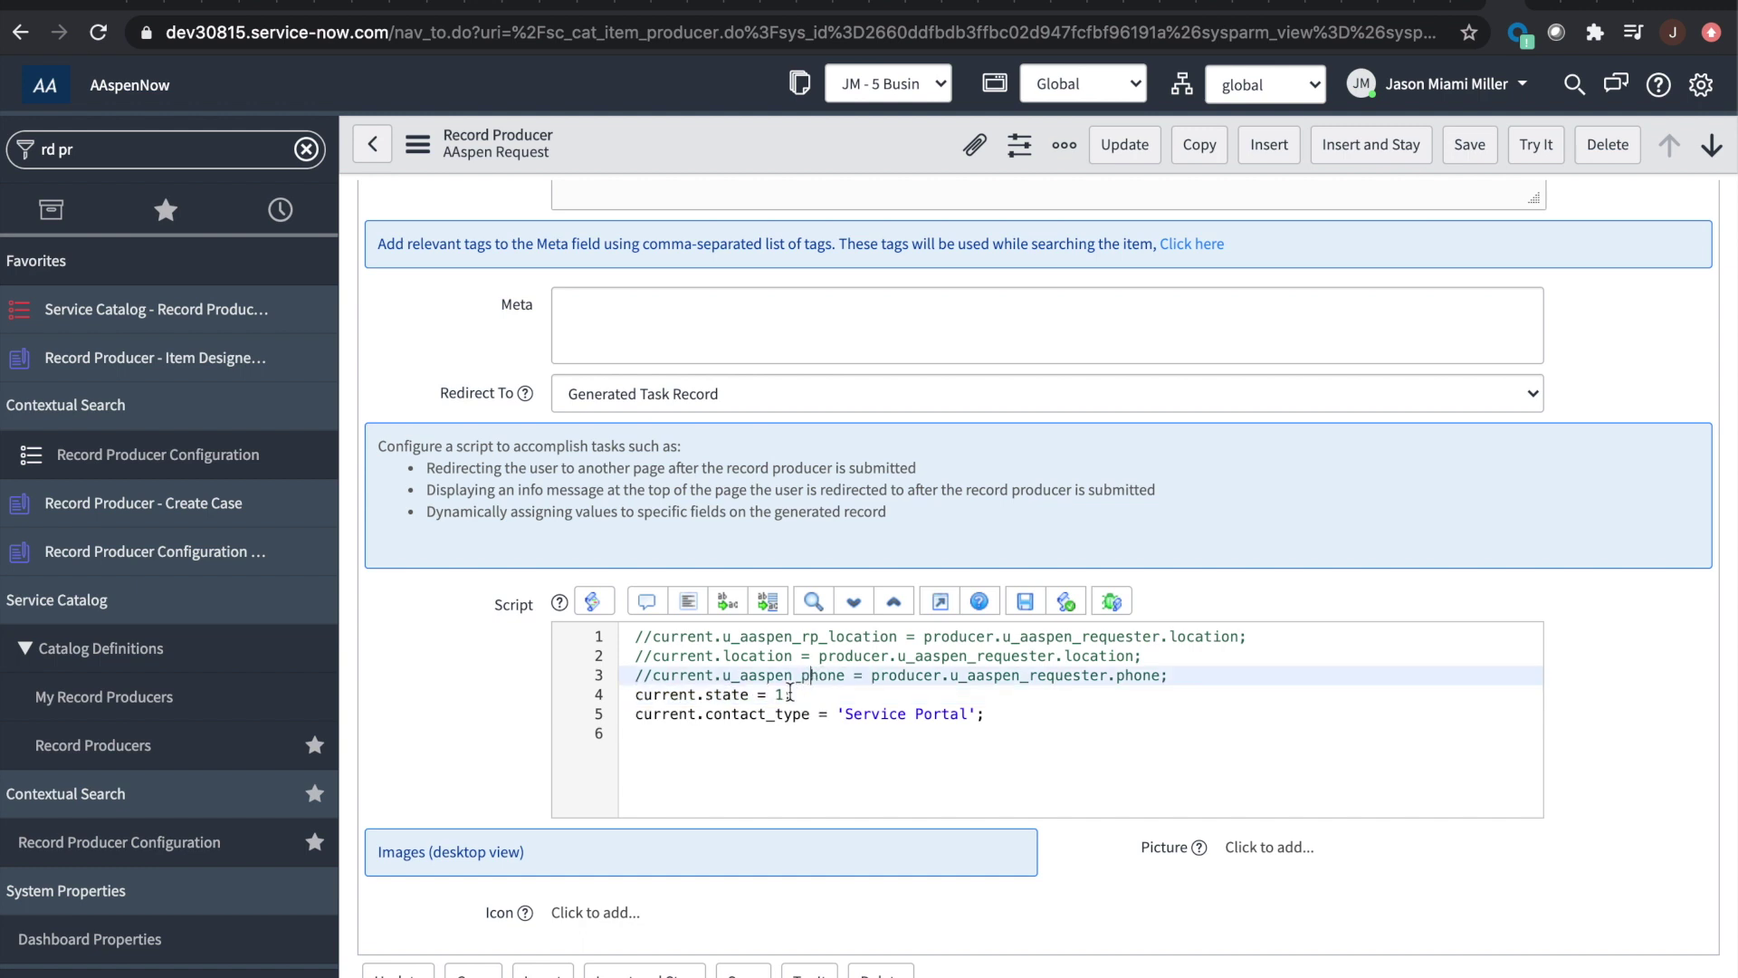
left_click(784, 694)
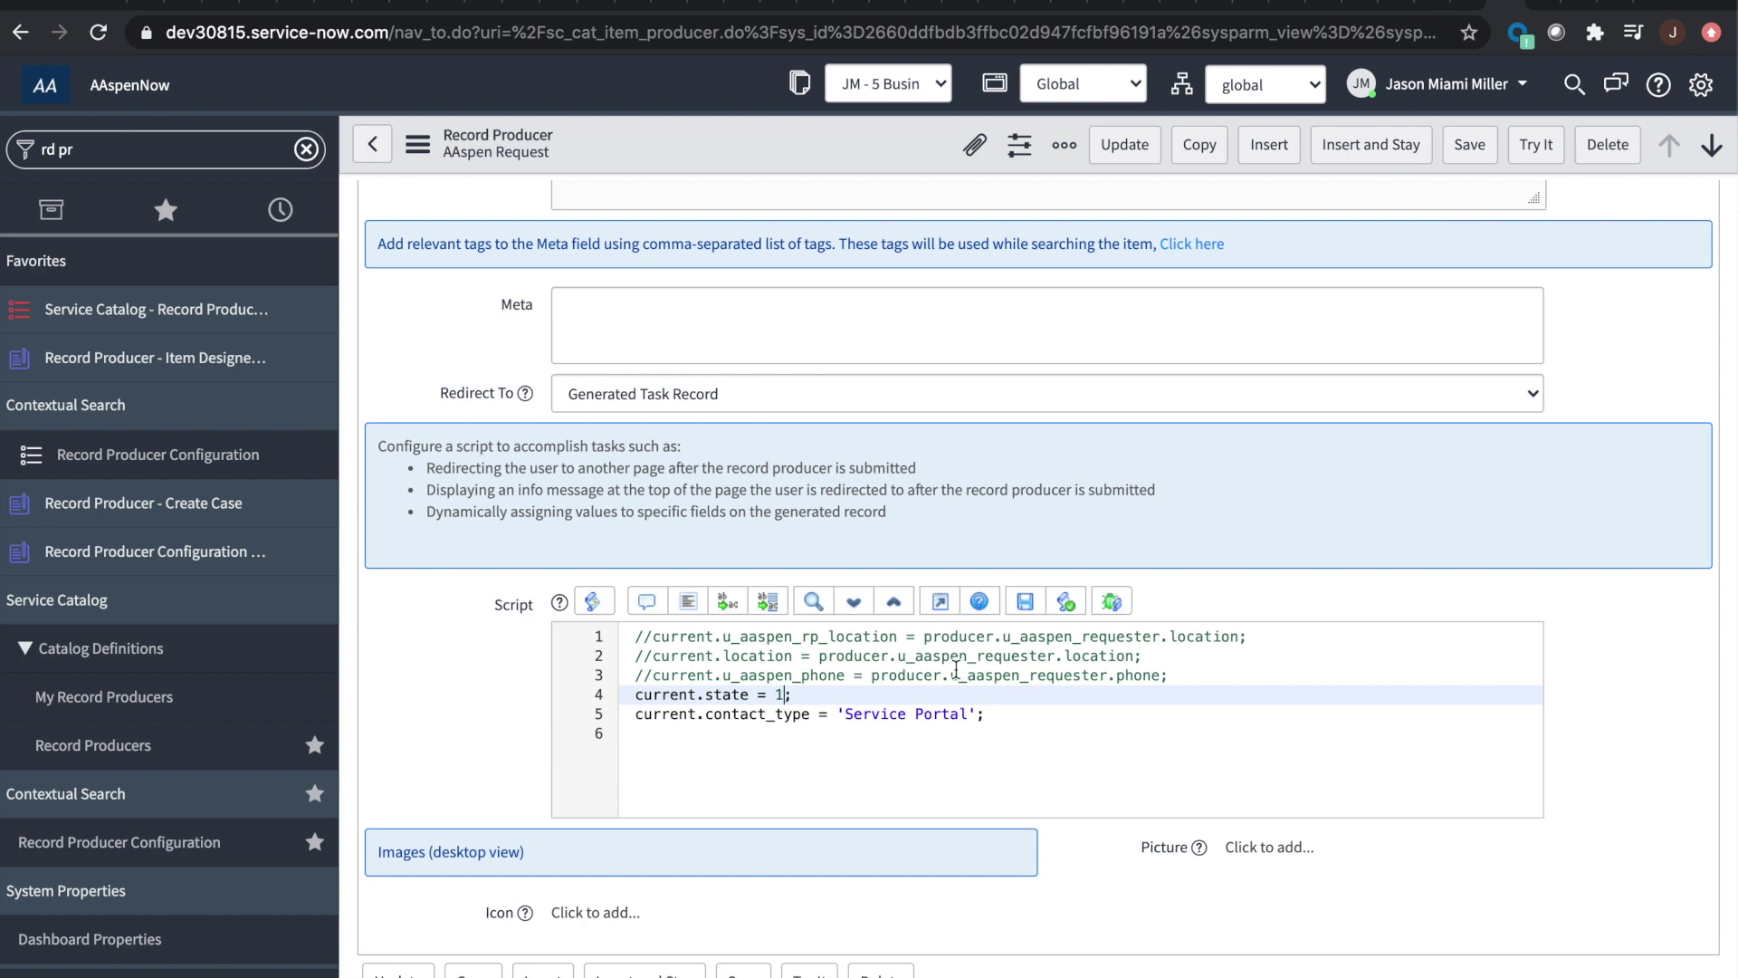
left_click(1002, 720)
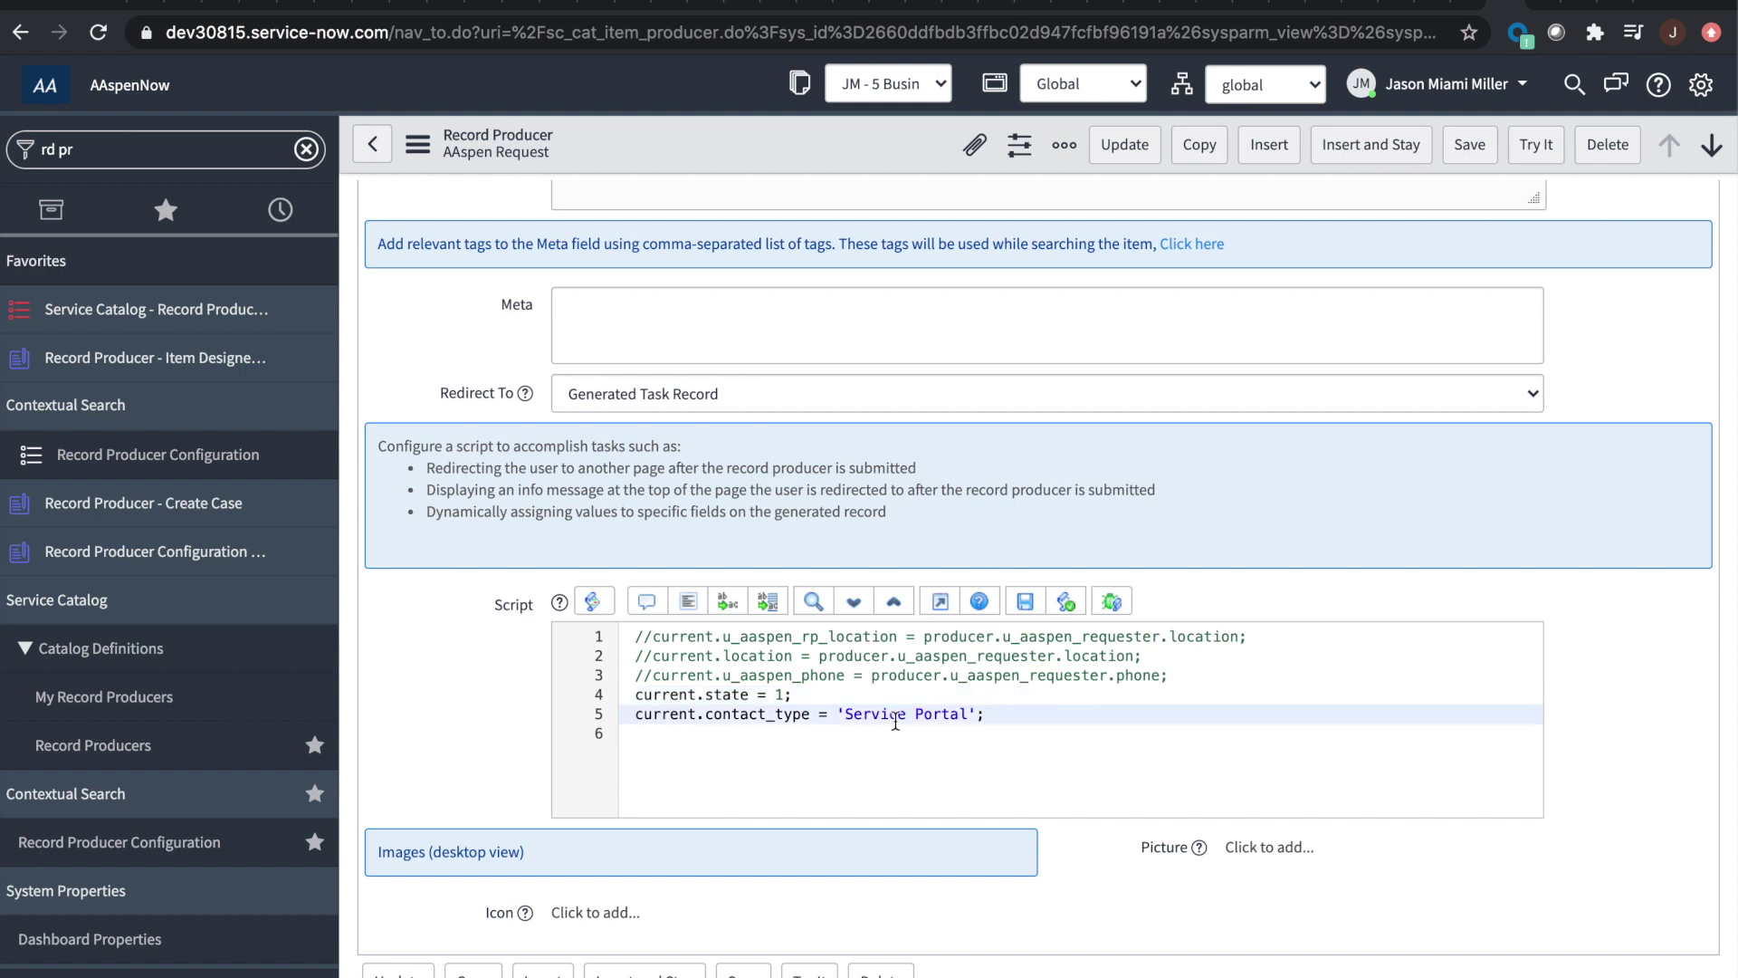
left_click(852, 695)
left_click(1012, 714)
Step: Return to the AAspen Request form, enter JM as the Critical Urgency Description and set Request Urgency to None
left_click(1539, 2)
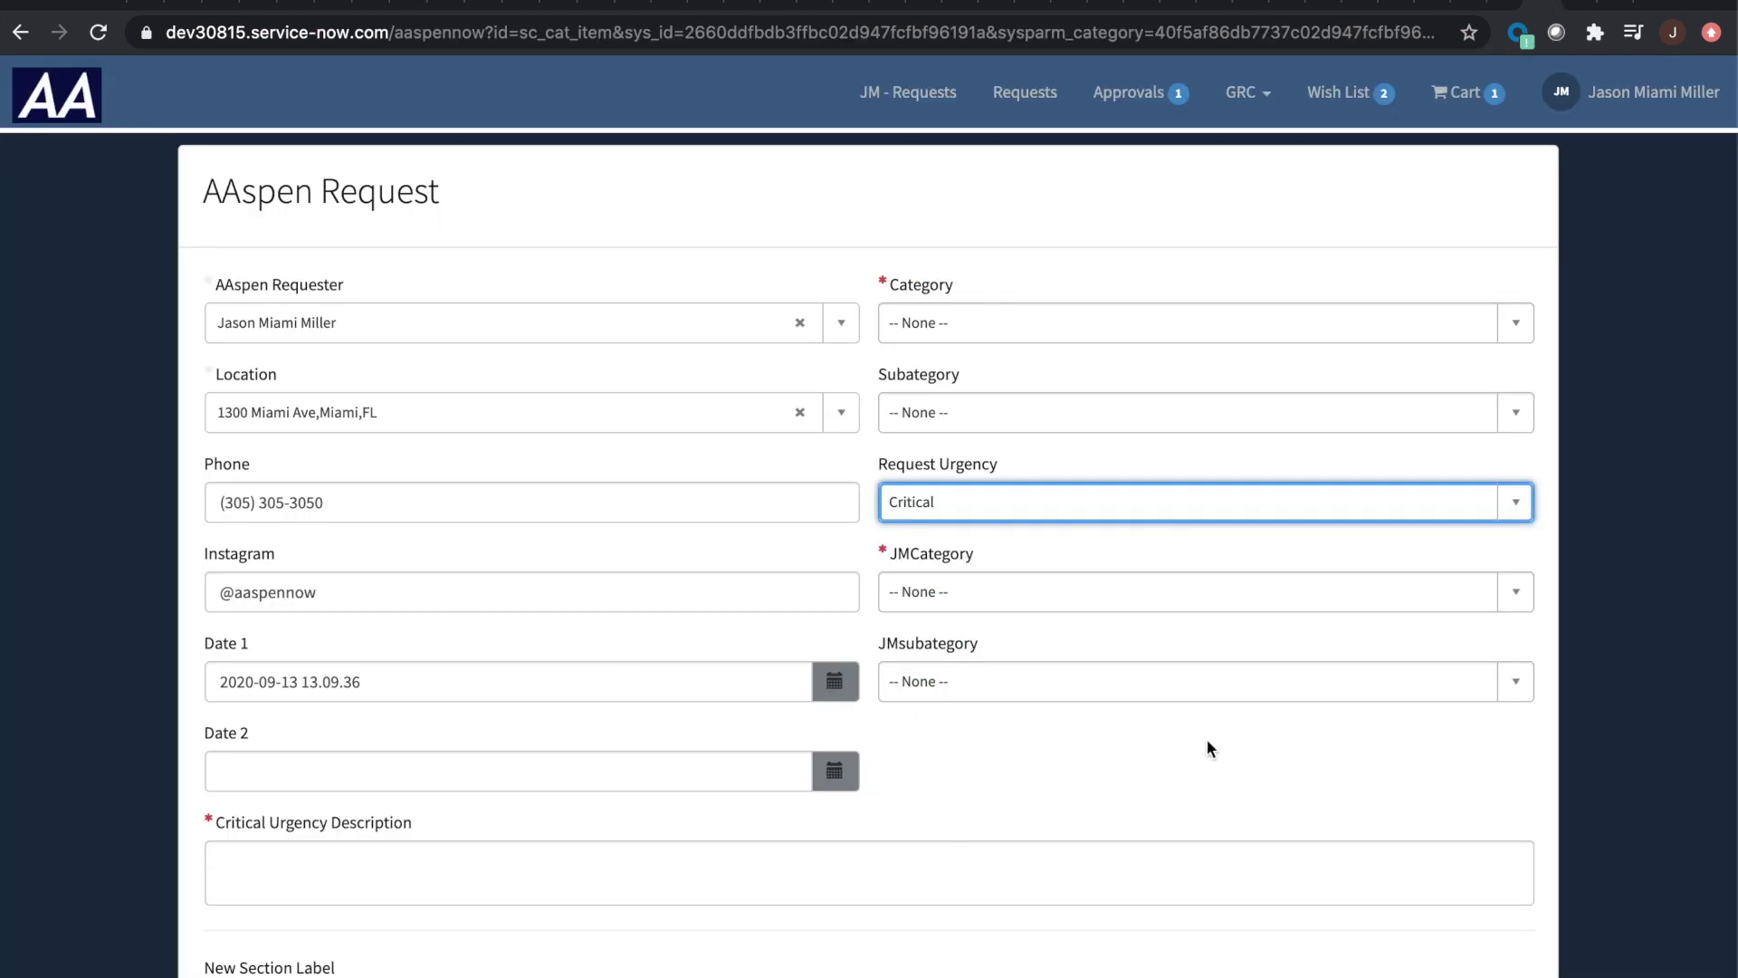
left_click(290, 870)
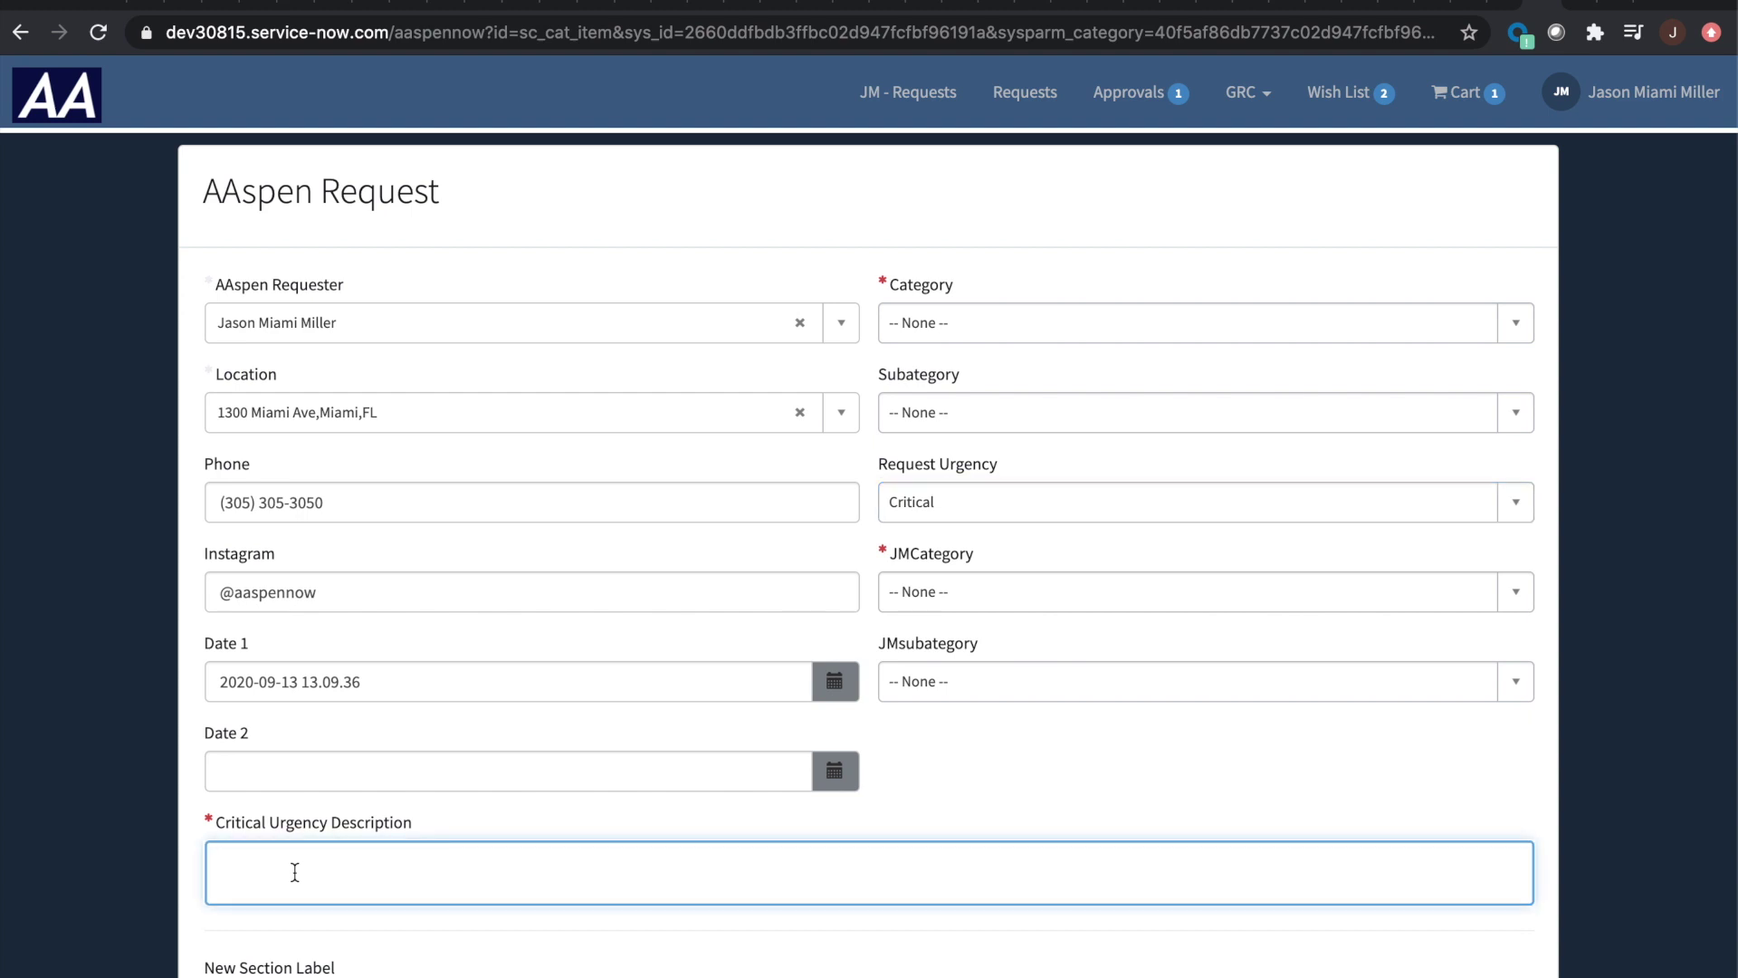
type("JM")
left_click(946, 503)
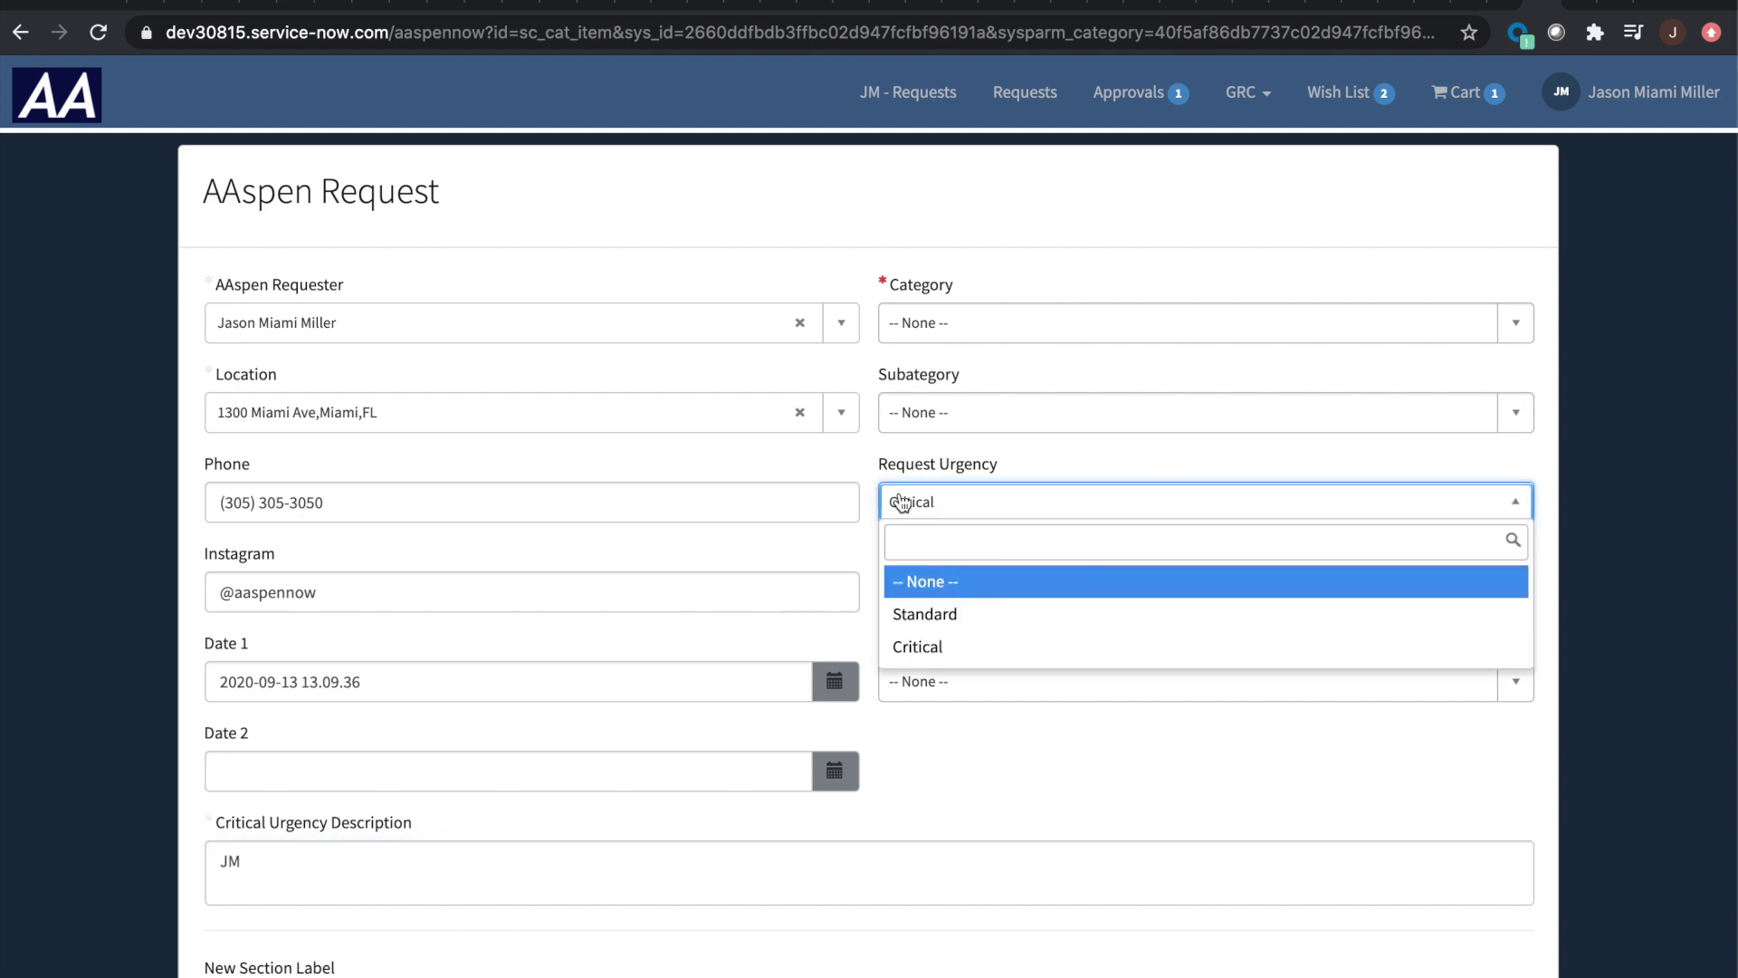
left_click(942, 580)
Step: Set both Category and JMCategory to Business Rule and submit the AAspen Request
left_click(943, 320)
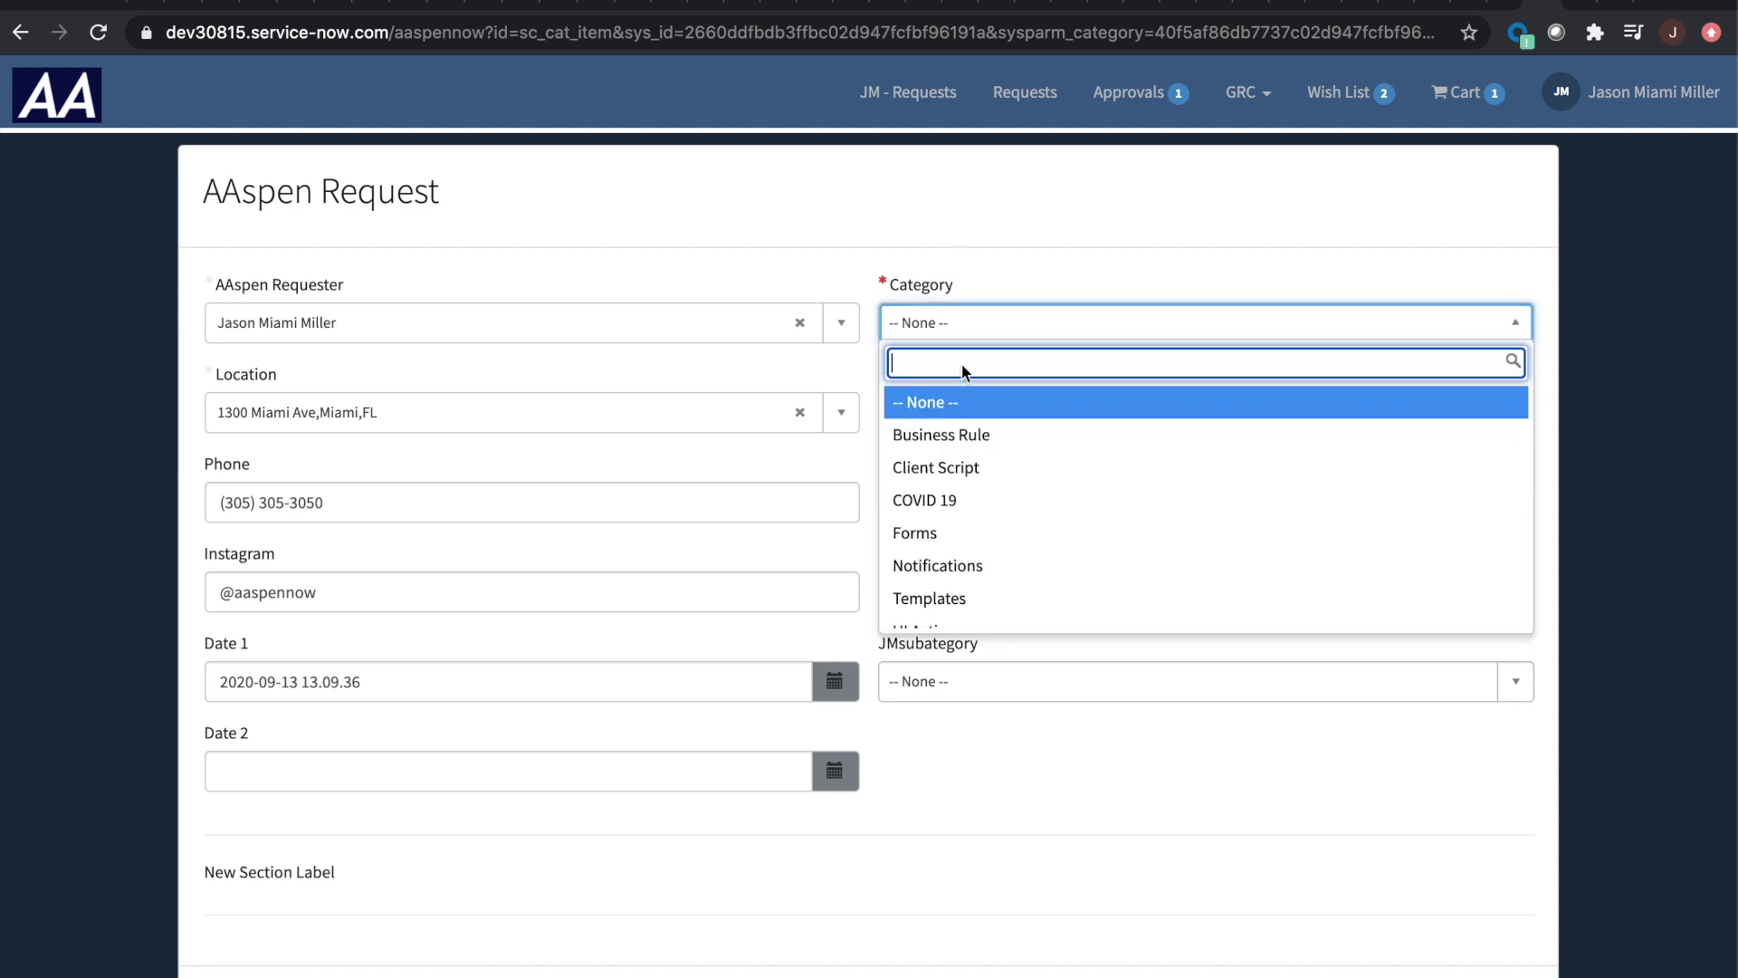
left_click(988, 437)
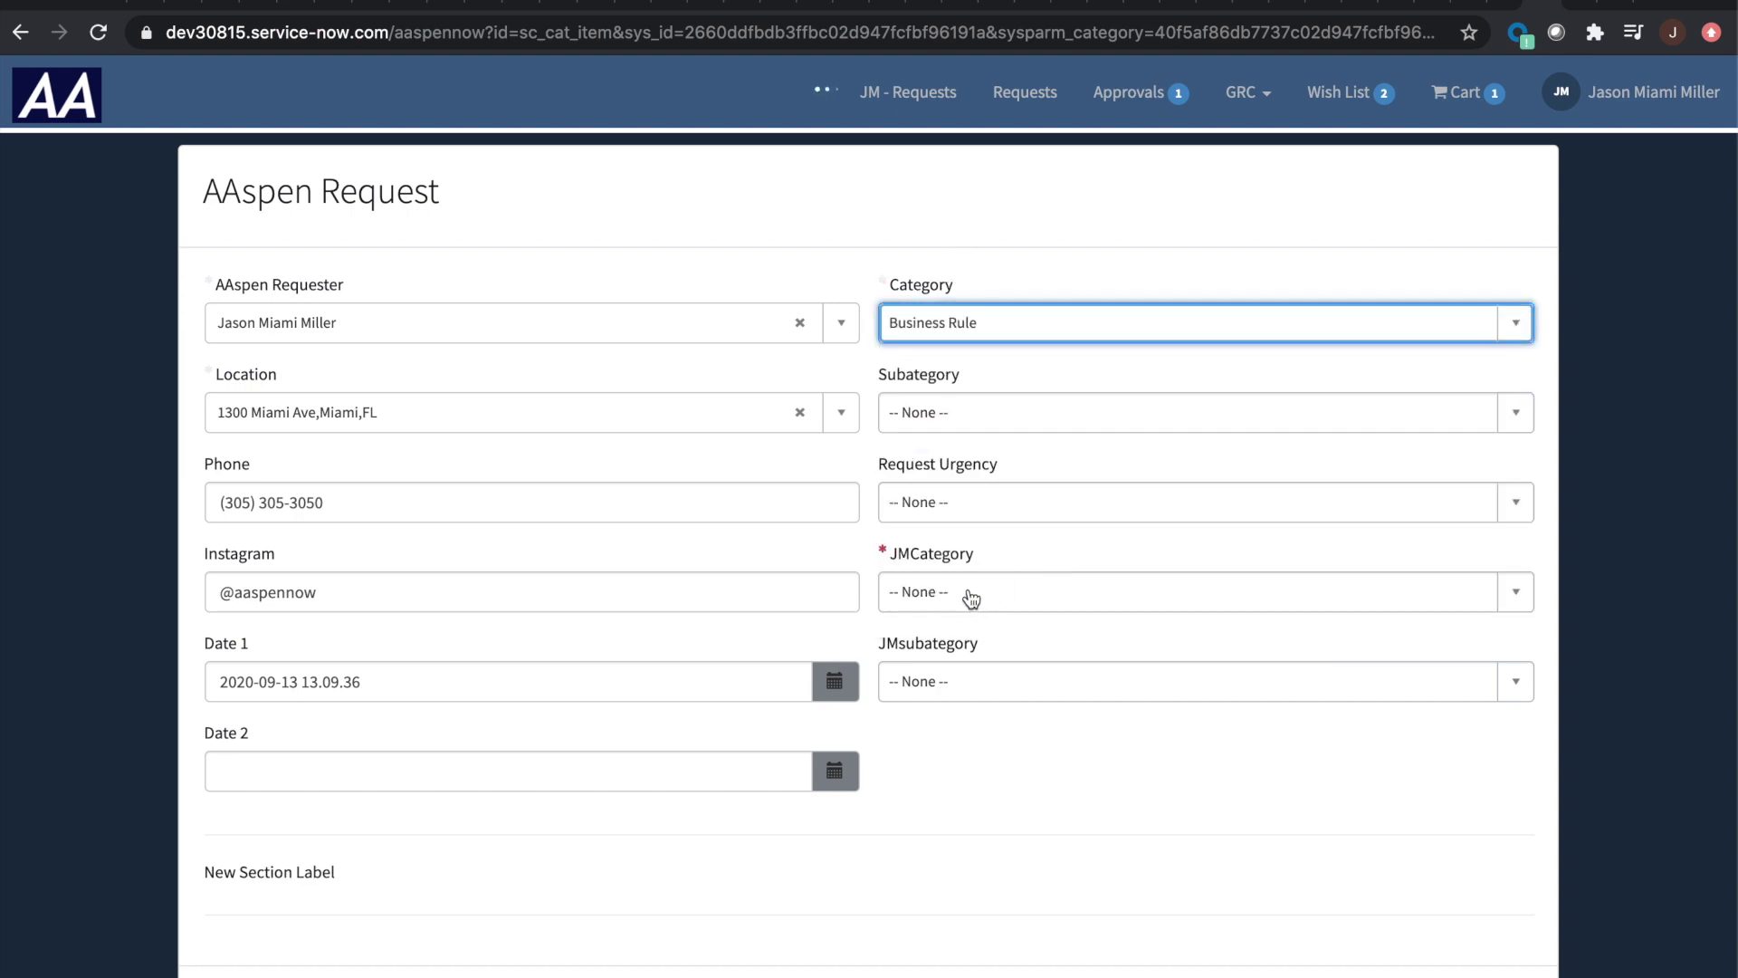
left_click(956, 588)
left_click(962, 705)
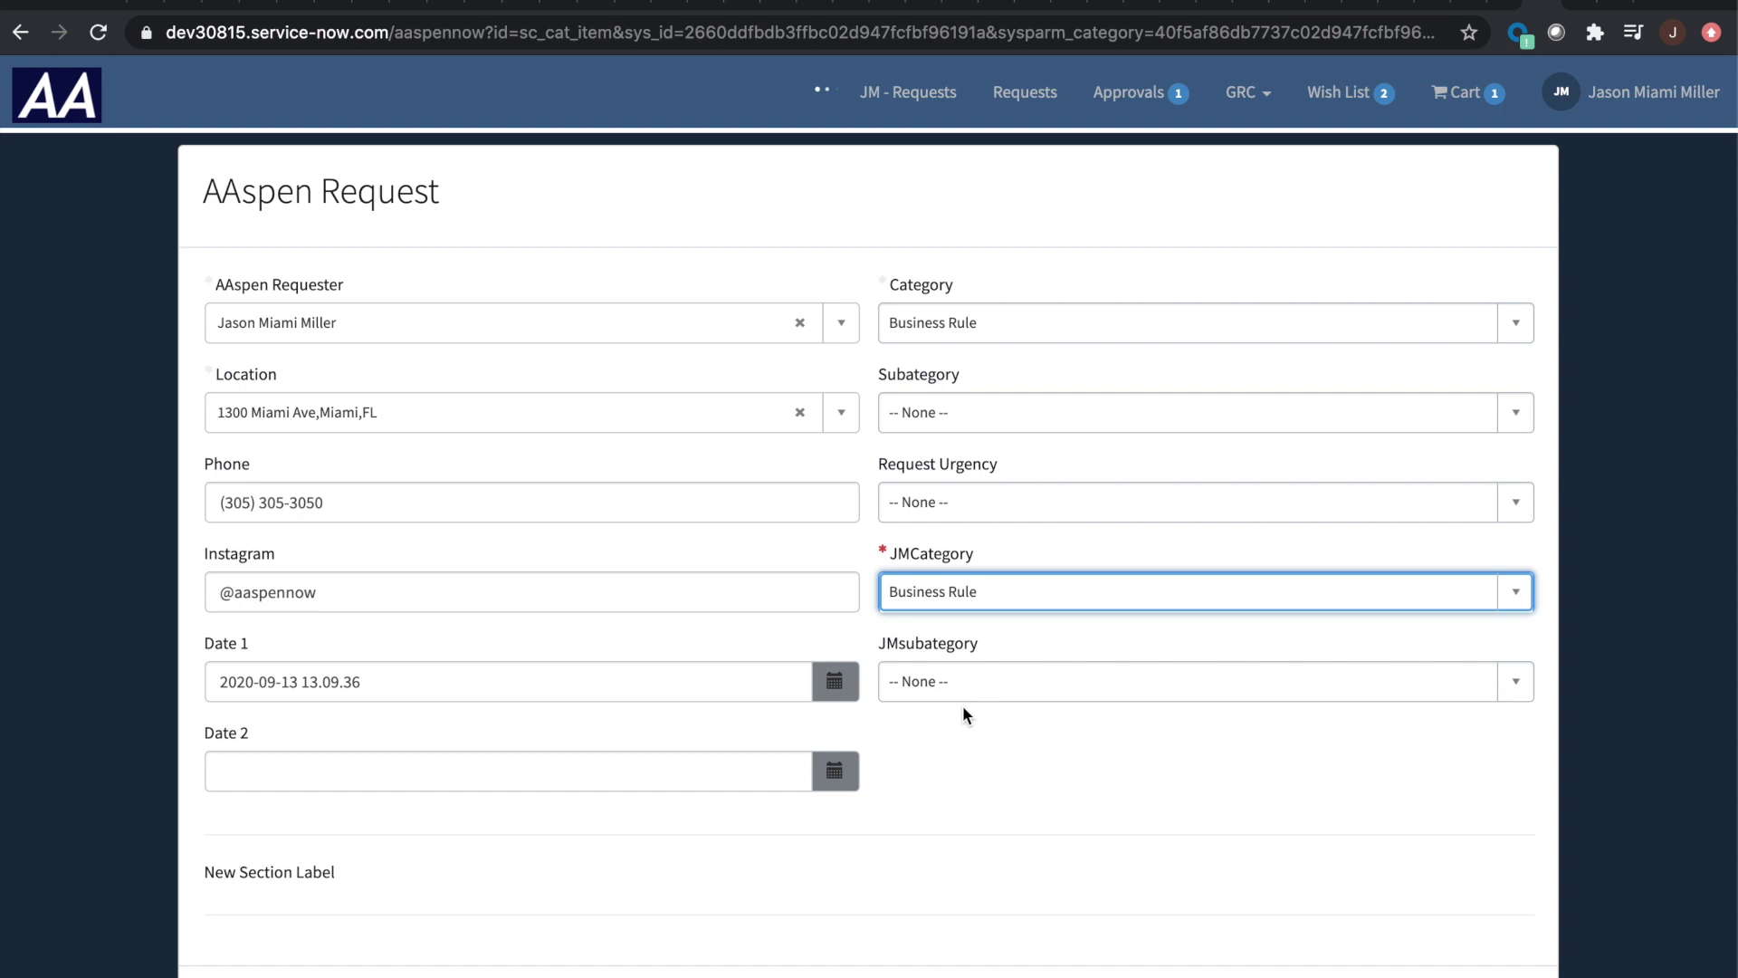
scroll(438, 590, "down", 1)
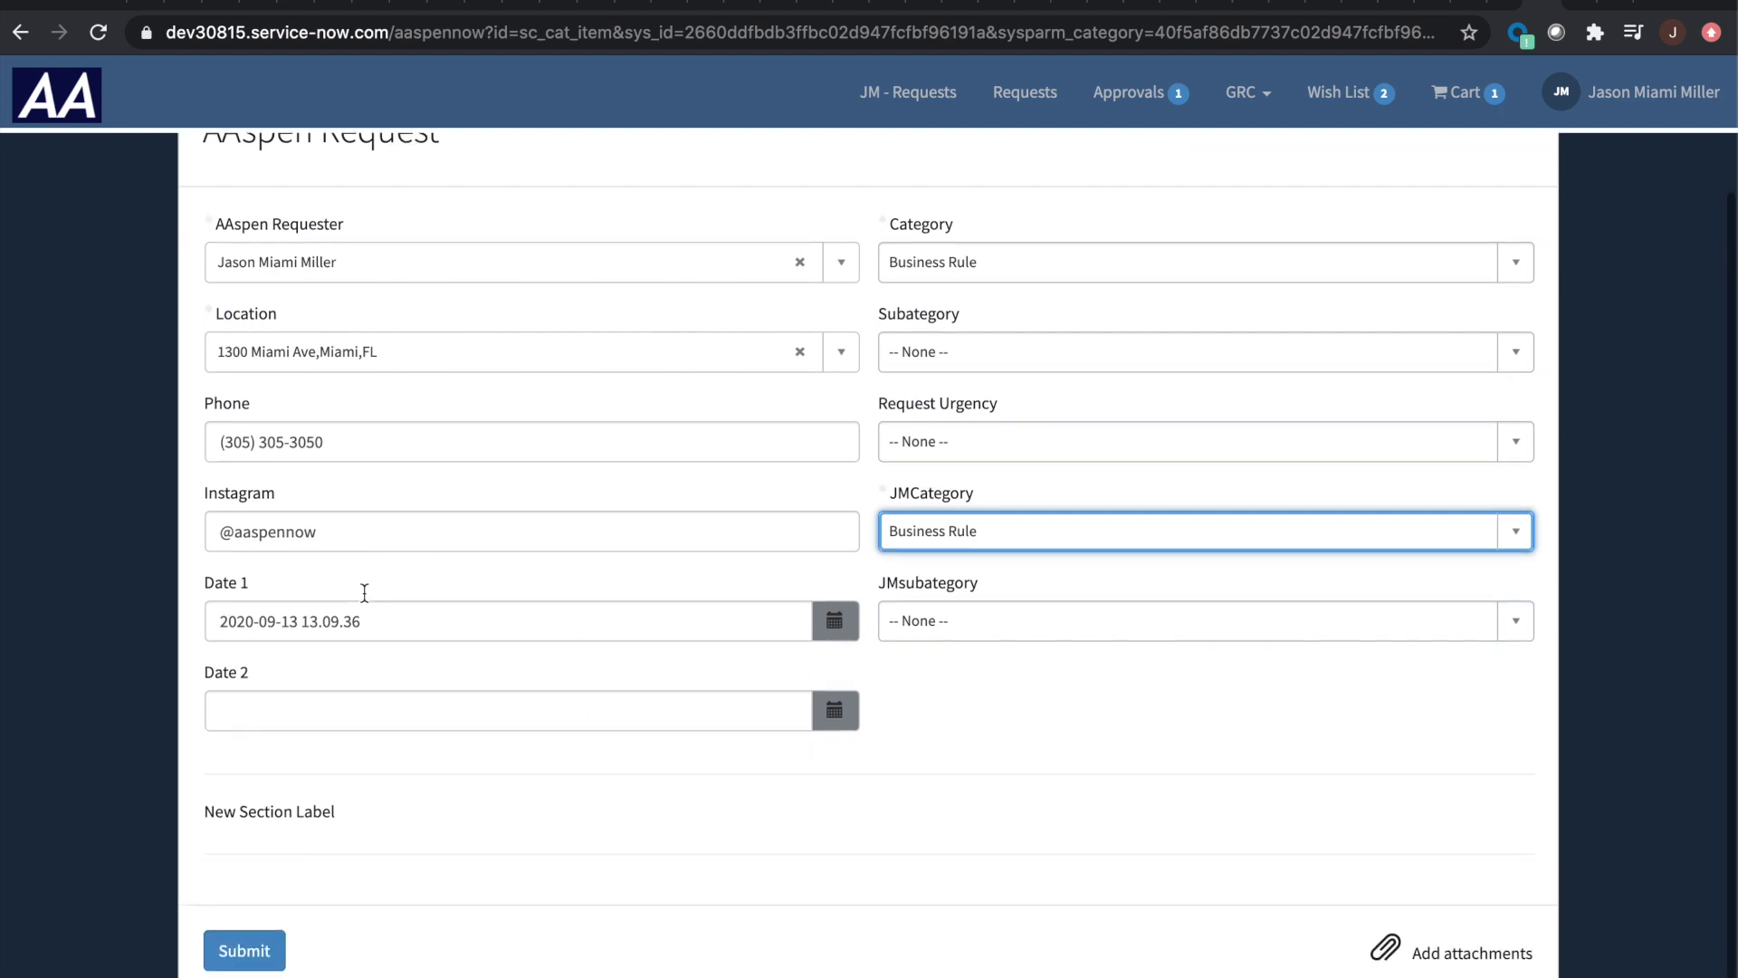
left_click(237, 949)
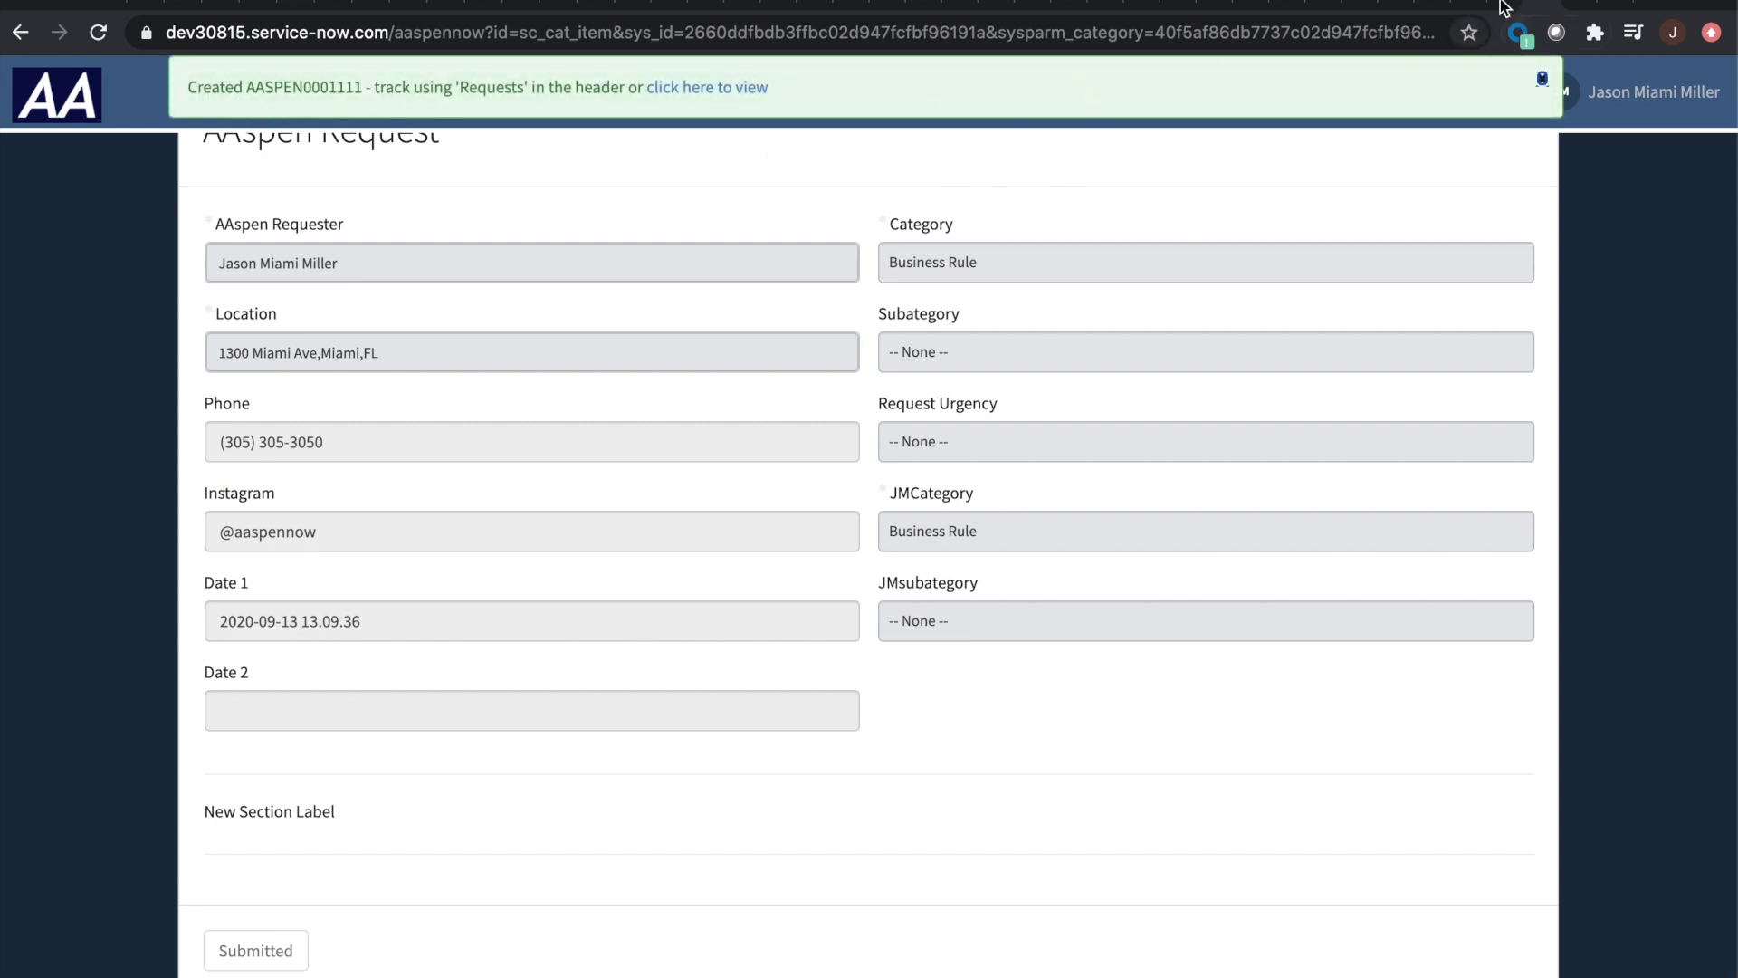
Step: Filter the navigator for aaspen rp, list Active AAspen RPs, check the submitted record's Contact type and State, and return to Google Slides
key("ctrl+shift+Tab")
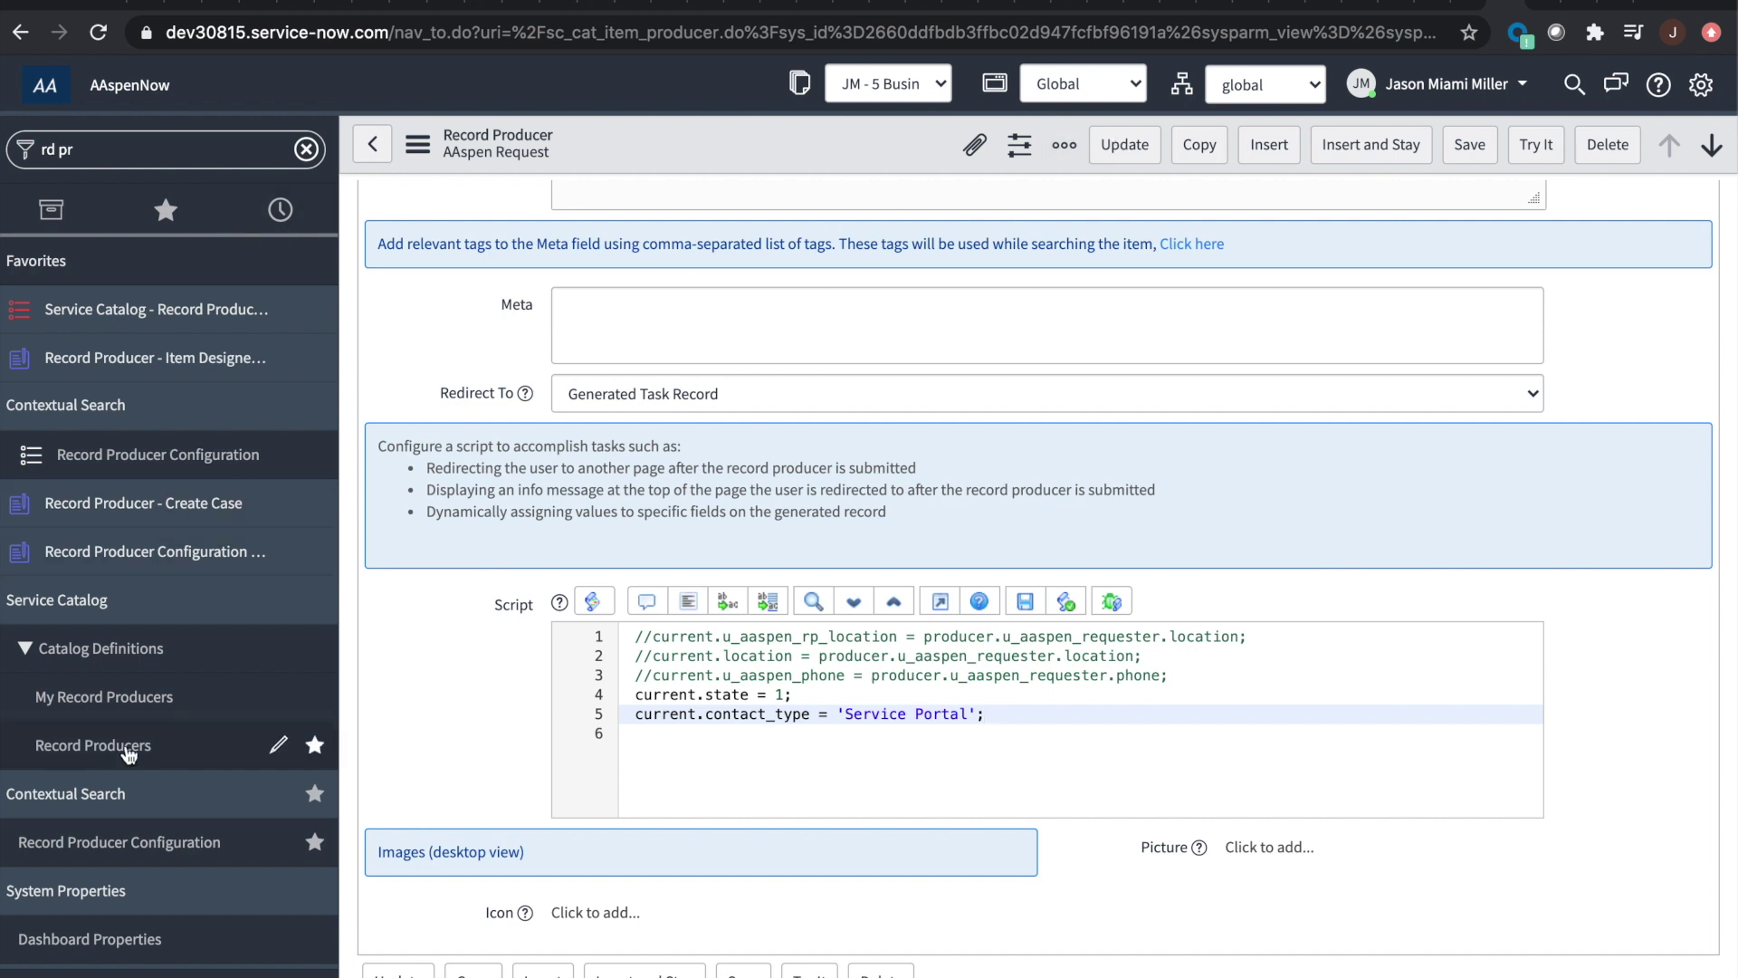
left_click(102, 145)
type("aas")
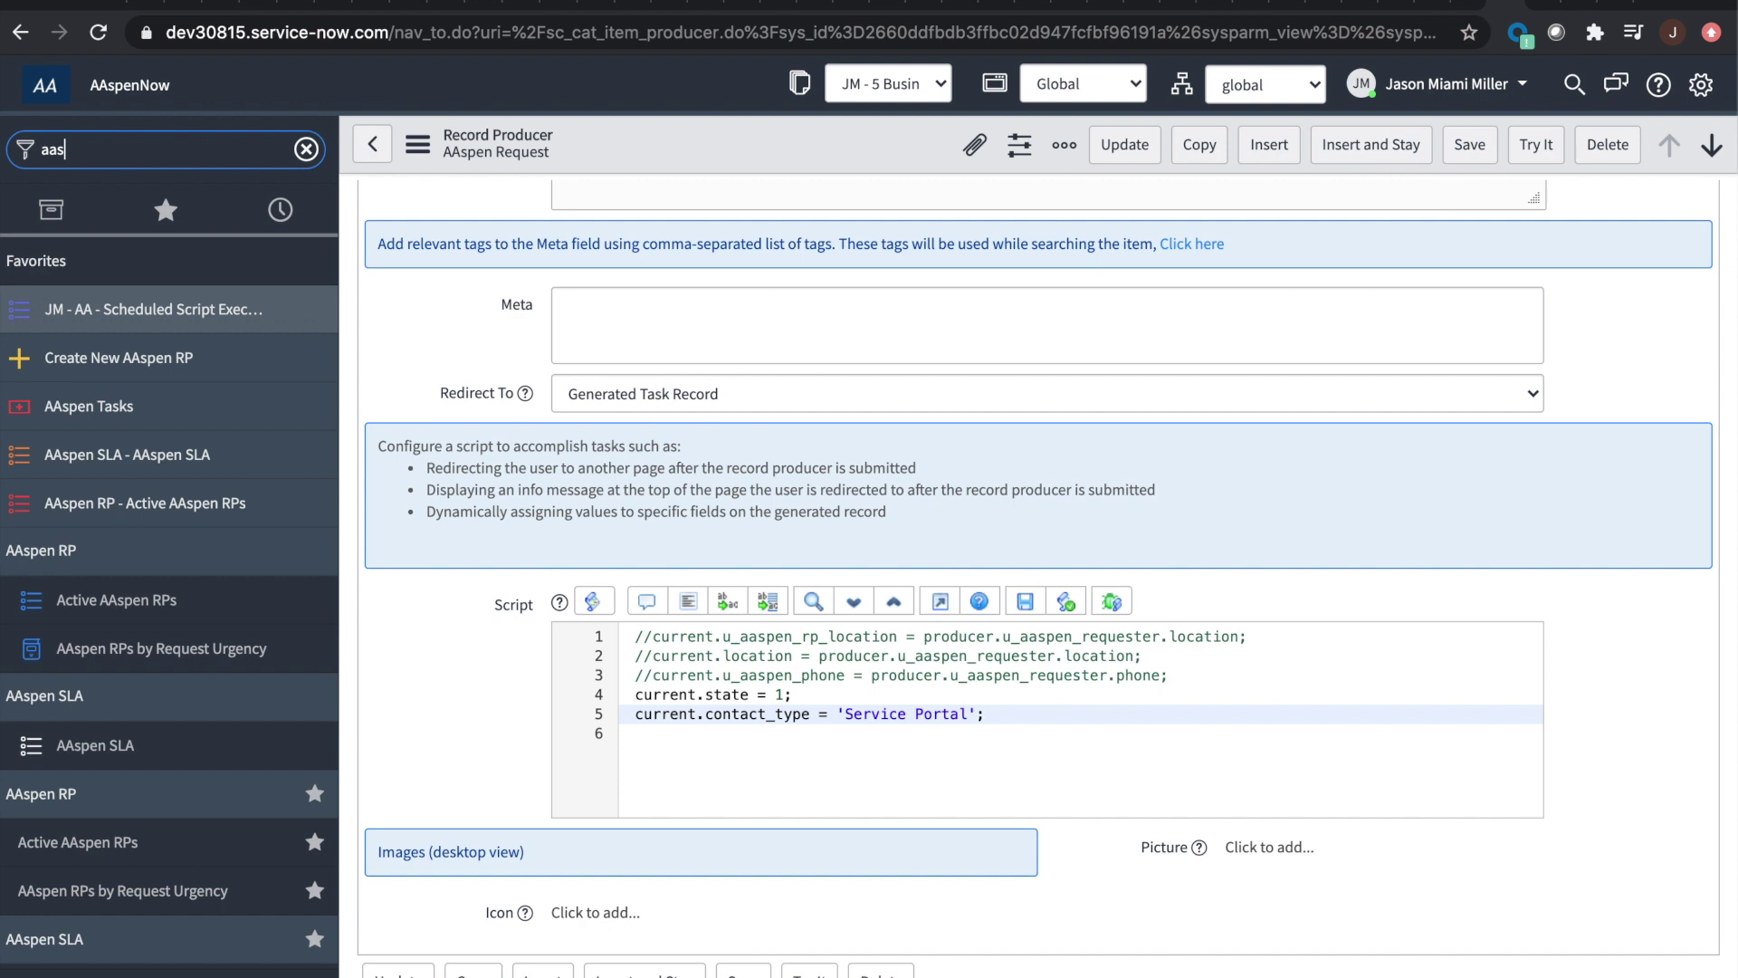
type("pen rp")
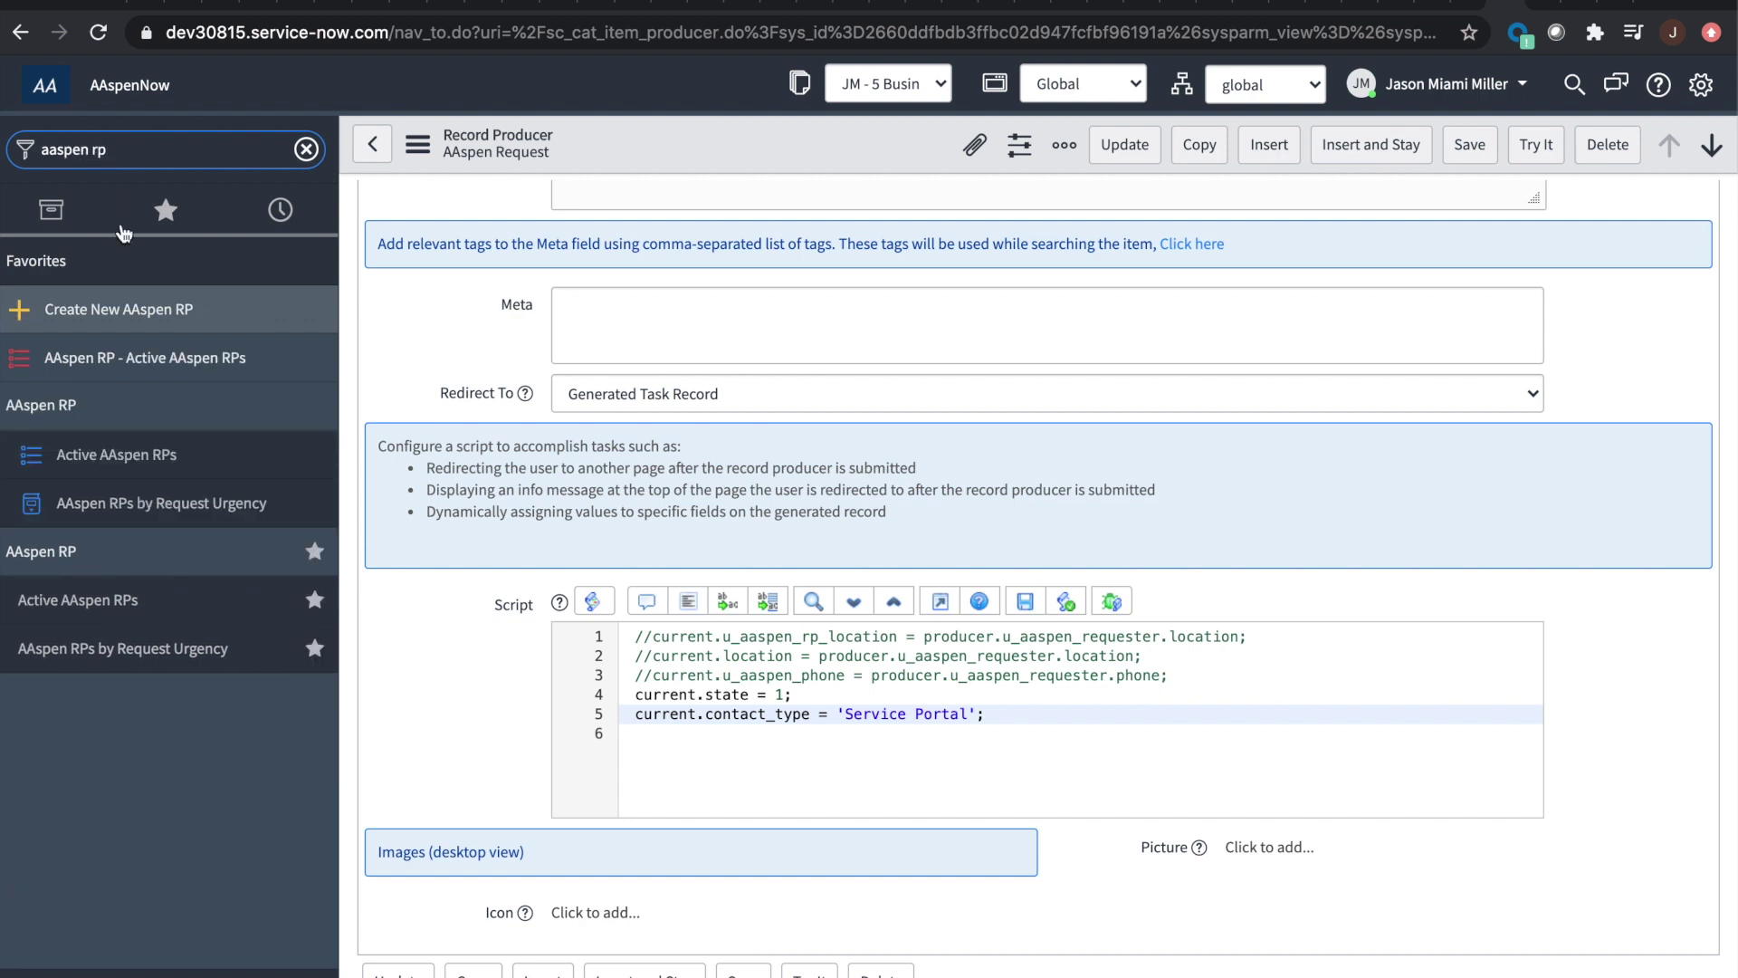
left_click(153, 603)
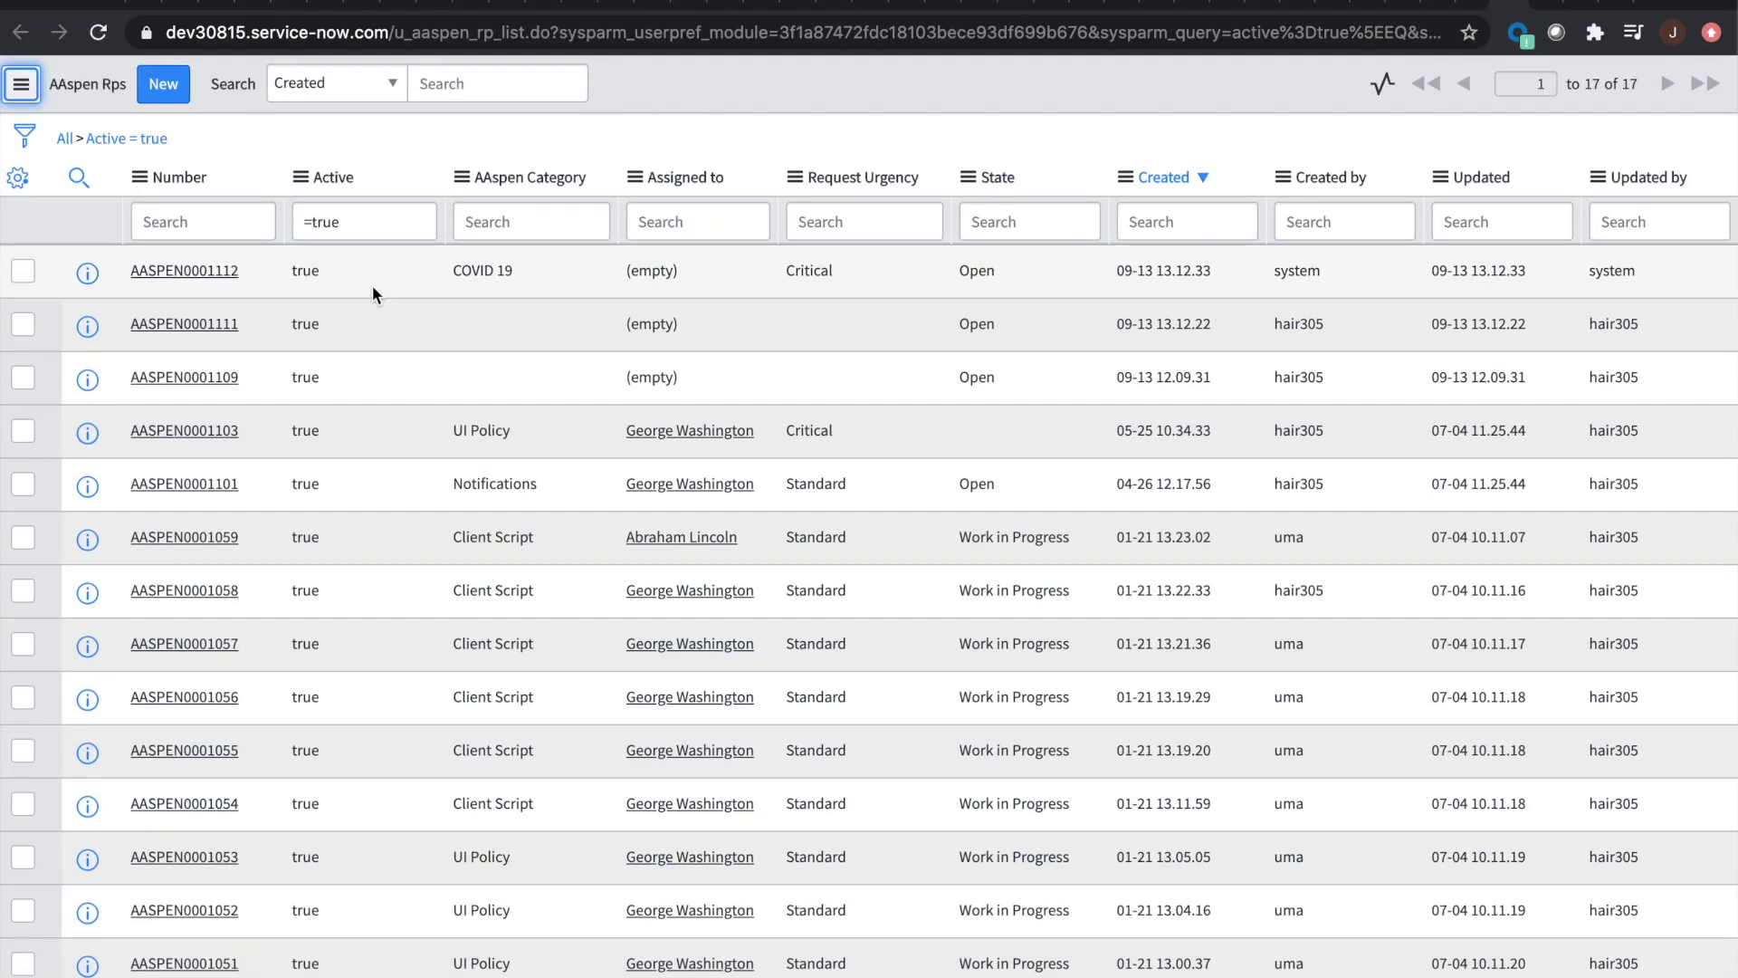
left_click(193, 335)
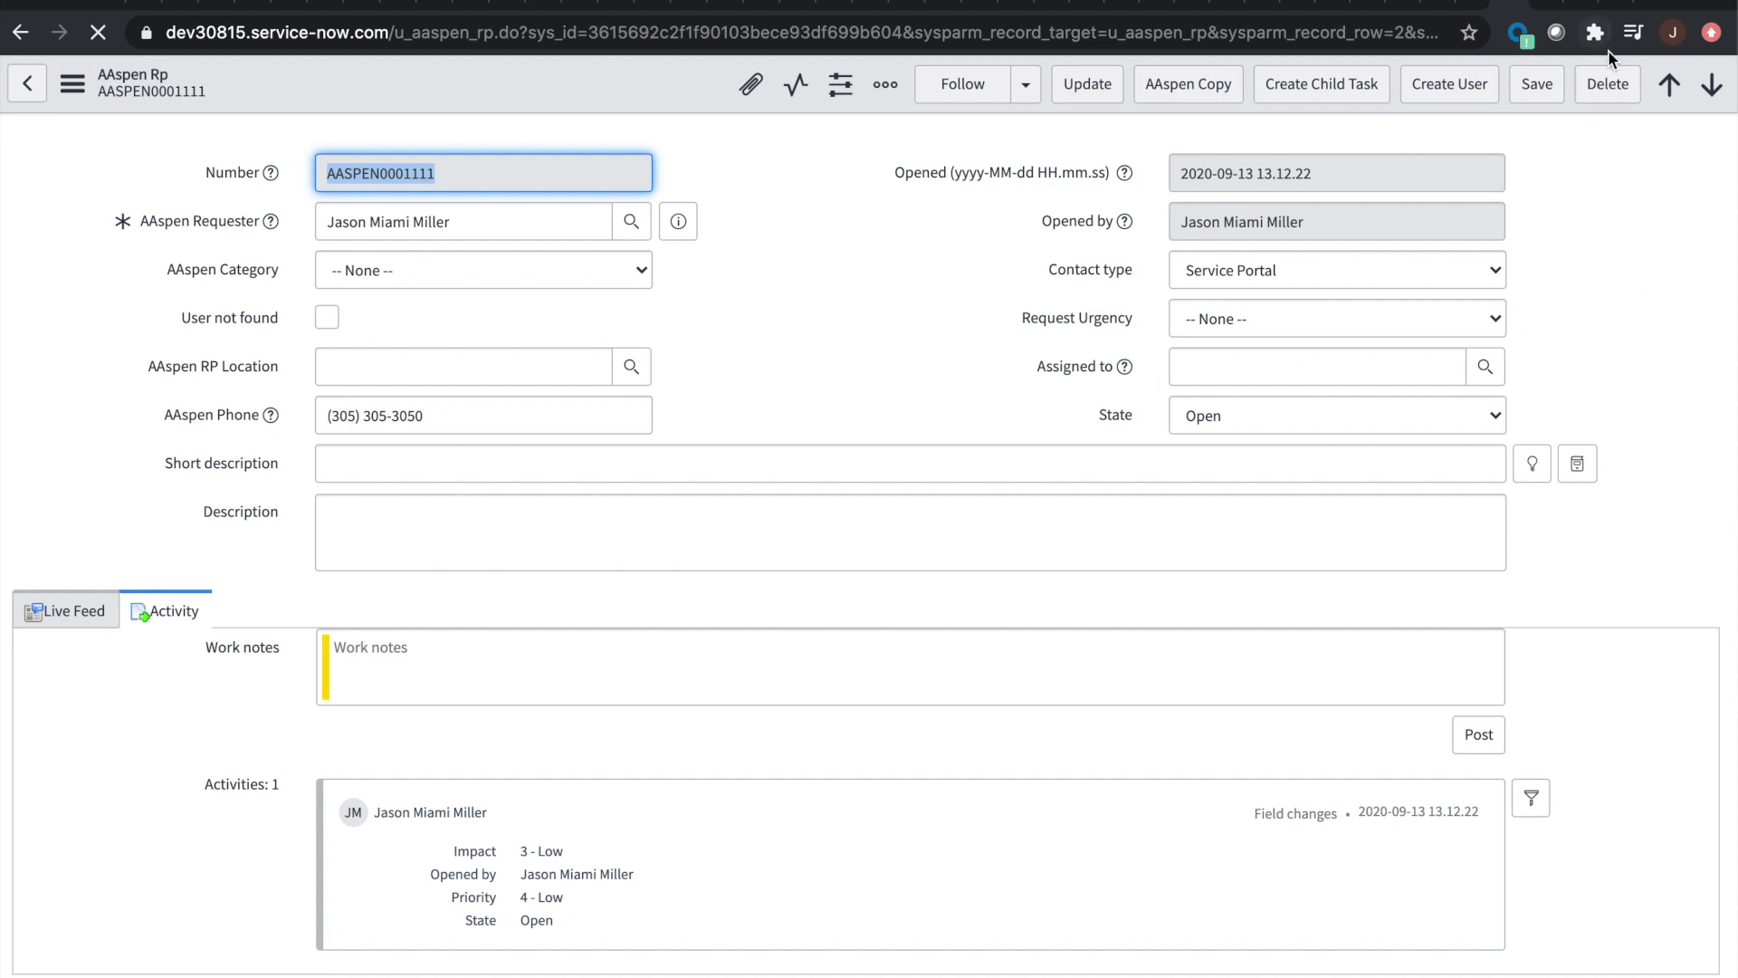
key("ctrl+Tab")
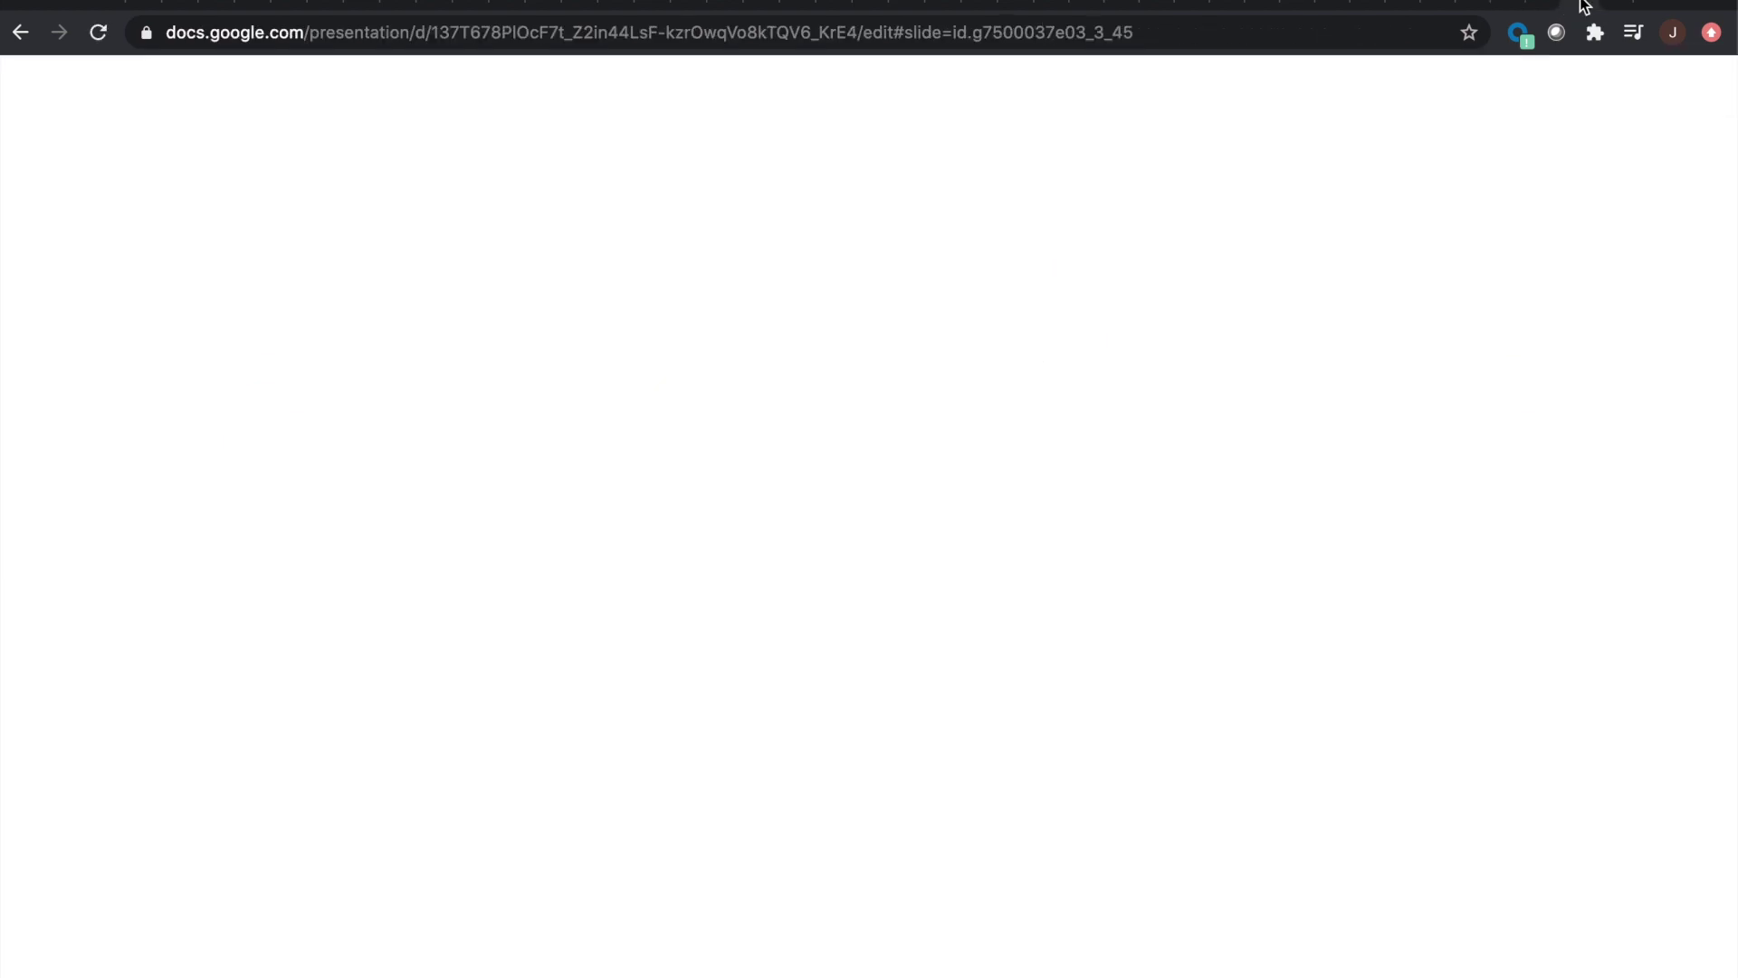